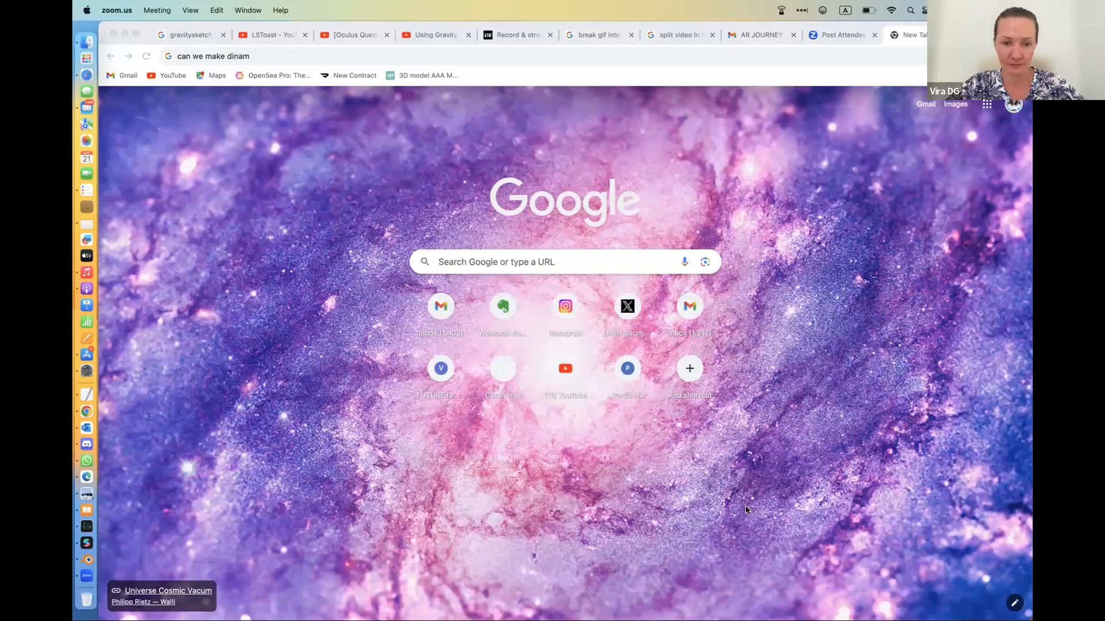
pyautogui.click(743, 412)
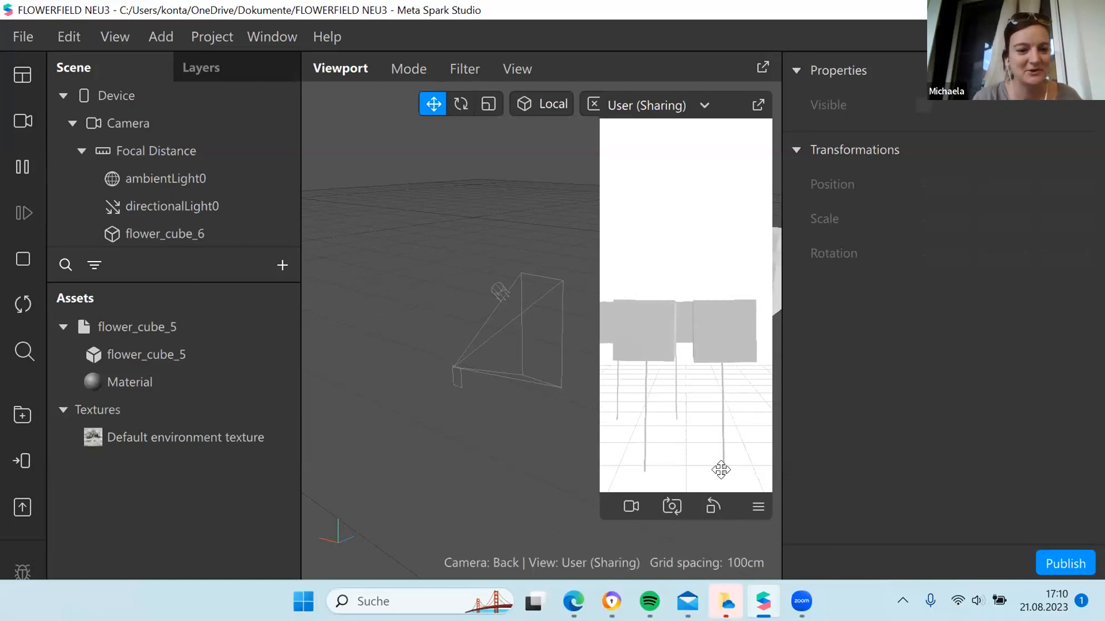
# Try to refresh the Instagram connection in the Test on device options and dismiss the resulting dialog
pyautogui.click(23, 460)
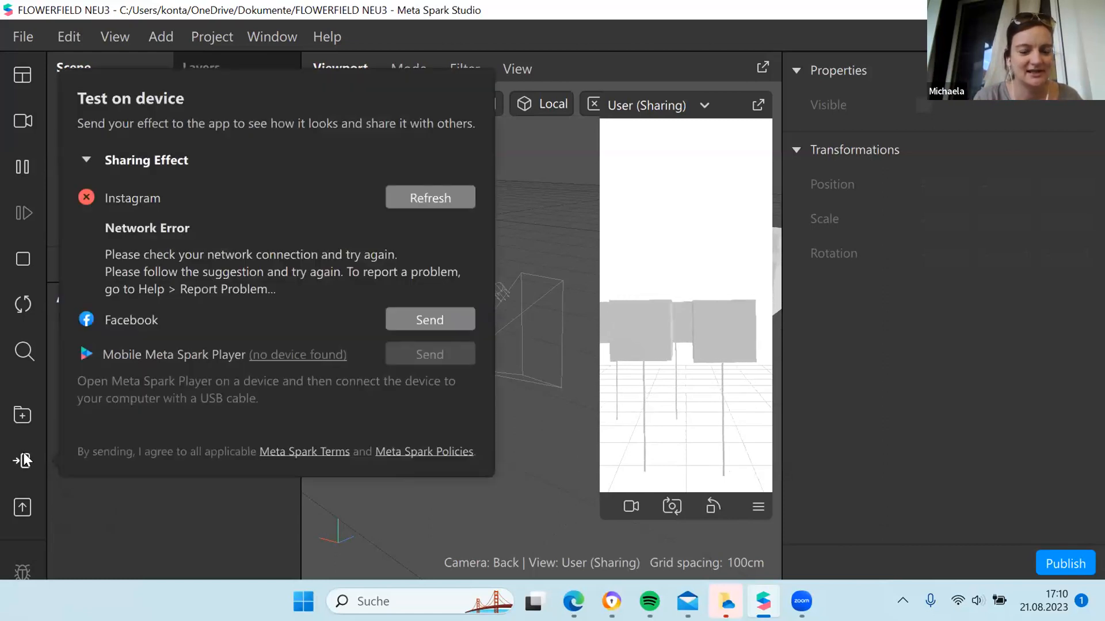
pyautogui.click(420, 193)
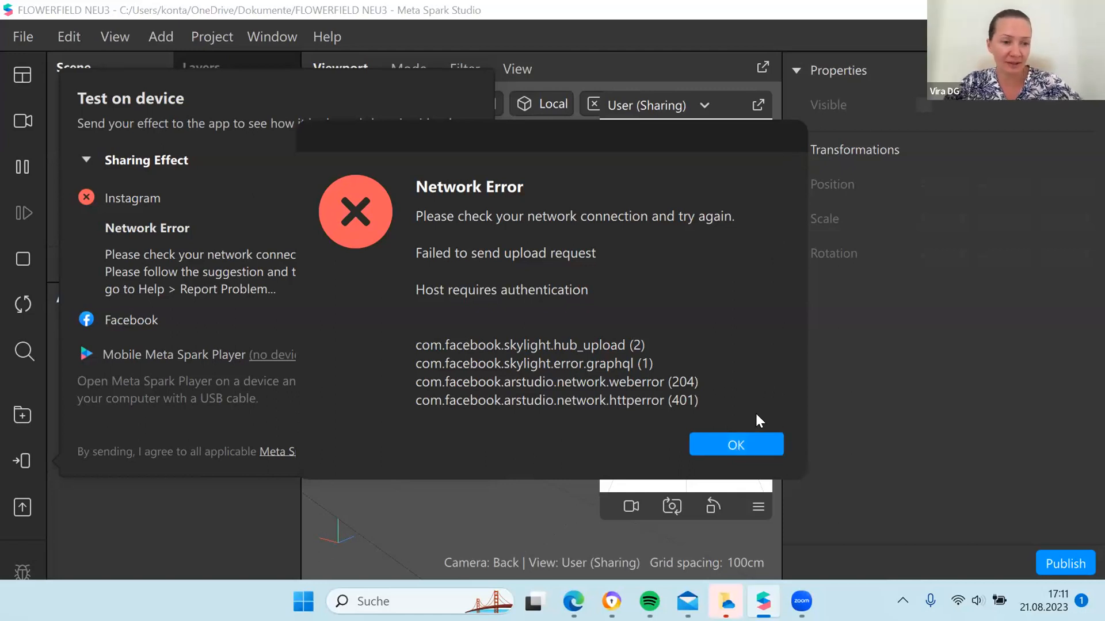
pyautogui.click(749, 444)
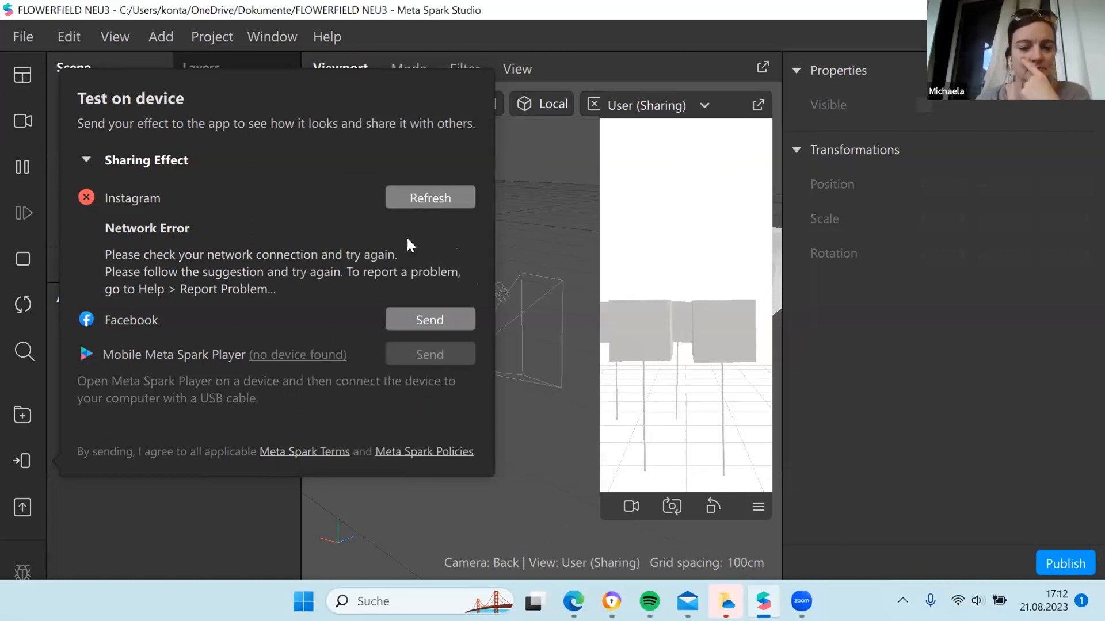
# Try to upload the project to Meta Spark Hub as a new effect without a demo video, and close the publishing dialog
pyautogui.click(17, 510)
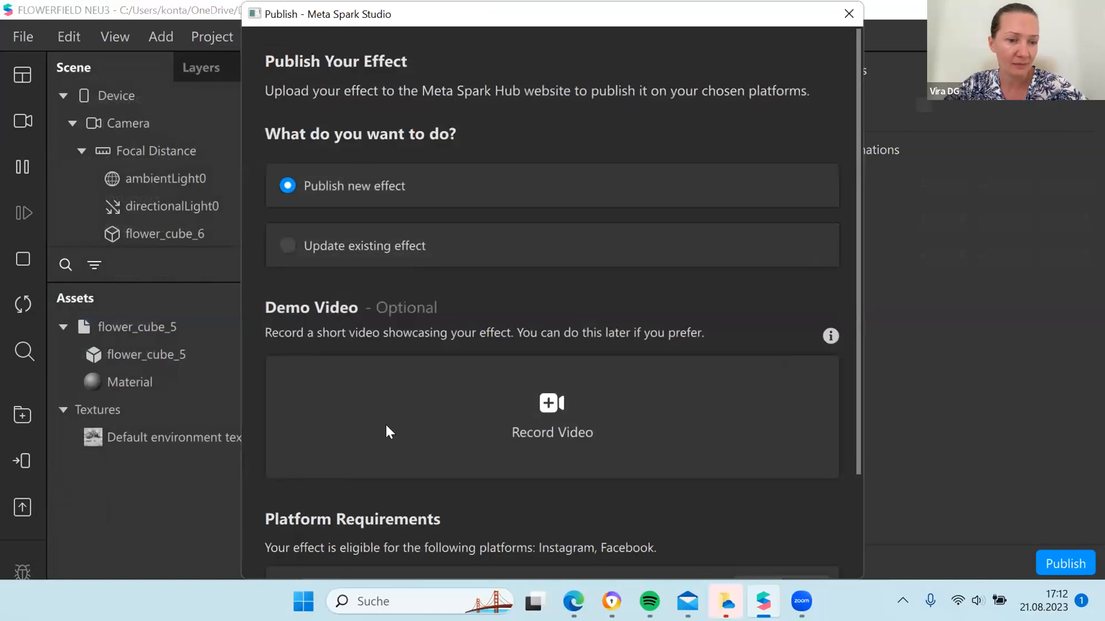
pyautogui.moveTo(858, 318); pyautogui.dragTo(857, 368)
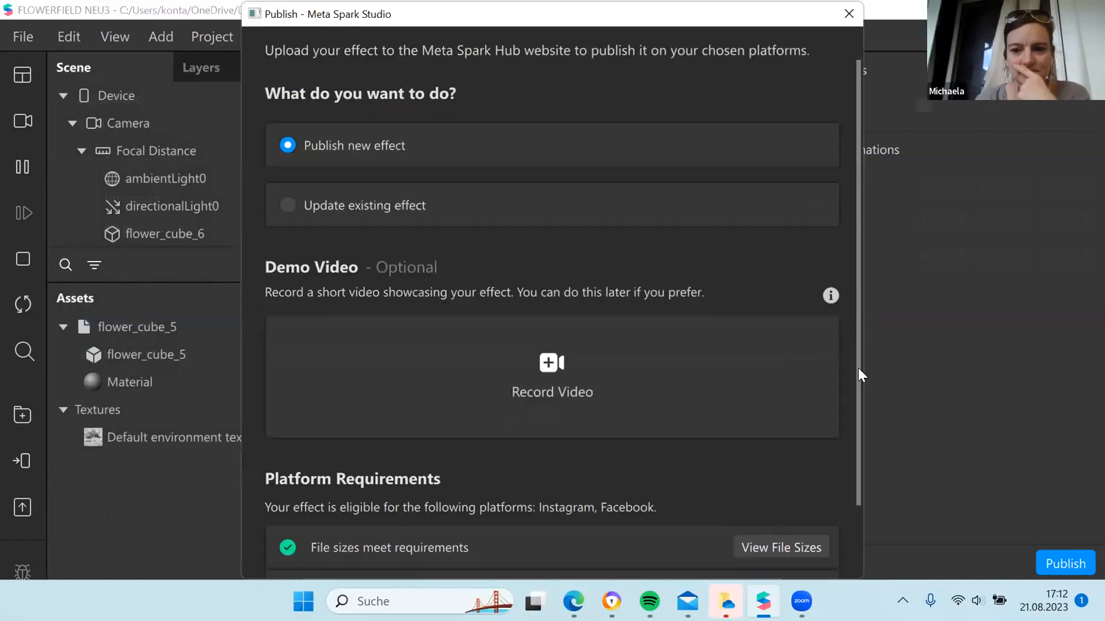
pyautogui.scroll(2, 858, 368)
pyautogui.scroll(-4, 858, 368)
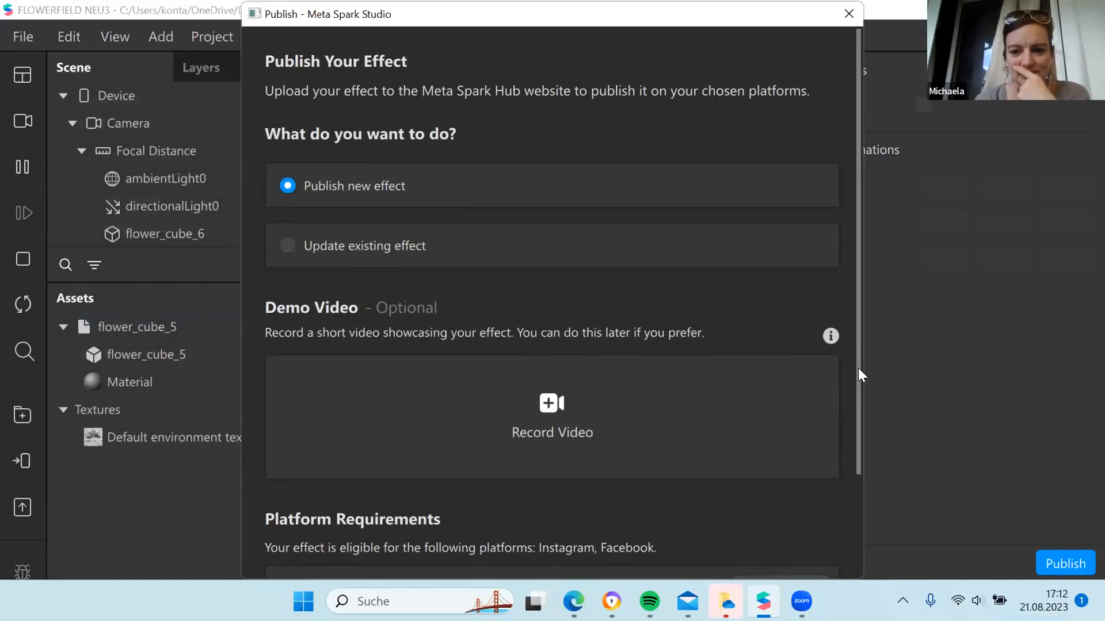
pyautogui.scroll(1, 857, 369)
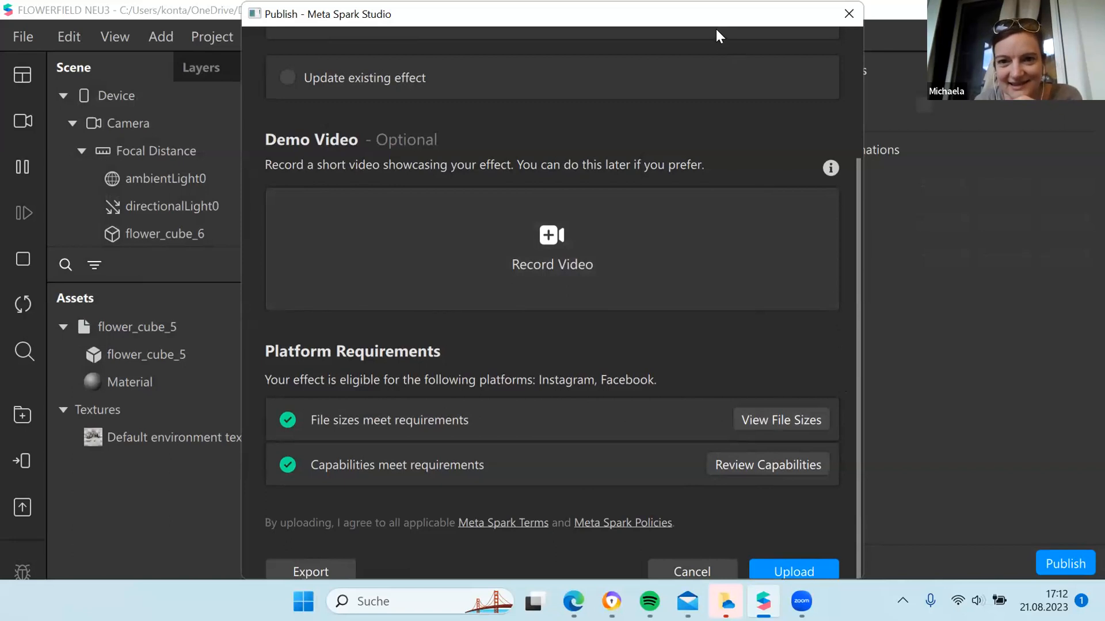
pyautogui.moveTo(752, 6); pyautogui.dragTo(967, 5)
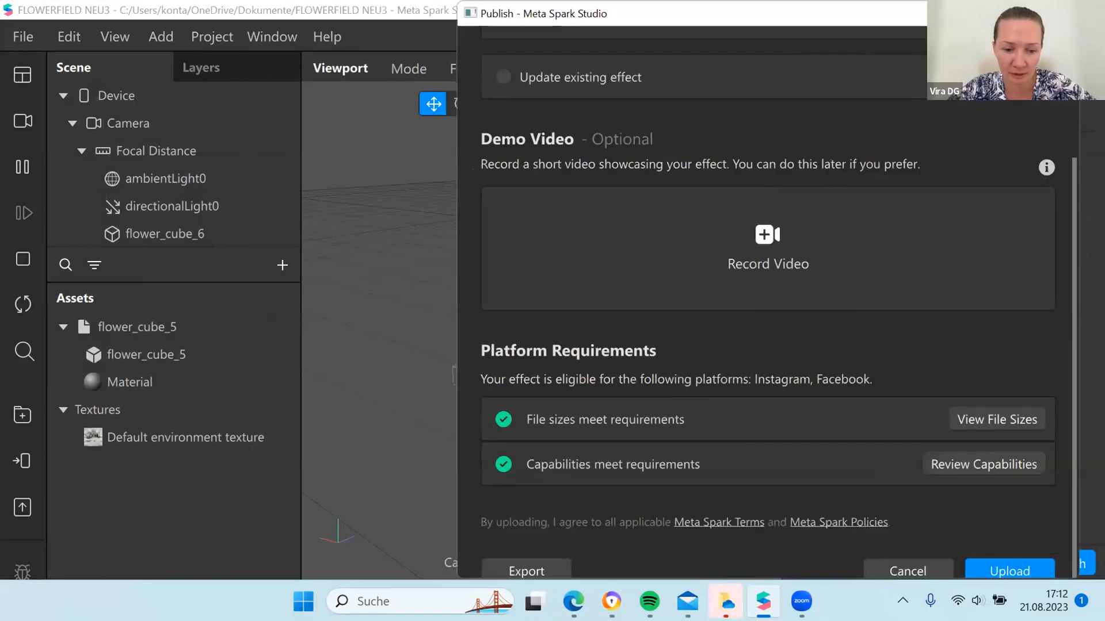
pyautogui.click(1007, 575)
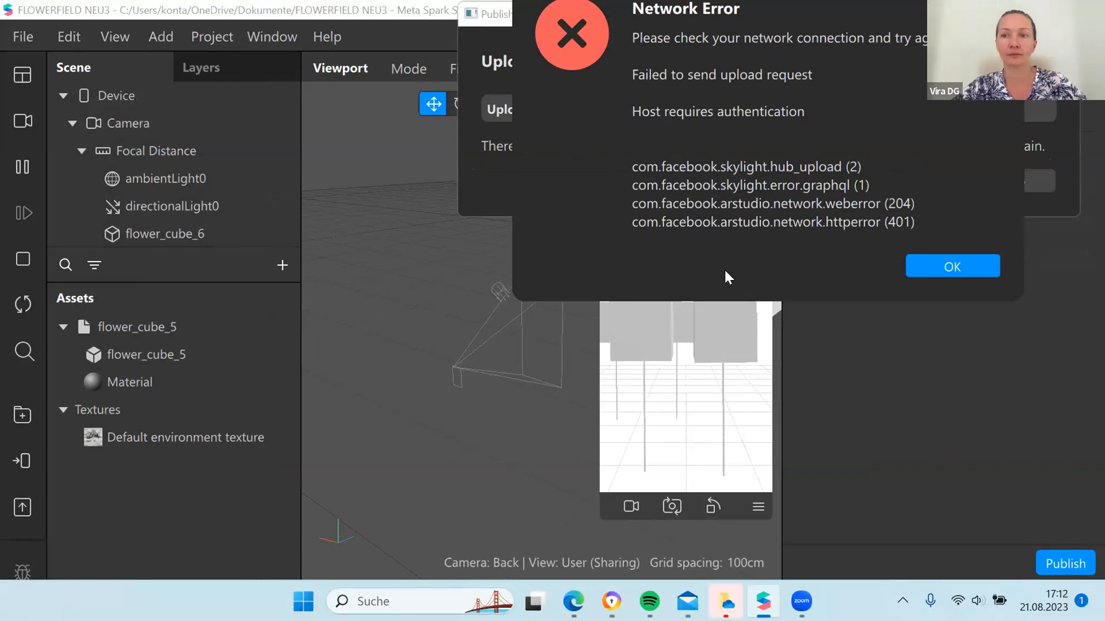
pyautogui.click(920, 268)
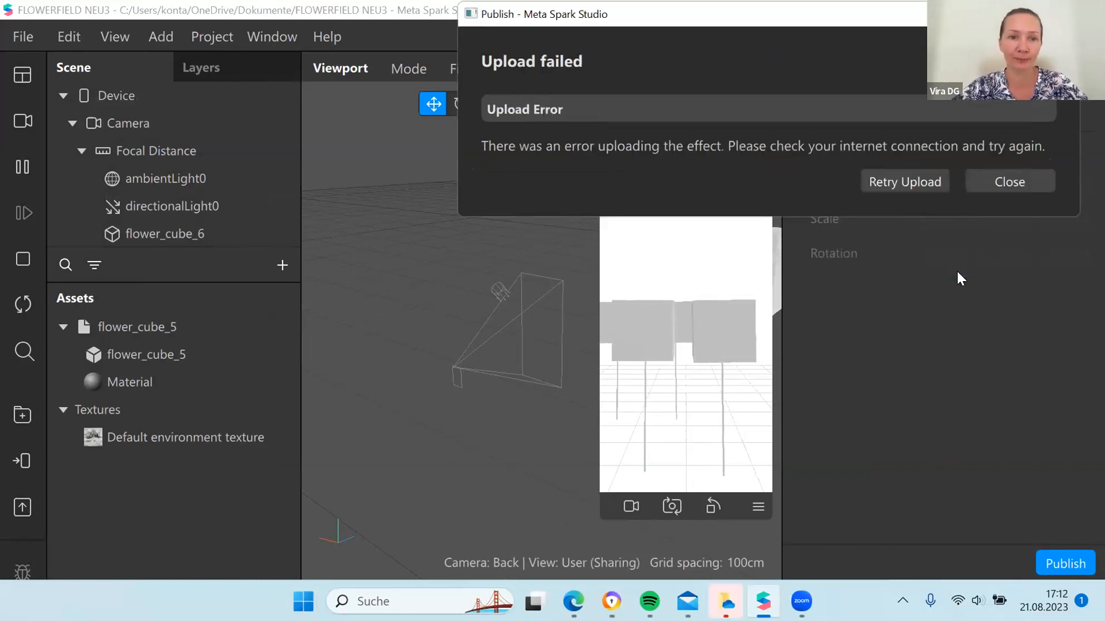
pyautogui.click(1010, 182)
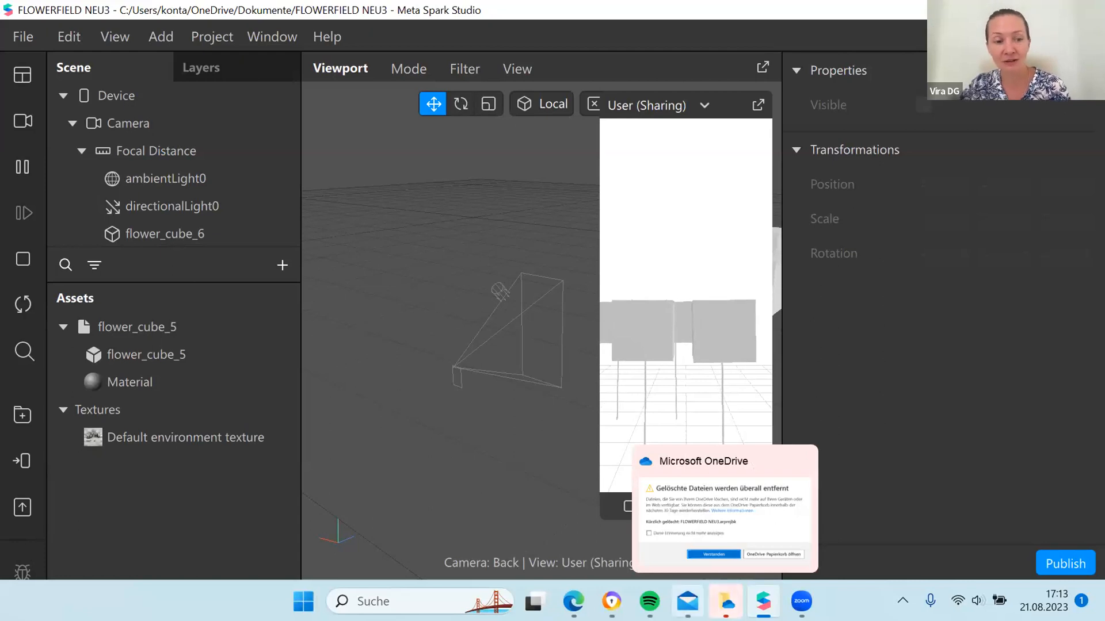
pyautogui.moveTo(688, 601)
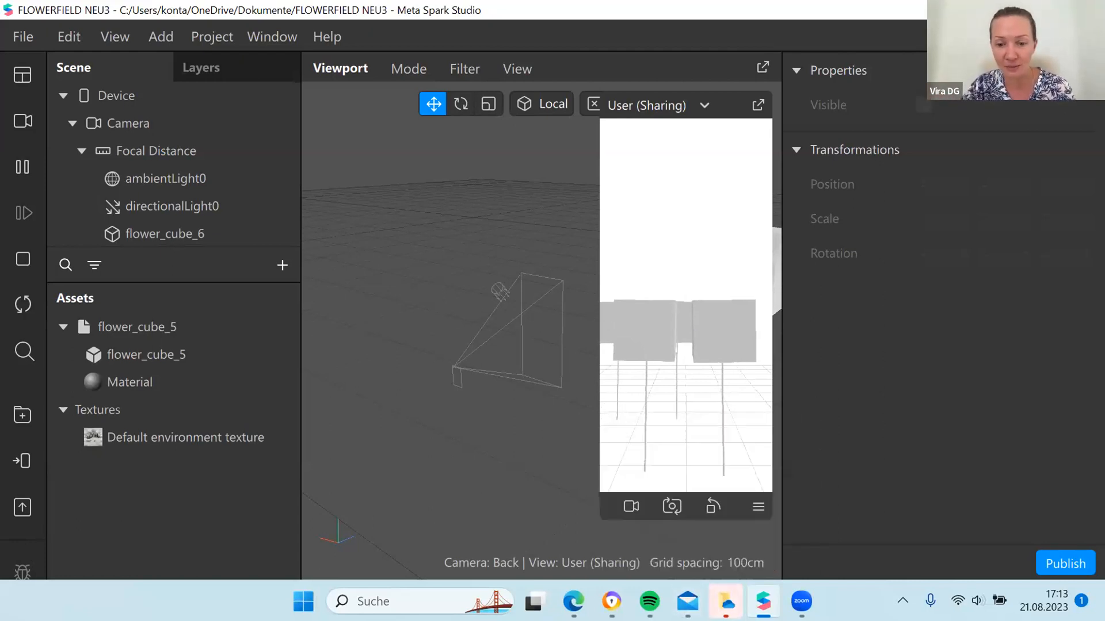
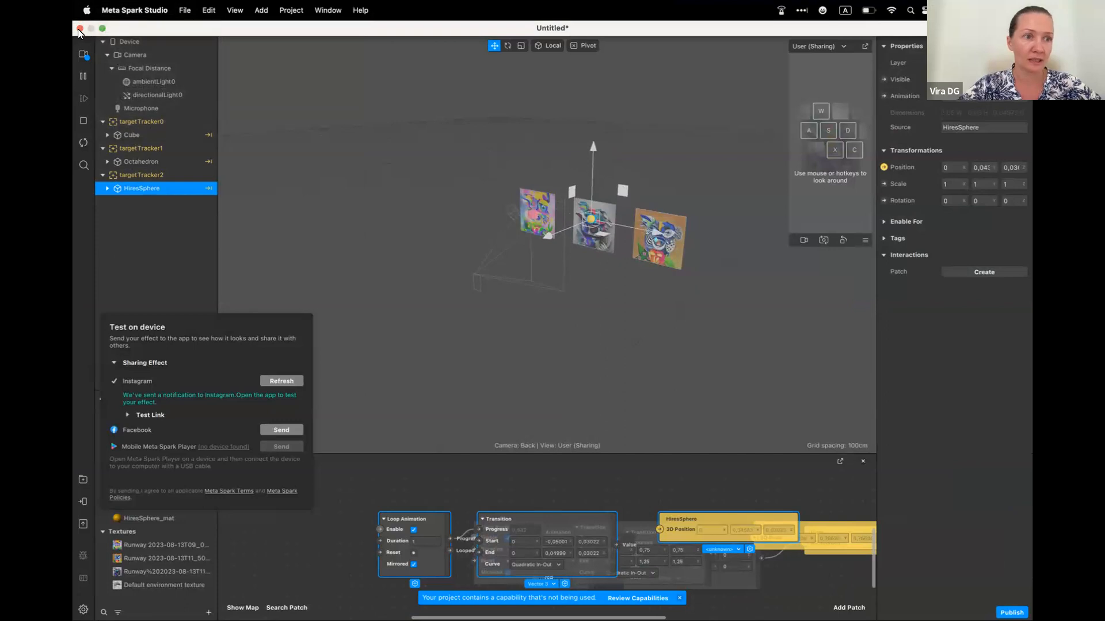
# Close the open untitled project, create a new blank project, and expand its window to full screen
pyautogui.click(591, 342)
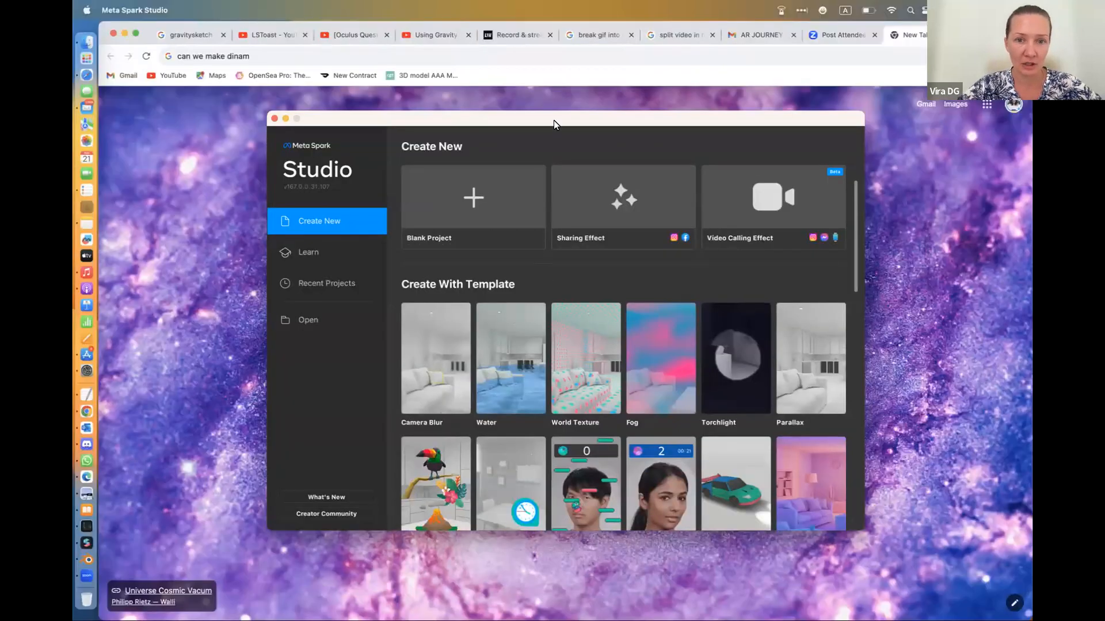
pyautogui.moveTo(554, 120); pyautogui.dragTo(413, 28)
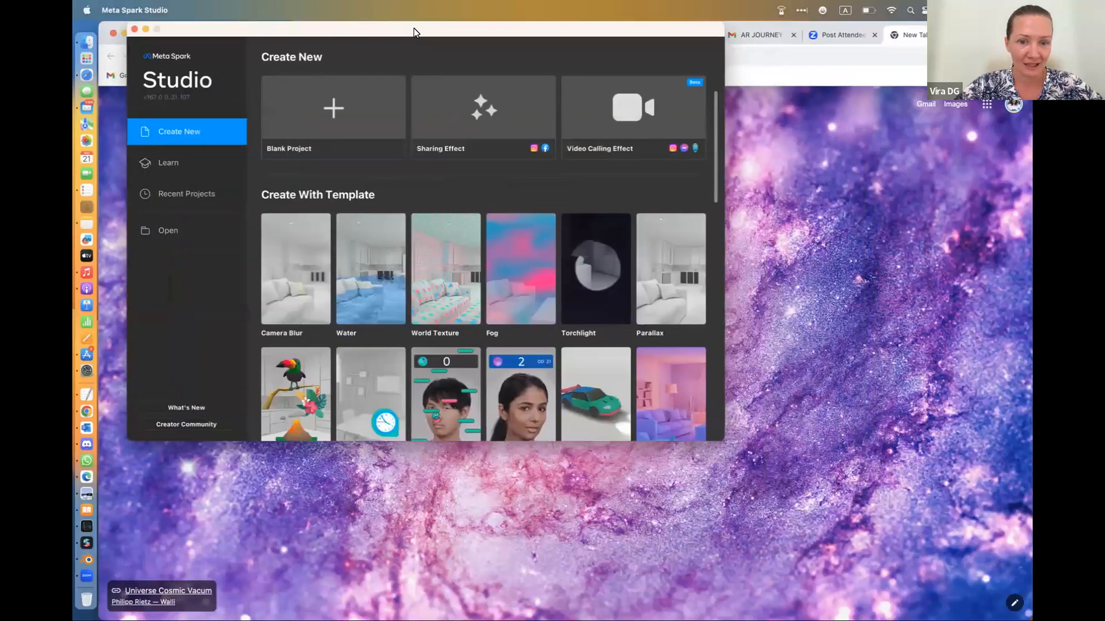
pyautogui.click(727, 441)
pyautogui.click(99, 544)
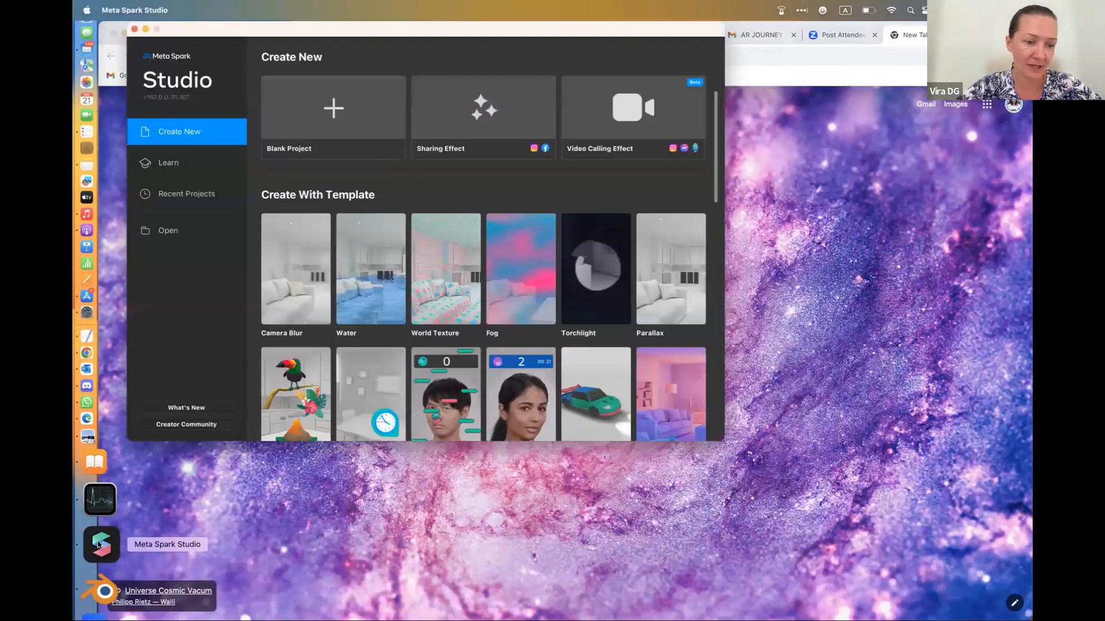
pyautogui.click(333, 117)
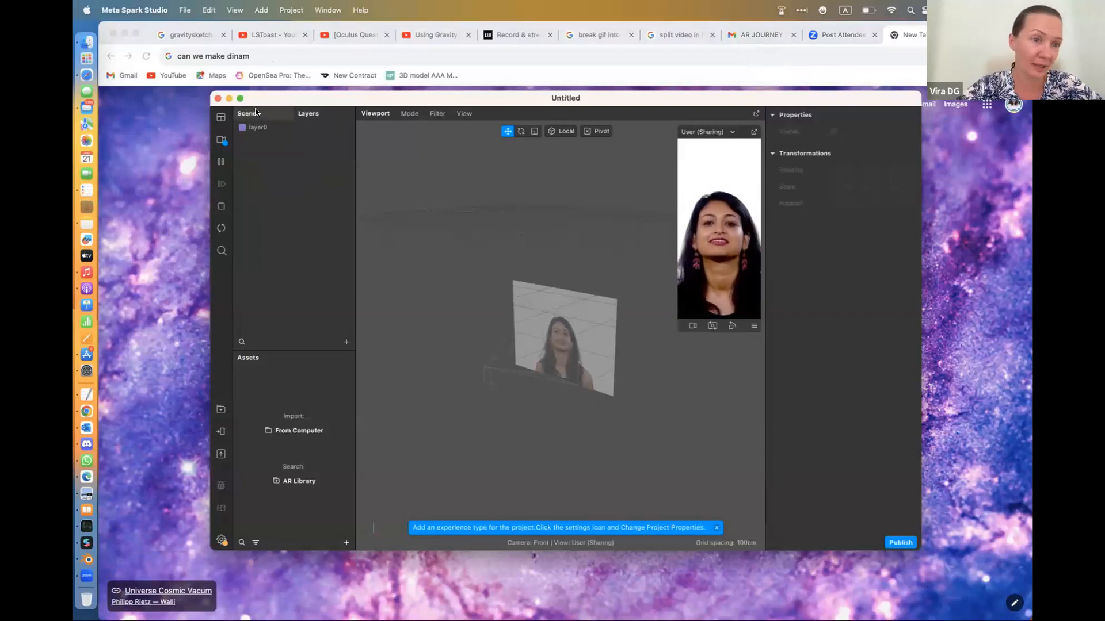
pyautogui.click(241, 99)
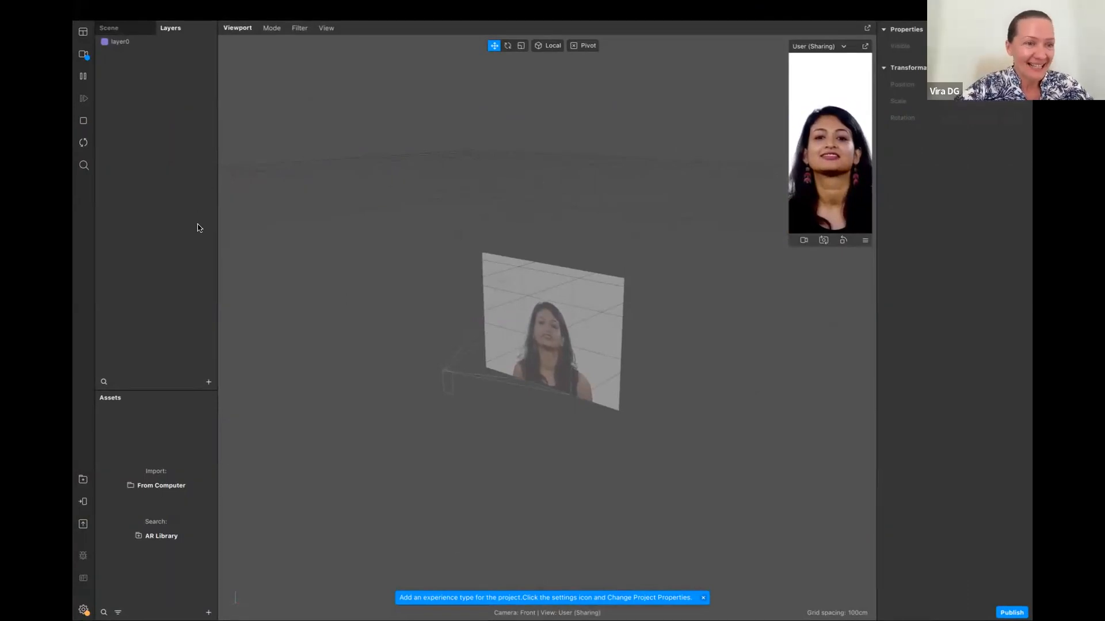
# Add a Target Tracker to the scene and enlarge the device preview
pyautogui.click(132, 26)
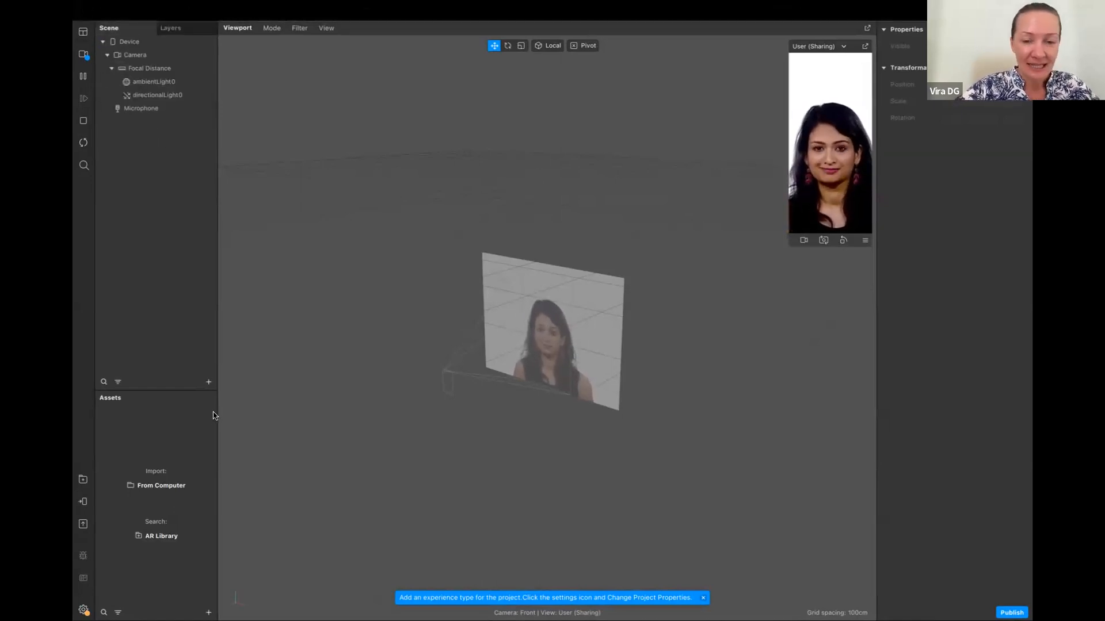
pyautogui.click(208, 382)
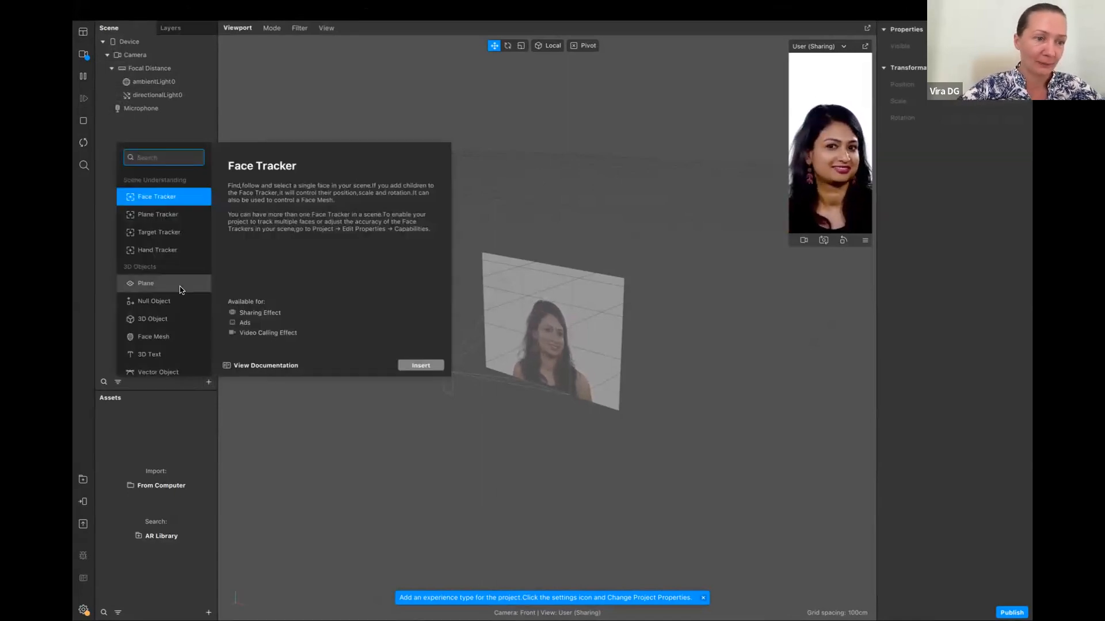
pyautogui.click(164, 235)
pyautogui.click(421, 366)
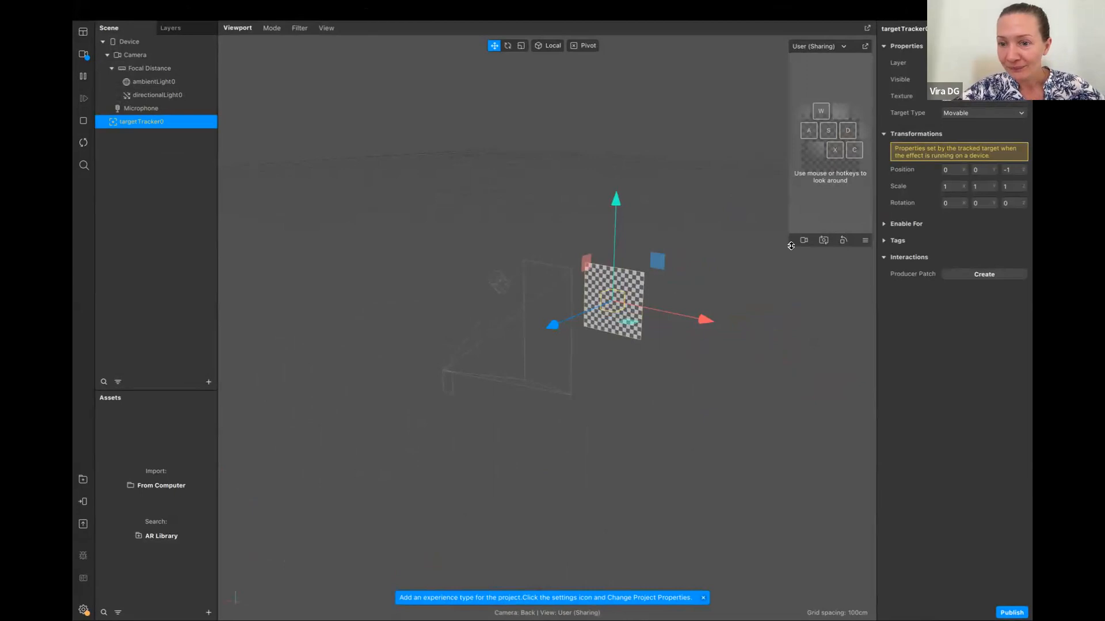
pyautogui.moveTo(791, 247); pyautogui.dragTo(729, 358)
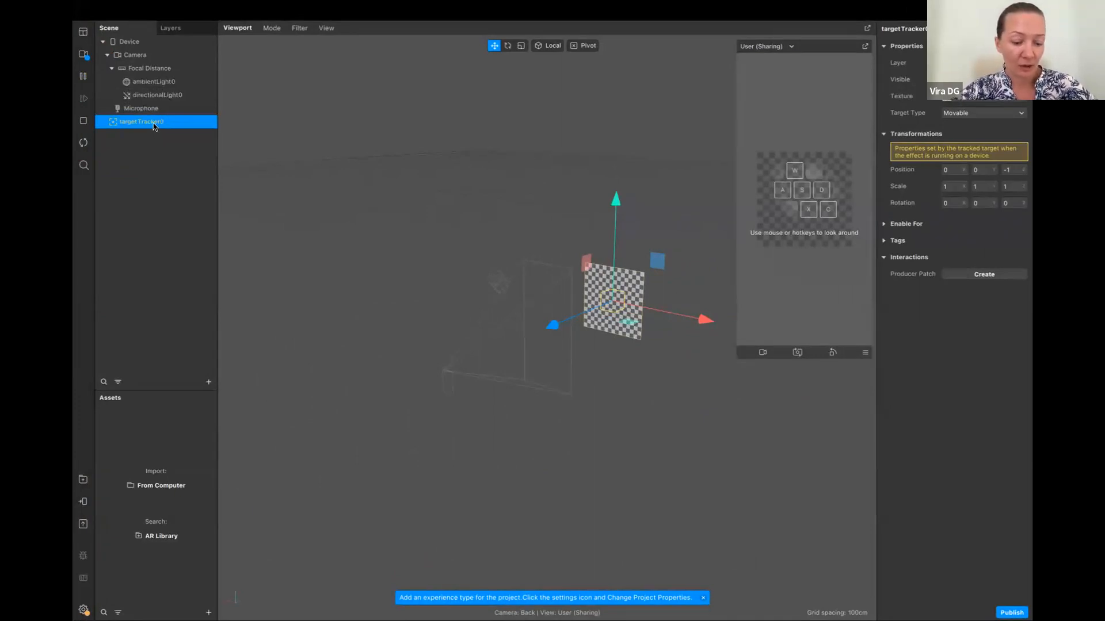
# Duplicate the target tracker twice, placing one copy on each side at X positions of about -0.44 and 0.413
pyautogui.press('super+d')
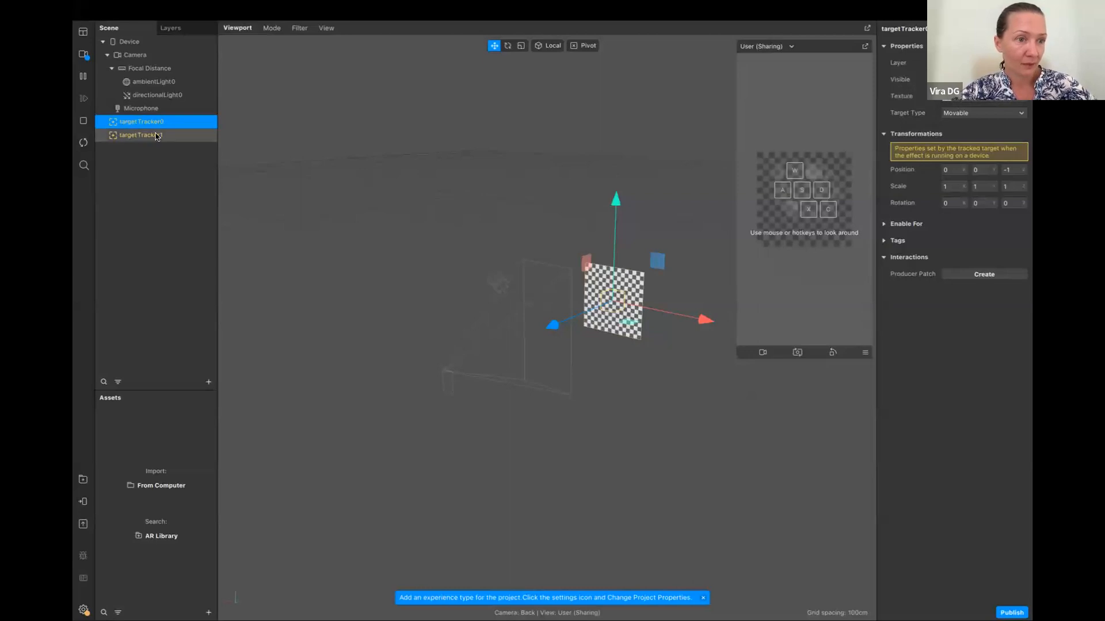
pyautogui.click(147, 136)
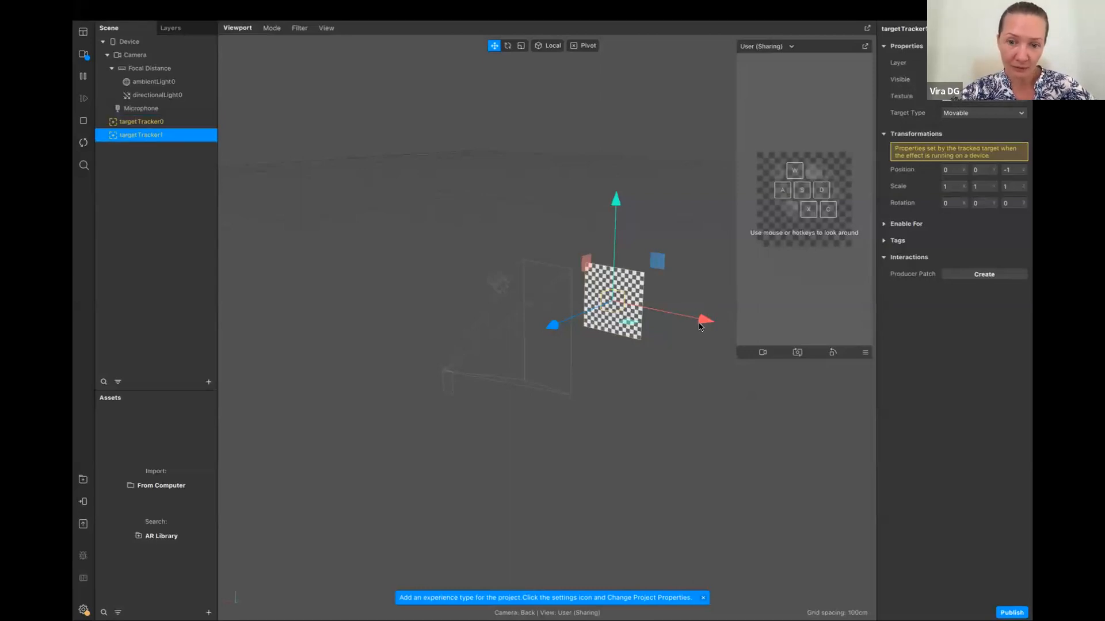
pyautogui.moveTo(707, 319); pyautogui.dragTo(609, 322)
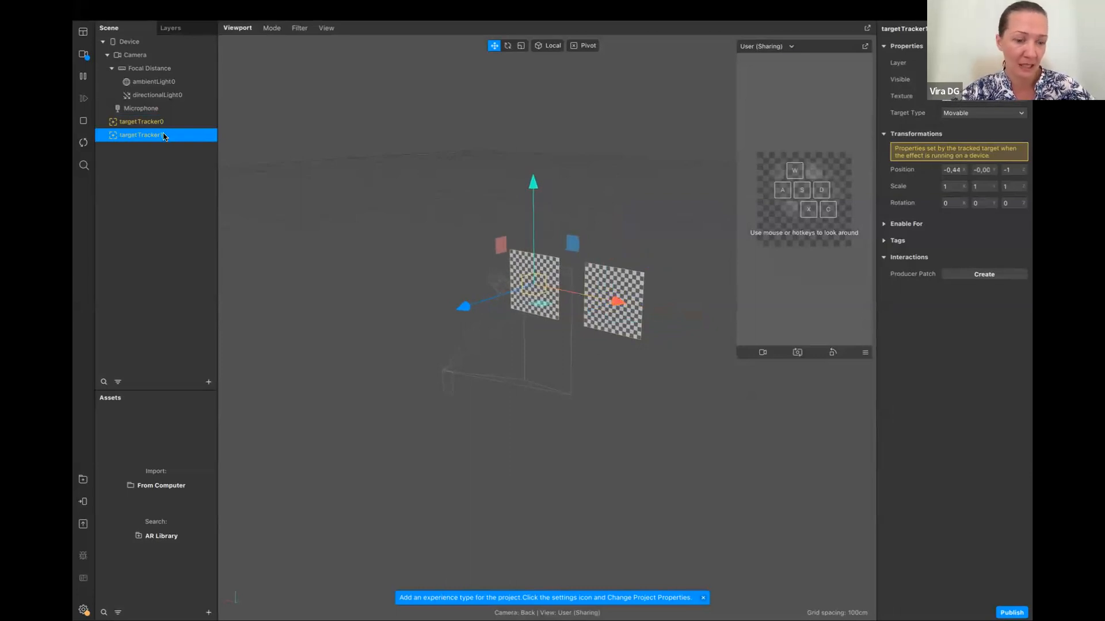
pyautogui.hotkey('ctrl', 'd')
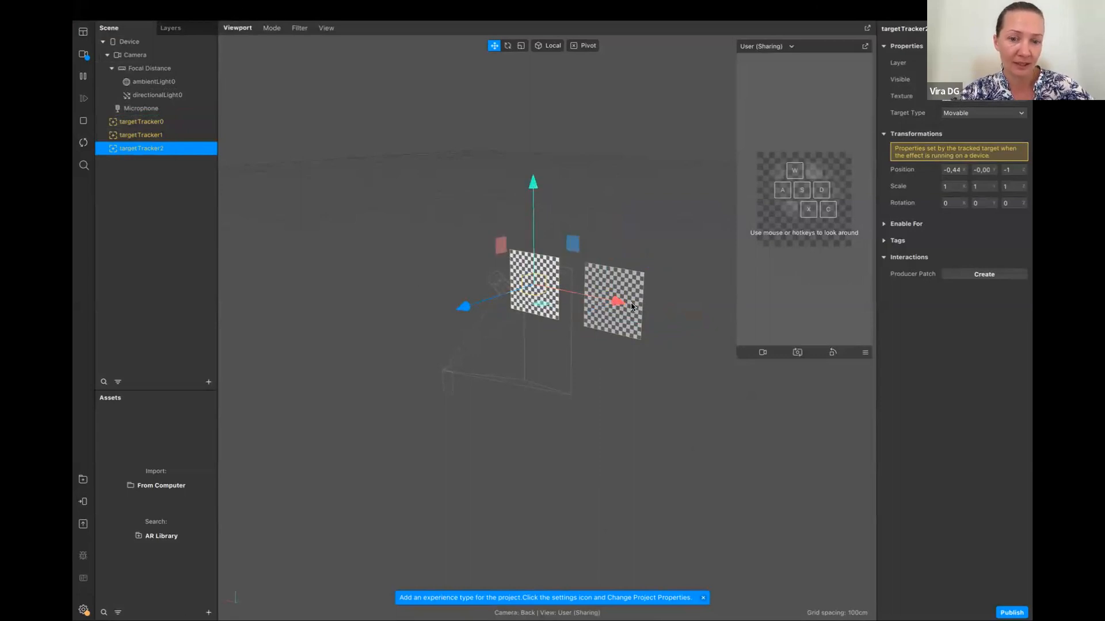
pyautogui.moveTo(618, 303); pyautogui.dragTo(826, 351)
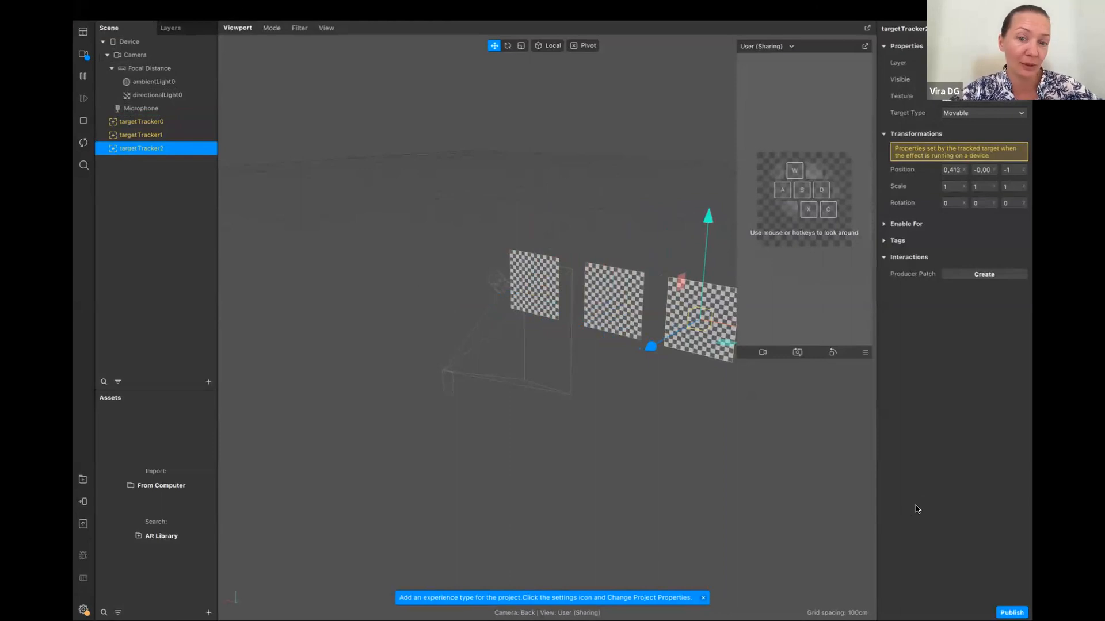
# Import three Runway JPG images from the Downloads folder as textures
pyautogui.click(209, 612)
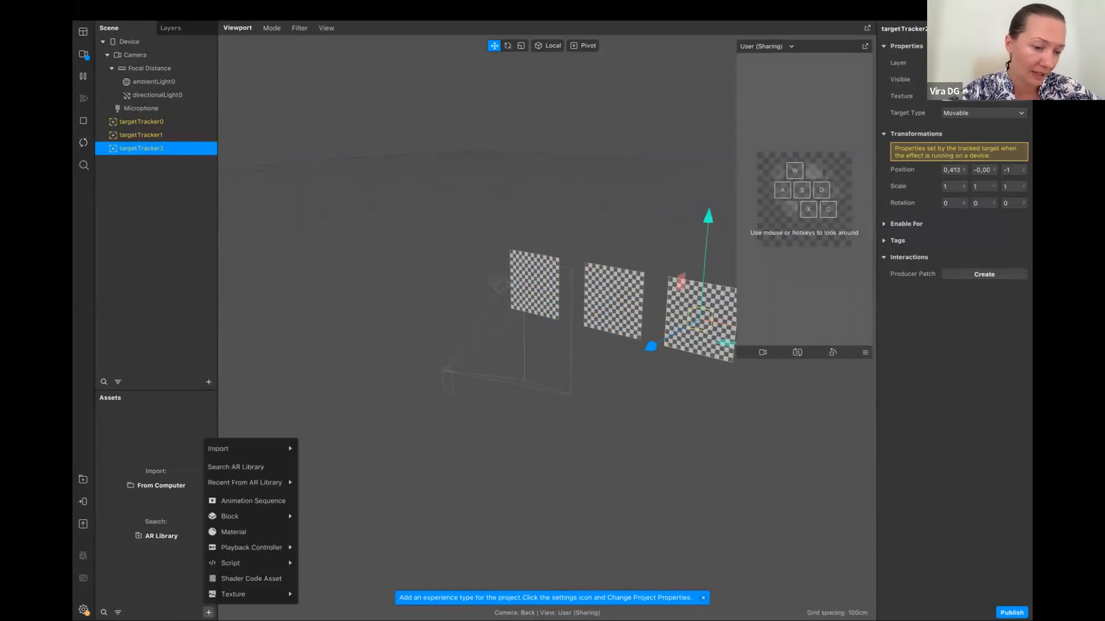
pyautogui.moveTo(248, 450)
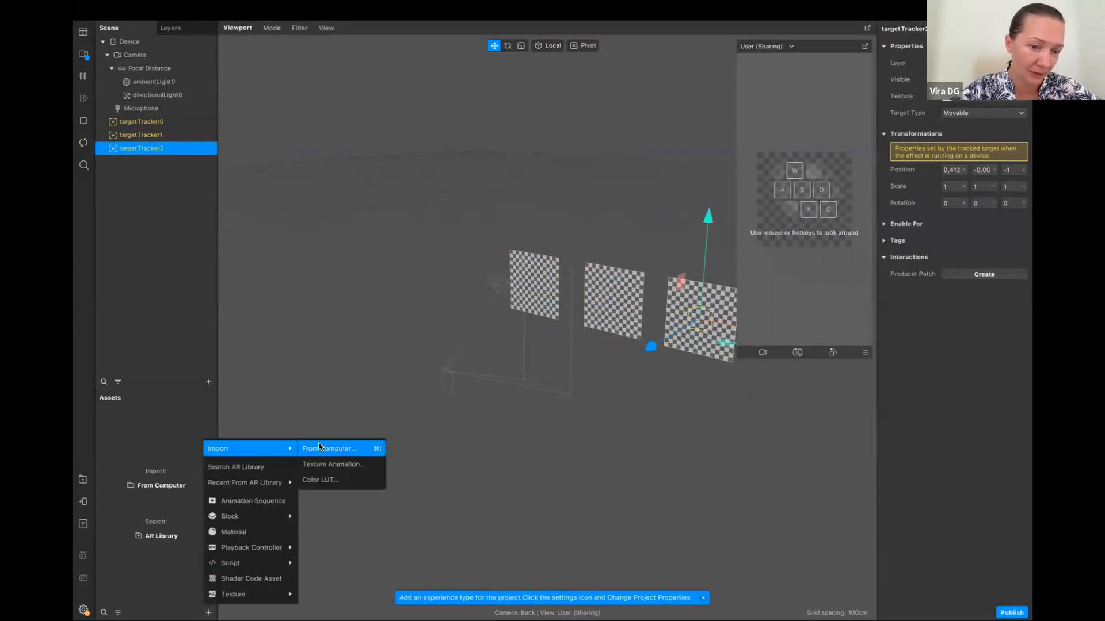
pyautogui.click(323, 450)
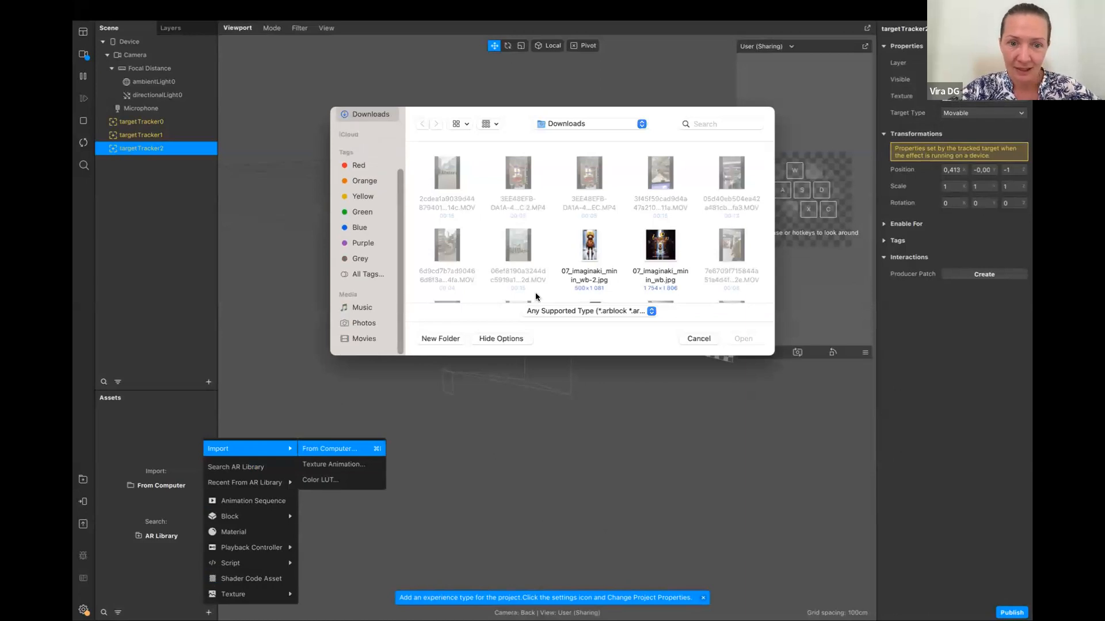
pyautogui.scroll(-10, 536, 297)
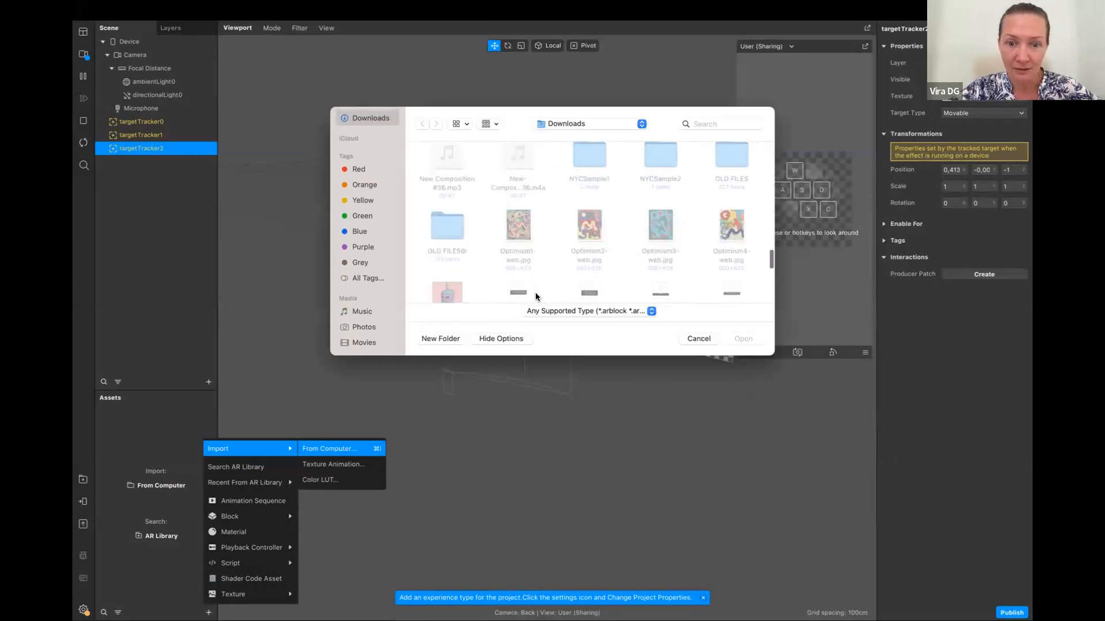
pyautogui.click(588, 216)
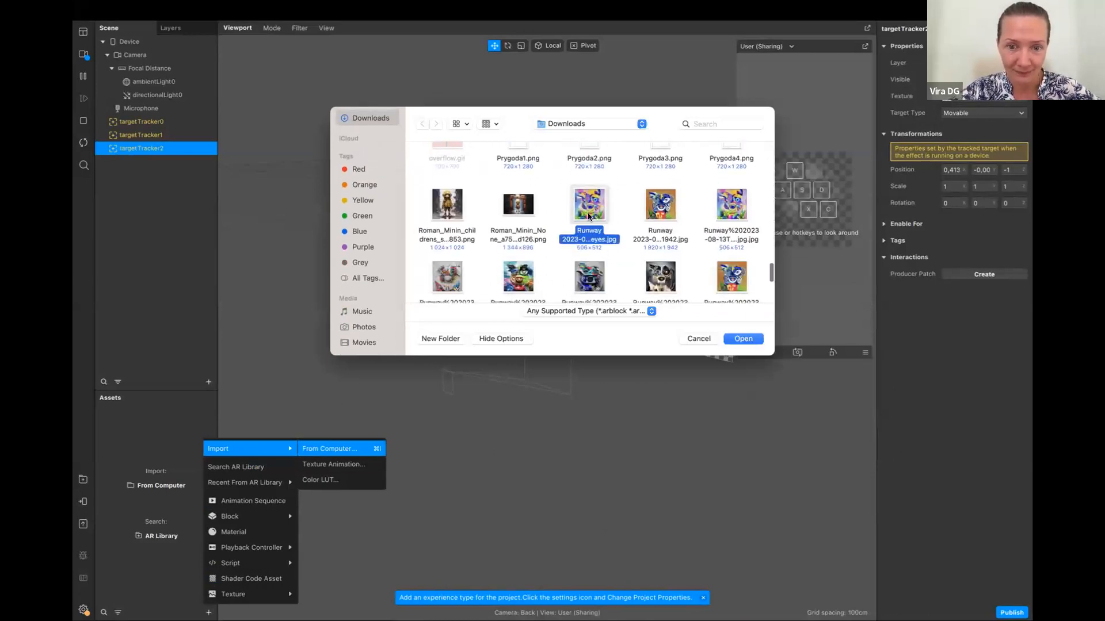
pyautogui.keyDown('super'); pyautogui.click(661, 206); pyautogui.keyUp('super')
pyautogui.keyDown('super'); pyautogui.click(592, 272); pyautogui.keyUp('super')
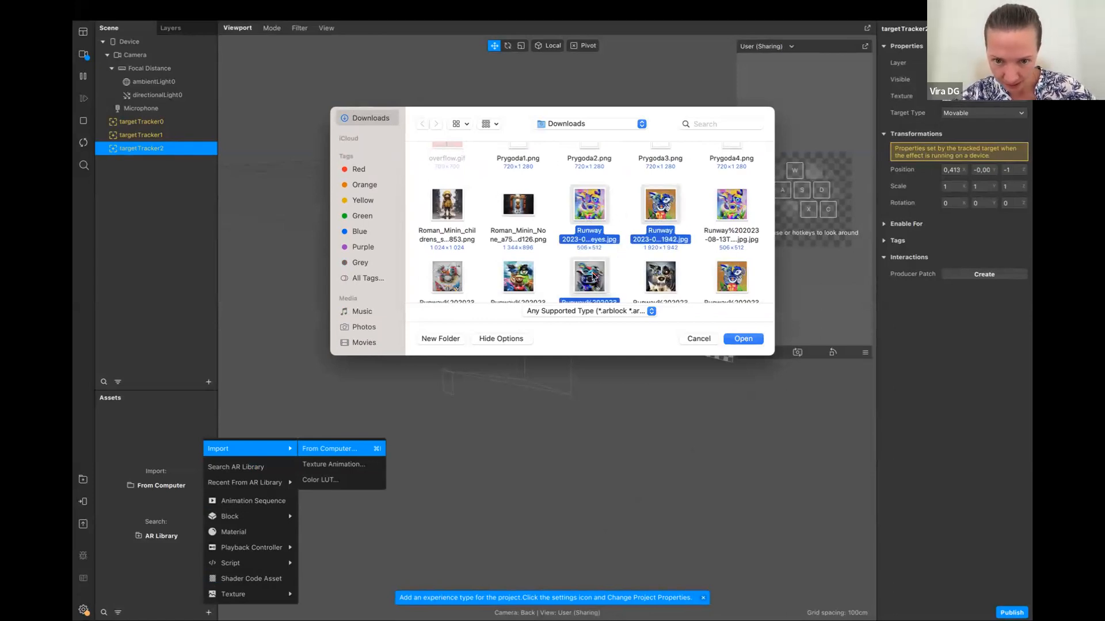
pyautogui.click(750, 340)
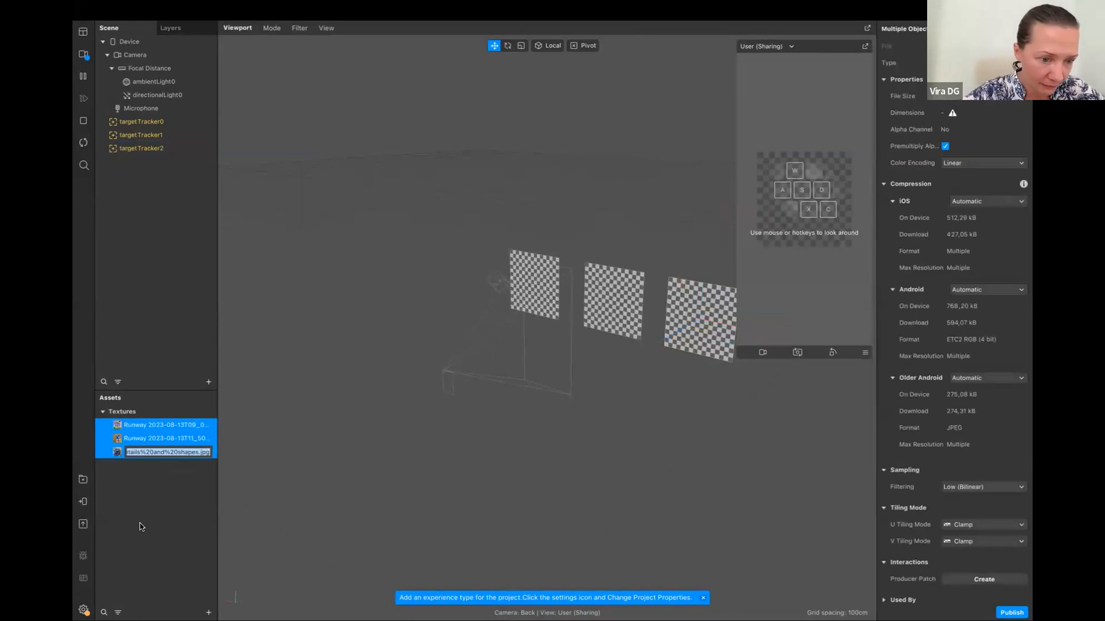
pyautogui.click(158, 517)
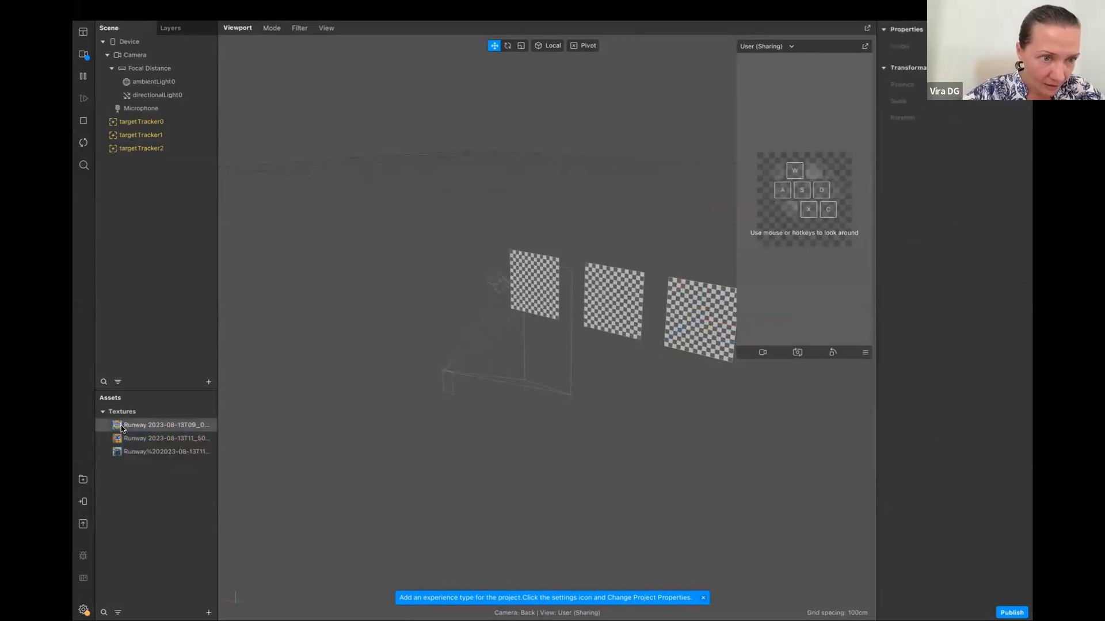
# Assign the Runway 2023-08-13T09_02 image as the texture of targetTracker0
pyautogui.click(158, 125)
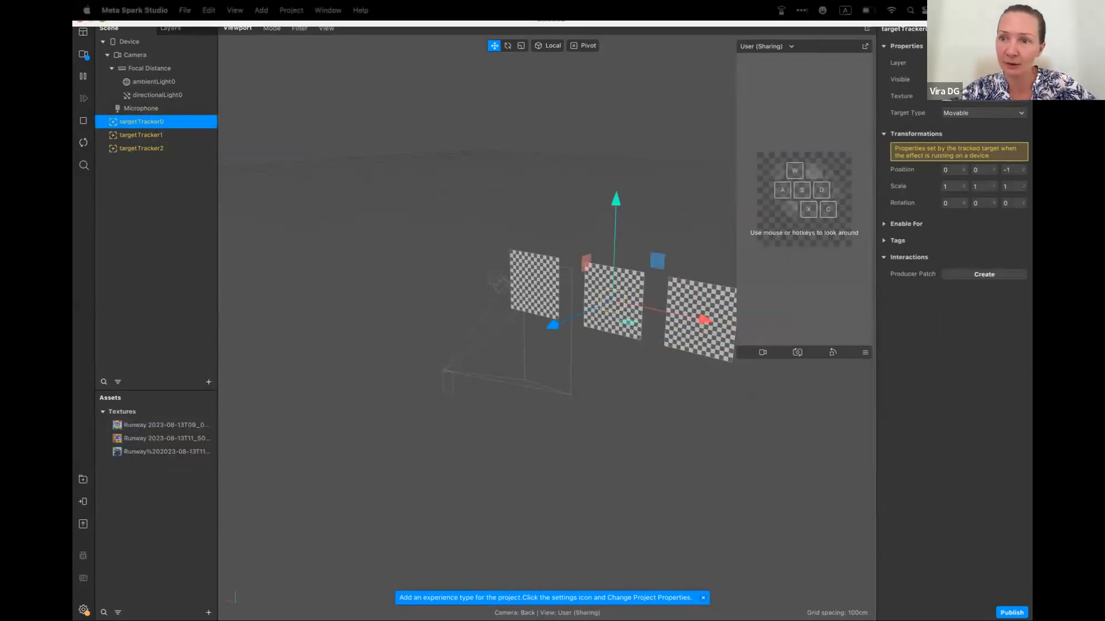
pyautogui.click(957, 98)
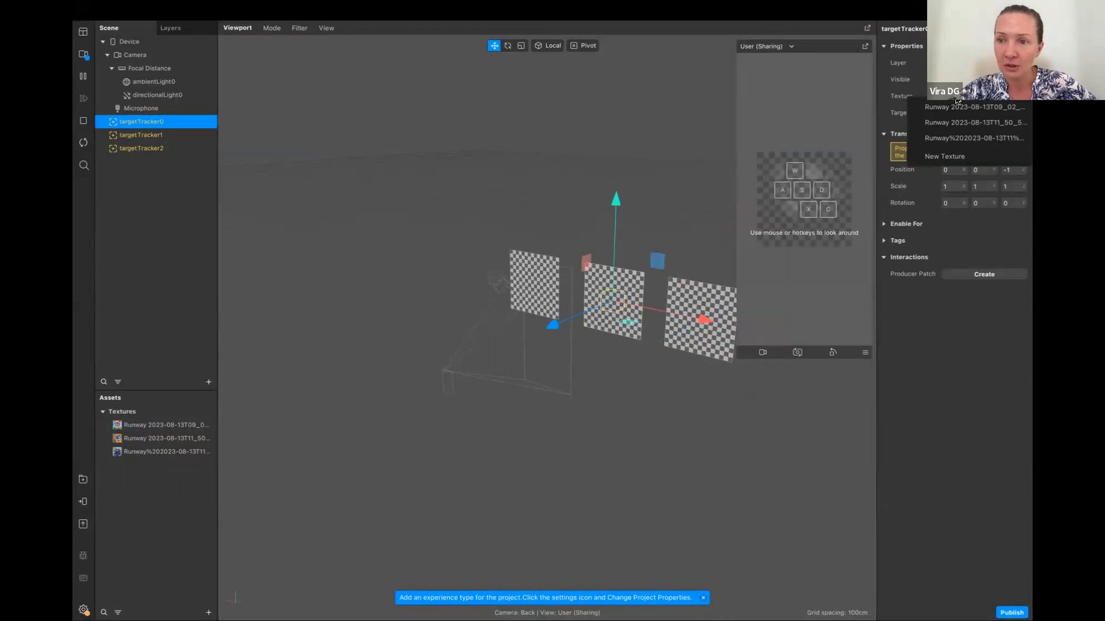
pyautogui.click(962, 107)
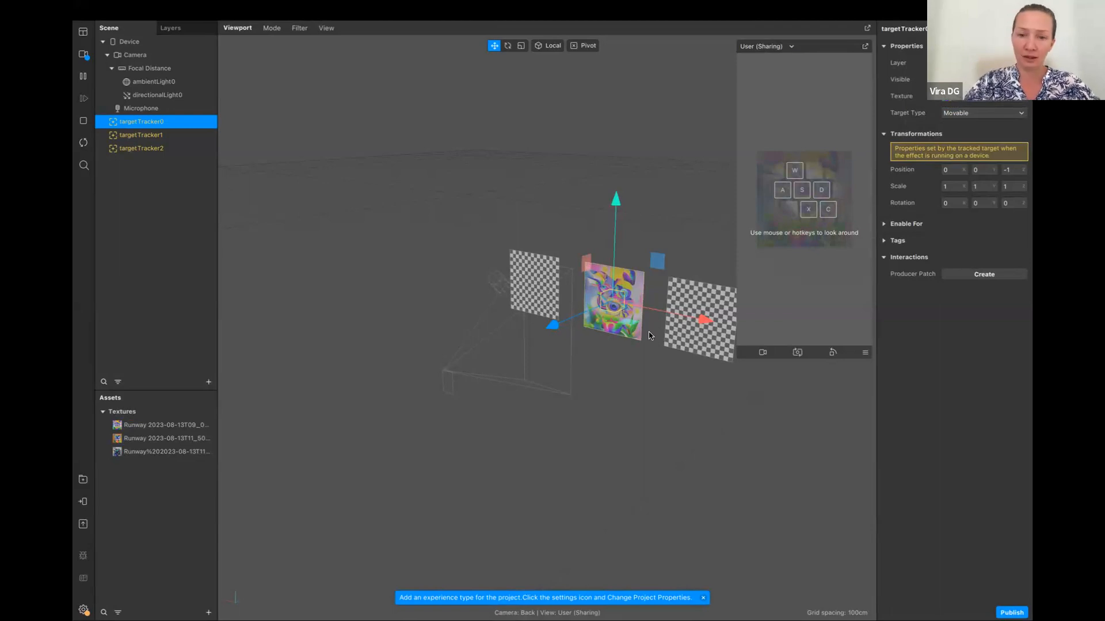
# Enlarge the device preview further over the viewport
pyautogui.moveTo(649, 329); pyautogui.dragTo(736, 359)
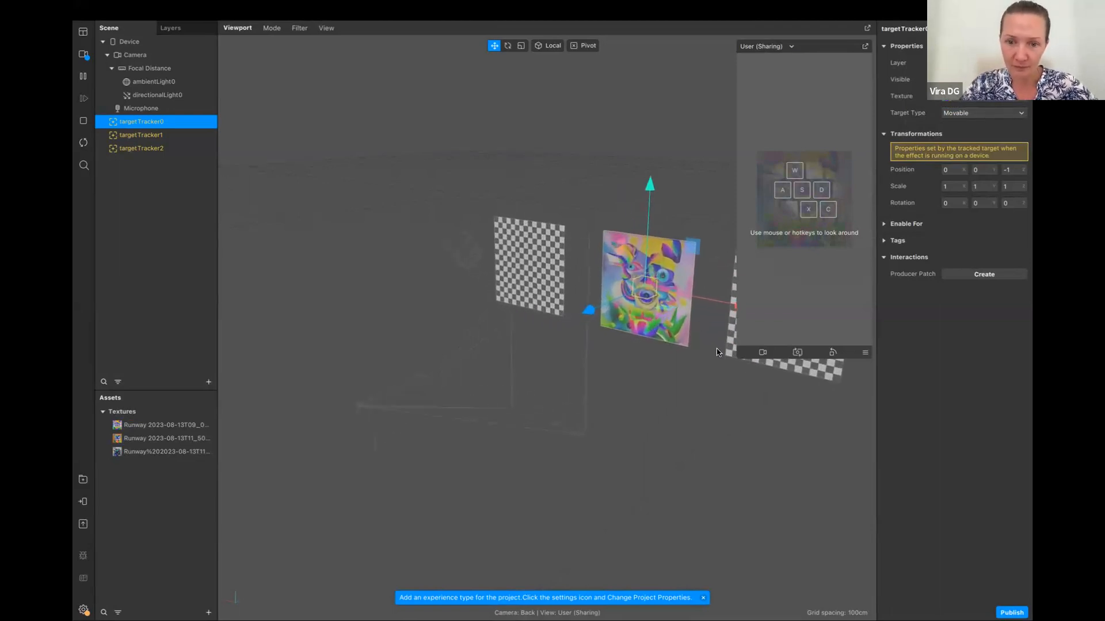
pyautogui.press('F2')
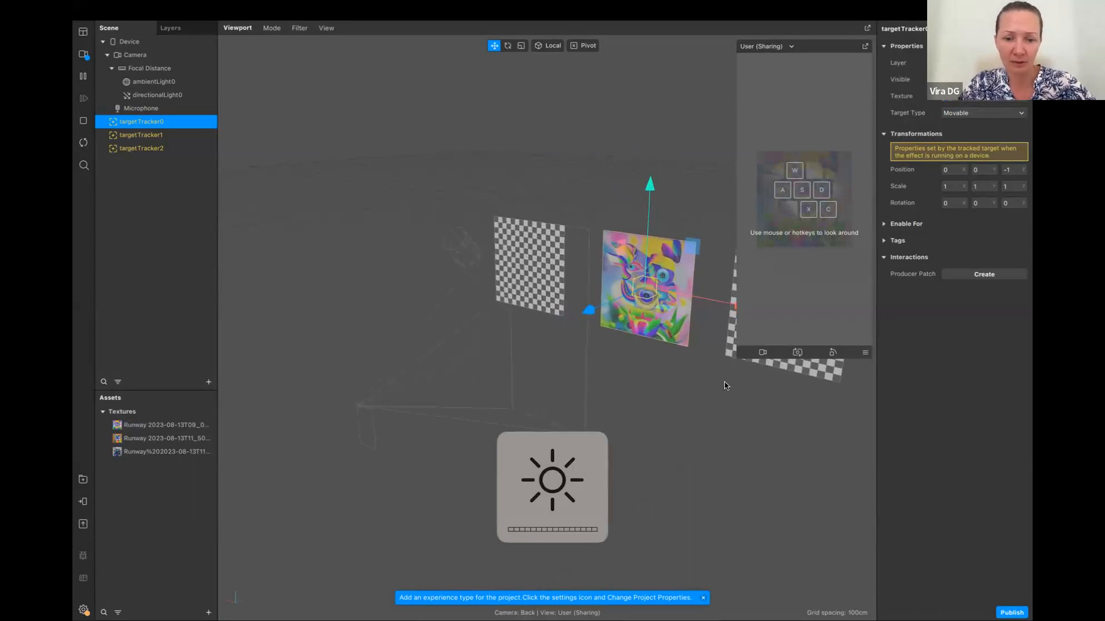
pyautogui.moveTo(738, 360); pyautogui.dragTo(638, 427)
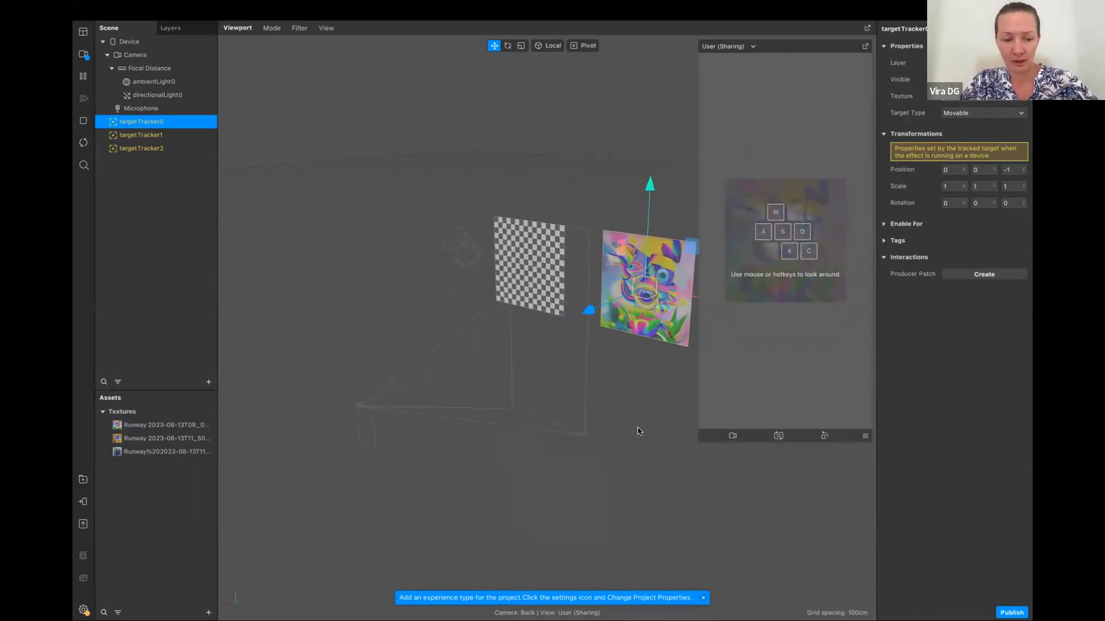
pyautogui.moveTo(501, 366); pyautogui.dragTo(469, 353, button='middle')
pyautogui.moveTo(581, 380); pyautogui.dragTo(568, 370, button='middle')
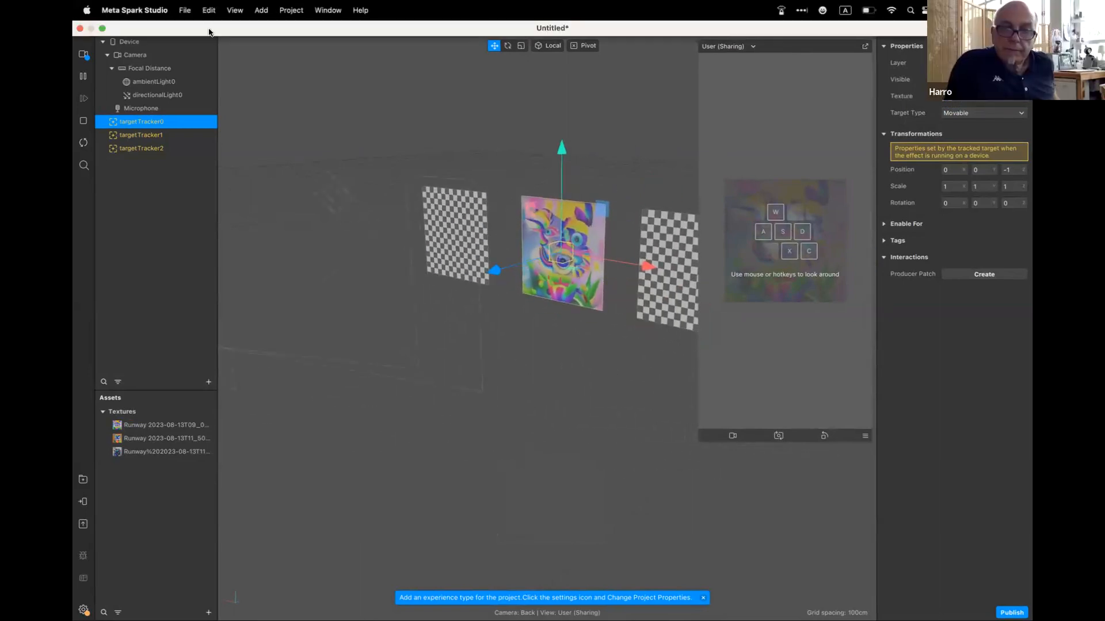
# Set the viewport to orthographic projection and try the Left and Back views
pyautogui.click(271, 28)
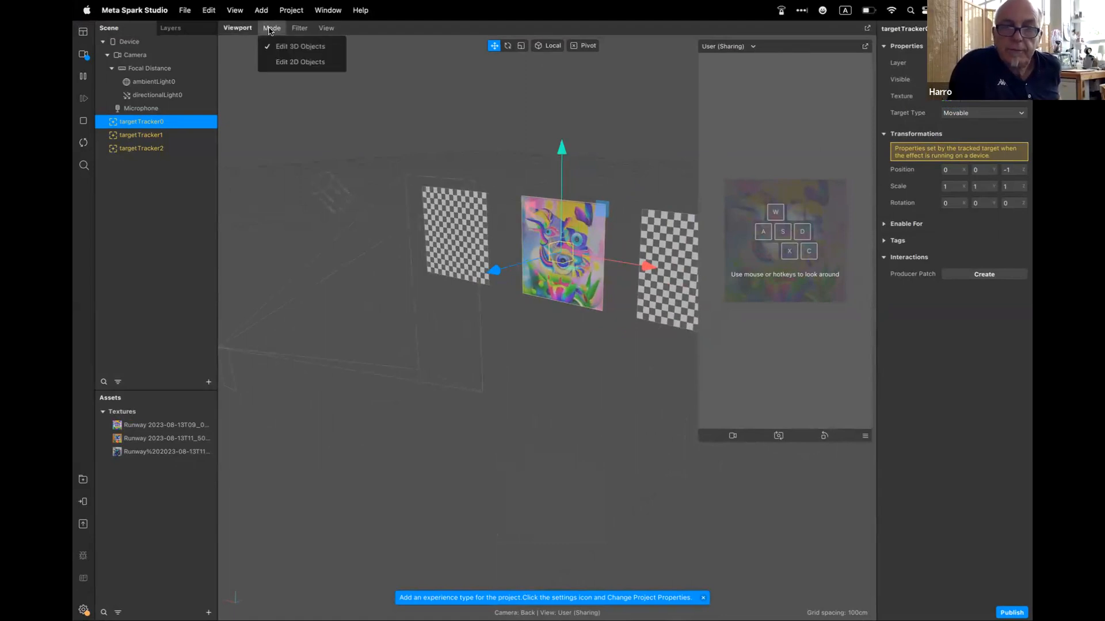
pyautogui.moveTo(300, 28)
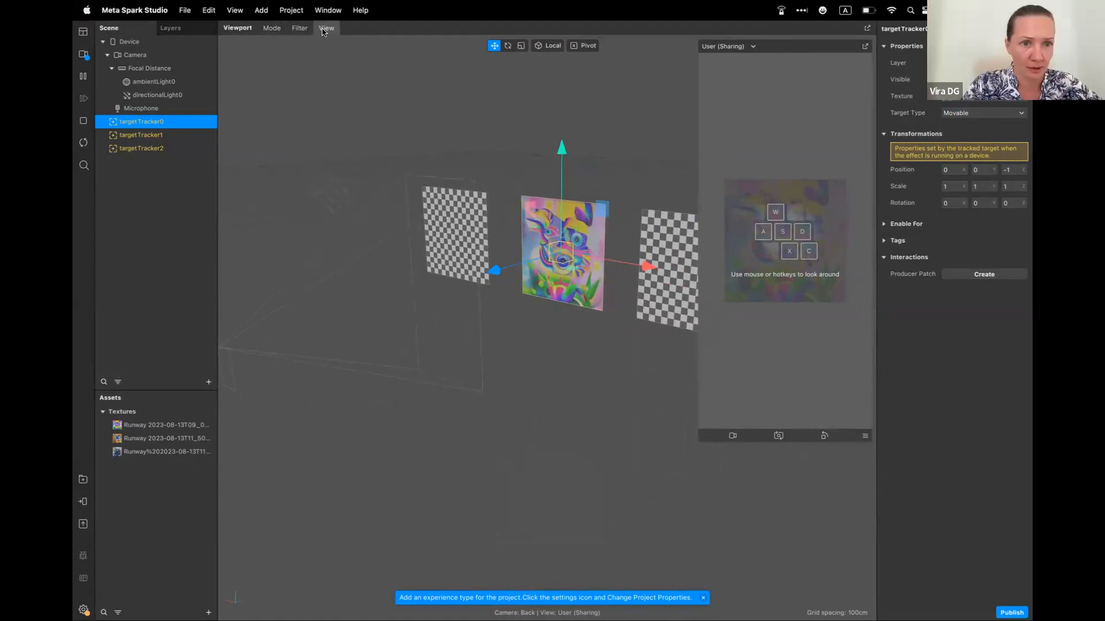
pyautogui.click(324, 28)
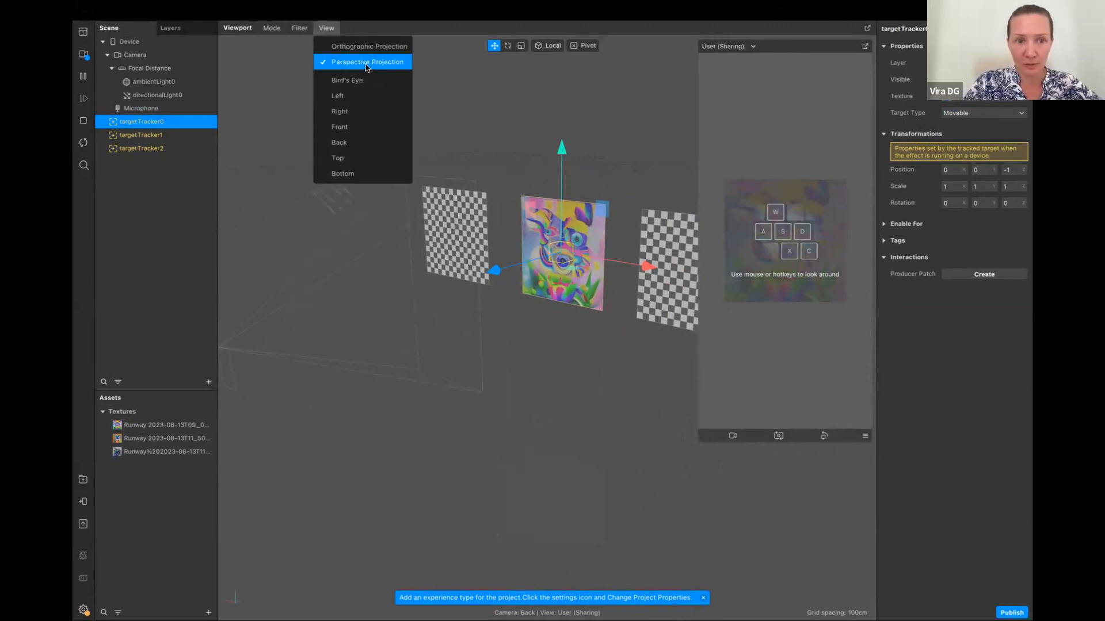
pyautogui.click(373, 46)
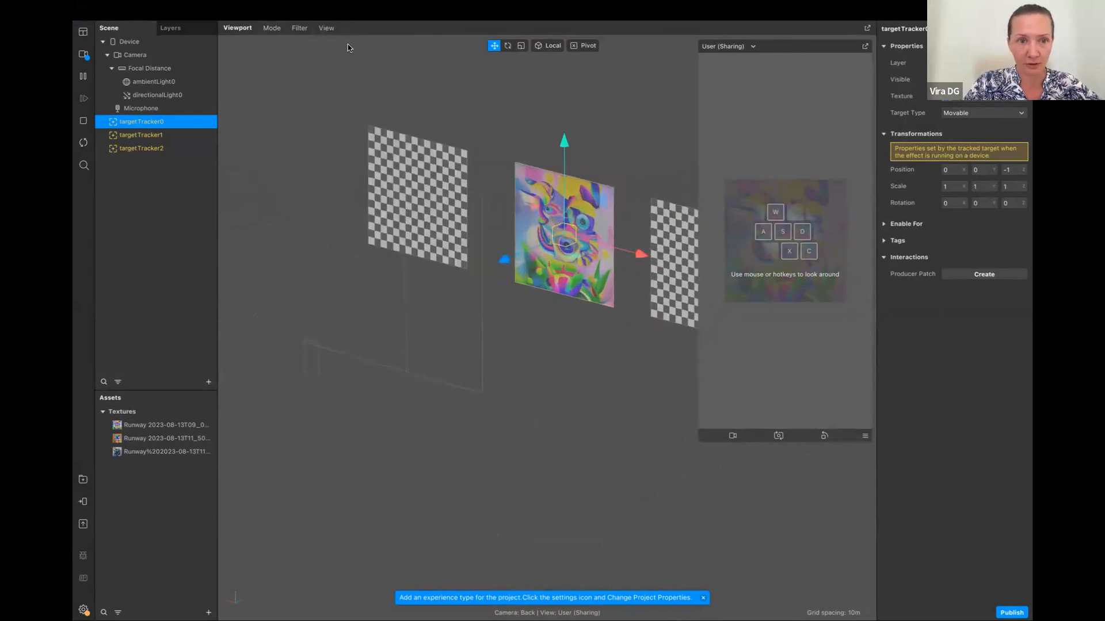
pyautogui.click(326, 27)
pyautogui.click(341, 98)
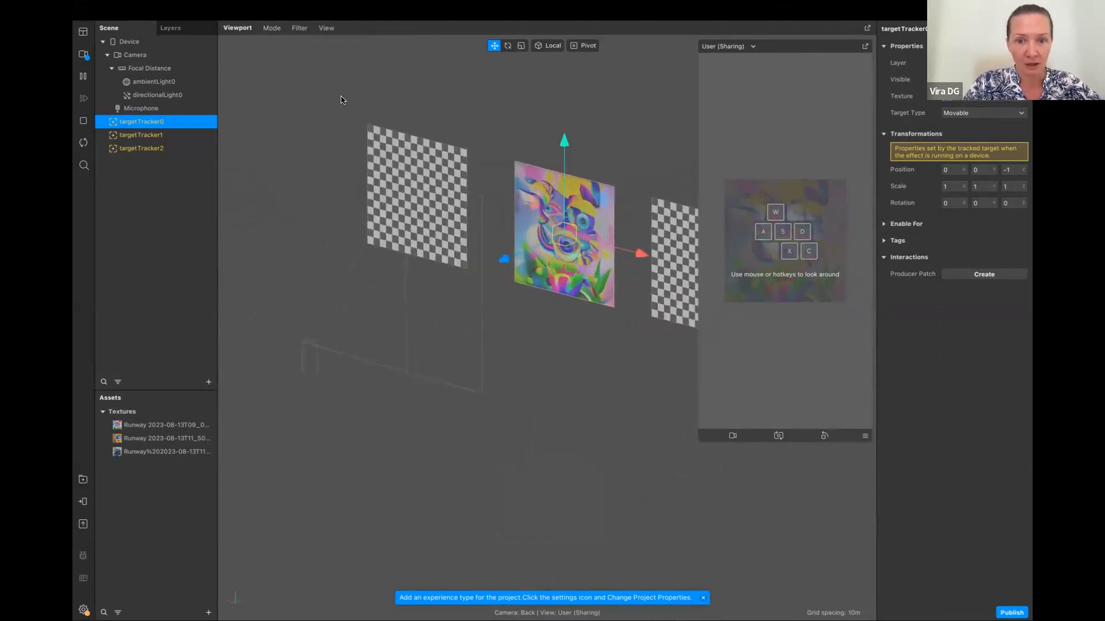
pyautogui.click(328, 29)
pyautogui.click(339, 142)
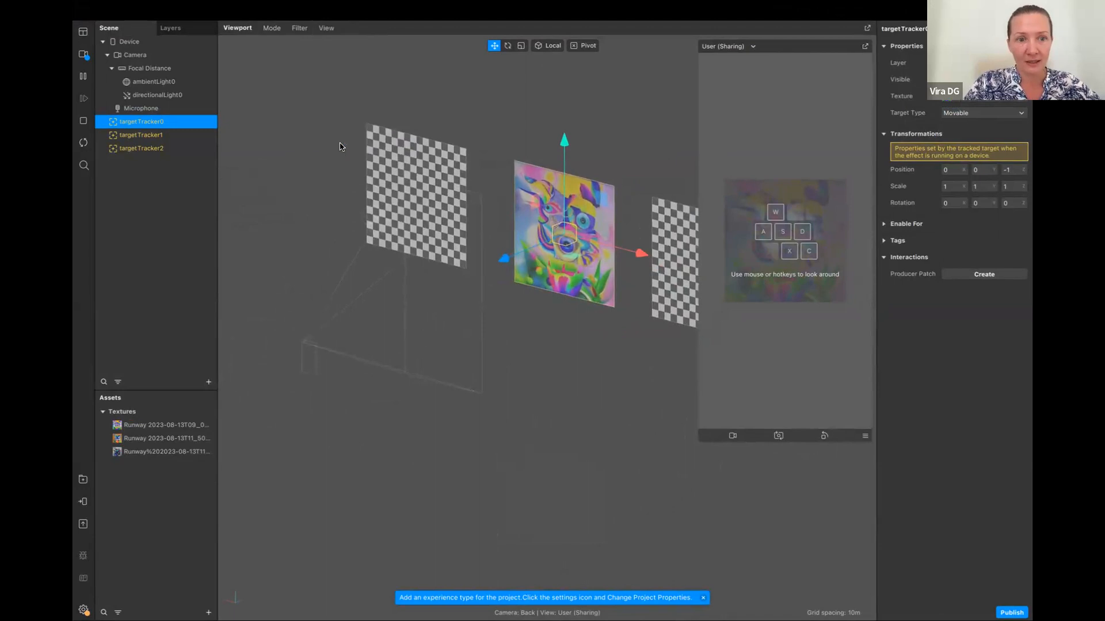
# Try the Top and Bottom views of the viewport and deselect the target tracker
pyautogui.click(327, 28)
pyautogui.click(341, 158)
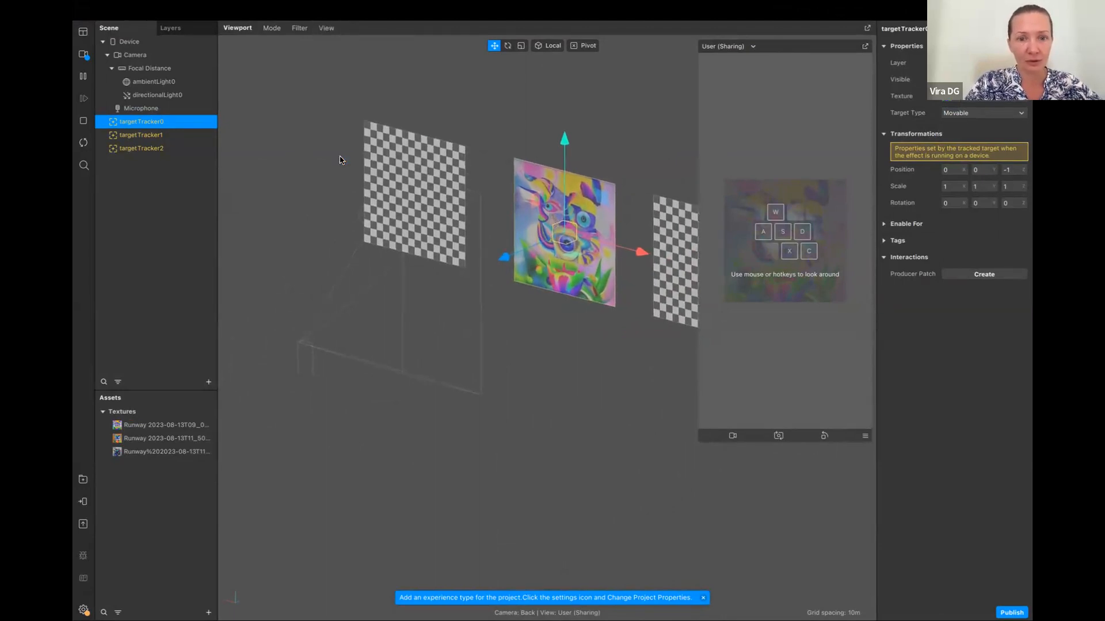
pyautogui.click(326, 28)
pyautogui.click(348, 173)
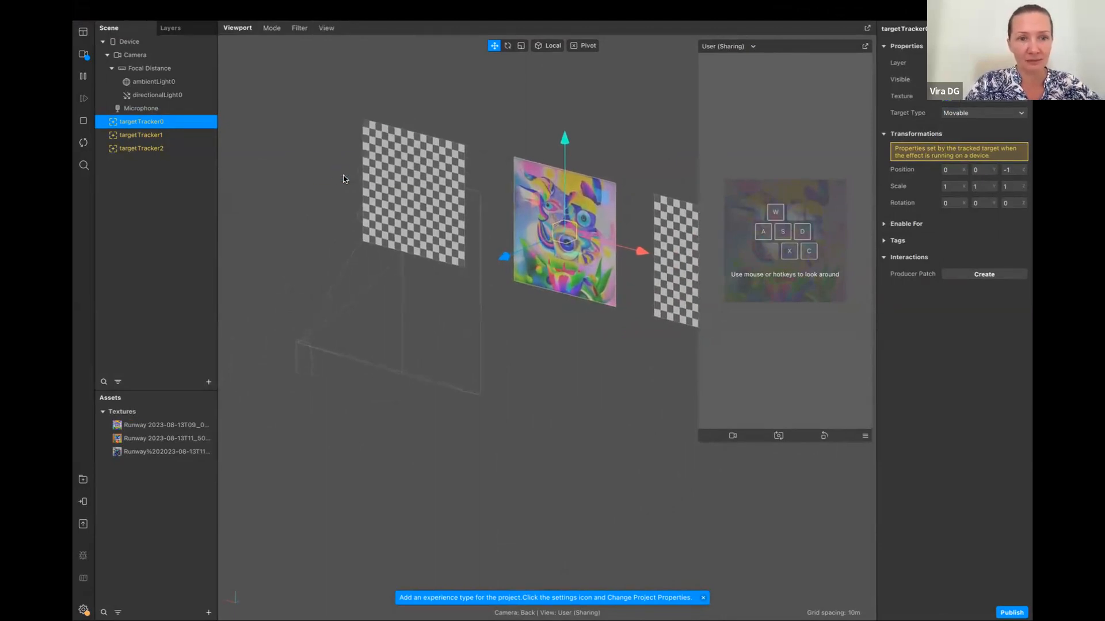
pyautogui.click(326, 28)
pyautogui.click(278, 216)
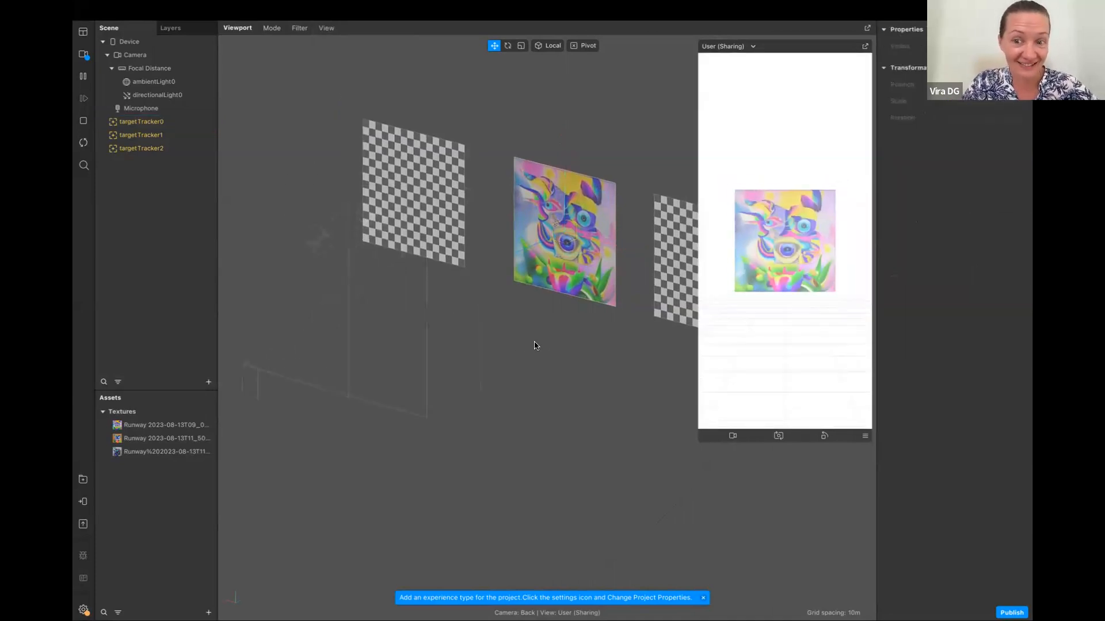
# Switch the viewport back to perspective projection with all three target trackers in view
pyautogui.moveTo(520, 341); pyautogui.dragTo(424, 318, button='middle')
pyautogui.scroll(3, 464, 314)
pyautogui.scroll(-5, 466, 316)
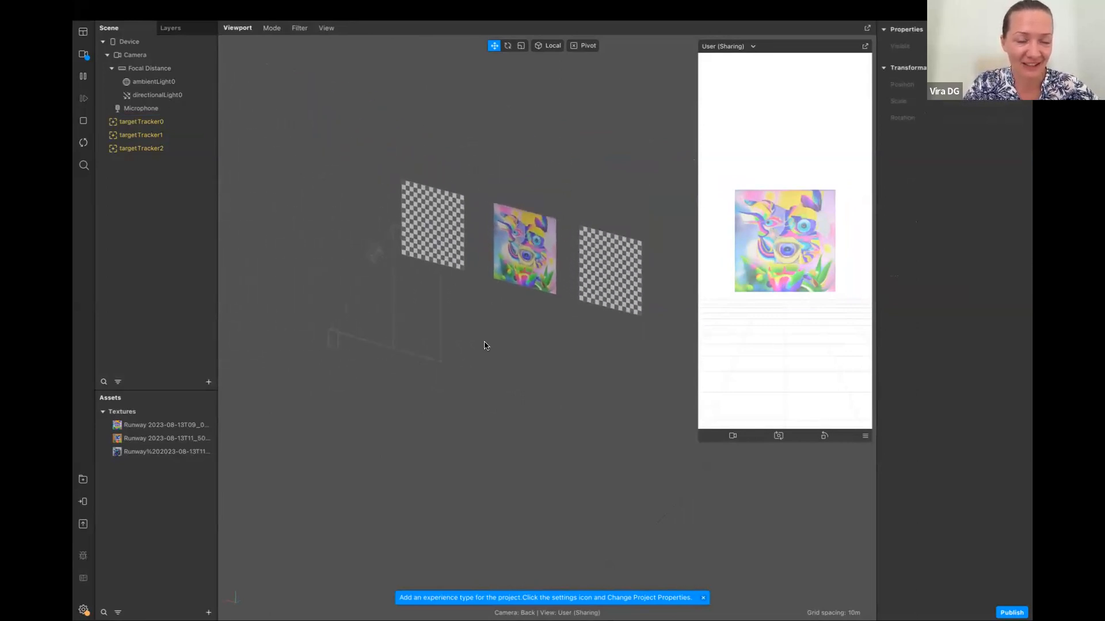
pyautogui.click(330, 29)
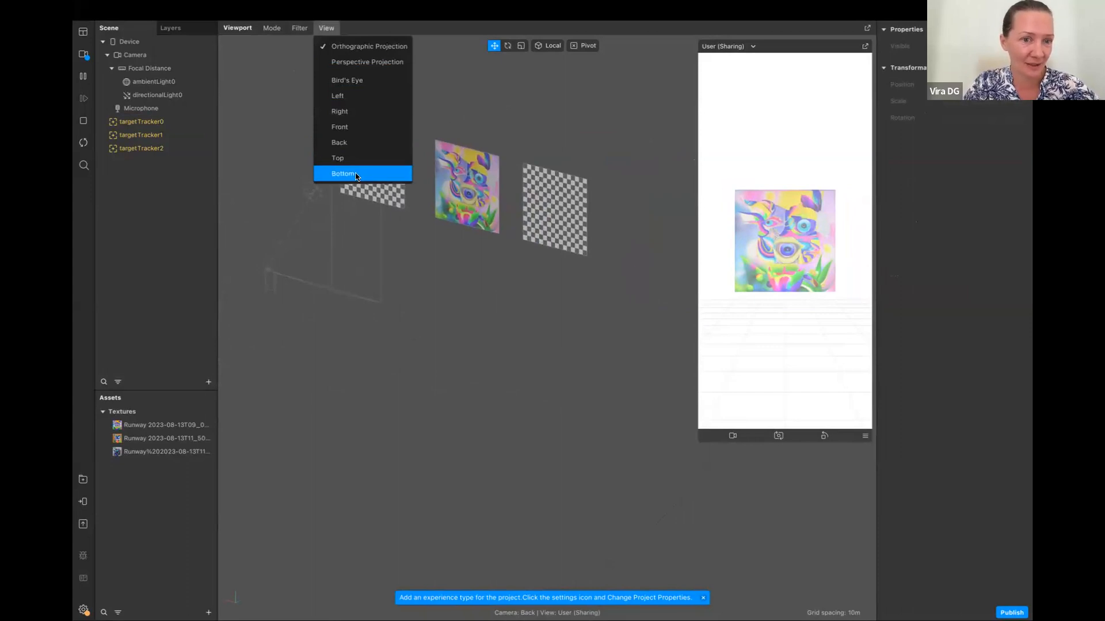
pyautogui.click(363, 62)
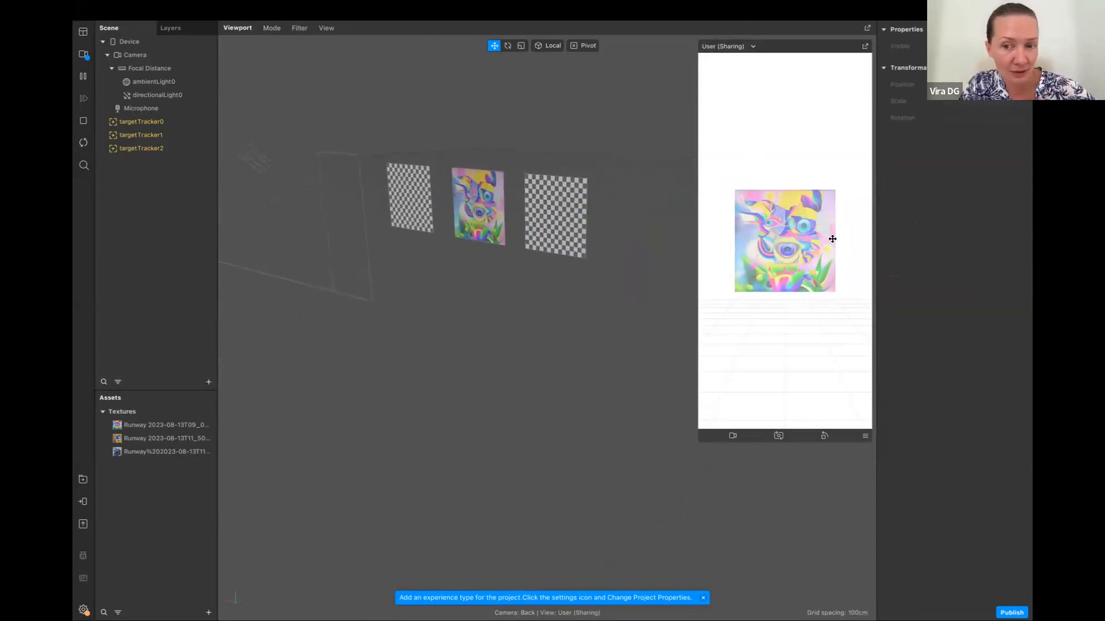
# Assign the Runway 2023-08-13T11_50 image as the texture of targetTracker1
pyautogui.click(169, 136)
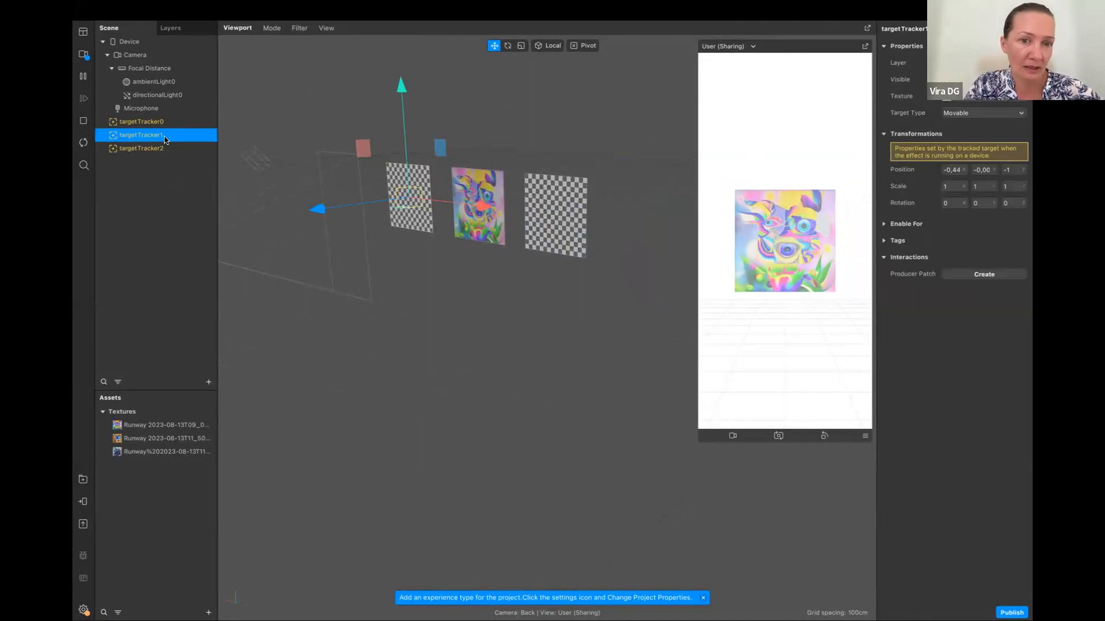
pyautogui.click(953, 99)
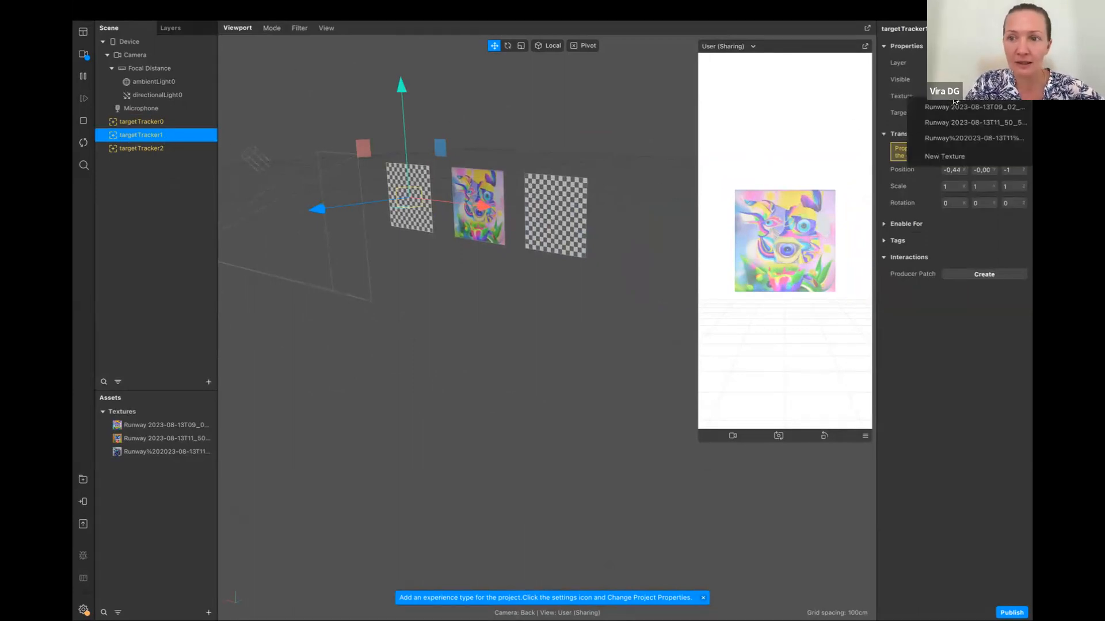
pyautogui.click(957, 123)
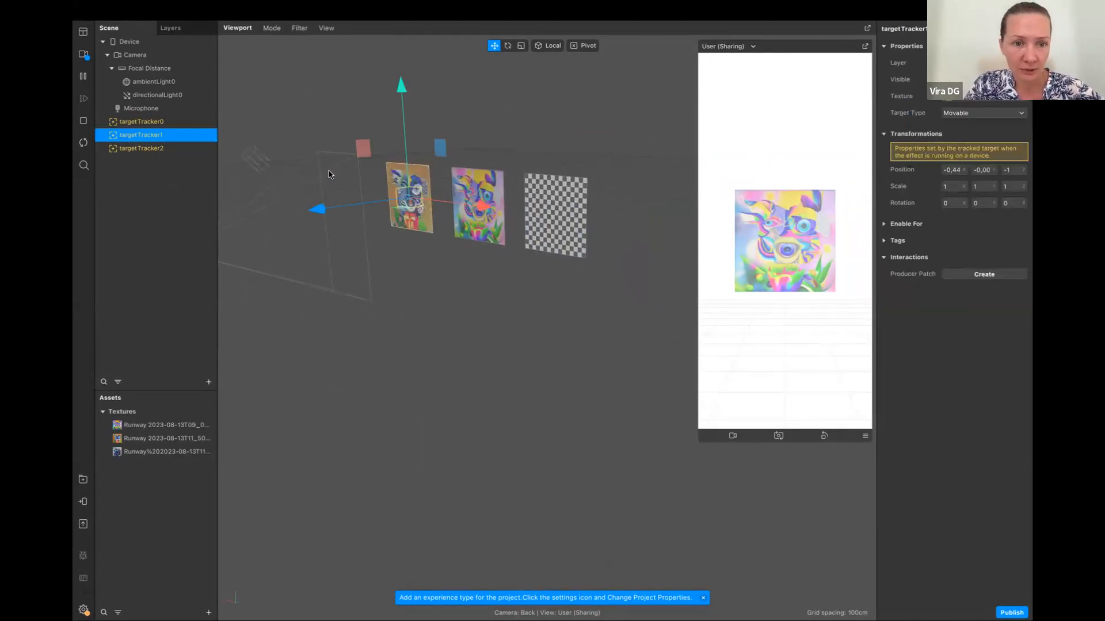
pyautogui.click(127, 149)
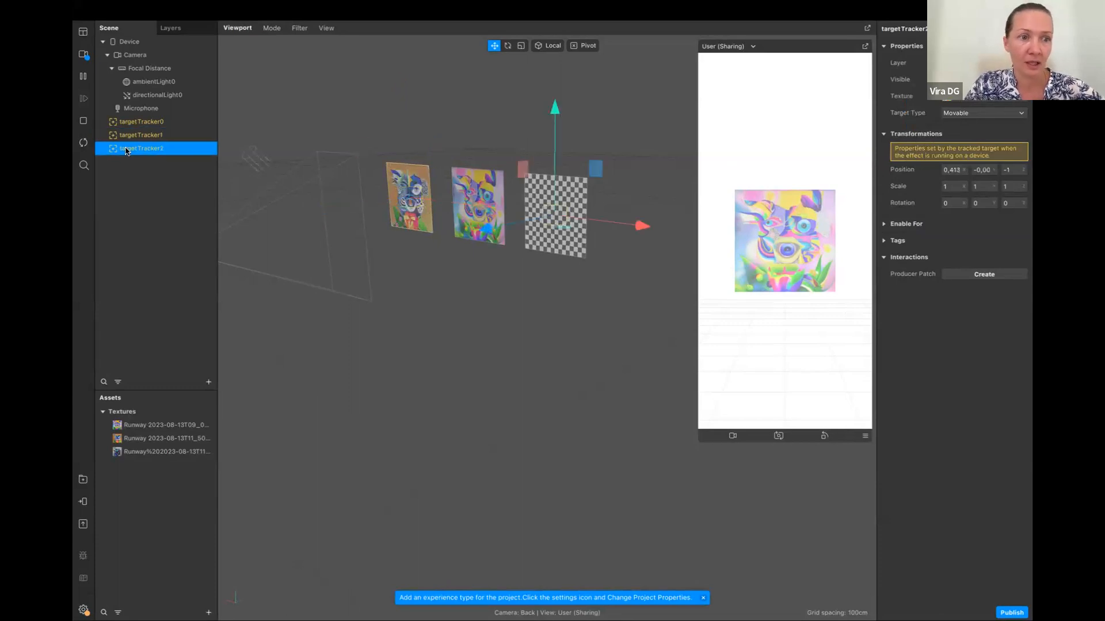
pyautogui.click(958, 99)
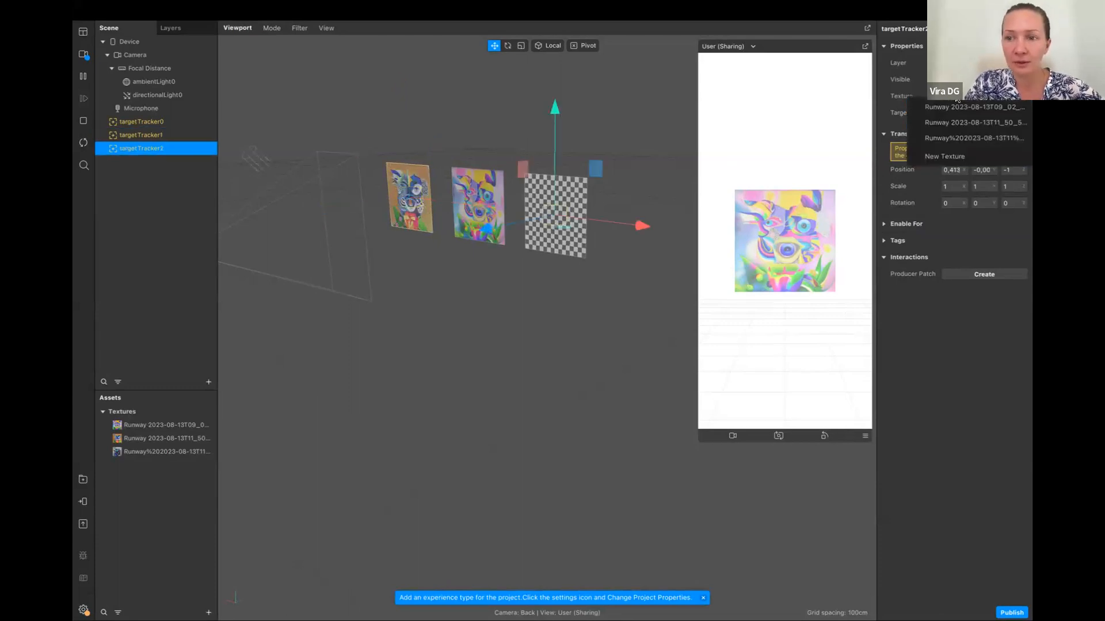
pyautogui.click(958, 141)
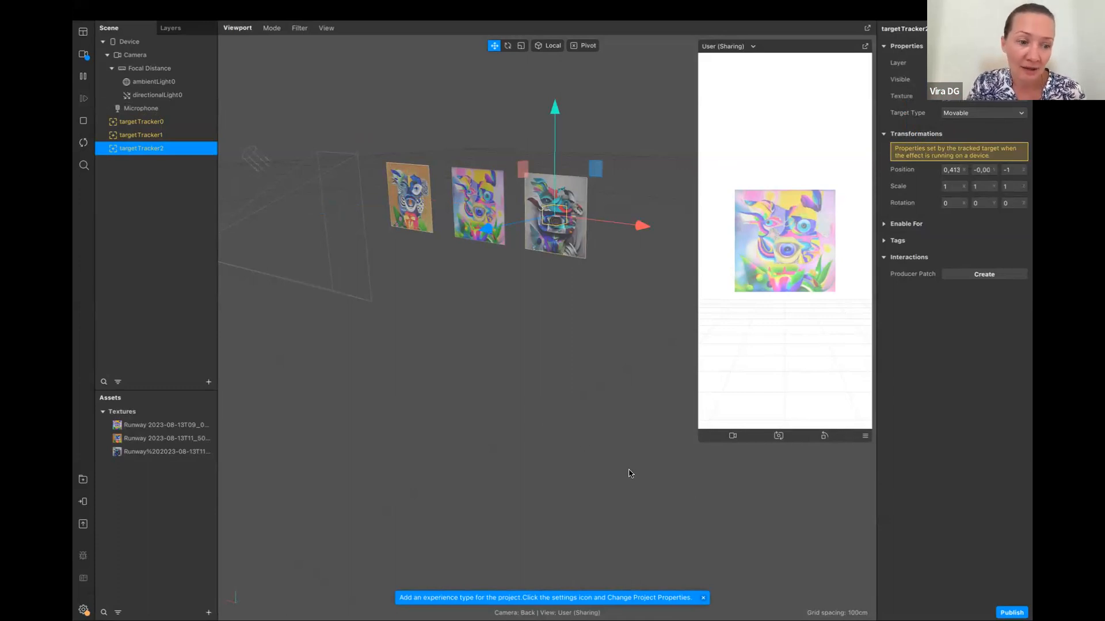
# Inspect the properties and iOS compression options of the Runway 2023-08-13T09_02 texture without changing them
pyautogui.doubleClick(146, 428)
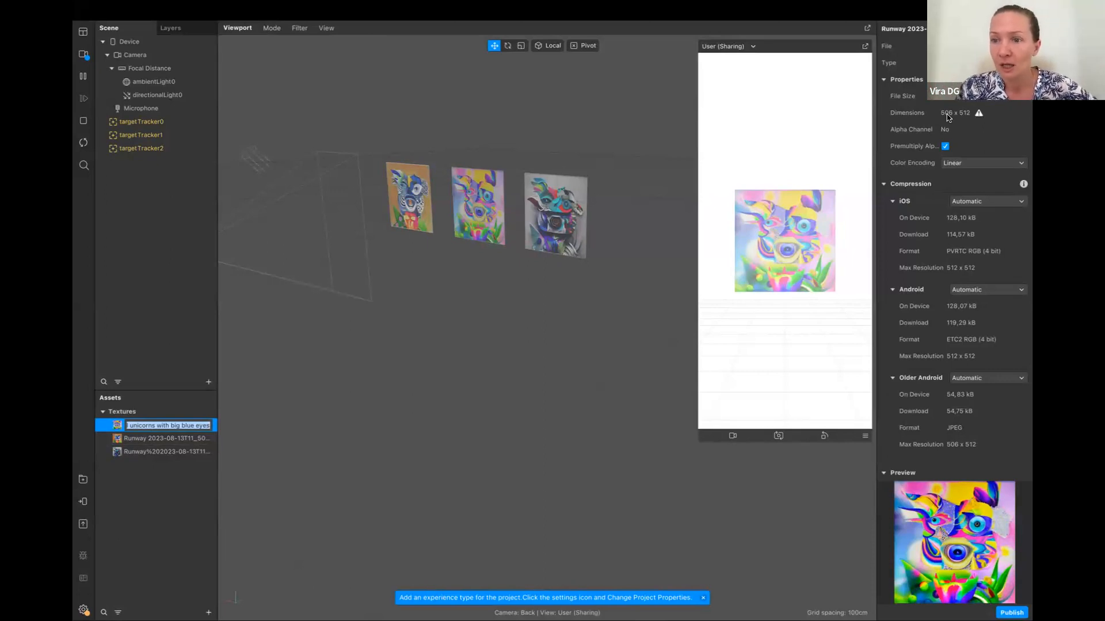
pyautogui.press('Escape')
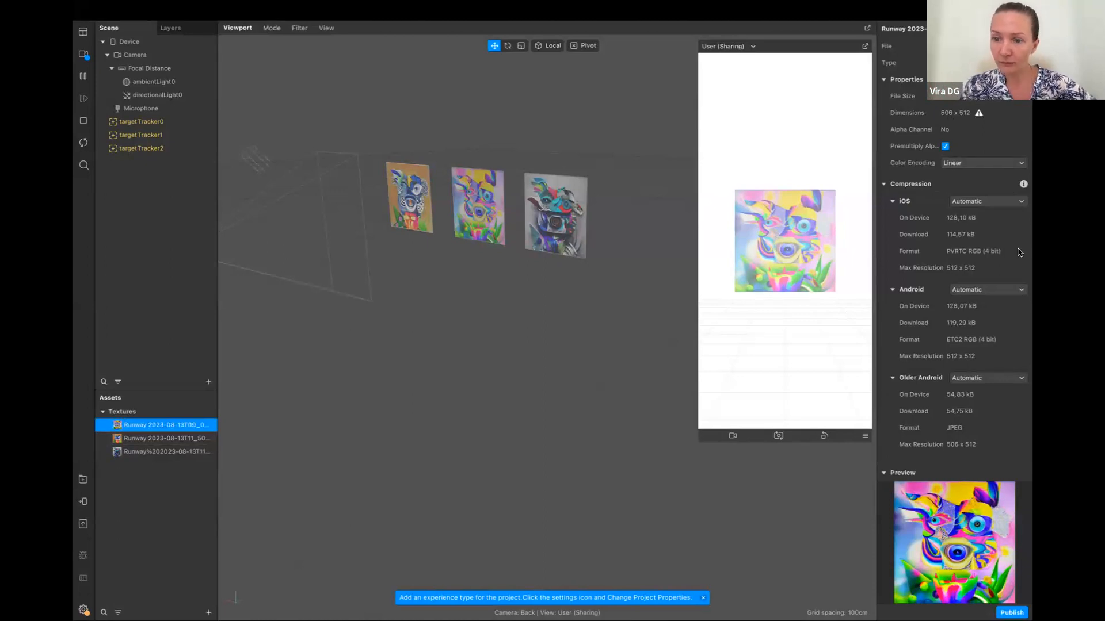
pyautogui.click(986, 202)
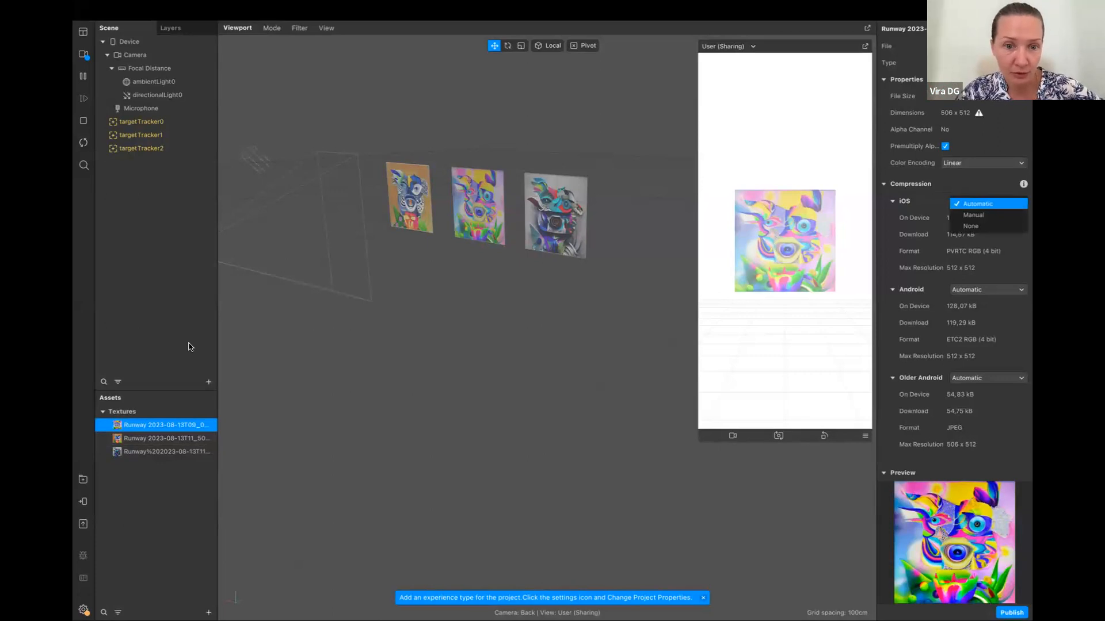
pyautogui.press('Escape')
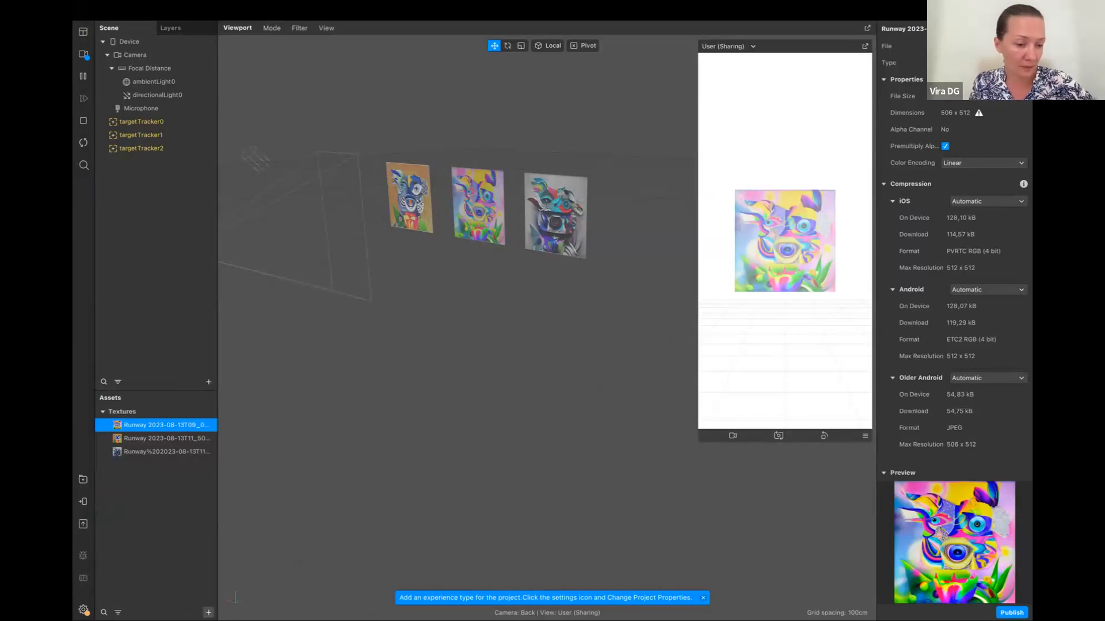
# Import the Icosahedron Primitive from the 3D Shapes collection of the AR Library
pyautogui.click(208, 612)
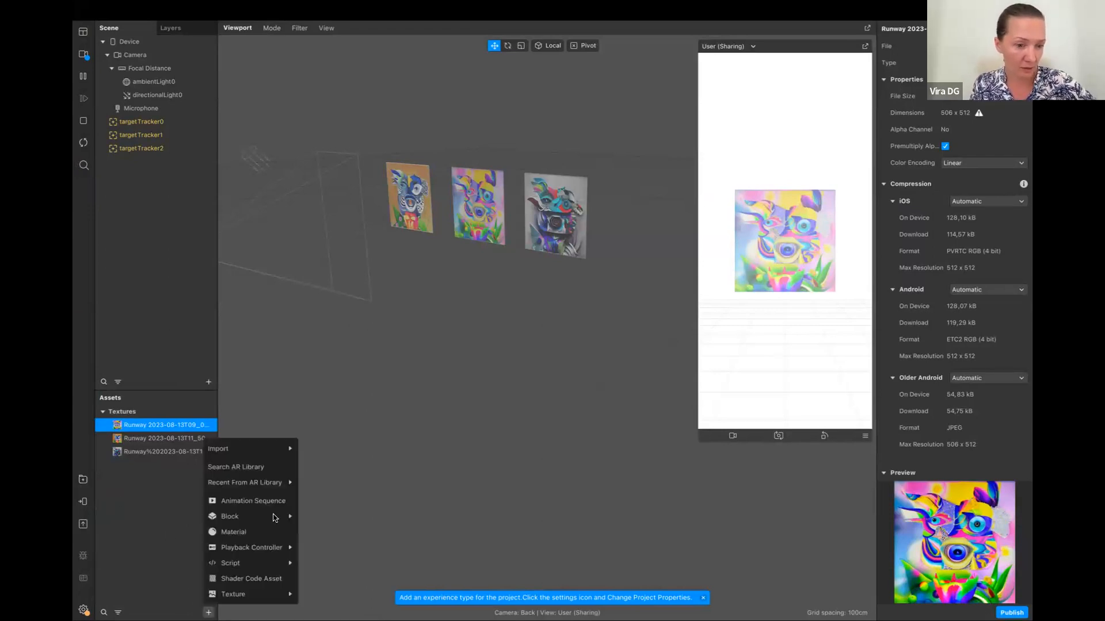
pyautogui.click(258, 473)
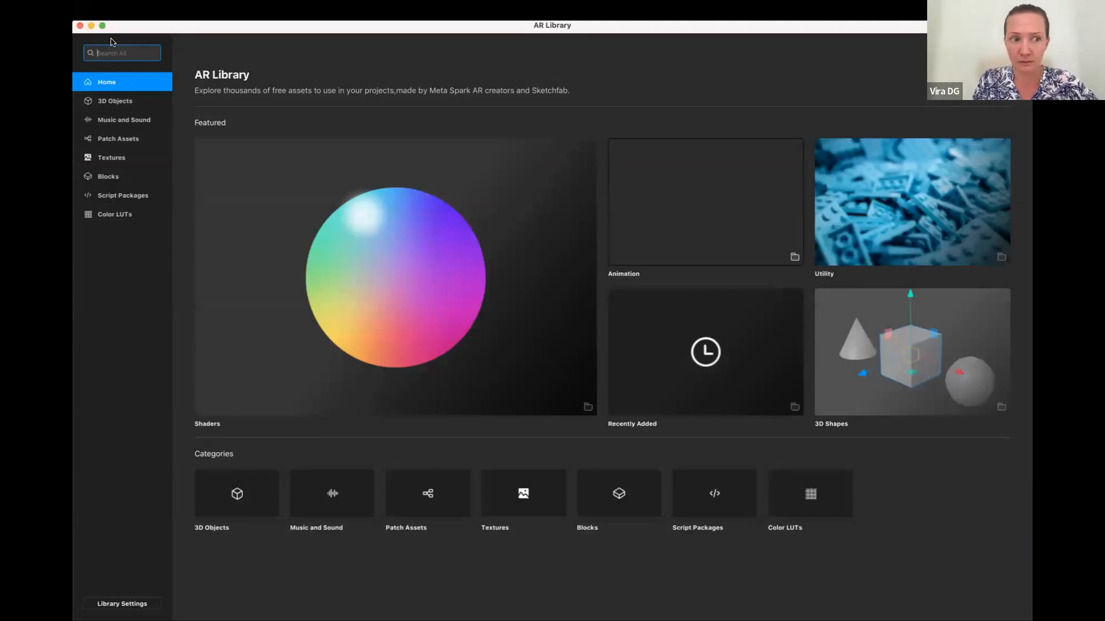
pyautogui.click(115, 101)
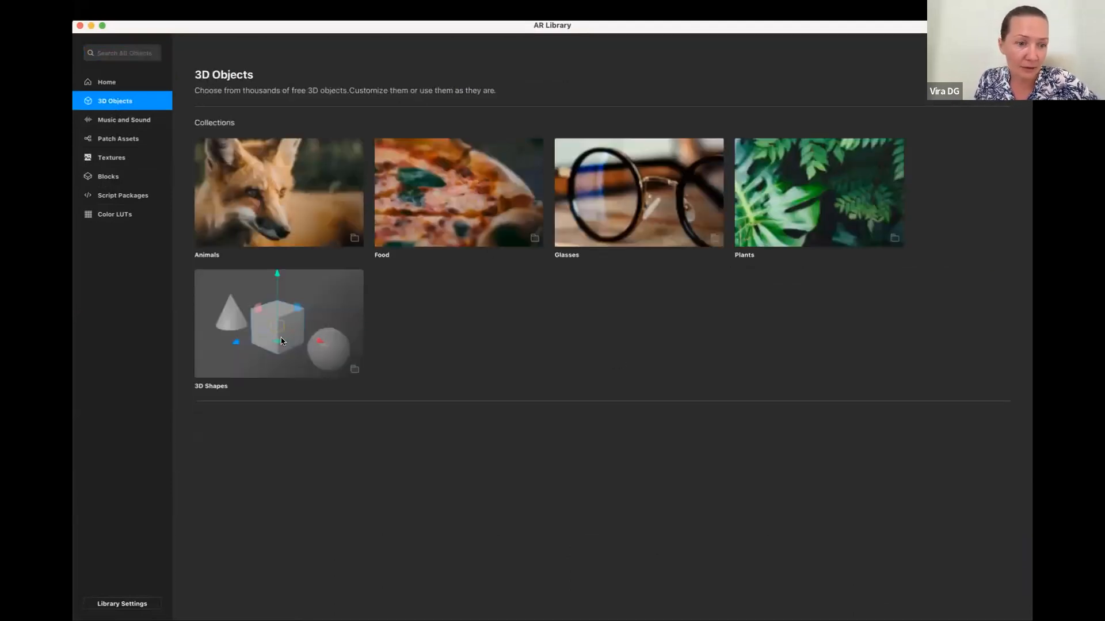
pyautogui.click(282, 340)
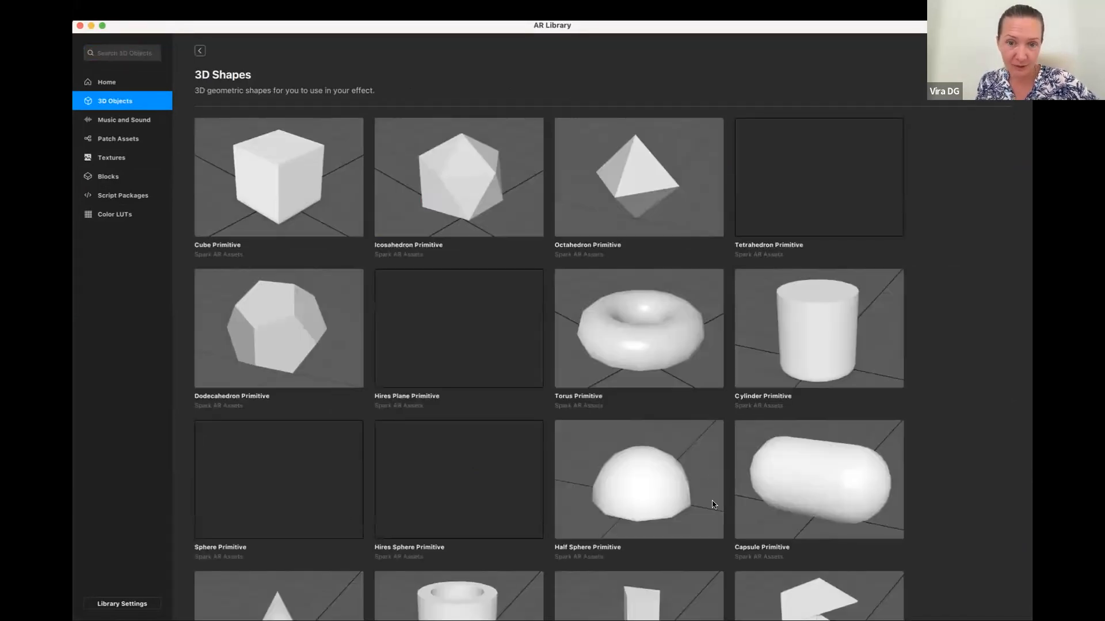
pyautogui.click(456, 211)
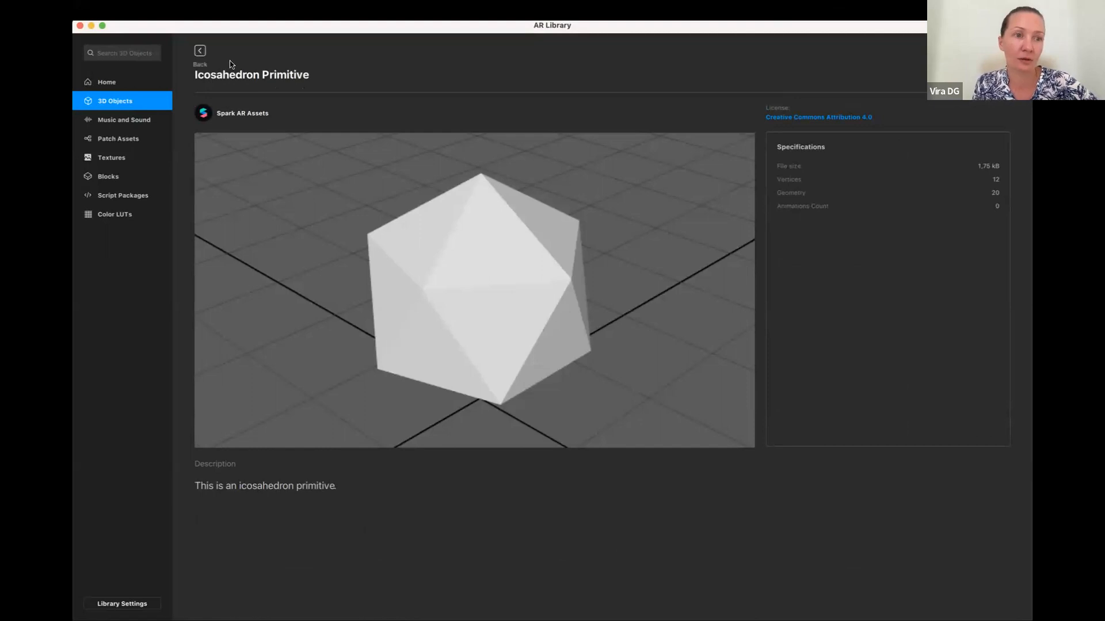
pyautogui.click(200, 52)
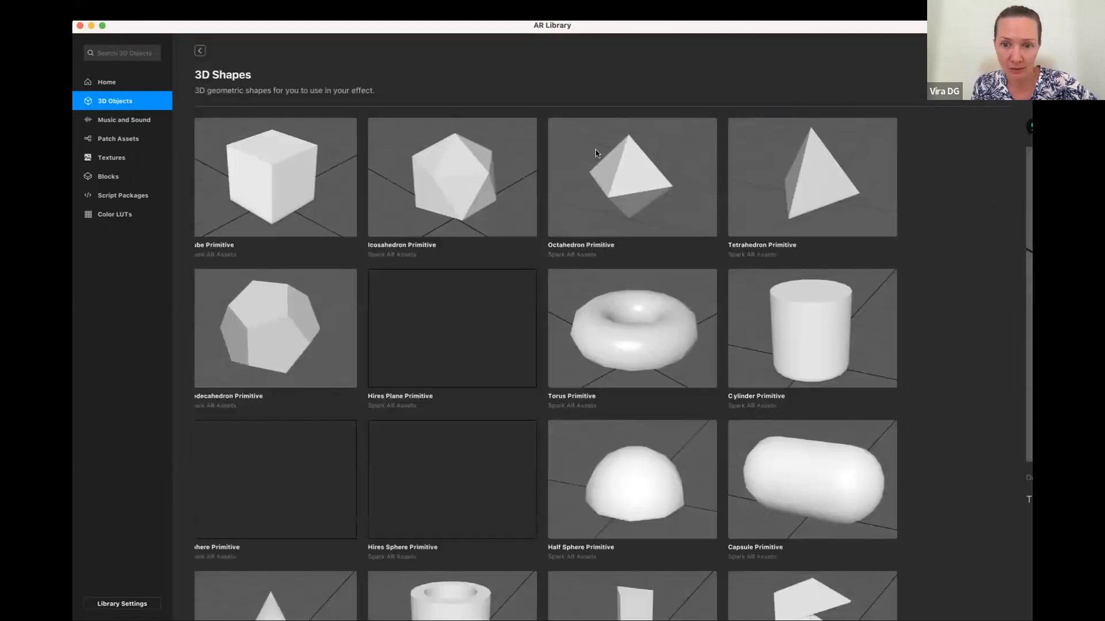
# Import the Octahedron Primitive from the 3D Shapes collection and switch to the other known Wi-Fi network
pyautogui.click(856, 122)
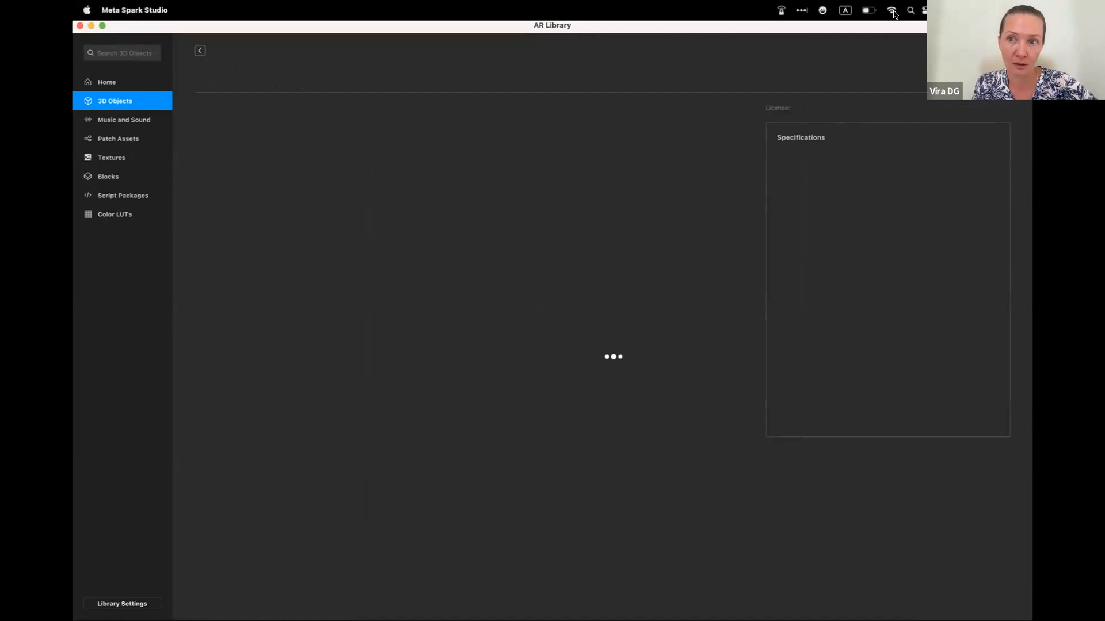
pyautogui.click(892, 12)
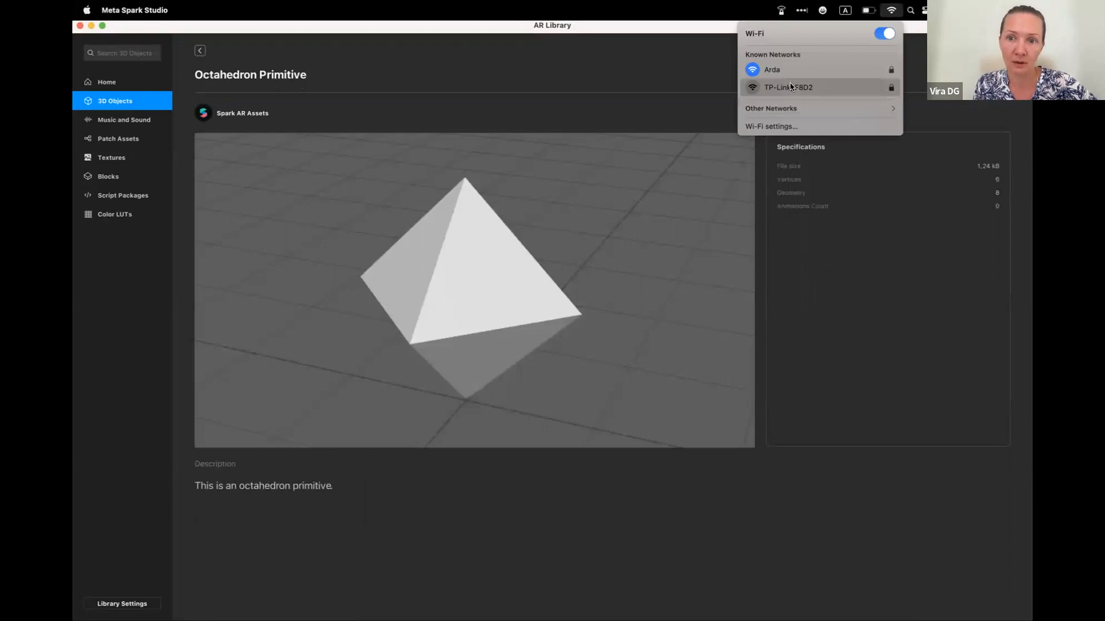
pyautogui.click(792, 88)
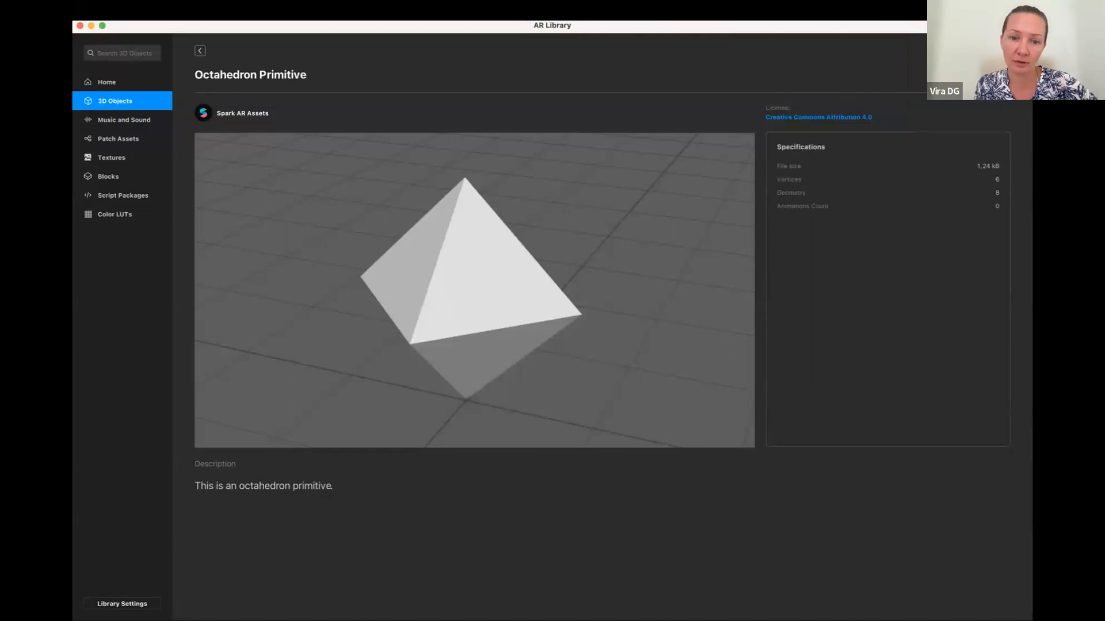
pyautogui.click(199, 51)
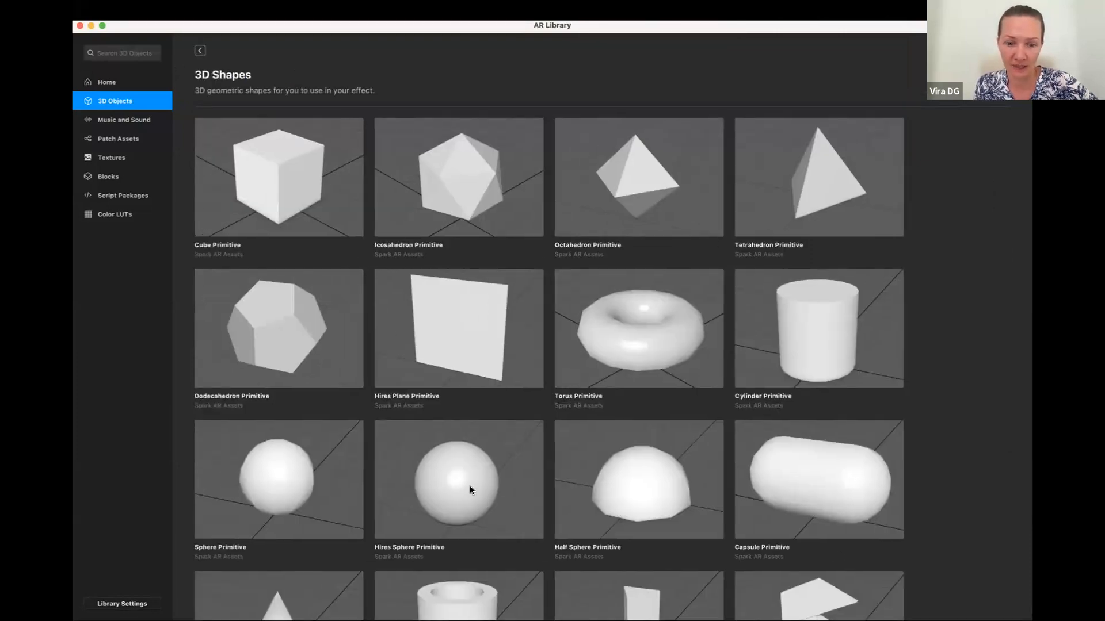
# Import the Hires Sphere Primitive and go through the three imported shapes in the project's assets
pyautogui.click(470, 489)
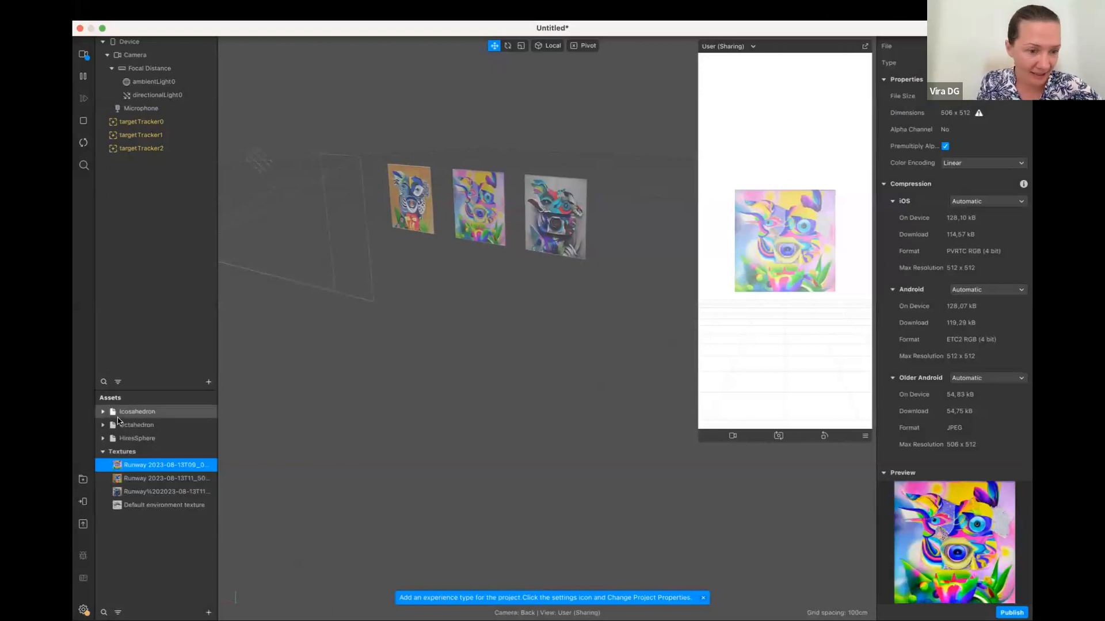
pyautogui.click(134, 413)
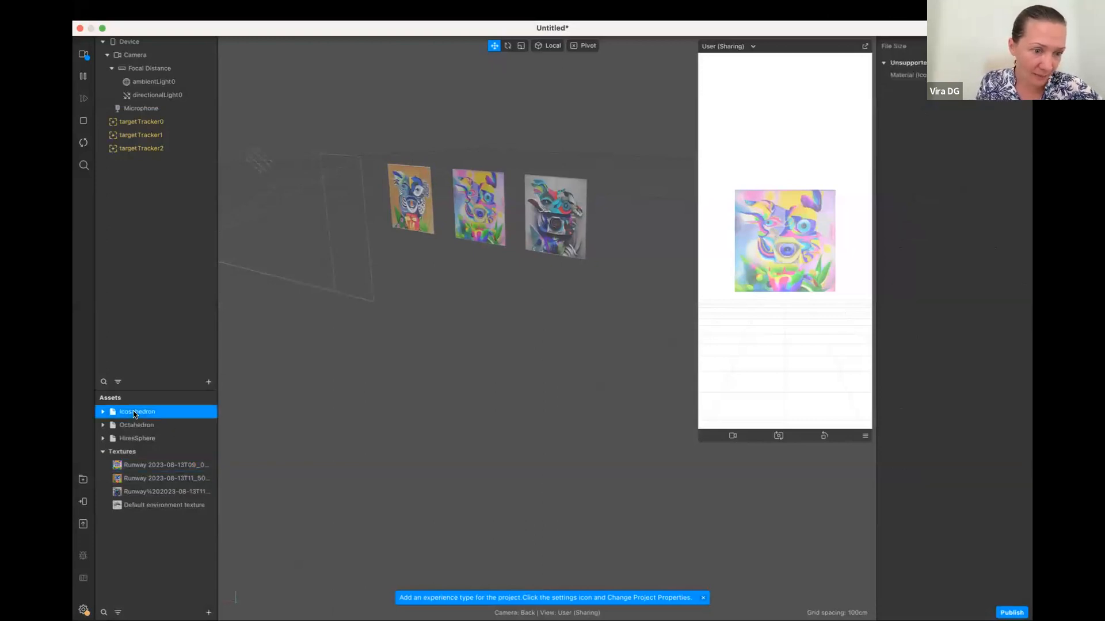
pyautogui.click(142, 426)
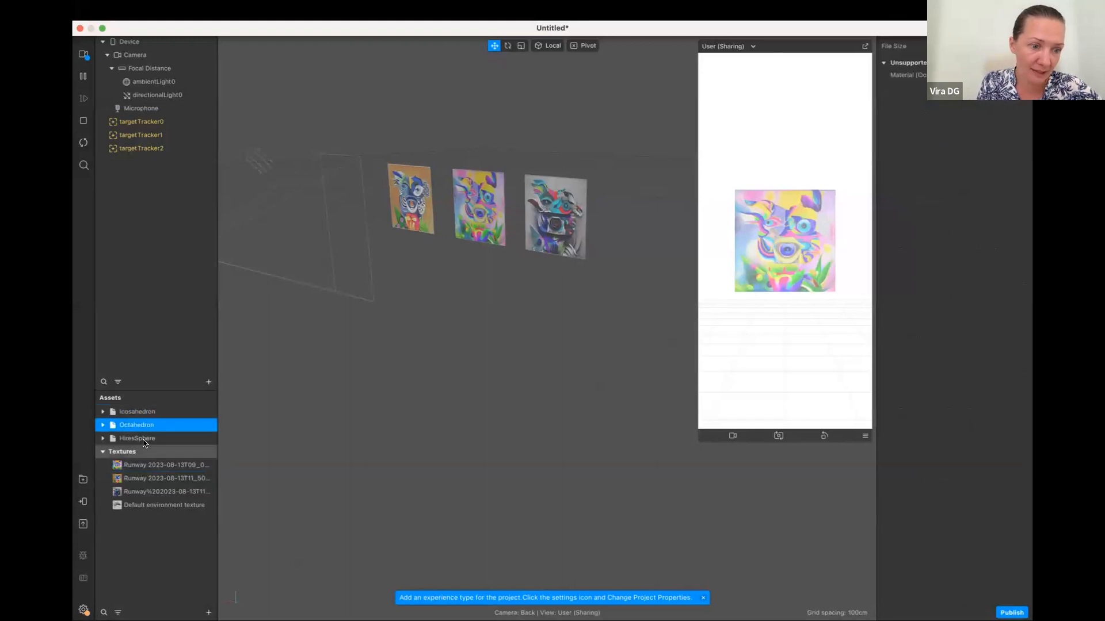
pyautogui.click(144, 440)
# Give the Icosahedron_mat material a magenta albedo color, with metallic set to 39 and roughness to 22
pyautogui.click(103, 412)
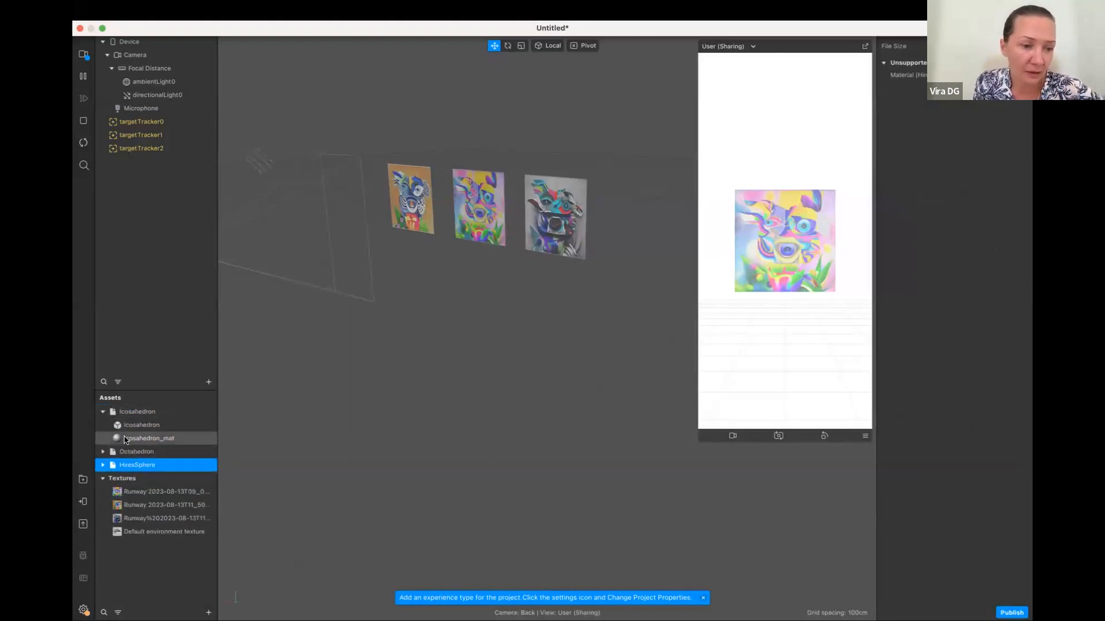
pyautogui.click(125, 439)
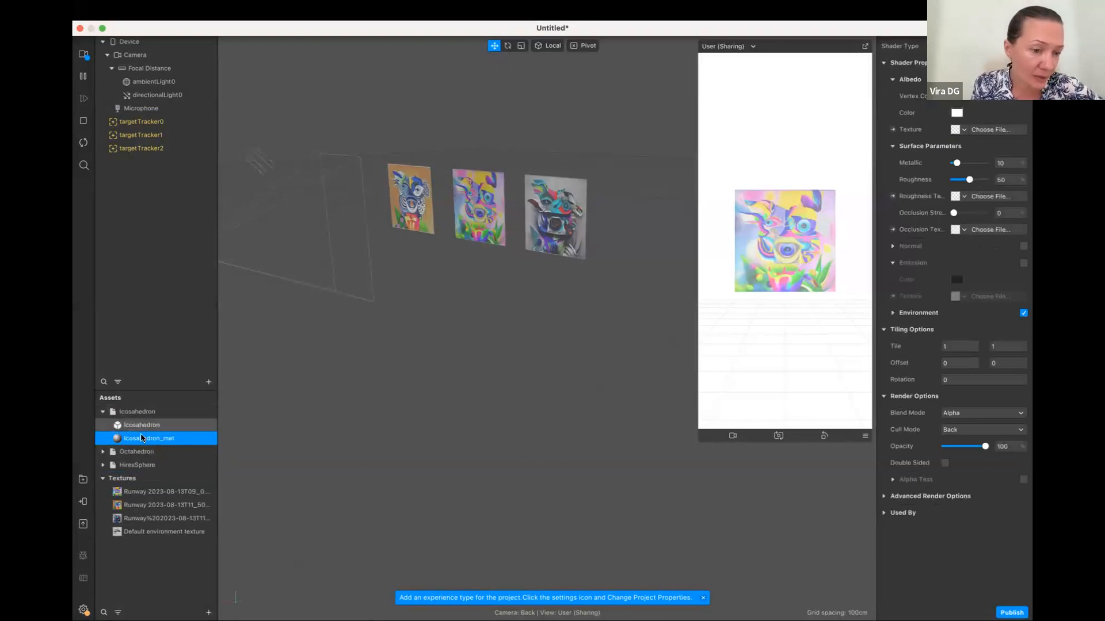
pyautogui.click(957, 114)
pyautogui.click(771, 391)
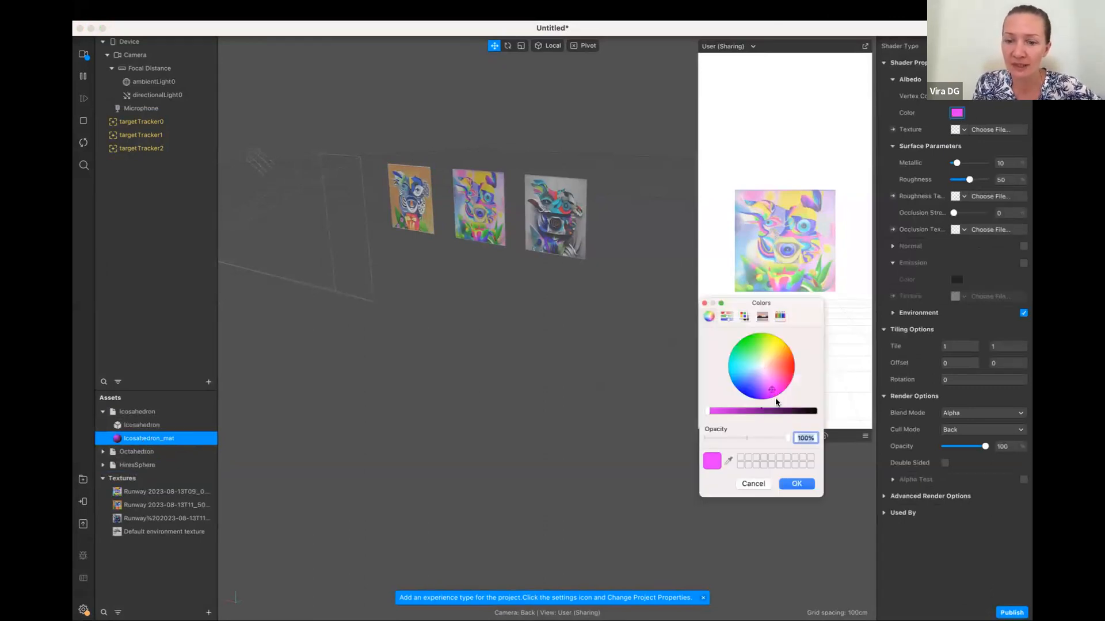
pyautogui.click(796, 484)
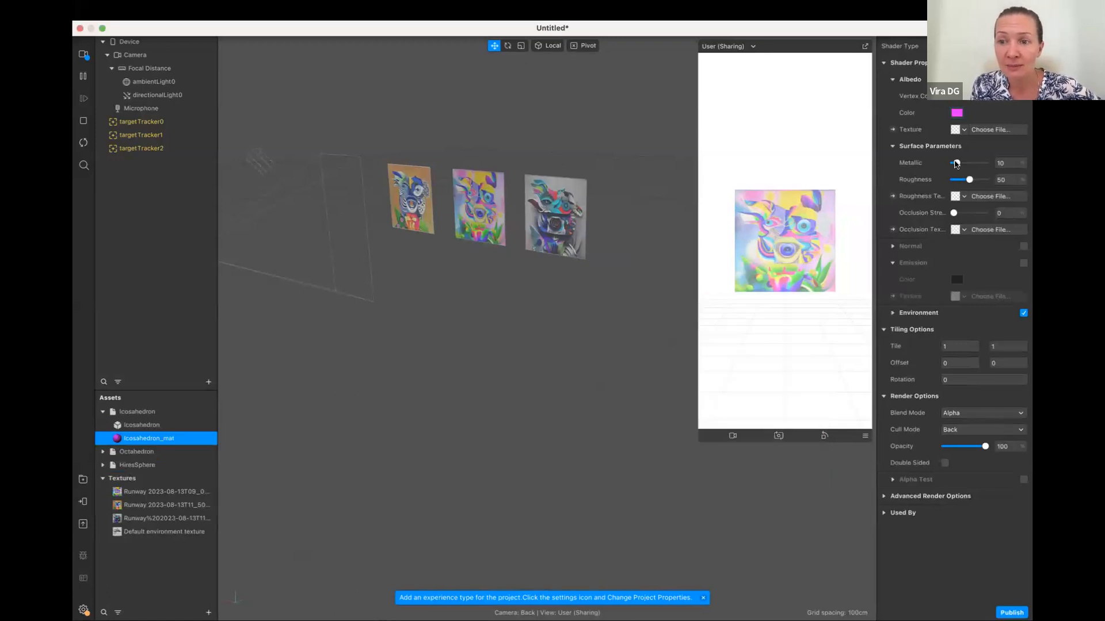
pyautogui.click(964, 163)
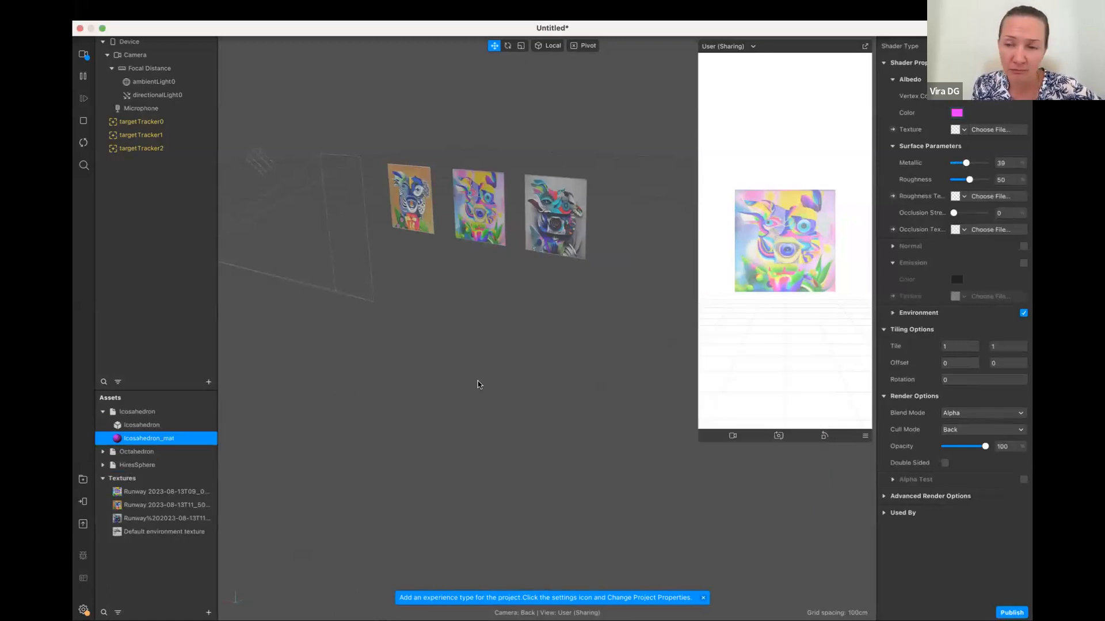
pyautogui.moveTo(969, 179); pyautogui.dragTo(960, 180)
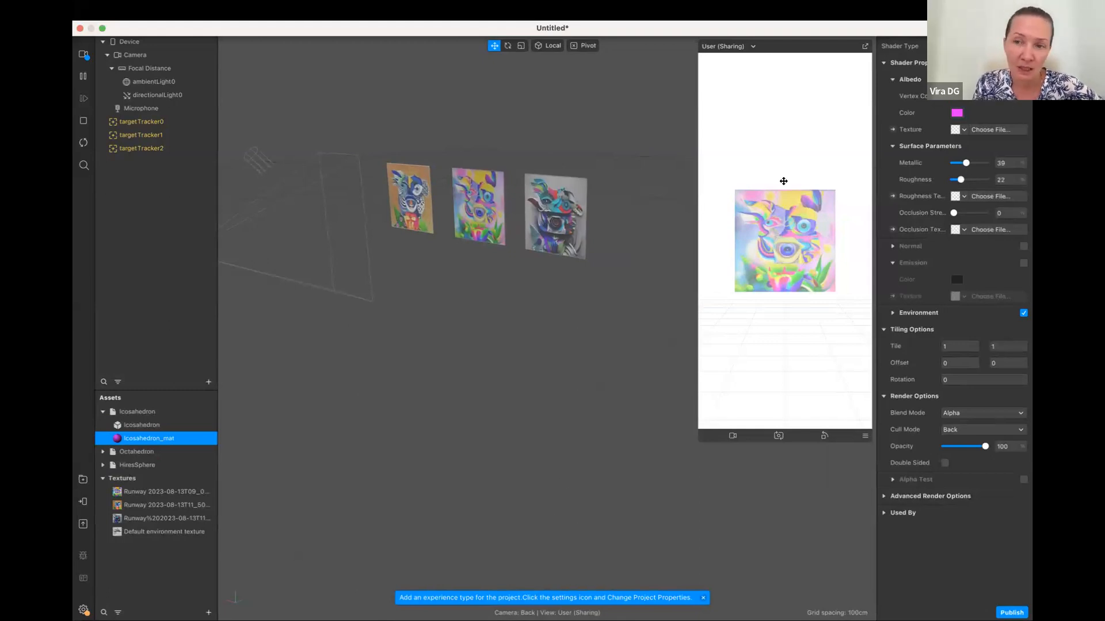
# Give the Octahedron_mat material a blue albedo color
pyautogui.click(137, 452)
pyautogui.click(103, 451)
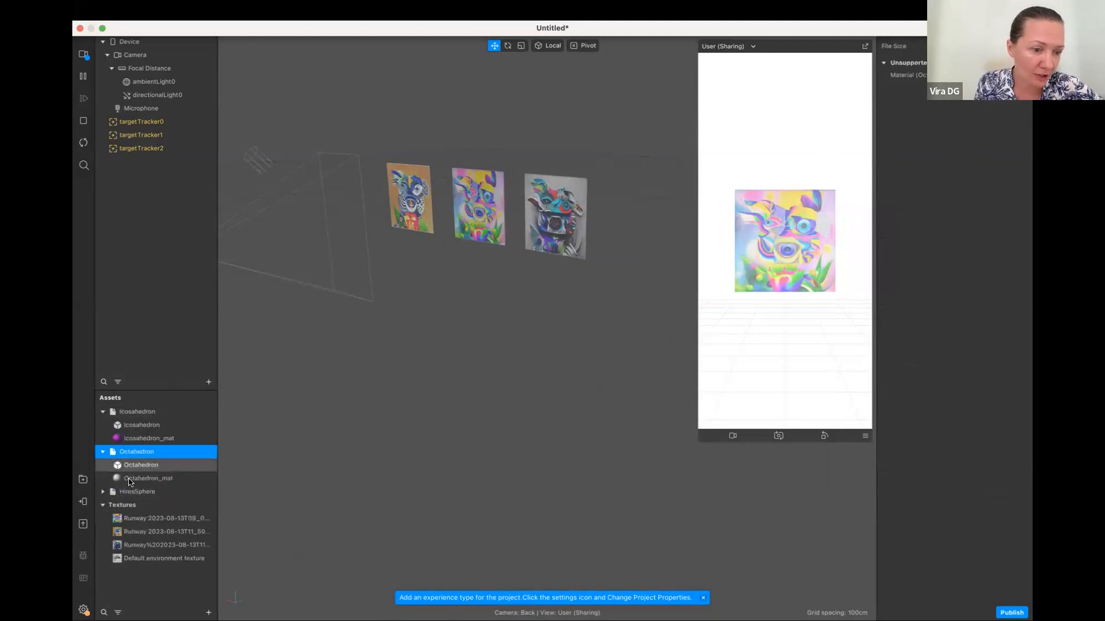
pyautogui.click(130, 480)
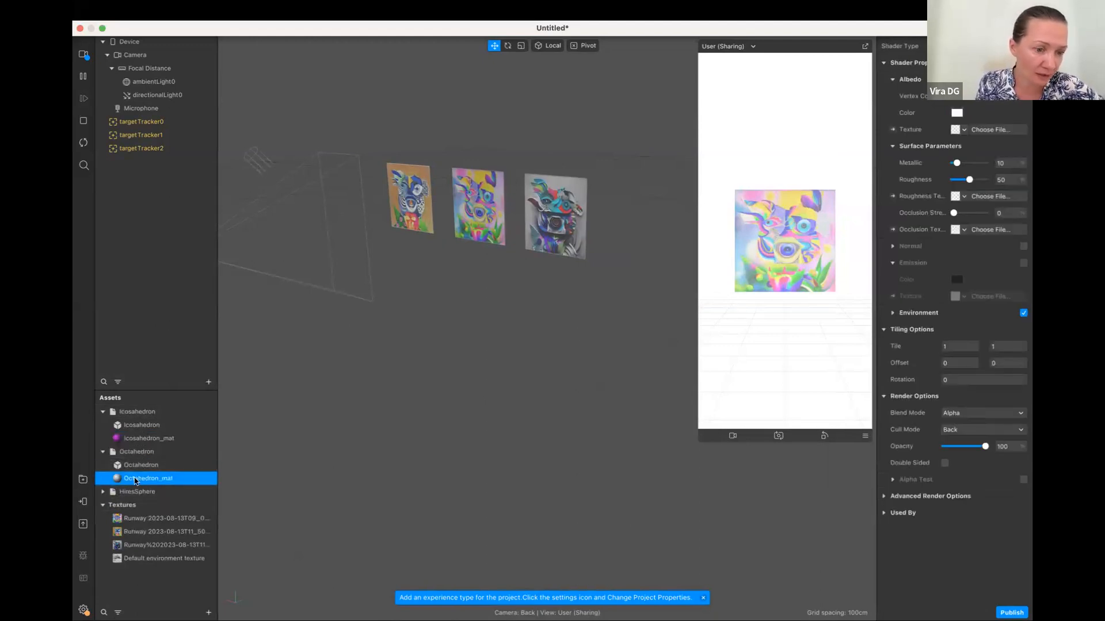
pyautogui.click(956, 113)
pyautogui.click(755, 390)
pyautogui.click(796, 484)
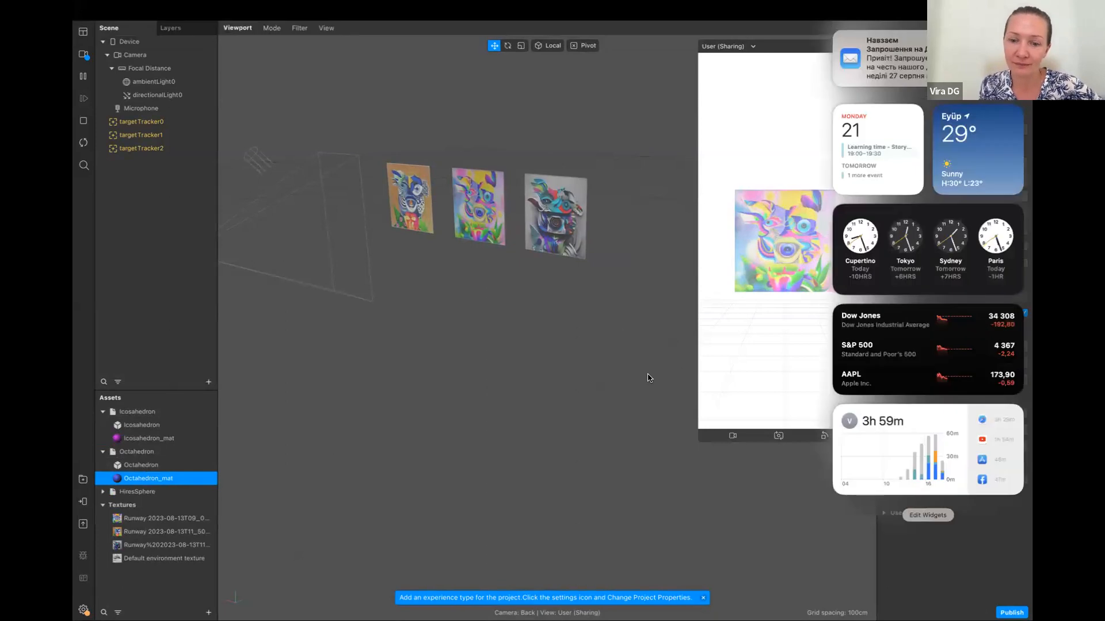
pyautogui.click(645, 373)
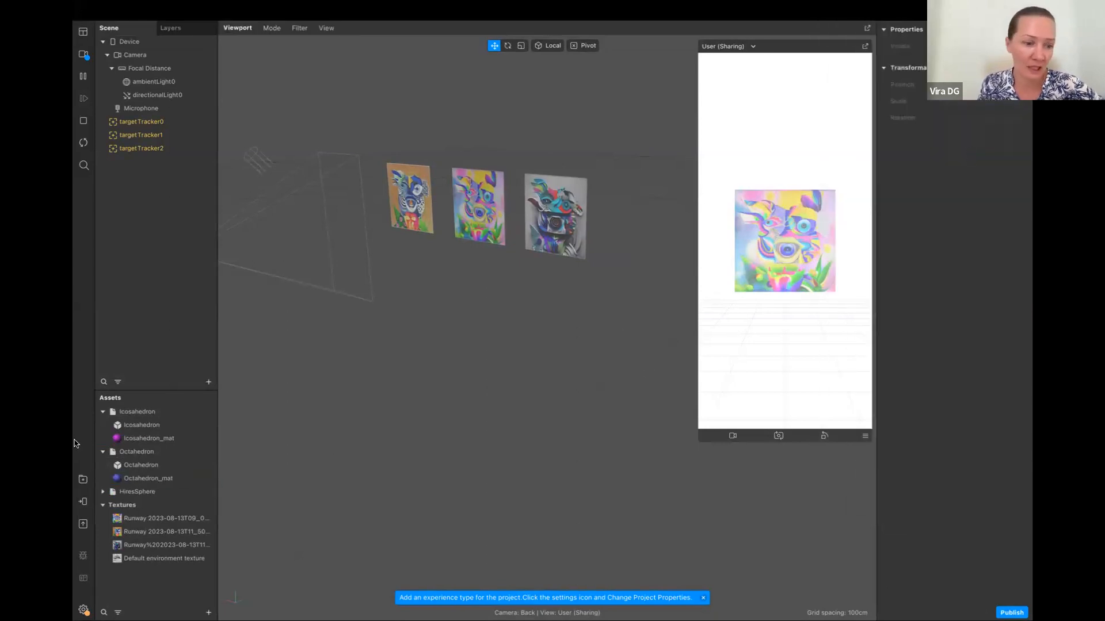
# Give the HiresSphere_mat material a bright green albedo color
pyautogui.click(114, 491)
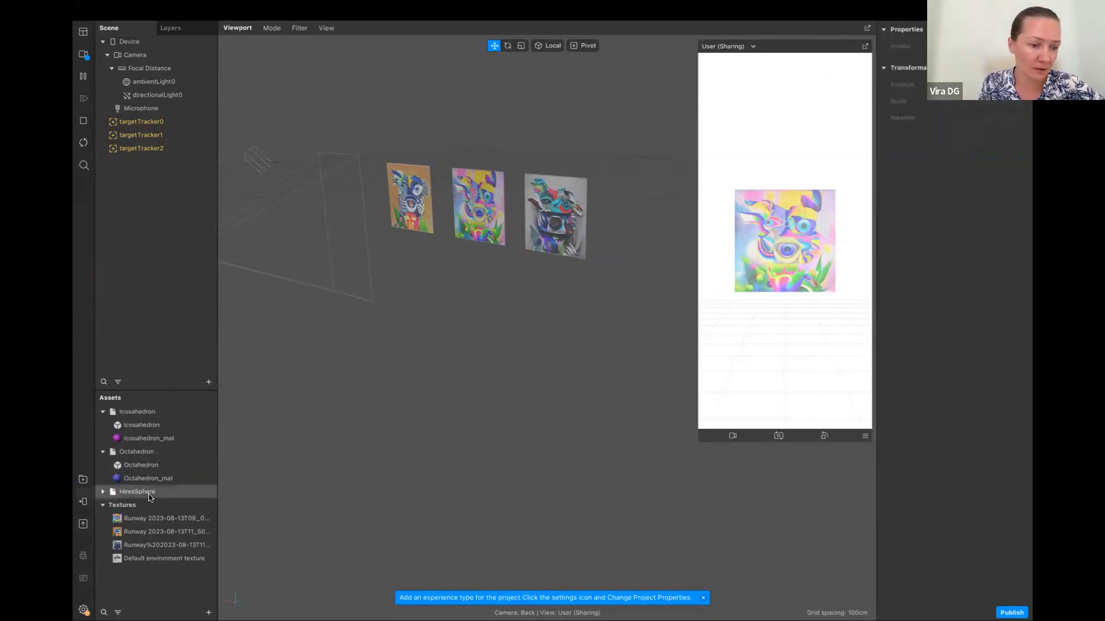
pyautogui.click(104, 492)
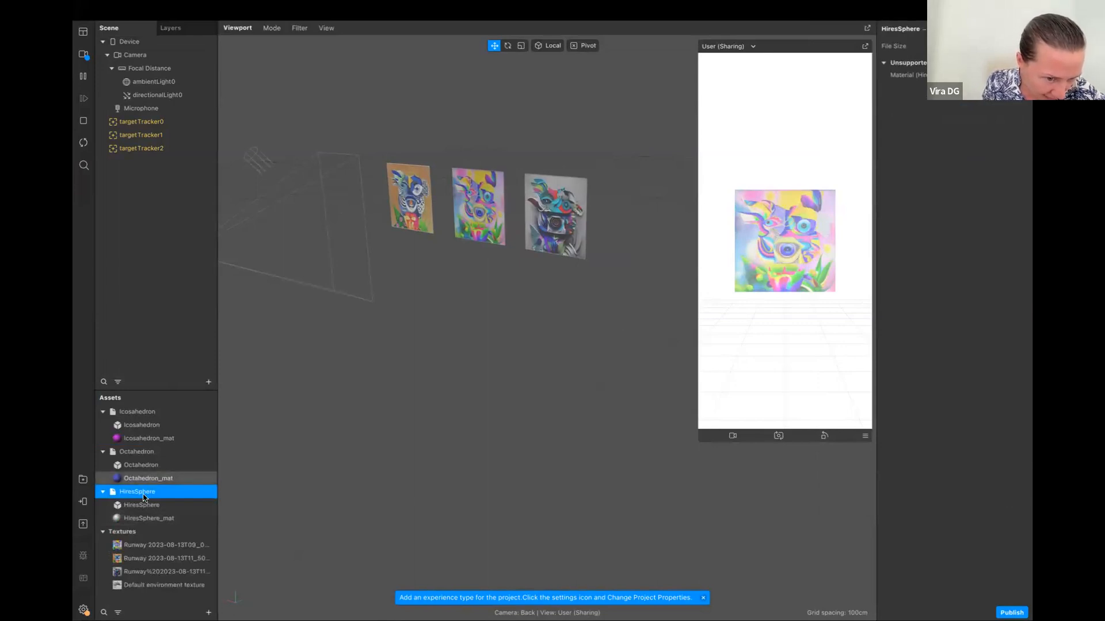
pyautogui.click(149, 520)
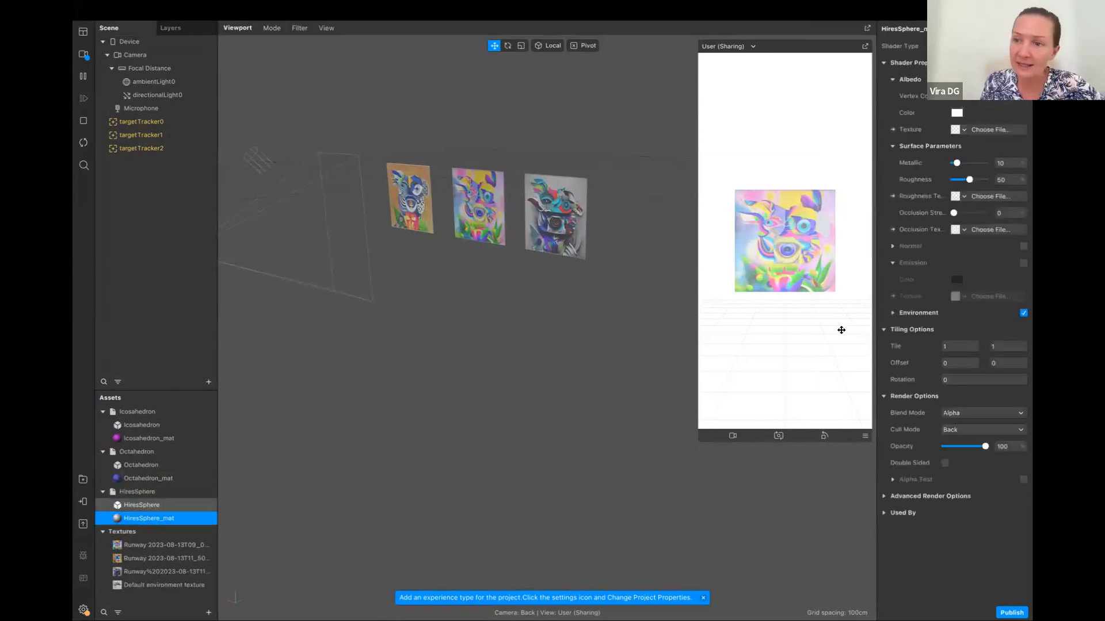
pyautogui.click(957, 113)
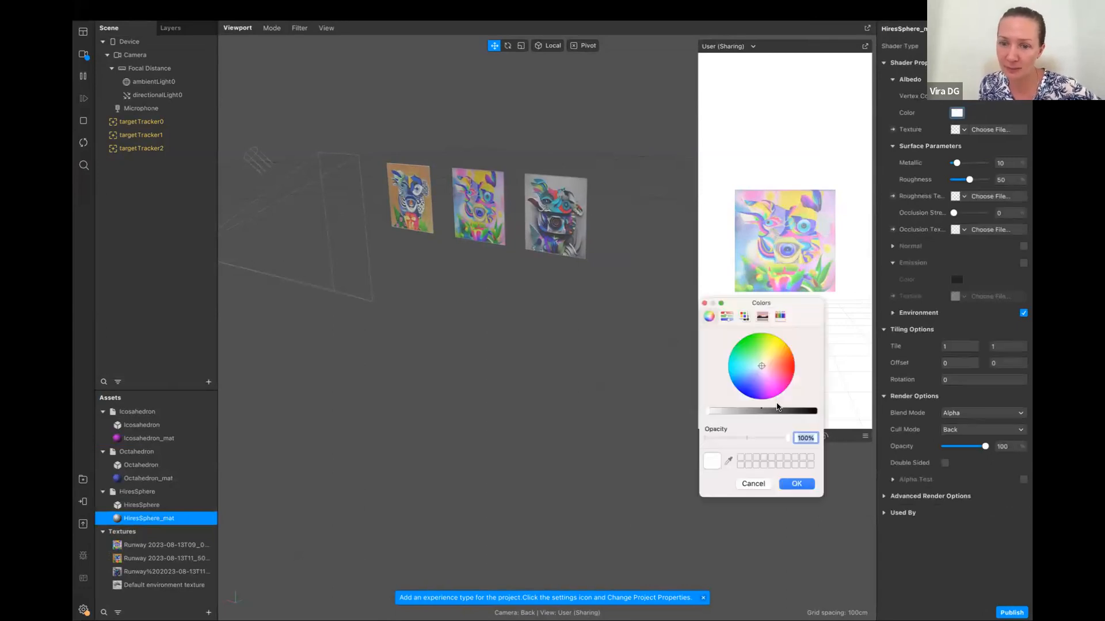
pyautogui.click(796, 483)
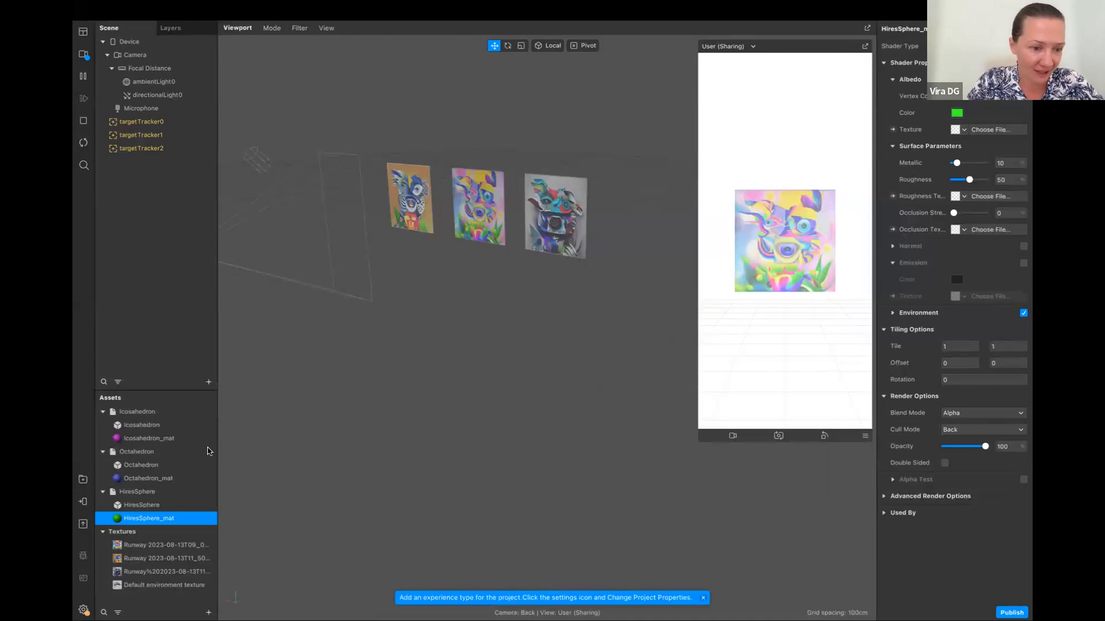
# Place the Icosahedron asset under targetTracker0 and move it in front of the image, to a Z position of about 0.04
pyautogui.click(130, 414)
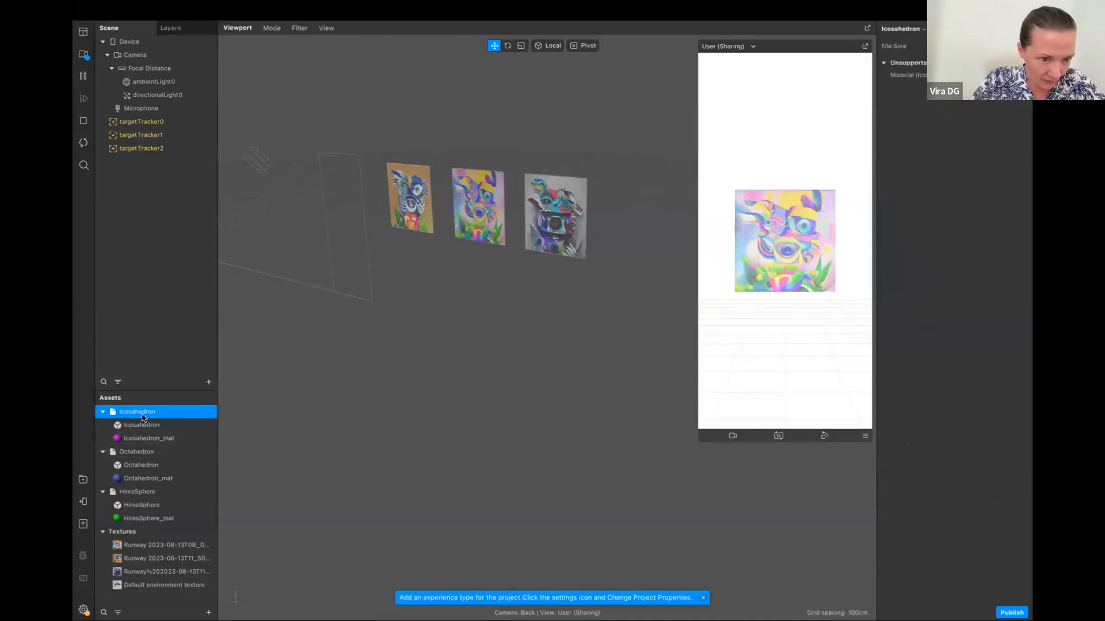
pyautogui.moveTo(171, 383); pyautogui.dragTo(209, 125)
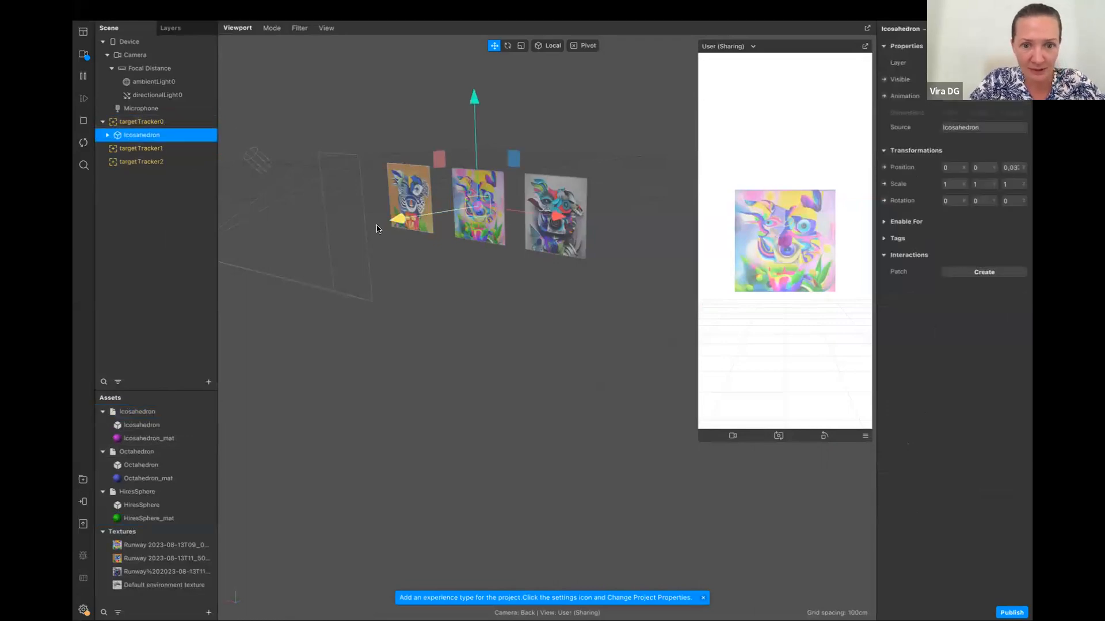
pyautogui.moveTo(394, 225); pyautogui.dragTo(377, 222)
pyautogui.scroll(3, 463, 210)
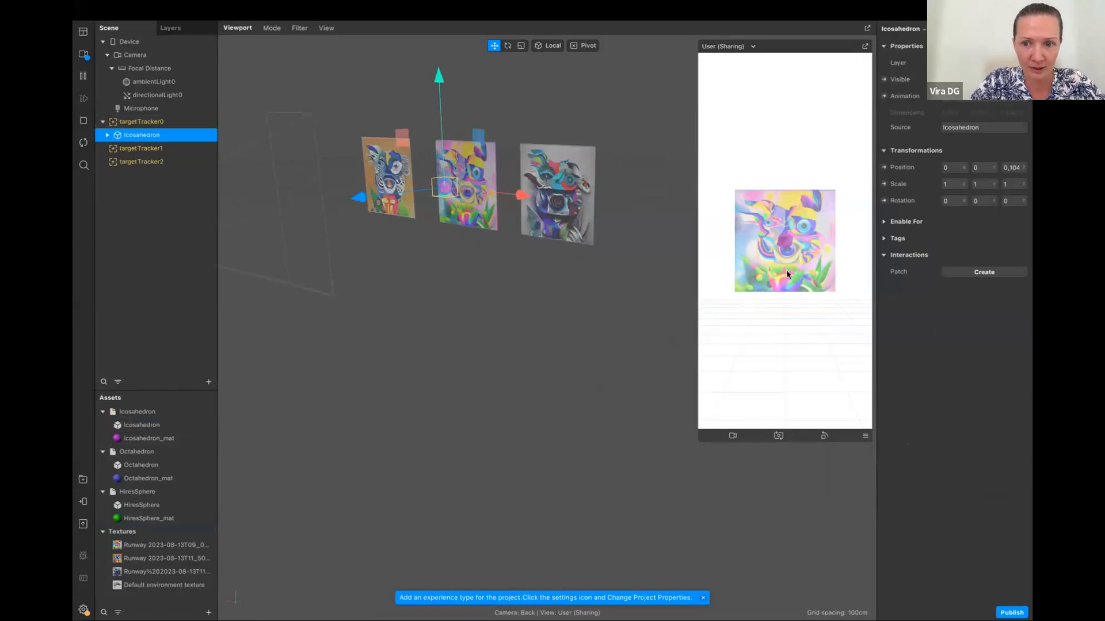
pyautogui.scroll(2, 463, 209)
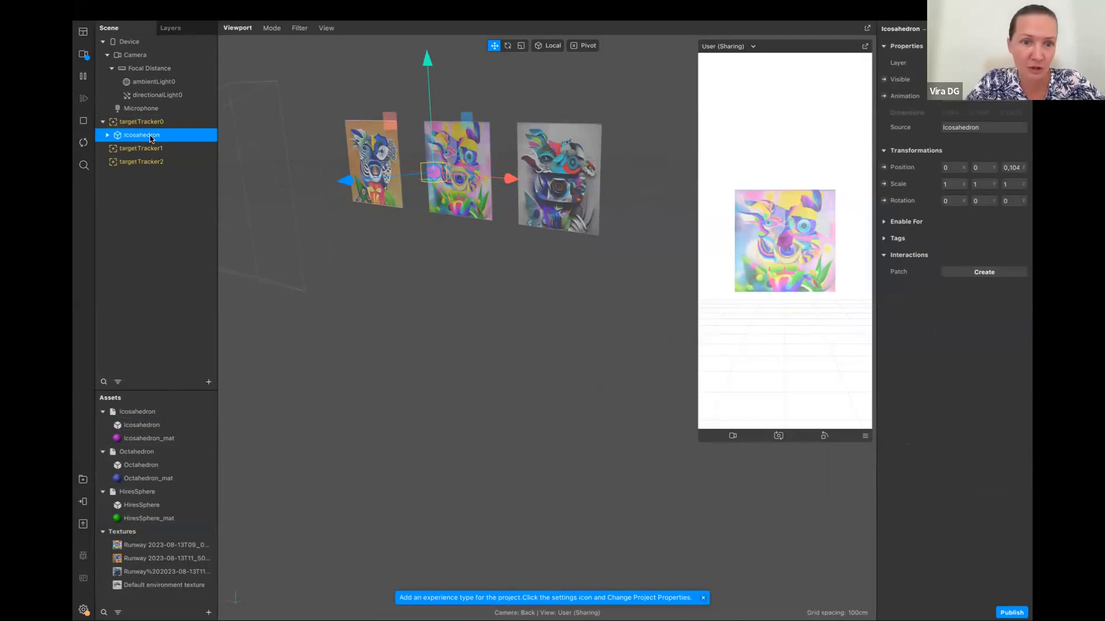
pyautogui.moveTo(348, 186); pyautogui.dragTo(375, 181)
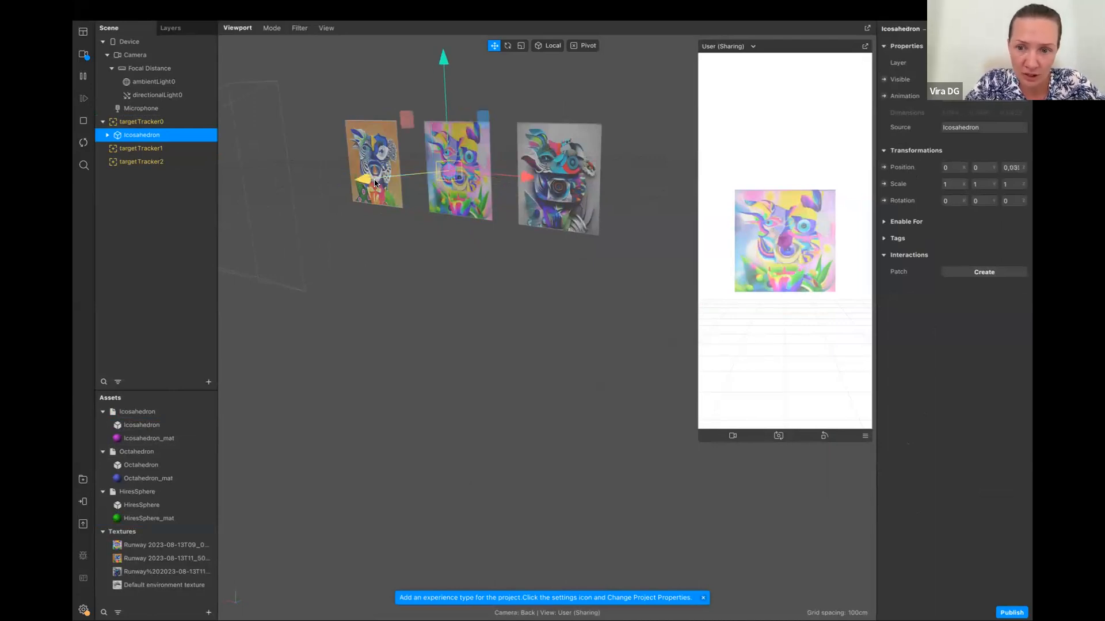
pyautogui.click(103, 122)
pyautogui.click(103, 122)
pyautogui.click(103, 121)
pyautogui.click(103, 122)
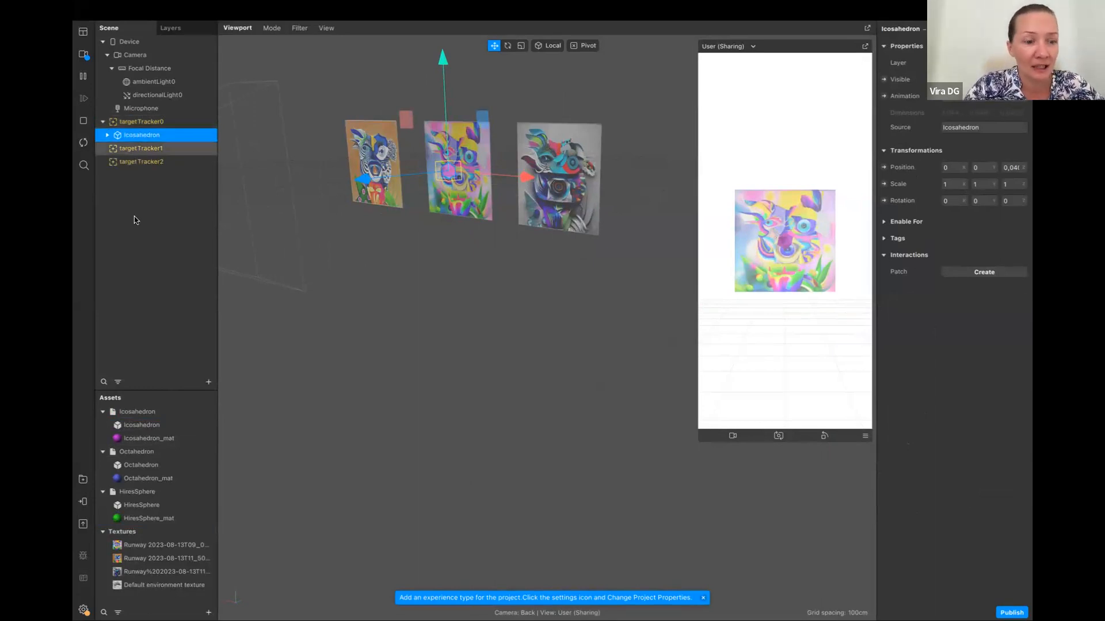
# Place the Octahedron asset under targetTracker1 and the HiresSphere asset under targetTracker2
pyautogui.moveTo(146, 456); pyautogui.dragTo(184, 147)
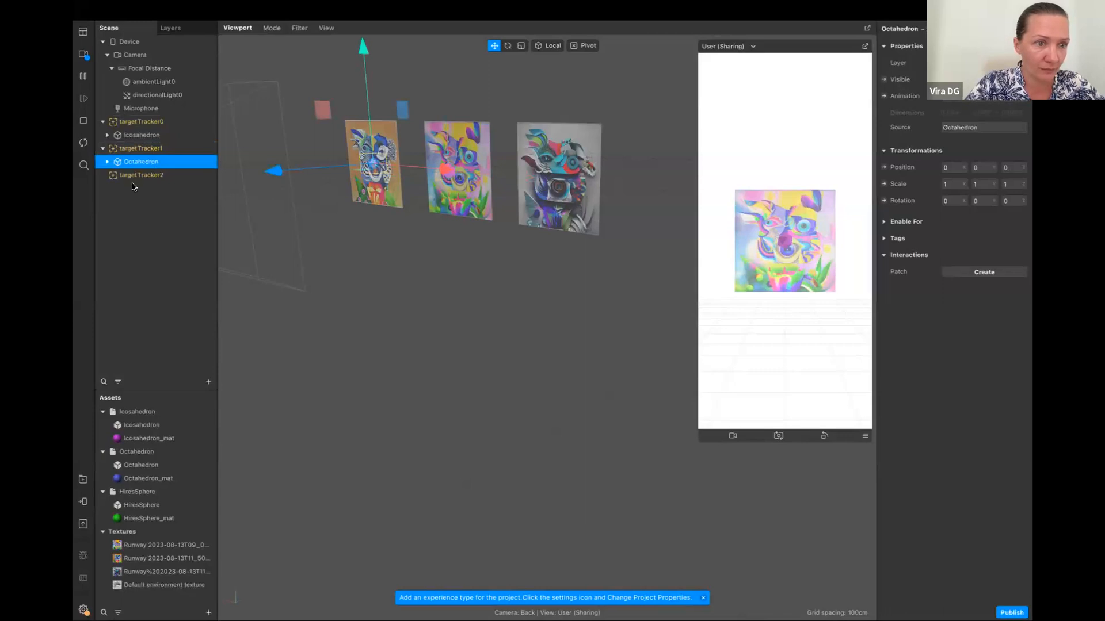
pyautogui.click(177, 175)
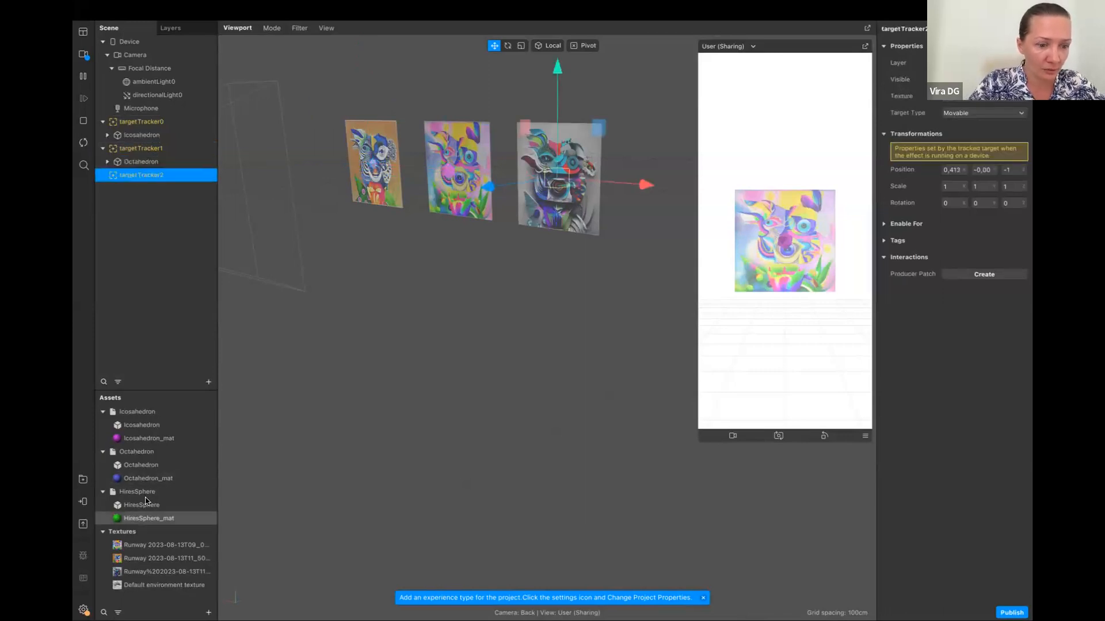
pyautogui.moveTo(145, 497); pyautogui.dragTo(171, 179)
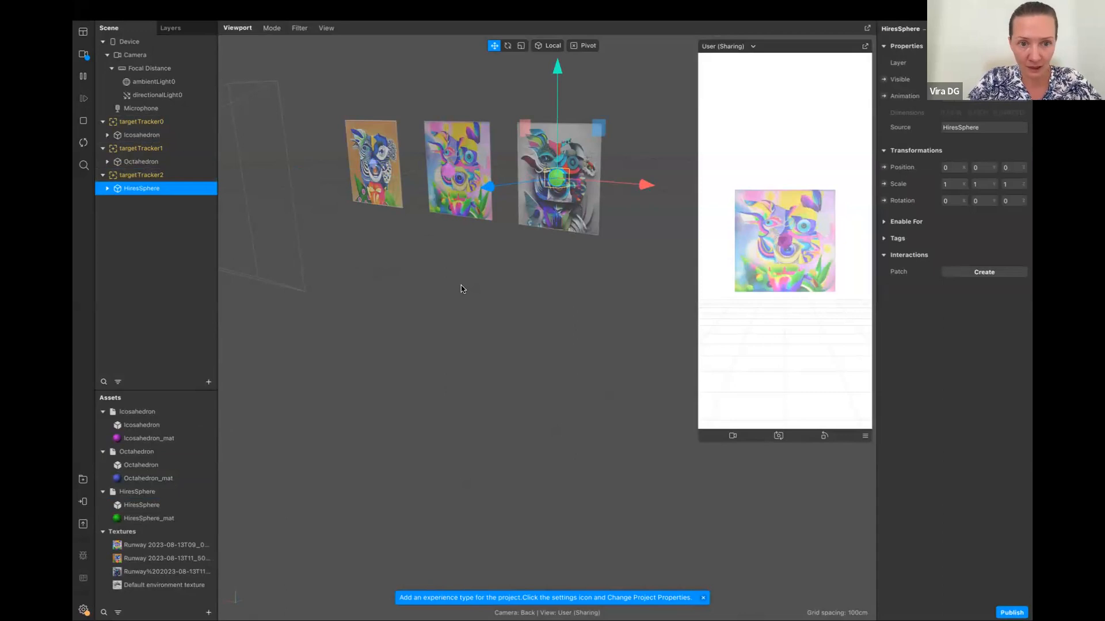
pyautogui.hscroll(-5, 382, 289)
pyautogui.hscroll(5, 444, 203)
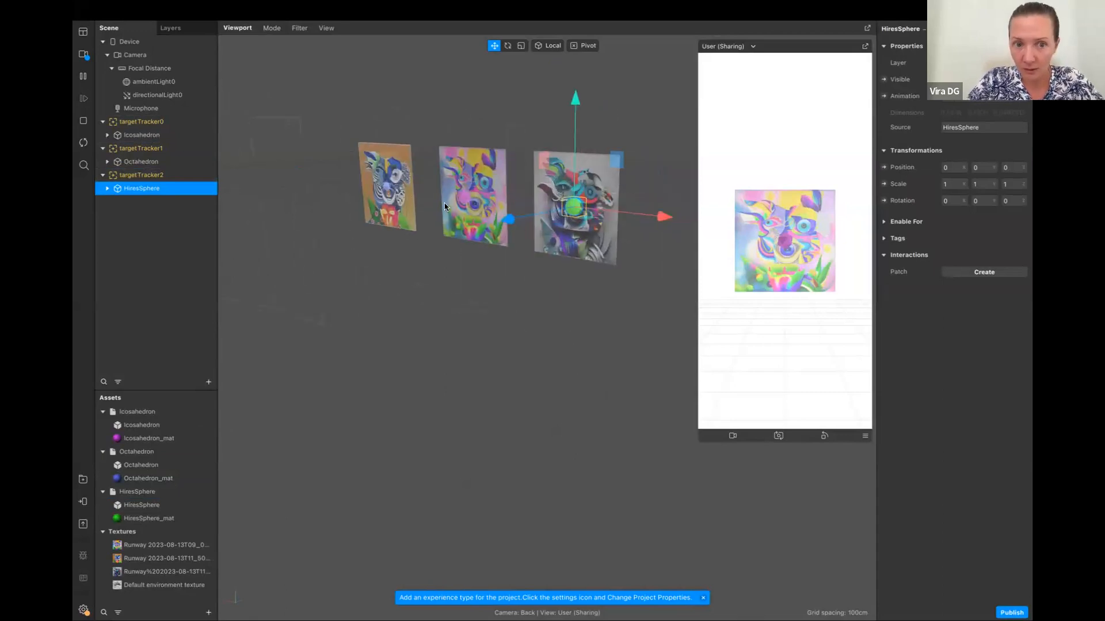
pyautogui.click(397, 185)
pyautogui.moveTo(299, 202); pyautogui.dragTo(301, 196)
pyautogui.scroll(-1, 288, 200)
pyautogui.press('super+z')
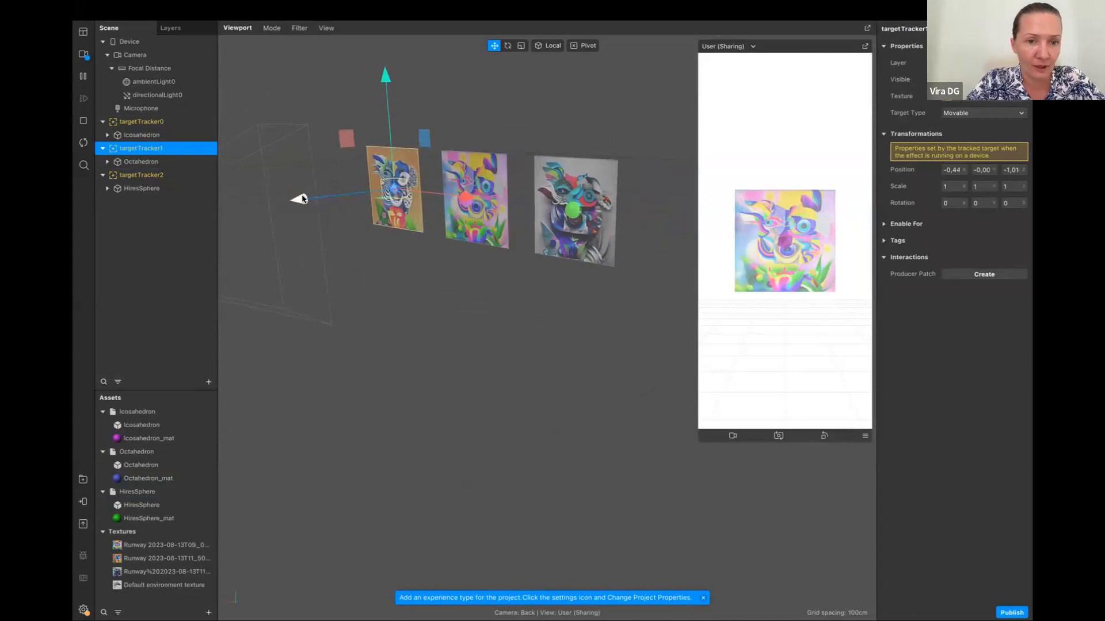
# Move the Octahedron in front of its target image, to a Z position of about 0.037
pyautogui.click(160, 164)
pyautogui.moveTo(303, 192); pyautogui.dragTo(297, 202)
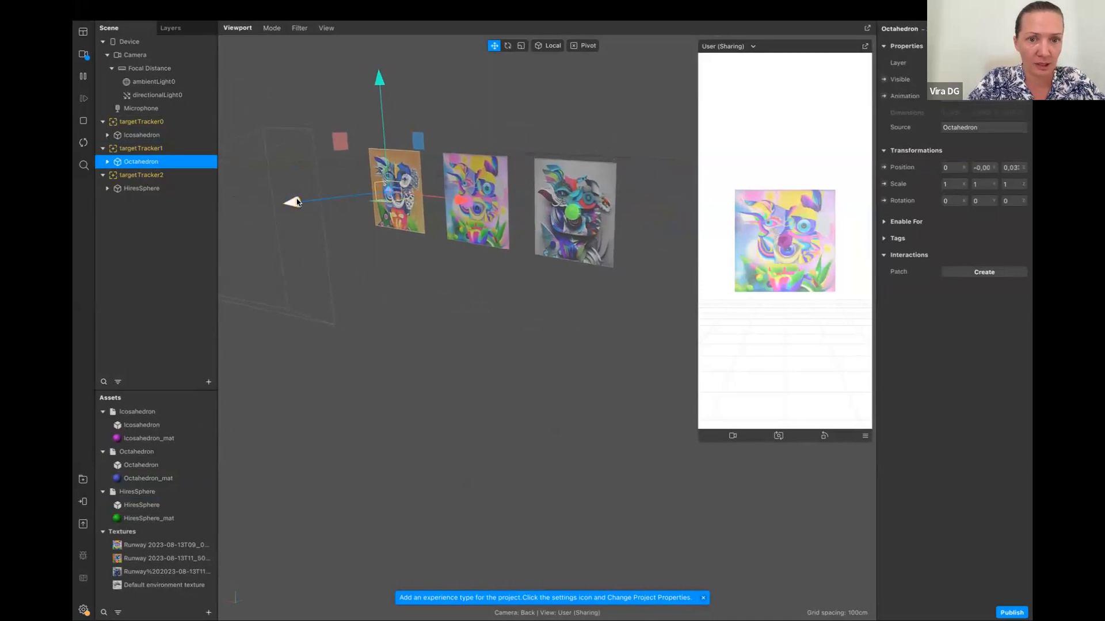
pyautogui.click(175, 140)
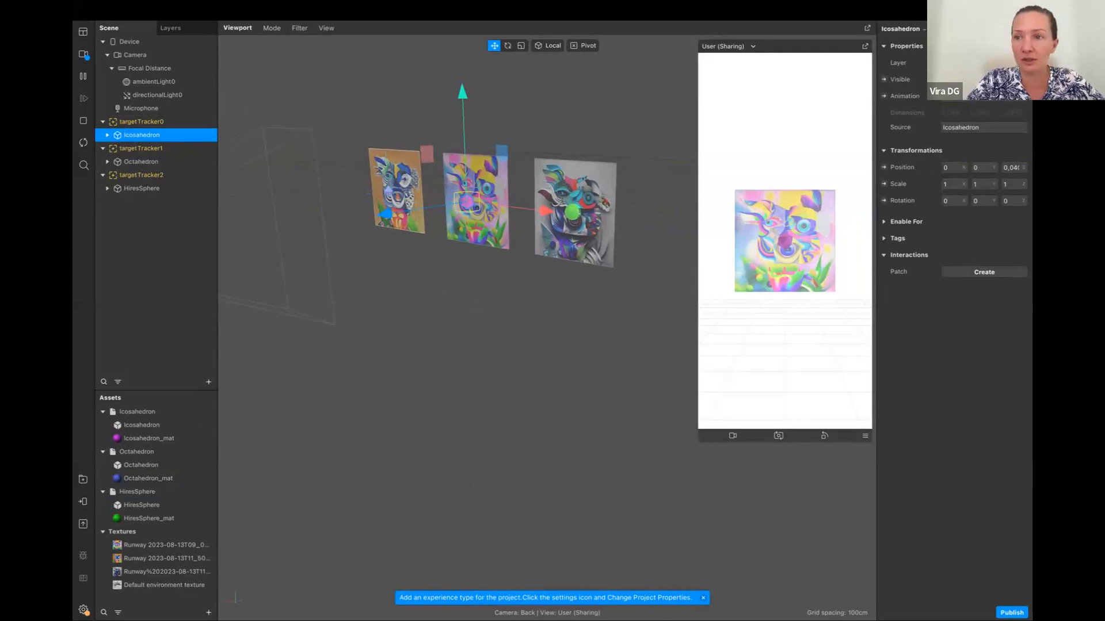
pyautogui.hscroll(3, 890, 30)
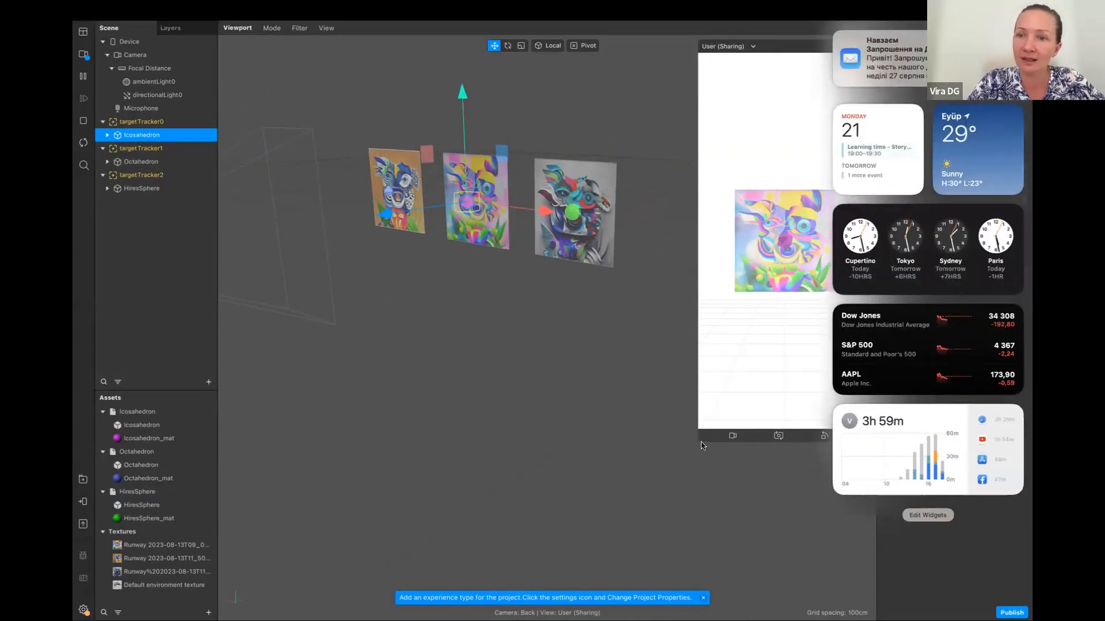
pyautogui.click(793, 363)
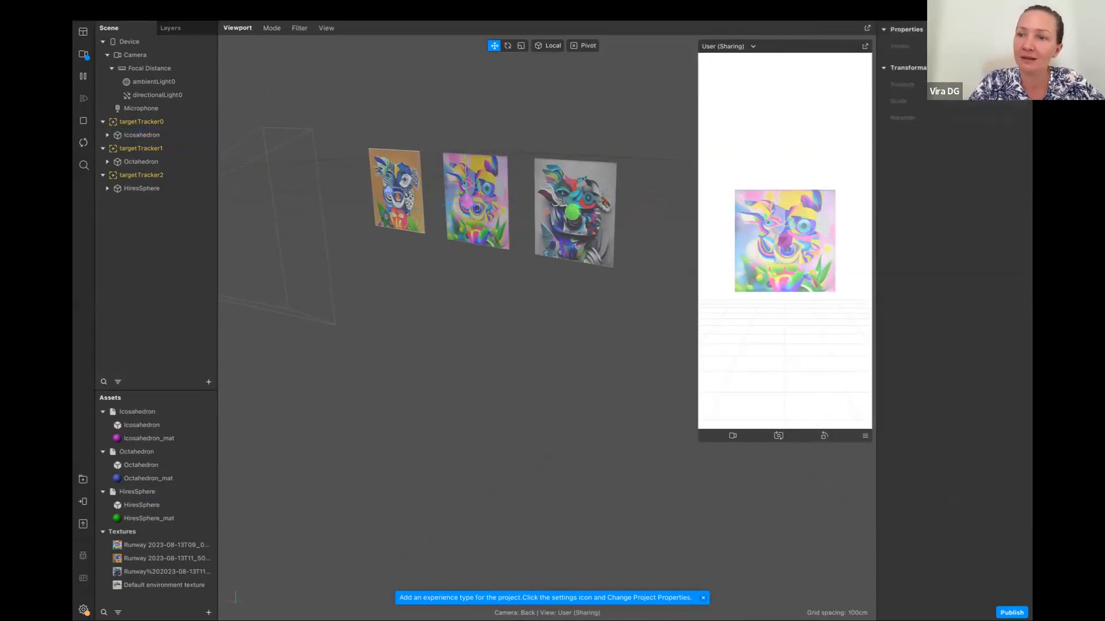
# Add a Spin animation to the Icosahedron in the scene and set its Loop Animation duration to 12
pyautogui.click(133, 134)
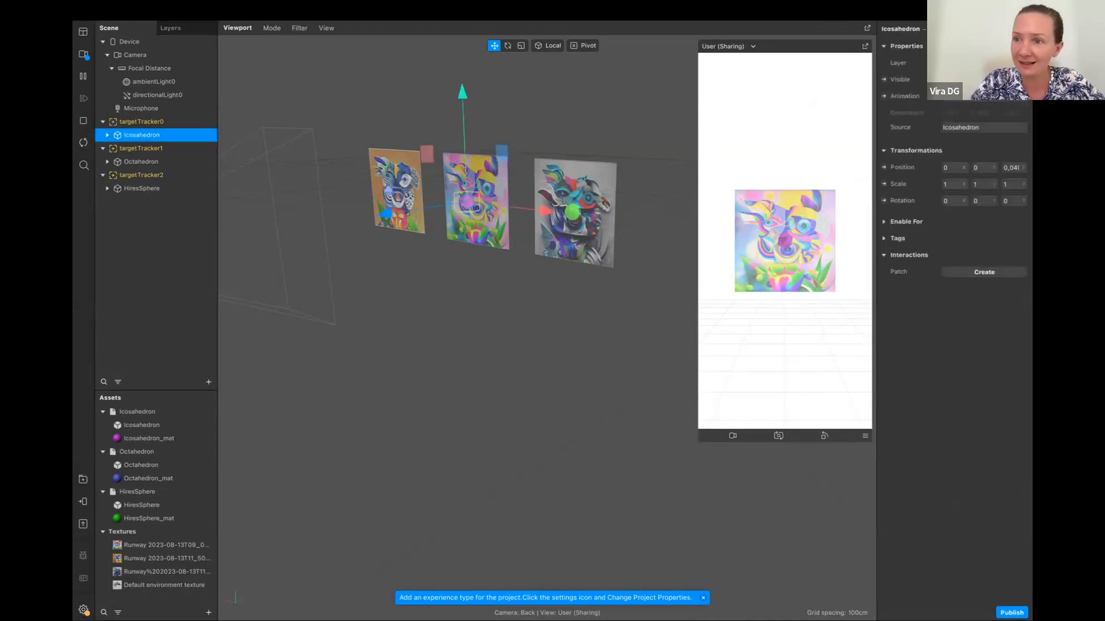
pyautogui.click(983, 96)
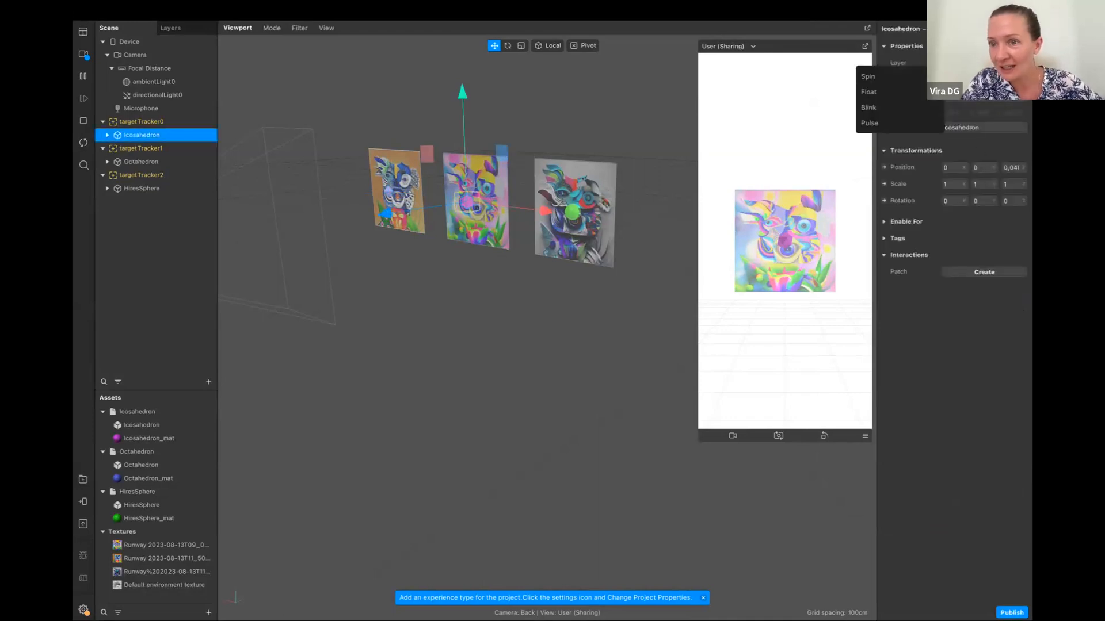
pyautogui.click(909, 85)
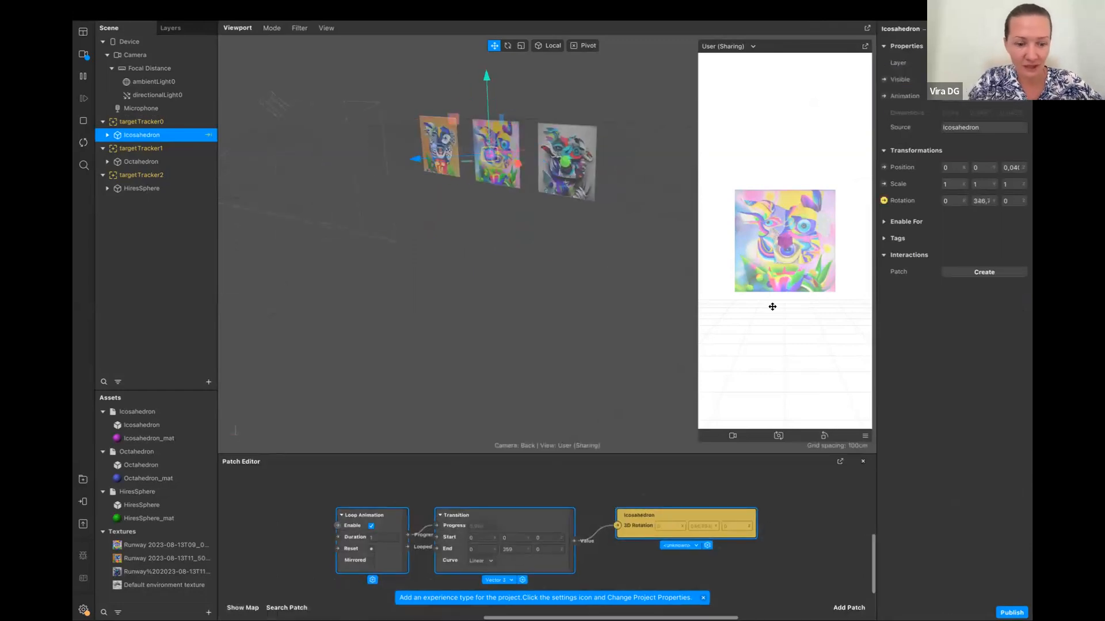
pyautogui.click(382, 538)
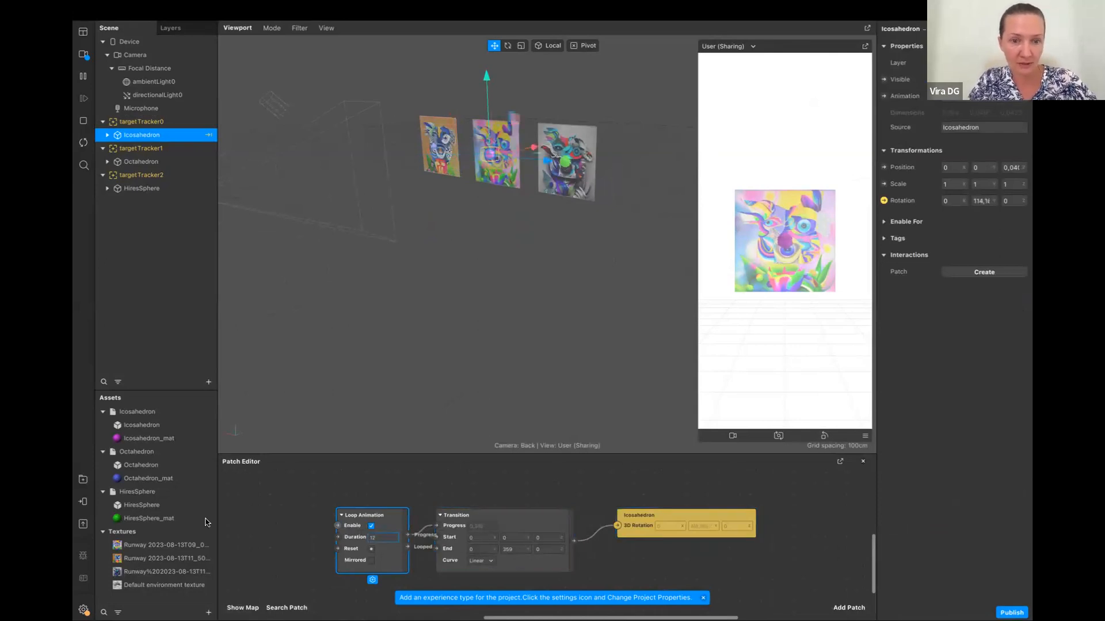
pyautogui.click(274, 522)
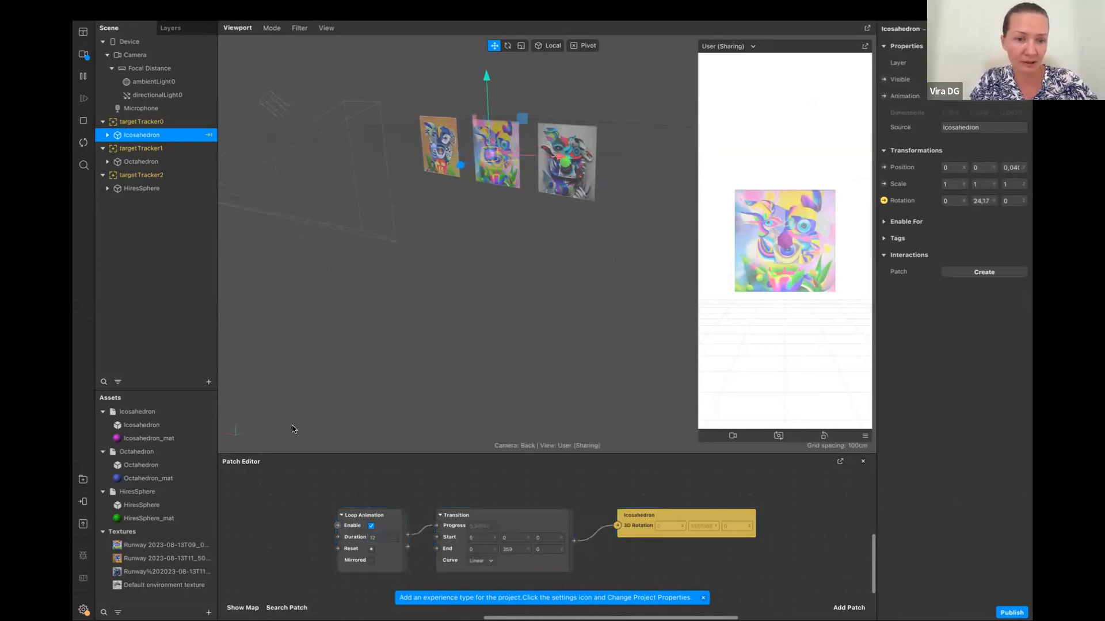
# Add a Float animation to the Octahedron in the scene and set its Loop Animation duration to 3
pyautogui.click(162, 163)
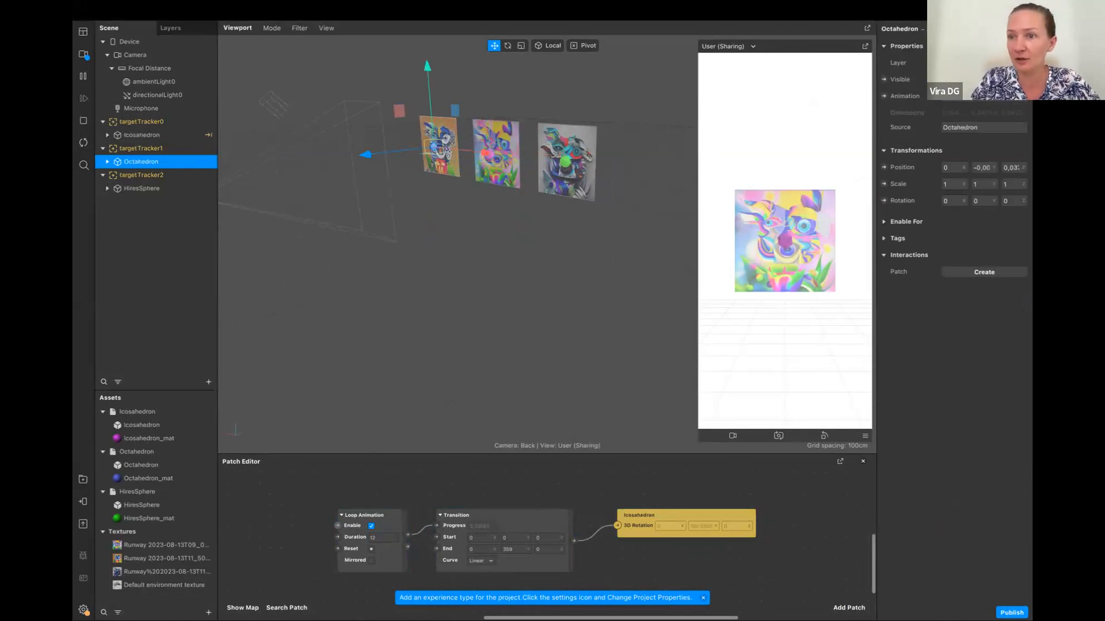
pyautogui.click(971, 97)
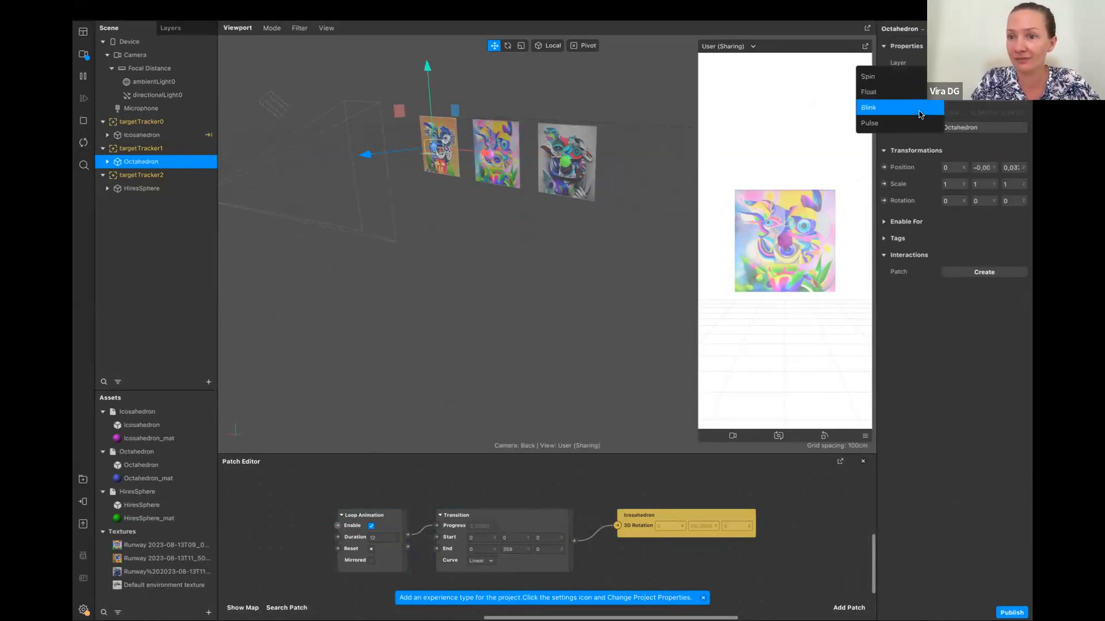
pyautogui.click(876, 96)
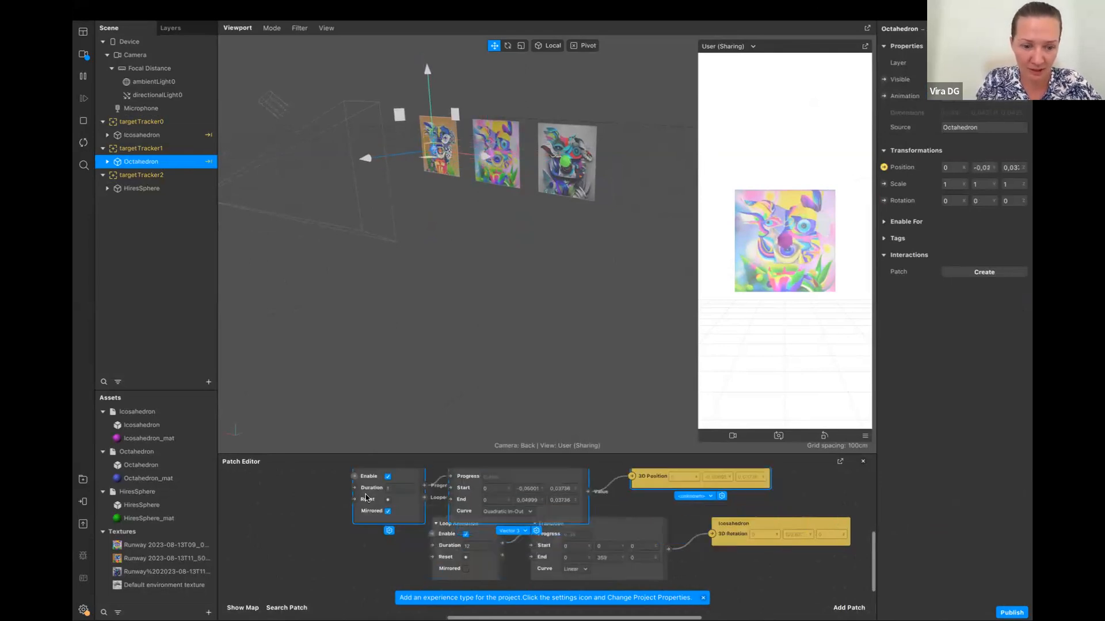
pyautogui.click(396, 488)
pyautogui.write('3')
pyautogui.press('Return')
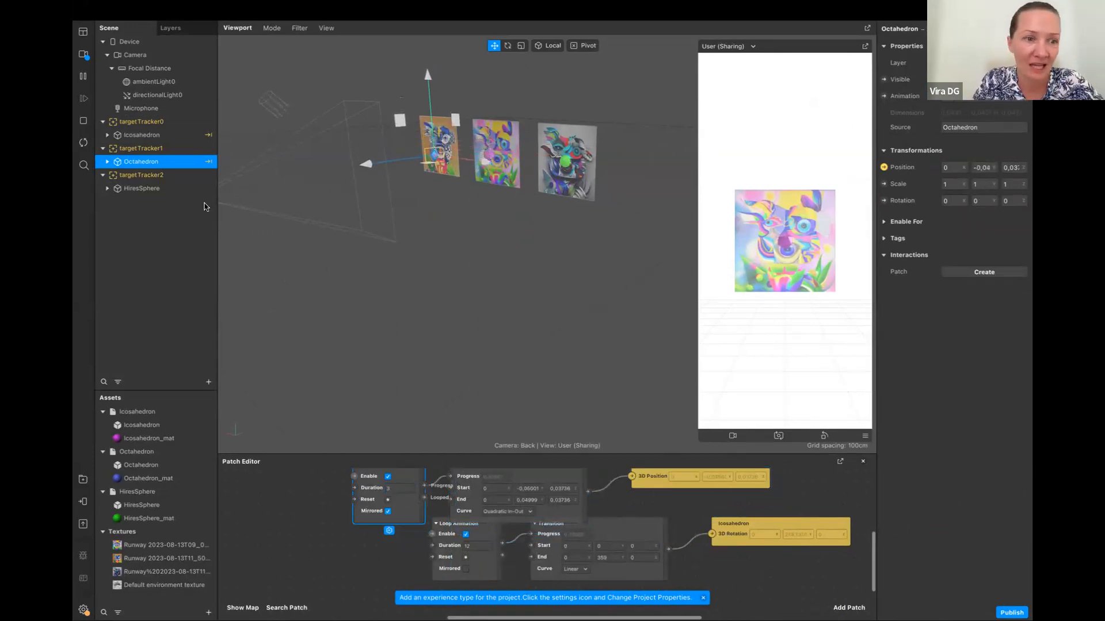
# Add a Pulse animation to the HiresSphere under targetTracker2
pyautogui.click(159, 194)
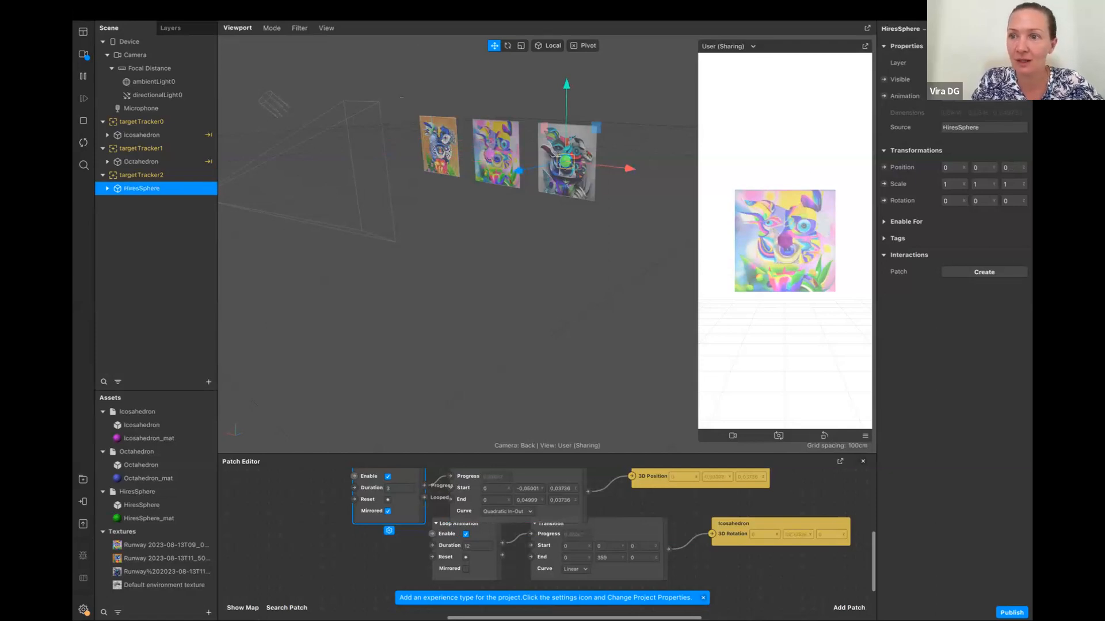
pyautogui.click(968, 96)
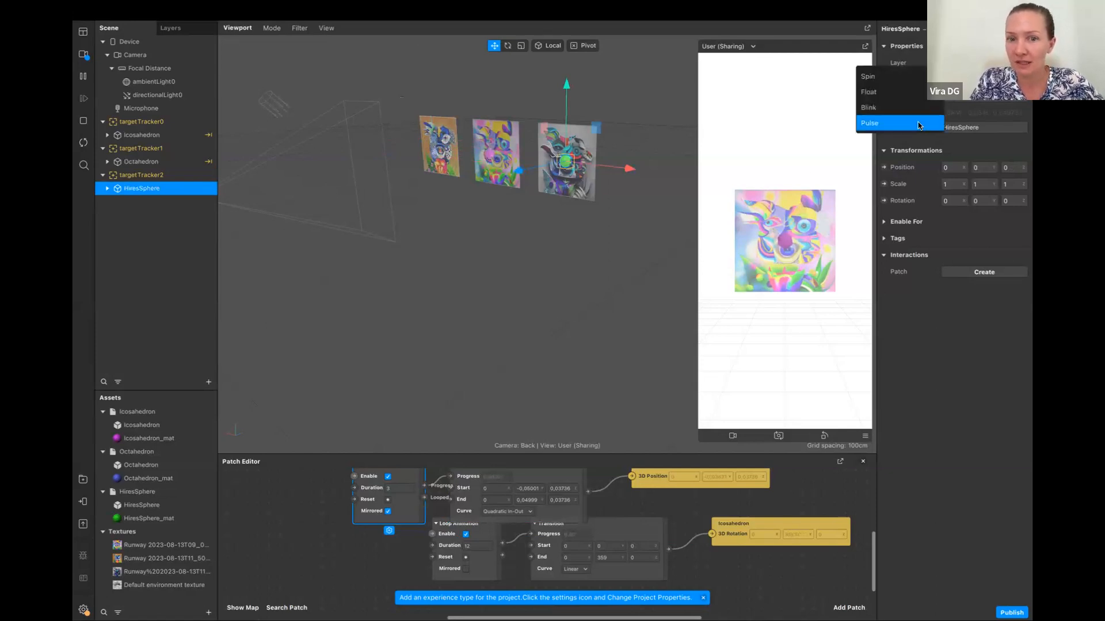
pyautogui.click(919, 125)
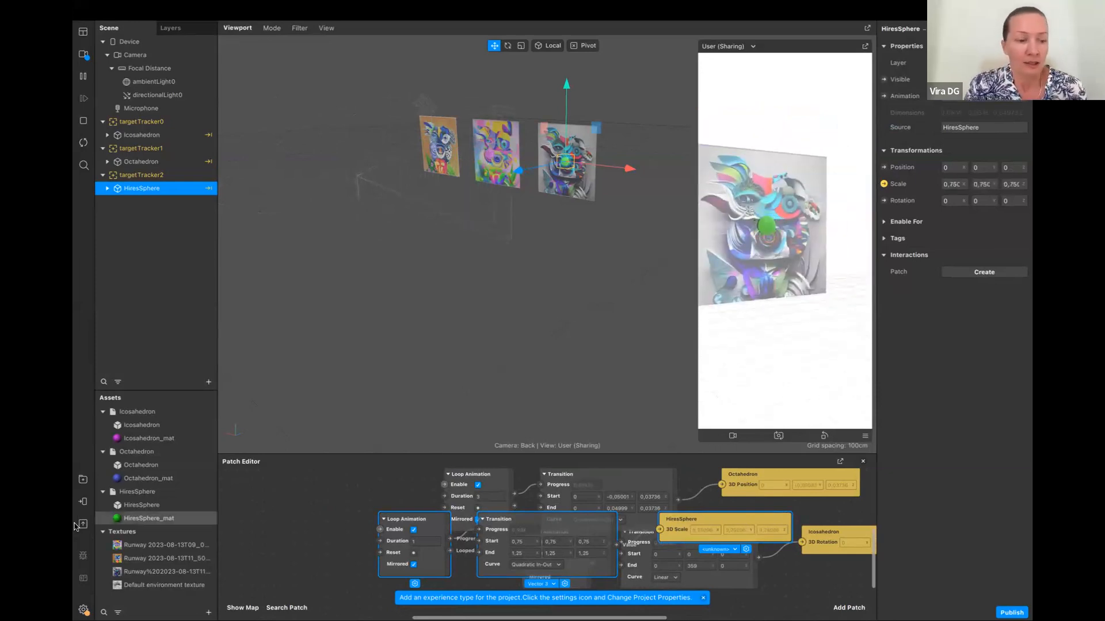
# Add the Sharing Effect experience type to the project's properties
pyautogui.click(84, 501)
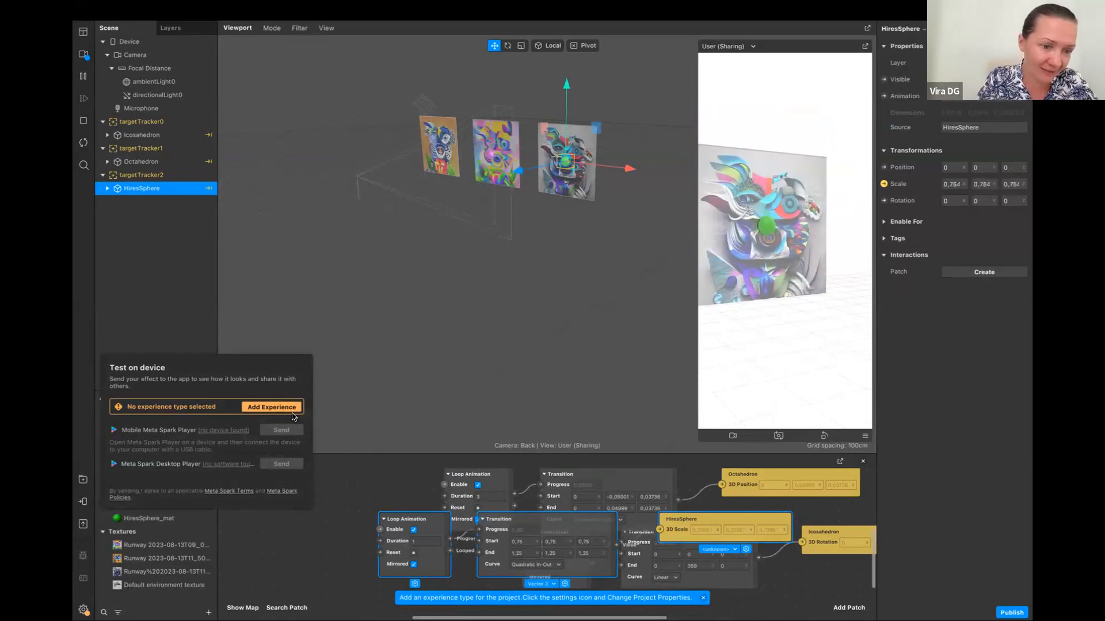
pyautogui.click(268, 407)
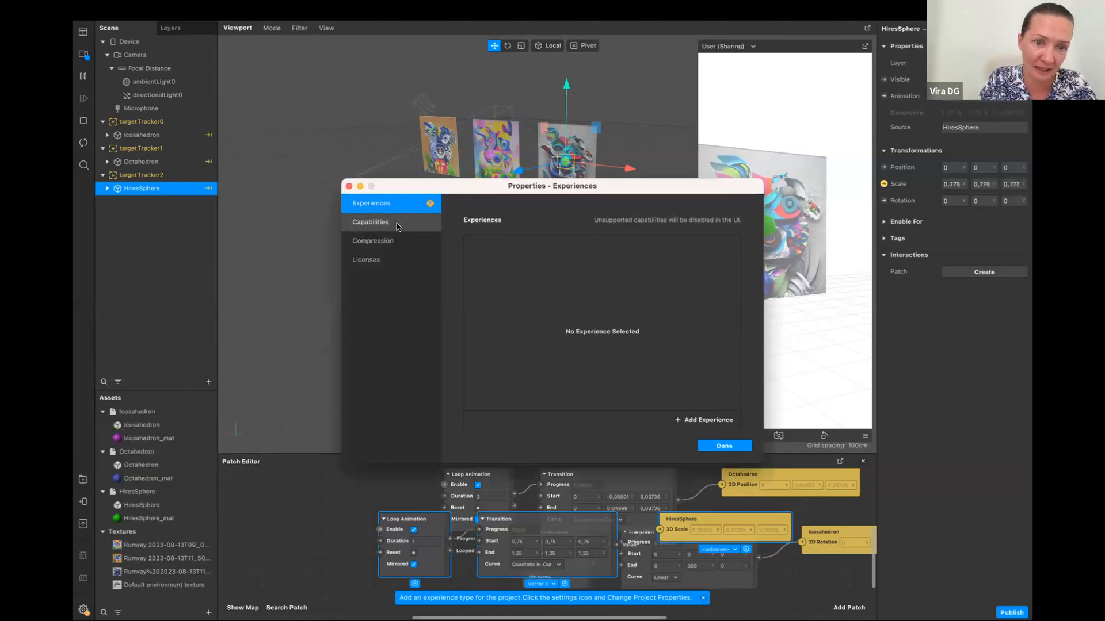
pyautogui.click(706, 420)
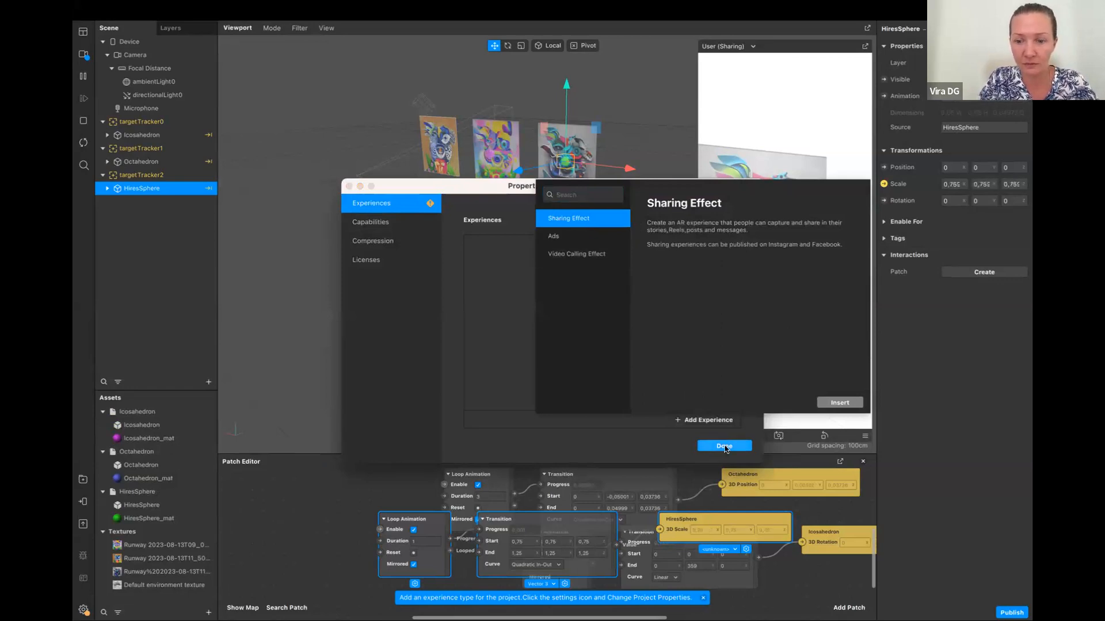
pyautogui.click(840, 403)
pyautogui.click(724, 446)
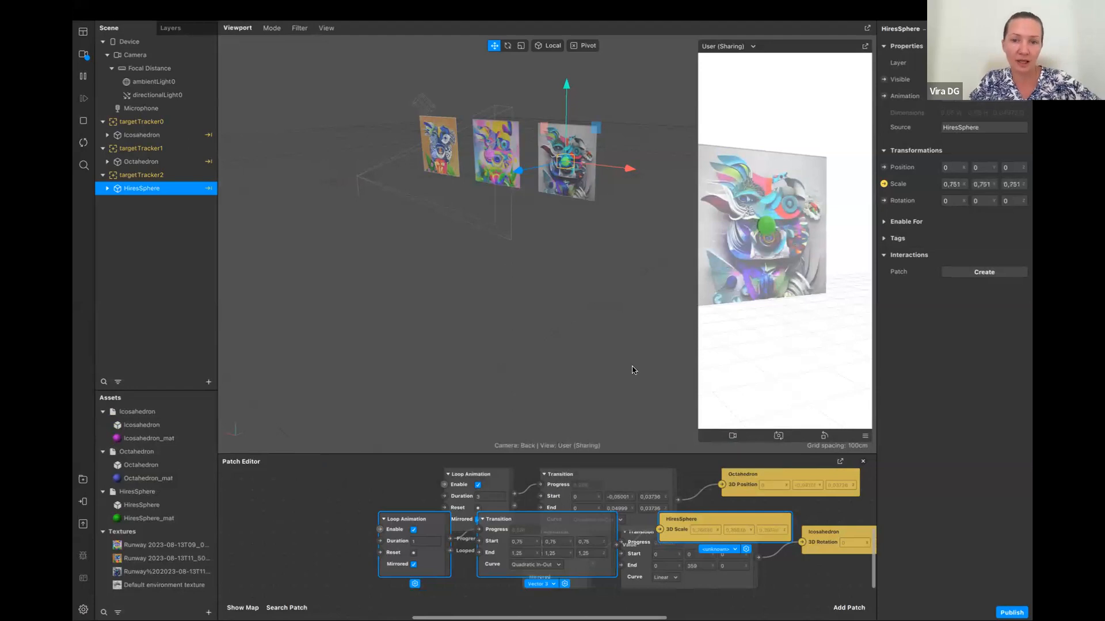
# Send the effect to Instagram for testing on device and copy its test link
pyautogui.click(84, 502)
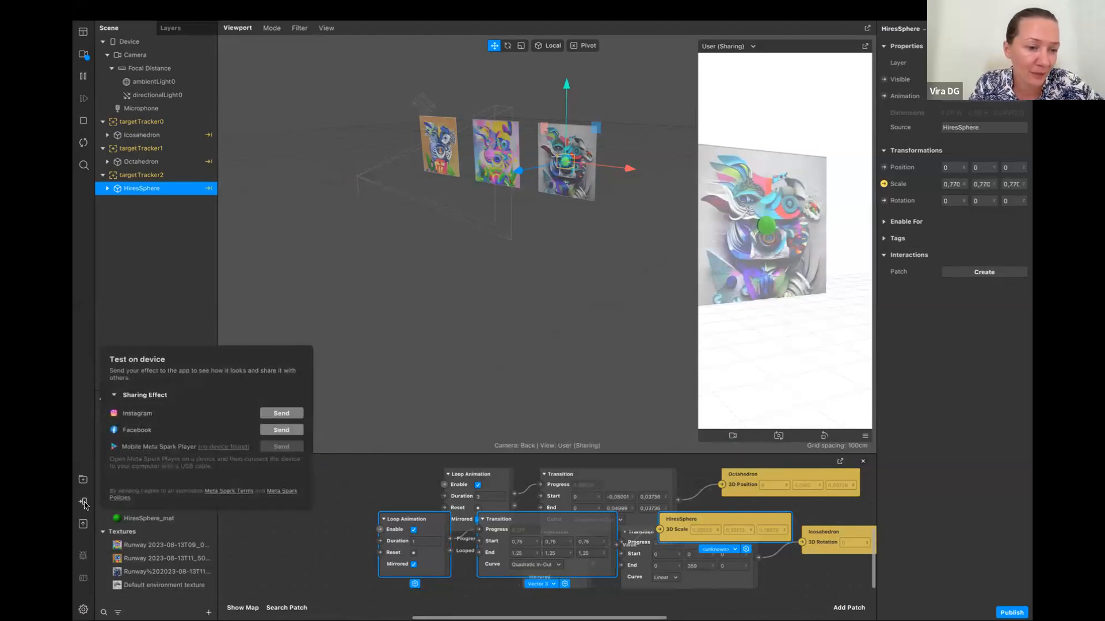
pyautogui.click(268, 415)
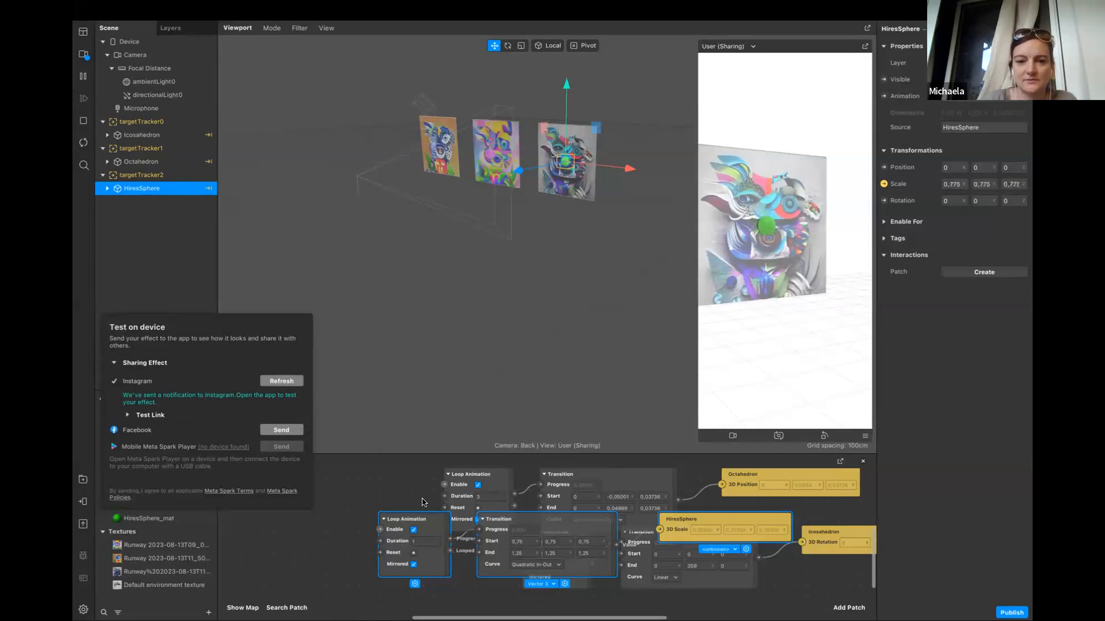
pyautogui.click(156, 415)
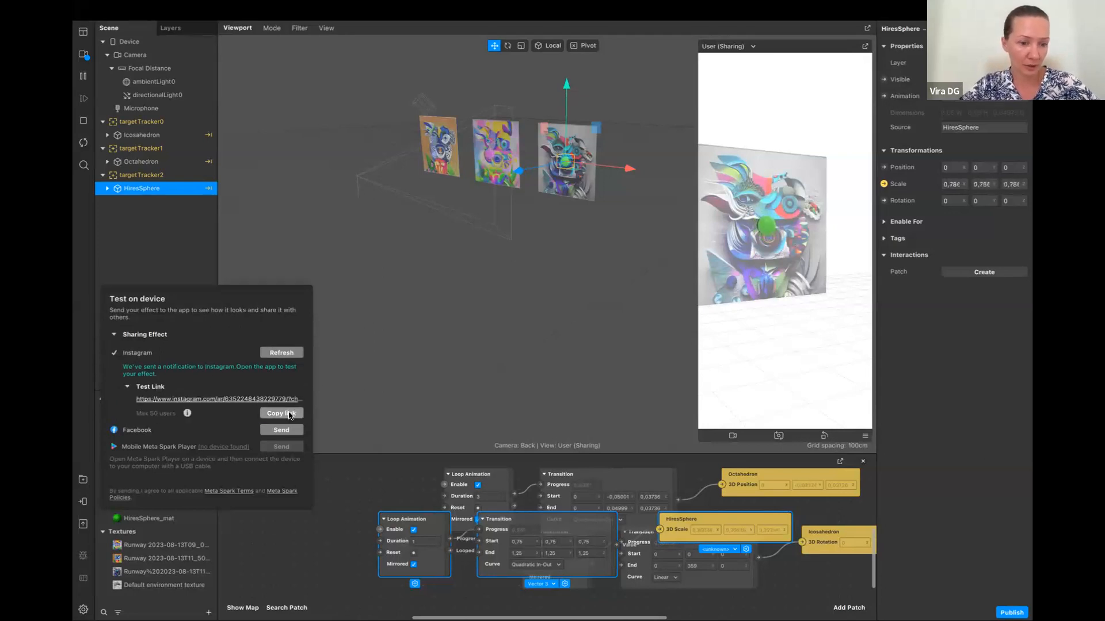
pyautogui.click(374, 382)
# Switch to the Safari browser and read the answers in the "Spark AR Studio - Can't Login" community thread
pyautogui.hotkey('ctrl', 'Right')
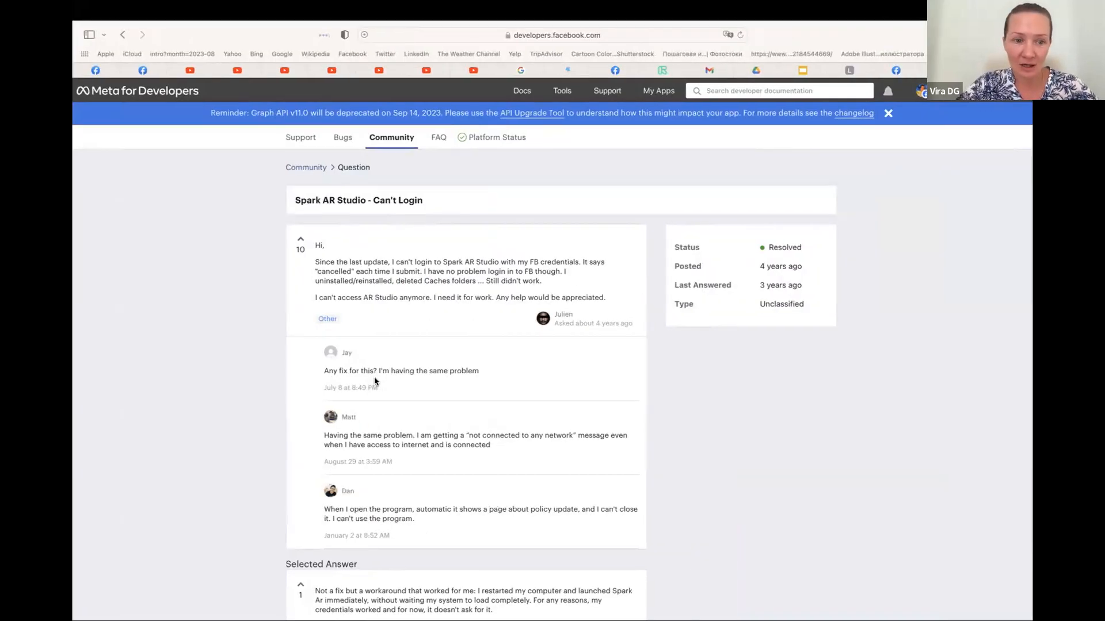
pyautogui.hotkey('ctrl', 'Right')
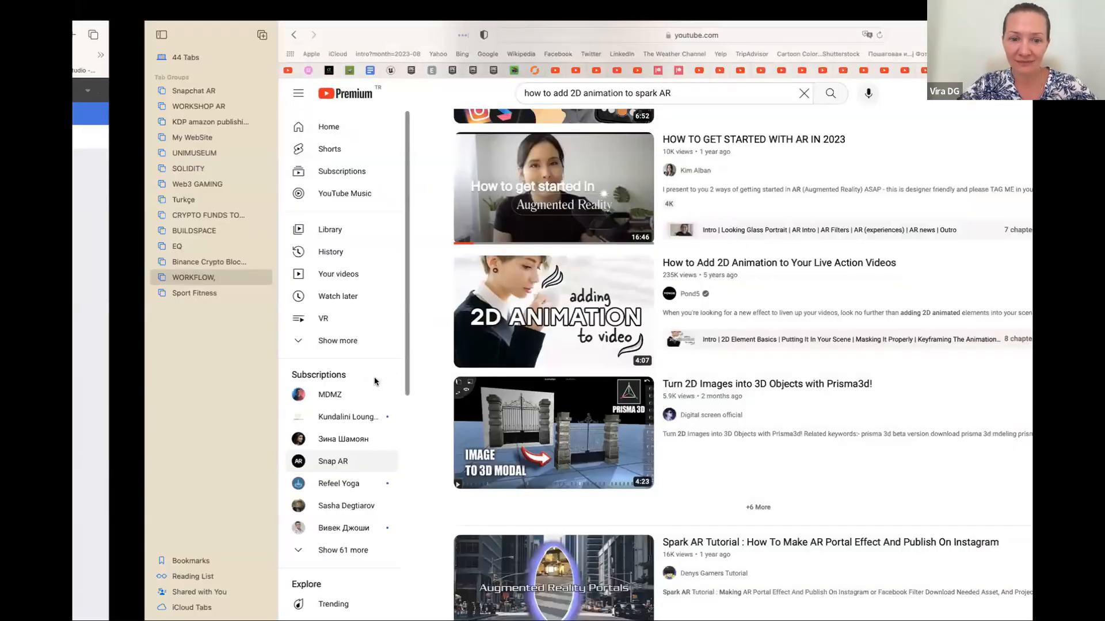
pyautogui.hotkey('ctrl', 'Left')
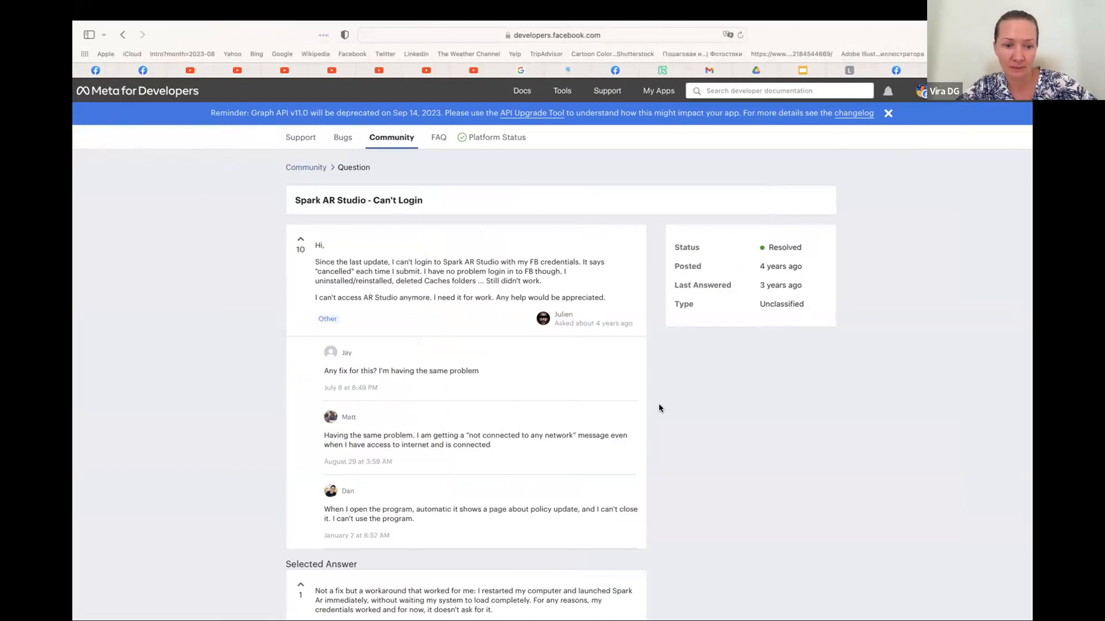
pyautogui.scroll(-2, 660, 408)
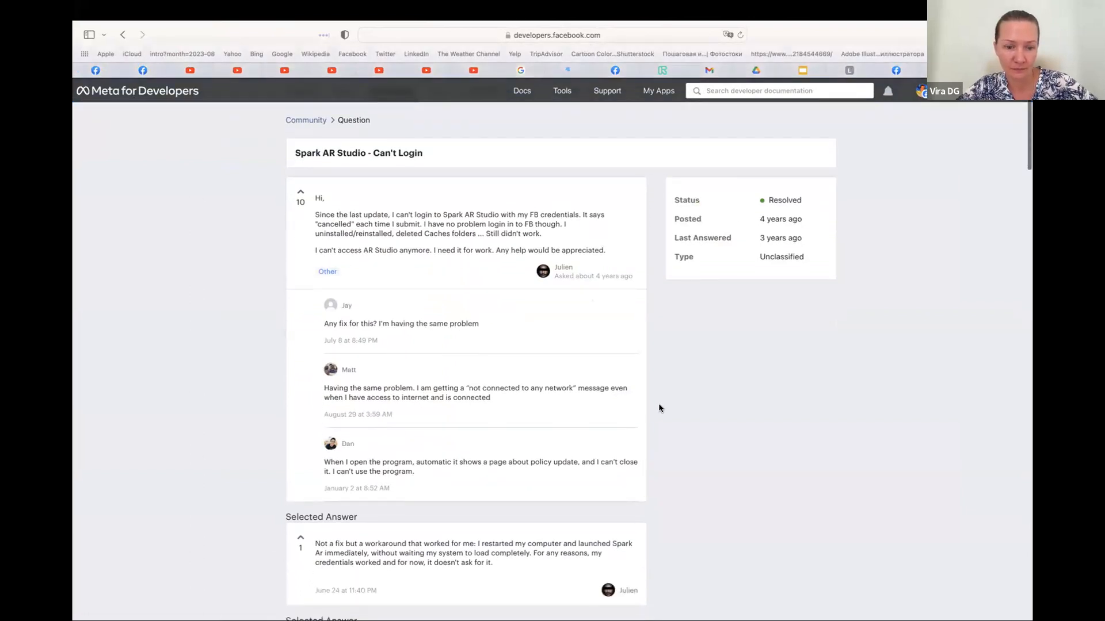
pyautogui.scroll(-3, 565, 397)
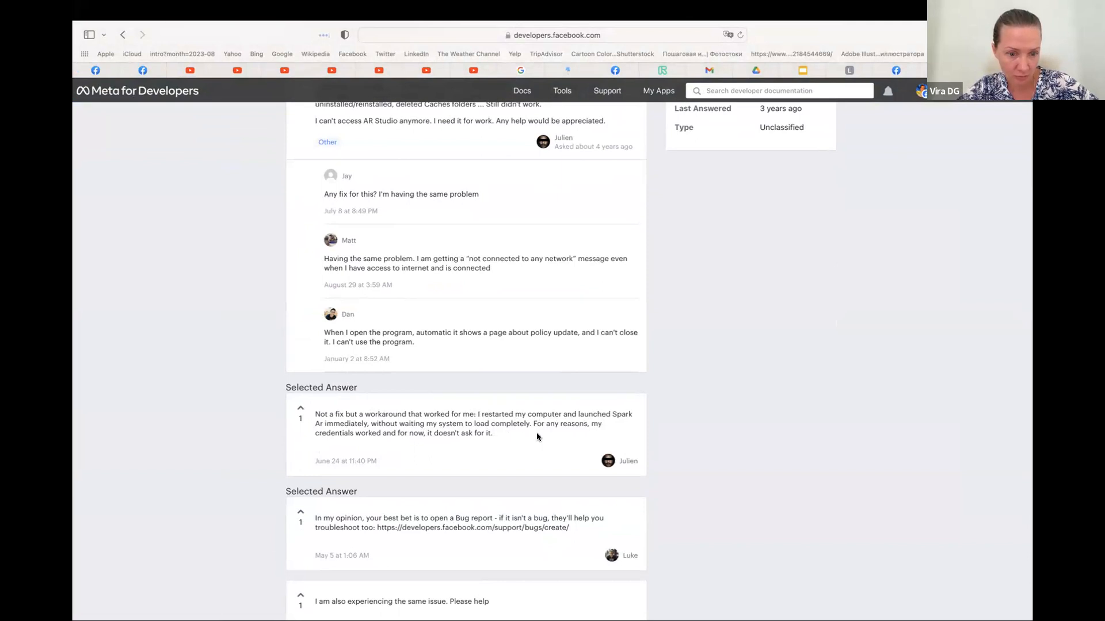
pyautogui.scroll(-3, 537, 434)
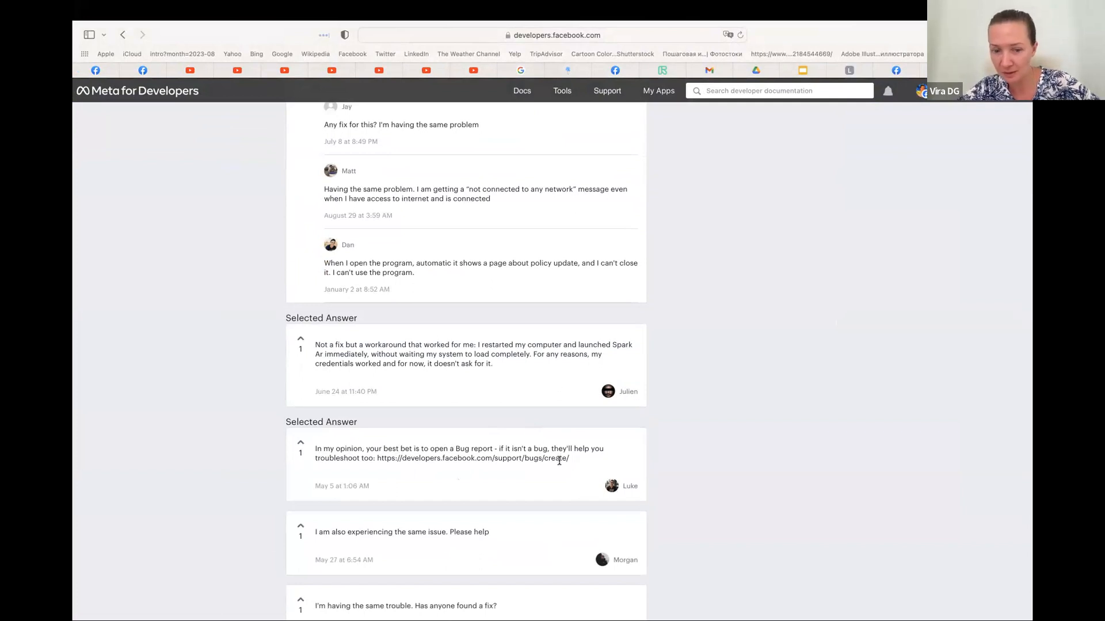
pyautogui.scroll(-2, 541, 475)
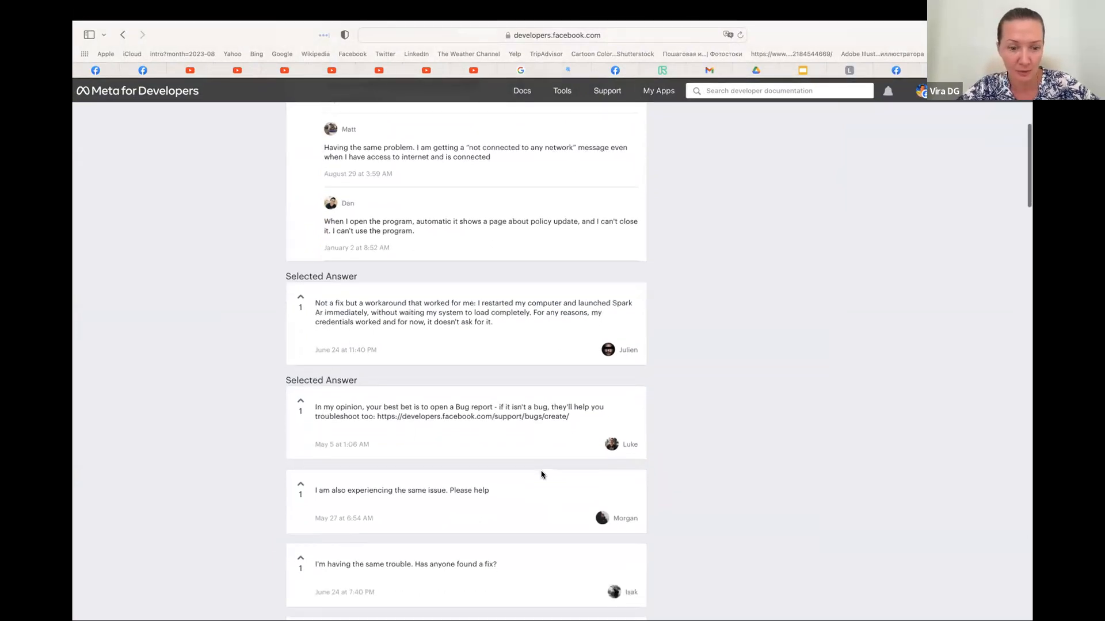
pyautogui.scroll(-2, 540, 475)
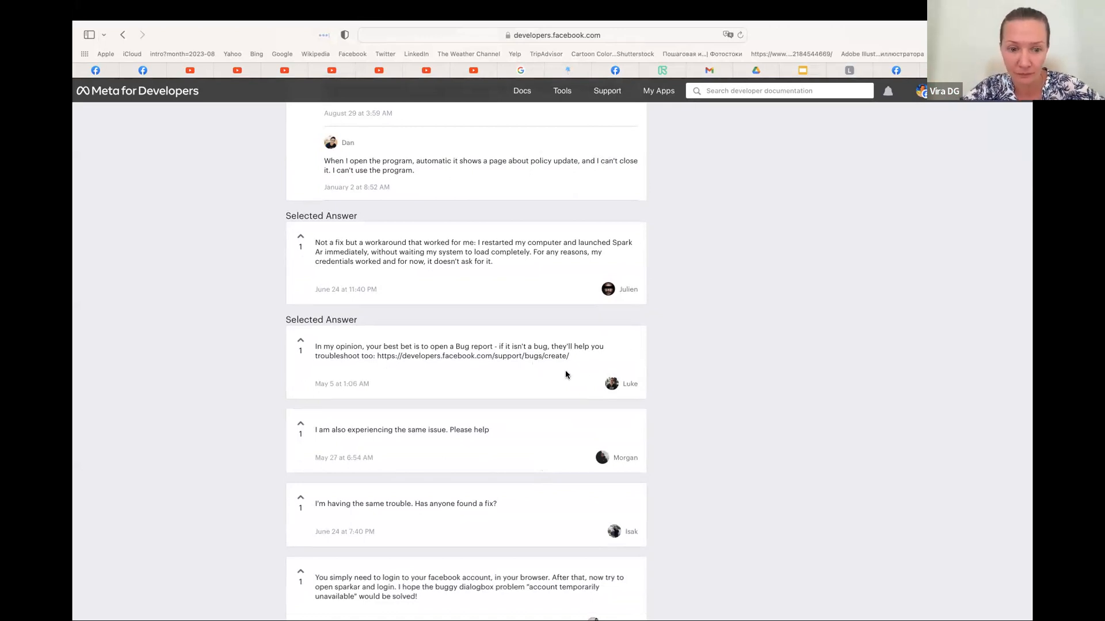
# Open Tiny.cc in a new browser tab and log in with the saved account email and password
pyautogui.click(812, 69)
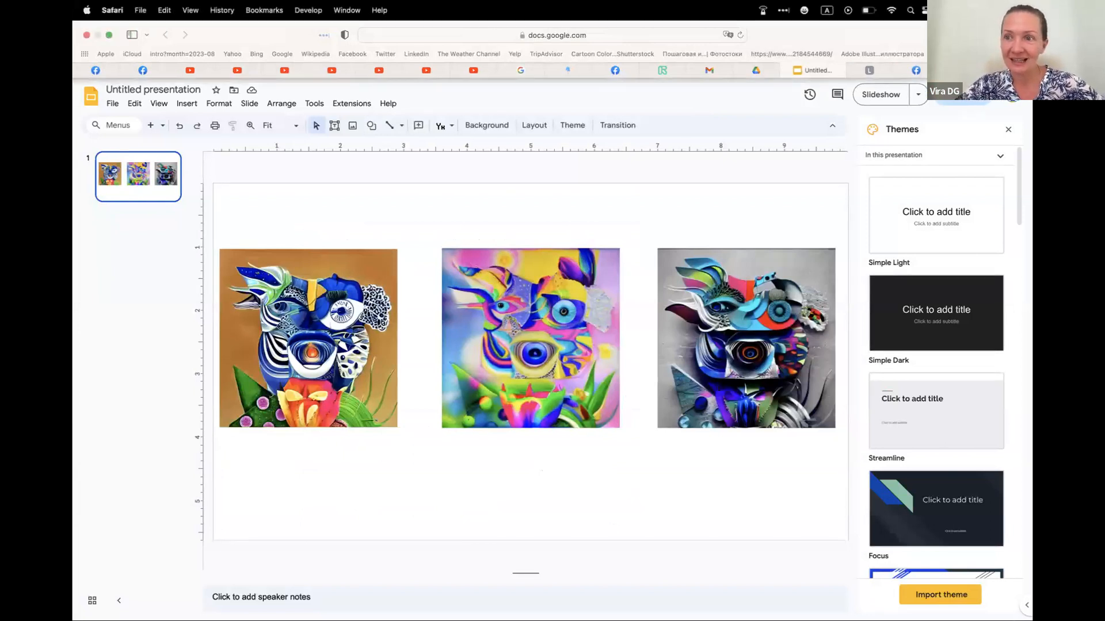
pyautogui.press('super+t')
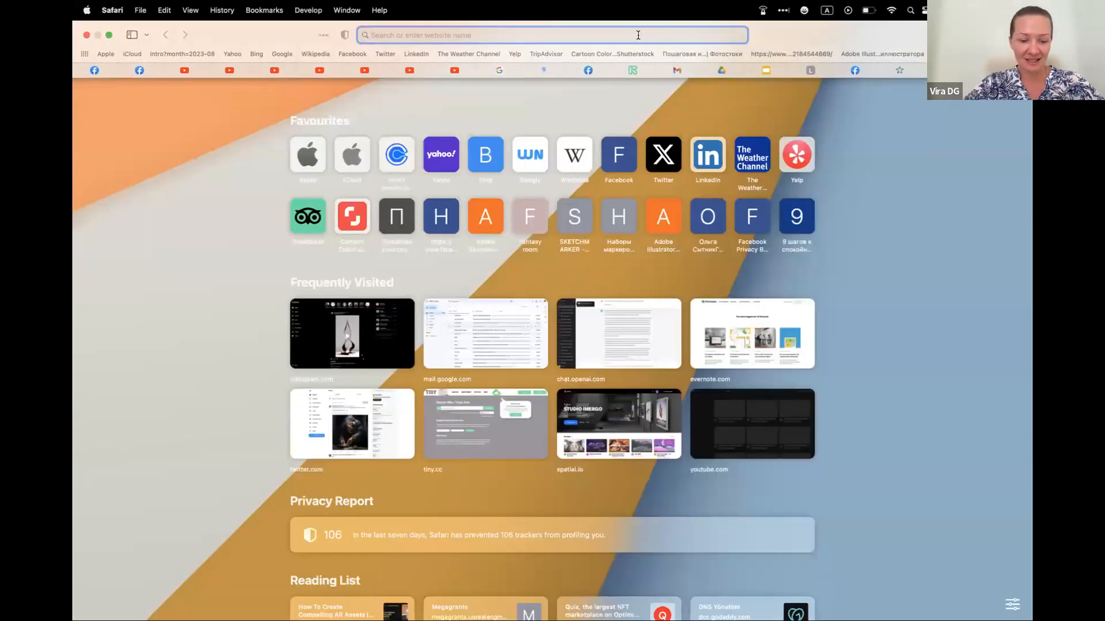
pyautogui.write('Tiny')
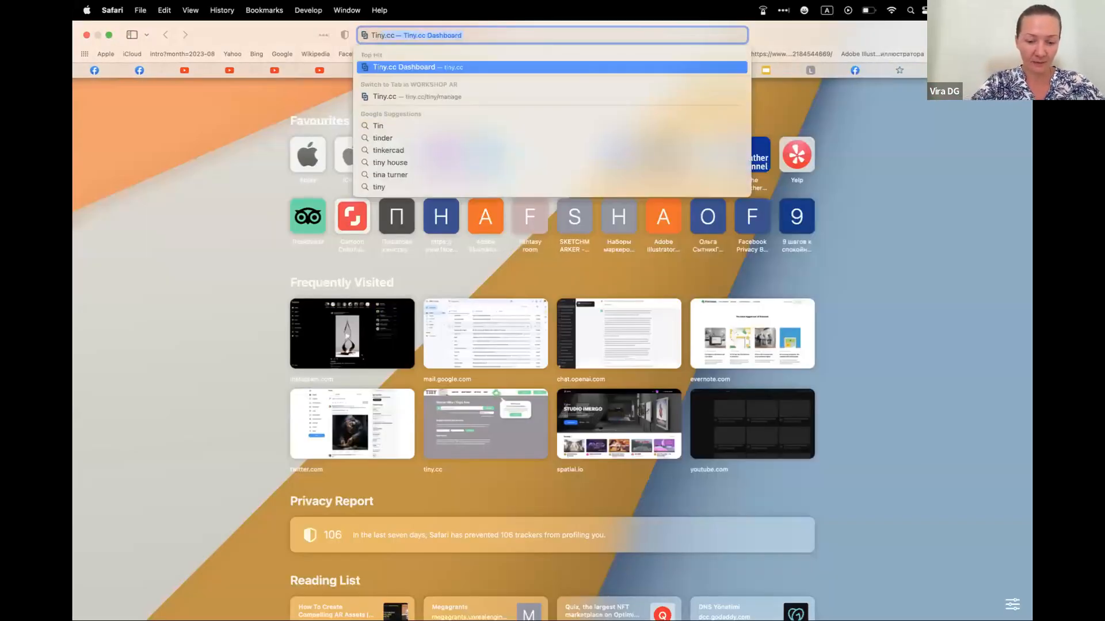
pyautogui.press('Return')
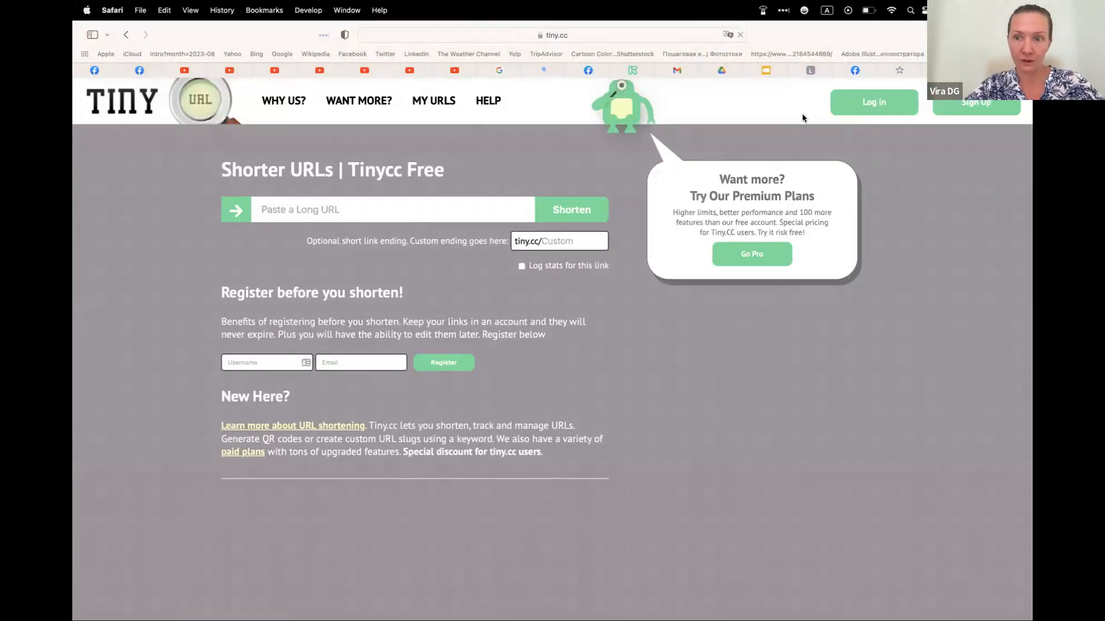
pyautogui.click(864, 113)
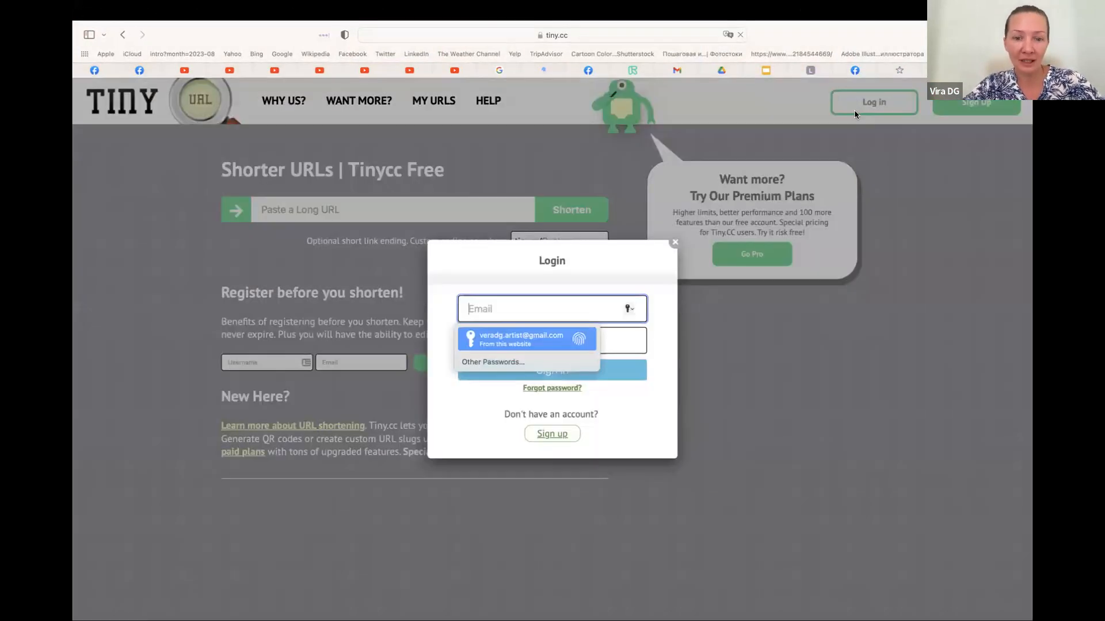
pyautogui.press('Return')
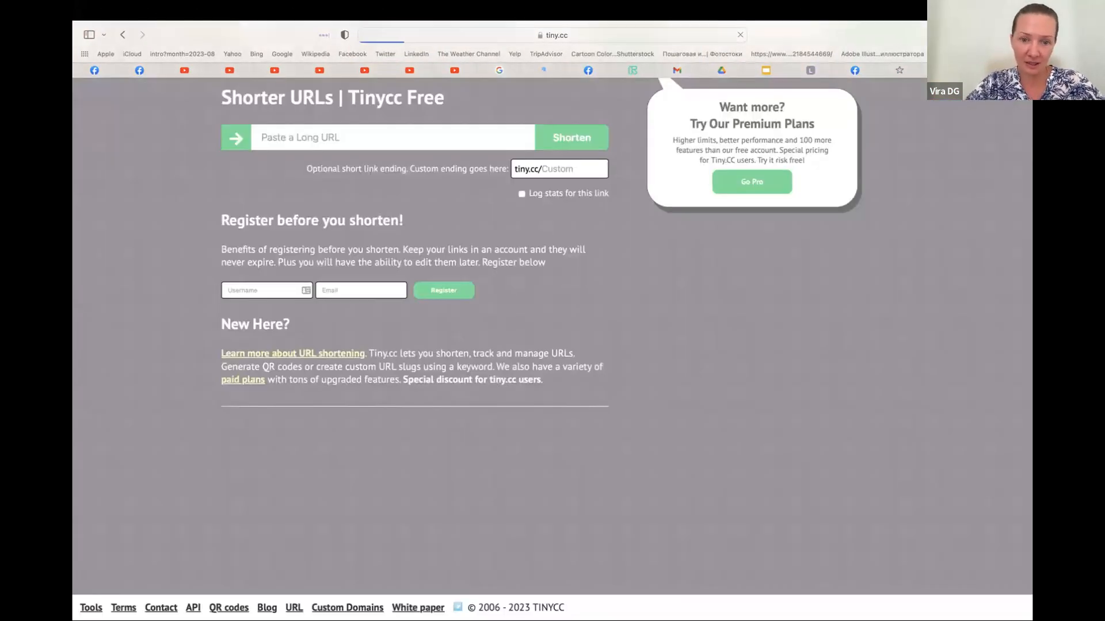
pyautogui.click(136, 156)
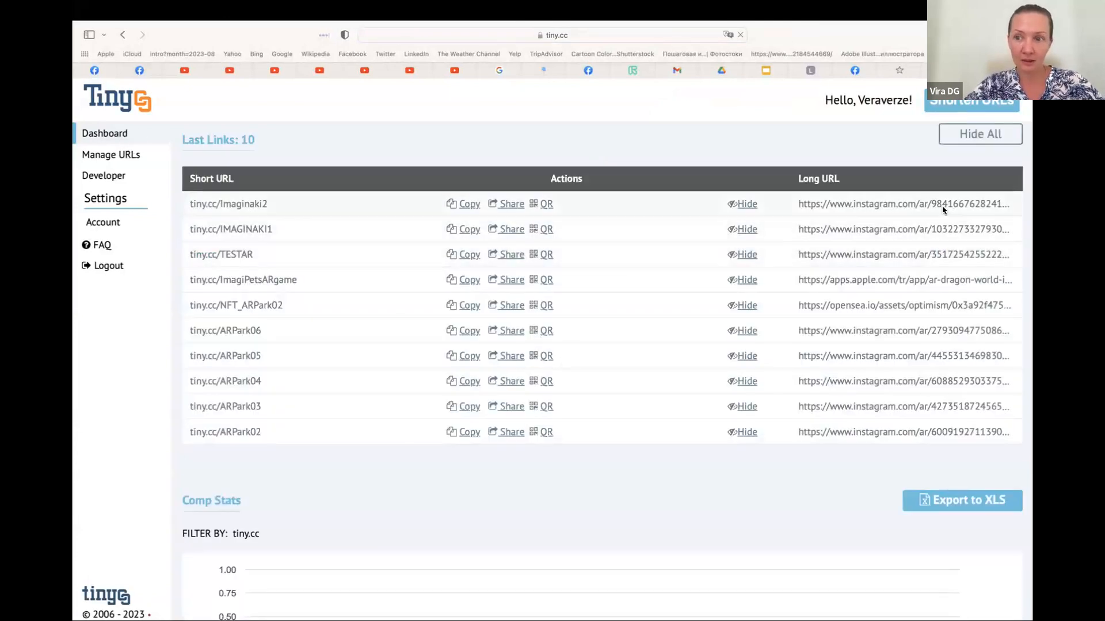
# Paste the copied Instagram test link as the URL to shorten and try the custom ending TEST2
pyautogui.click(967, 100)
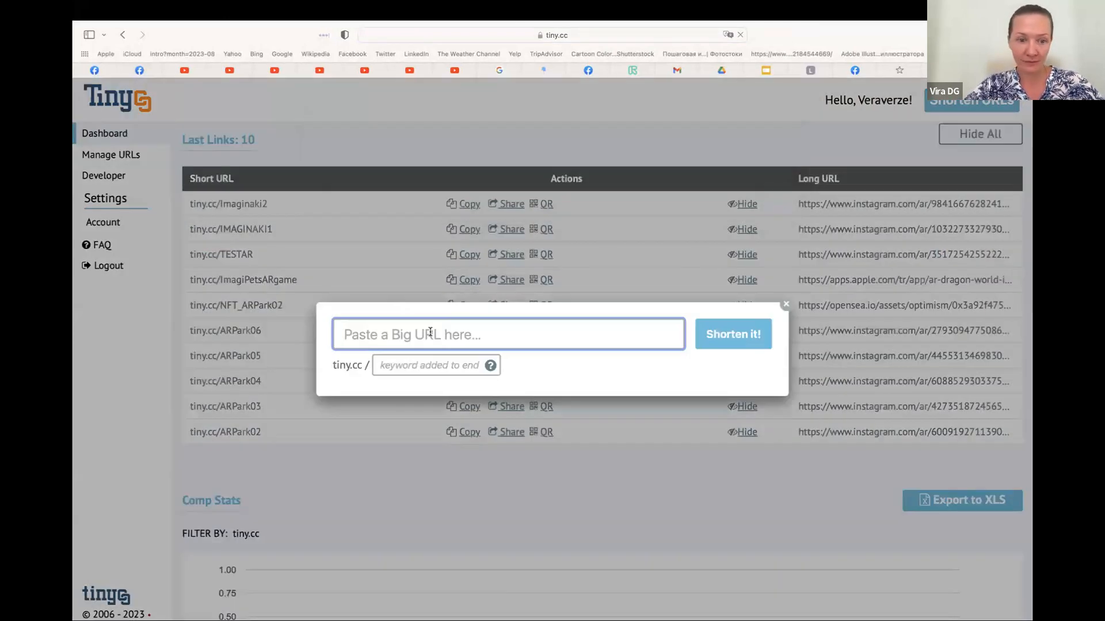
pyautogui.press('super+v')
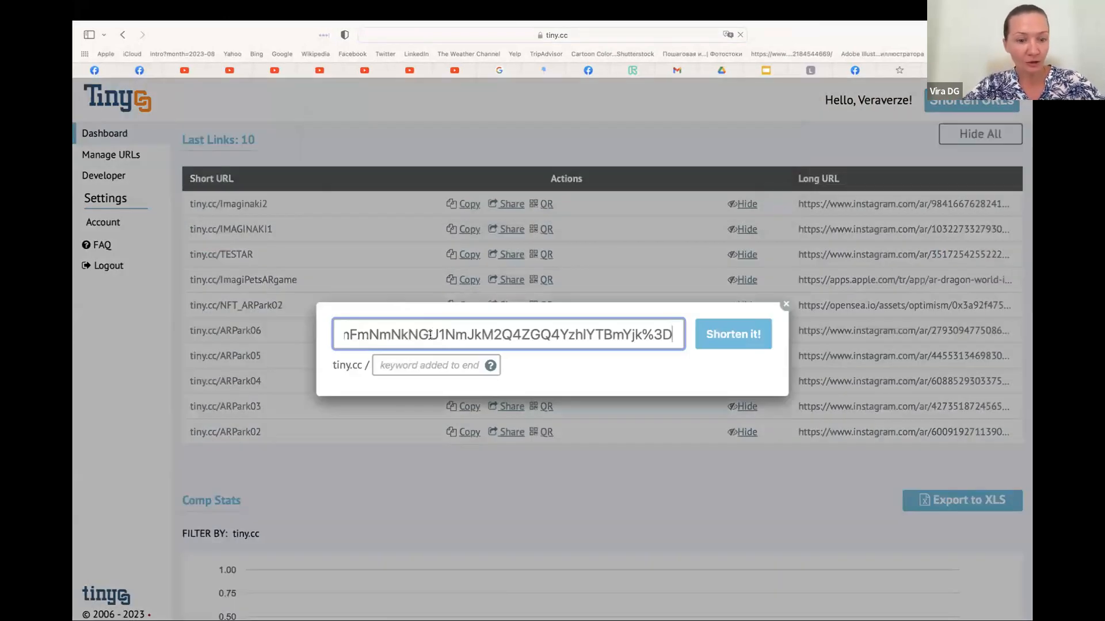
pyautogui.click(401, 361)
pyautogui.write('TEST2')
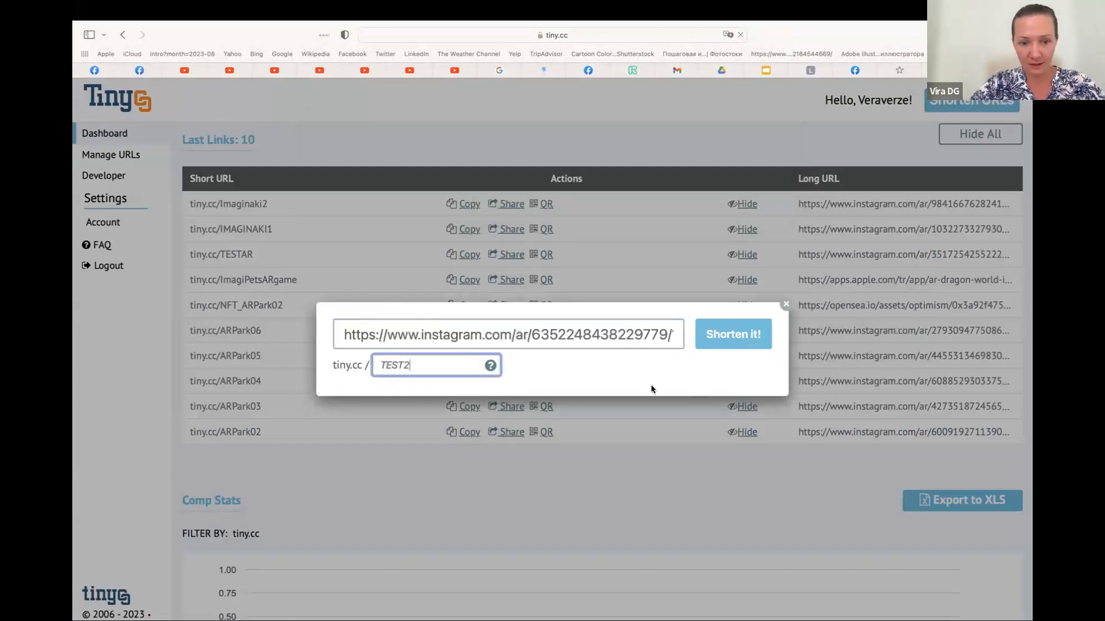
pyautogui.click(722, 340)
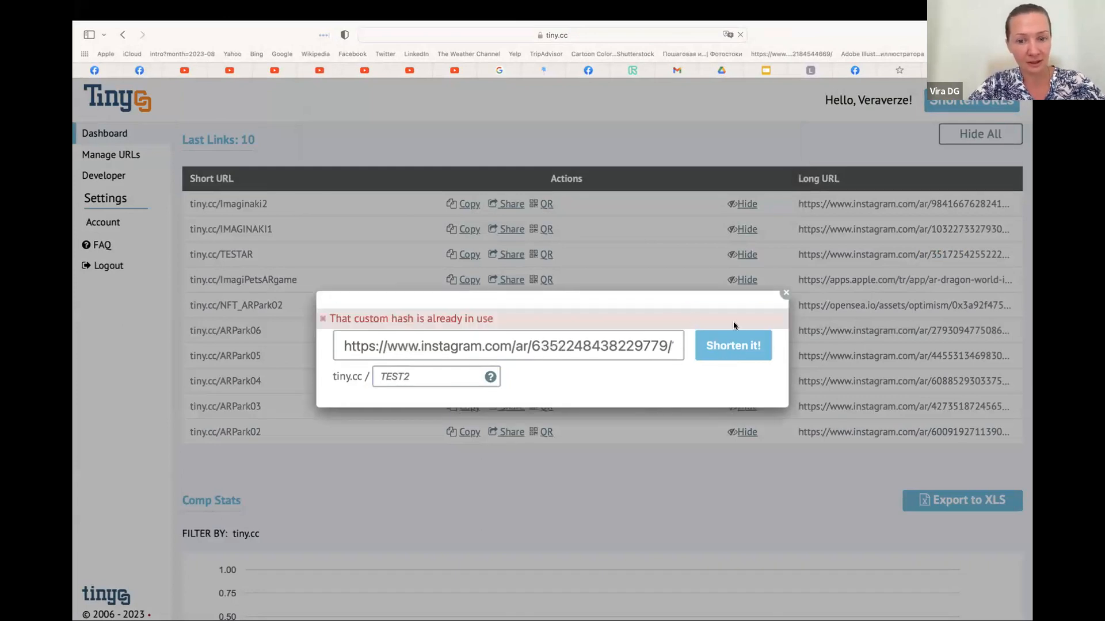
pyautogui.click(433, 370)
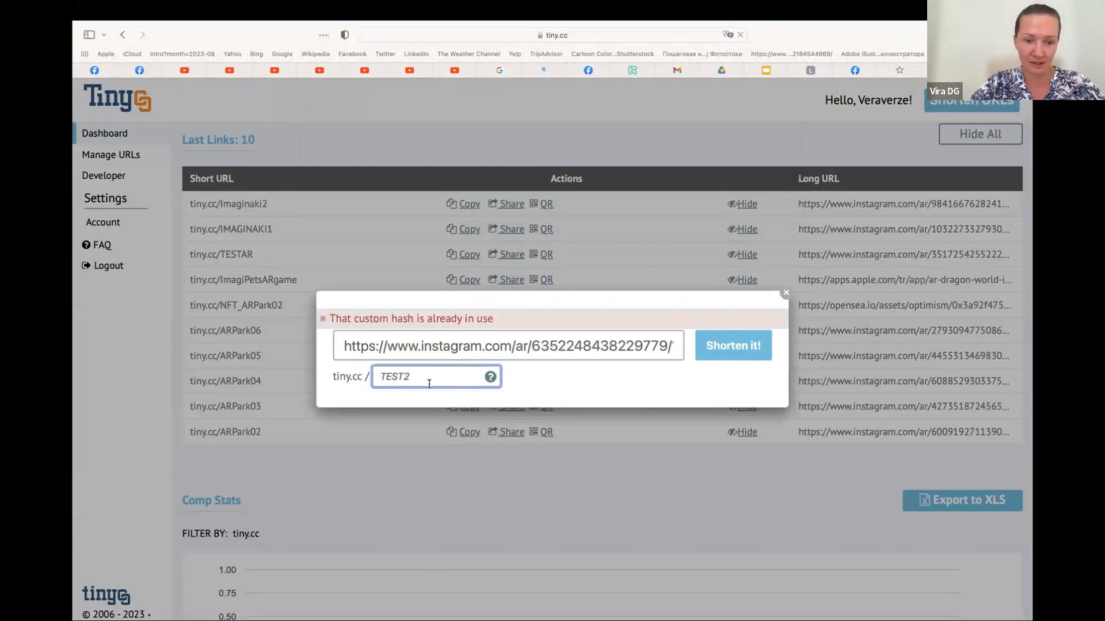
pyautogui.press('BackSpace')
pyautogui.write('4')
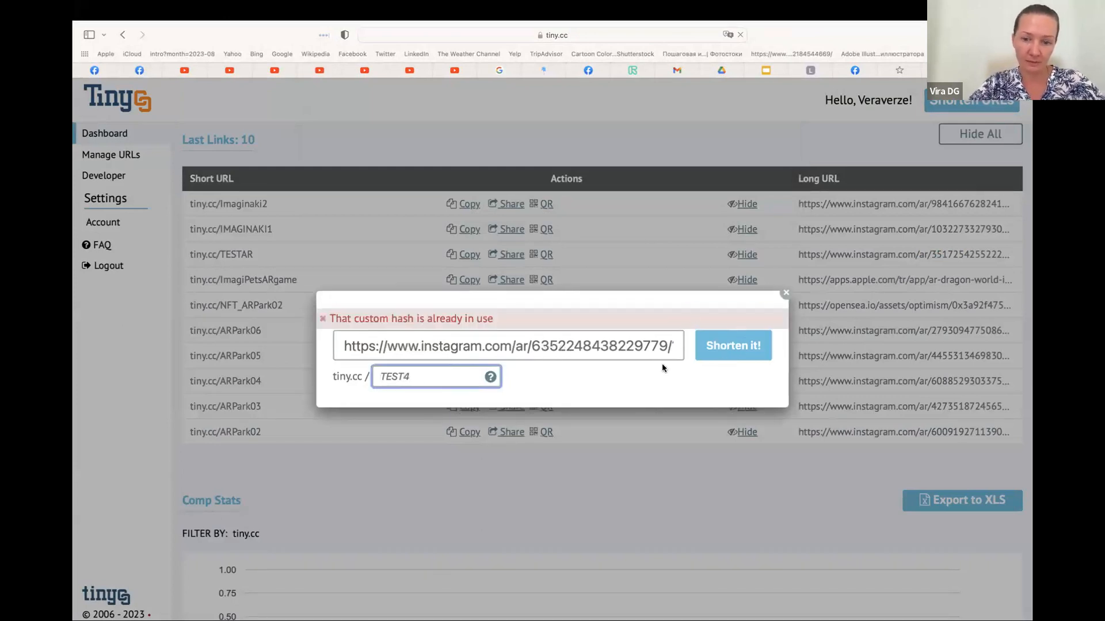
pyautogui.click(723, 352)
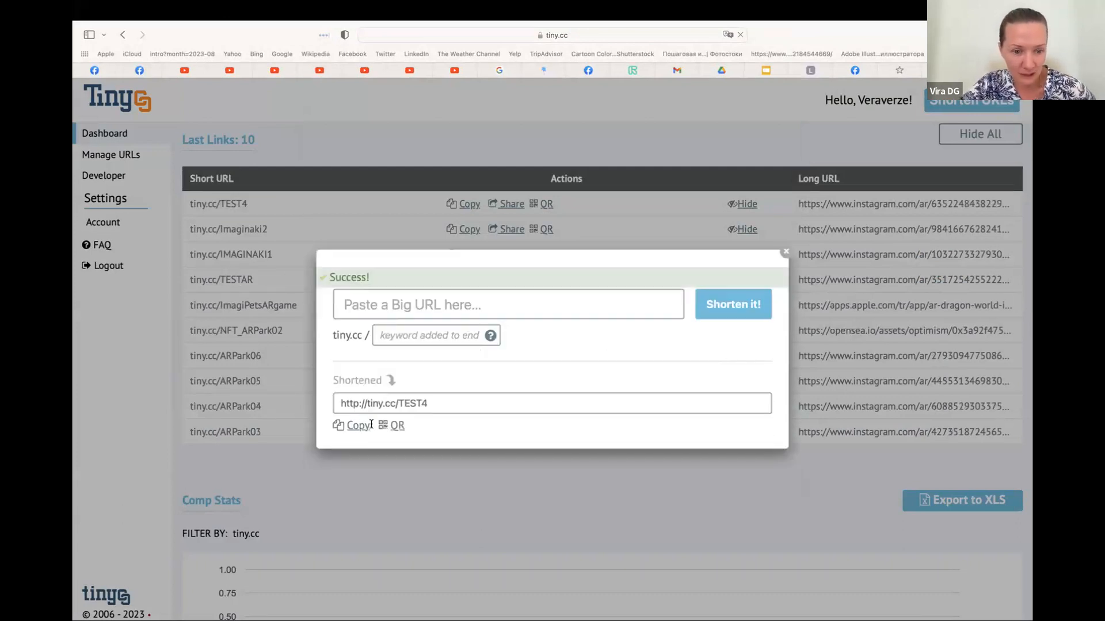
# Generate the QR code for the TEST4 short link, download it as a PNG image and return to the Tiny.cc page
pyautogui.click(397, 425)
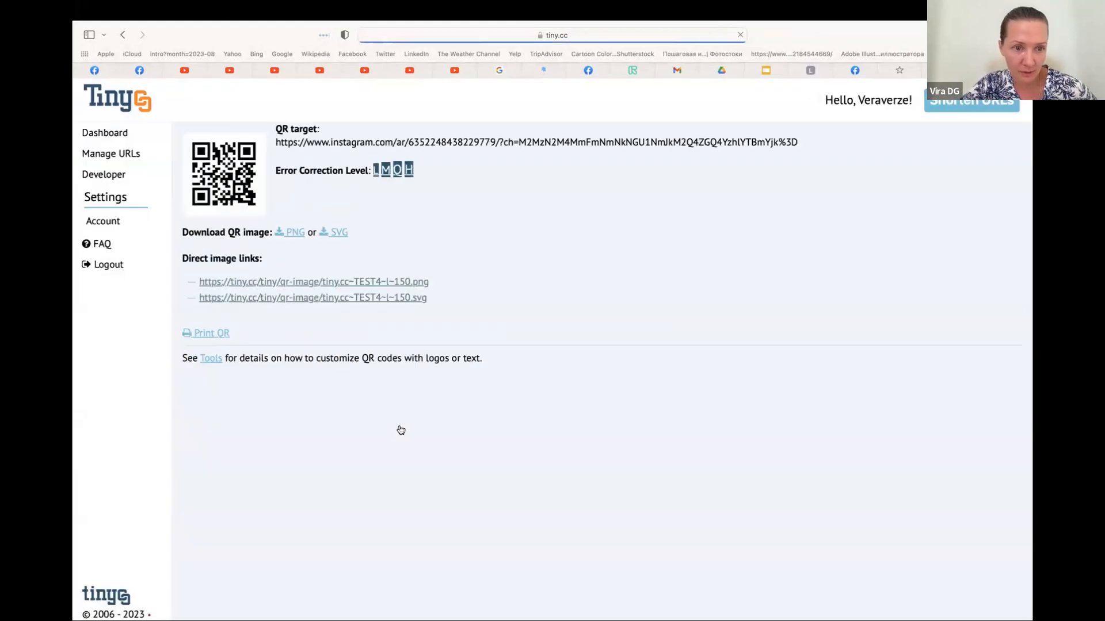
pyautogui.click(296, 231)
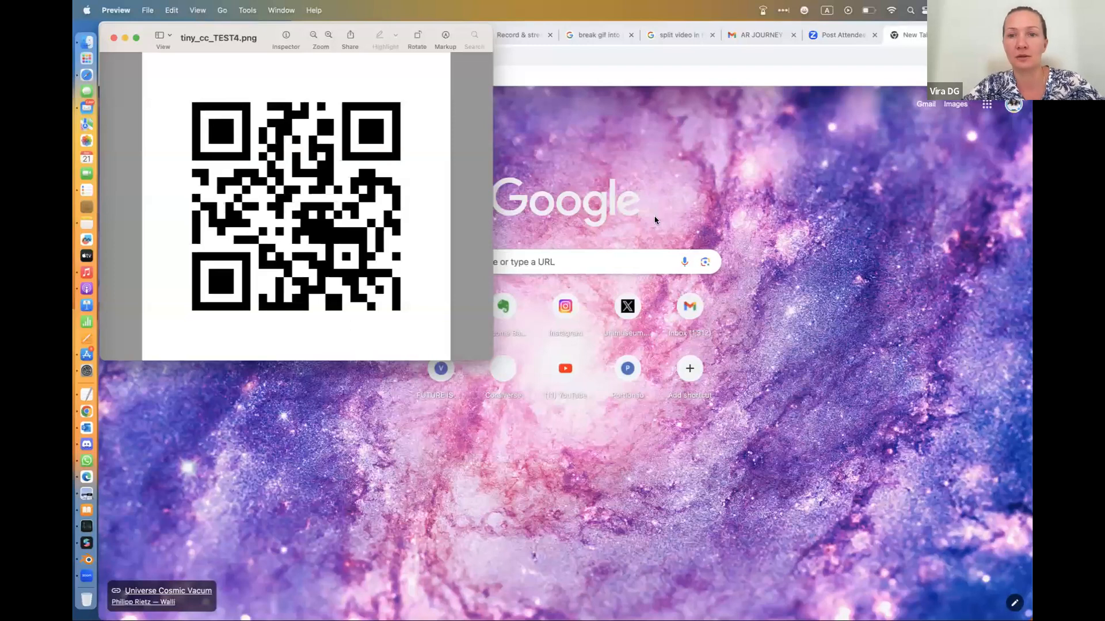
pyautogui.click(654, 220)
pyautogui.hotkey('ctrl', 'Right')
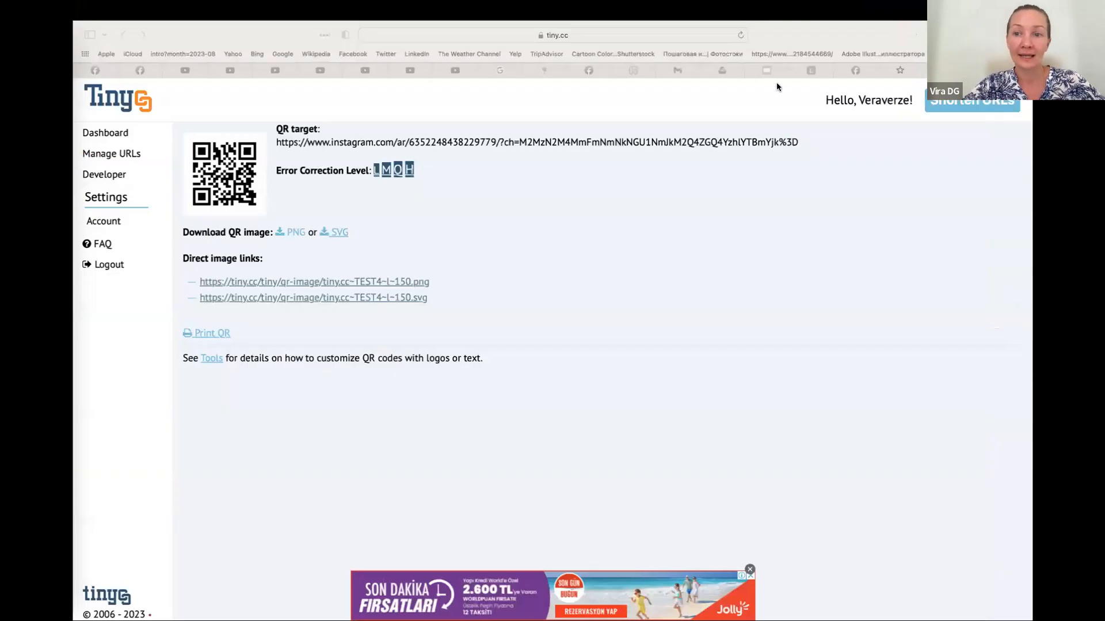
# Switch to the untitled Google Slides presentation, duplicate the slide with the three pictures and delete all three pictures from the copy
pyautogui.click(775, 73)
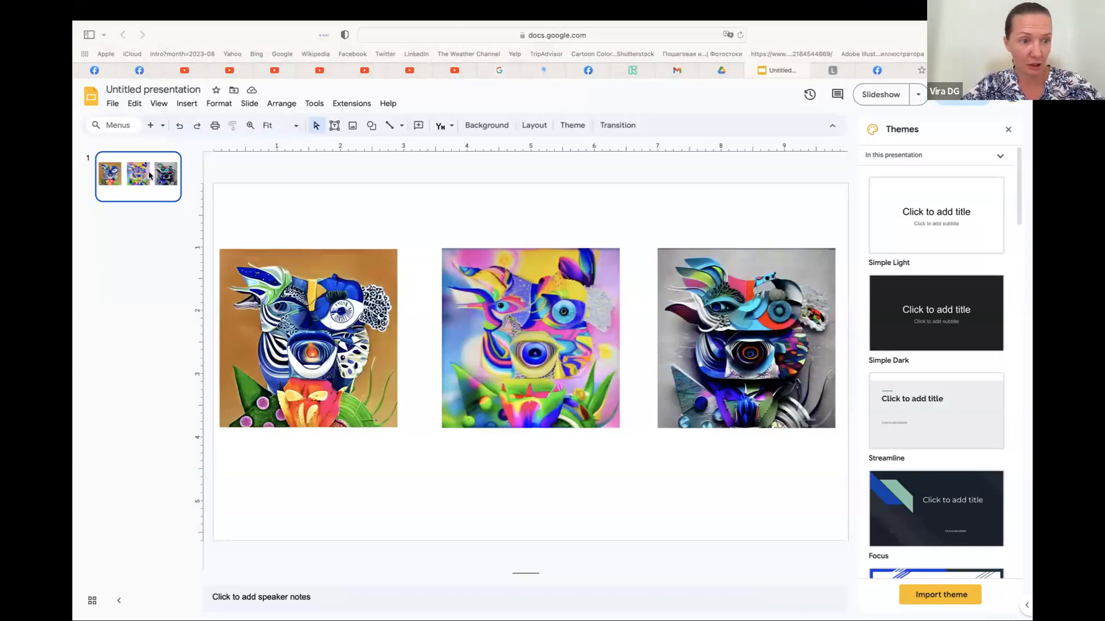
pyautogui.press('super+d')
pyautogui.click(317, 297)
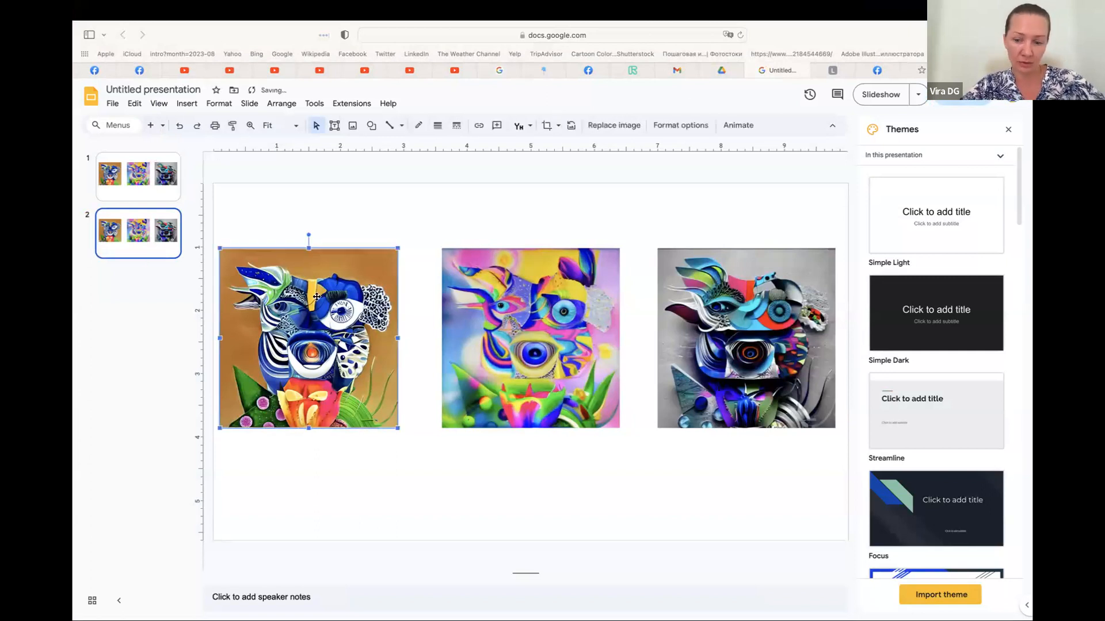
pyautogui.press('Delete')
pyautogui.click(461, 321)
pyautogui.press('Delete')
pyautogui.click(779, 332)
pyautogui.press('Delete')
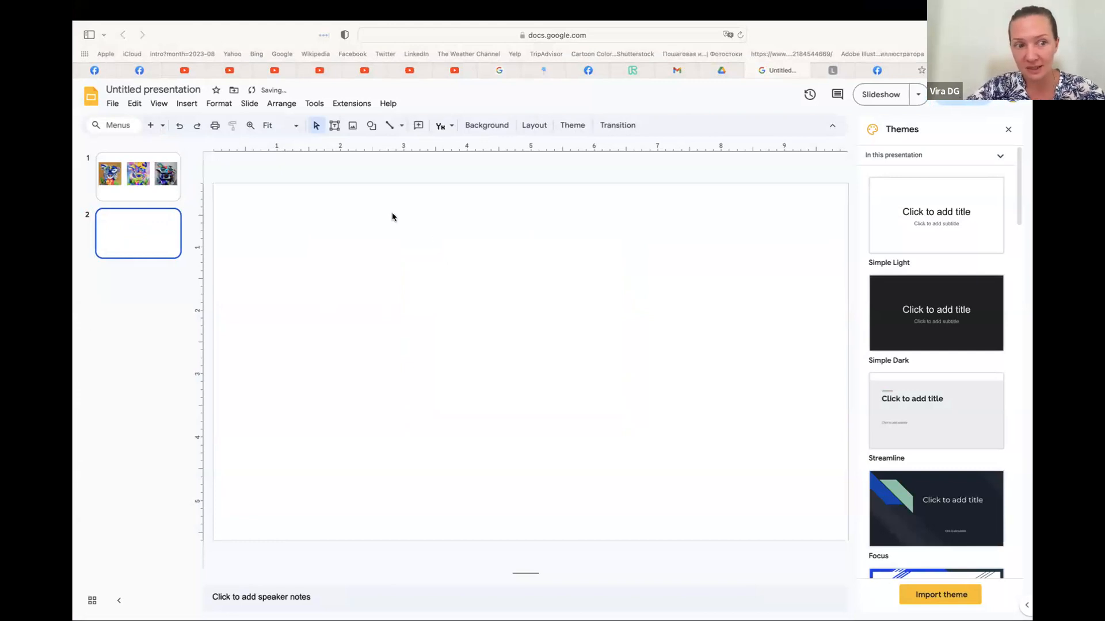
# Insert the image tiny_cc_TEST4.png from the computer's Downloads folder on the empty second slide and shift it toward the middle
pyautogui.click(187, 104)
pyautogui.moveTo(195, 123)
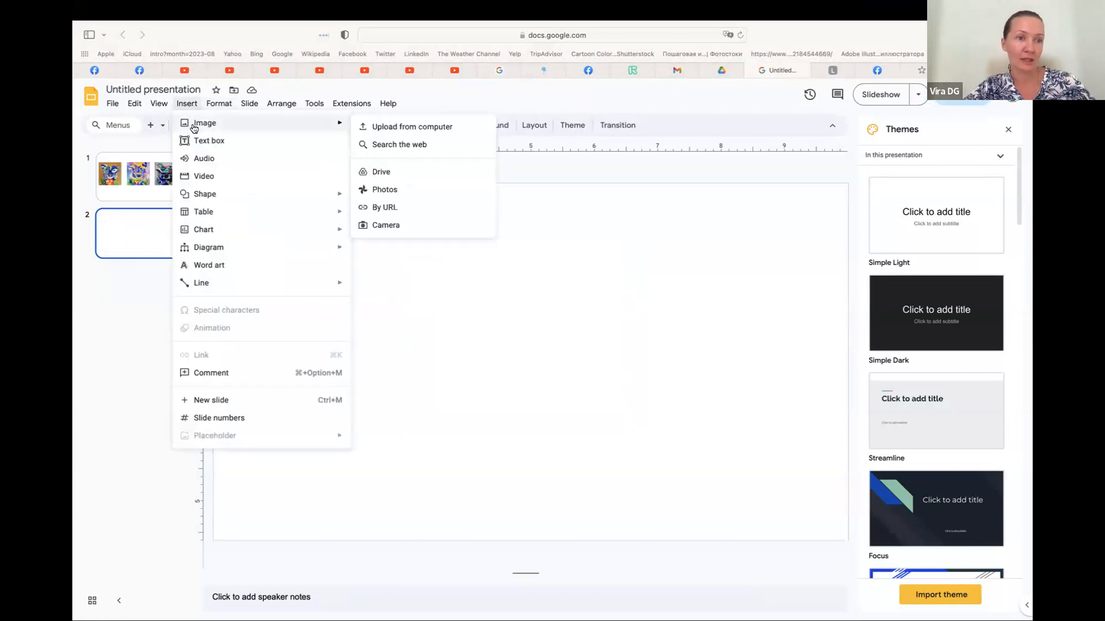
pyautogui.click(379, 128)
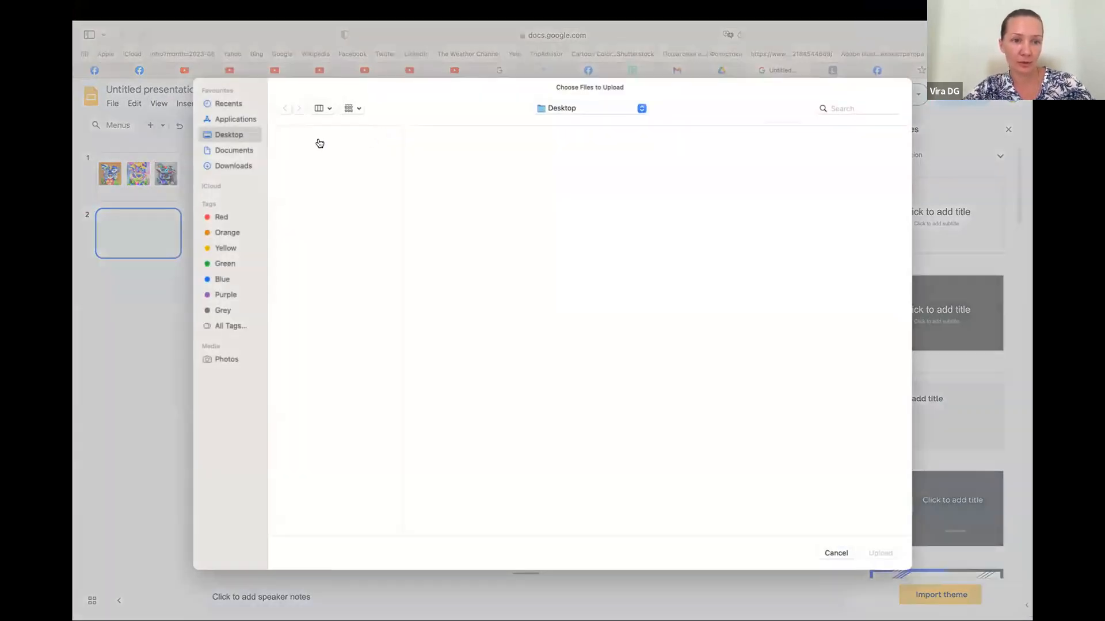
pyautogui.click(235, 153)
pyautogui.scroll(-15, 348, 366)
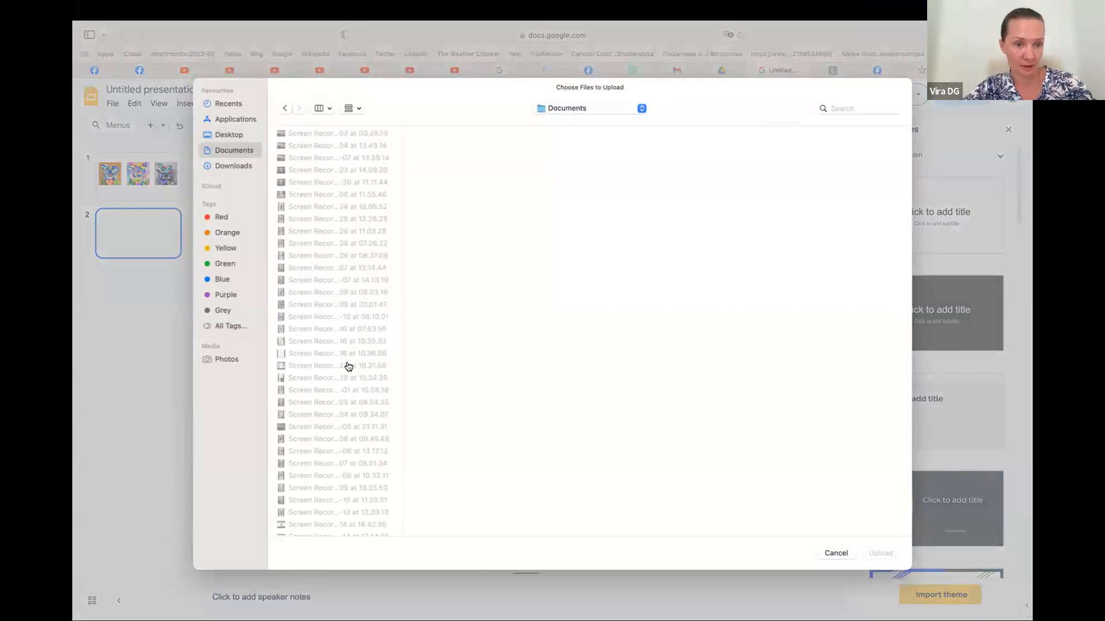
pyautogui.scroll(-10, 348, 366)
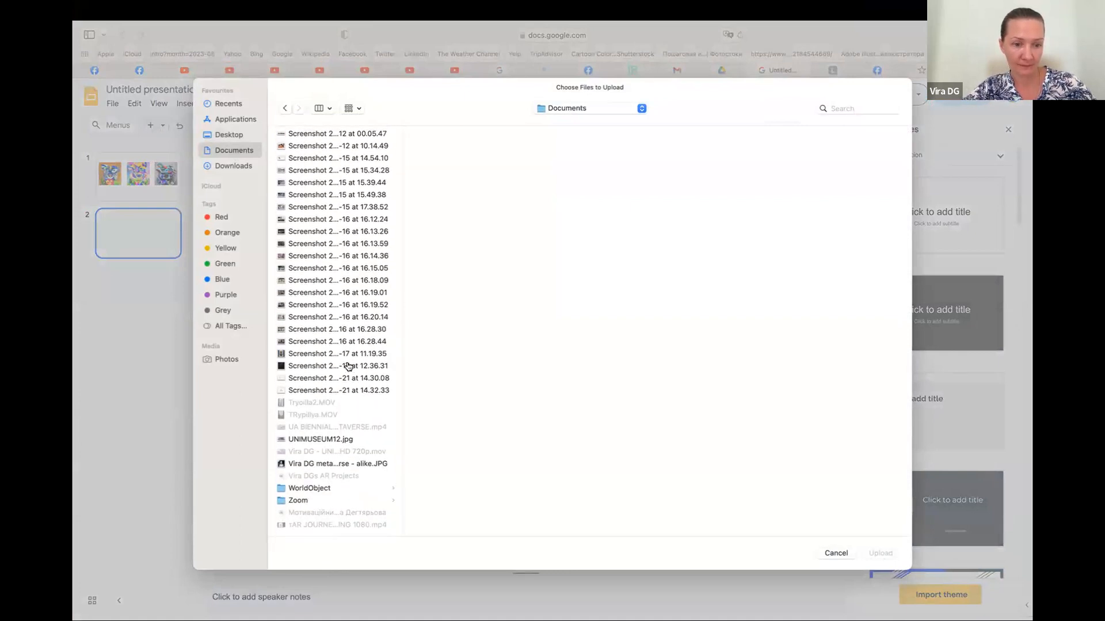
pyautogui.click(325, 109)
pyautogui.click(332, 155)
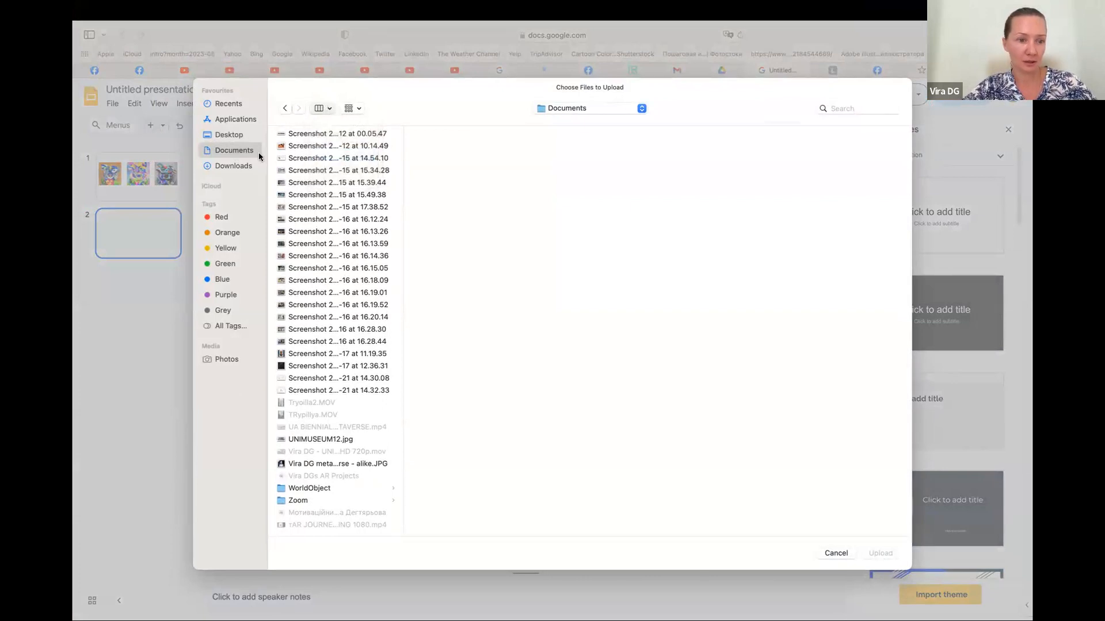
pyautogui.click(233, 165)
pyautogui.scroll(-5, 514, 377)
pyautogui.scroll(3, 514, 376)
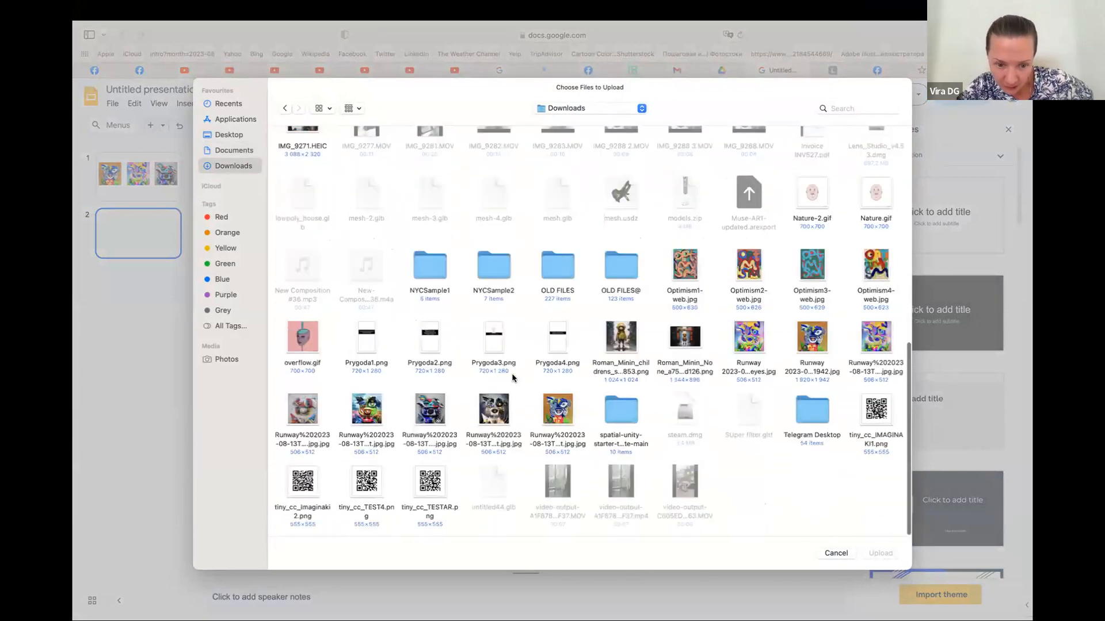
pyautogui.click(374, 486)
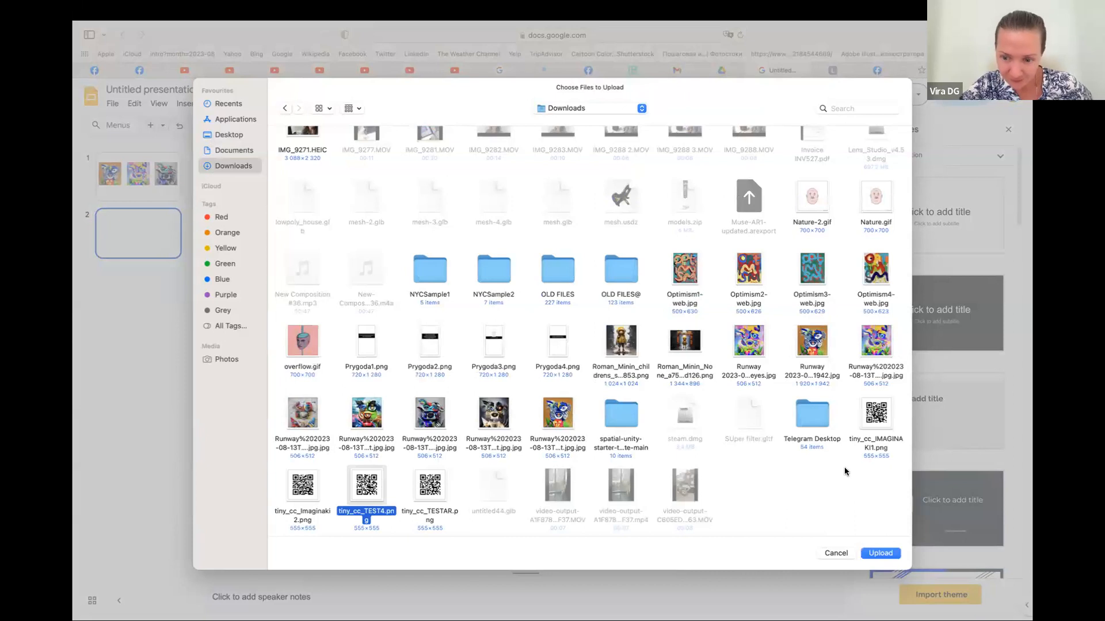
pyautogui.click(880, 554)
pyautogui.moveTo(405, 294); pyautogui.dragTo(499, 308)
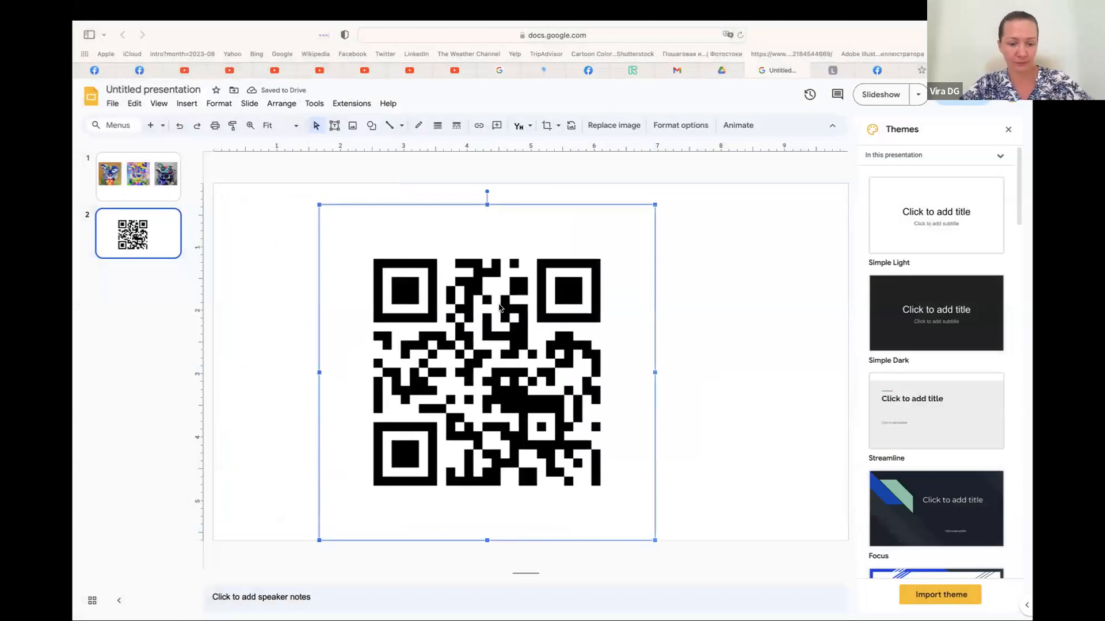
# Paste a copy of the QR code on the first slide, shrink it to about a third and place it below the pictures
pyautogui.click(138, 176)
pyautogui.hotkey('ctrl', 'v')
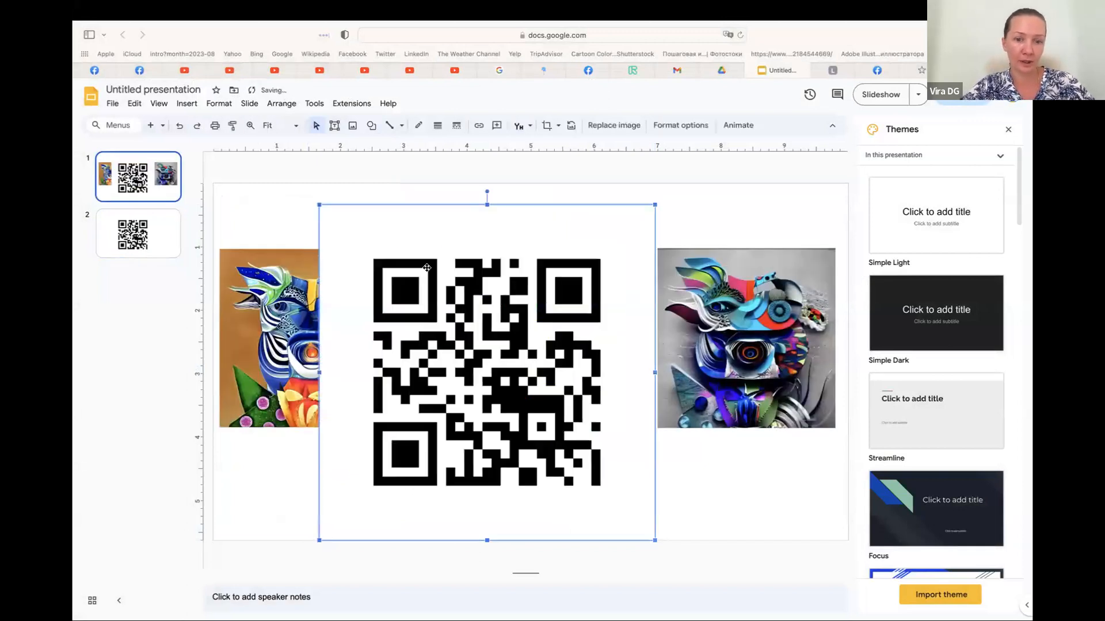
pyautogui.moveTo(319, 204); pyautogui.dragTo(535, 421)
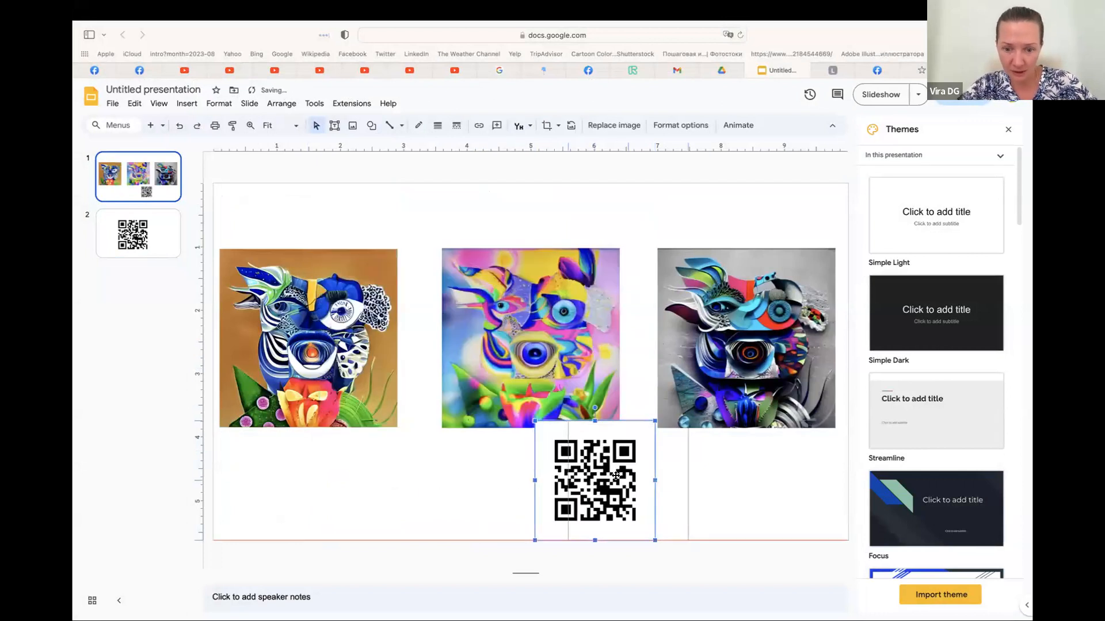
pyautogui.moveTo(615, 476); pyautogui.dragTo(649, 475)
# Move the three pictures together toward the upper edge of the first slide and adjust the QR code's position in the space below them
pyautogui.moveTo(336, 223); pyautogui.dragTo(771, 358)
pyautogui.moveTo(598, 267); pyautogui.dragTo(594, 229)
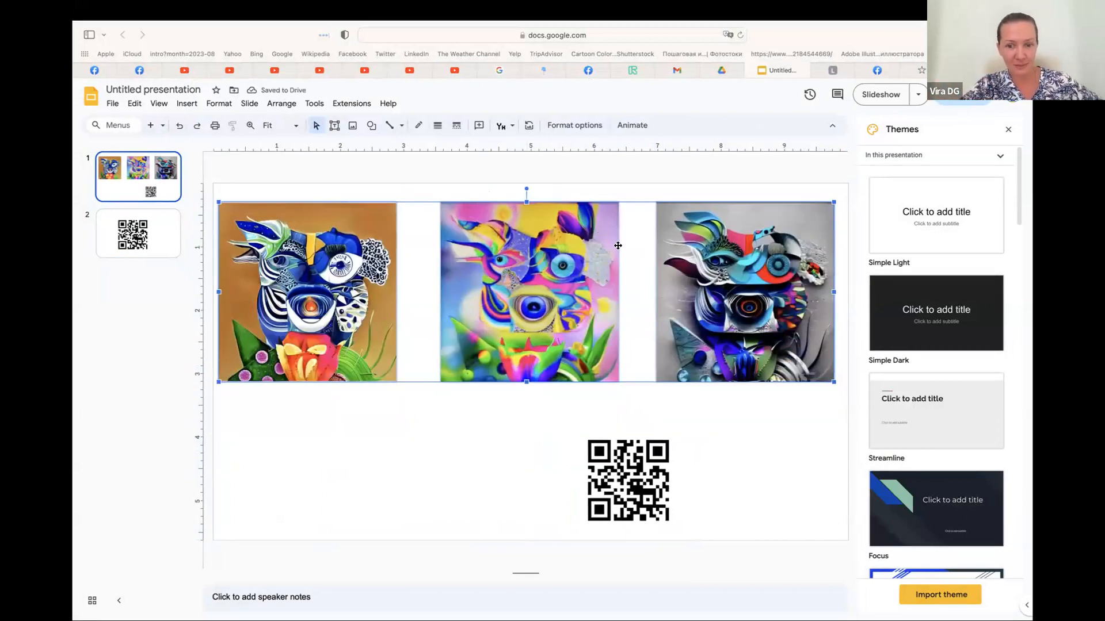
pyautogui.moveTo(642, 470); pyautogui.dragTo(643, 473)
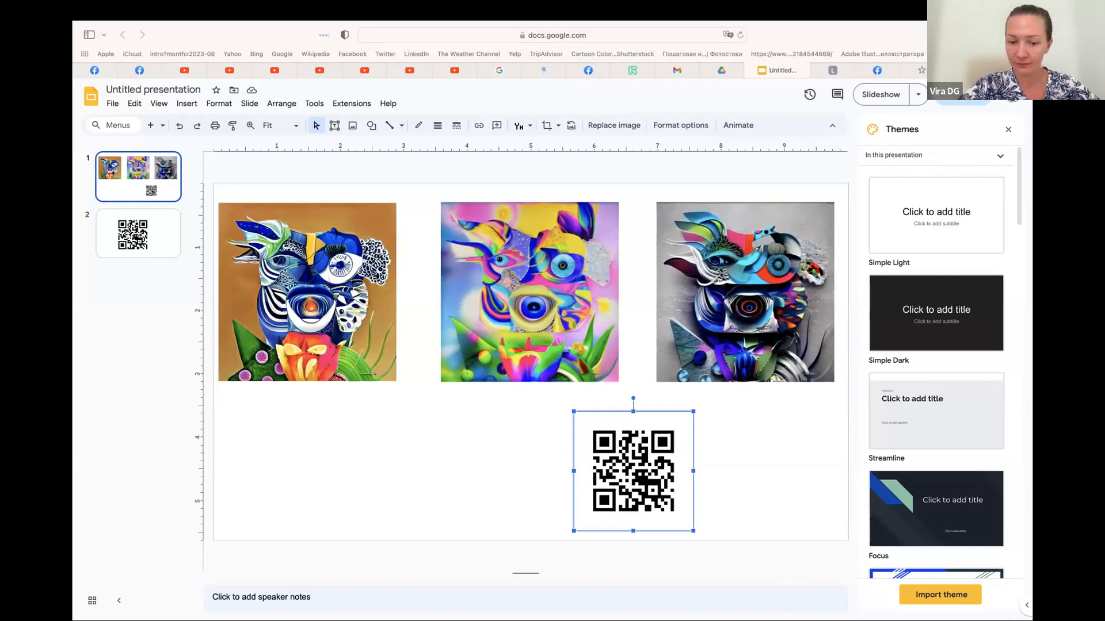
pyautogui.moveTo(353, 5)
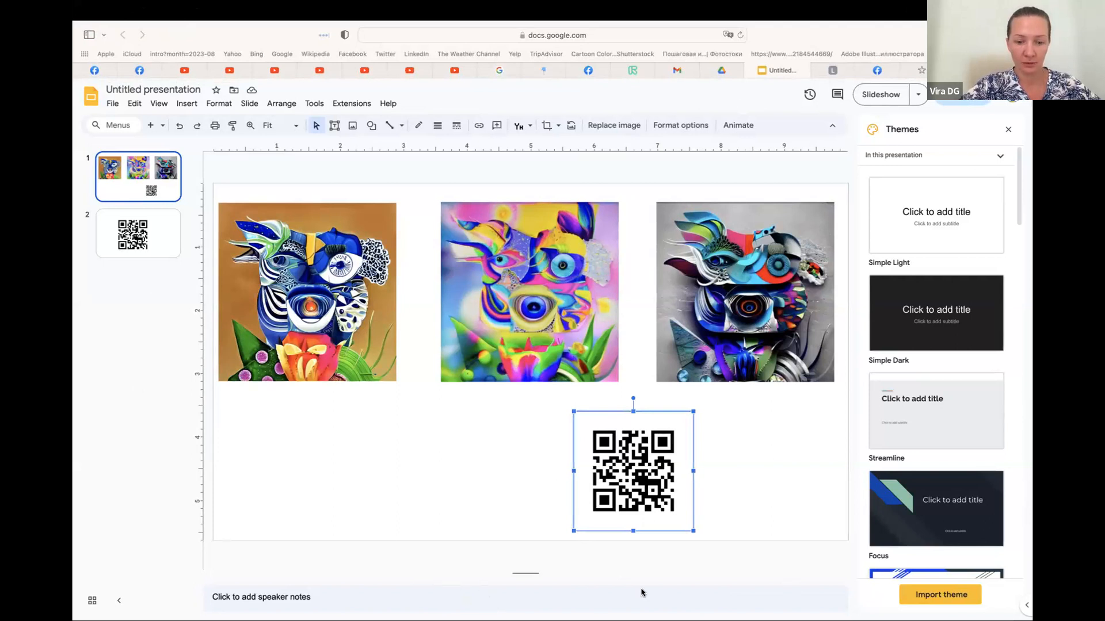
pyautogui.moveTo(1031, 620)
pyautogui.click(790, 464)
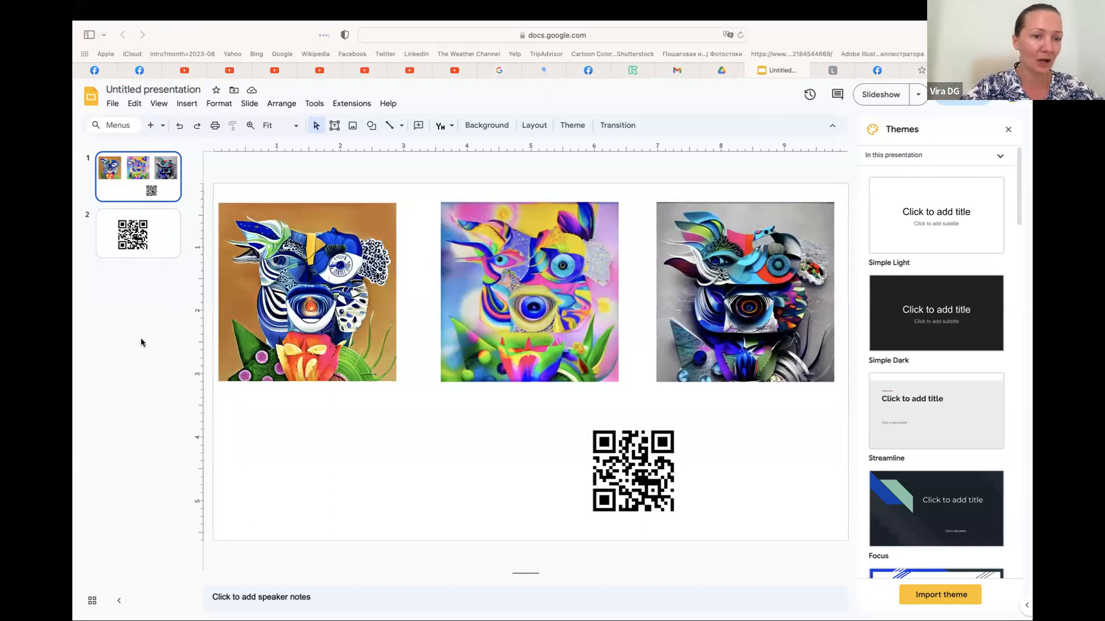
# Switch to Meta Spark Studio and close the open three-tracker project, discarding its unsaved changes
pyautogui.hotkey('ctrl', 'Left')
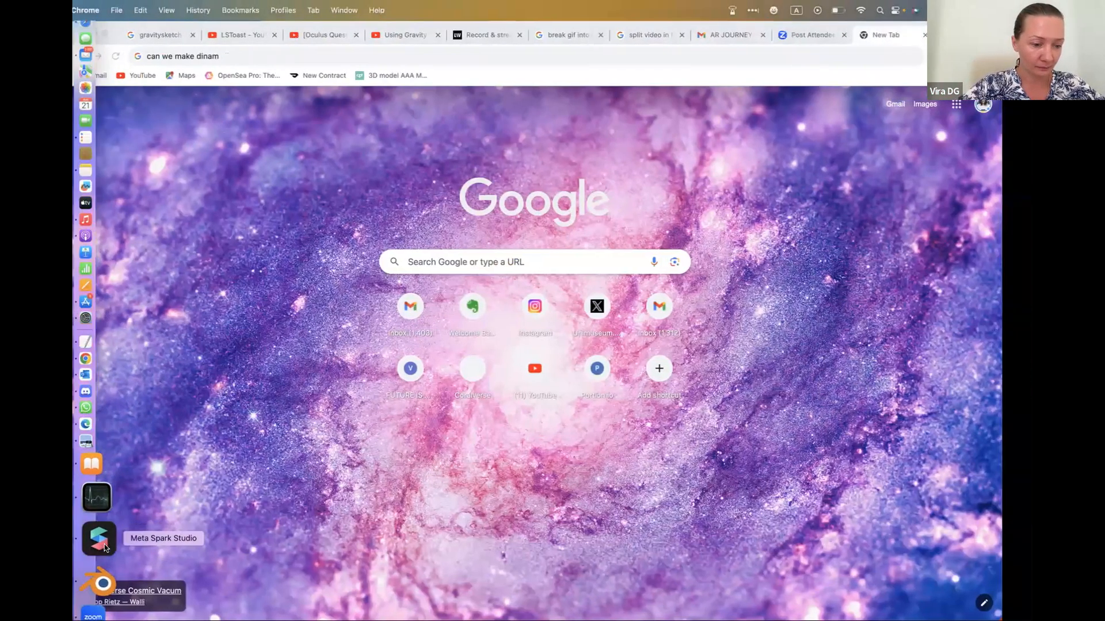
pyautogui.click(105, 544)
pyautogui.click(80, 29)
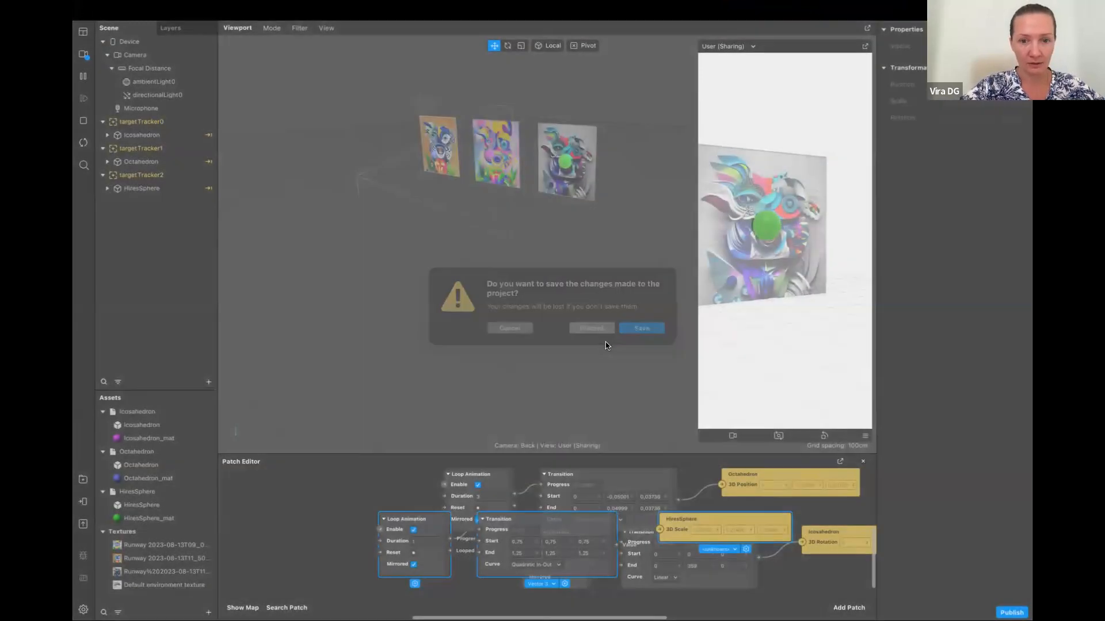
pyautogui.click(604, 343)
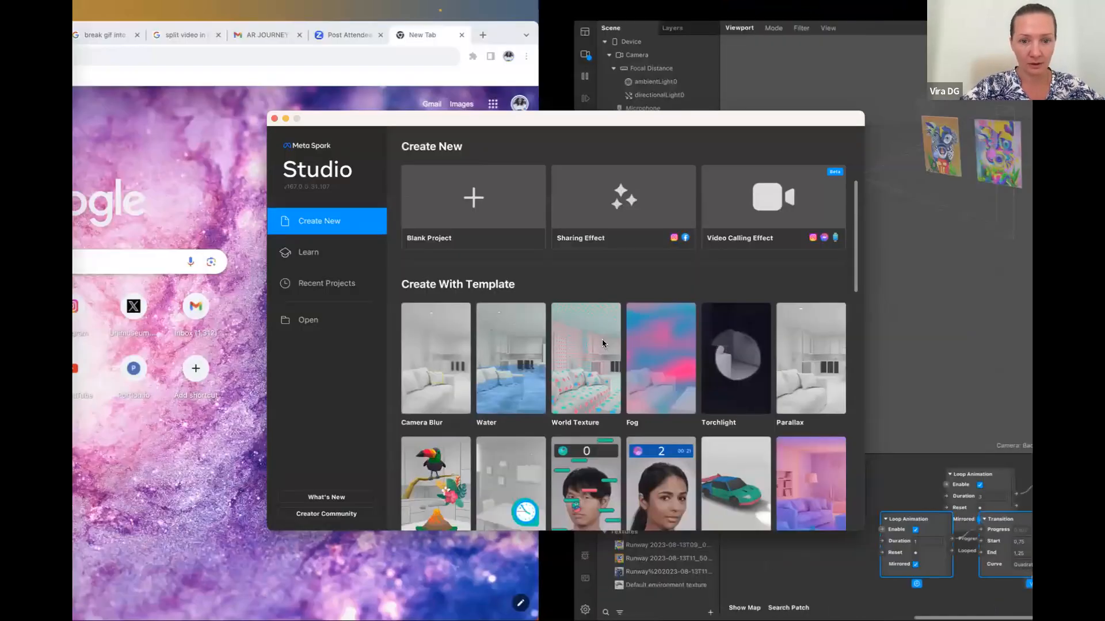
# Create a new blank project and enlarge its window to almost the full screen height
pyautogui.moveTo(352, 118); pyautogui.dragTo(326, 55)
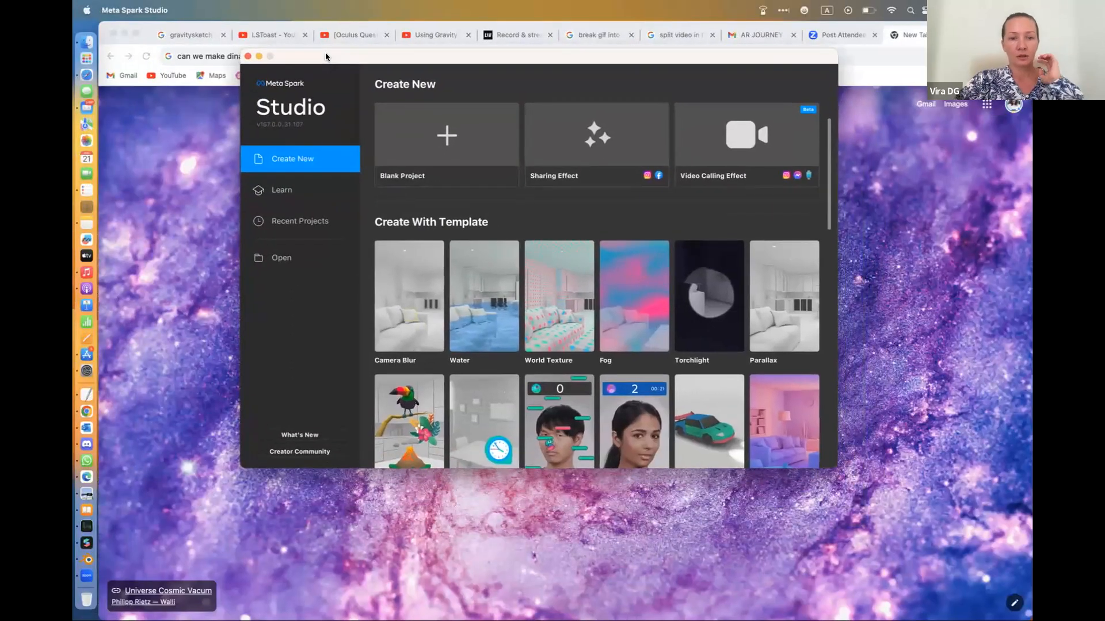
pyautogui.click(475, 133)
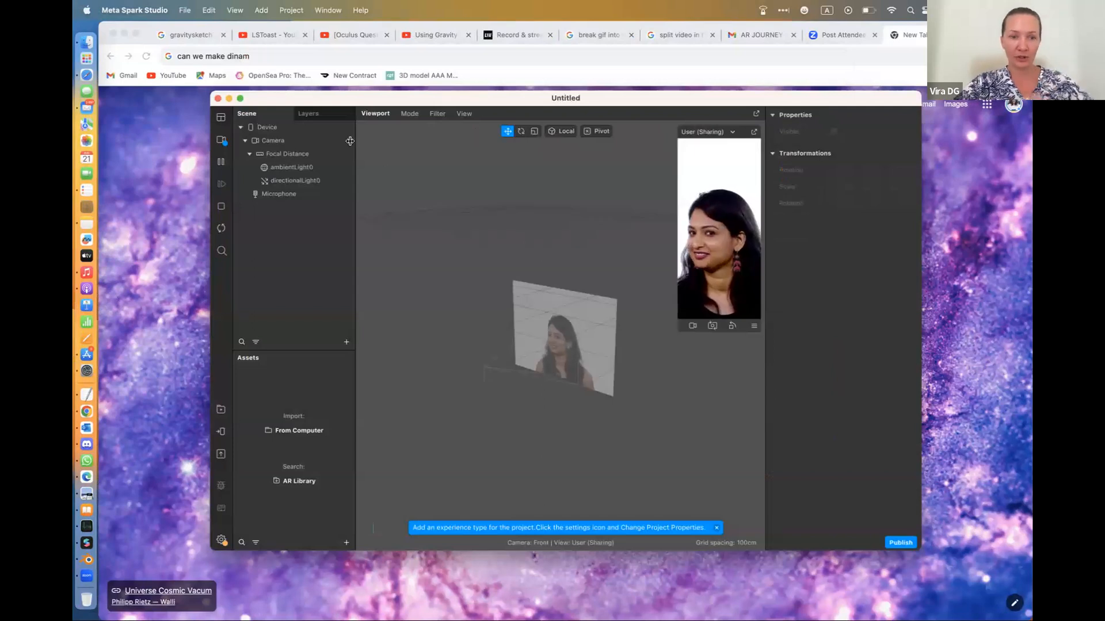
pyautogui.moveTo(278, 95); pyautogui.dragTo(173, 25)
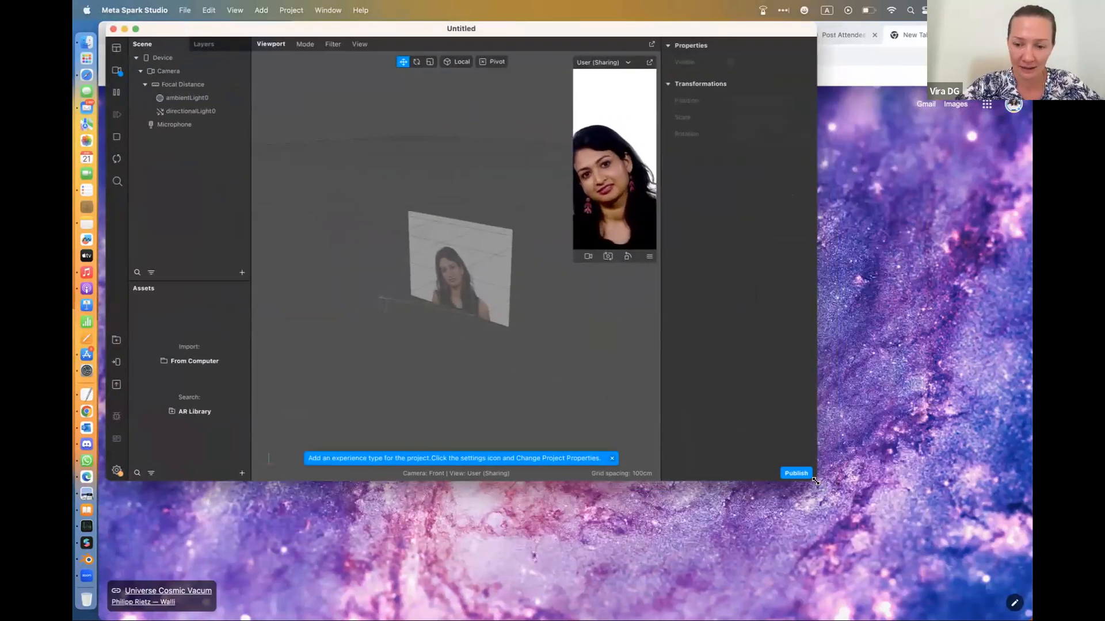
pyautogui.moveTo(816, 481); pyautogui.dragTo(897, 612)
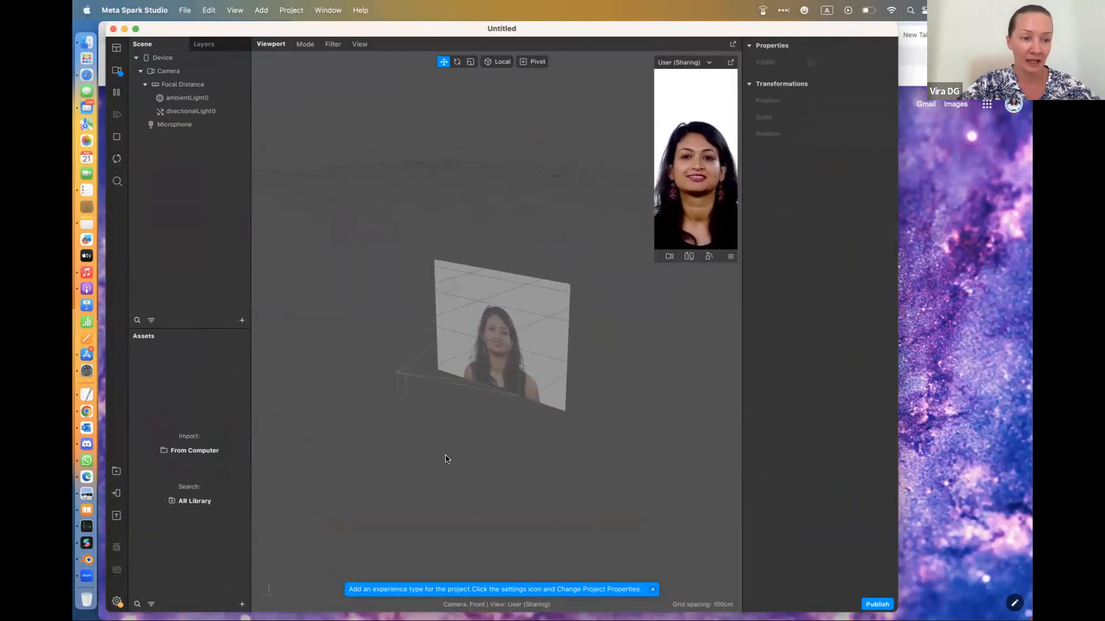
# Add a Target Tracker to the new project's scene
pyautogui.click(242, 321)
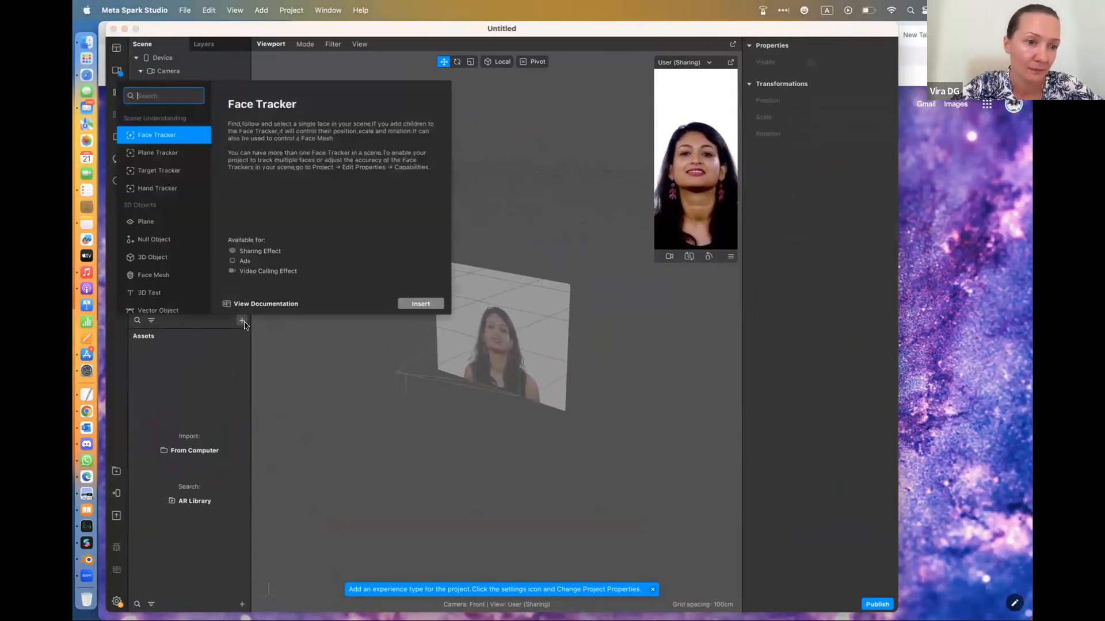
pyautogui.click(198, 179)
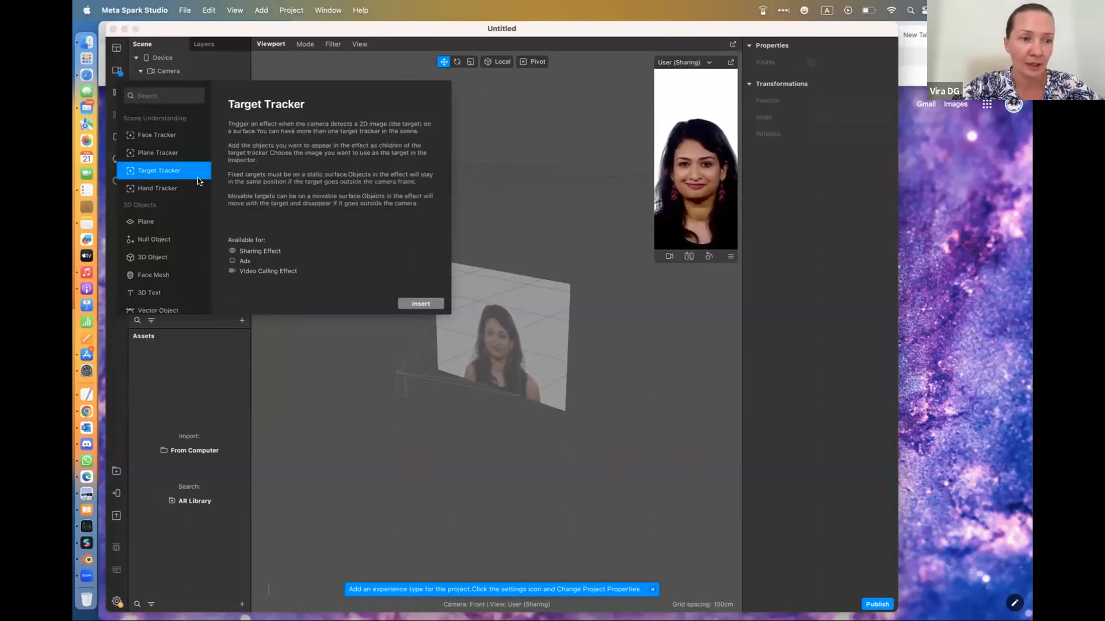
pyautogui.click(420, 304)
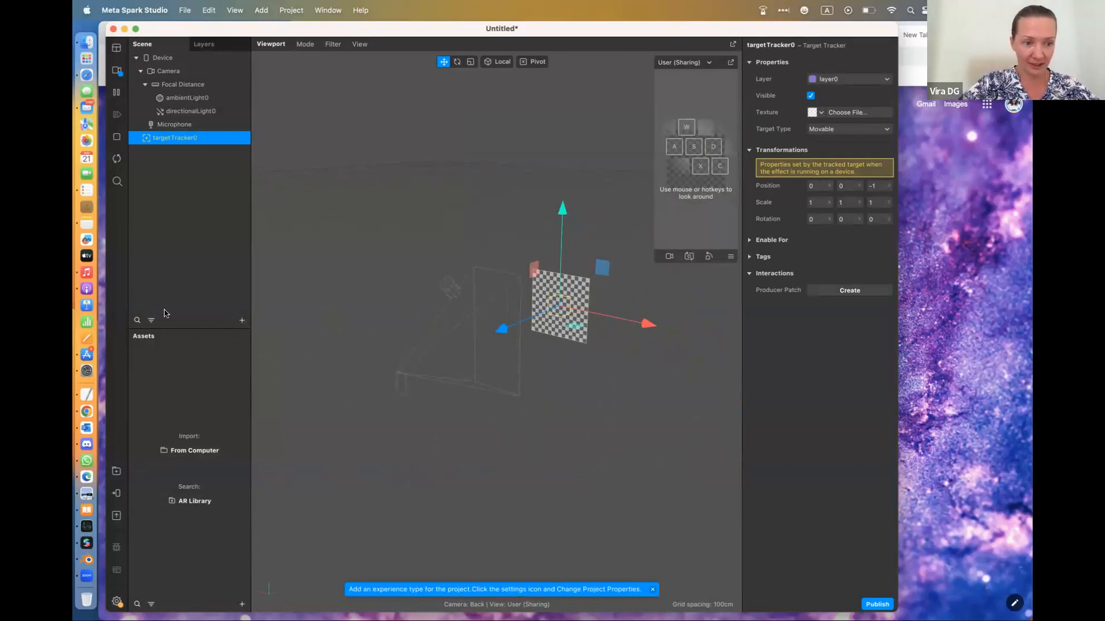
# Import the Runway unicorn picture whose file name ends in "eyes.jpg" from the Downloads folder as a texture, keeping its name
pyautogui.click(241, 604)
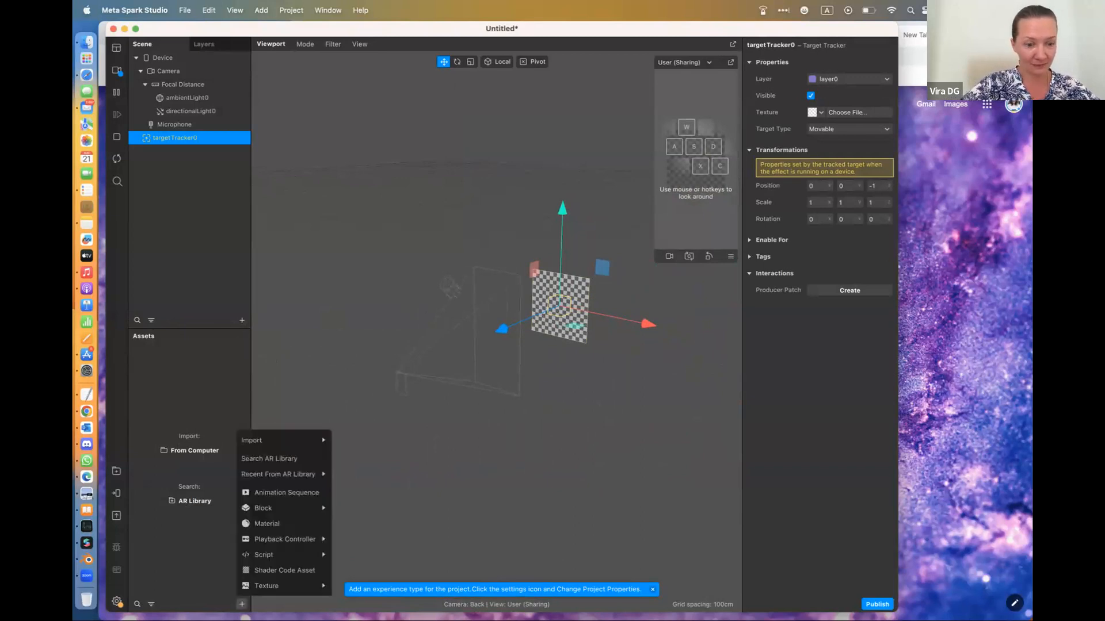
pyautogui.moveTo(313, 446)
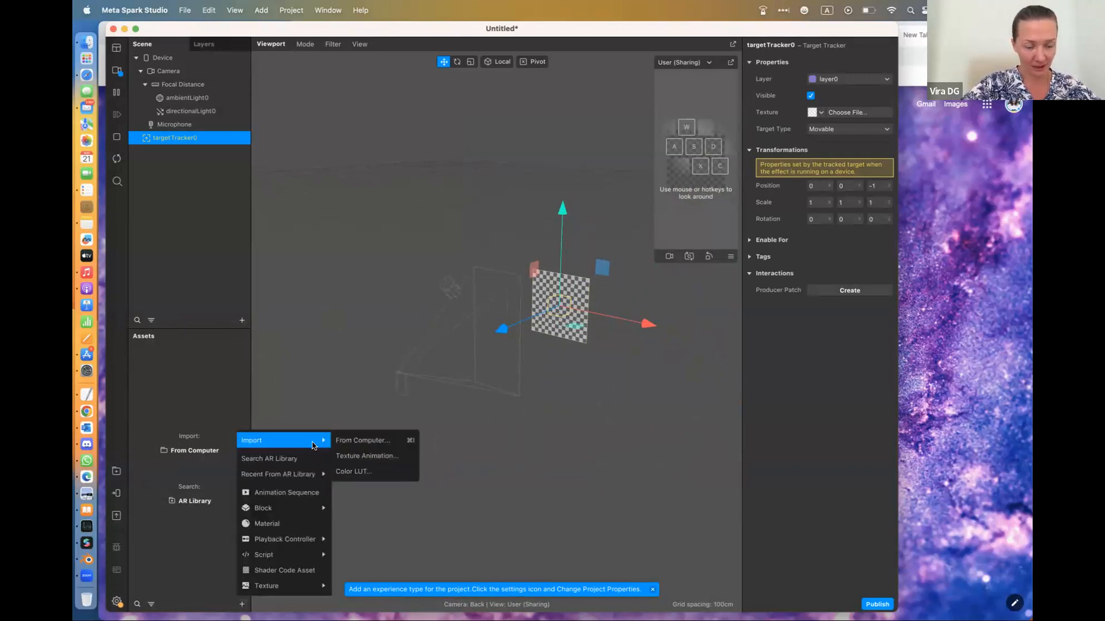
pyautogui.click(350, 440)
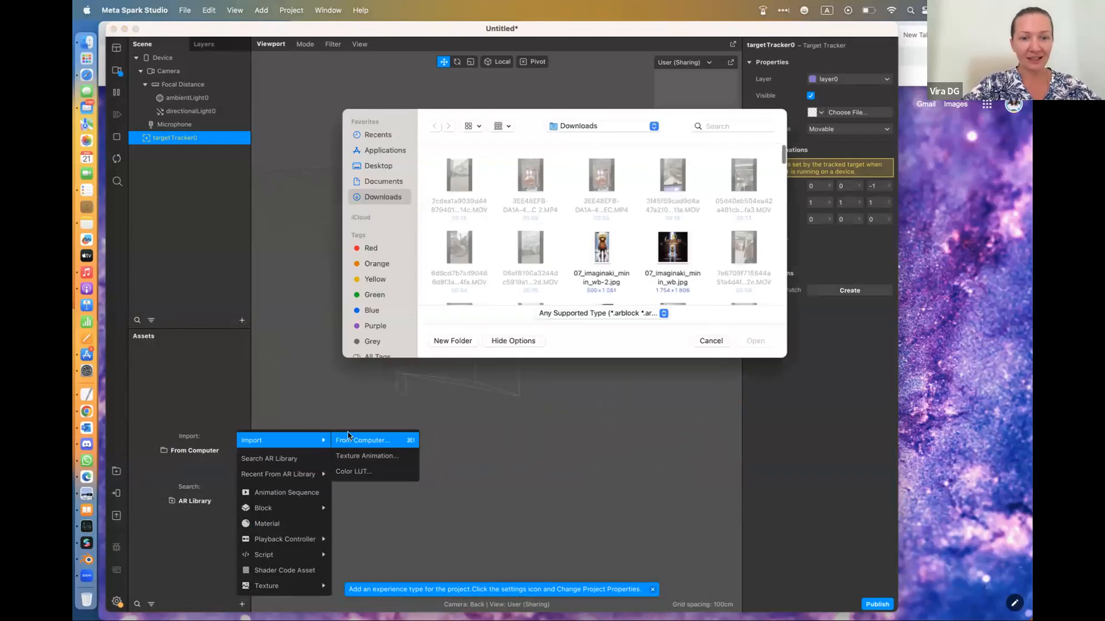
pyautogui.scroll(-10, 533, 265)
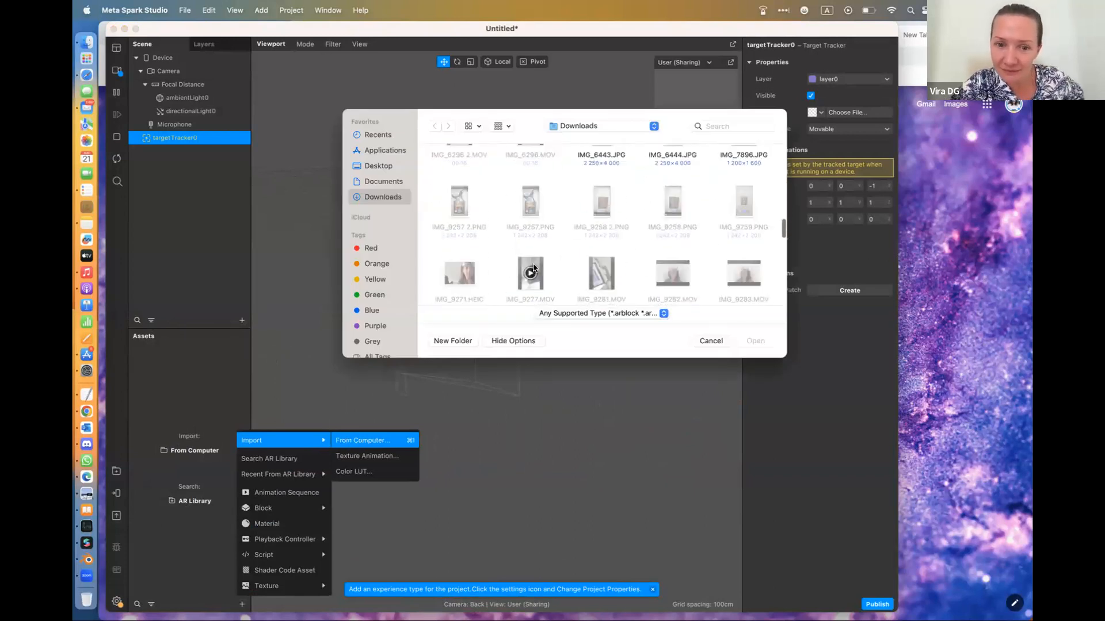
pyautogui.scroll(-10, 534, 266)
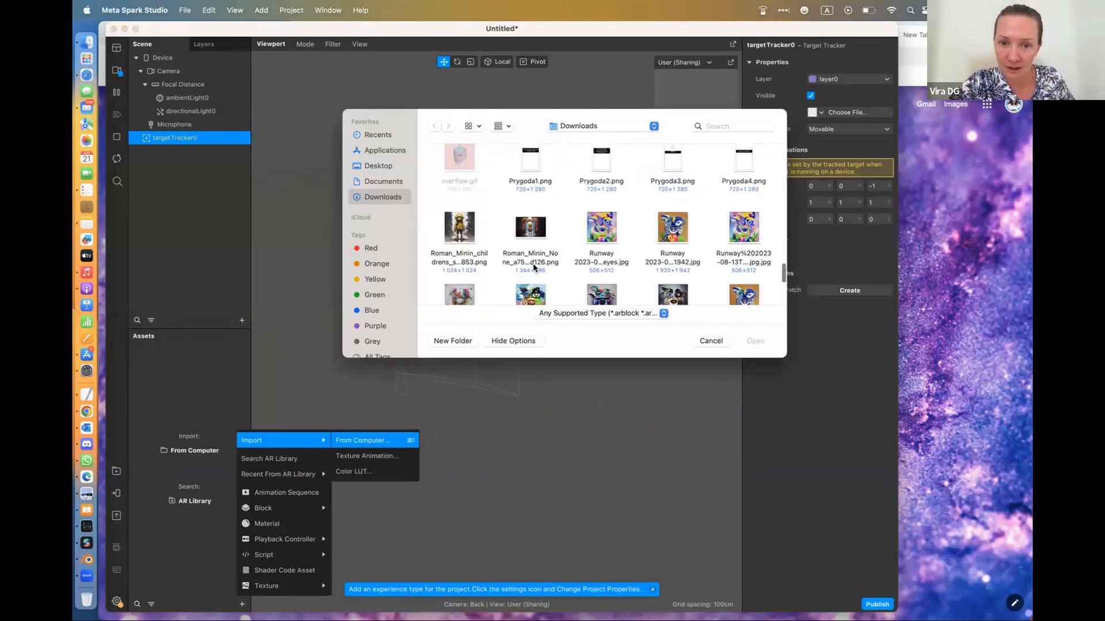
pyautogui.click(606, 241)
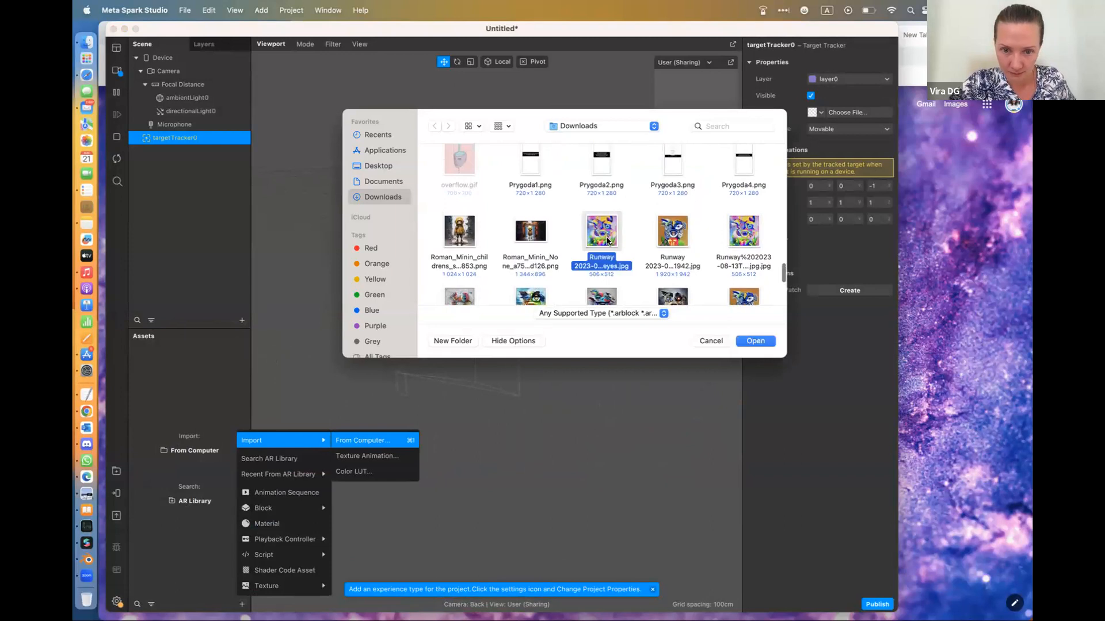
pyautogui.click(764, 343)
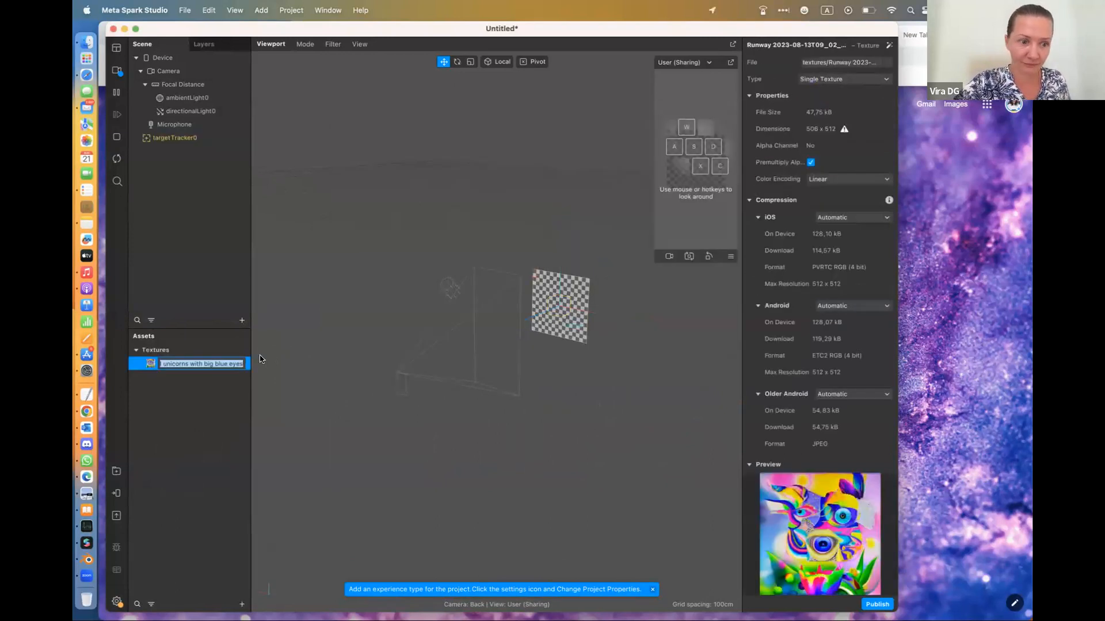
pyautogui.click(155, 390)
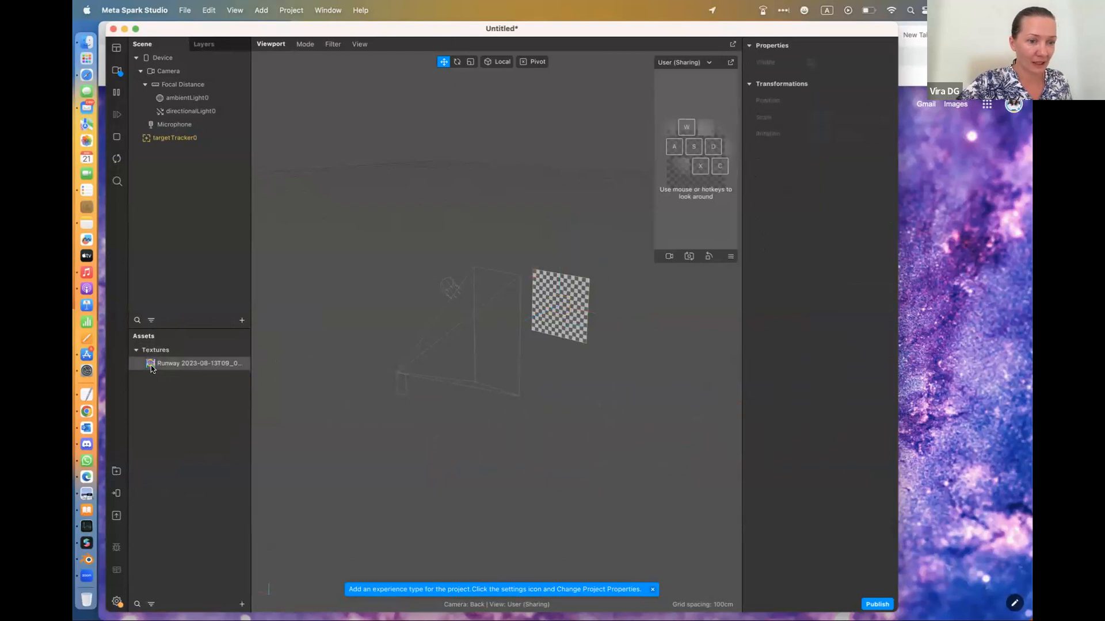
pyautogui.moveTo(153, 369); pyautogui.dragTo(198, 139)
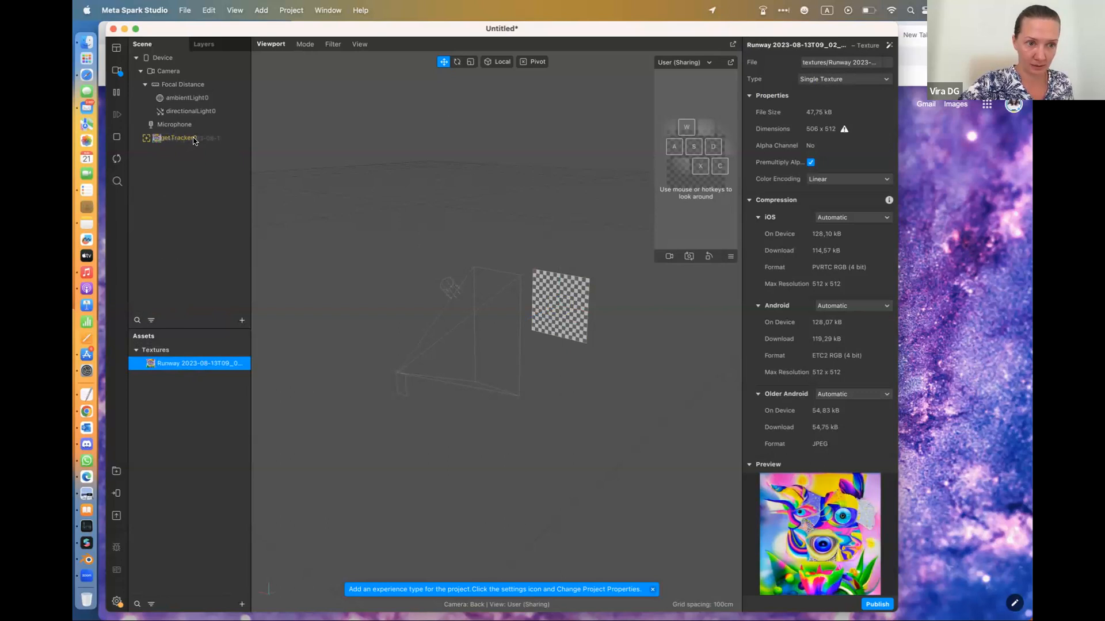
pyautogui.moveTo(154, 364); pyautogui.dragTo(152, 364)
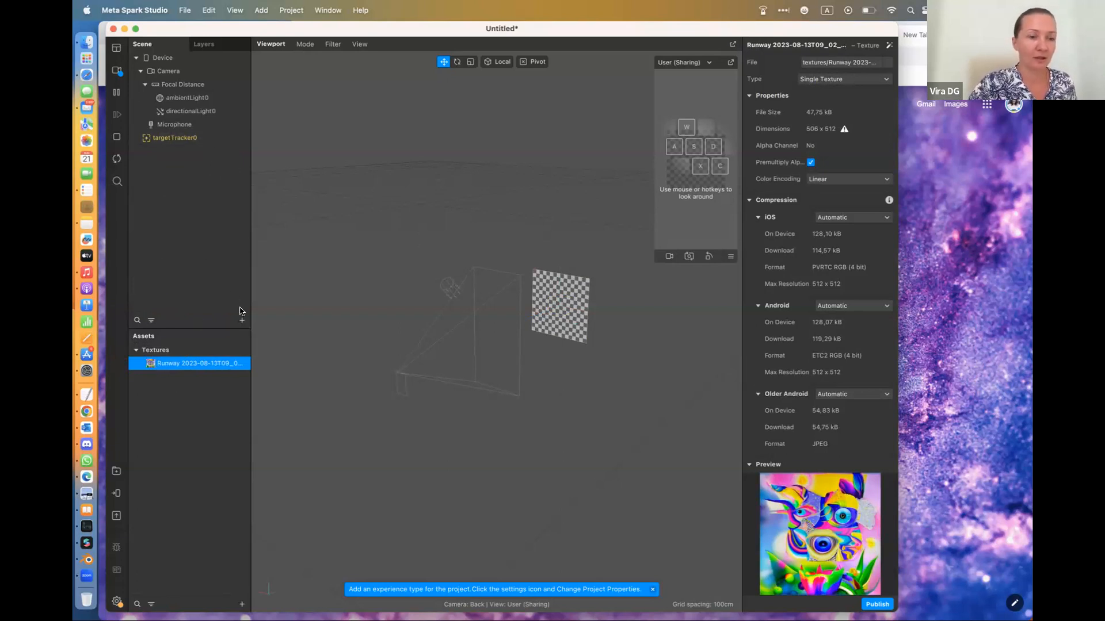
pyautogui.click(242, 319)
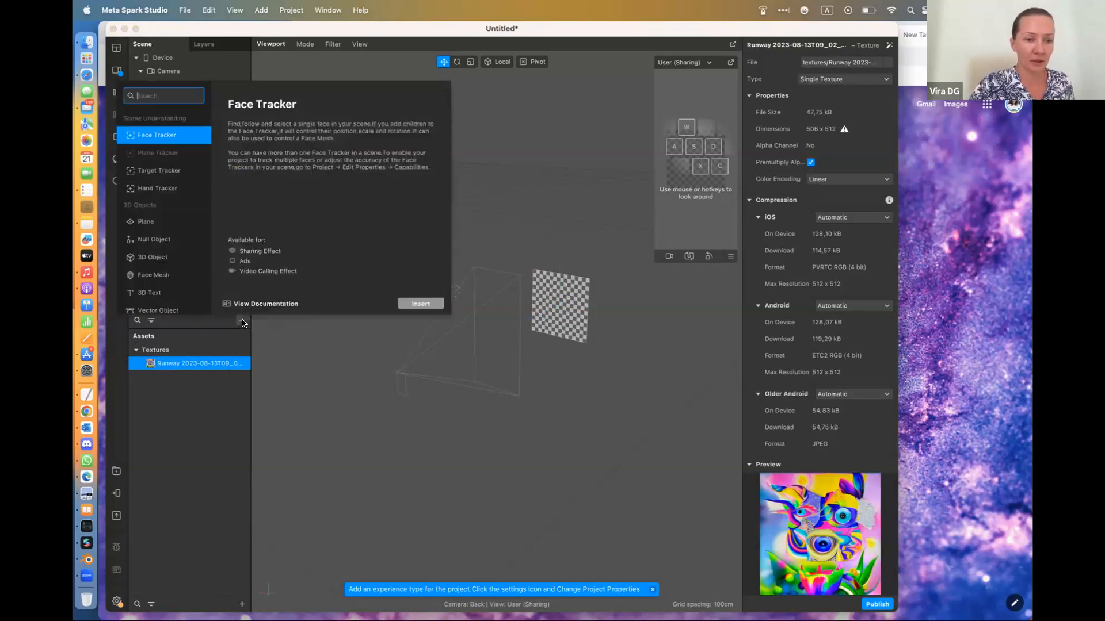
pyautogui.click(162, 227)
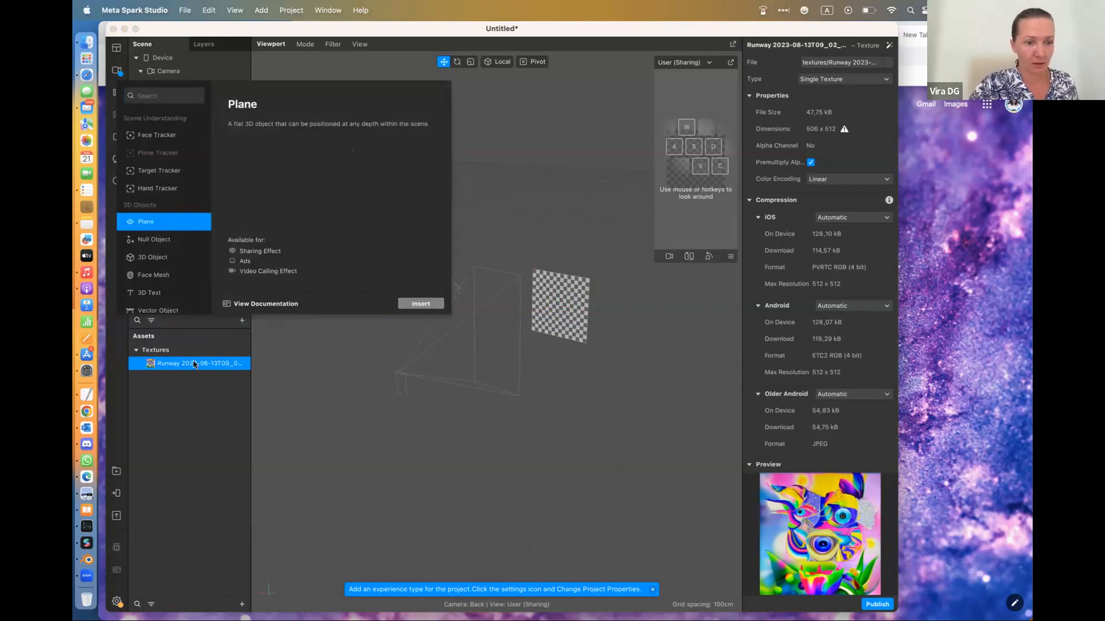
pyautogui.click(364, 344)
# Assign the imported Runway unicorn picture as the target tracker's texture
pyautogui.click(155, 138)
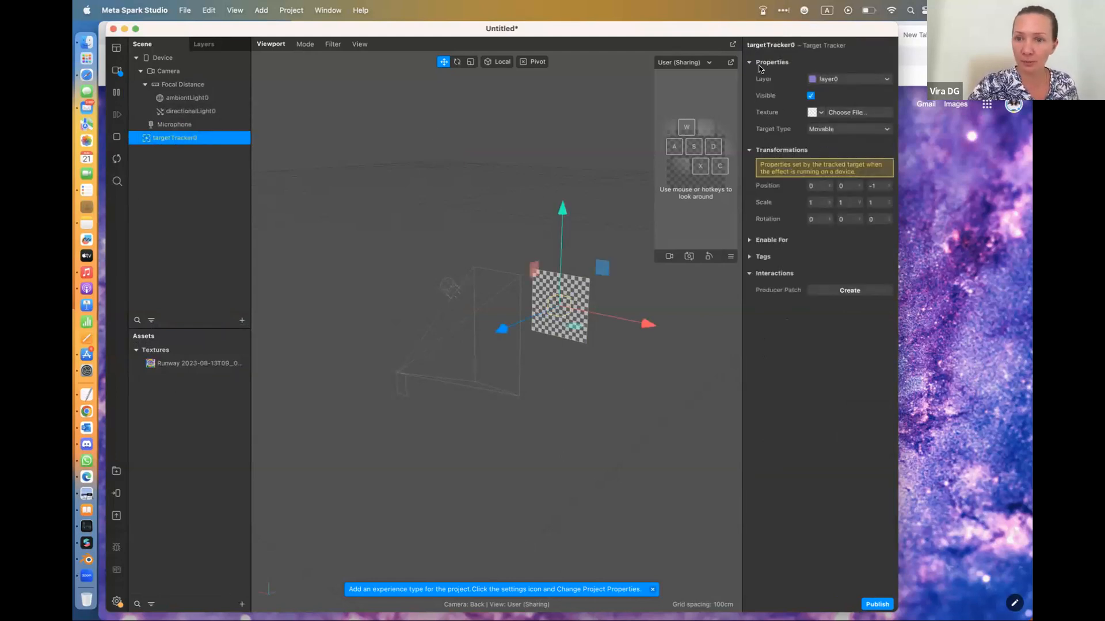
pyautogui.click(826, 114)
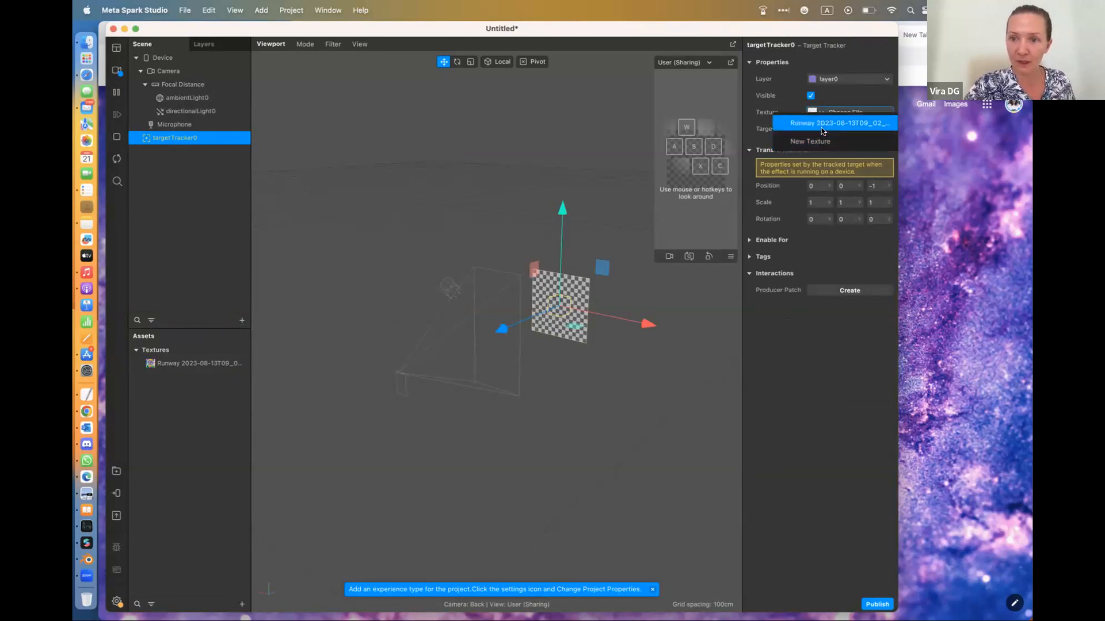
pyautogui.click(822, 124)
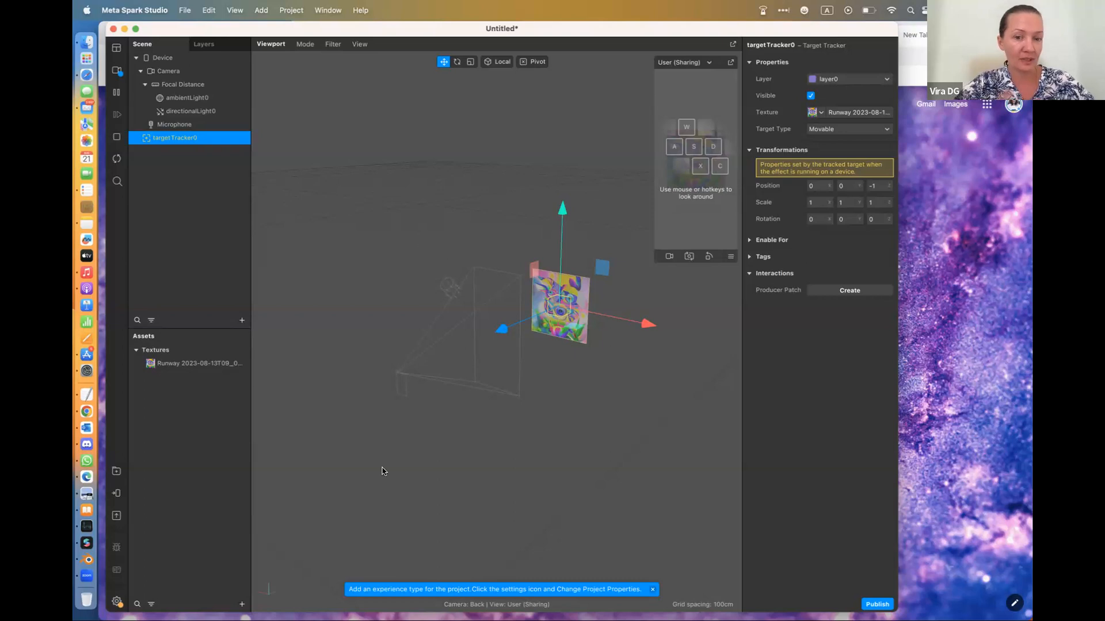
# Switch to Safari and open the Runway website in a new tab
pyautogui.click(96, 75)
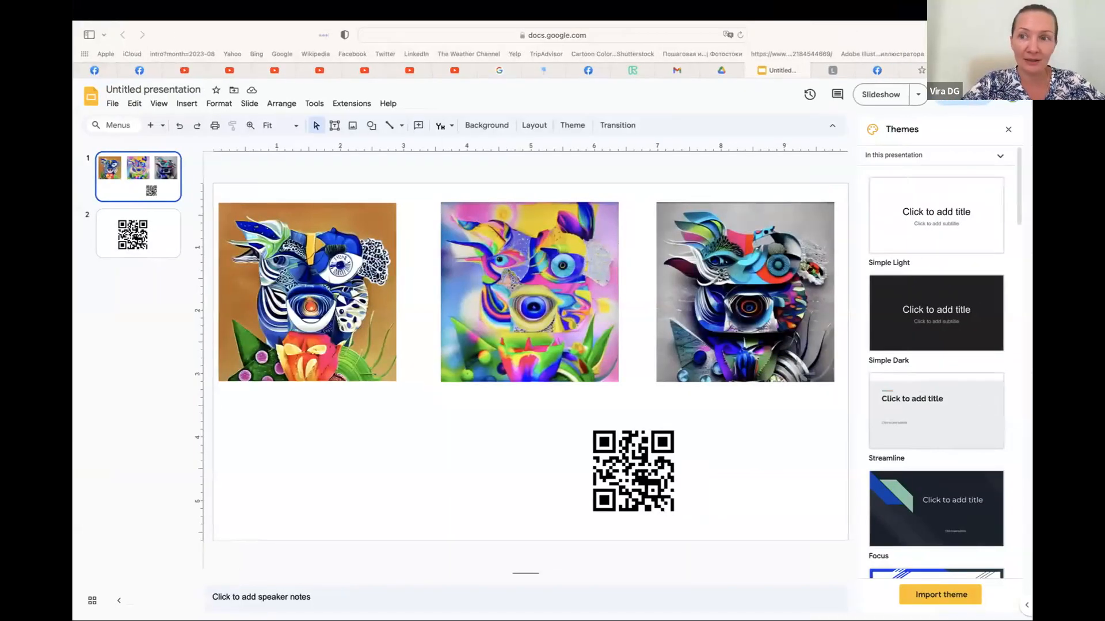
pyautogui.press('super+t')
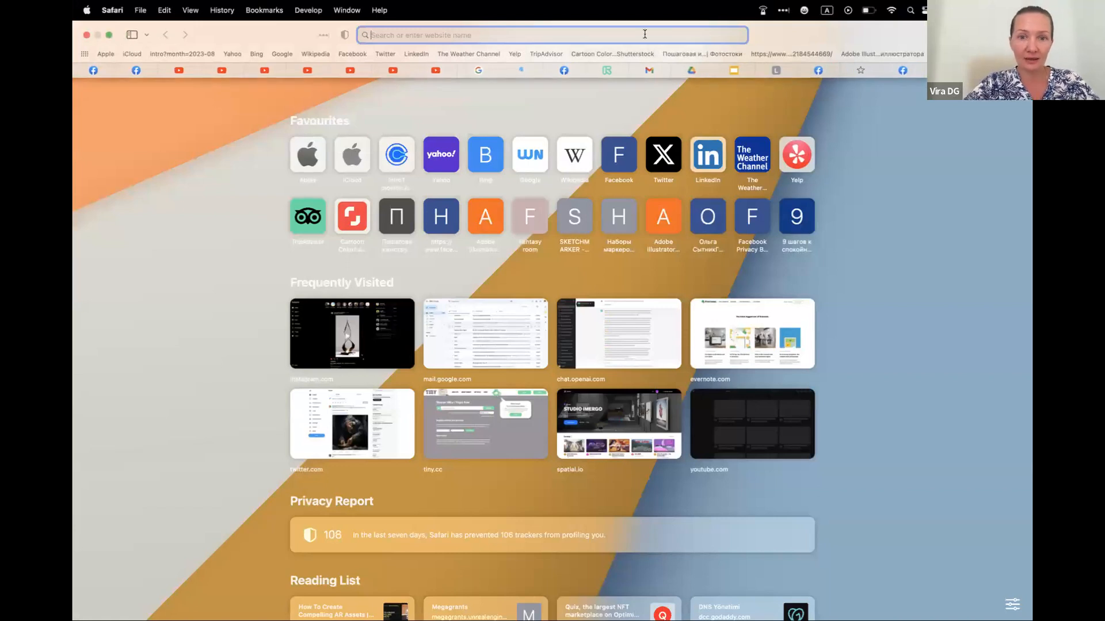
pyautogui.write('runwayml.com')
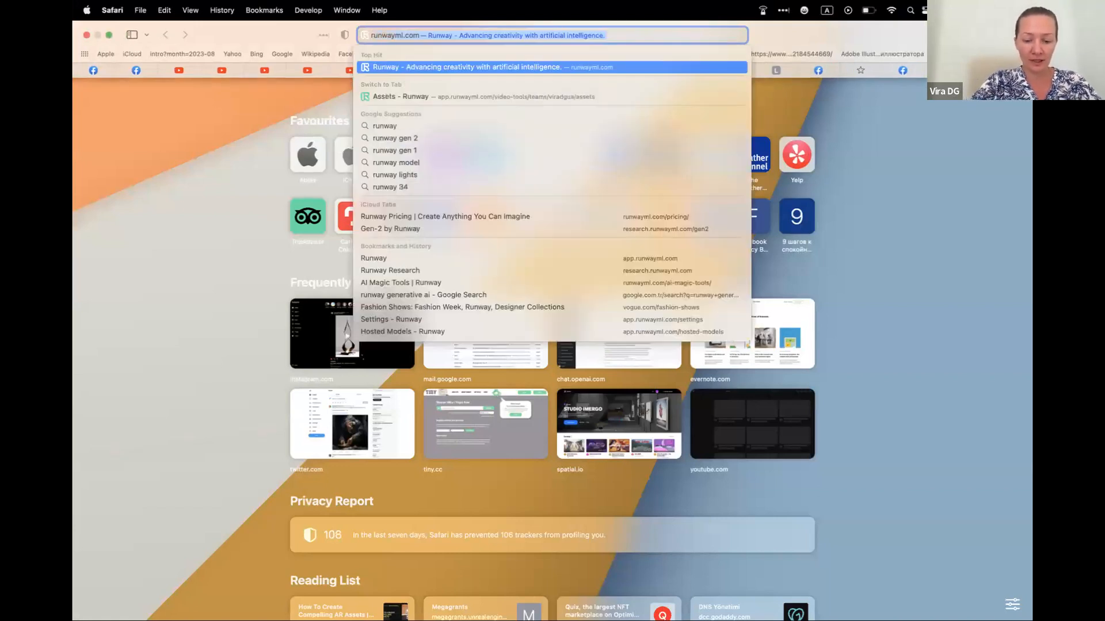
pyautogui.press('Return')
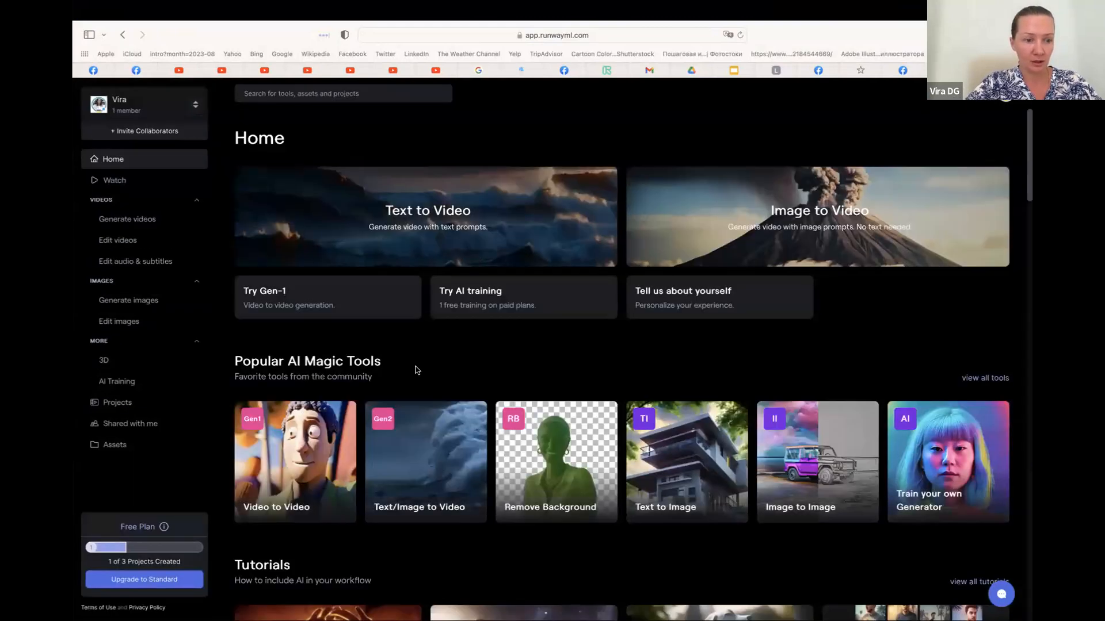
# Browse the Runway assets and view the orange-background Image to Image picture stamped 2023-08-13T11:53:59
pyautogui.click(115, 445)
pyautogui.scroll(-15, 377, 480)
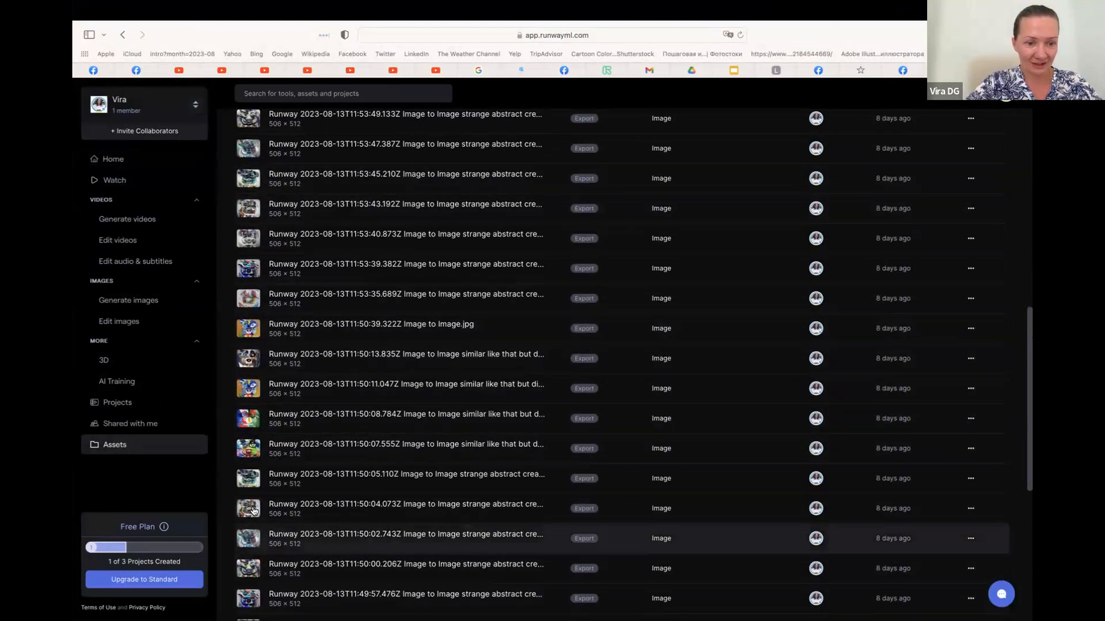
pyautogui.scroll(2, 254, 121)
pyautogui.scroll(10, 255, 121)
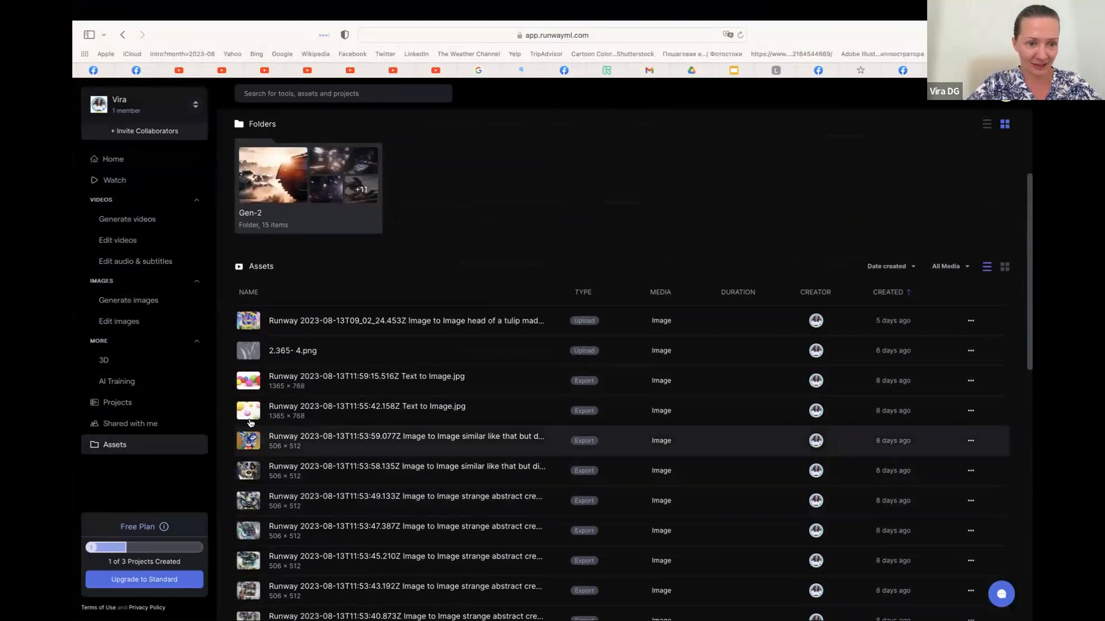
pyautogui.click(250, 447)
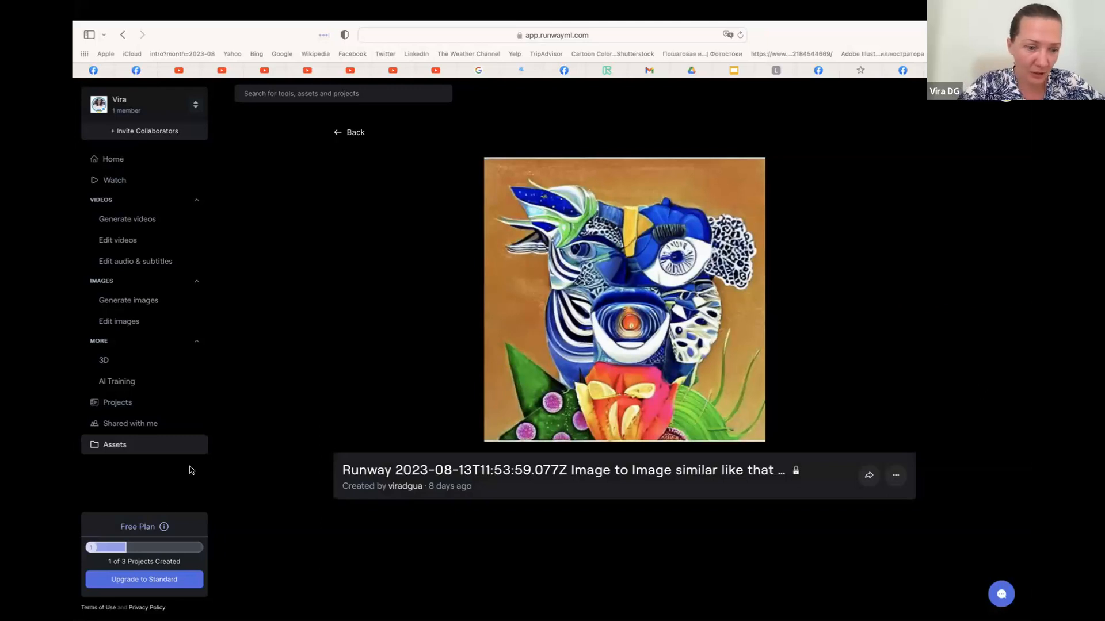
# Compare the picture with the tracker's target in Meta Spark Studio, and look through the other generated variations in the Runway assets
pyautogui.hotkey('ctrl', 'Left')
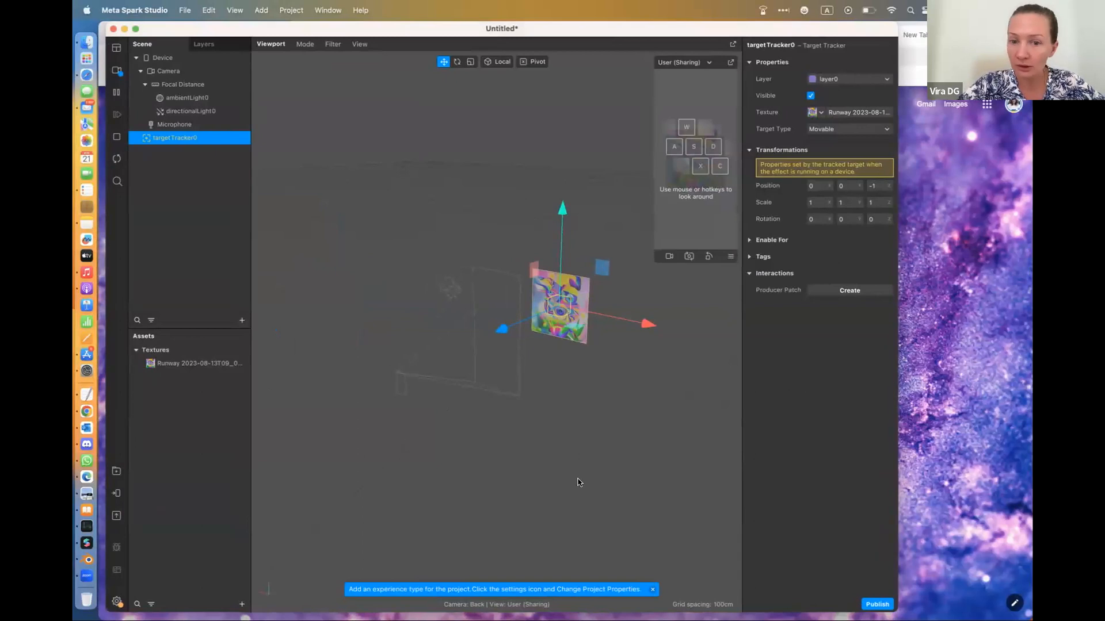
pyautogui.hotkey('ctrl', 'Right')
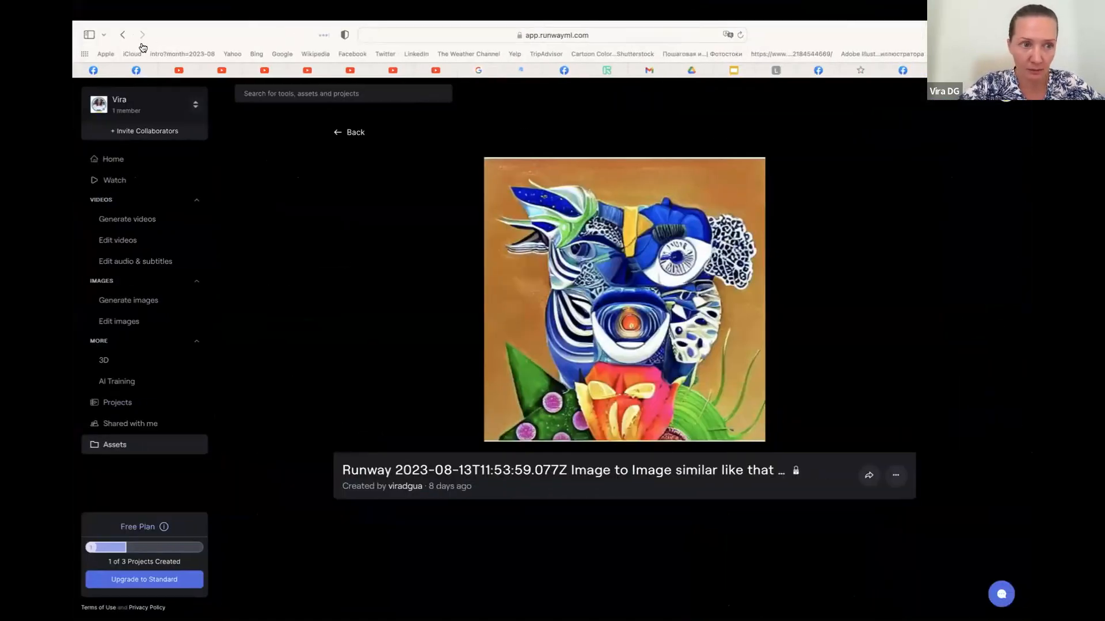
pyautogui.click(123, 35)
pyautogui.scroll(-1, 468, 437)
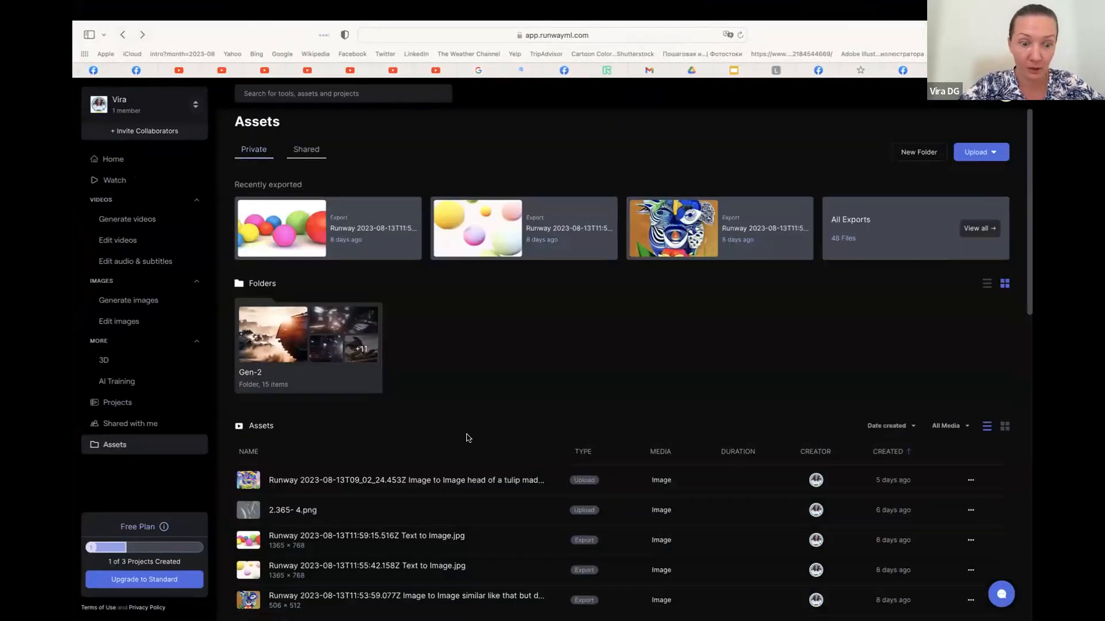
pyautogui.scroll(-5, 469, 438)
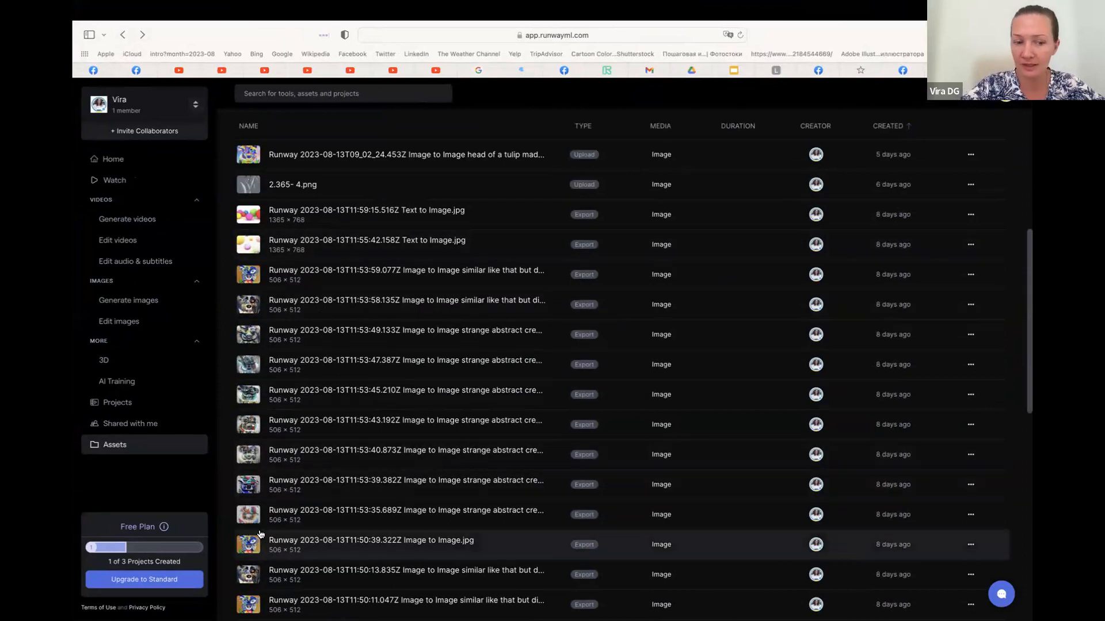
# Switch back to Meta Spark Studio and add an animation sequence asset named MY ART
pyautogui.hotkey('ctrl', 'Left')
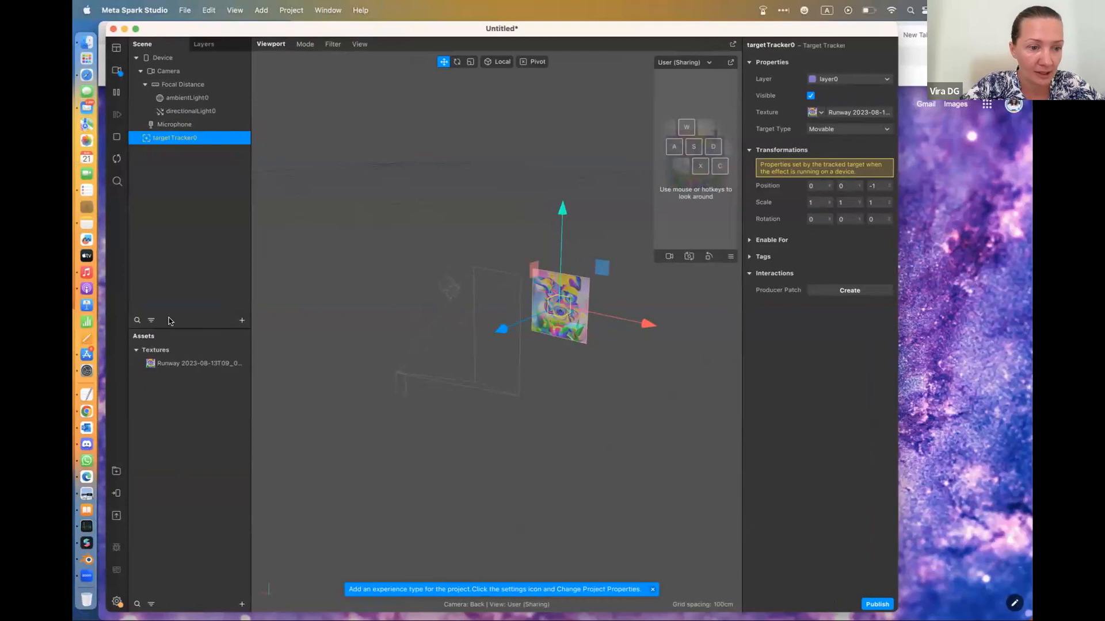
pyautogui.click(242, 604)
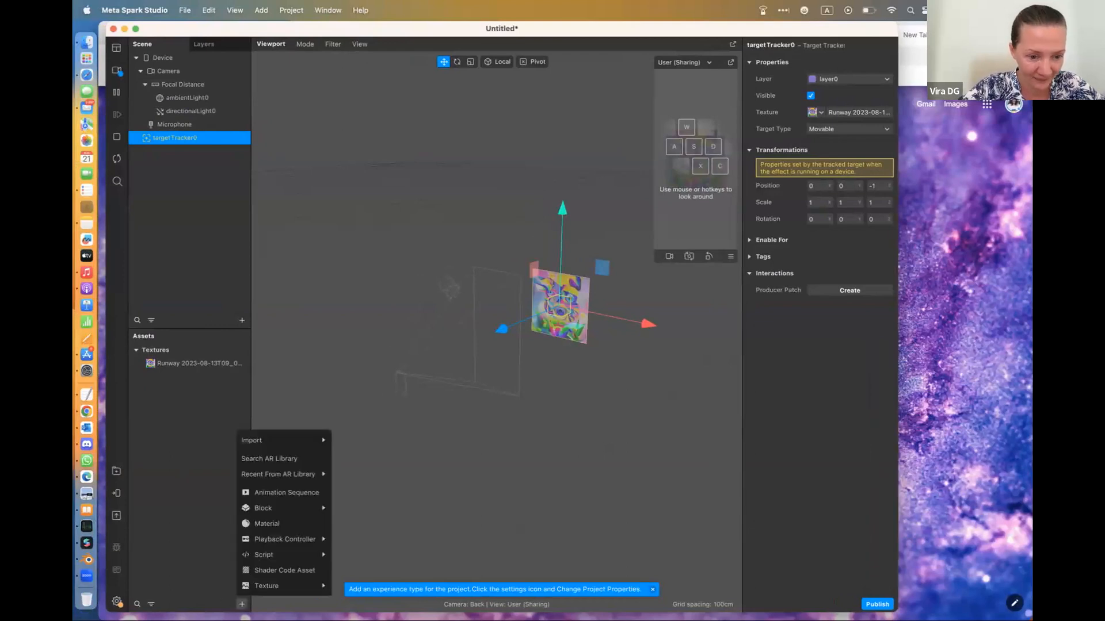
pyautogui.click(298, 493)
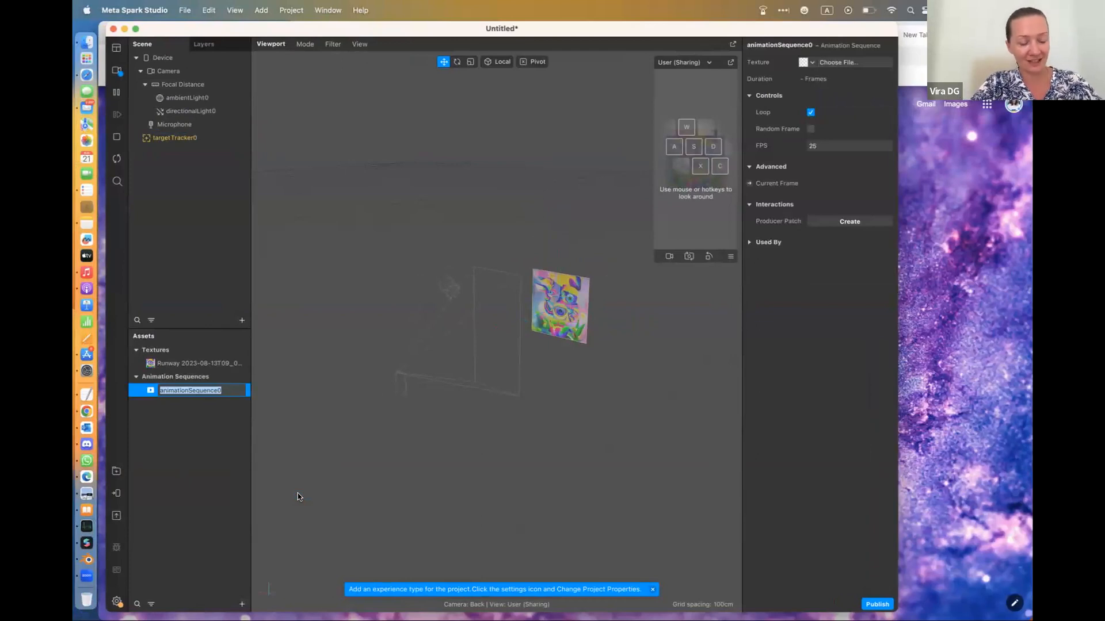
pyautogui.write('MY ART')
pyautogui.press('Return')
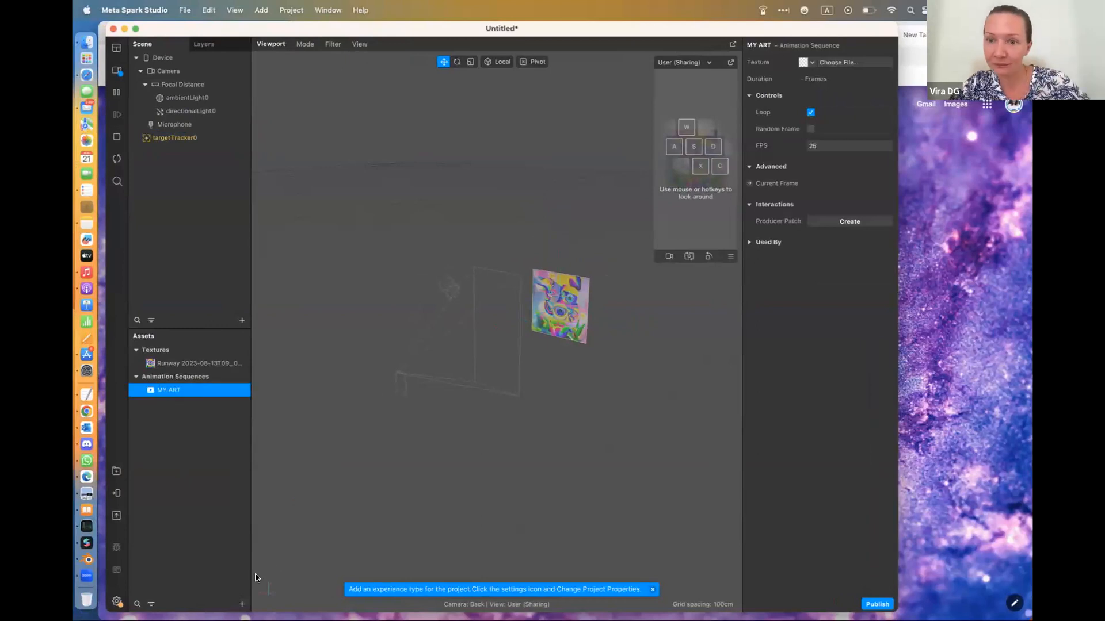
# Import eight Runway creature pictures from the Downloads folder together as a new texture for the MY ART animation sequence
pyautogui.click(182, 471)
pyautogui.click(174, 393)
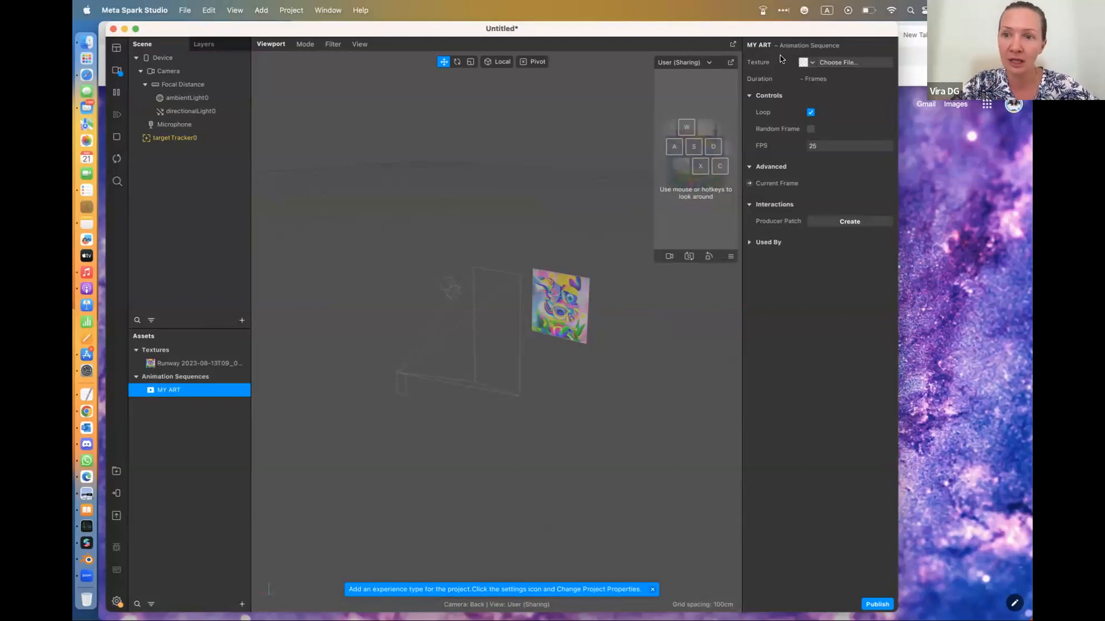
pyautogui.click(810, 63)
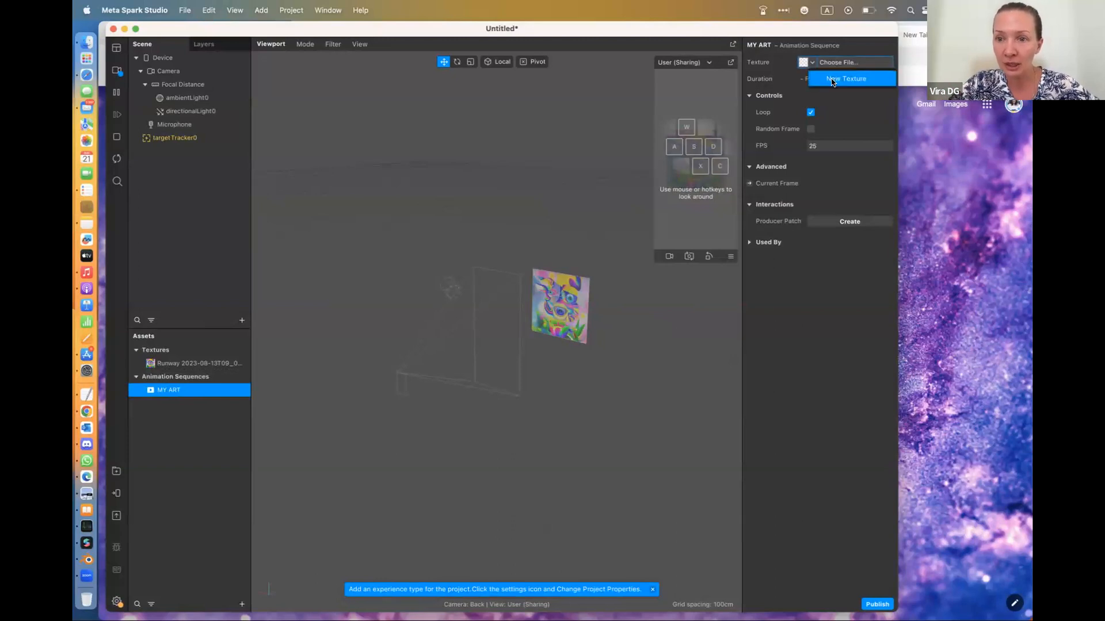
pyautogui.click(832, 80)
pyautogui.scroll(-10, 644, 268)
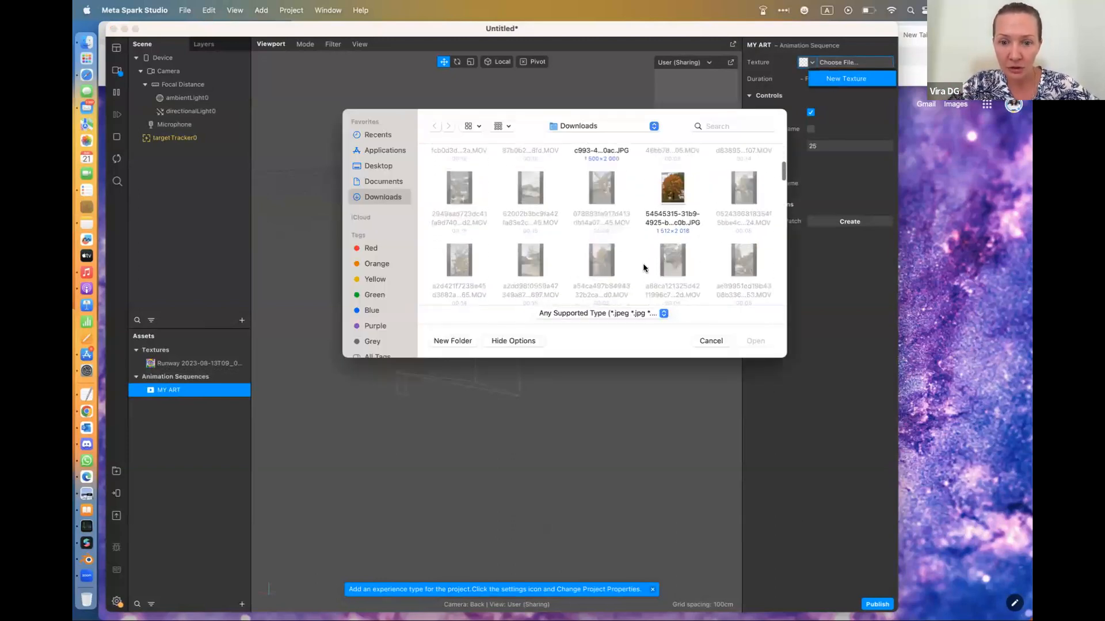
pyautogui.scroll(-15, 643, 268)
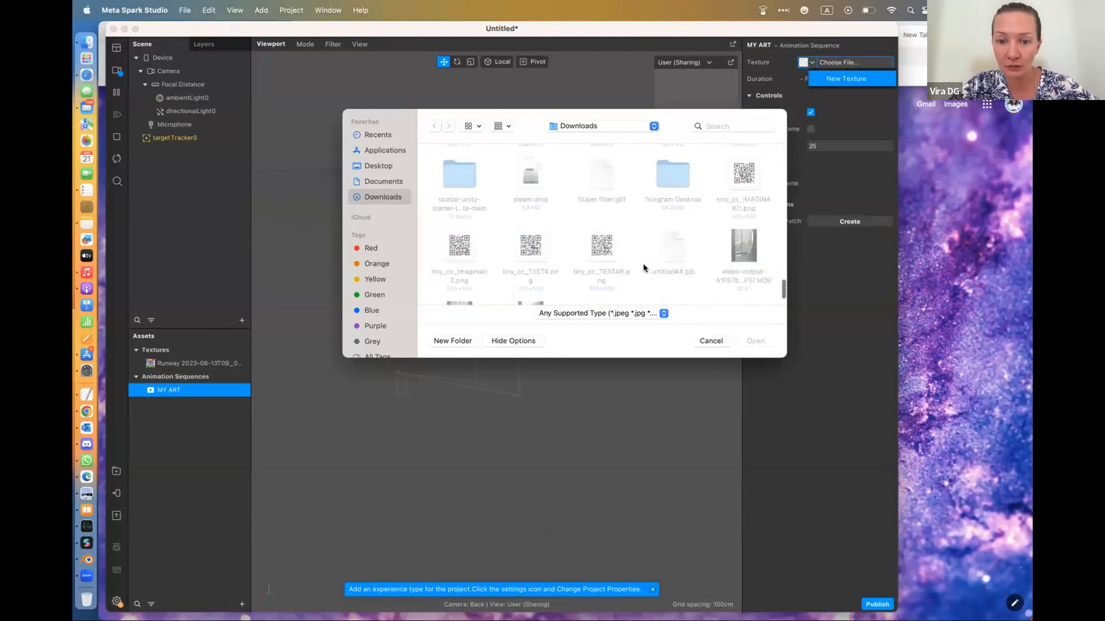
pyautogui.scroll(5, 643, 264)
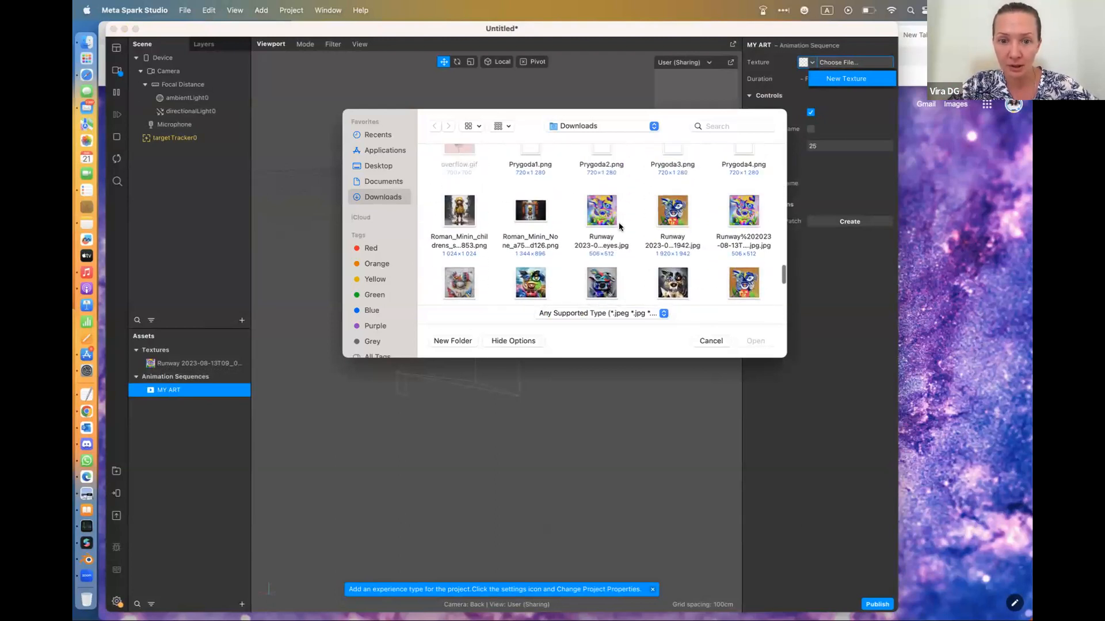
pyautogui.click(608, 221)
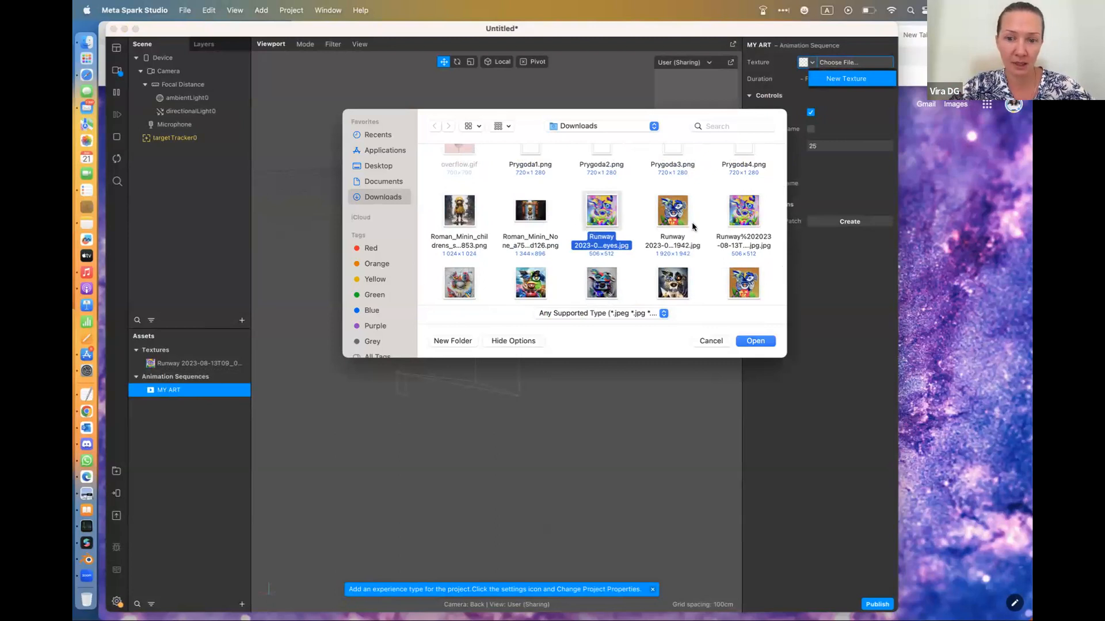
pyautogui.scroll(-1, 692, 227)
pyautogui.keyDown('super'); pyautogui.click(747, 250); pyautogui.keyUp('super')
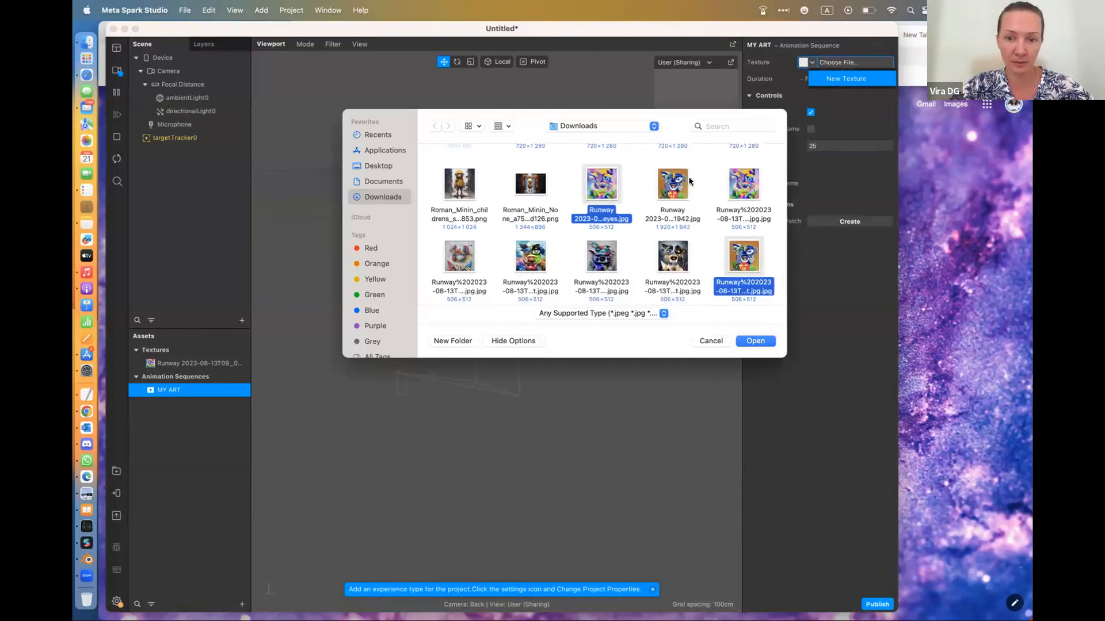
pyautogui.keyDown('super'); pyautogui.click(673, 190); pyautogui.keyUp('super')
pyautogui.keyDown('super'); pyautogui.click(739, 190); pyautogui.keyUp('super')
pyautogui.keyDown('super'); pyautogui.click(460, 261); pyautogui.keyUp('super')
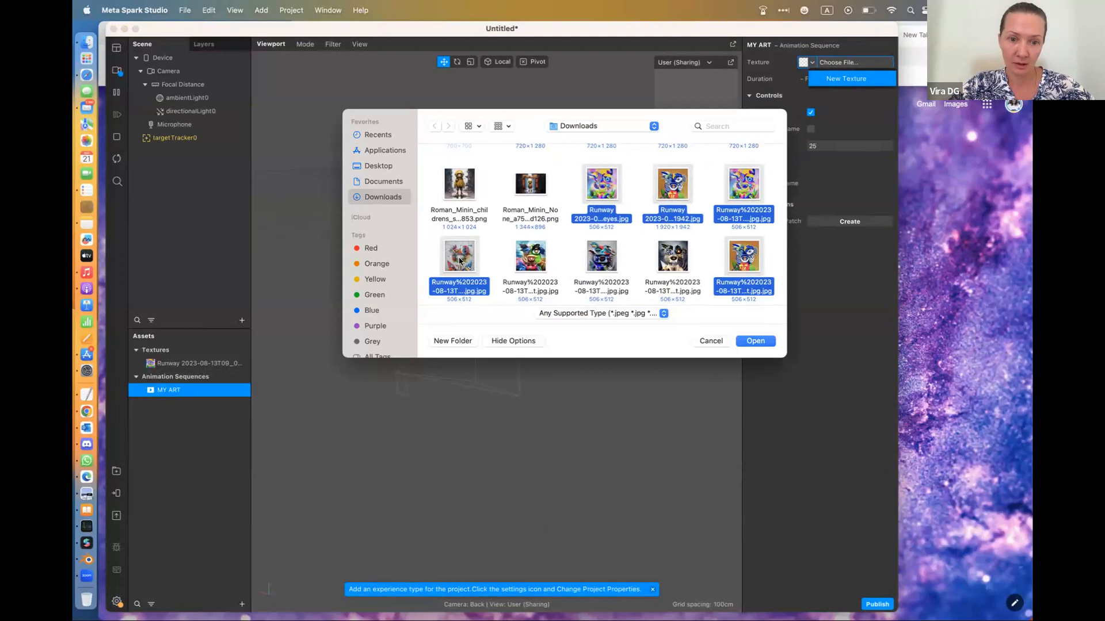
pyautogui.keyDown('super'); pyautogui.click(531, 262); pyautogui.keyUp('super')
pyautogui.keyDown('super'); pyautogui.click(608, 253); pyautogui.keyUp('super')
pyautogui.keyDown('super'); pyautogui.click(677, 259); pyautogui.keyUp('super')
pyautogui.scroll(-2, 677, 259)
pyautogui.click(756, 341)
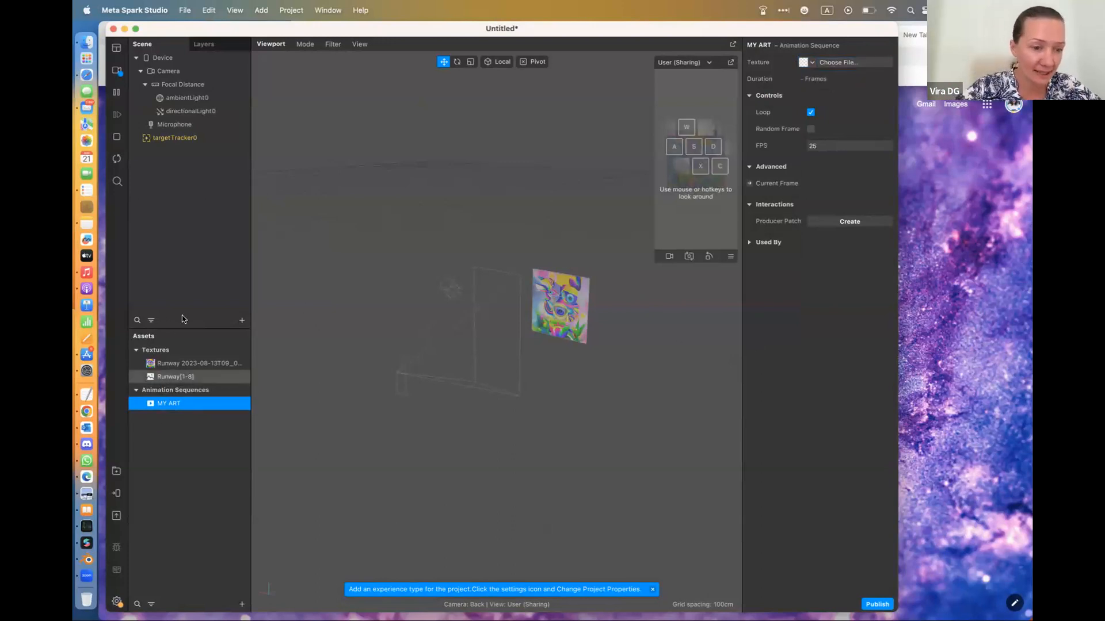
# Show the properties of the imported eight-picture texture sequence and switch the project window to full screen
pyautogui.click(181, 378)
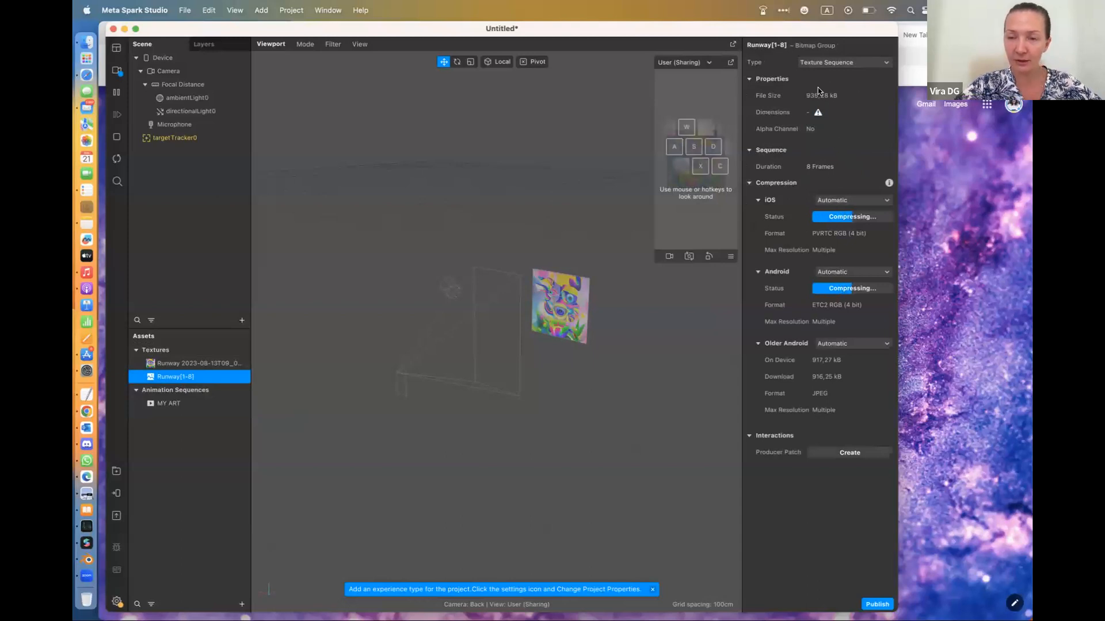
pyautogui.click(135, 28)
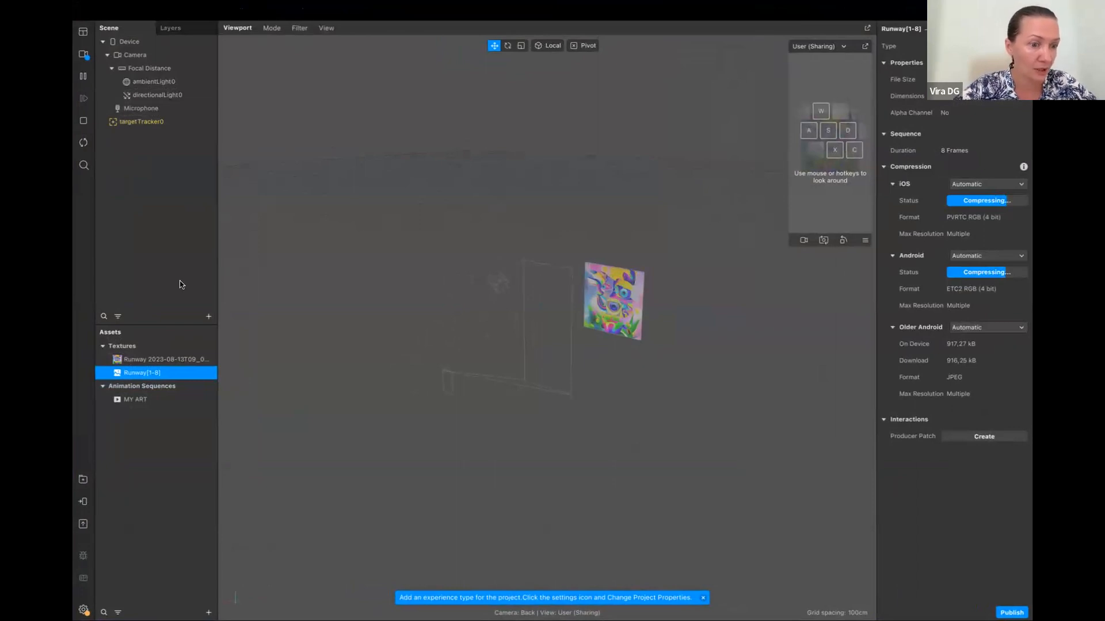
# Insert a plane into the scene and nest it under the target tracker
pyautogui.click(209, 317)
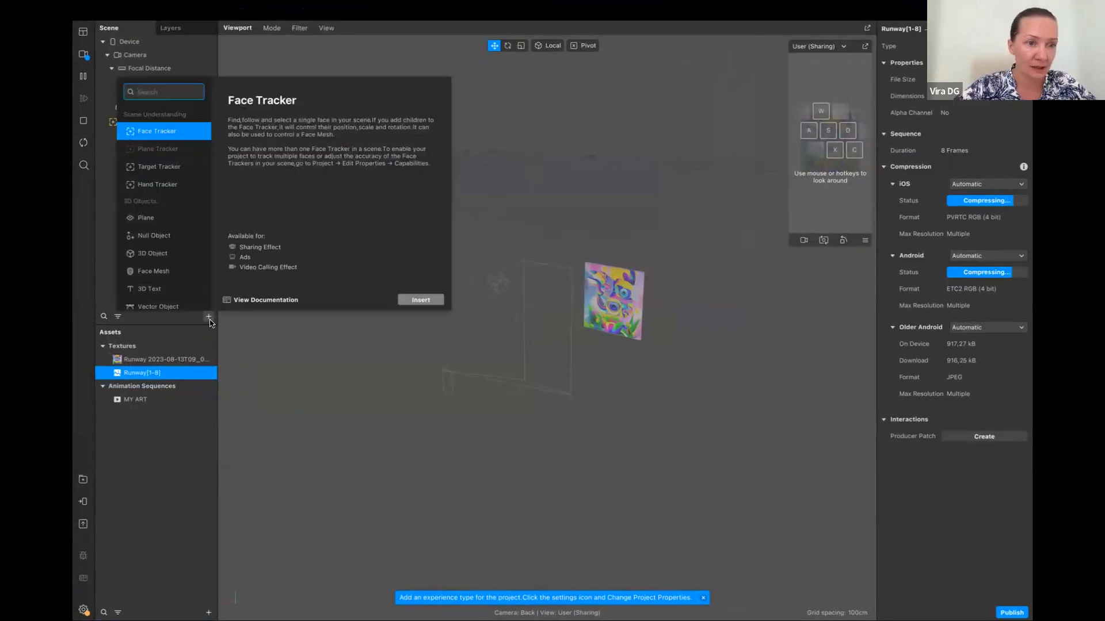
pyautogui.click(161, 224)
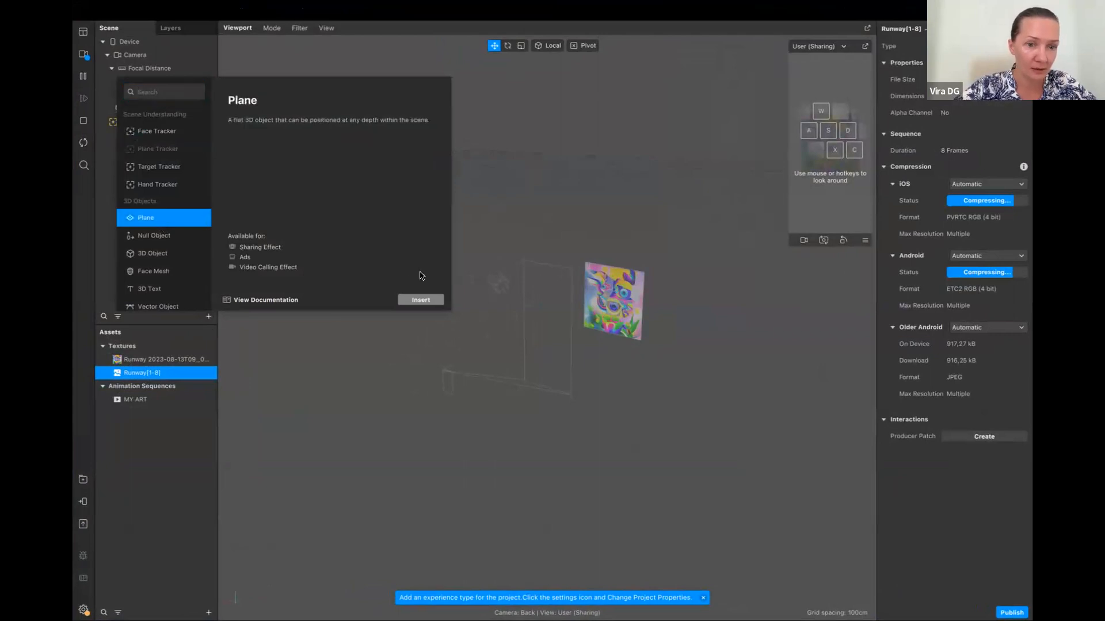
pyautogui.click(418, 299)
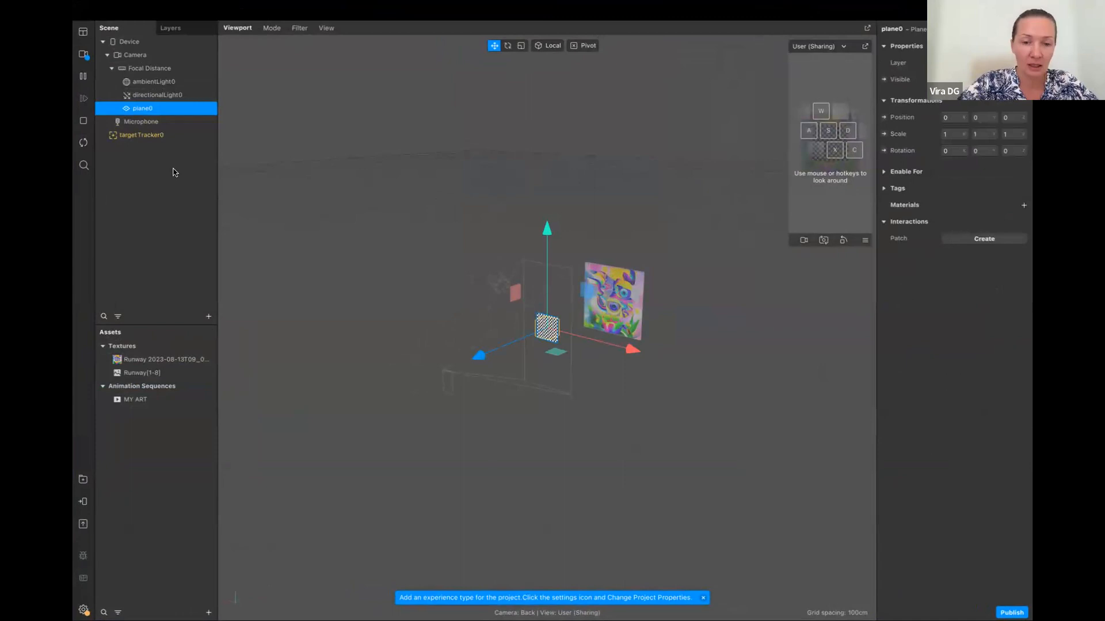
pyautogui.moveTo(143, 113); pyautogui.dragTo(166, 140)
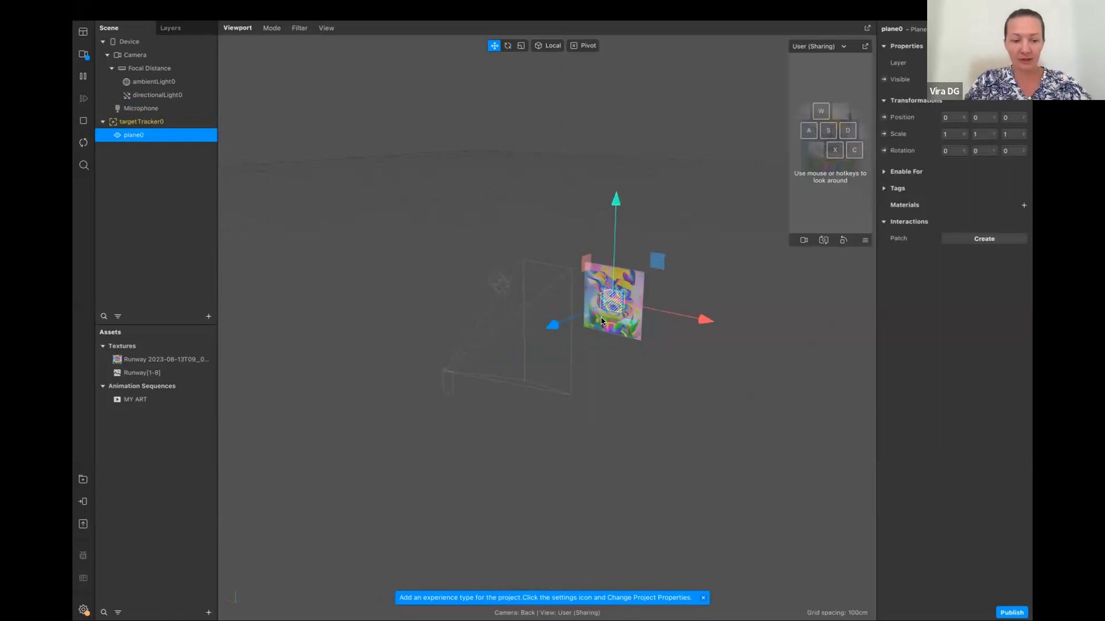
# Set the plane's scale to 2 on each axis, then enlarge it slightly to about 2.016 in width and height
pyautogui.scroll(3, 601, 322)
pyautogui.scroll(4, 602, 321)
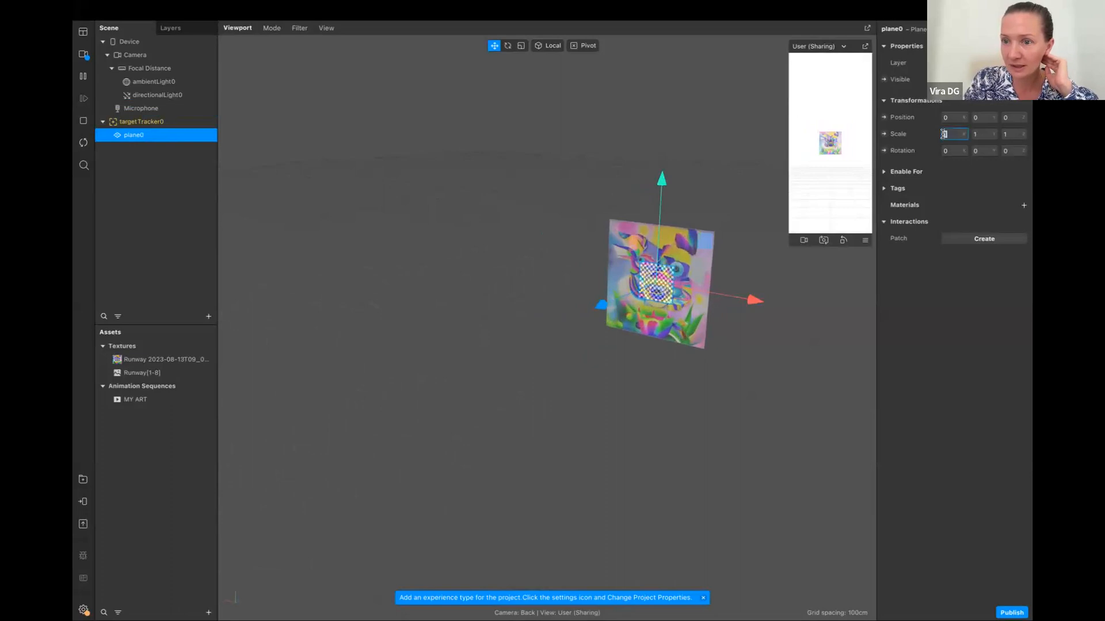
pyautogui.click(981, 134)
pyautogui.click(1008, 135)
pyautogui.write('2')
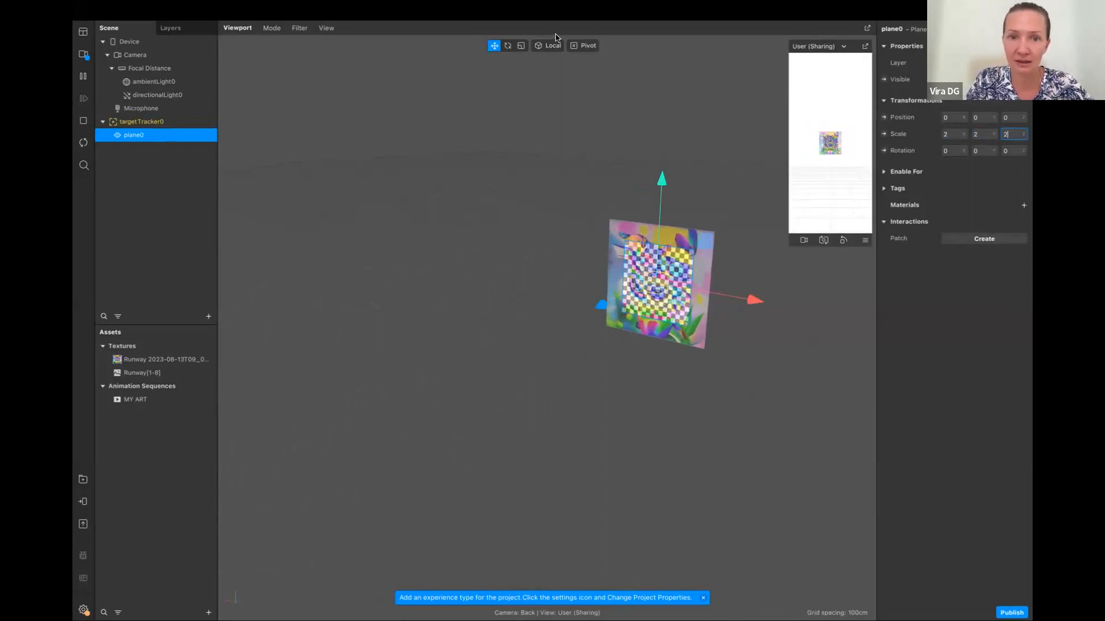
pyautogui.click(520, 45)
pyautogui.moveTo(657, 279); pyautogui.dragTo(658, 284)
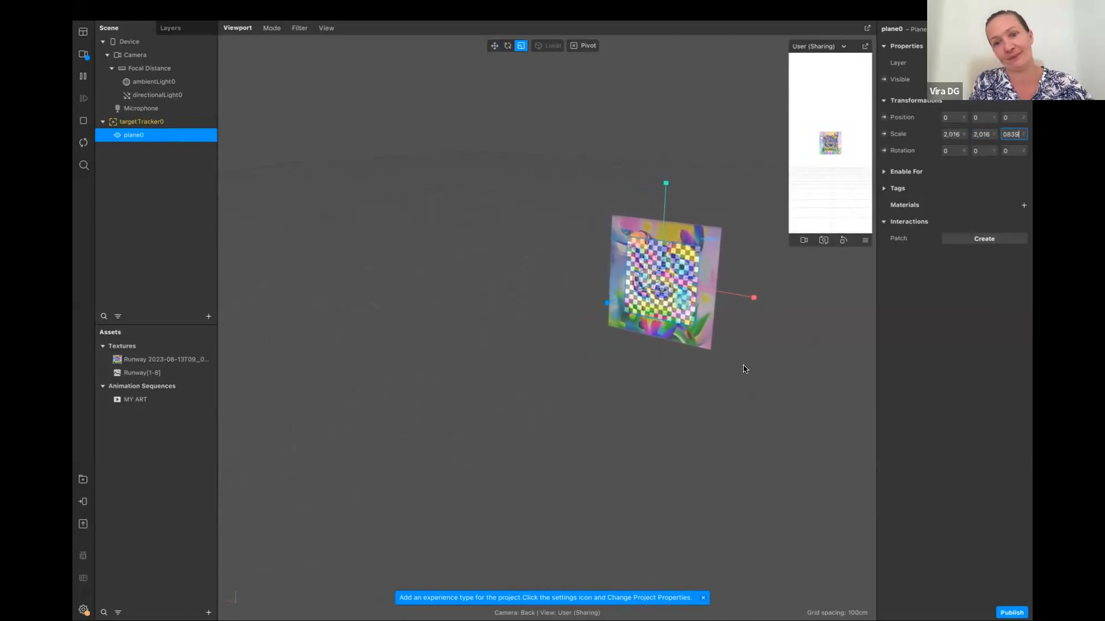
pyautogui.click(494, 48)
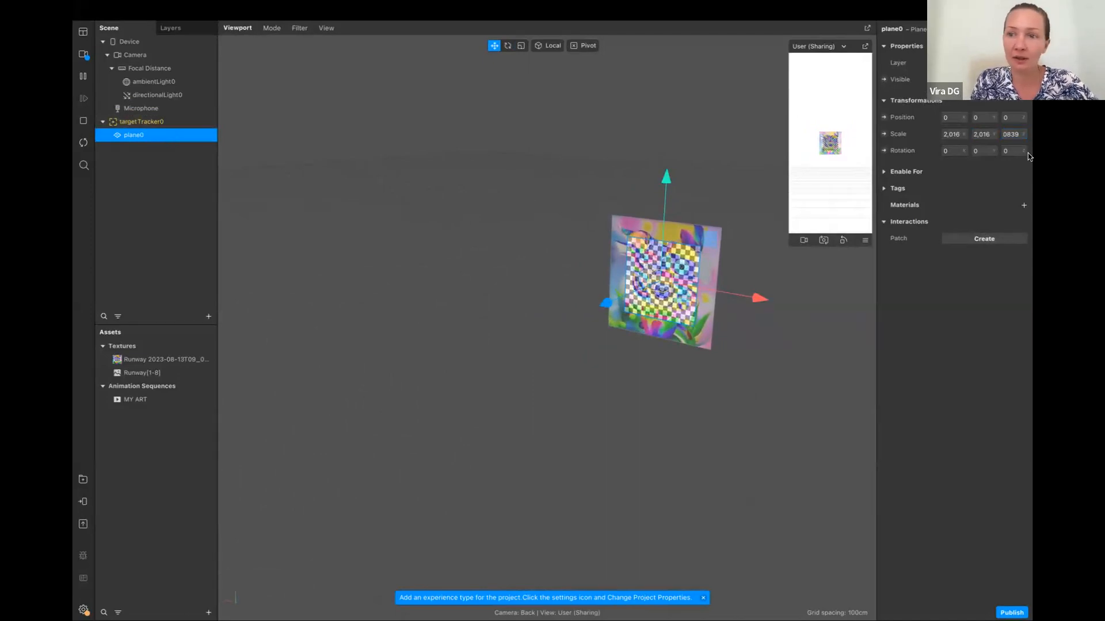
# Give the plane a new material and assign the MY ART animation sequence as its diffuse texture
pyautogui.click(1024, 206)
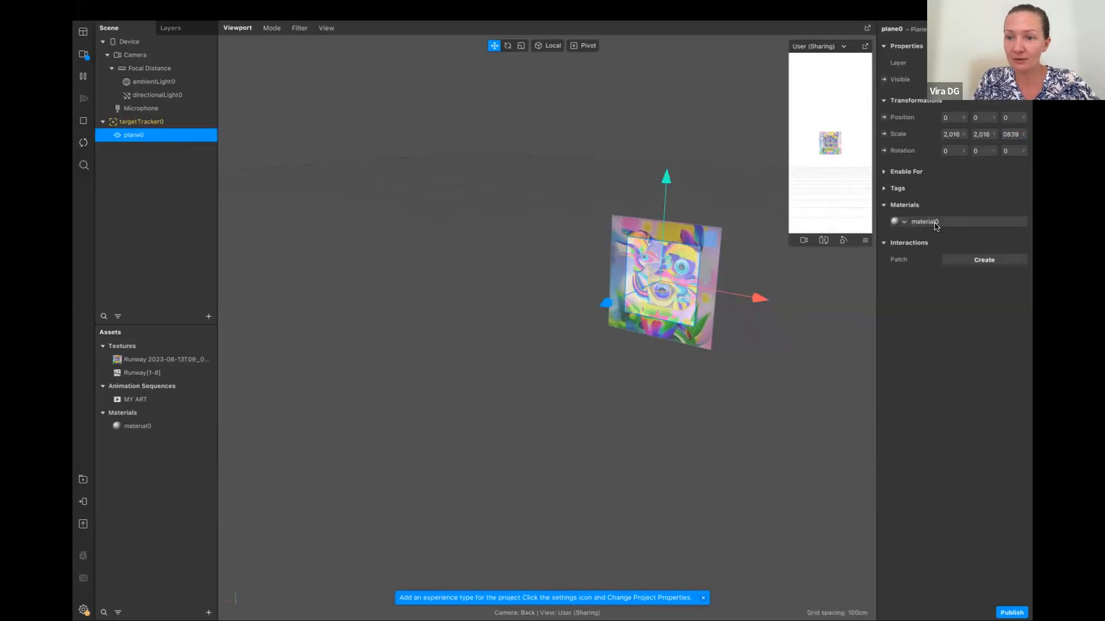
pyautogui.click(131, 427)
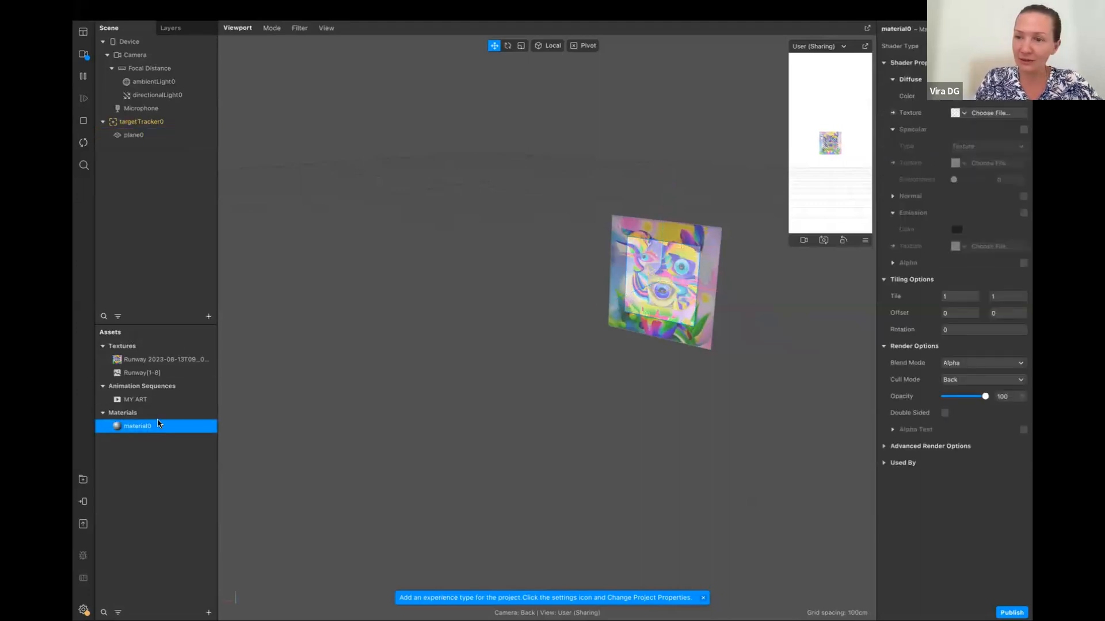
pyautogui.click(965, 113)
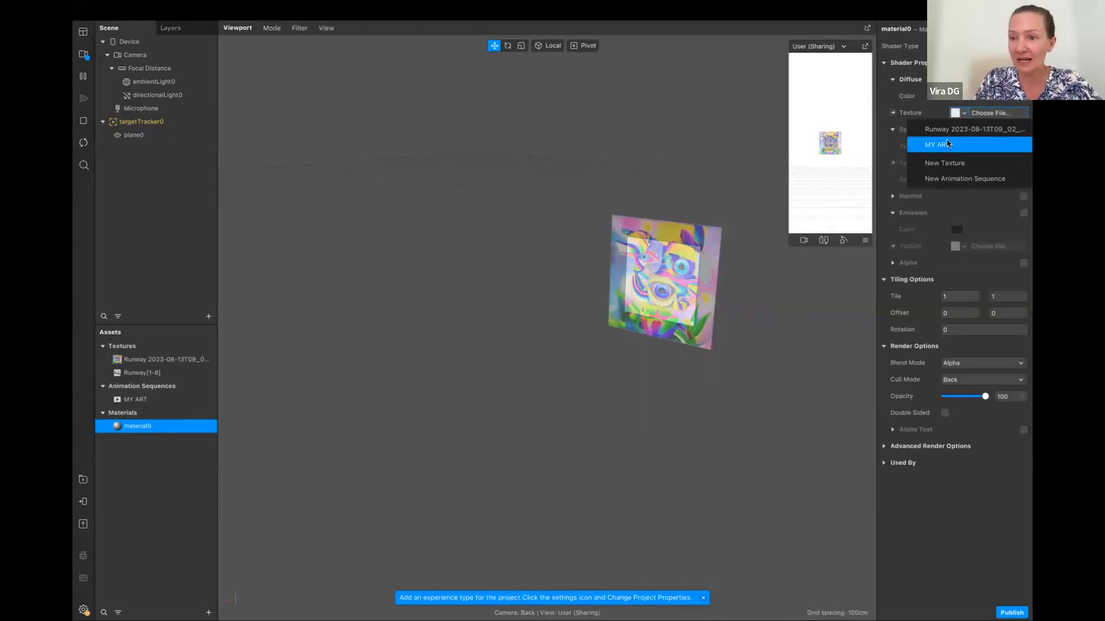
pyautogui.click(947, 145)
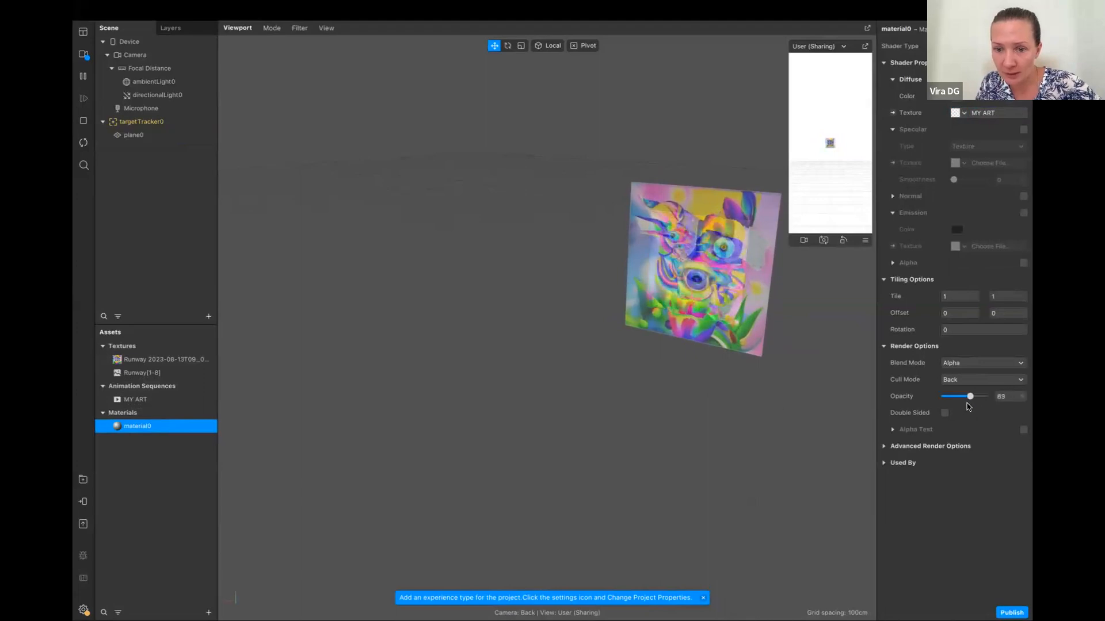
# Select the plane, enlarge the simulator preview moderately, and keep the target picture clear of it in the viewport
pyautogui.click(575, 151)
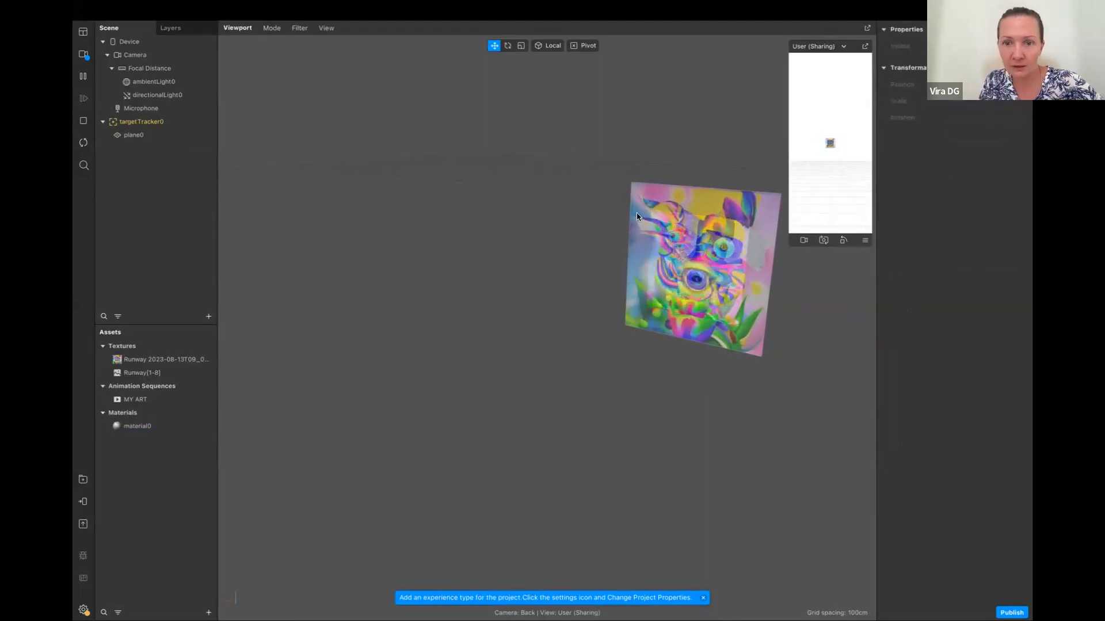
pyautogui.click(134, 136)
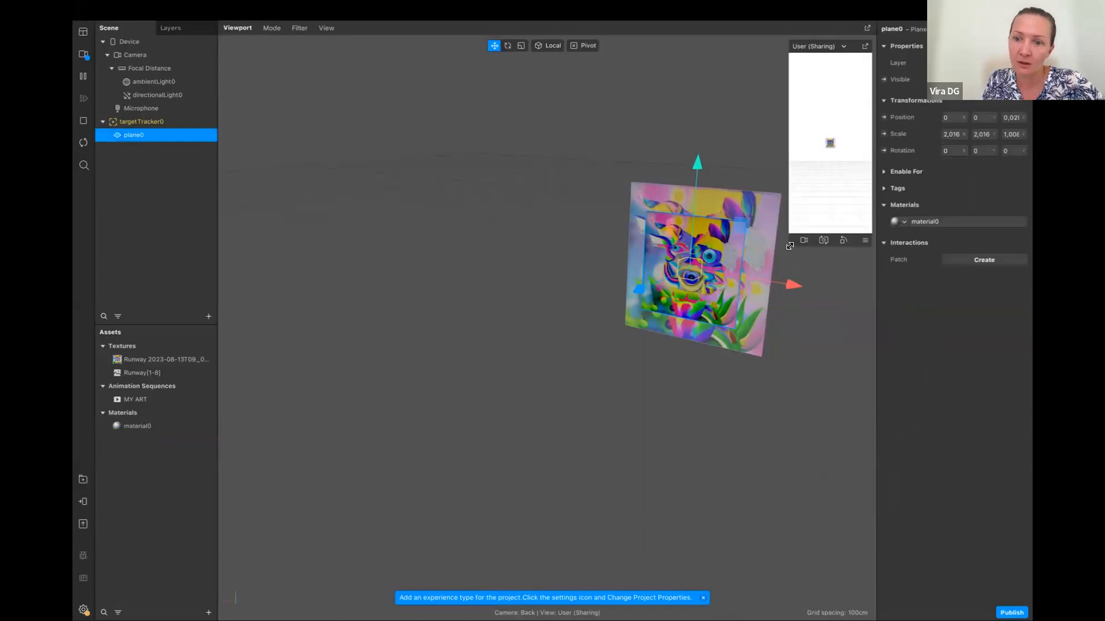
pyautogui.moveTo(789, 246); pyautogui.dragTo(646, 542)
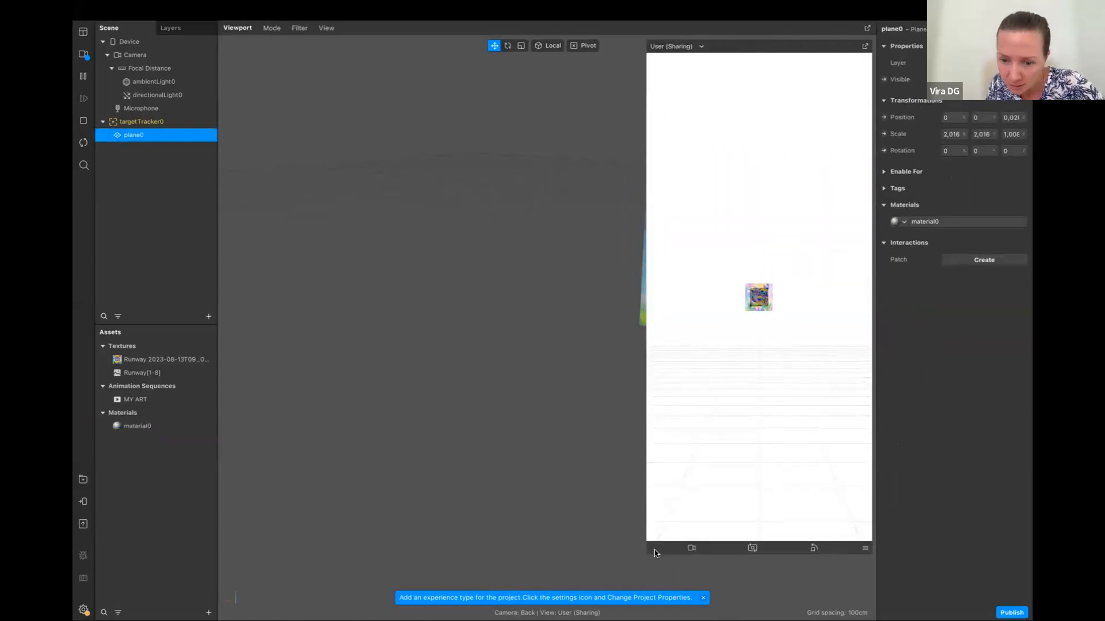
pyautogui.moveTo(645, 554); pyautogui.dragTo(737, 345)
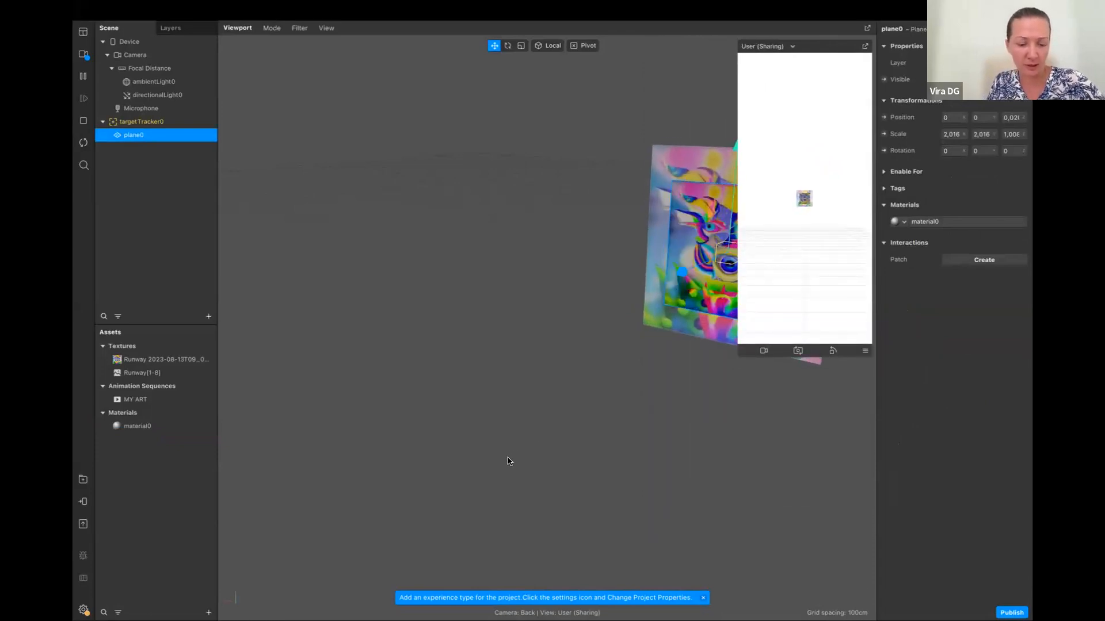
pyautogui.moveTo(507, 459); pyautogui.dragTo(344, 469)
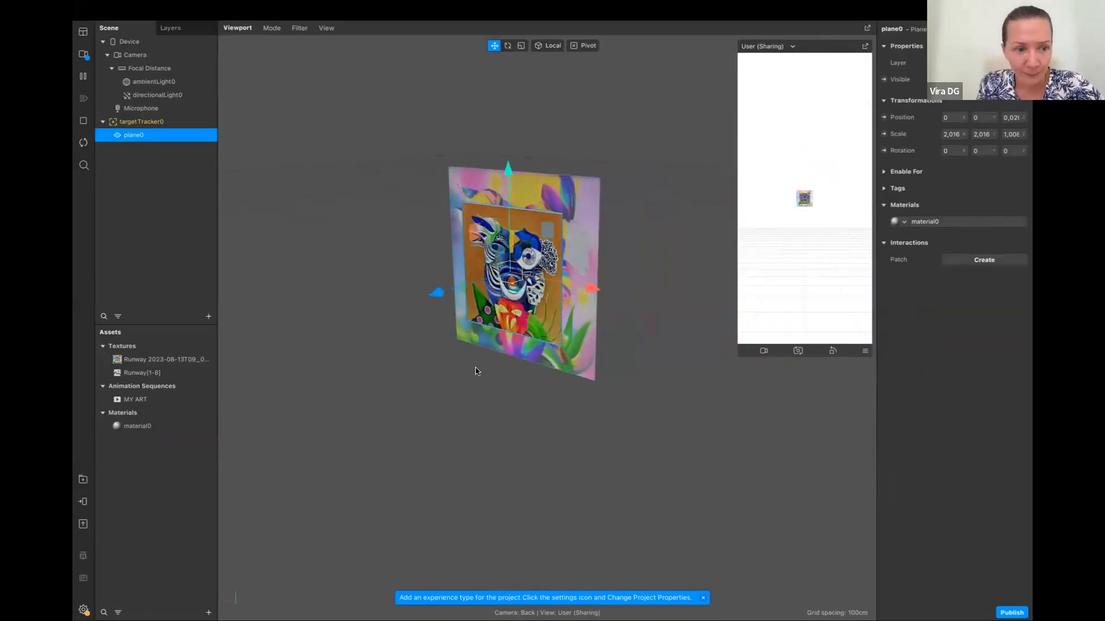
# Check the eight-picture texture and the plane, and set the MY ART animation sequence's speed to 6 FPS
pyautogui.click(144, 377)
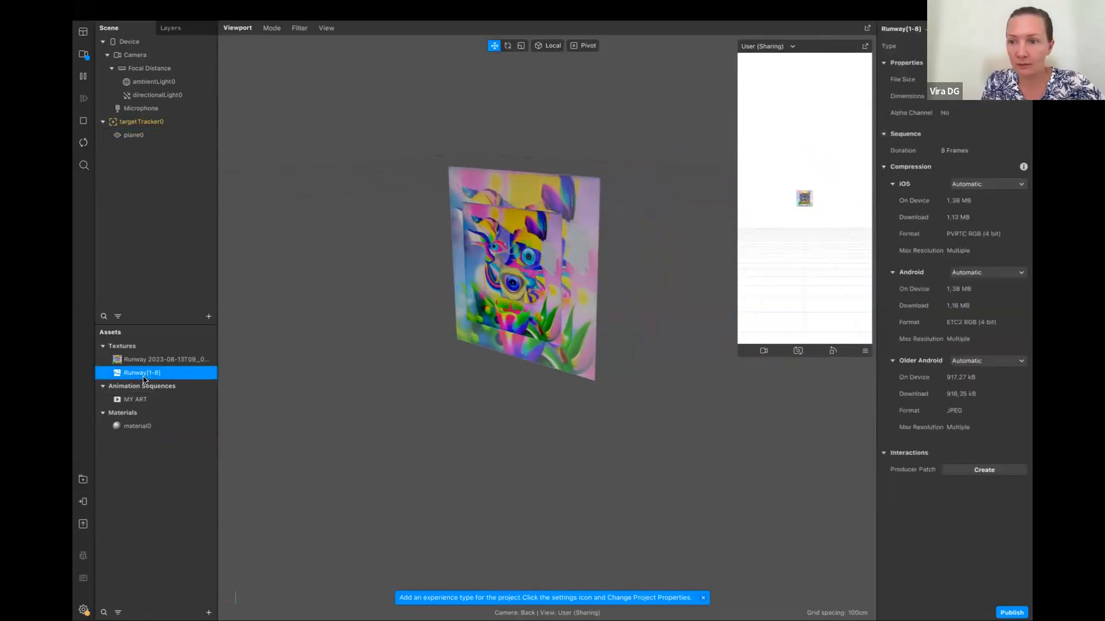
pyautogui.click(136, 139)
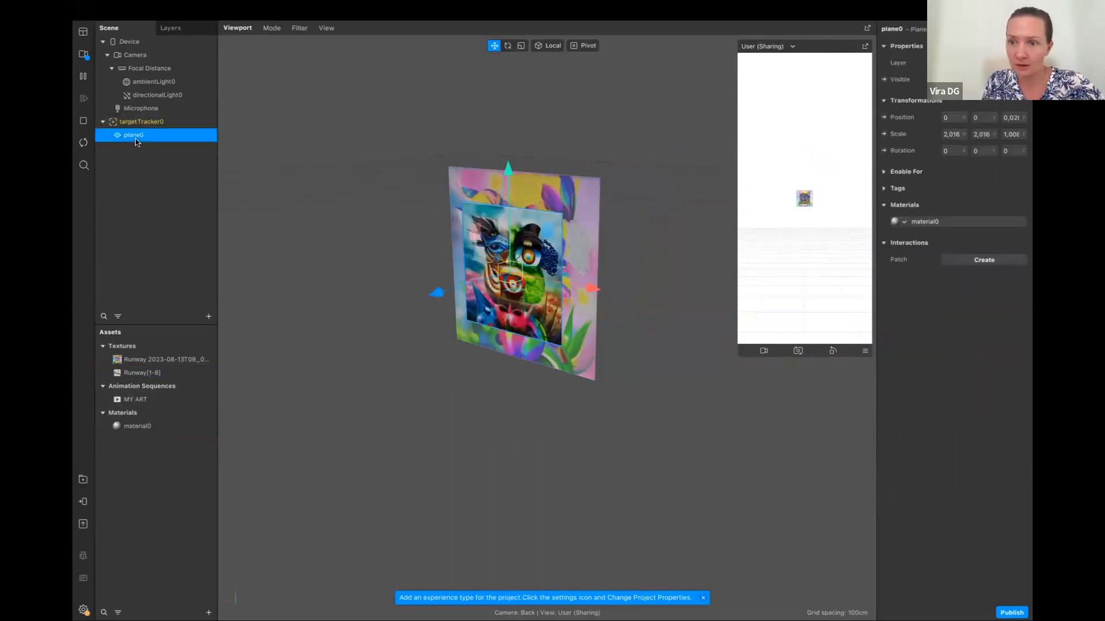
pyautogui.click(143, 371)
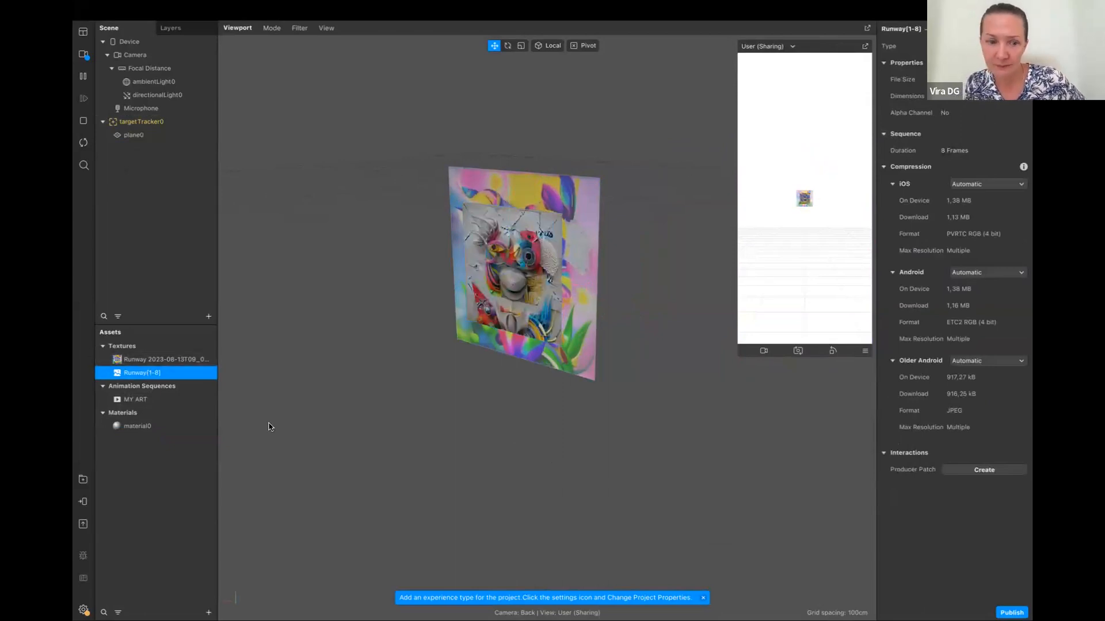
pyautogui.click(136, 400)
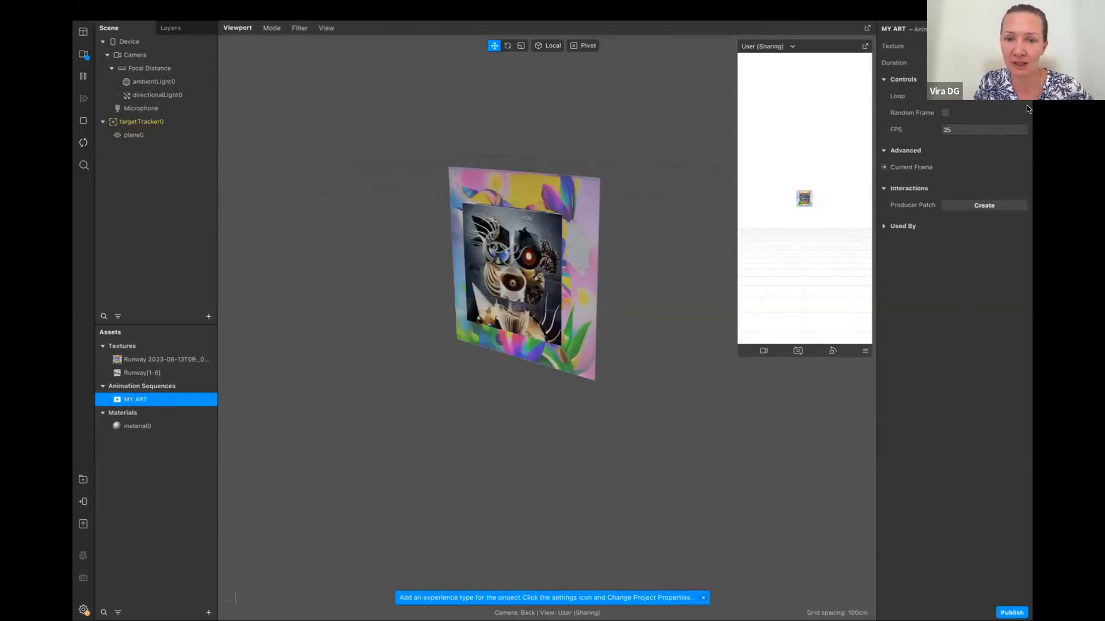
pyautogui.click(978, 130)
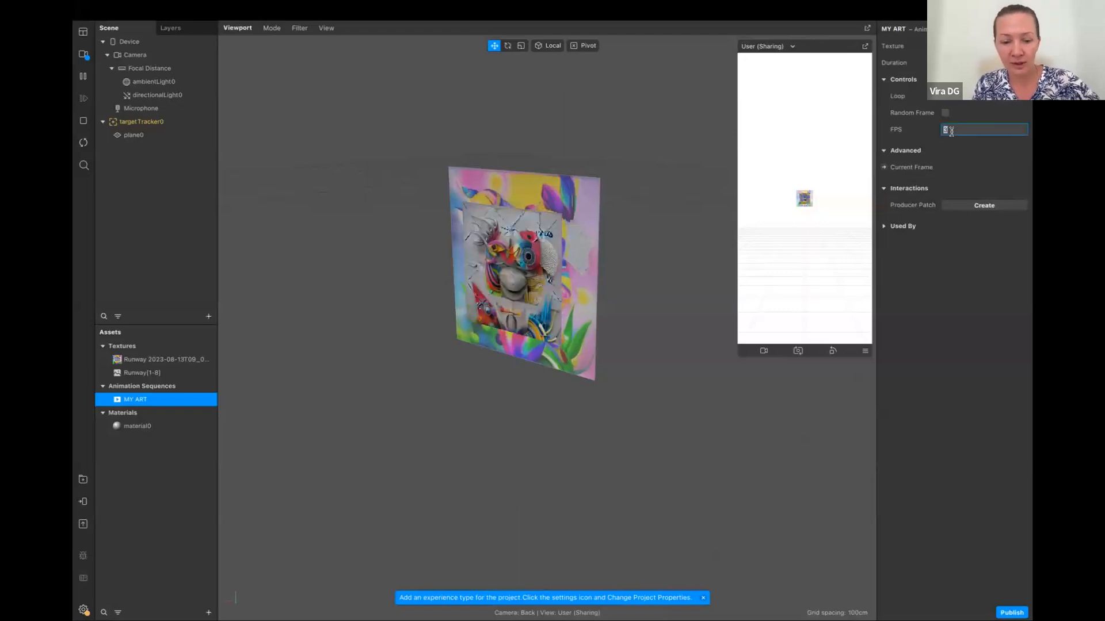
pyautogui.write('6')
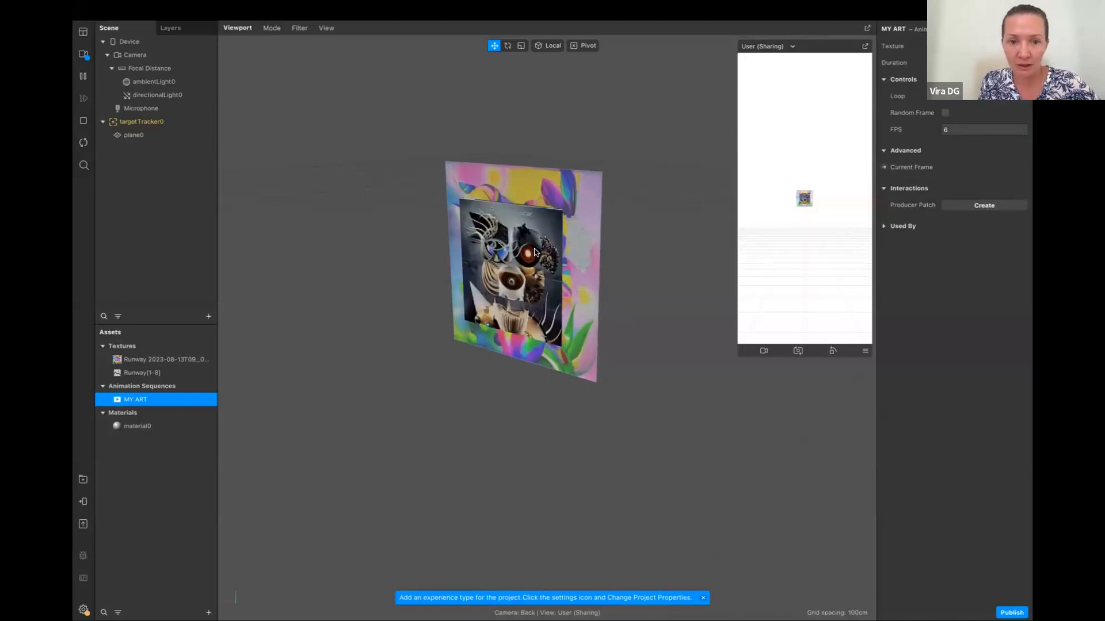
# Move the plane slightly in front of the target picture, to a Z position of about 0.02
pyautogui.click(534, 251)
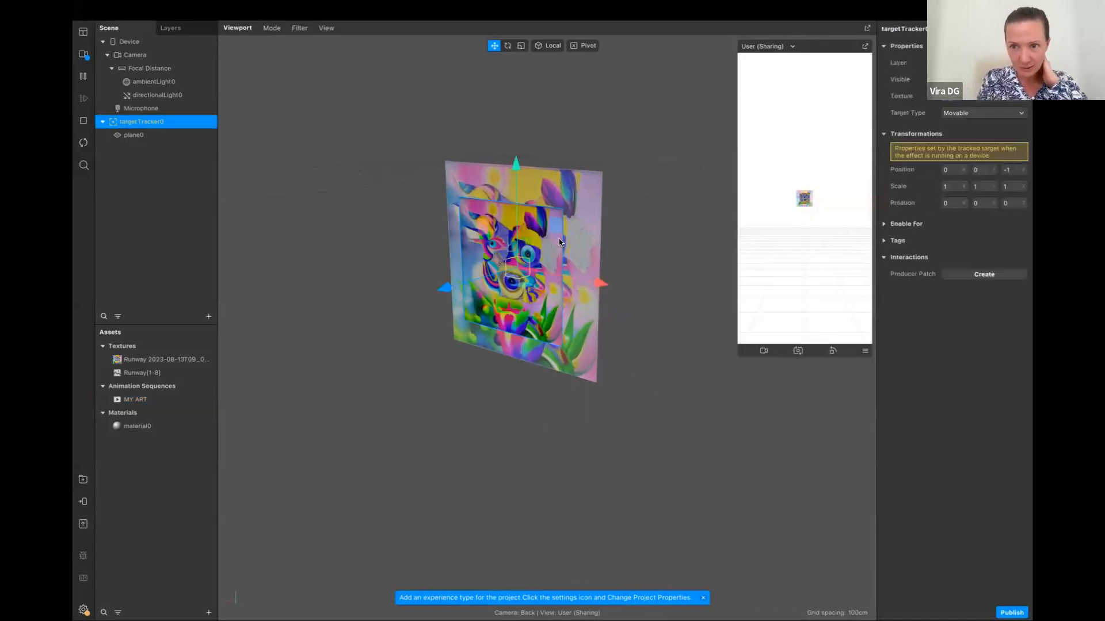
pyautogui.moveTo(522, 280); pyautogui.dragTo(536, 305)
pyautogui.click(136, 135)
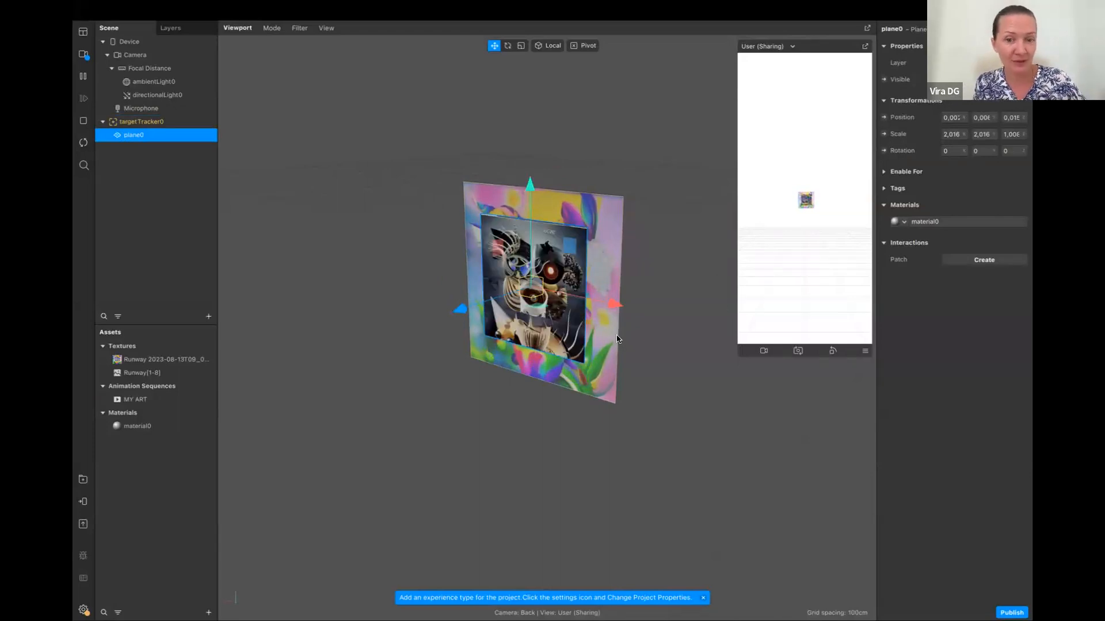
pyautogui.moveTo(463, 313); pyautogui.dragTo(456, 309)
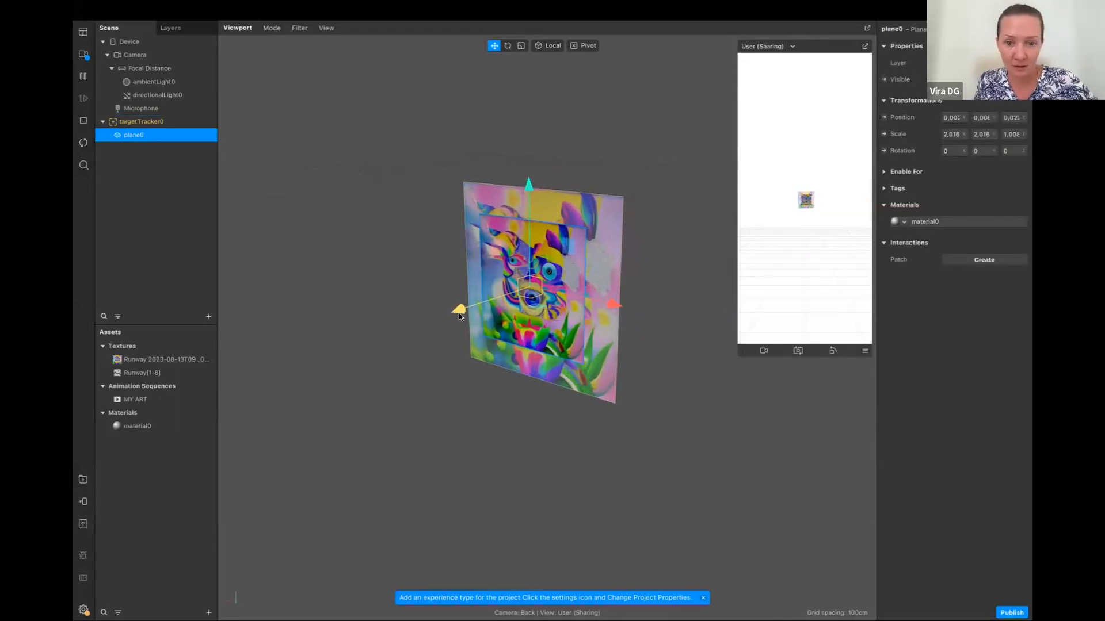
# Enlarge the plane to a scale of about 2.64 in width and height to nearly cover the target, and pause the playback
pyautogui.click(953, 134)
pyautogui.press('r')
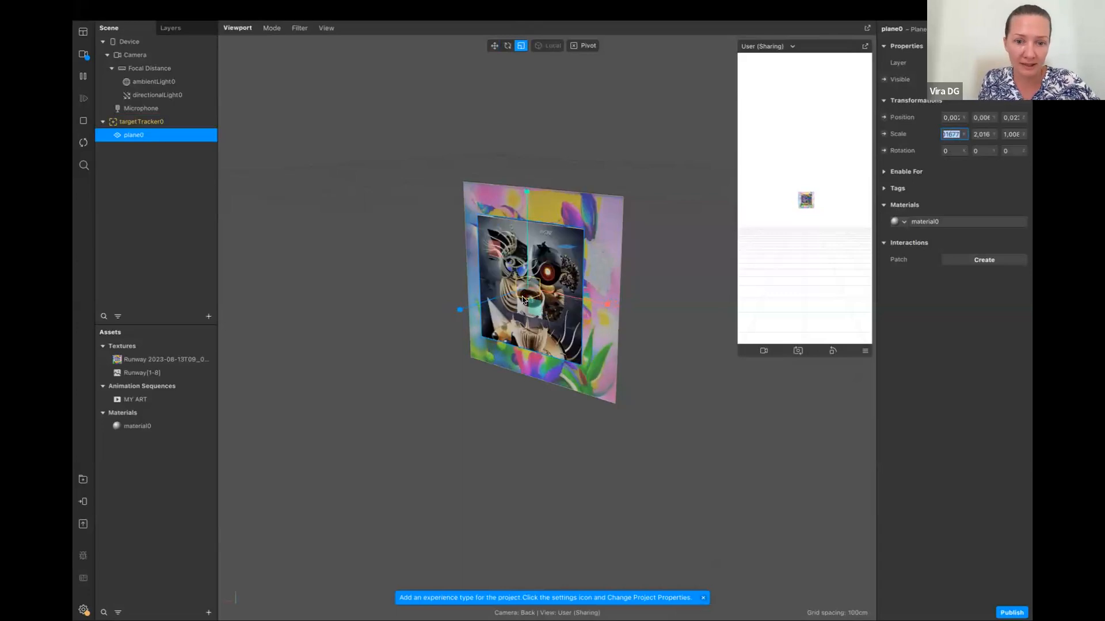
pyautogui.moveTo(525, 292); pyautogui.dragTo(765, 571)
pyautogui.moveTo(529, 295); pyautogui.dragTo(721, 469)
pyautogui.moveTo(528, 290); pyautogui.dragTo(677, 419)
pyautogui.moveTo(528, 291); pyautogui.dragTo(668, 415)
pyautogui.click(84, 76)
pyautogui.moveTo(545, 313); pyautogui.dragTo(487, 236)
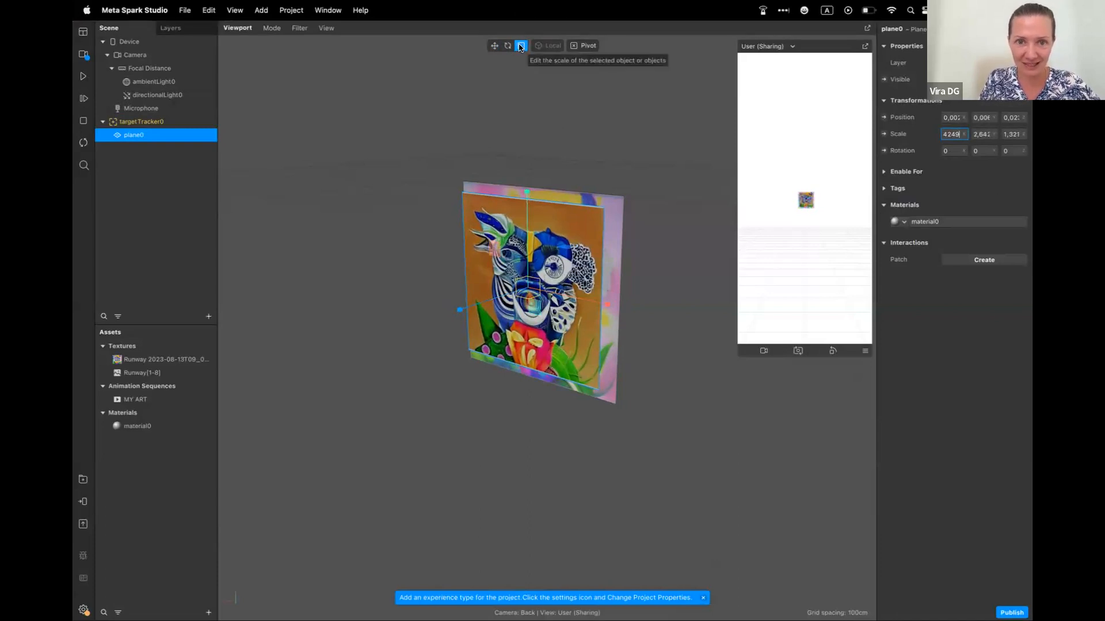
pyautogui.write('ssss')
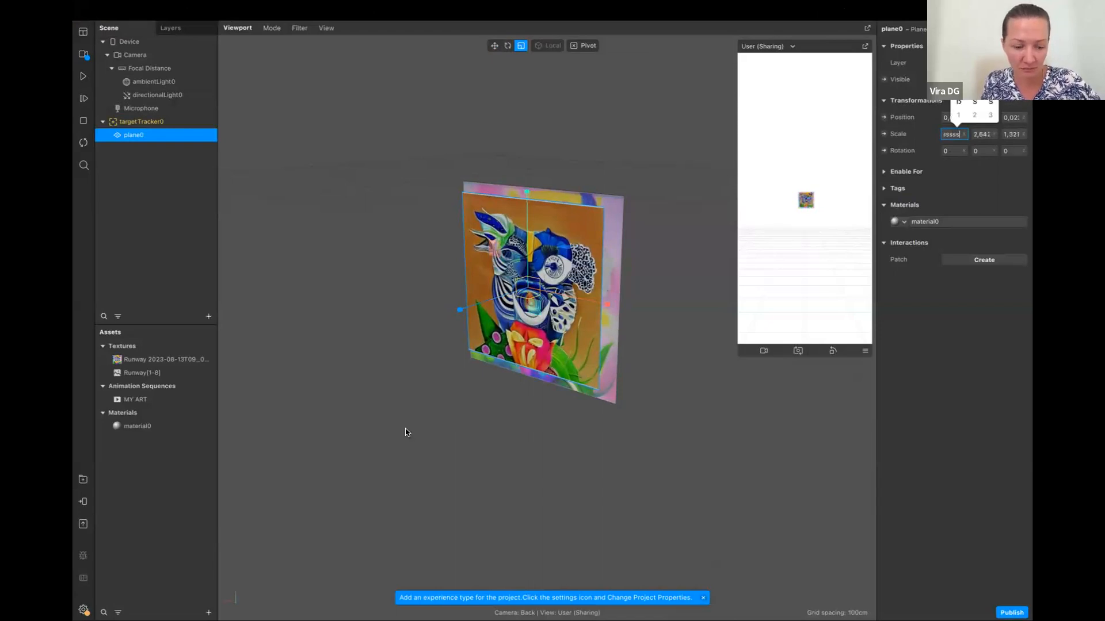
pyautogui.hscroll(-5, 432, 431)
pyautogui.hscroll(5, 431, 431)
pyautogui.hscroll(-2, 455, 449)
pyautogui.hscroll(2, 456, 449)
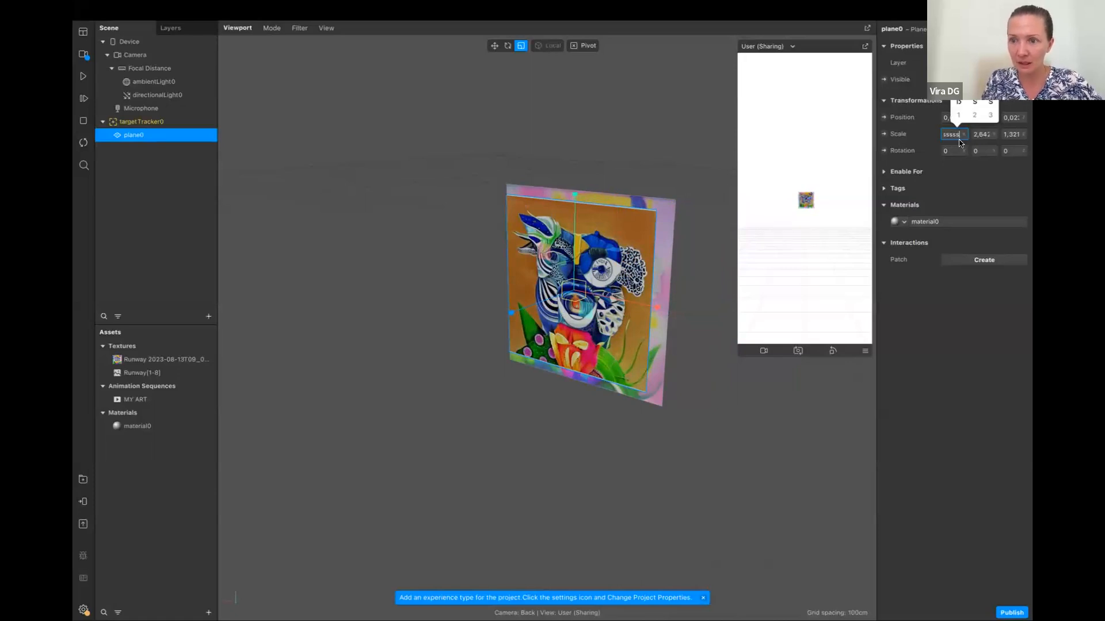
pyautogui.press('Escape')
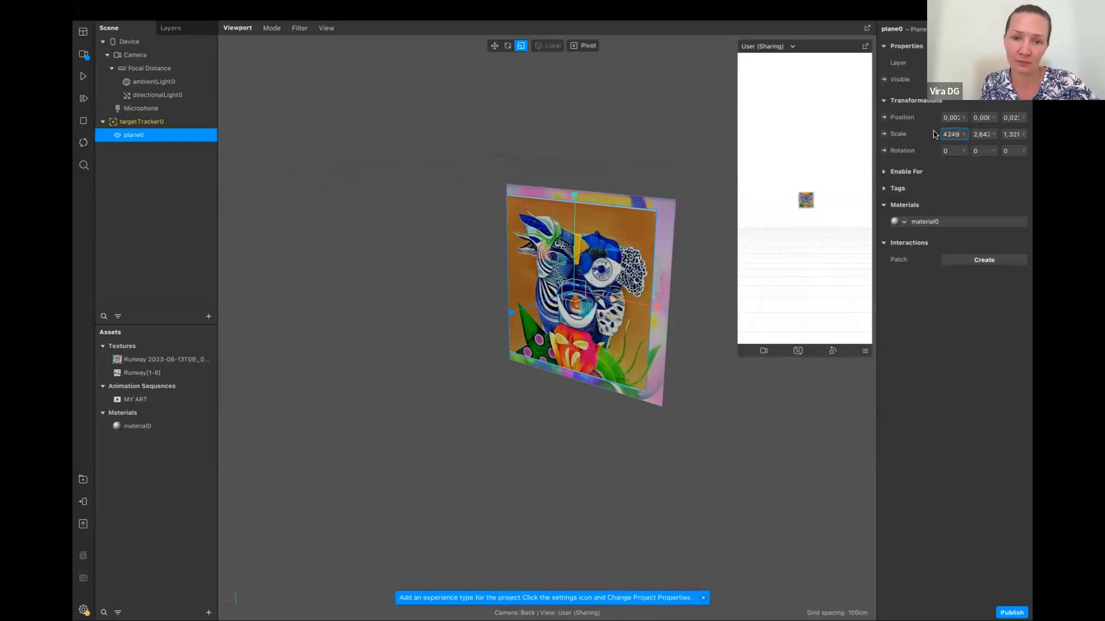
# Resume the animation playback, keeping the plane's current scale
pyautogui.click(84, 77)
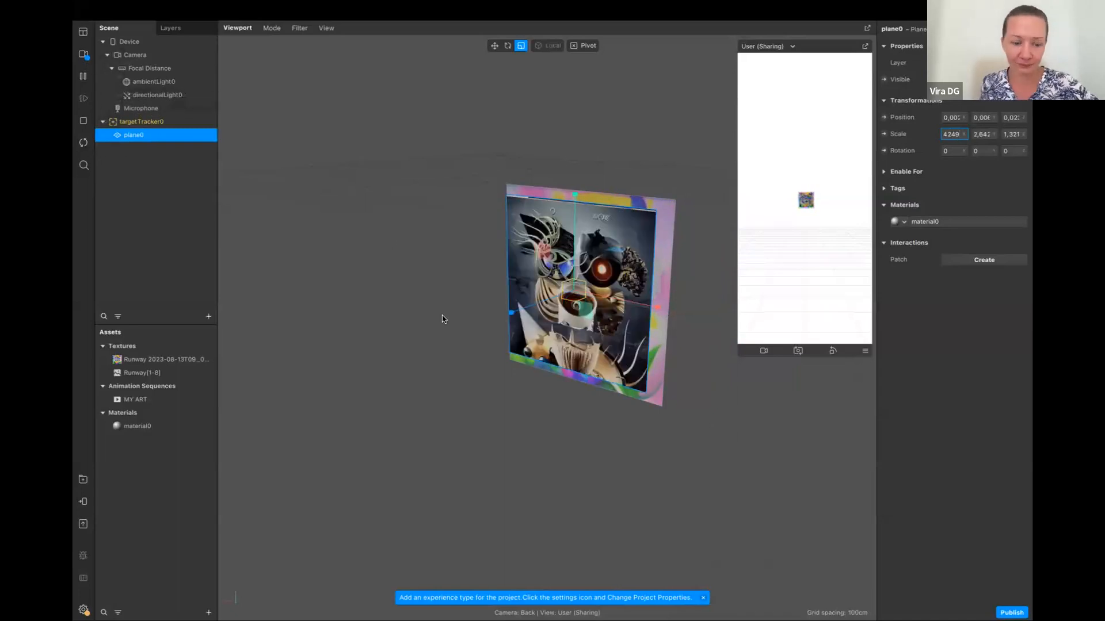
pyautogui.write('sssss')
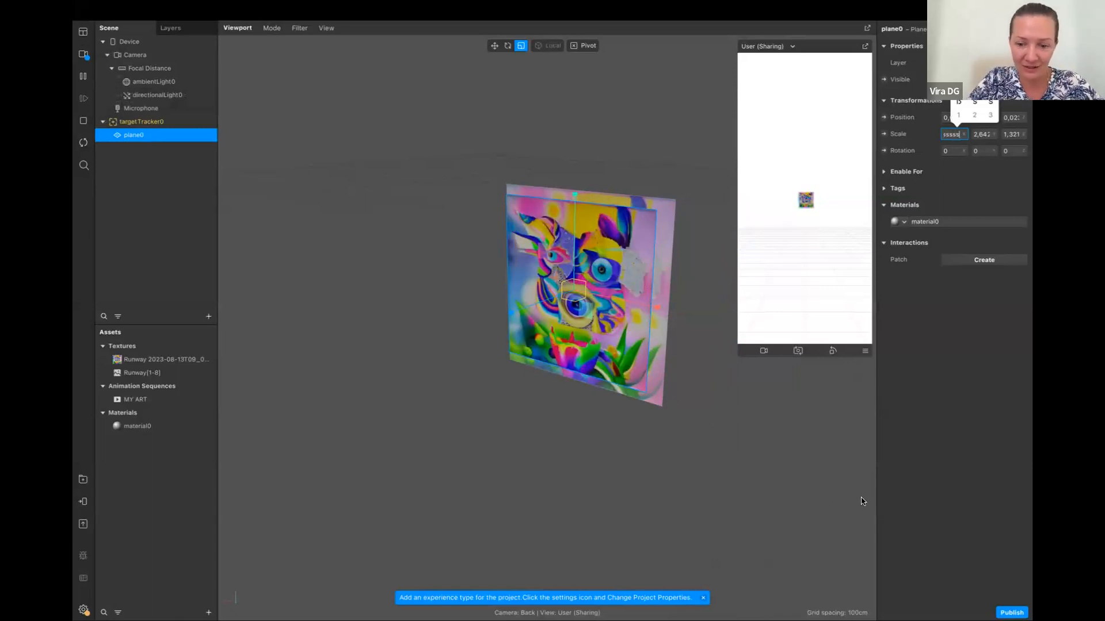
pyautogui.click(726, 509)
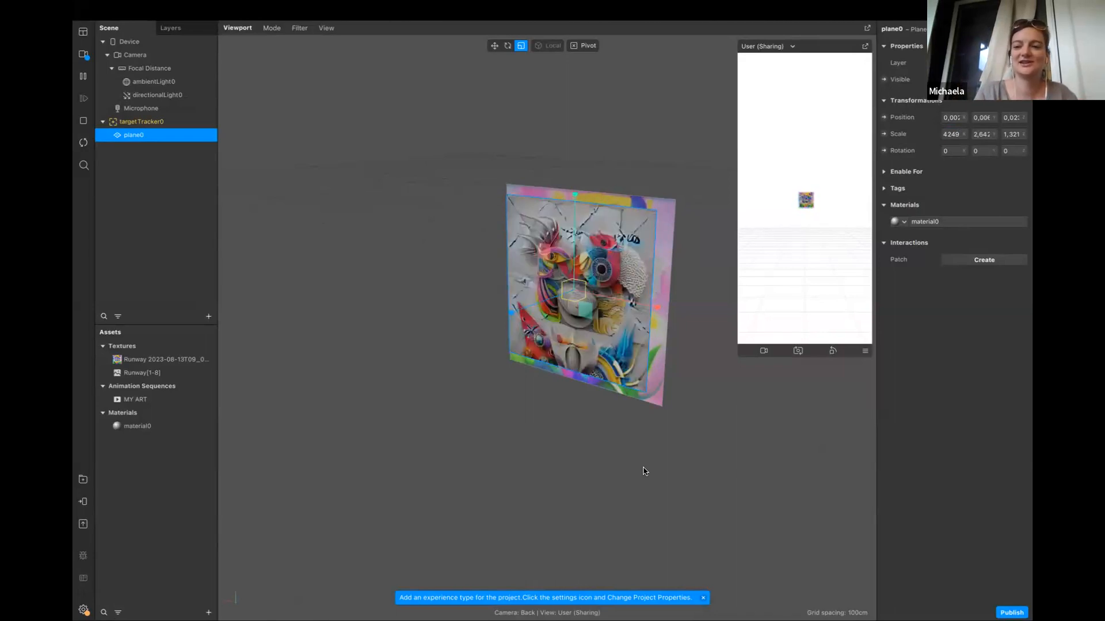
# Rotate the plane to about -89.4° around X and lower it to the target's bottom edge, at about -0.18 in Y
pyautogui.click(507, 46)
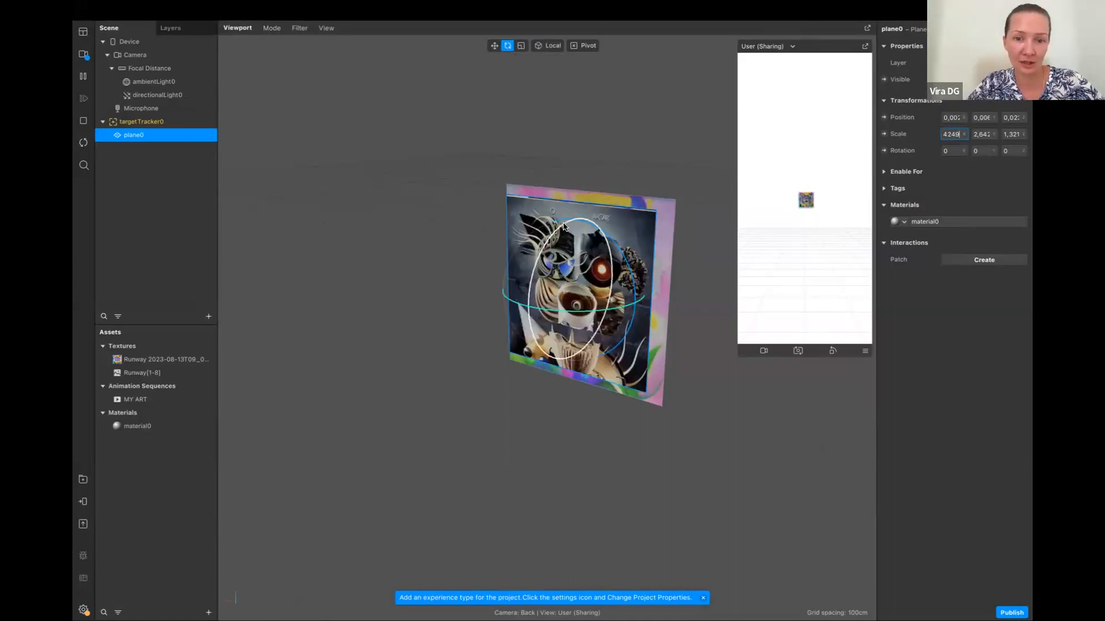
pyautogui.moveTo(606, 213); pyautogui.dragTo(725, 268)
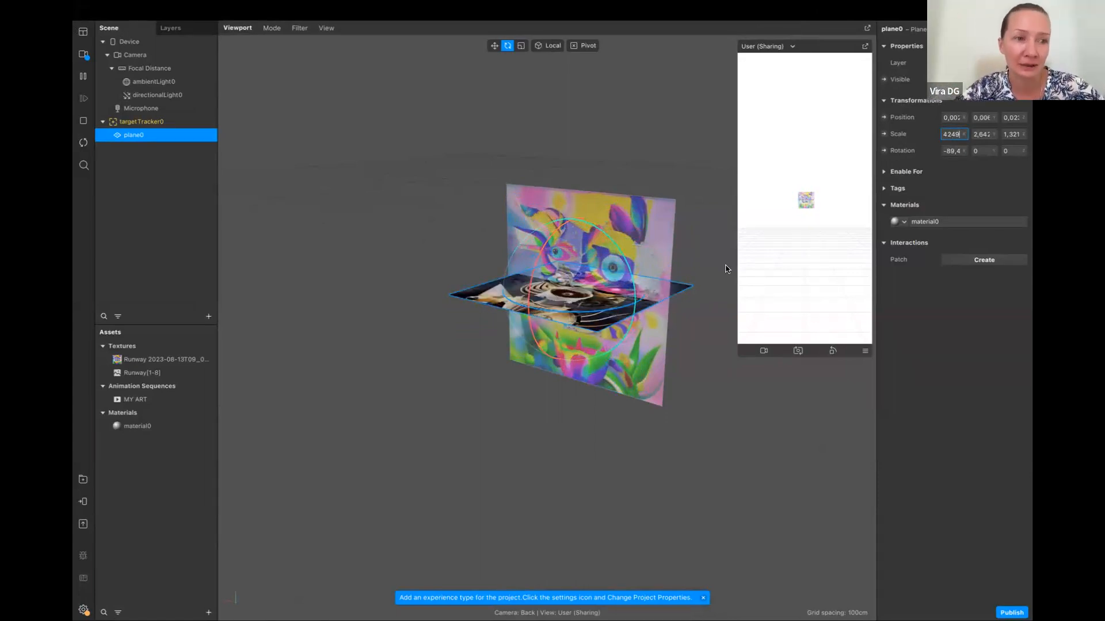
pyautogui.click(208, 317)
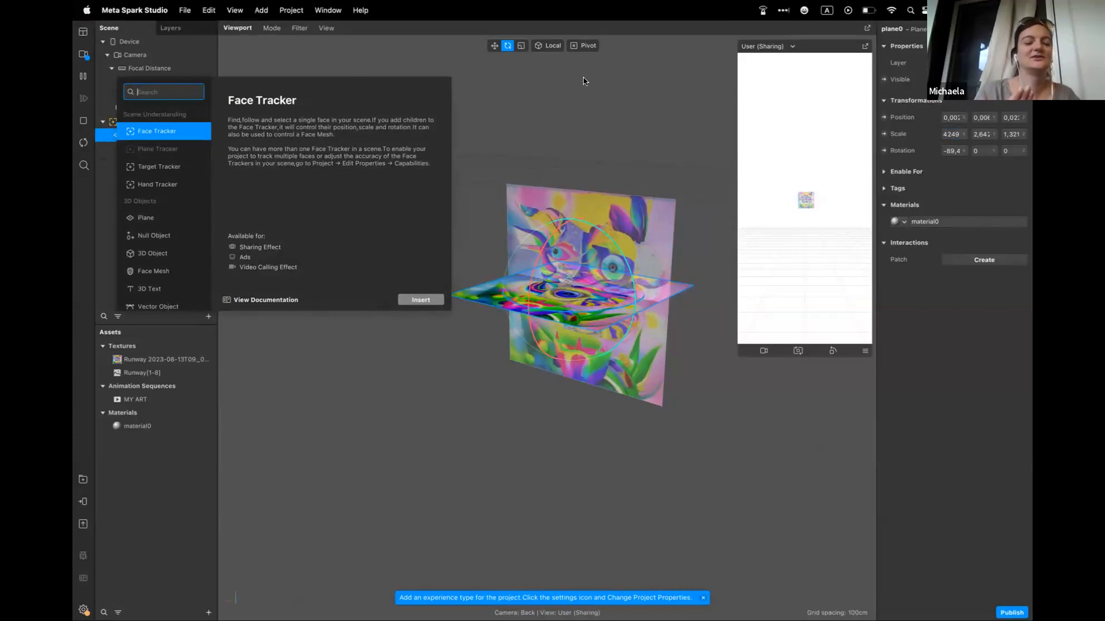
pyautogui.click(494, 45)
pyautogui.moveTo(576, 184); pyautogui.dragTo(573, 296)
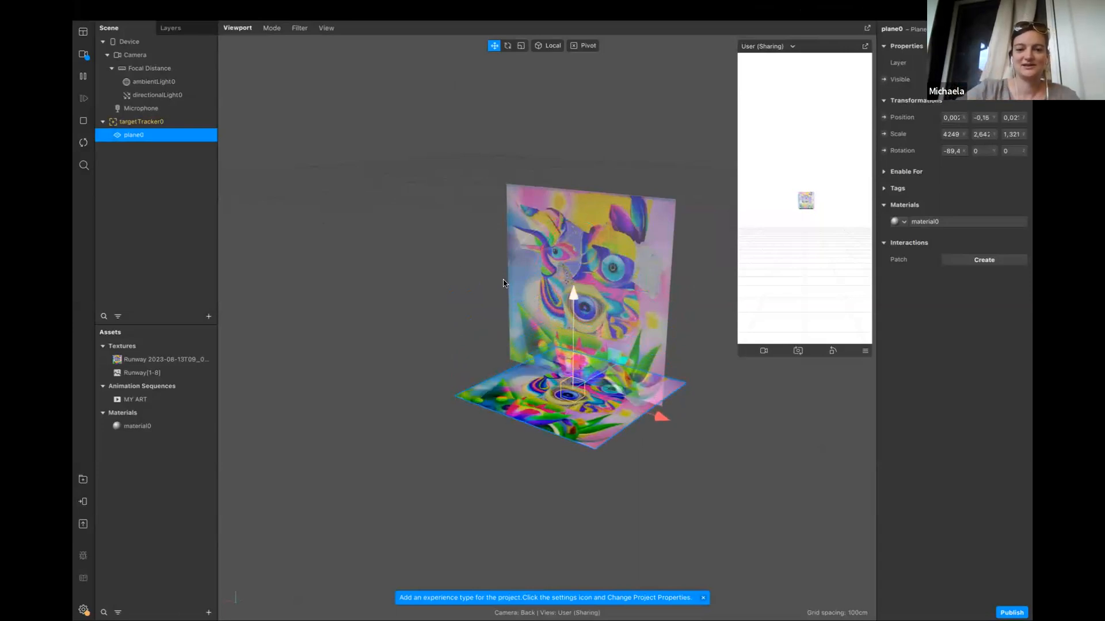
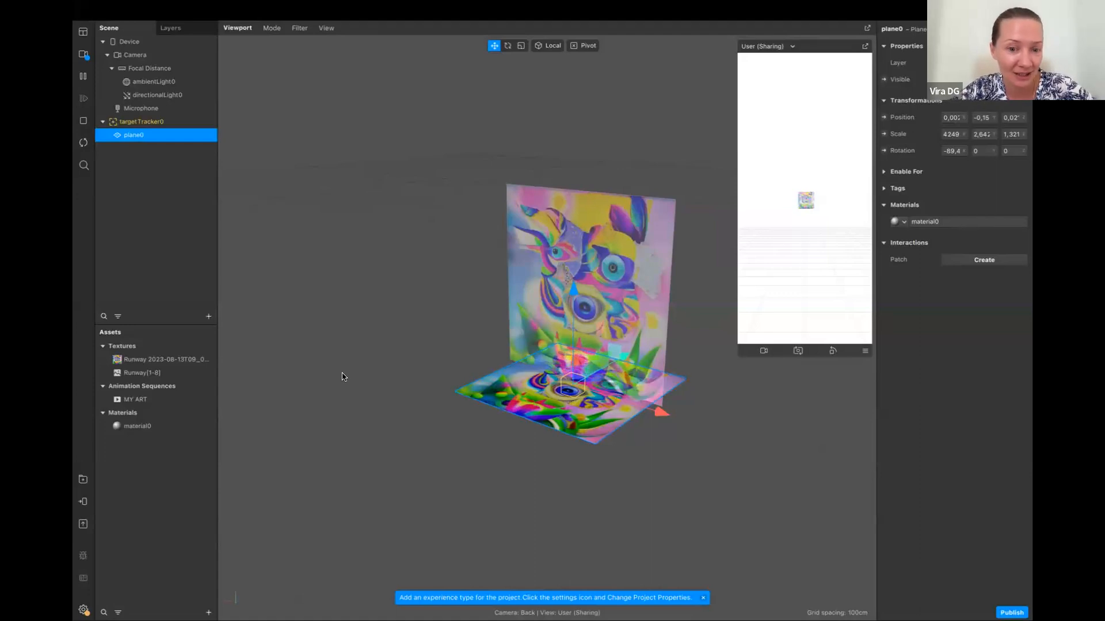
# Switch to Runway in the browser and open the Text/Image to Video tool from the video generation tools
pyautogui.hotkey('ctrl', 'Right')
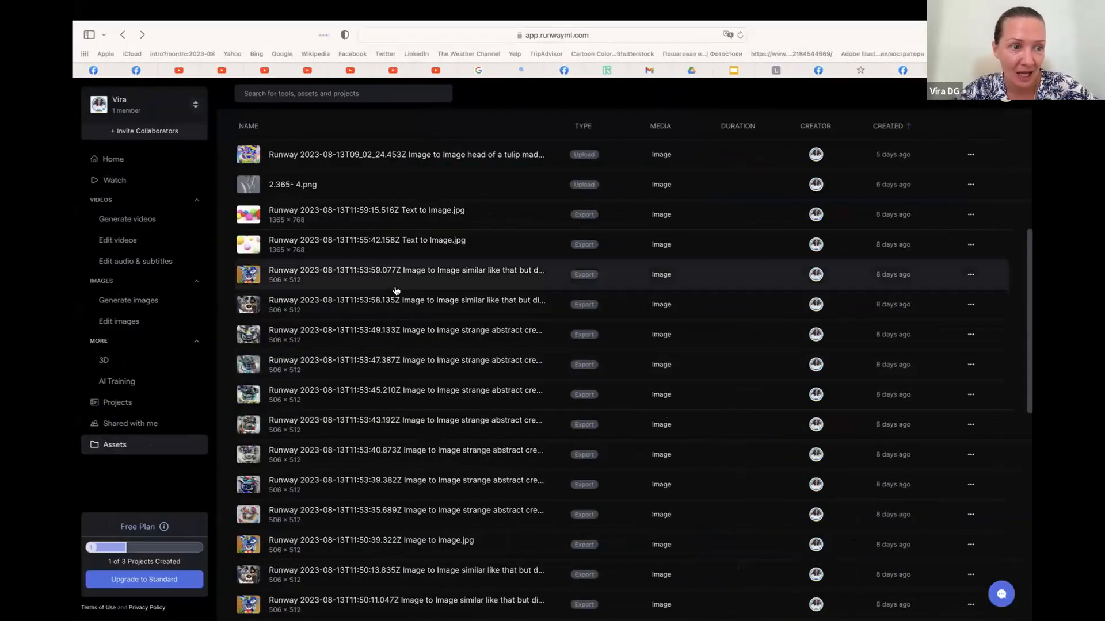
pyautogui.click(133, 225)
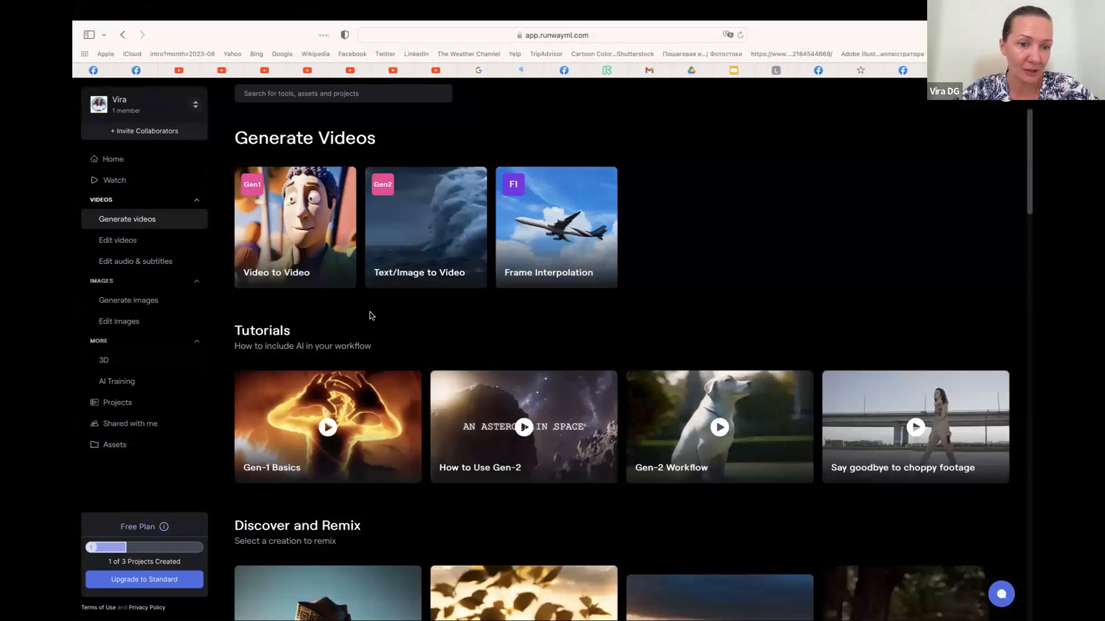
pyautogui.scroll(-1, 369, 316)
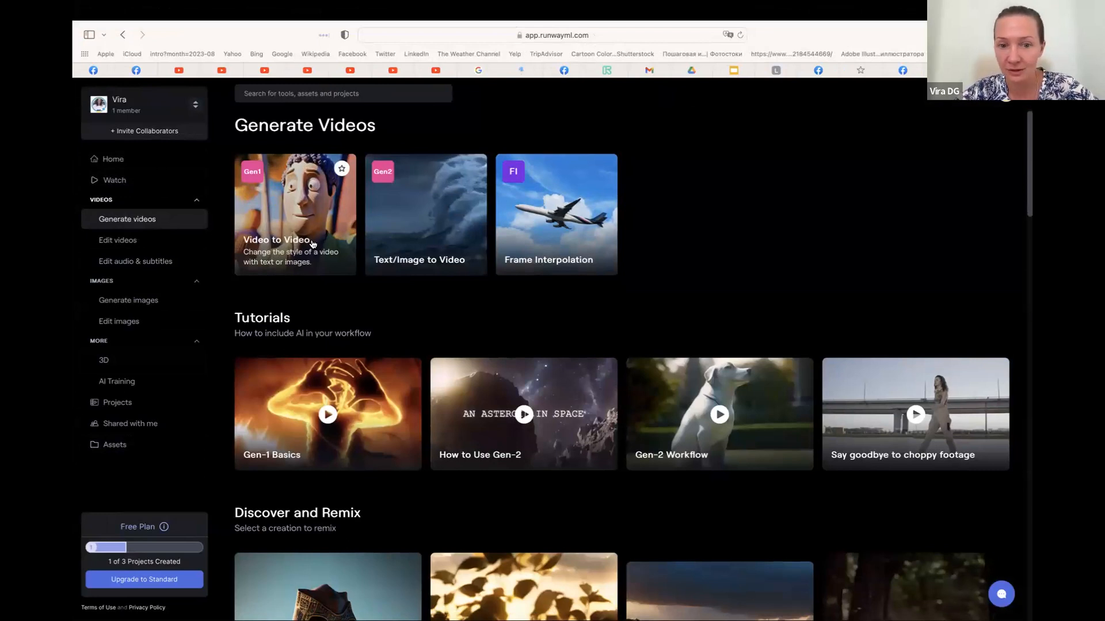
pyautogui.click(432, 242)
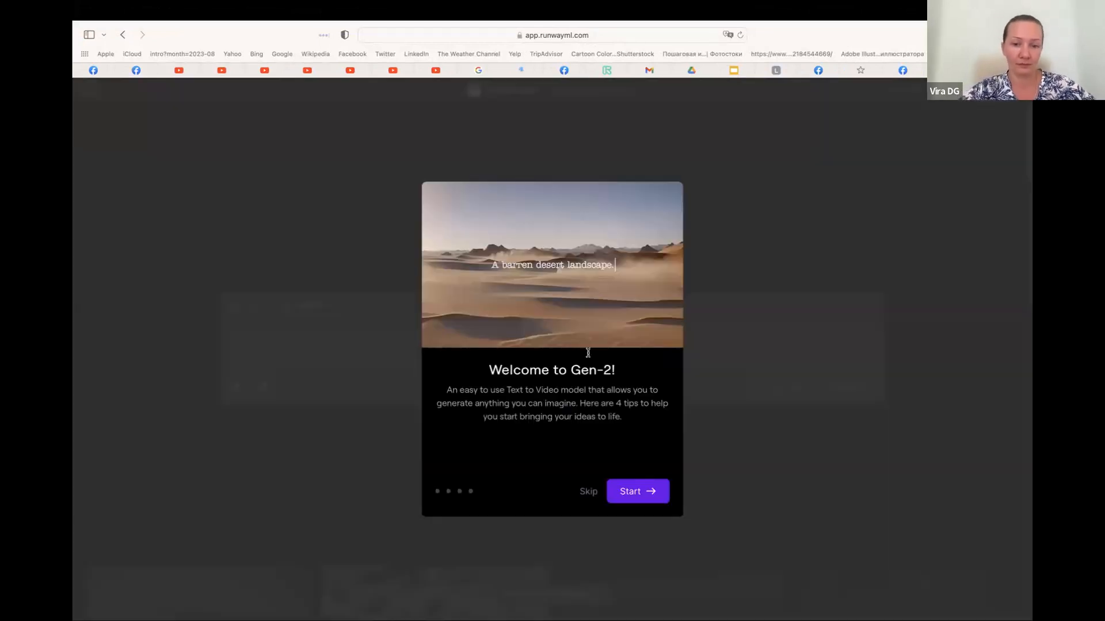
# Go through the Gen-2 introduction tips to the end and start using Gen-2
pyautogui.click(641, 494)
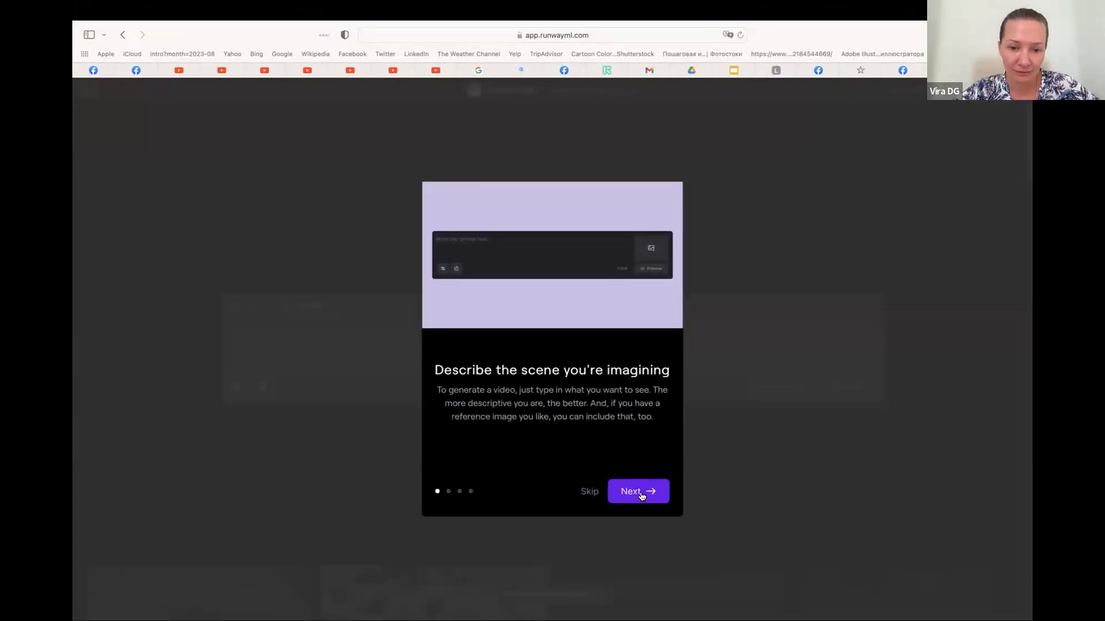
pyautogui.click(640, 493)
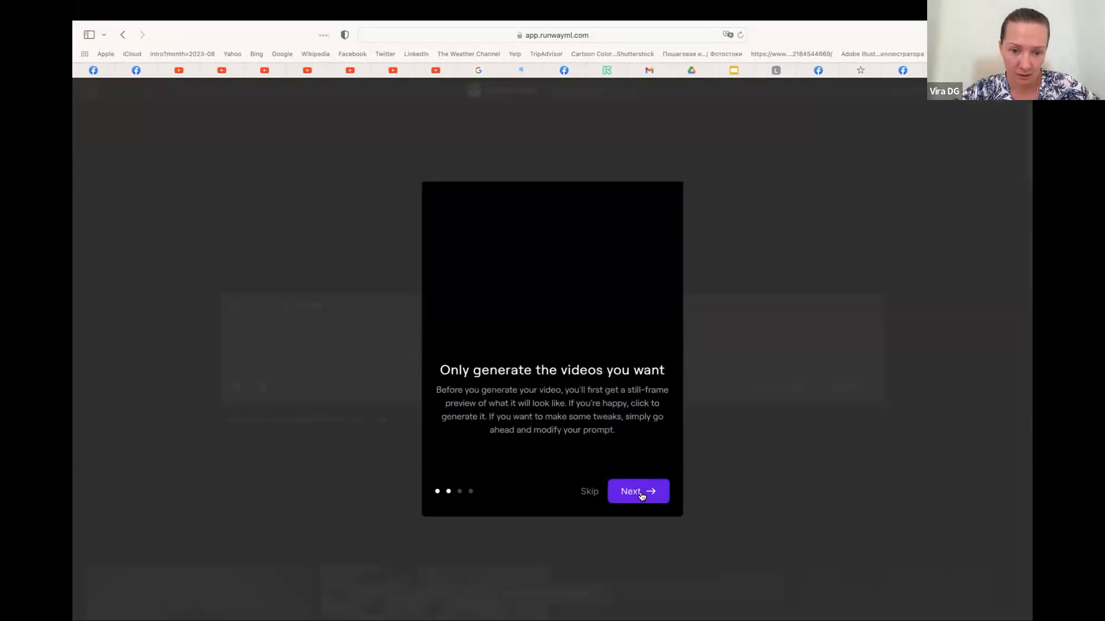
pyautogui.click(642, 494)
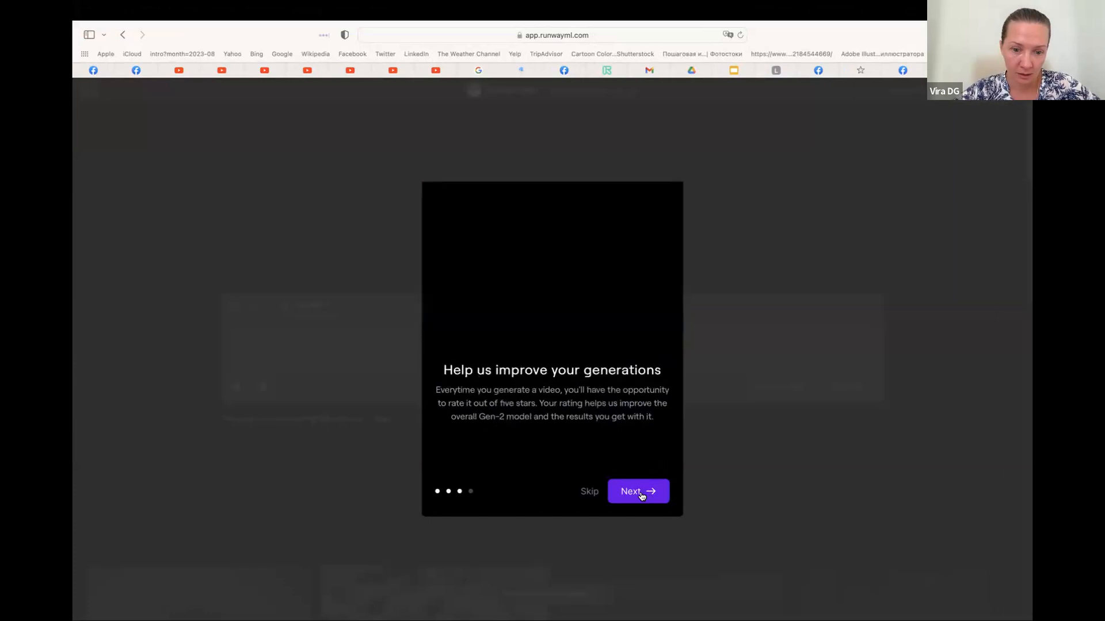
pyautogui.click(642, 495)
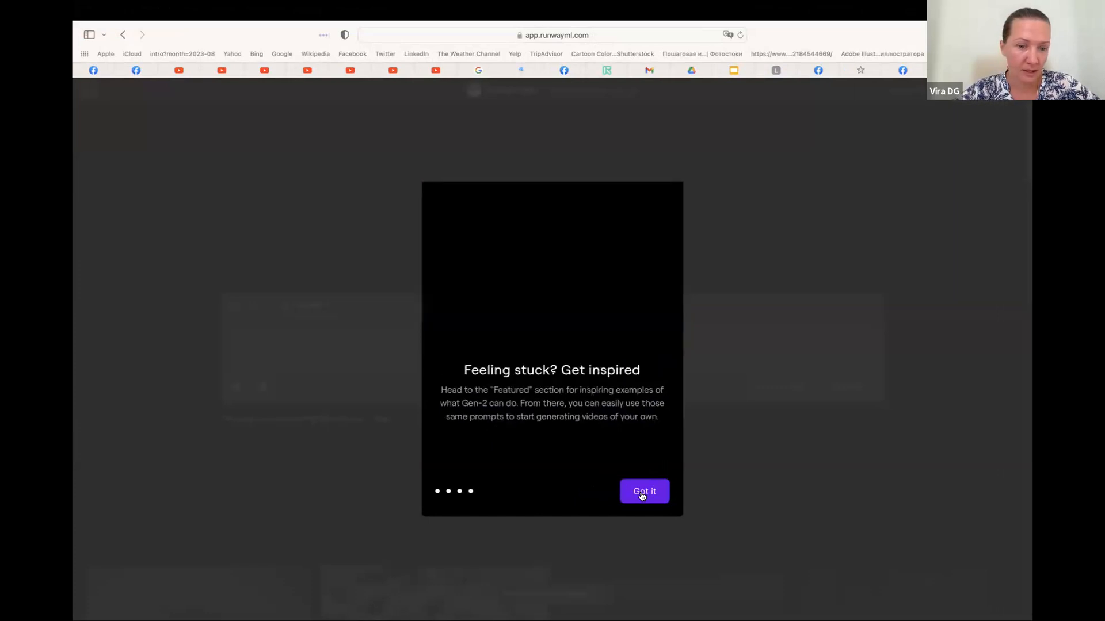
pyautogui.click(642, 495)
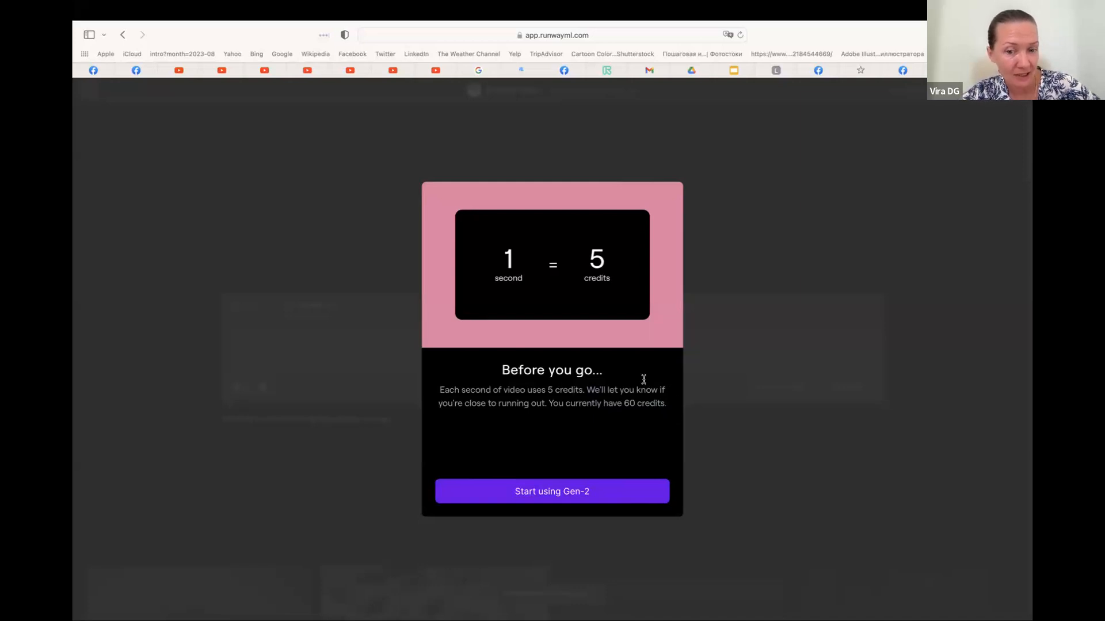
pyautogui.click(557, 491)
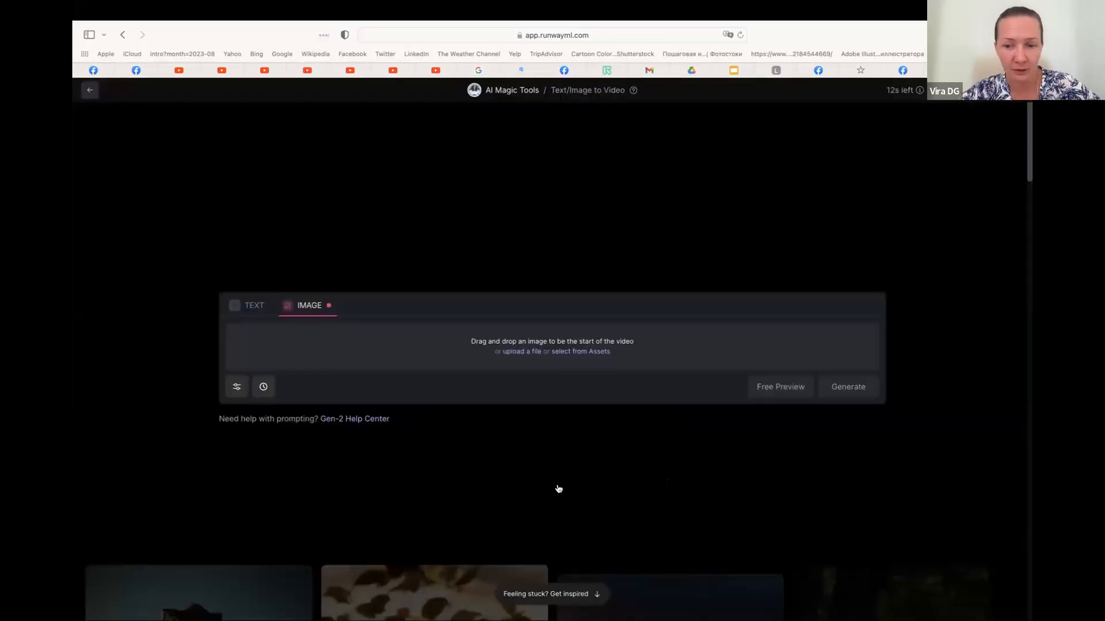
# Upload the colourful unicorn image, the 506×512 Runway file ending in "eyes.jpg" in Downloads, as the start image of the video
pyautogui.click(527, 352)
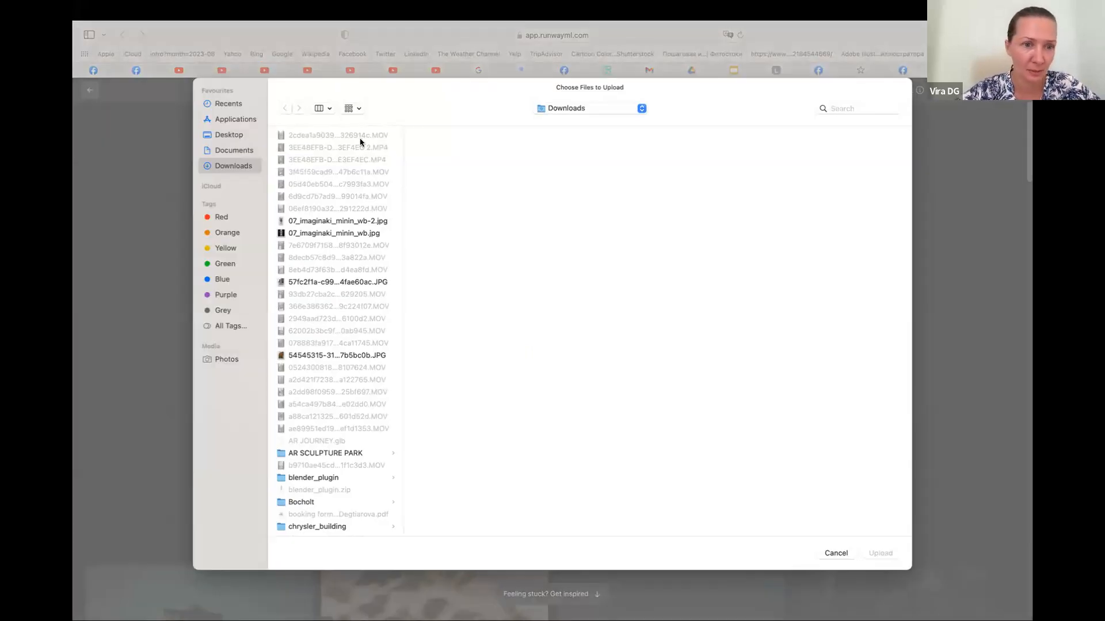
pyautogui.click(329, 111)
pyautogui.click(336, 152)
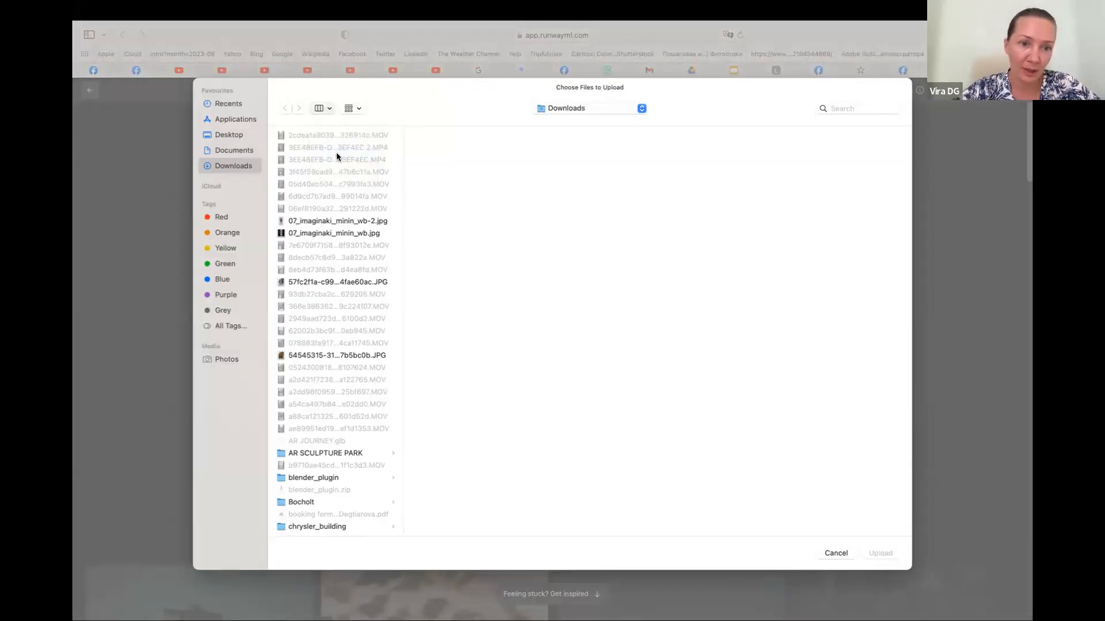
pyautogui.scroll(-10, 434, 333)
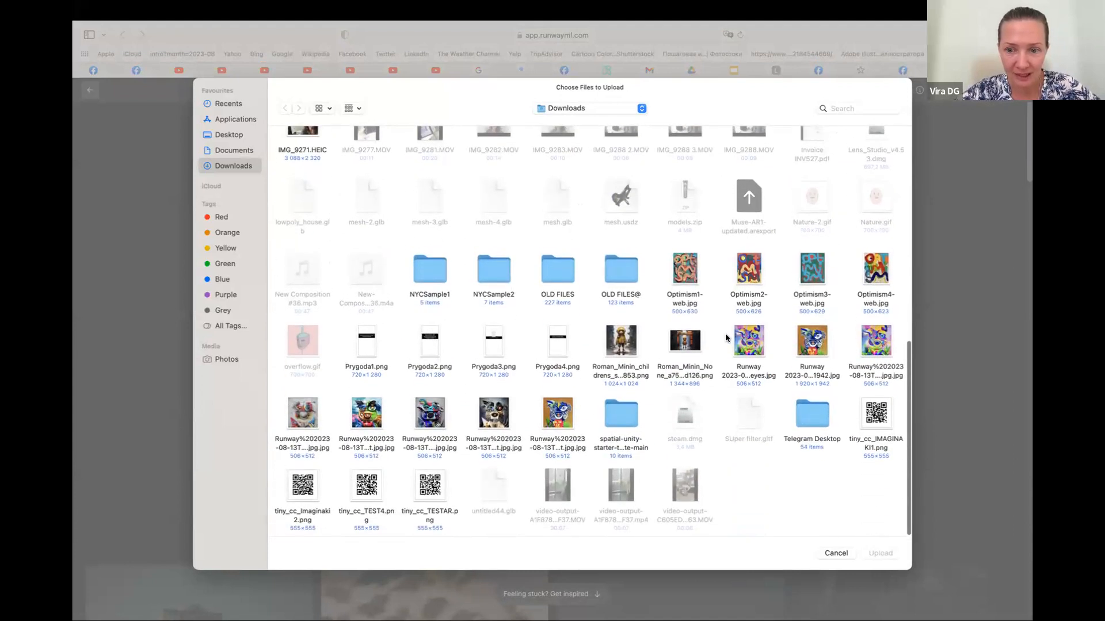
pyautogui.click(749, 344)
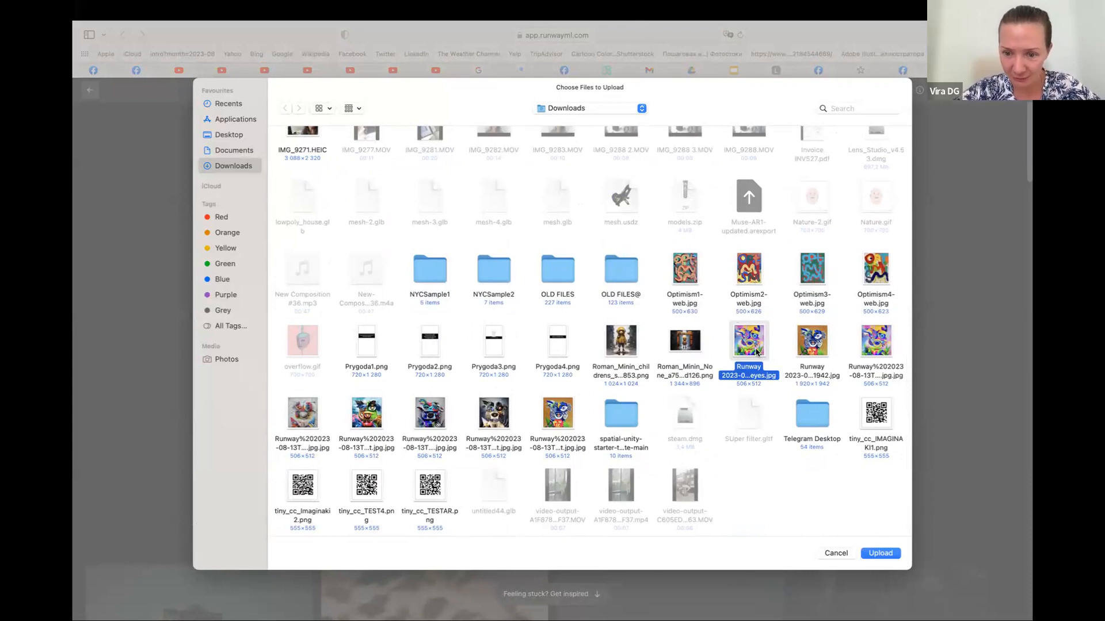
pyautogui.click(889, 555)
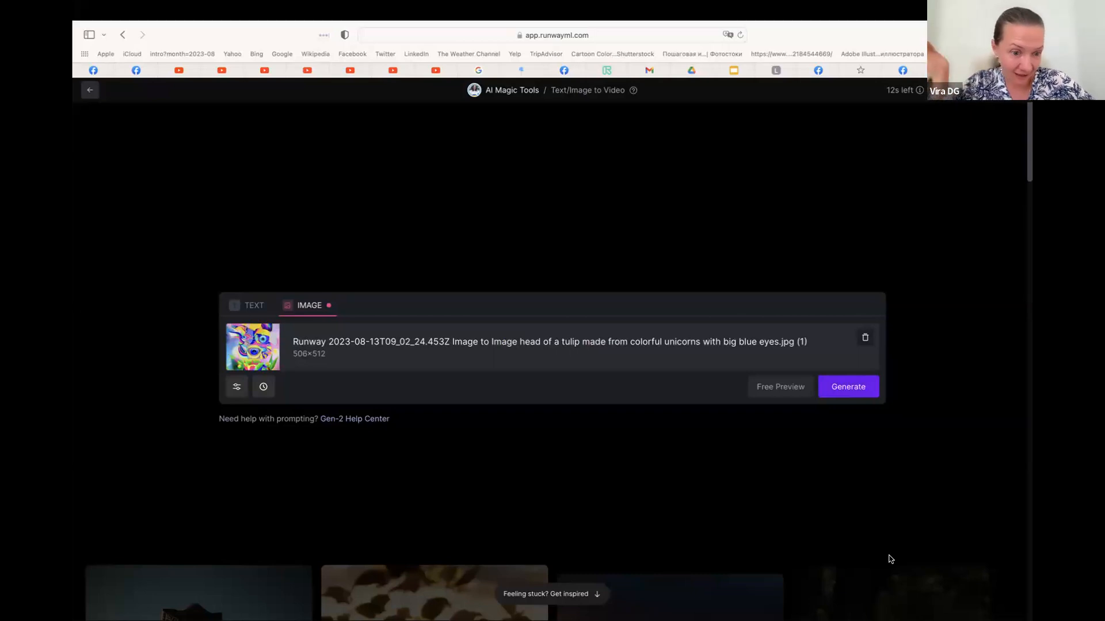
# Check the generation settings and try to generate a video from the uploaded unicorn image, retrying once
pyautogui.click(237, 387)
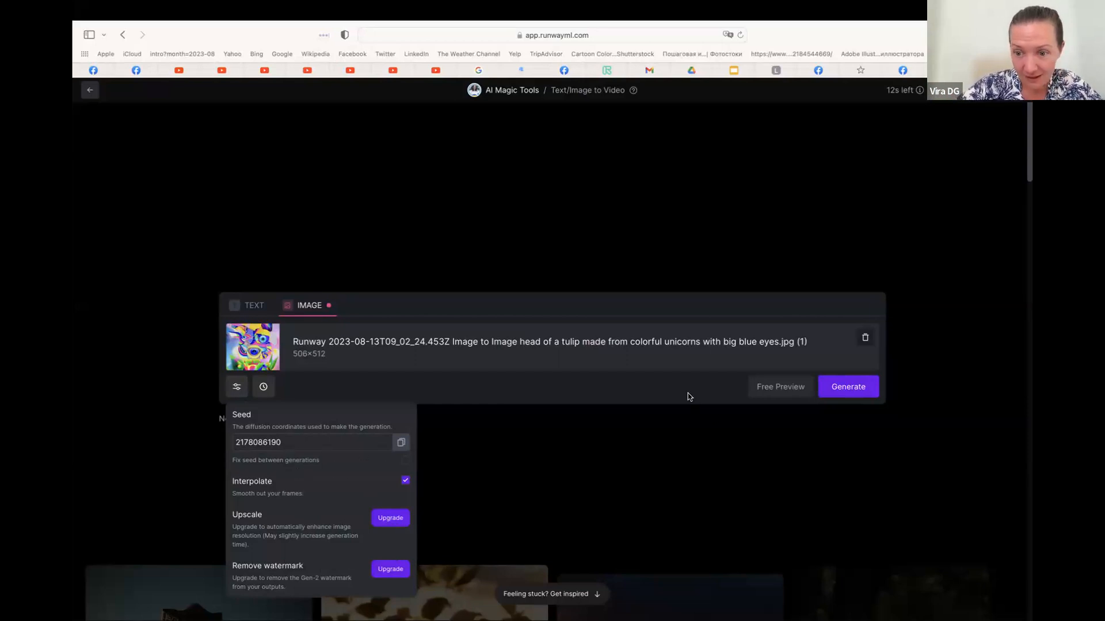
pyautogui.click(856, 388)
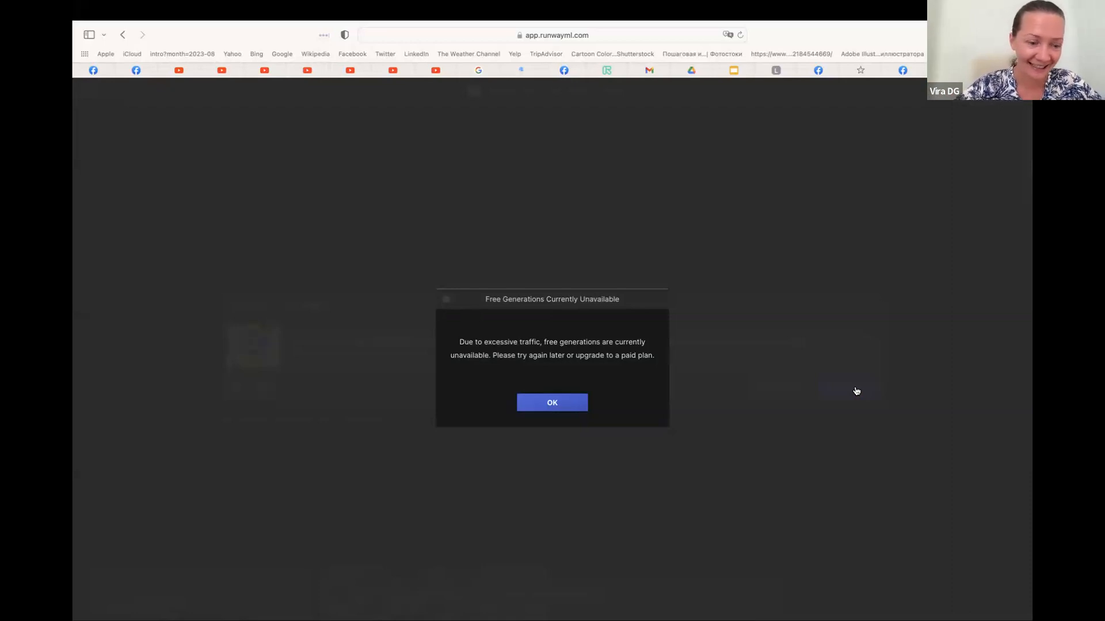
pyautogui.click(554, 409)
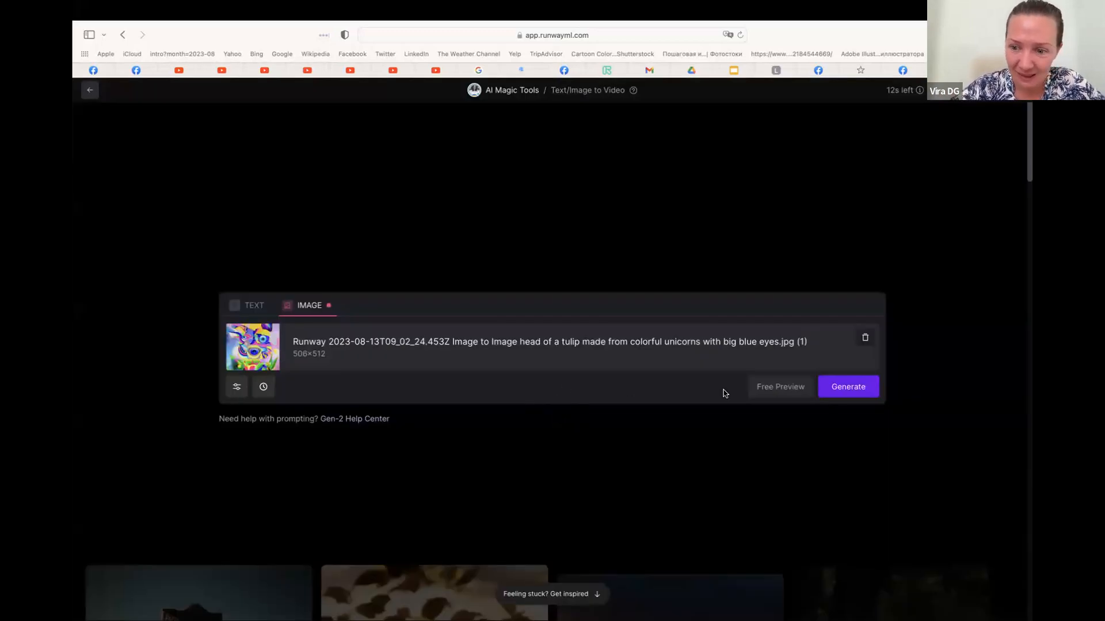
pyautogui.click(840, 388)
pyautogui.click(552, 403)
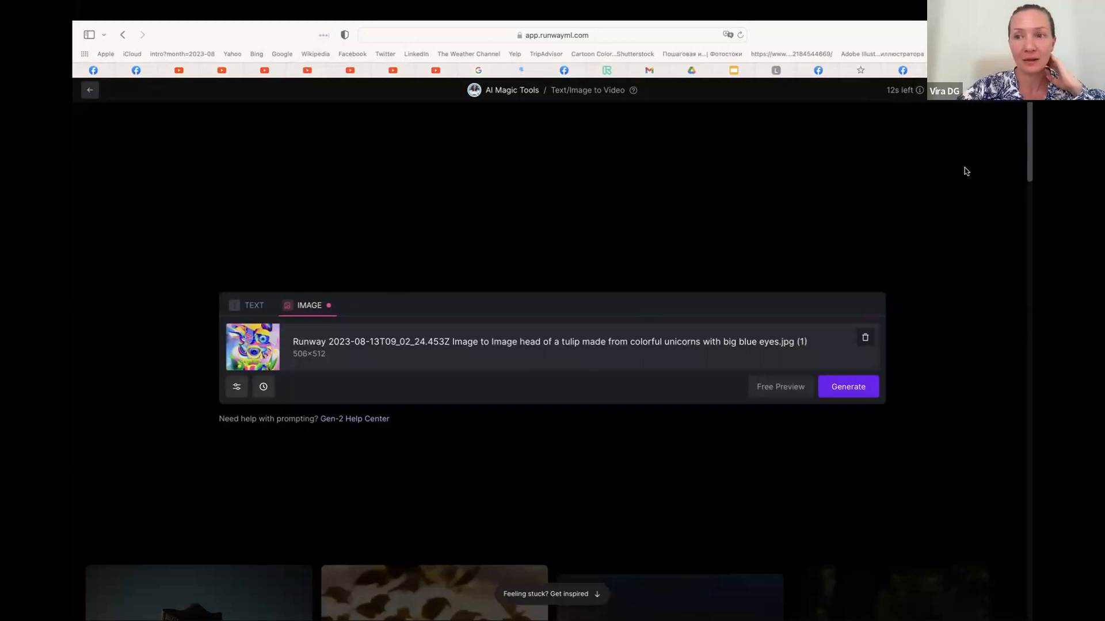
# Search the web for "devide gif file" in a new browser tab
pyautogui.press('super+t')
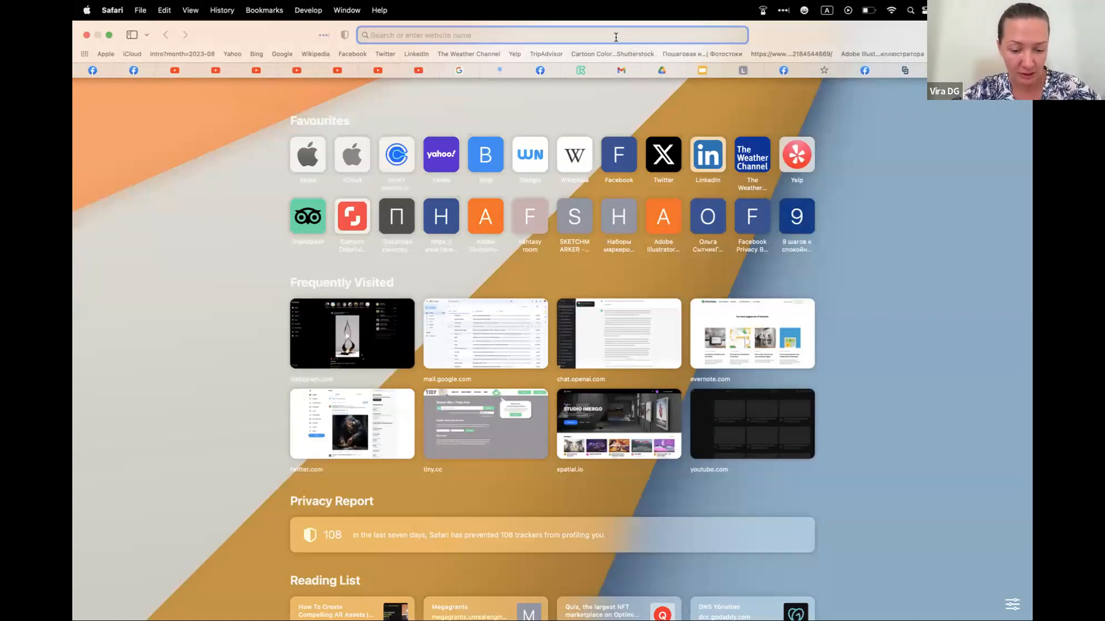
pyautogui.write('d')
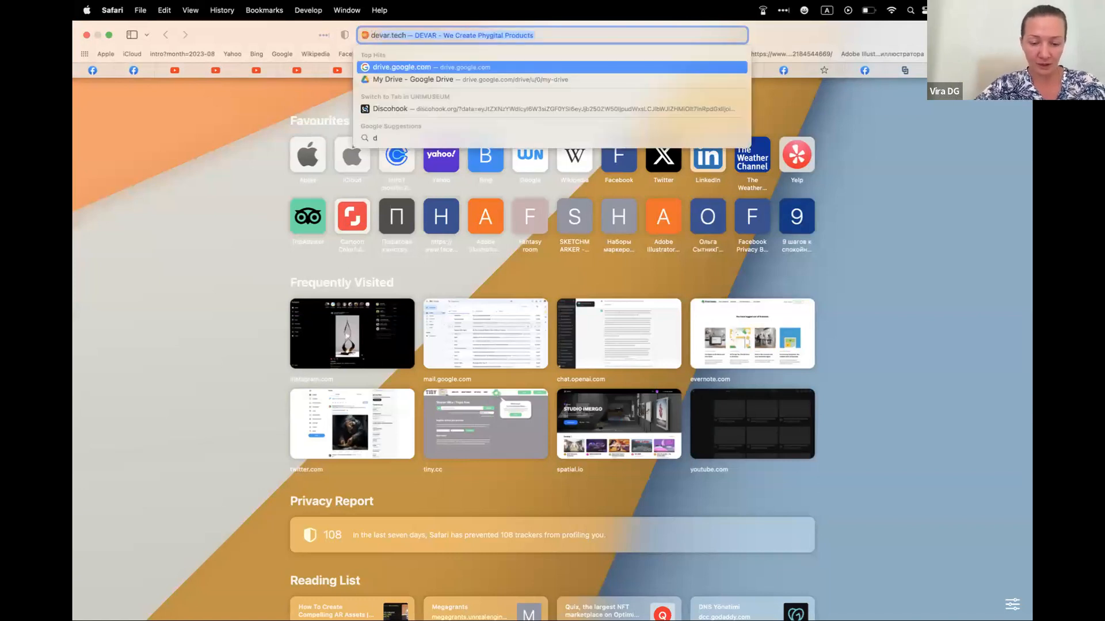
pyautogui.write('evide gif file')
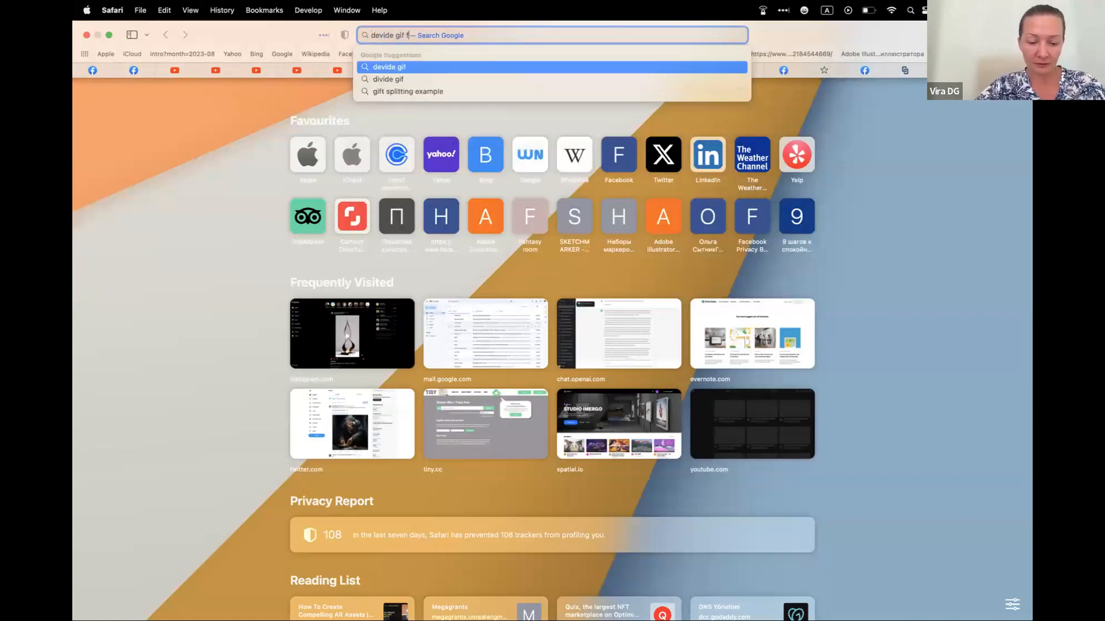
pyautogui.press('Return')
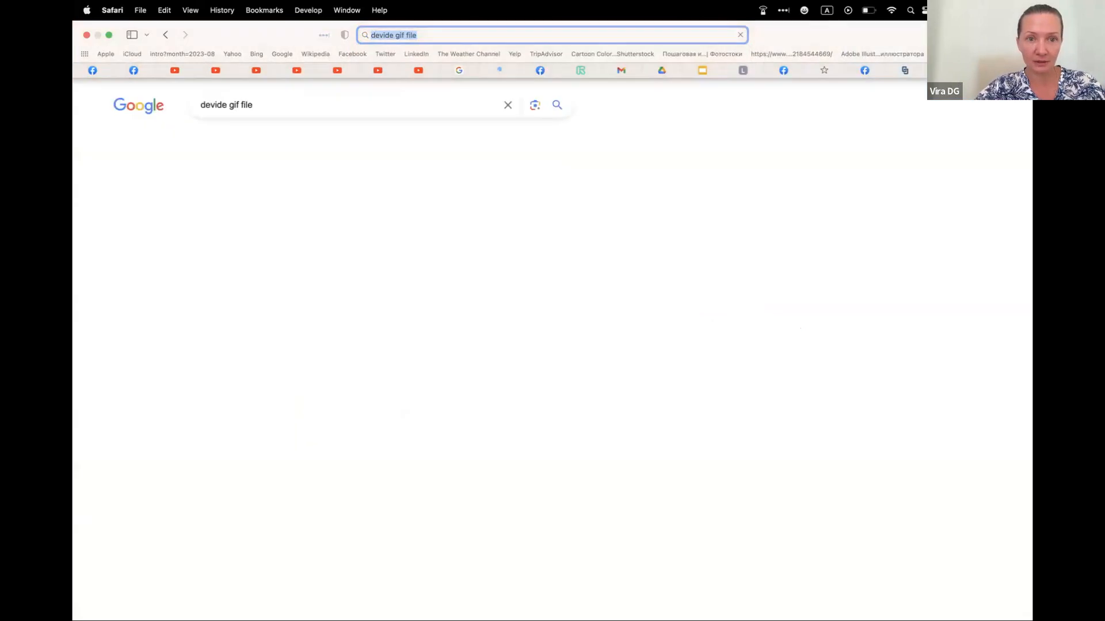
# Extend the search to "devide gif file to jpg" and look through the results for a converter
pyautogui.click(463, 105)
pyautogui.write('to jpg')
pyautogui.press('Return')
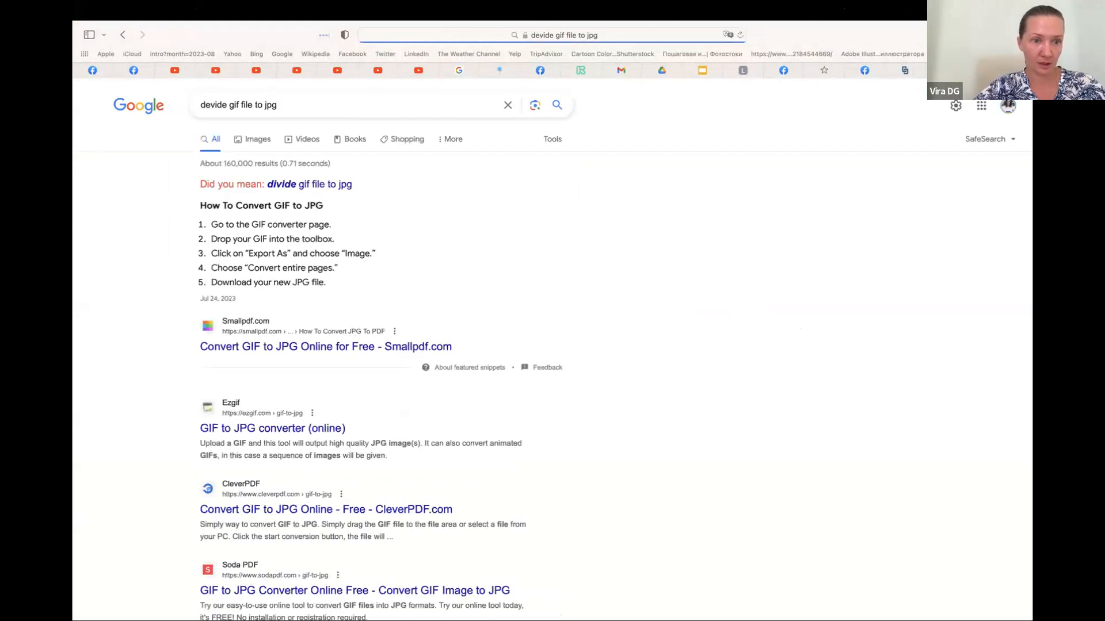
pyautogui.scroll(-1, 451, 336)
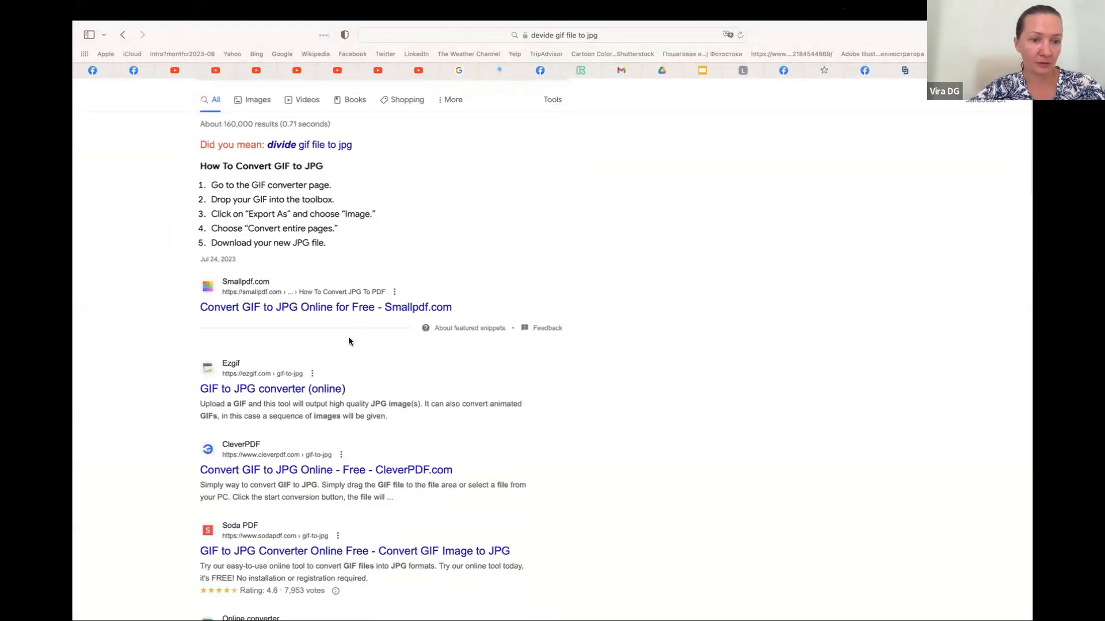
pyautogui.scroll(-8, 407, 375)
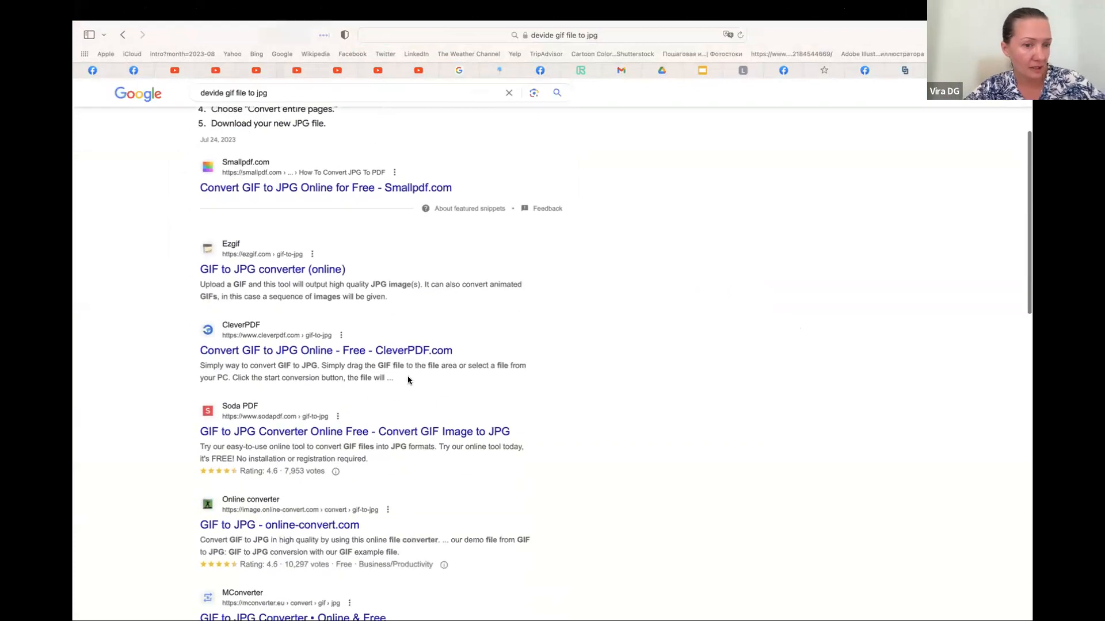
pyautogui.scroll(-4, 407, 376)
pyautogui.scroll(5, 408, 376)
pyautogui.scroll(5, 409, 381)
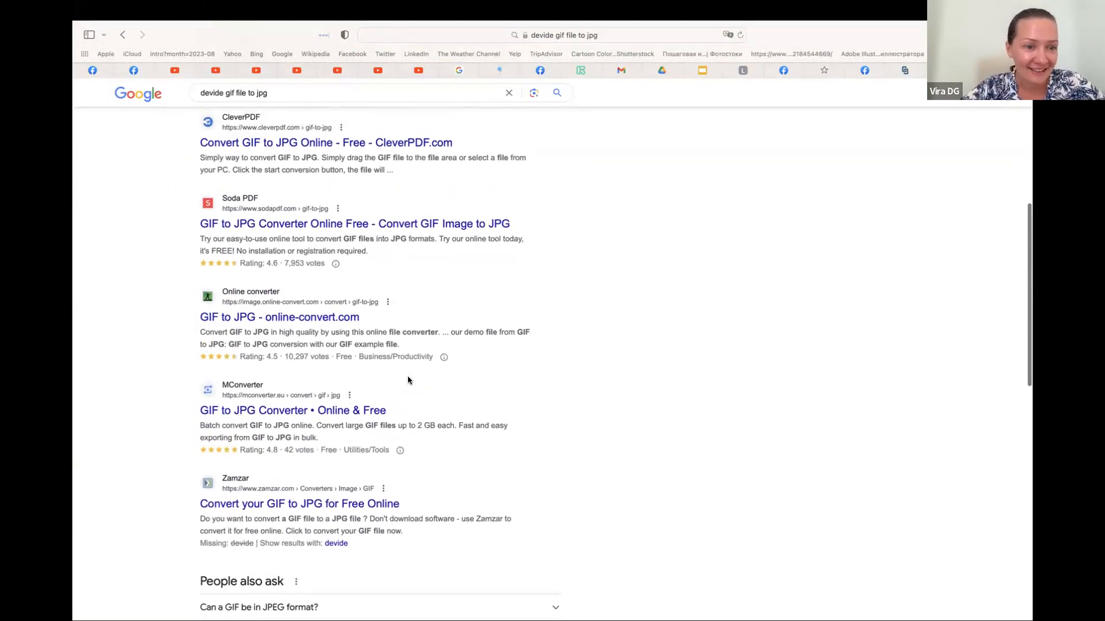
pyautogui.scroll(4, 409, 380)
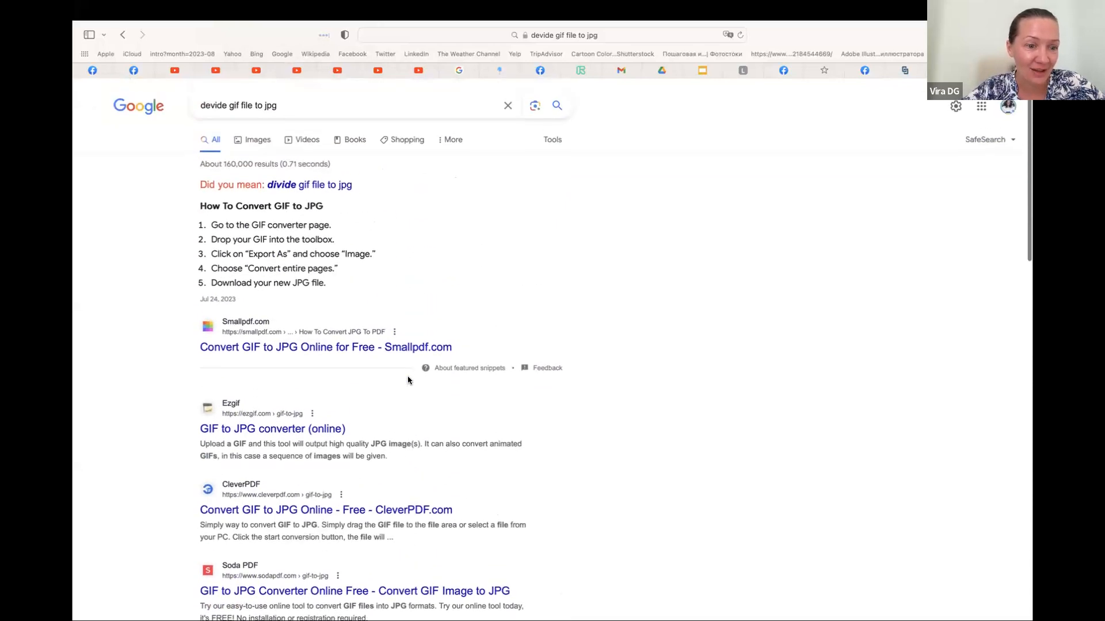
# Read through Smallpdf's "Convert GIF to JPG Online for Free" article and return to the search results
pyautogui.click(353, 347)
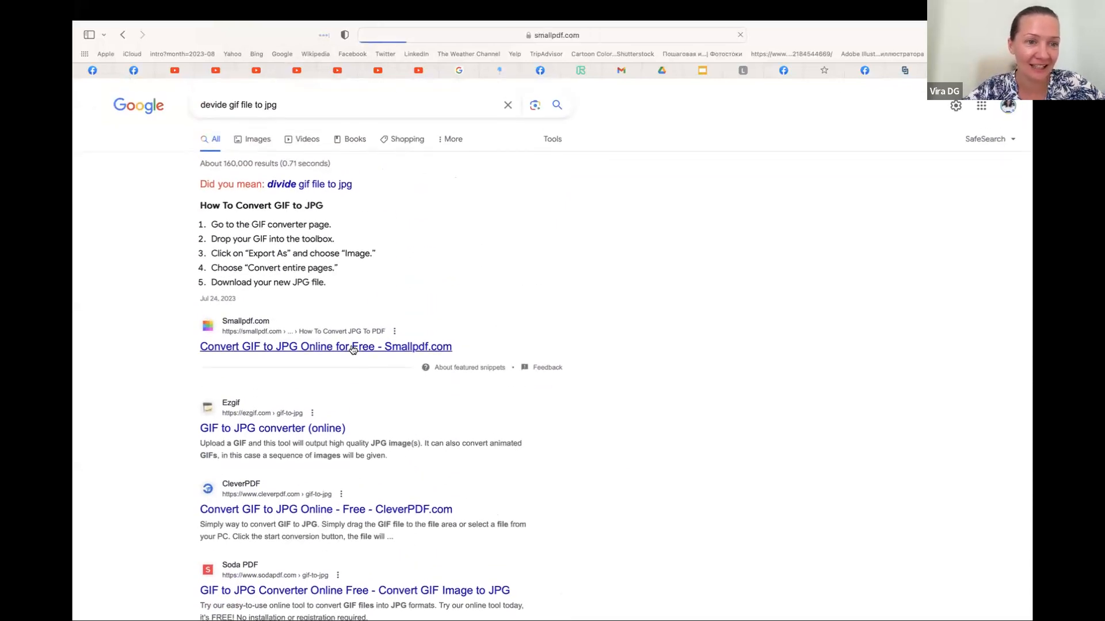
pyautogui.scroll(-10, 353, 350)
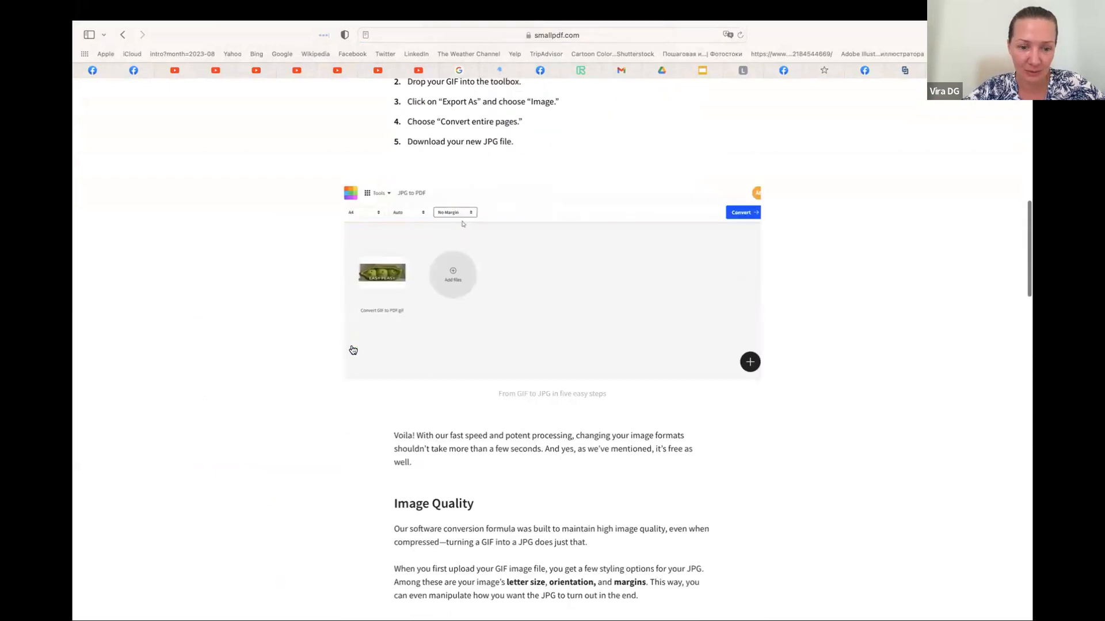
pyautogui.scroll(-9, 352, 350)
pyautogui.scroll(20, 353, 349)
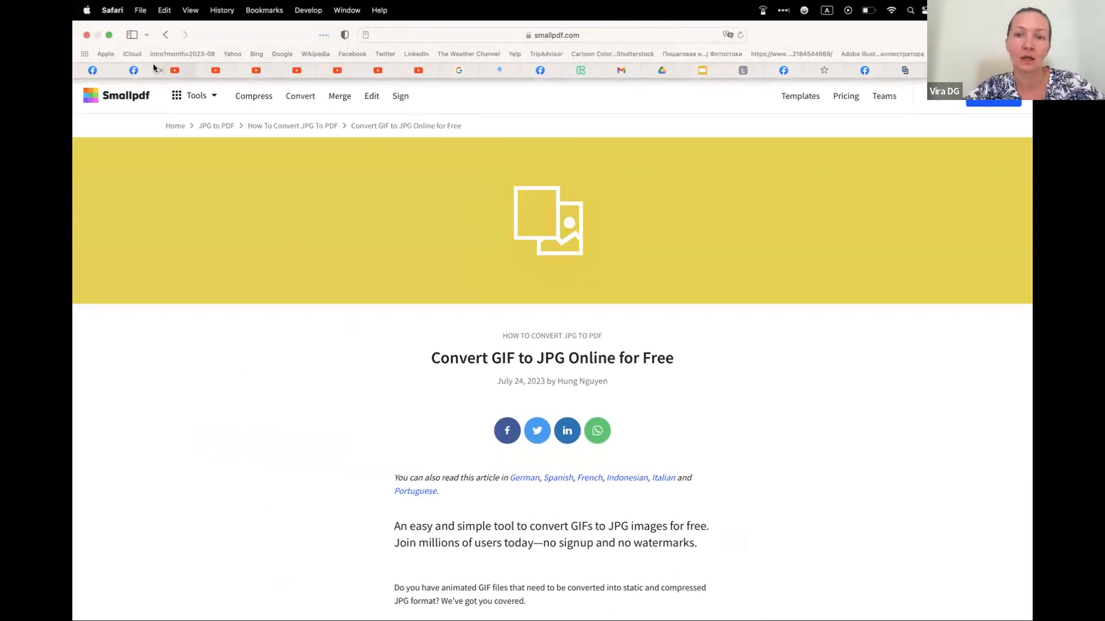
pyautogui.click(165, 34)
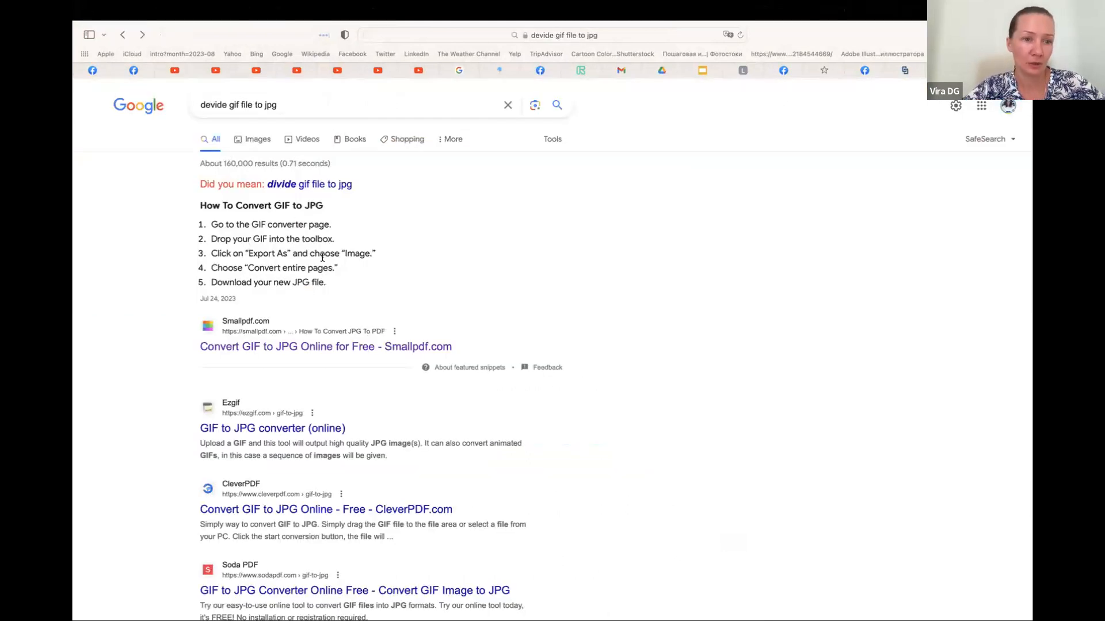
# Use the corrected search "divide gif file to jpg" and open Convertio's GIF to JPG converter from the results
pyautogui.click(298, 185)
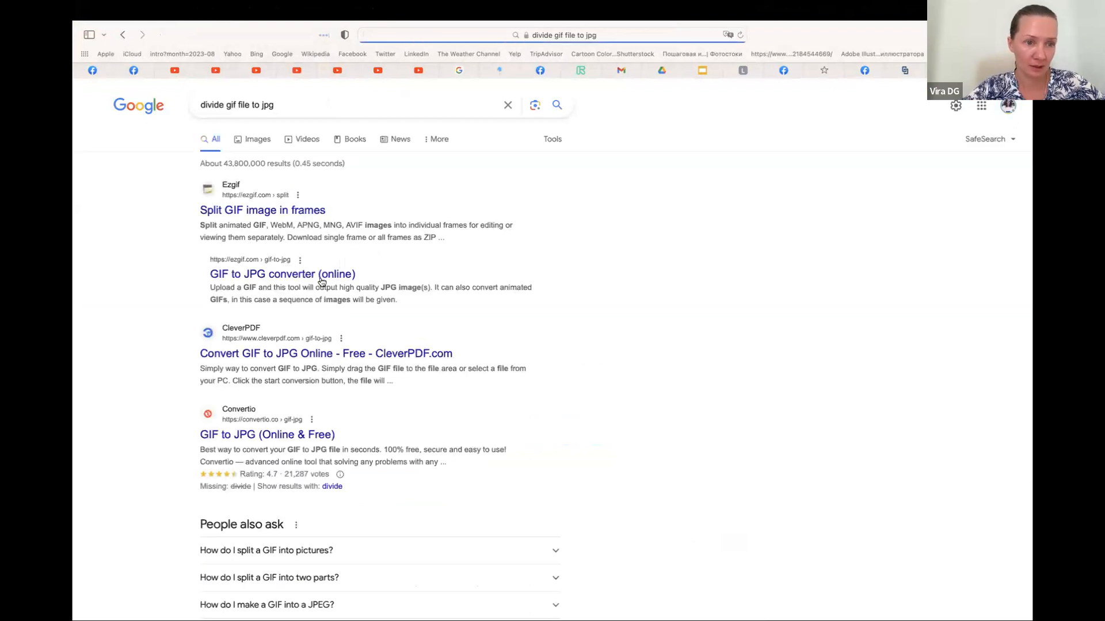
pyautogui.scroll(-5, 363, 352)
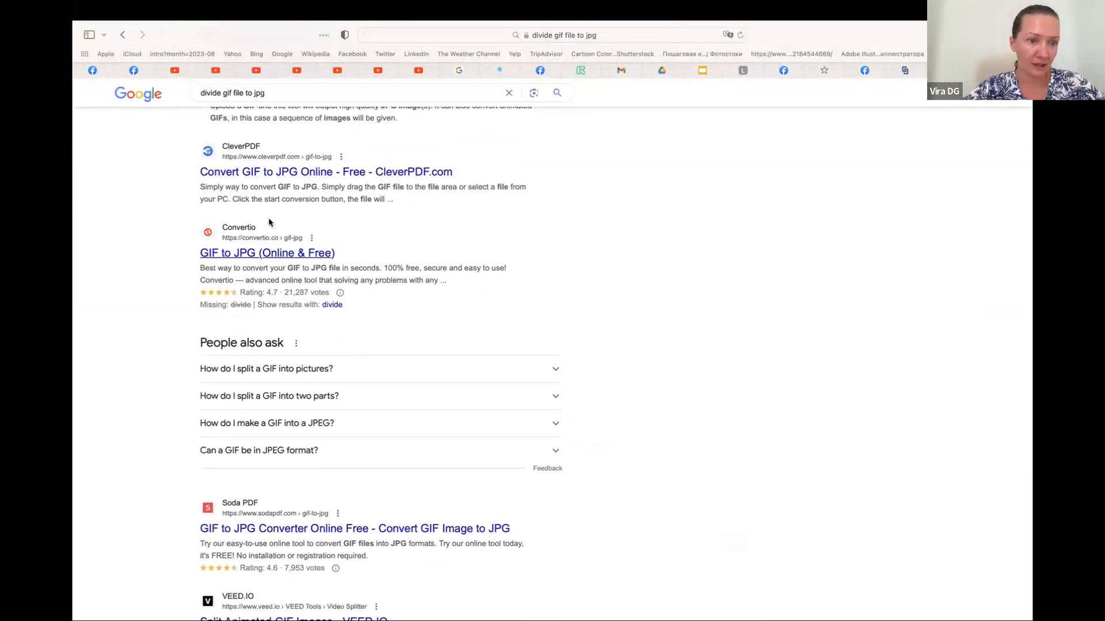
pyautogui.click(273, 254)
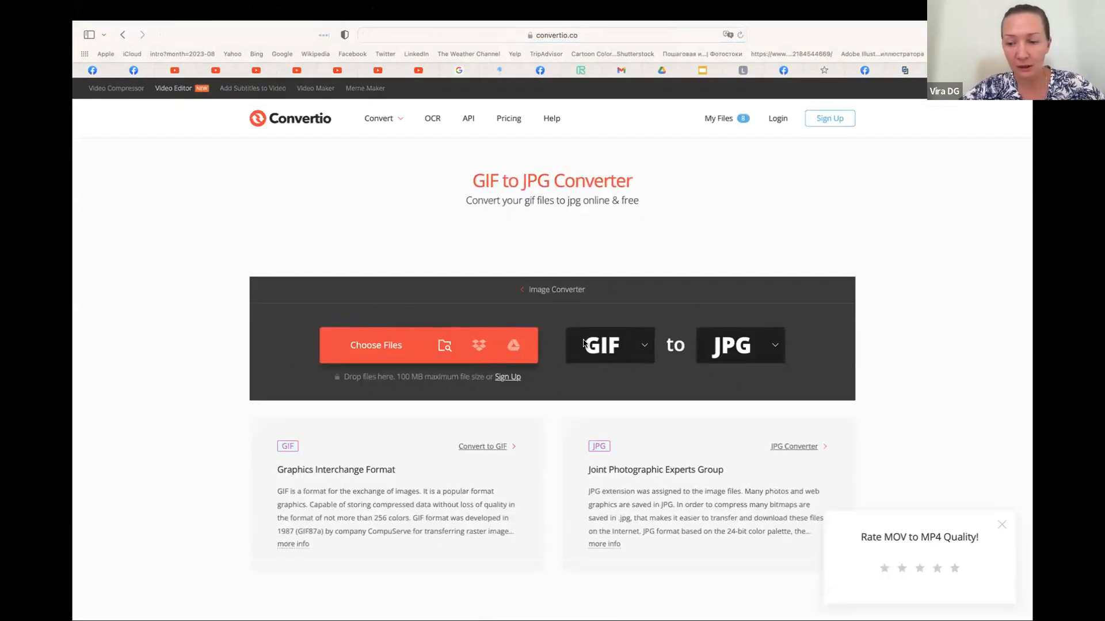
# Dismiss the quality rating prompt and upload overflow.gif from Downloads to the GIF to JPG converter
pyautogui.click(1004, 527)
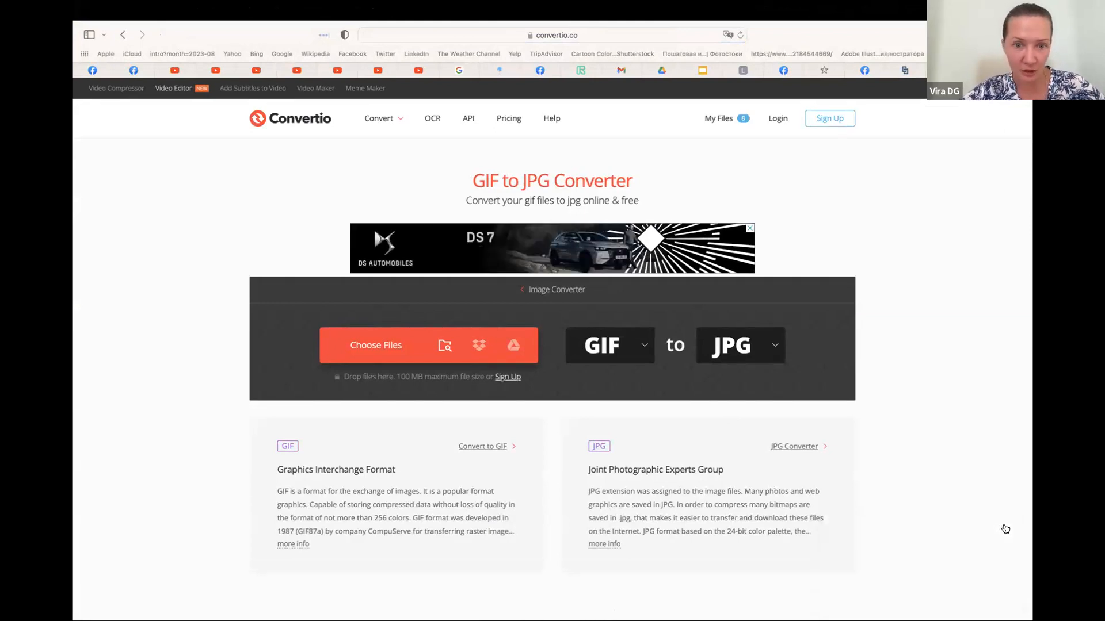
pyautogui.click(424, 344)
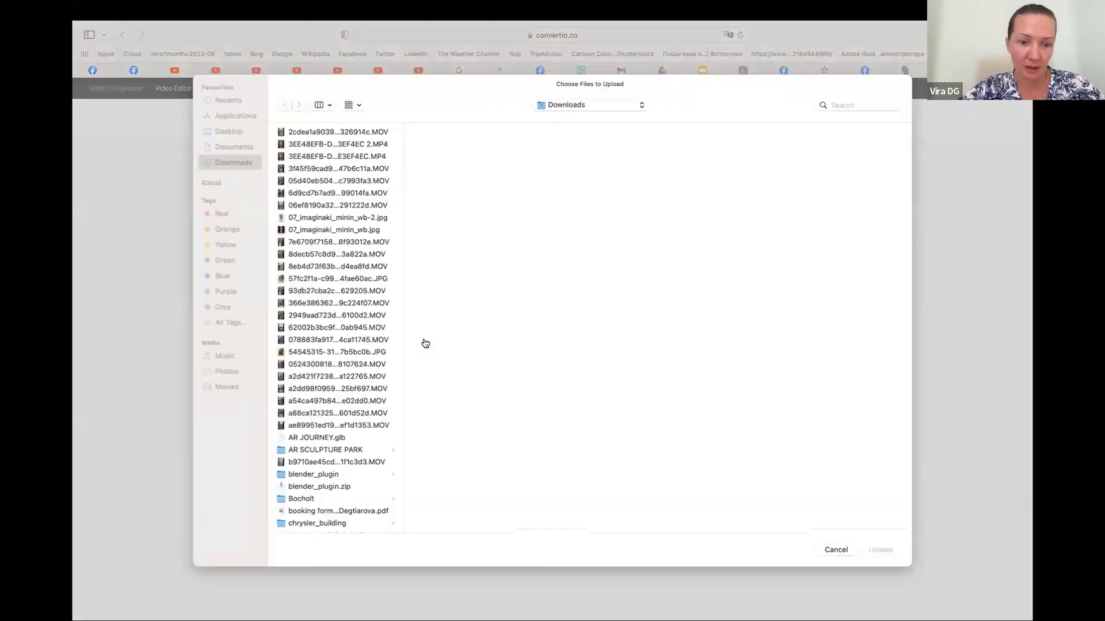
pyautogui.click(329, 109)
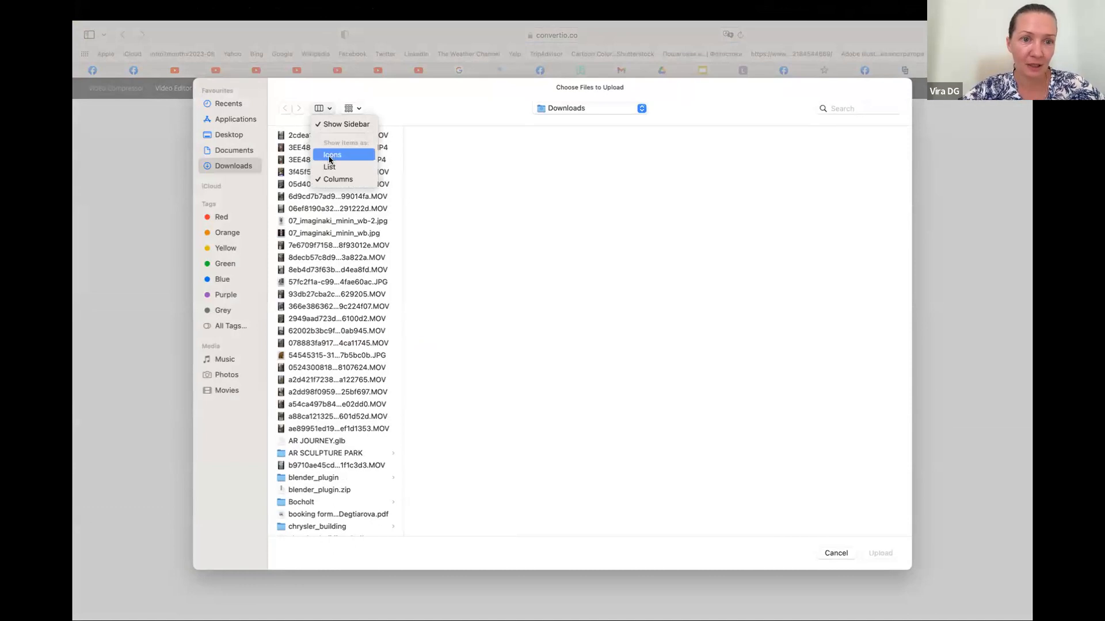
pyautogui.click(327, 155)
pyautogui.scroll(-15, 555, 396)
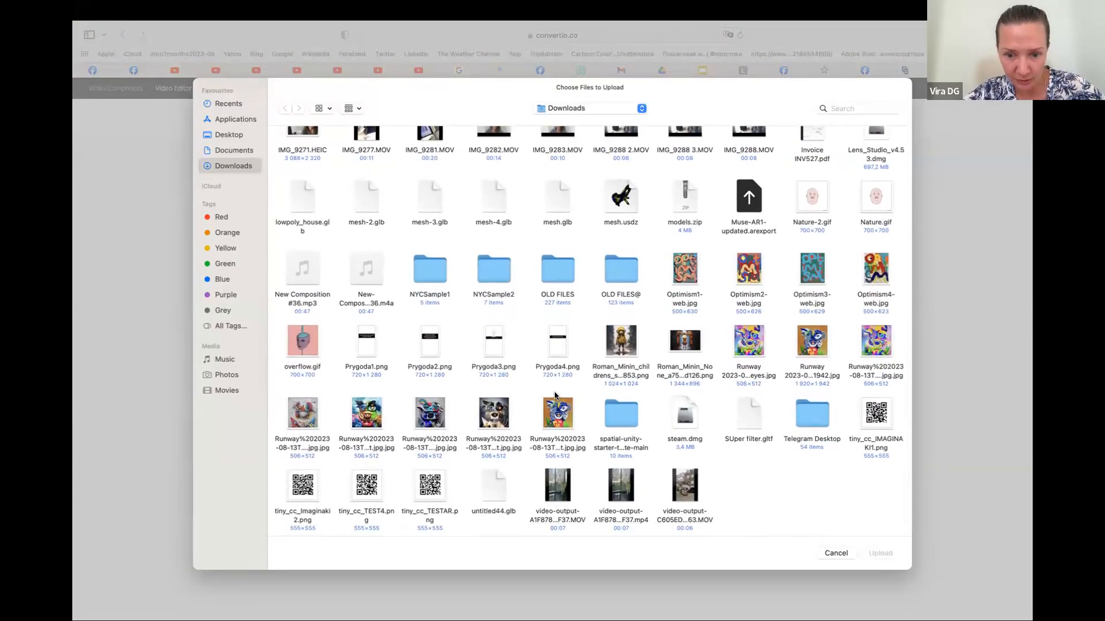
pyautogui.click(301, 344)
pyautogui.click(875, 553)
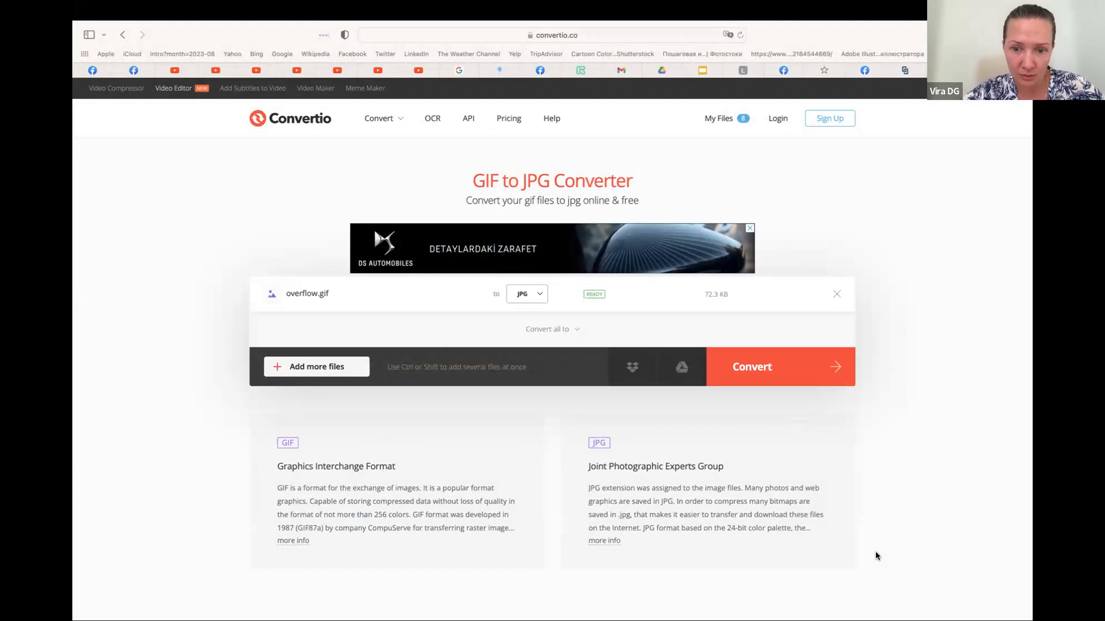
# Convert overflow.gif to JPG and open the downloaded overflow folder of frames
pyautogui.click(819, 370)
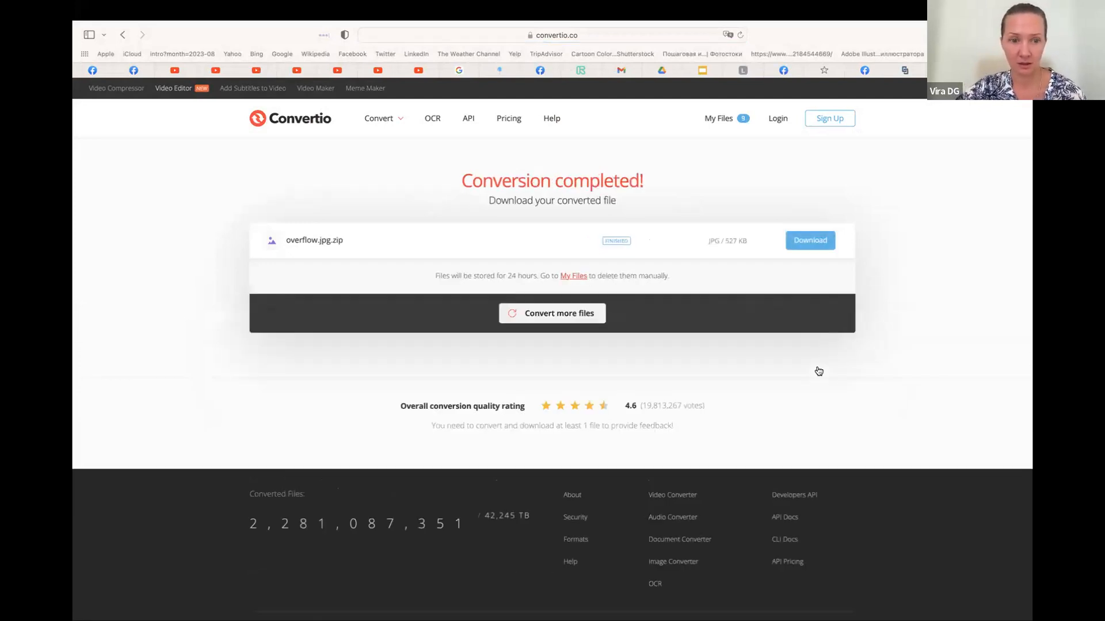
pyautogui.click(810, 241)
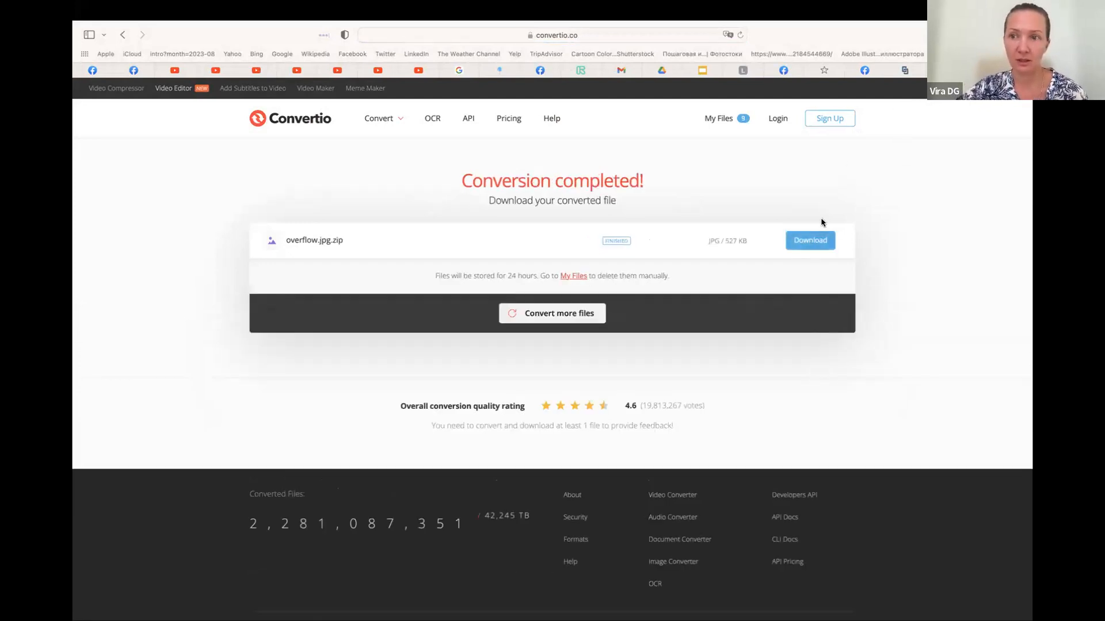
pyautogui.click(955, 36)
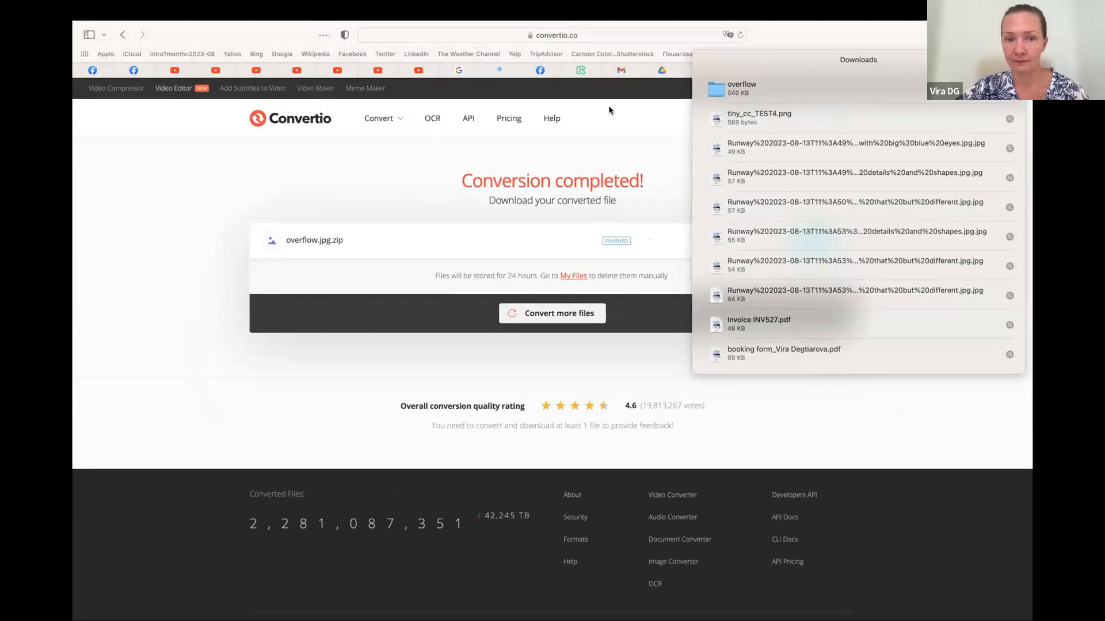
pyautogui.click(724, 86)
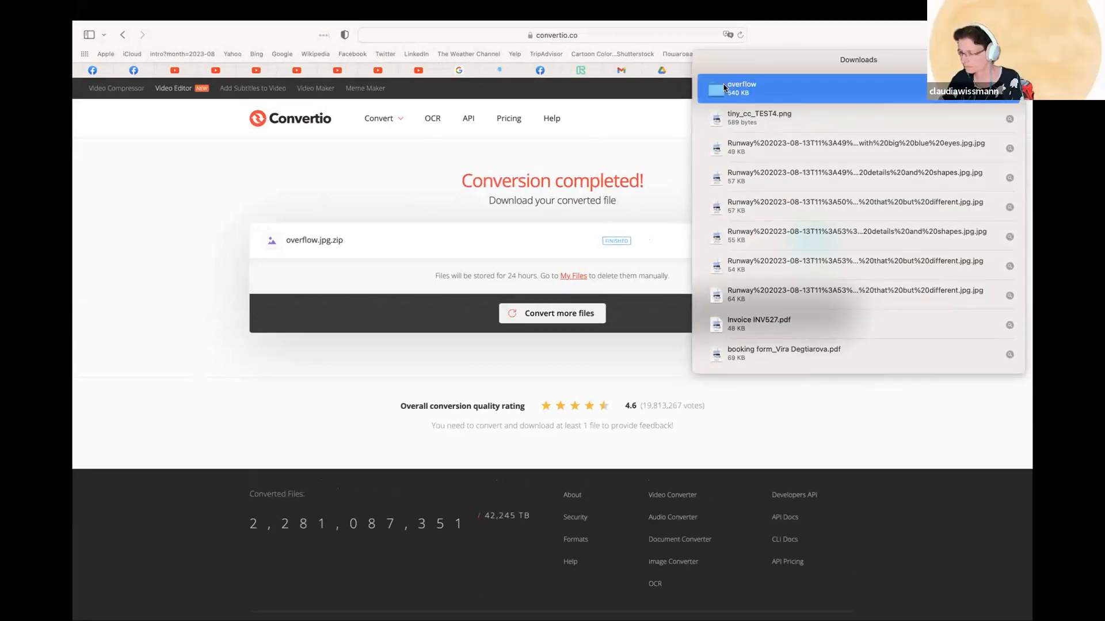
pyautogui.doubleClick(724, 86)
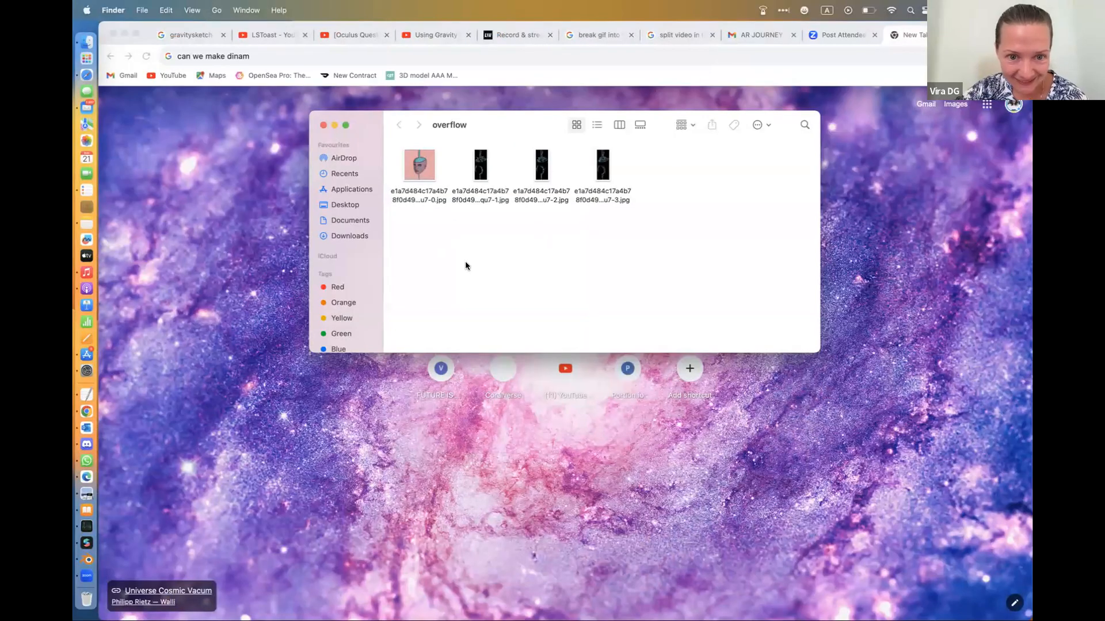
# Preview each of the four converted JPG frames in the overflow folder and compare their content
pyautogui.doubleClick(435, 179)
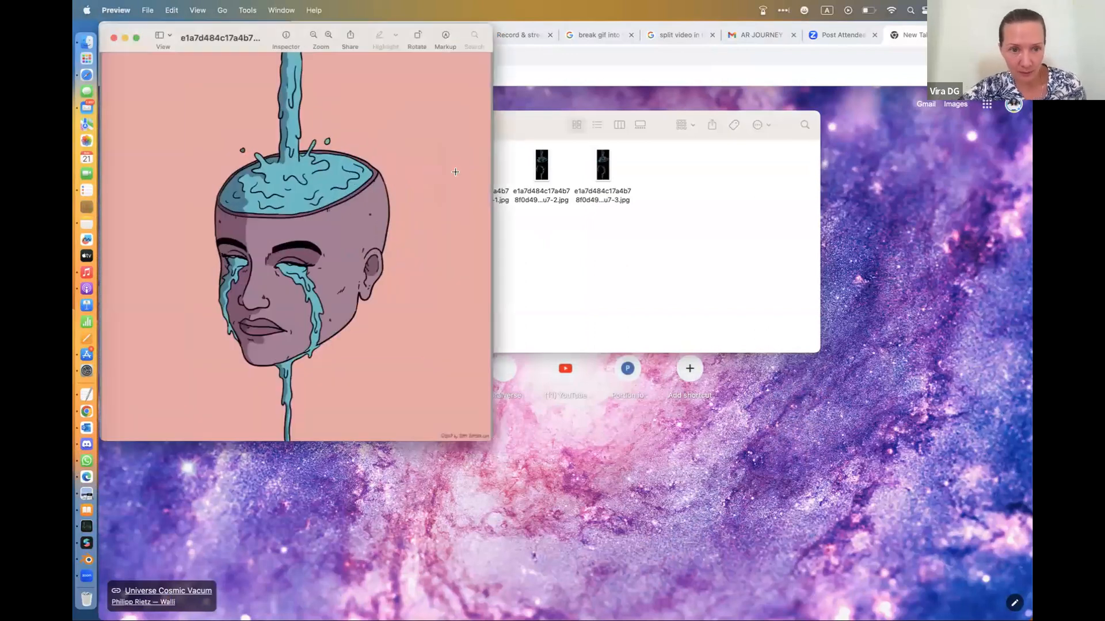
pyautogui.doubleClick(544, 170)
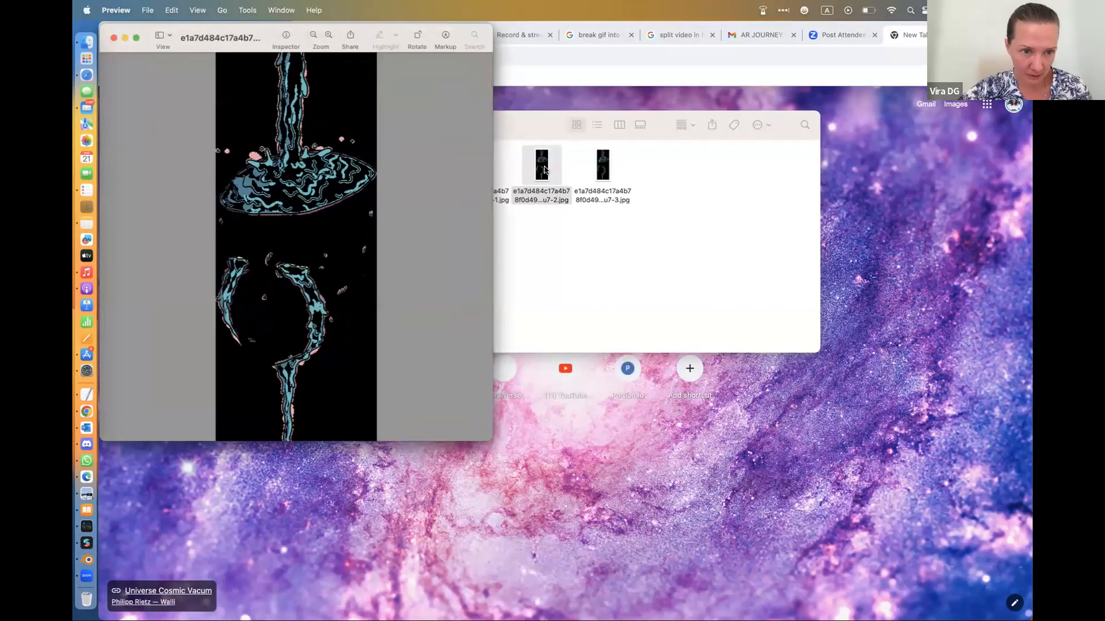
pyautogui.doubleClick(604, 168)
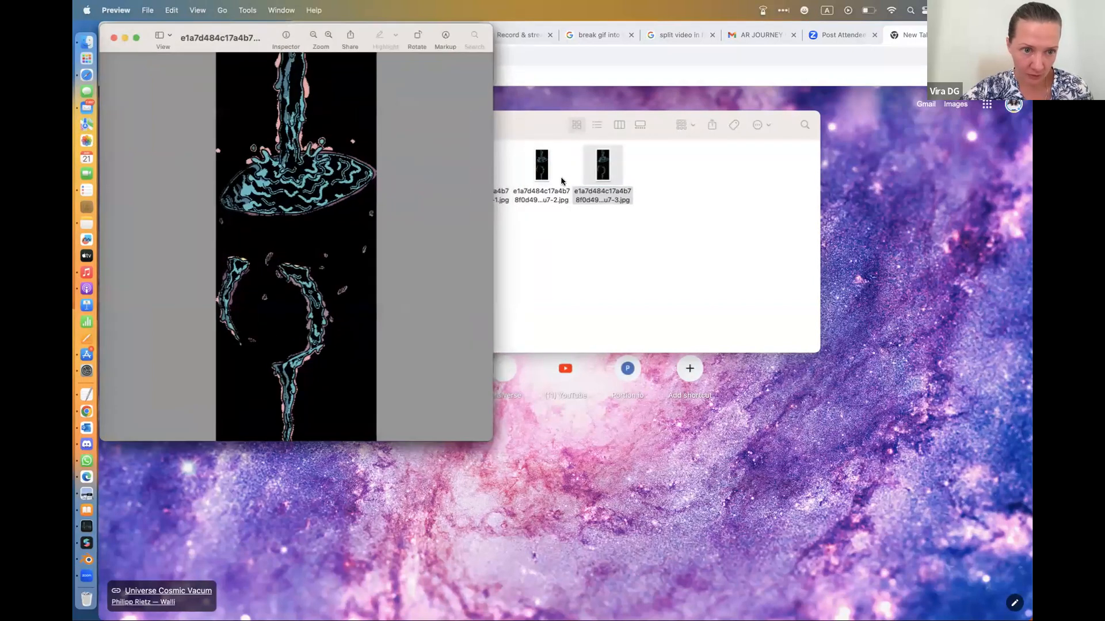
pyautogui.click(586, 253)
pyautogui.doubleClick(486, 171)
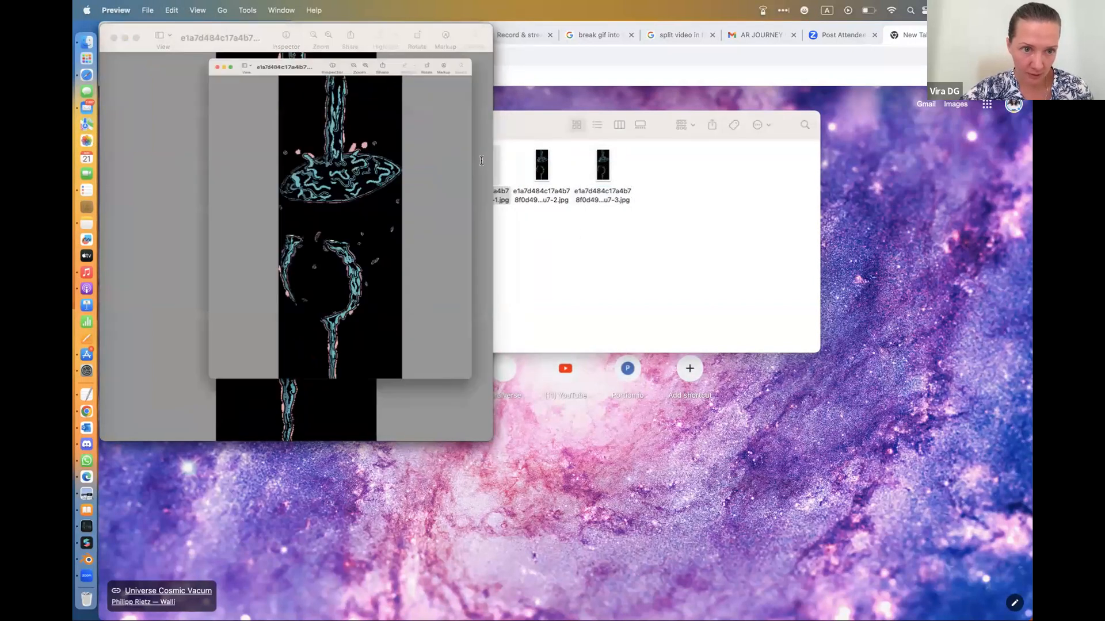
pyautogui.click(520, 250)
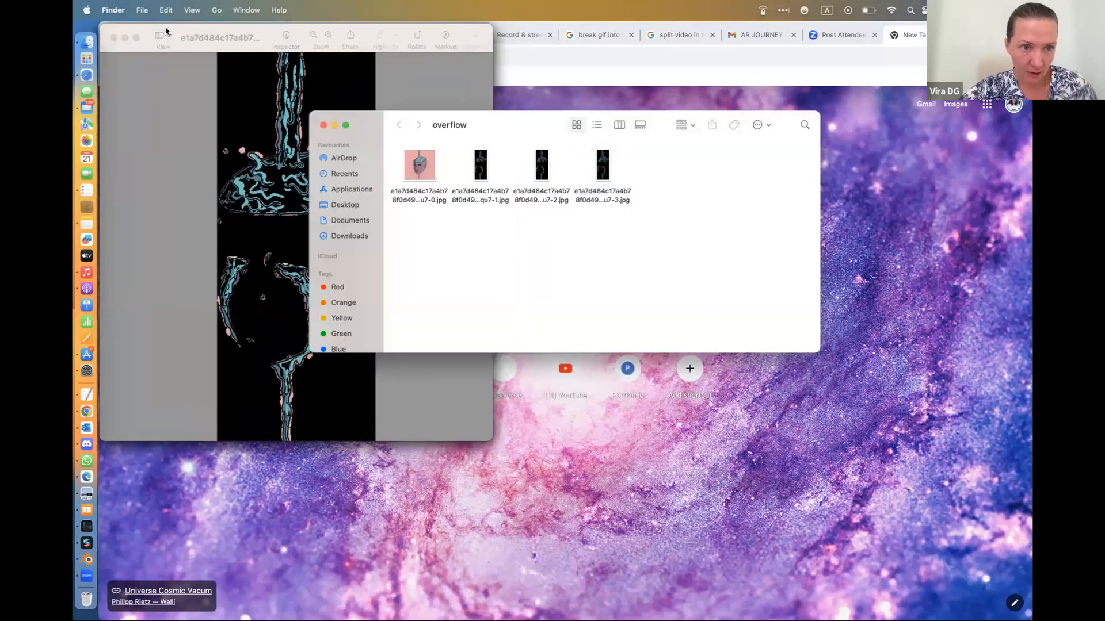
pyautogui.click(125, 38)
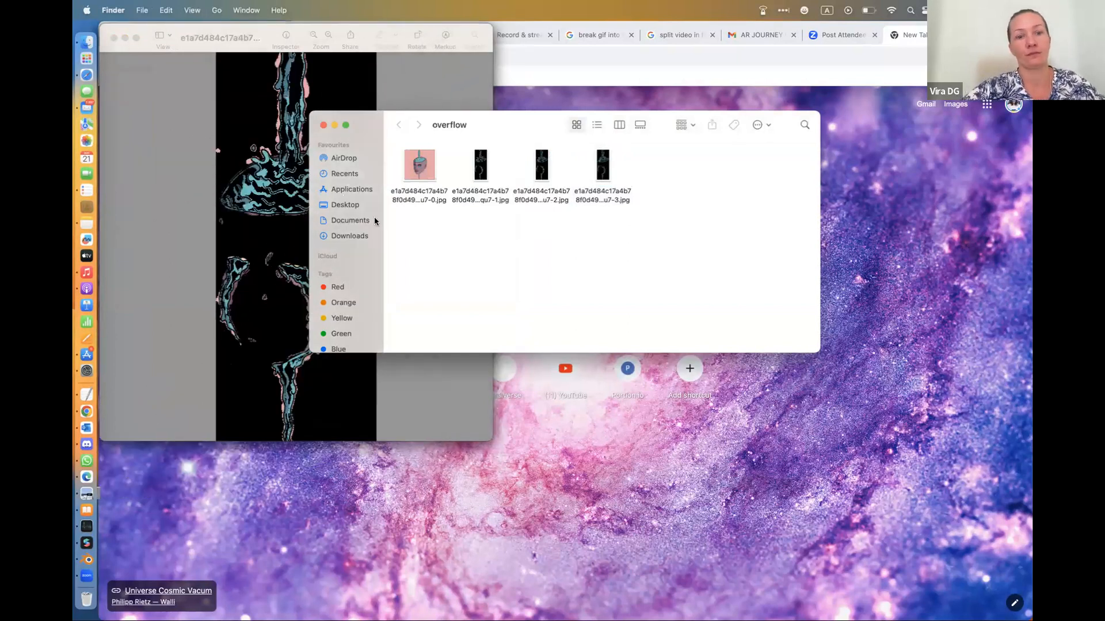
# Switch to Meta Spark Studio, insert a new plane and make it a child of targetTracker0
pyautogui.click(86, 542)
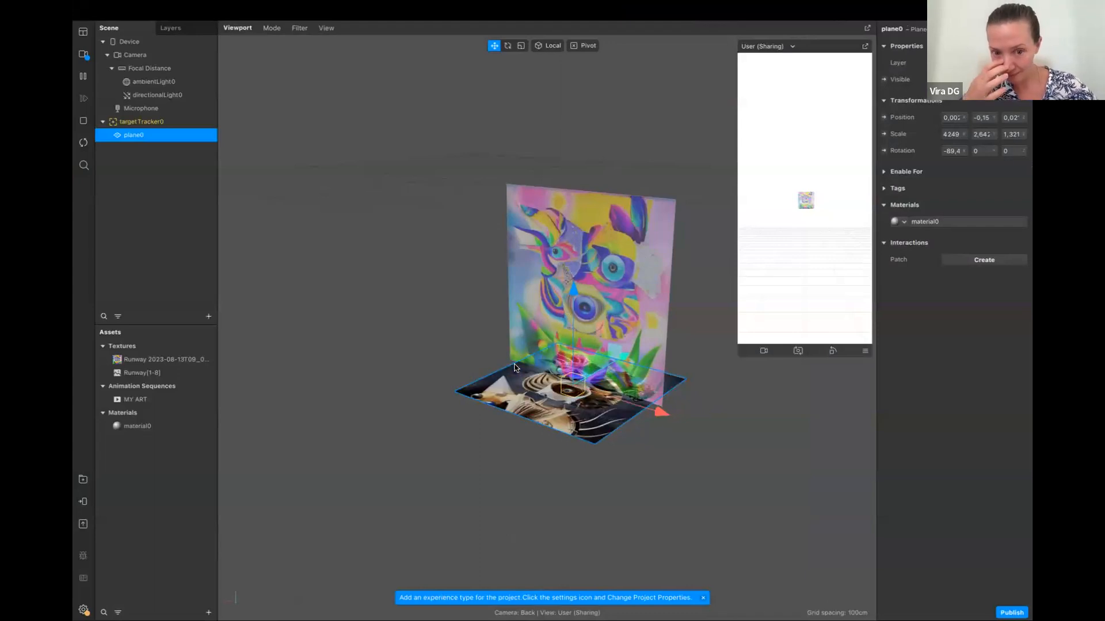
pyautogui.click(170, 299)
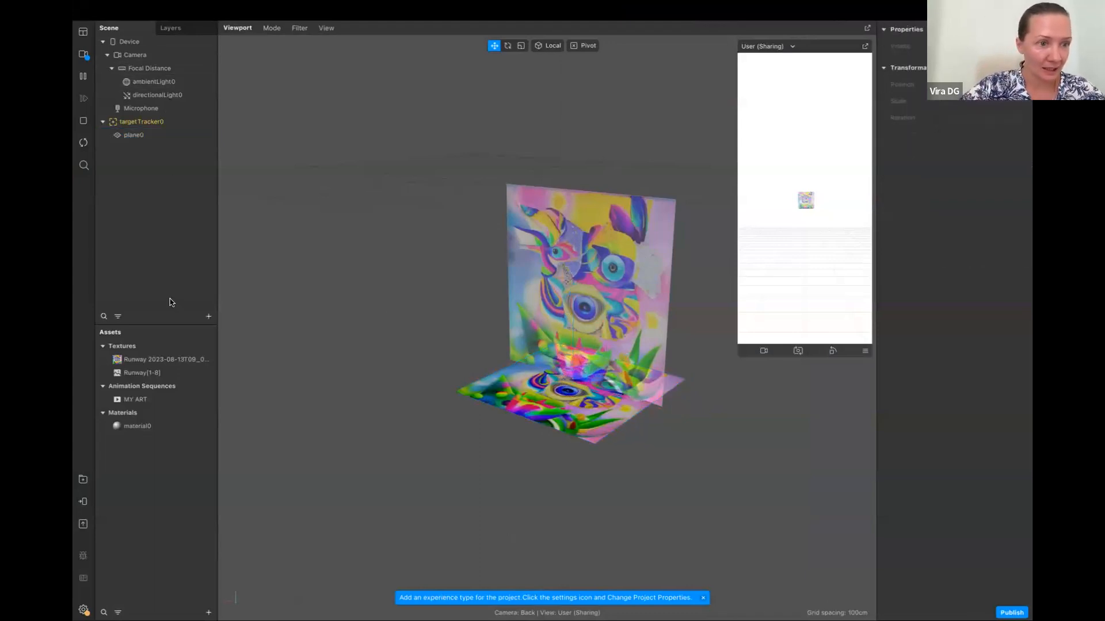
pyautogui.click(205, 316)
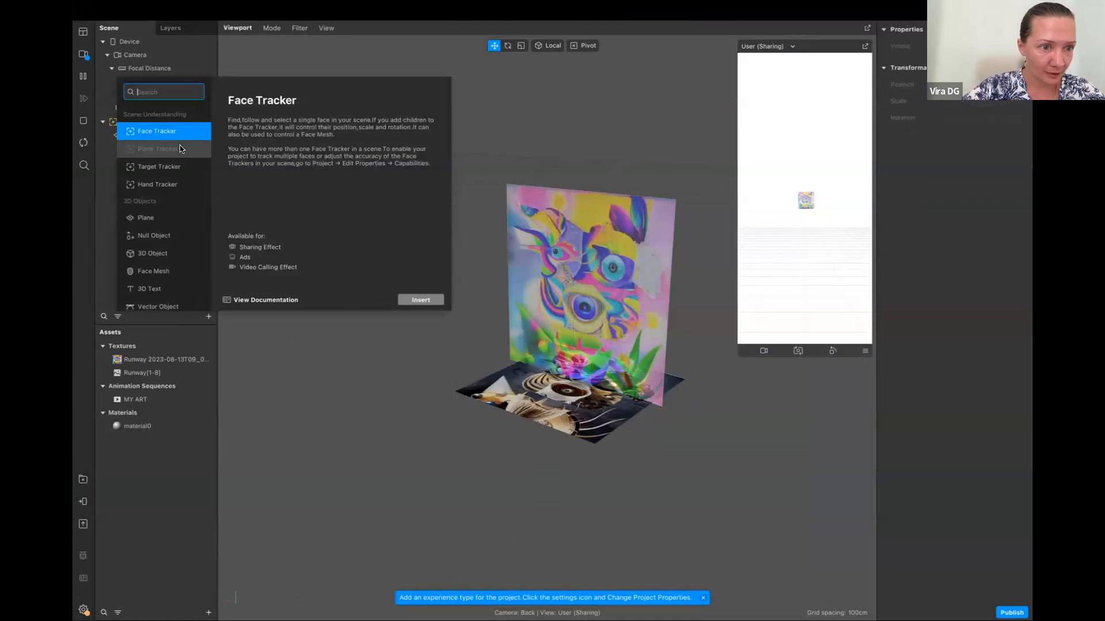
pyautogui.click(164, 219)
pyautogui.click(411, 301)
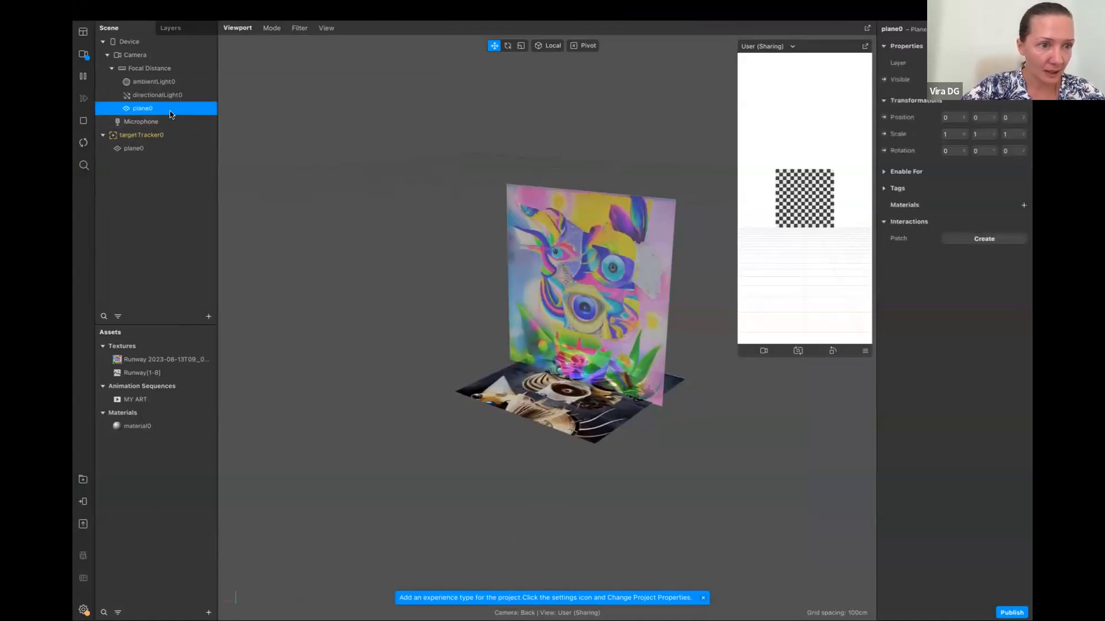
pyautogui.moveTo(167, 111); pyautogui.dragTo(182, 137)
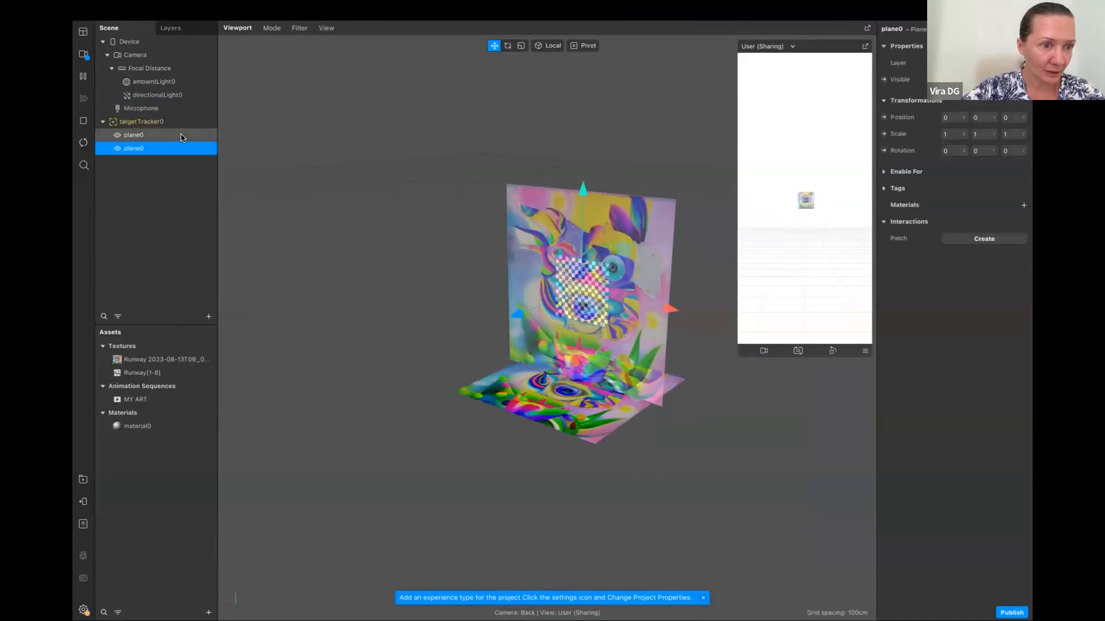
# Rename the new plane under targetTracker0 as gif
pyautogui.click(153, 167)
pyautogui.click(145, 150)
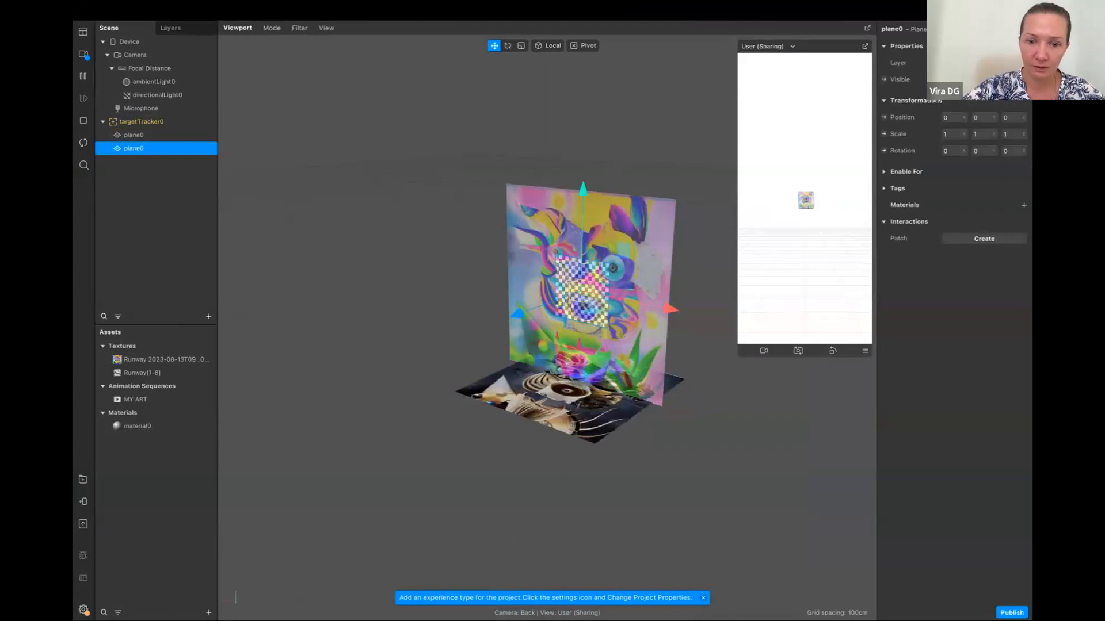
pyautogui.doubleClick(143, 151)
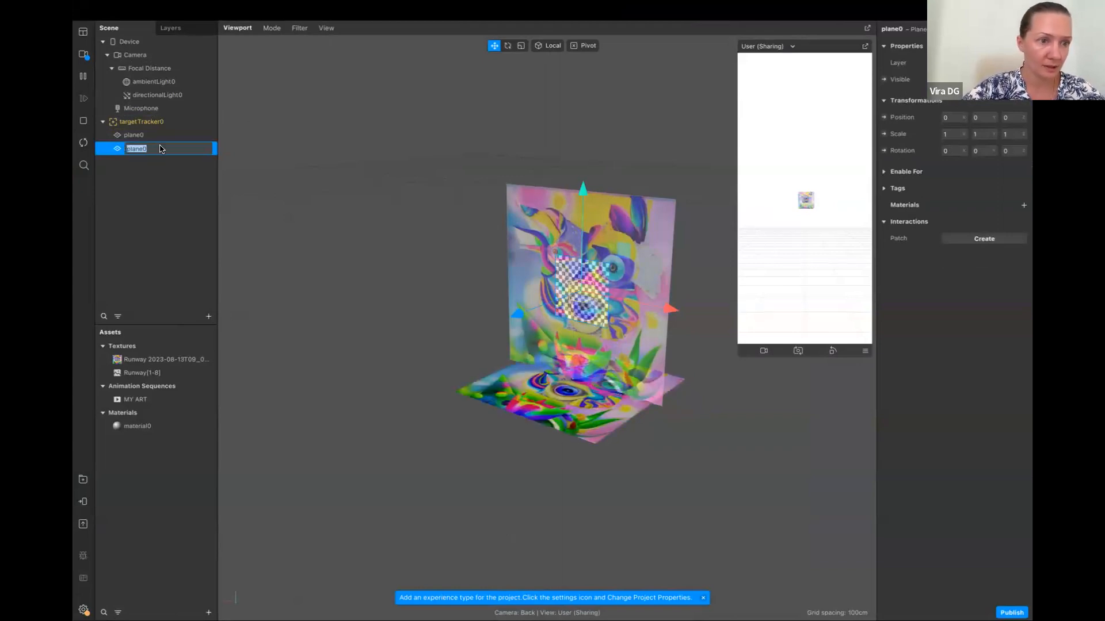
pyautogui.click(161, 149)
pyautogui.moveTo(138, 149); pyautogui.dragTo(122, 152)
pyautogui.write('aif')
pyautogui.press('Return')
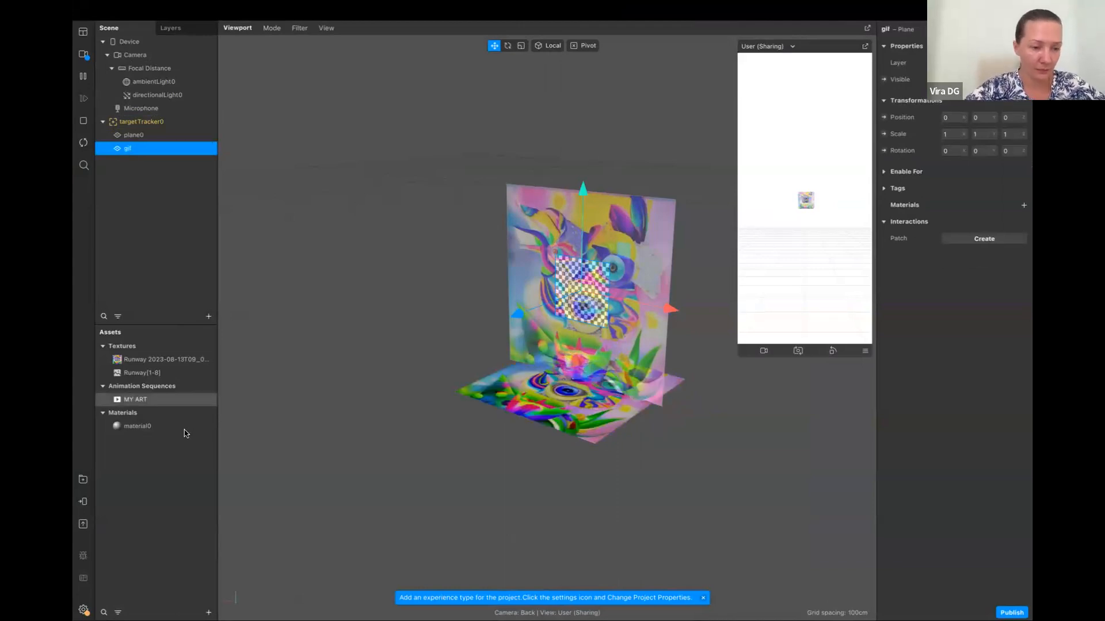
pyautogui.click(208, 612)
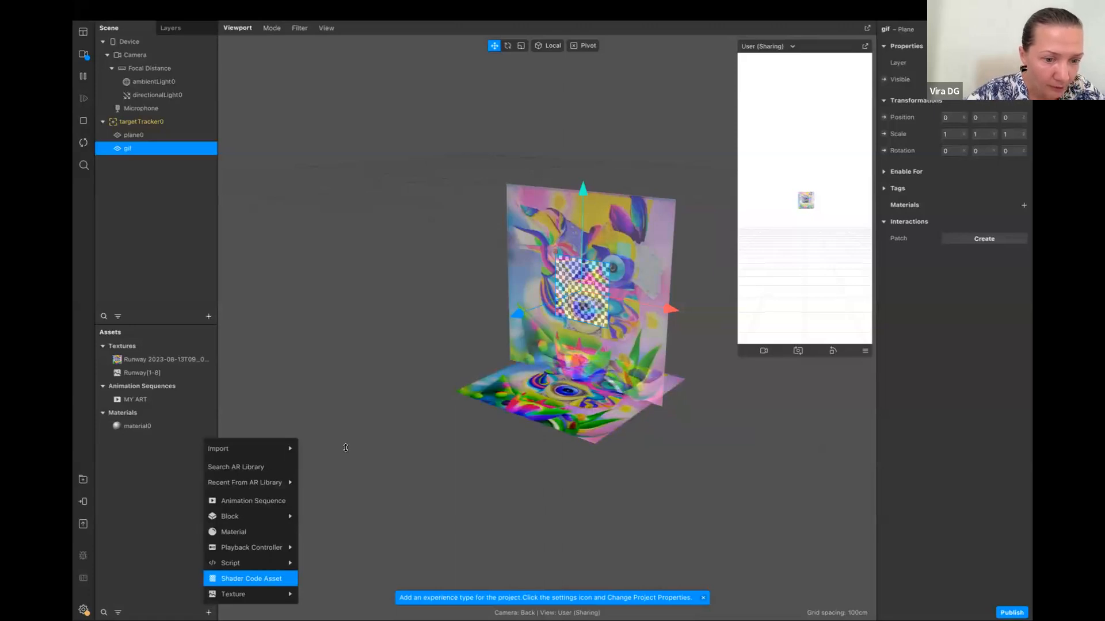
pyautogui.moveTo(286, 452)
pyautogui.click(326, 449)
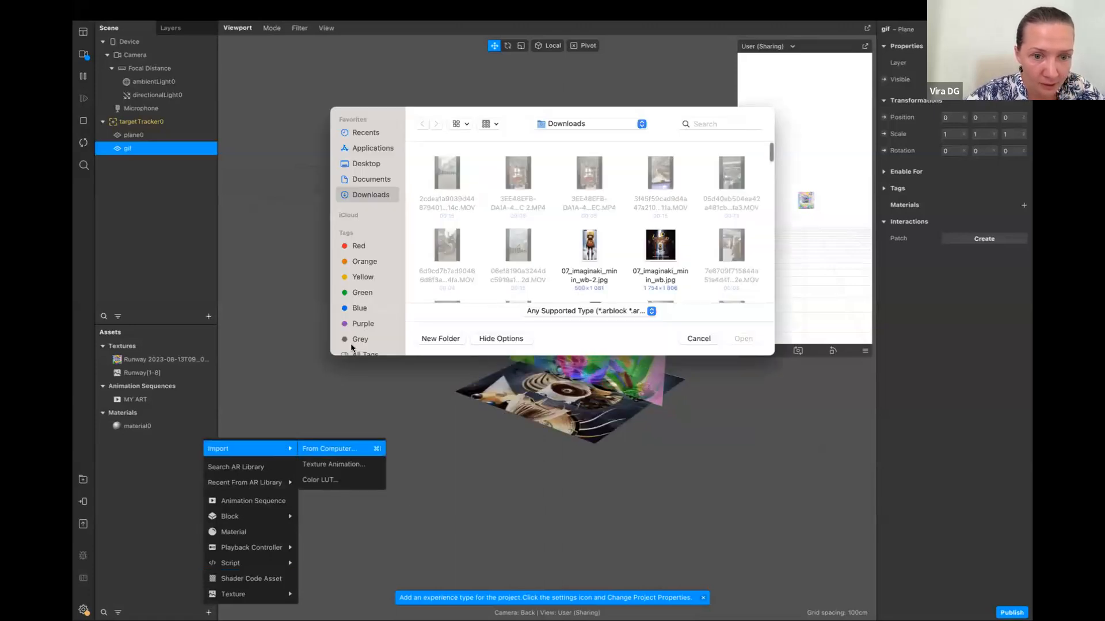
pyautogui.scroll(-2, 535, 238)
pyautogui.scroll(-10, 535, 237)
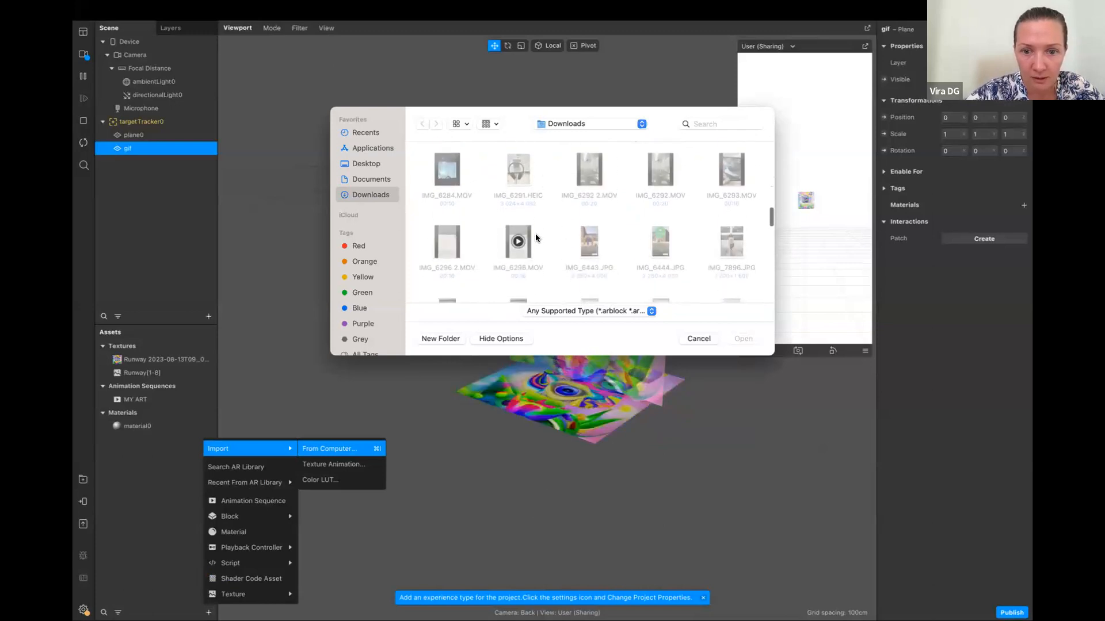
pyautogui.scroll(5, 535, 238)
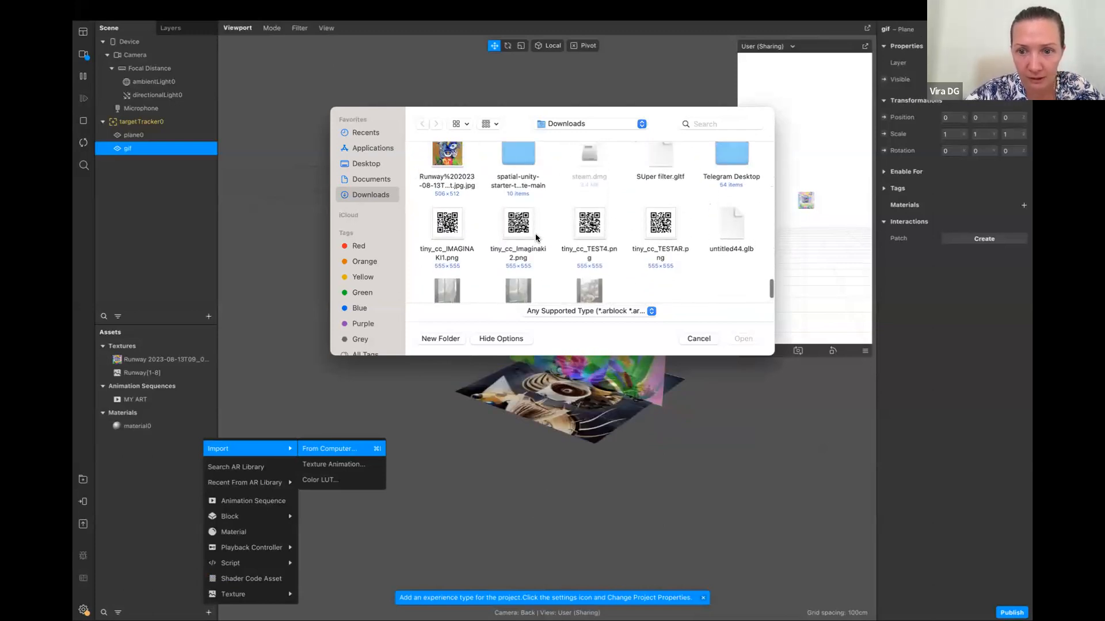
pyautogui.scroll(4, 535, 238)
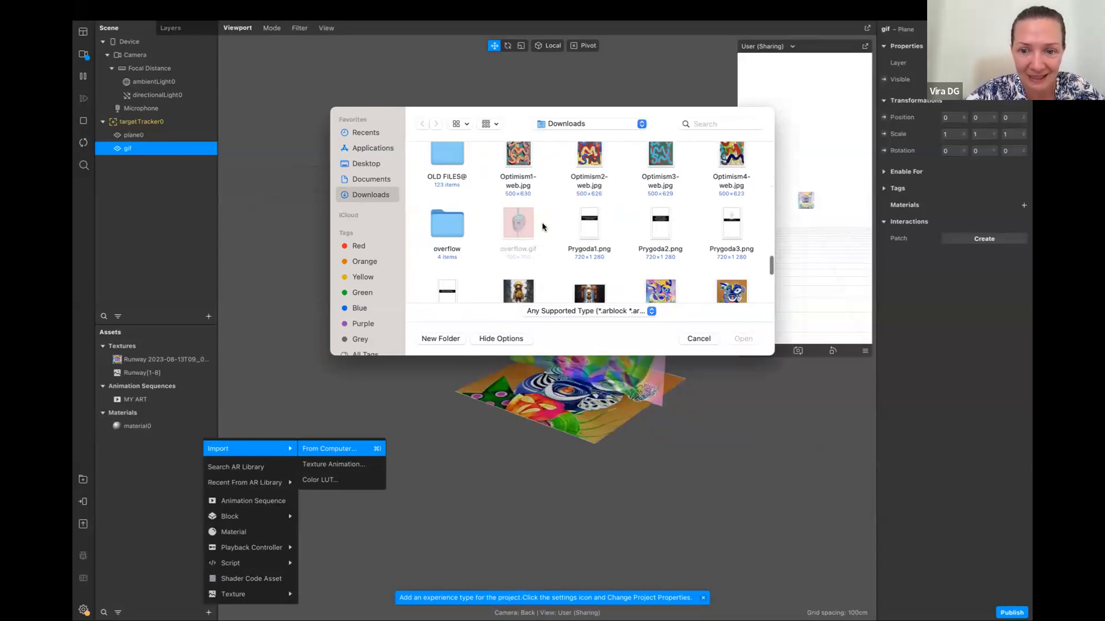
pyautogui.click(698, 339)
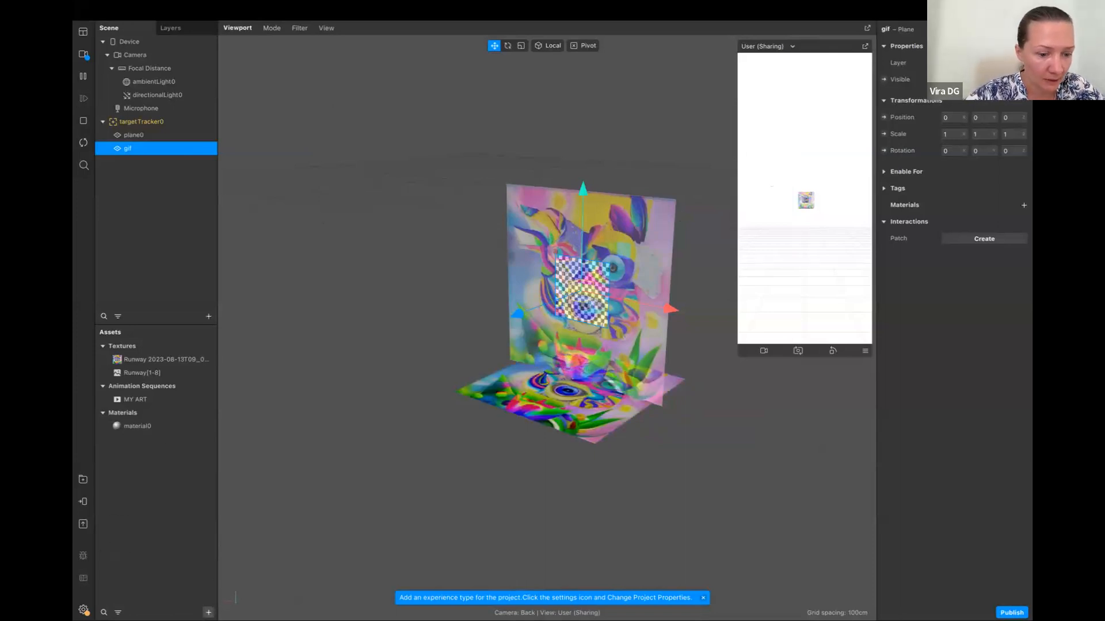
# Add a new animation sequence to the project assets, keeping its default name
pyautogui.click(208, 612)
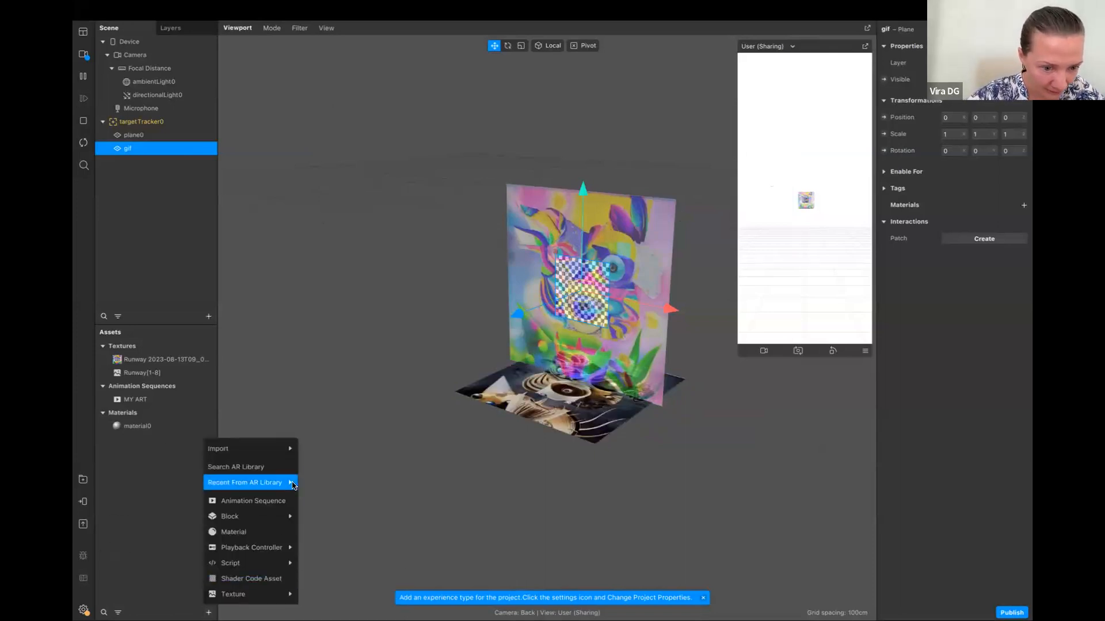
pyautogui.click(266, 501)
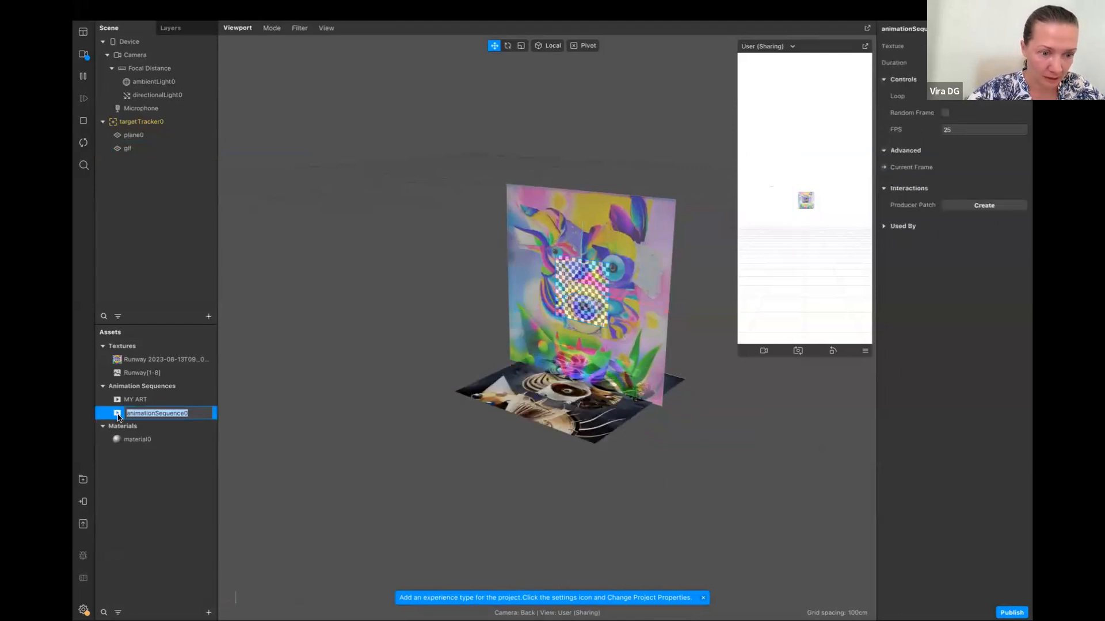
pyautogui.click(170, 492)
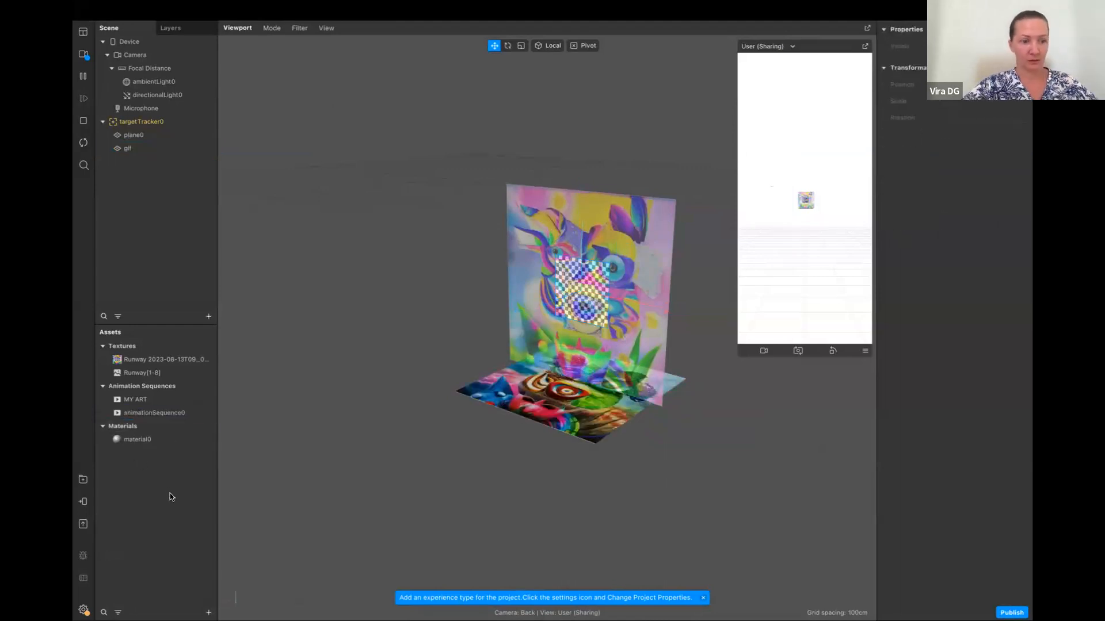
# Set the texture of animationSequence0 to all four JPG frames from the overflow folder in Downloads
pyautogui.click(136, 414)
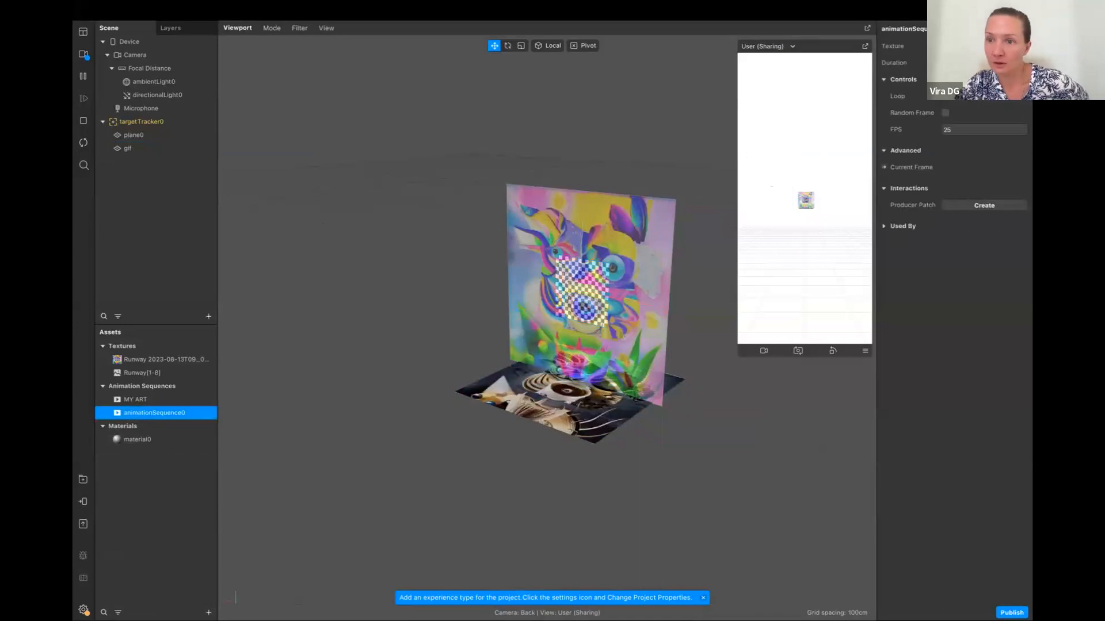
pyautogui.scroll(-20, 592, 182)
pyautogui.scroll(-15, 572, 244)
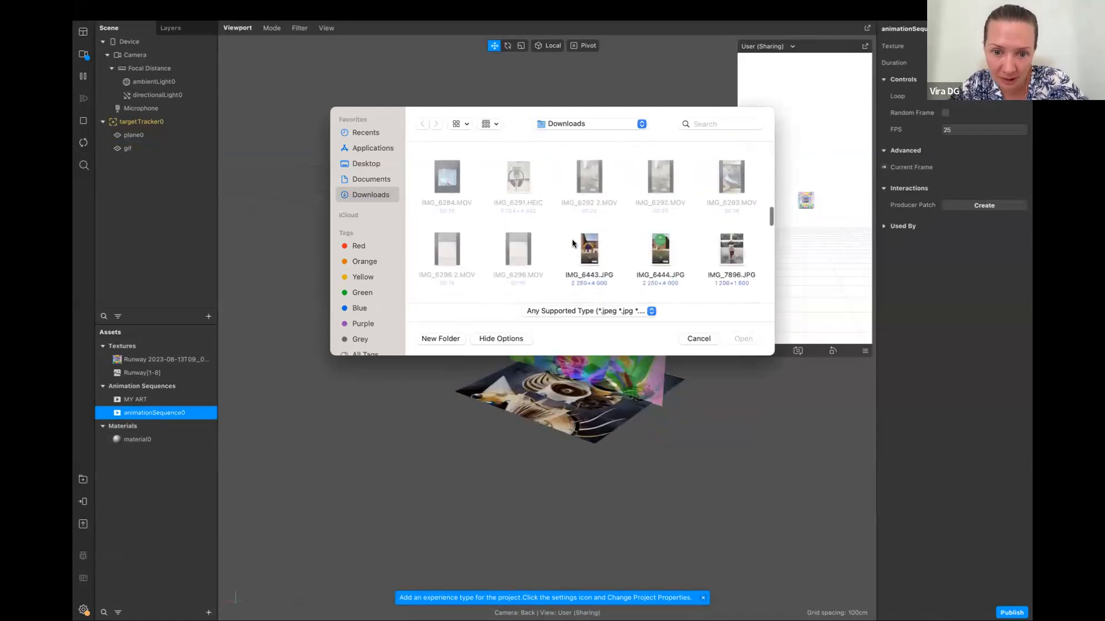
pyautogui.scroll(10, 573, 243)
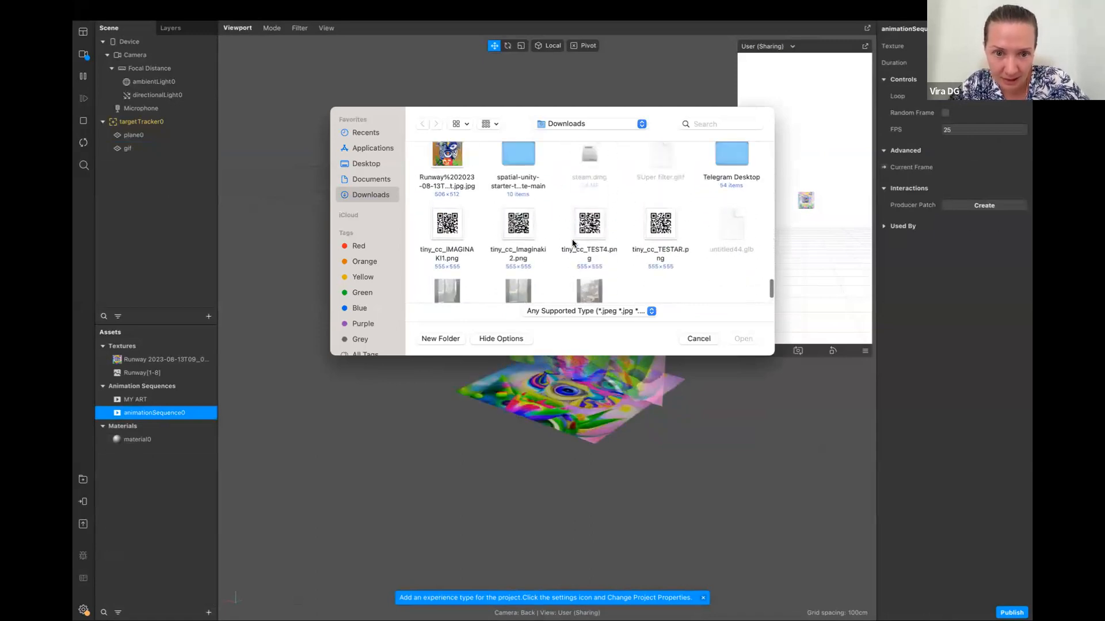
pyautogui.scroll(5, 572, 243)
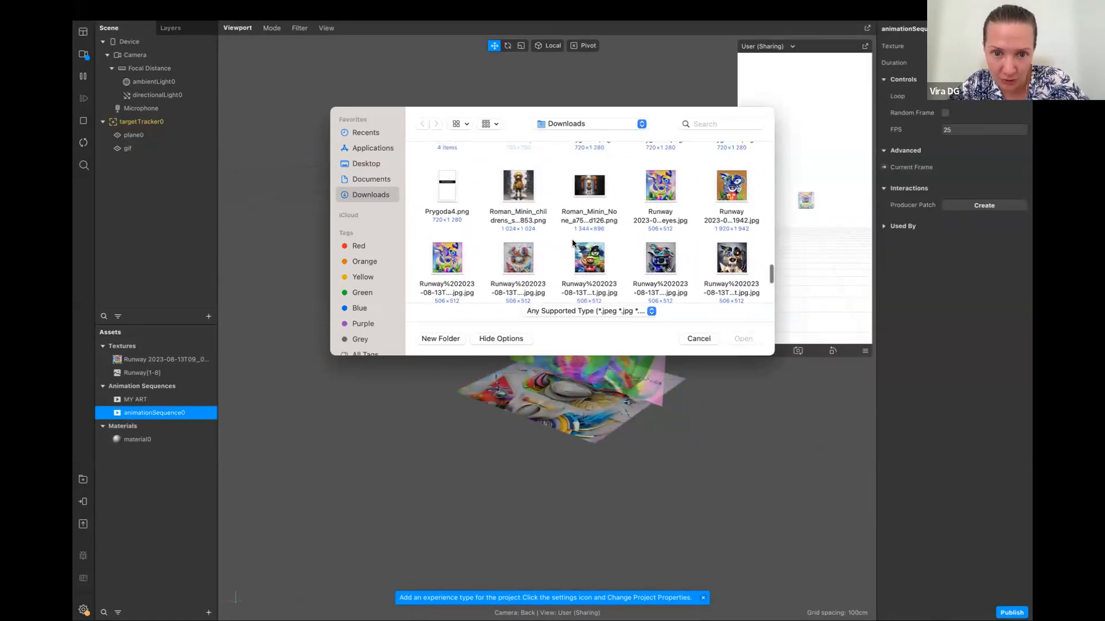
pyautogui.scroll(2, 572, 241)
pyautogui.click(454, 235)
pyautogui.doubleClick(454, 235)
pyautogui.click(445, 171)
pyautogui.keyDown('super'); pyautogui.click(624, 173); pyautogui.keyUp('super')
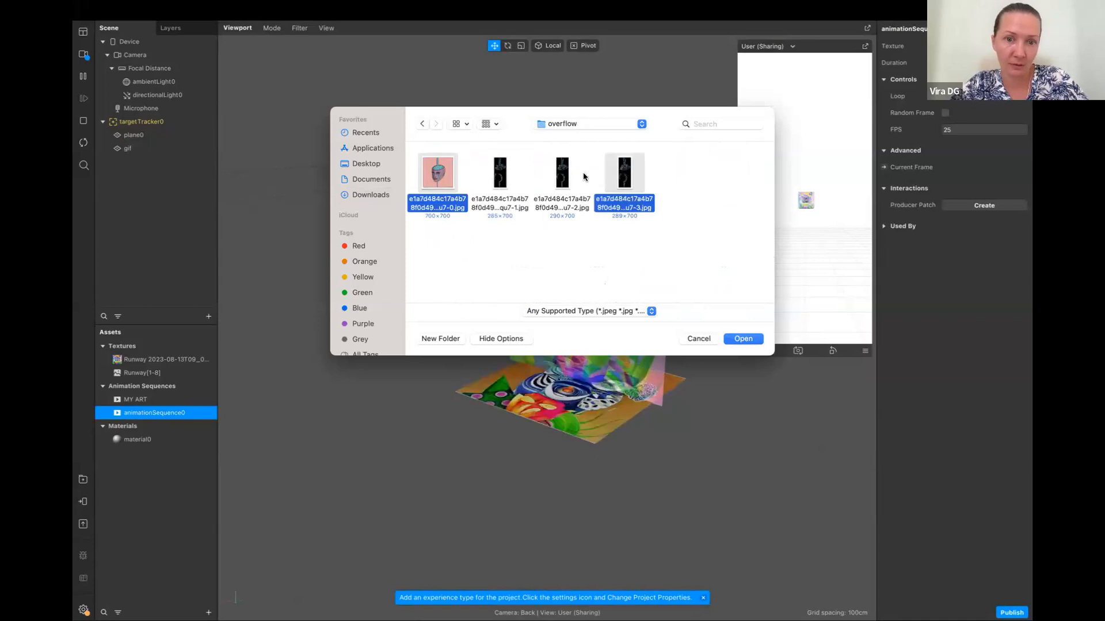
pyautogui.keyDown('super'); pyautogui.click(566, 174); pyautogui.keyUp('super')
pyautogui.keyDown('super'); pyautogui.click(506, 173); pyautogui.keyUp('super')
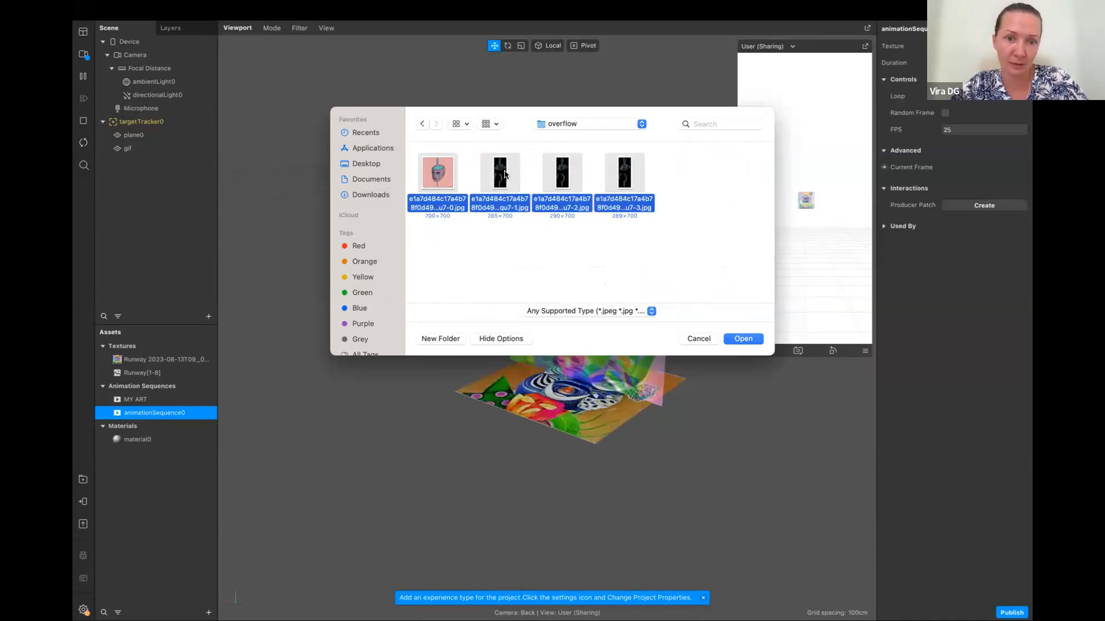
pyautogui.click(742, 340)
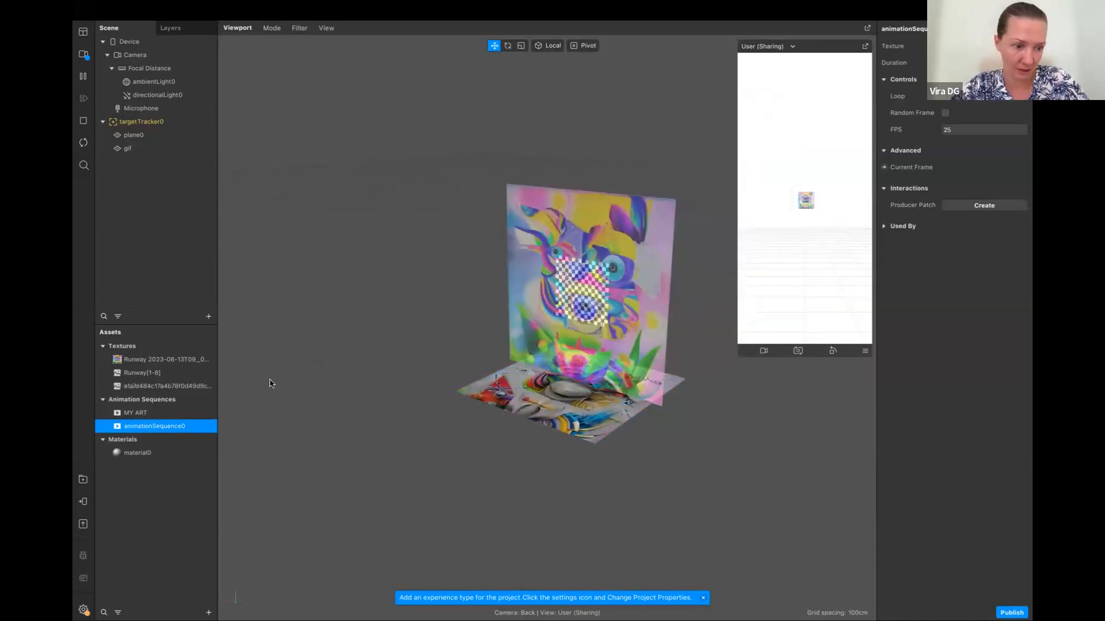
pyautogui.click(189, 386)
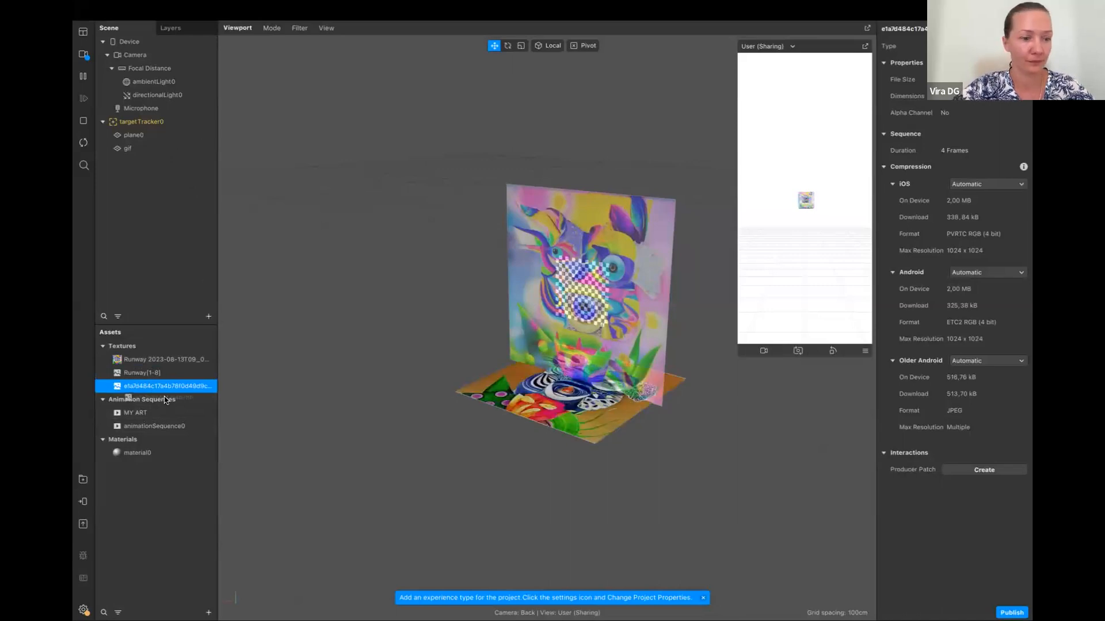
# Create a new material for the gif plane
pyautogui.click(142, 154)
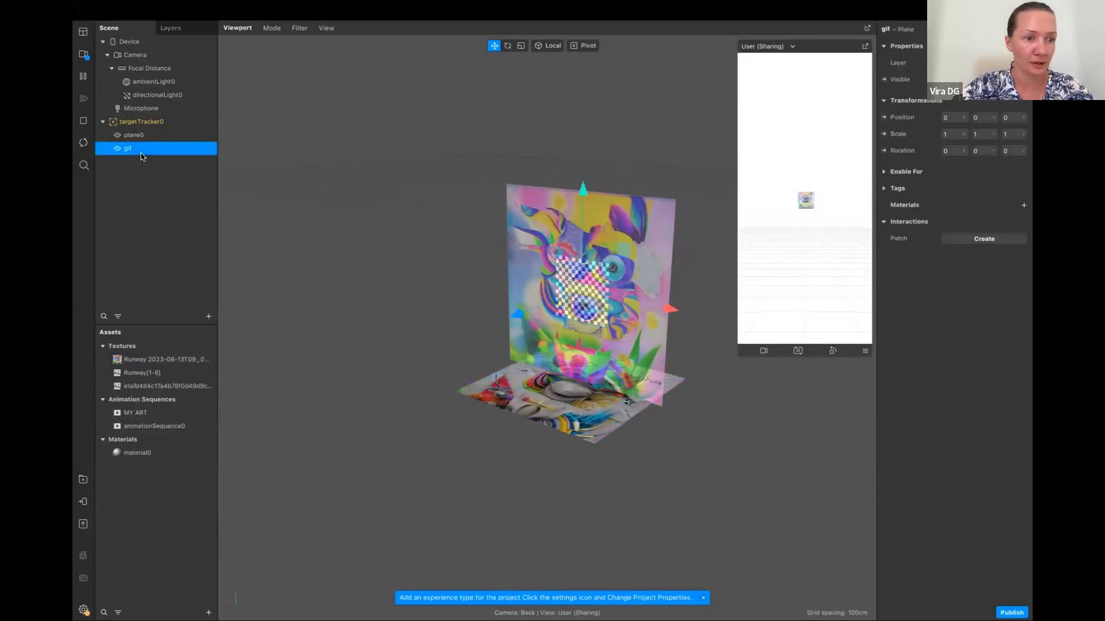
pyautogui.click(1024, 206)
pyautogui.click(981, 239)
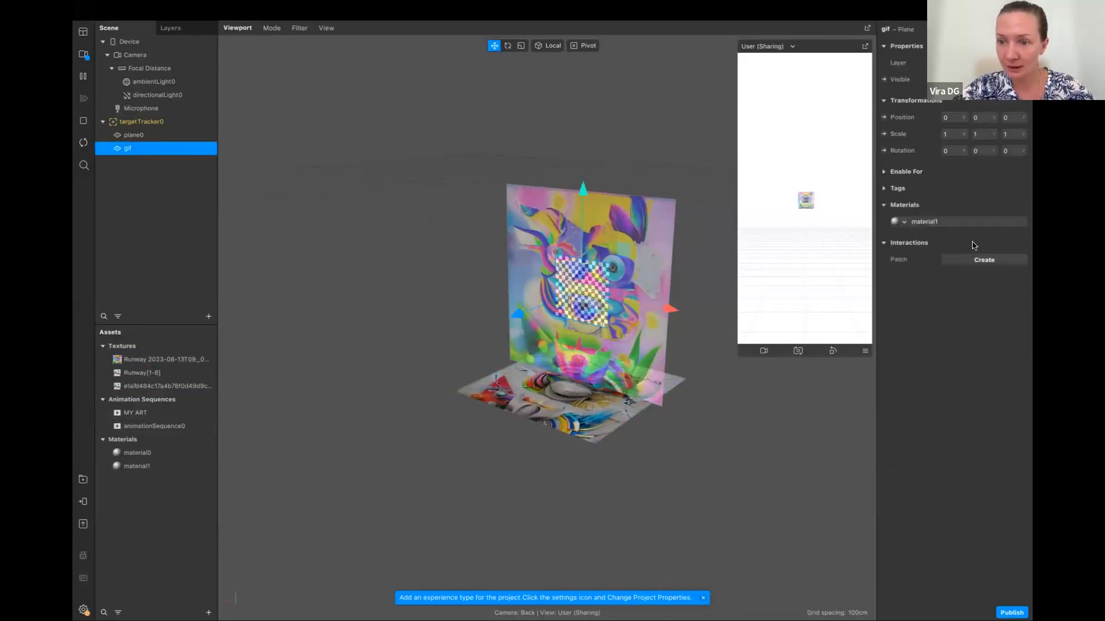
# Use animationSequence0 as the diffuse texture of material1 and move the gif plane slightly in front of the artwork plane
pyautogui.click(138, 466)
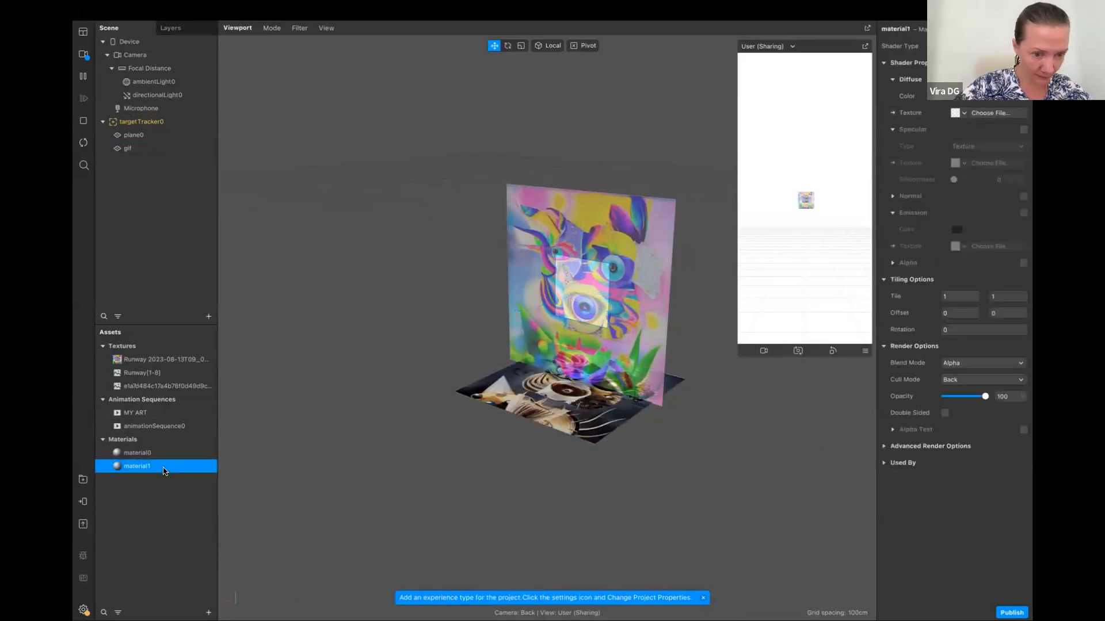
pyautogui.click(964, 113)
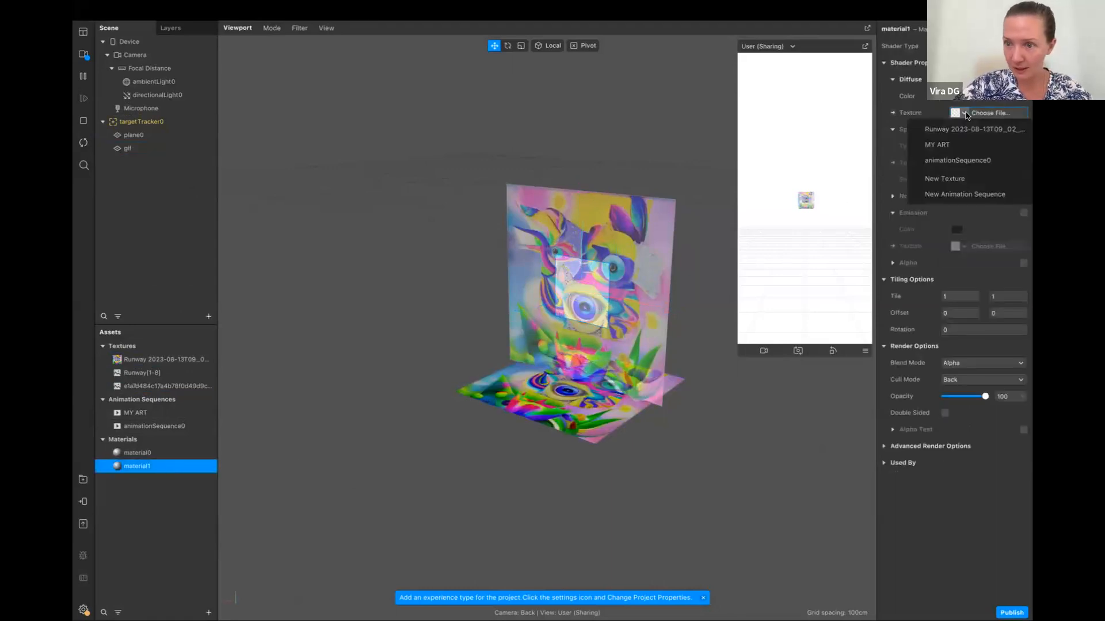
pyautogui.click(956, 161)
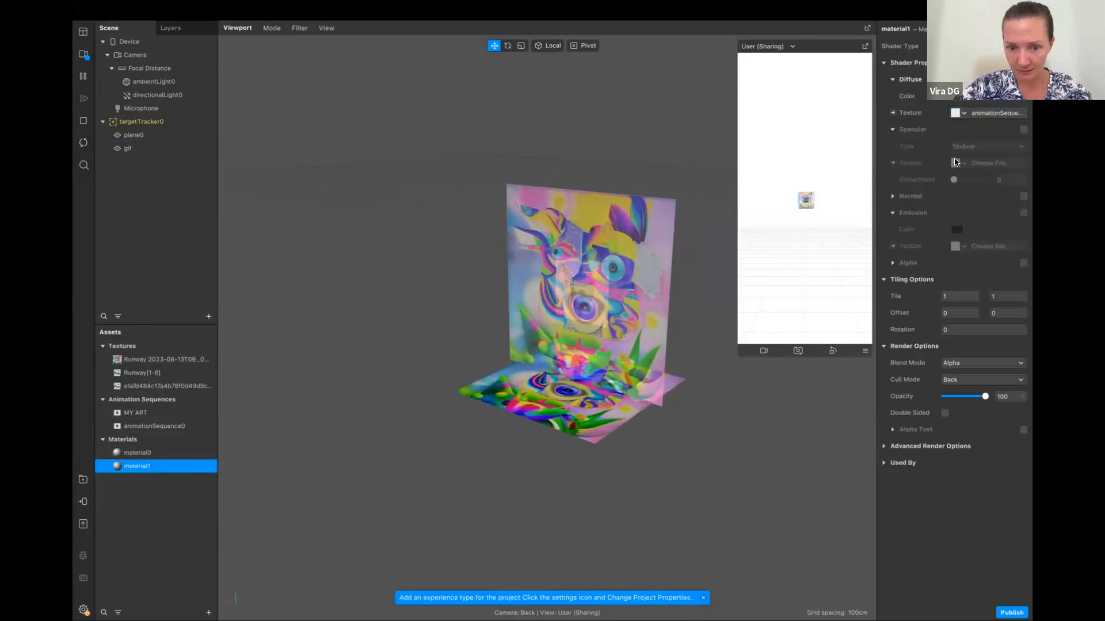
pyautogui.click(136, 151)
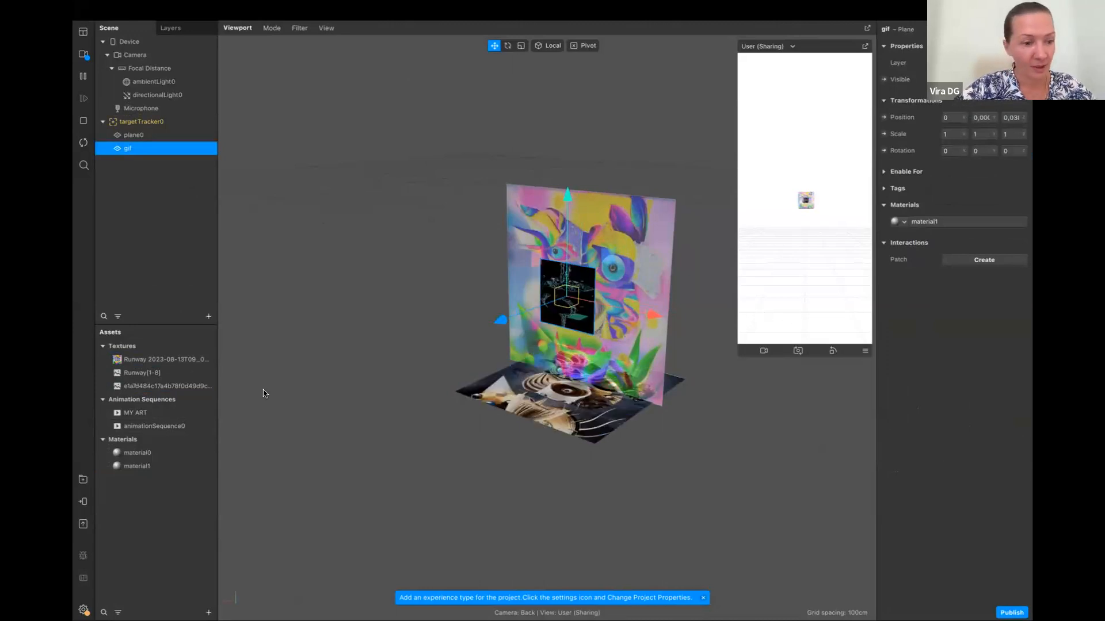
# Set the frame rate of animationSequence0 to 5 FPS
pyautogui.click(152, 427)
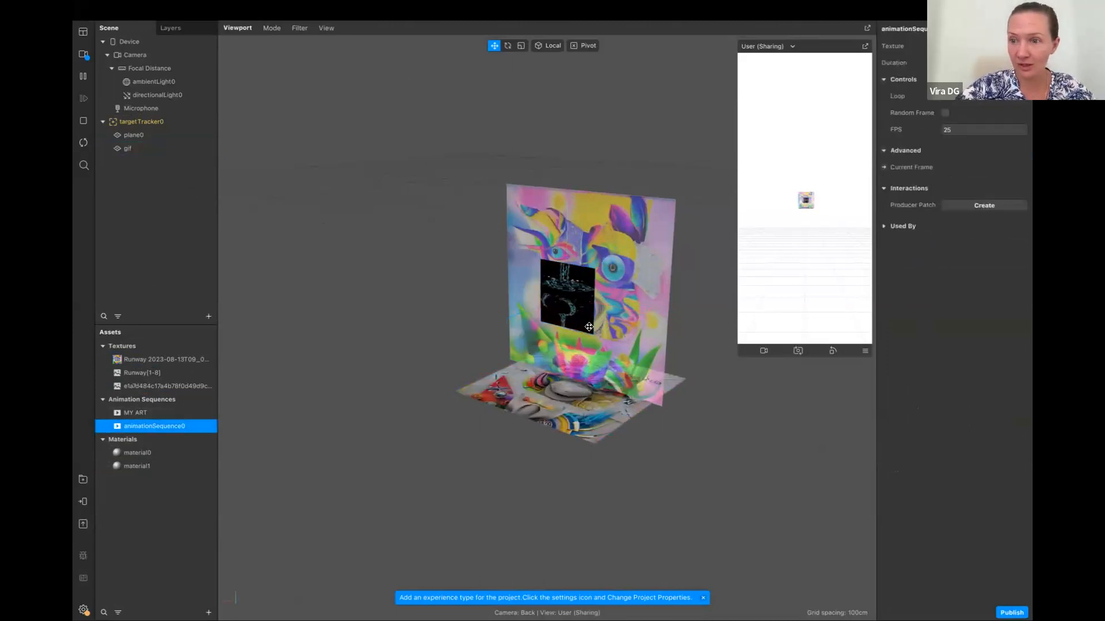
pyautogui.doubleClick(965, 131)
pyautogui.write('5')
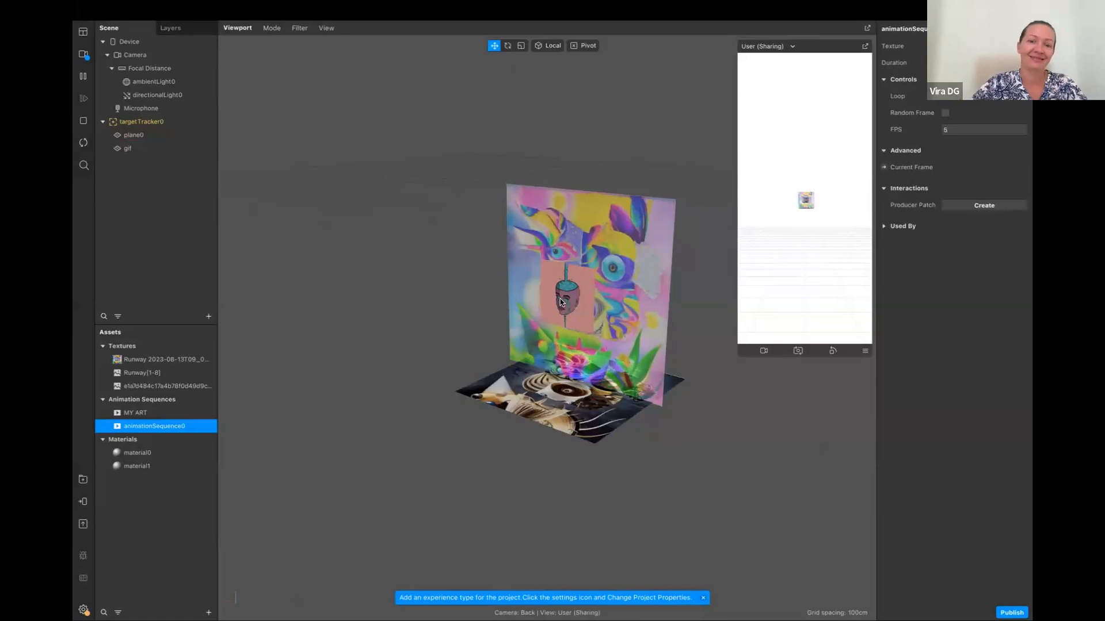
# Examine the gif plane's animation up close in the viewport
pyautogui.scroll(3, 560, 299)
pyautogui.scroll(5, 560, 300)
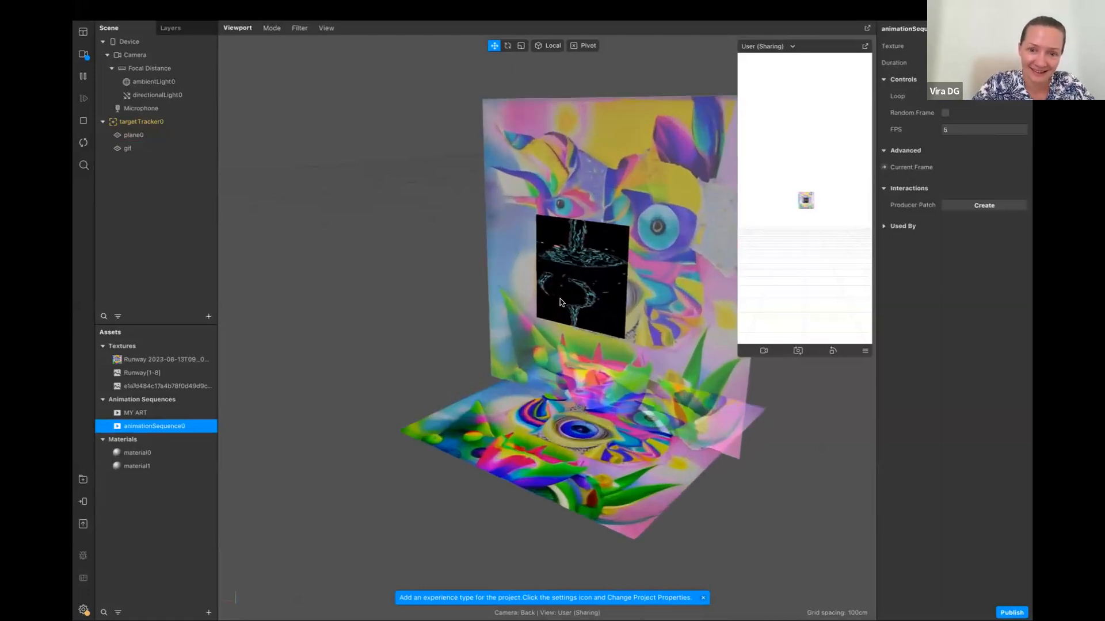
pyautogui.scroll(1, 562, 303)
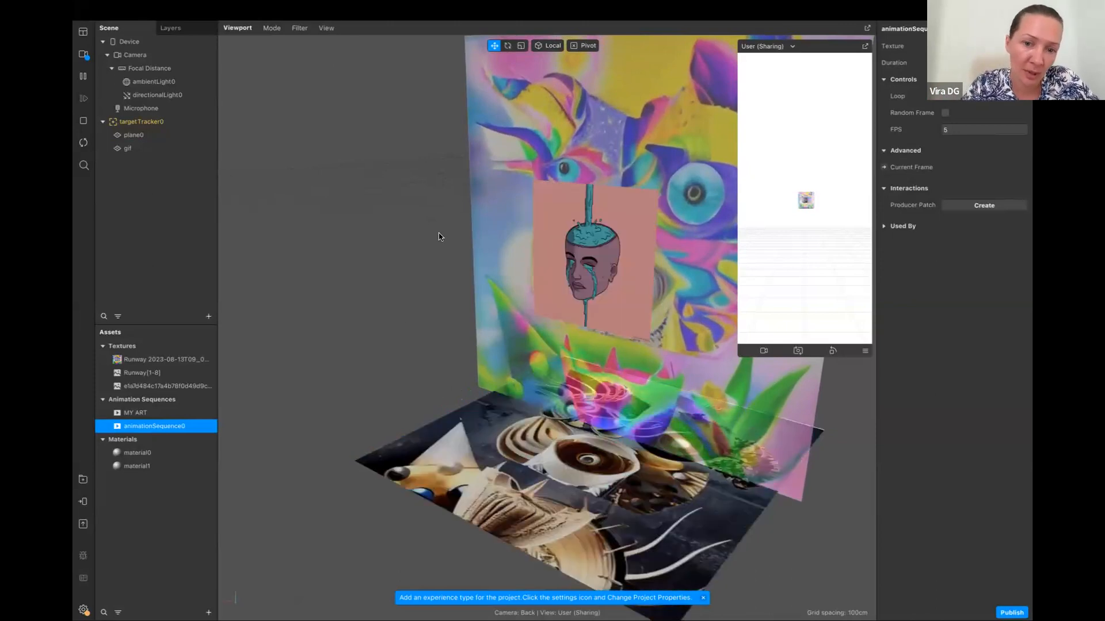
pyautogui.moveTo(349, 292); pyautogui.dragTo(313, 298, button='middle')
pyautogui.scroll(2, 313, 299)
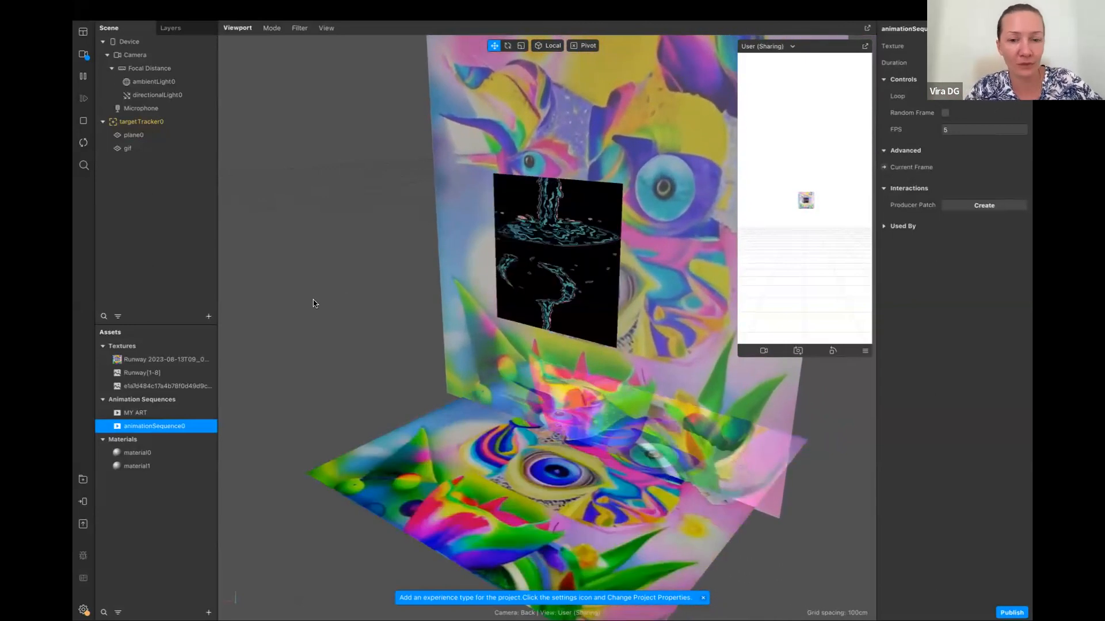
pyautogui.scroll(3, 332, 298)
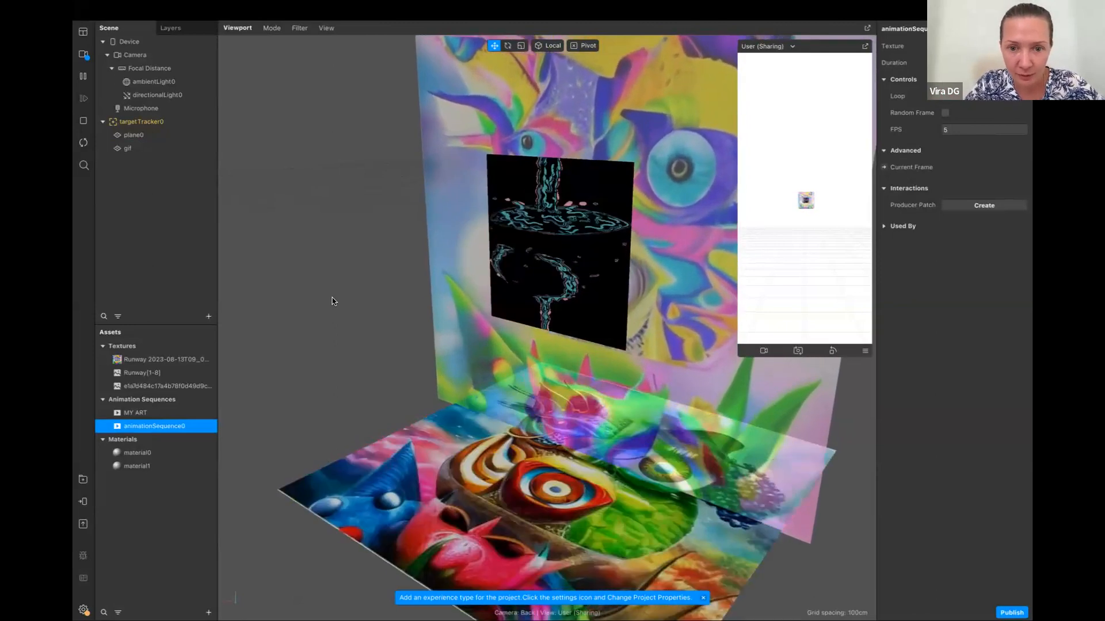
pyautogui.scroll(1, 333, 301)
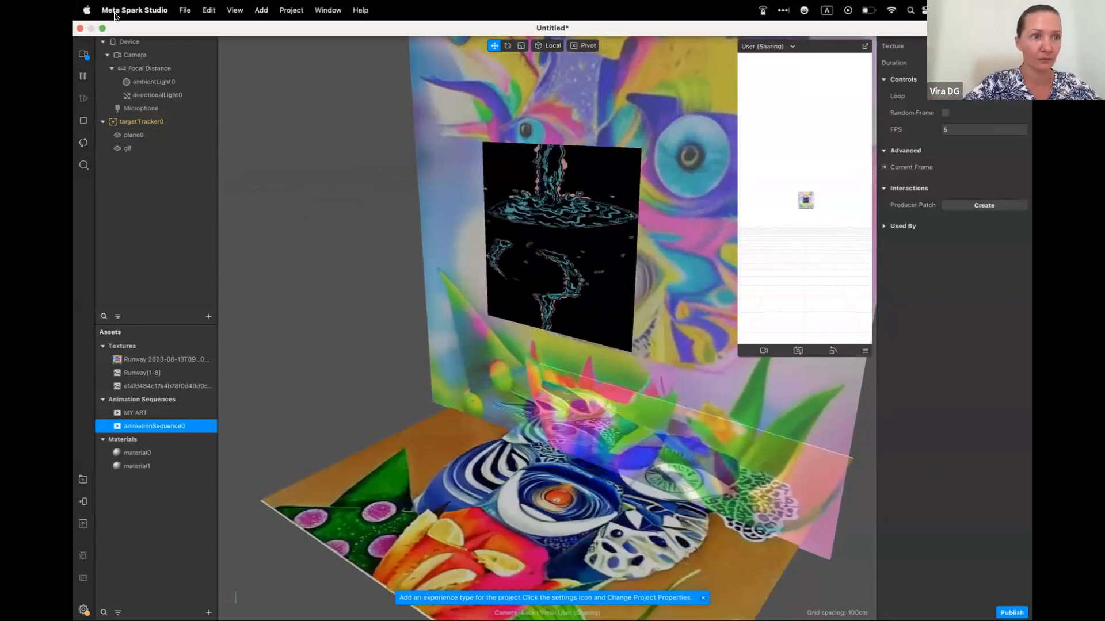
# Close the current project and discard its changes
pyautogui.click(80, 28)
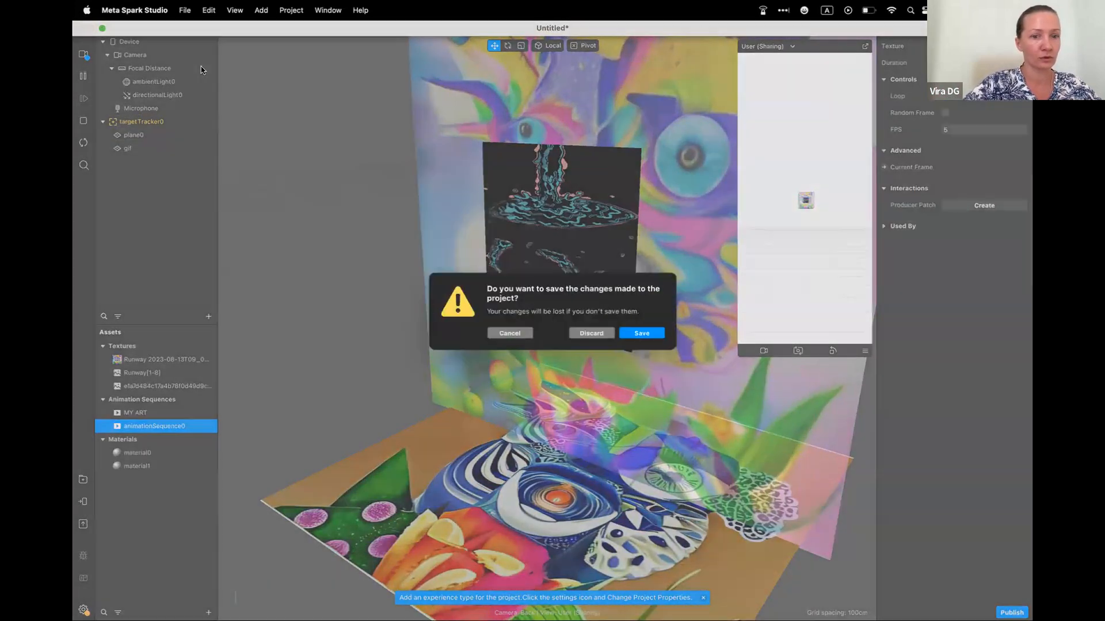
pyautogui.click(591, 342)
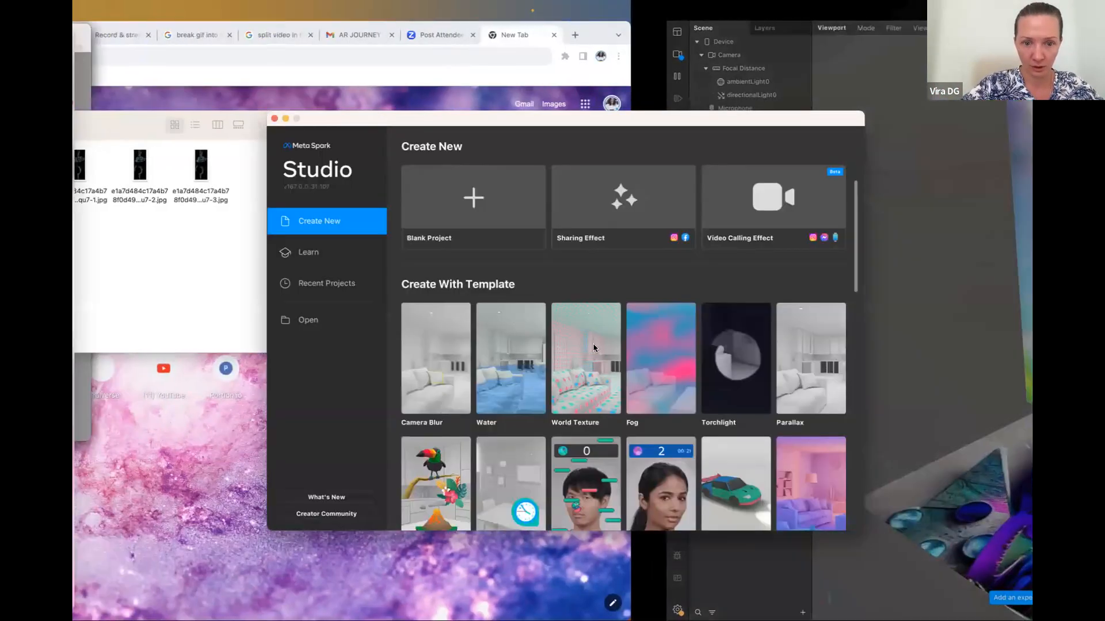
# Browse the project templates, view the Wings template in full screen and close it
pyautogui.scroll(-5, 597, 422)
pyautogui.scroll(-5, 596, 422)
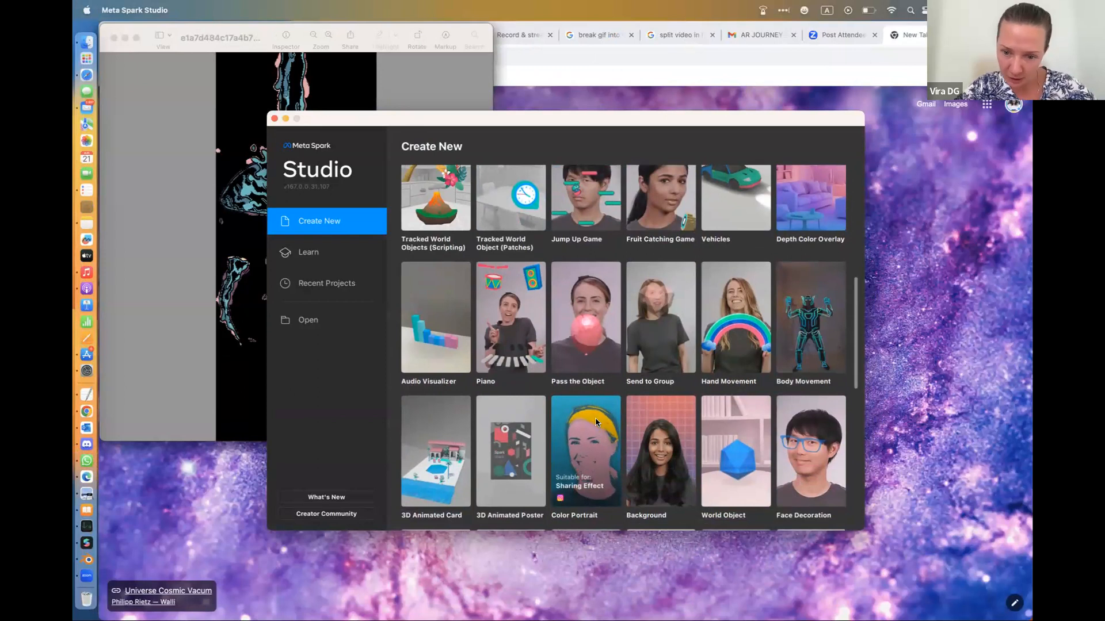
pyautogui.scroll(-5, 596, 422)
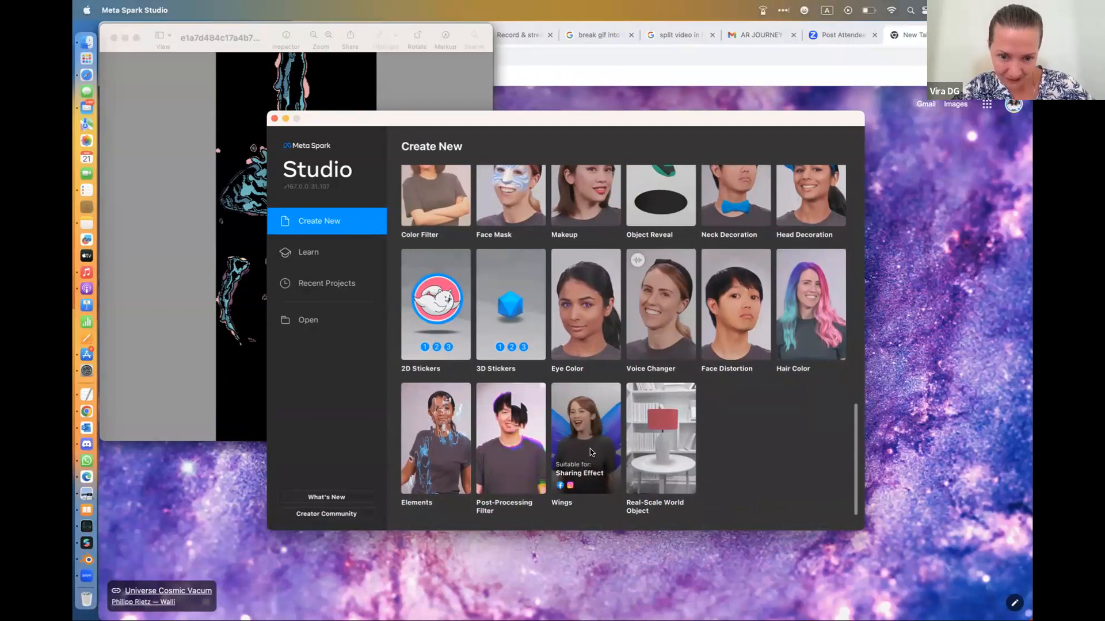
pyautogui.click(591, 452)
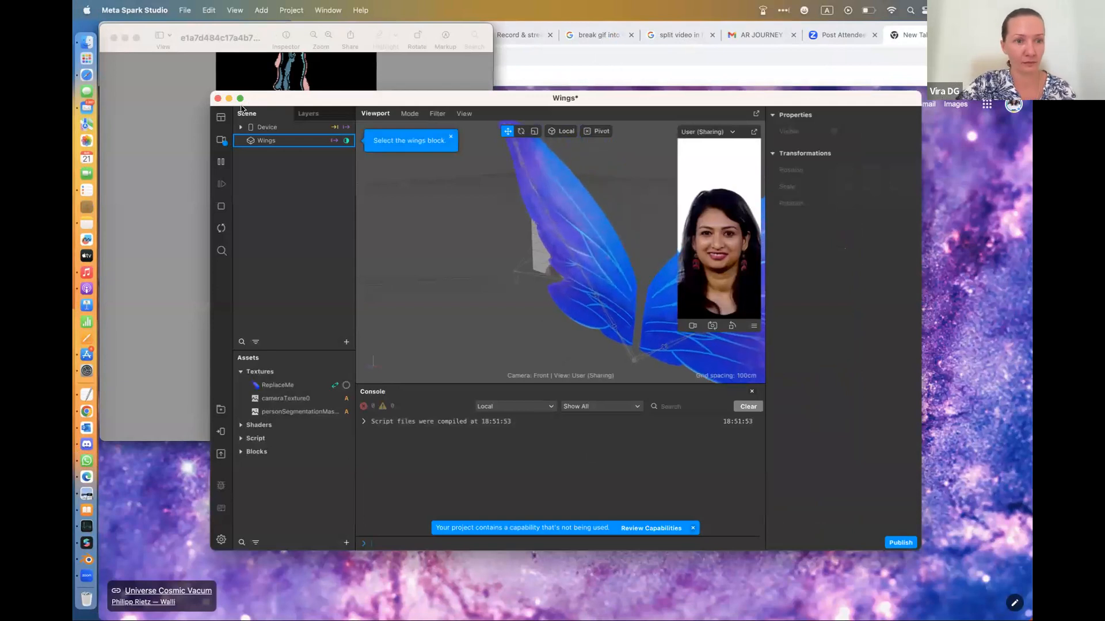
pyautogui.click(240, 98)
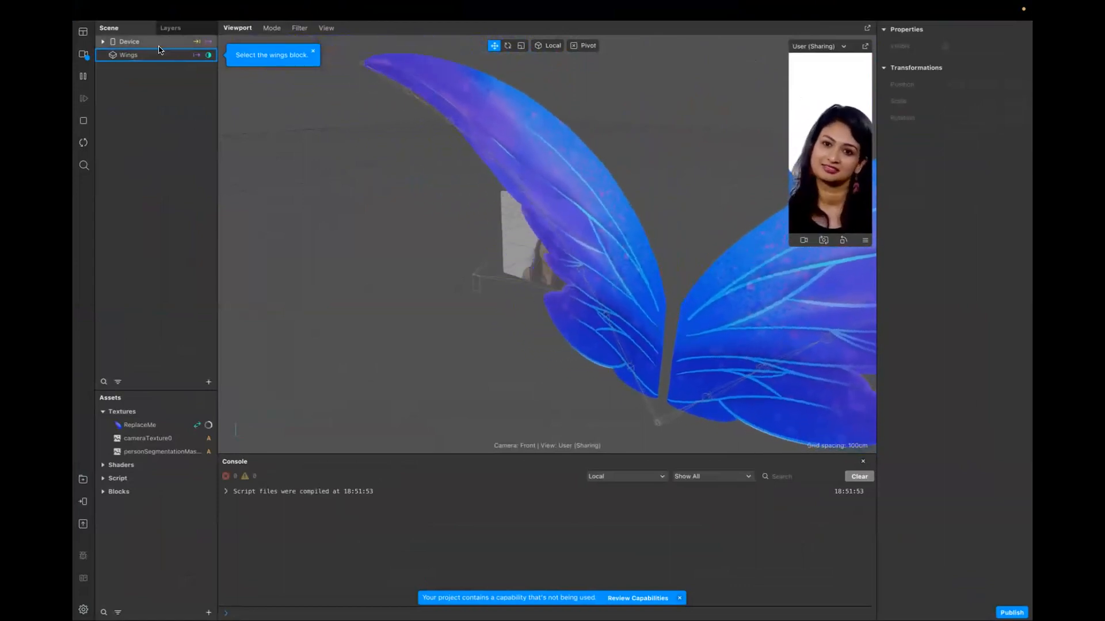
pyautogui.click(80, 29)
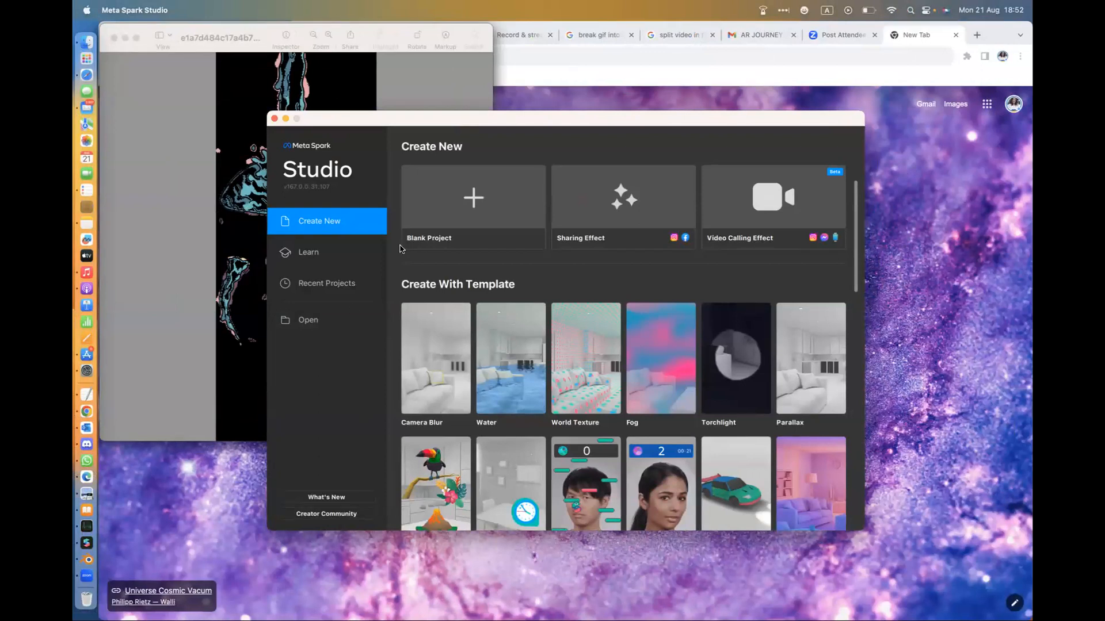
# Create a blank project, minimize its window and restore it
pyautogui.click(487, 203)
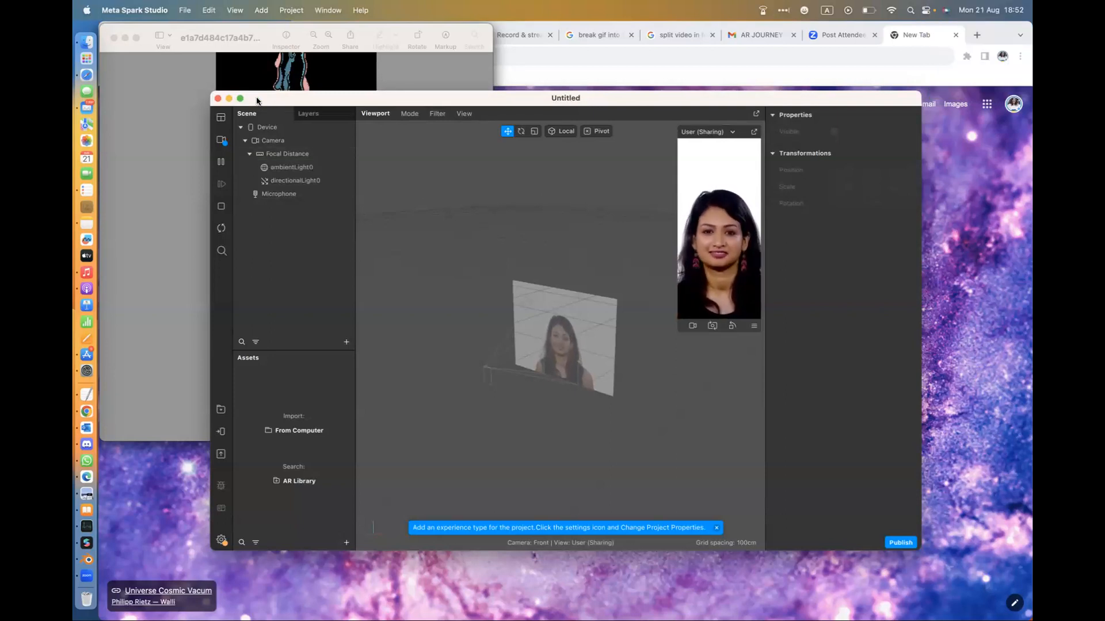
pyautogui.click(229, 99)
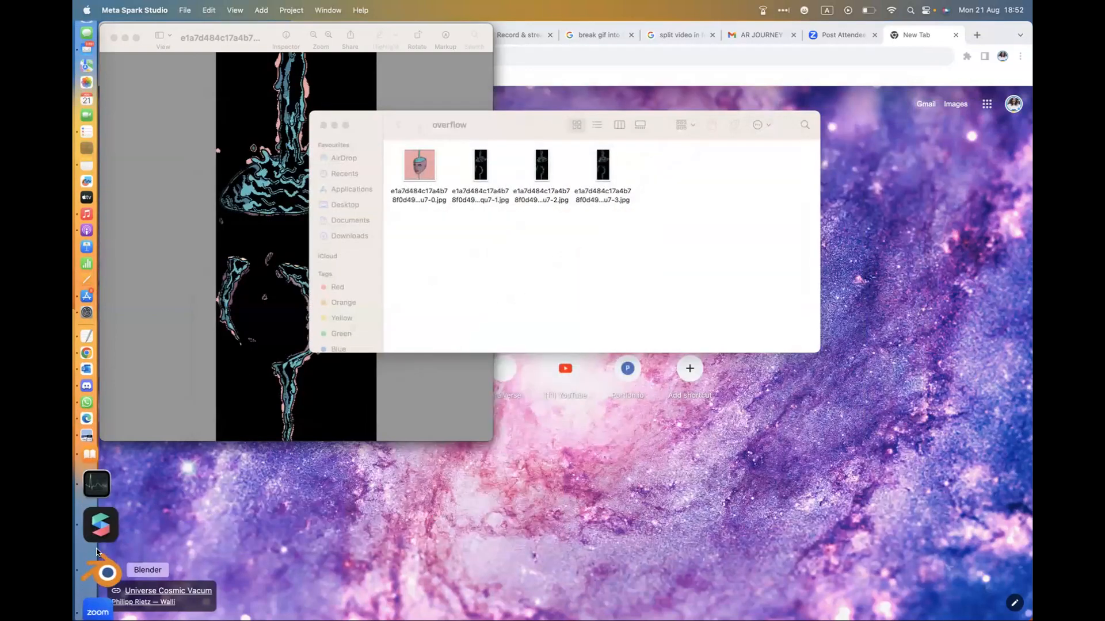
pyautogui.click(101, 546)
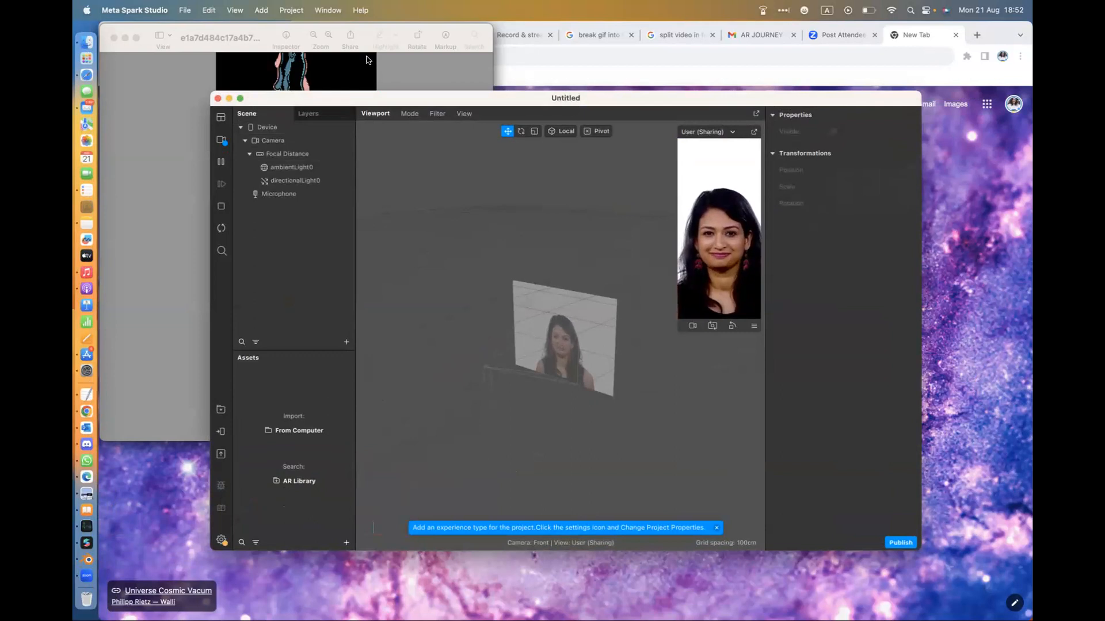
# Switch to Chrome, look through the Gmail, Zoom and new-tab pages, and switch to the Convertio page
pyautogui.click(760, 36)
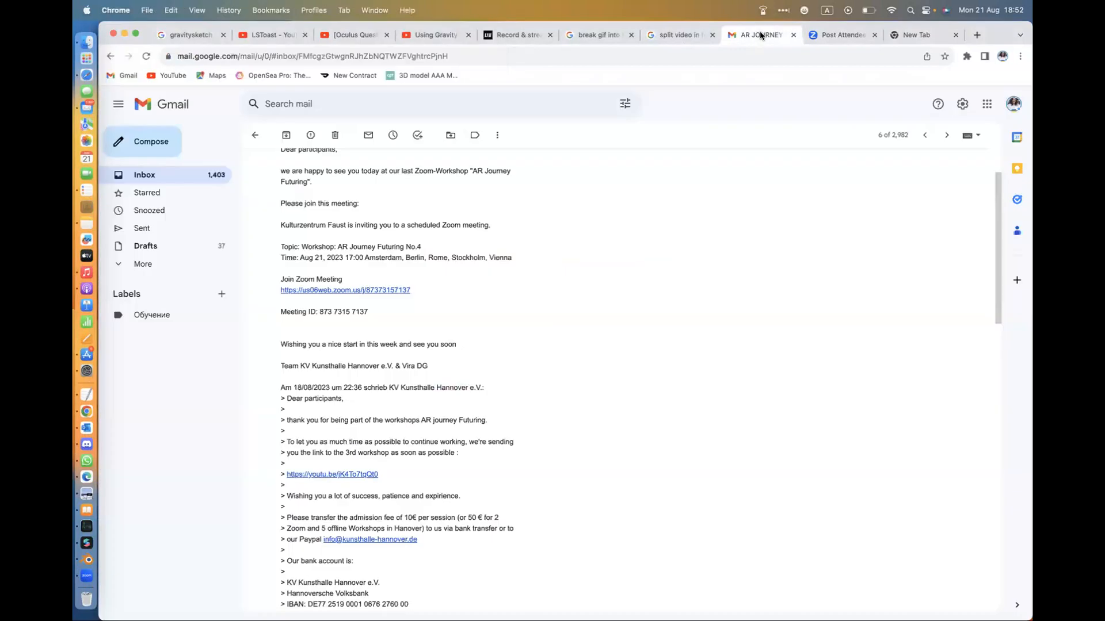
pyautogui.click(843, 39)
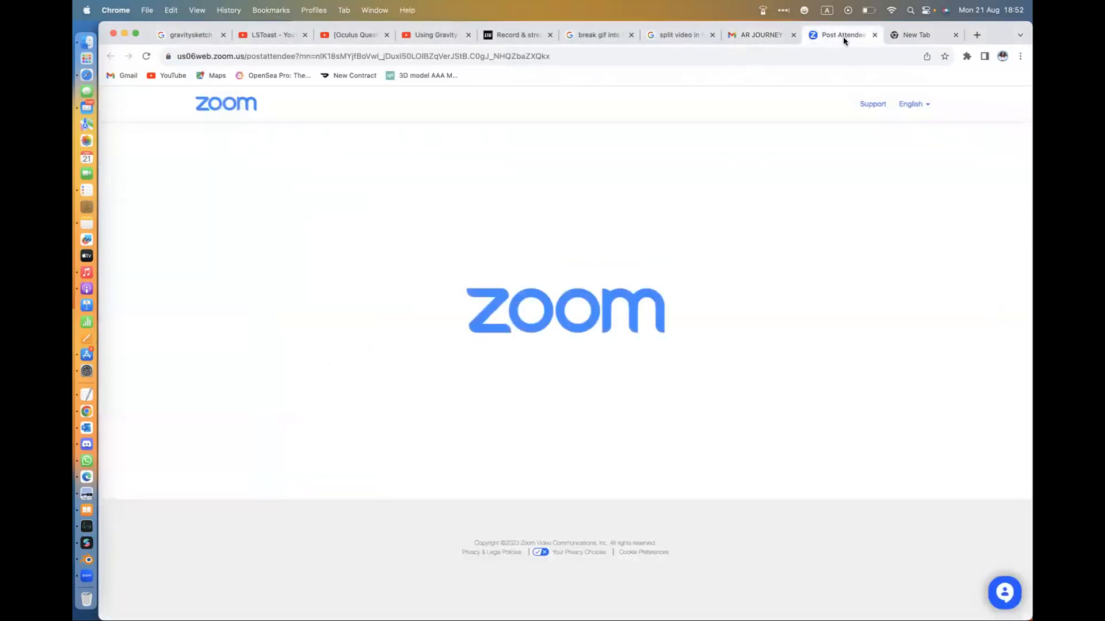
pyautogui.click(926, 35)
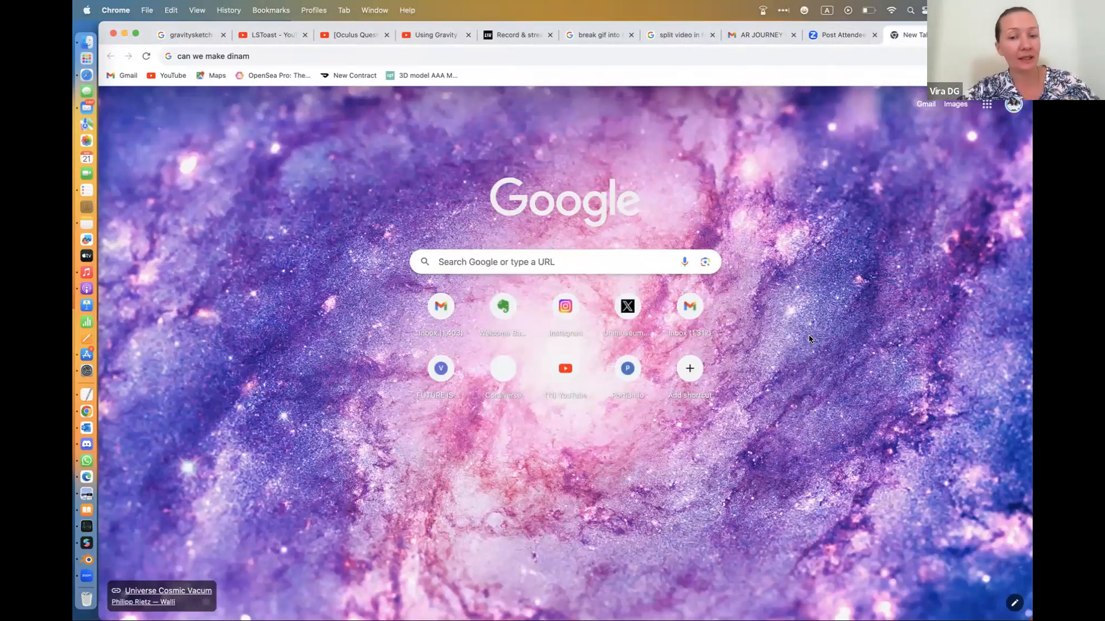
pyautogui.hotkey('ctrl', 'Right')
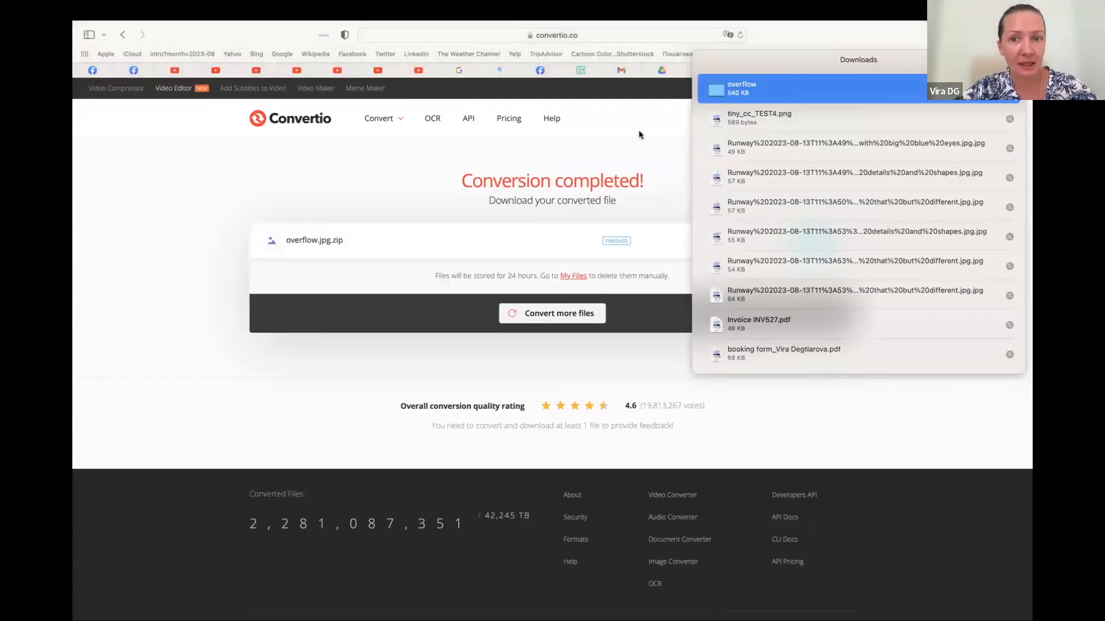
# Switch to the Google Slides presentation and duplicate the second slide with the large QR code
pyautogui.click(639, 135)
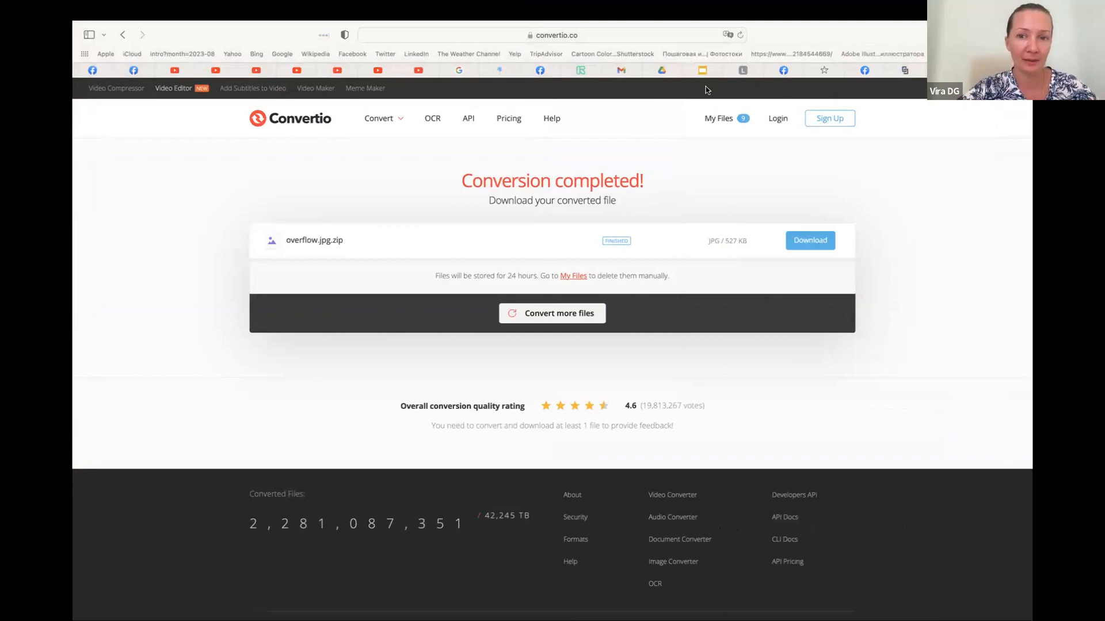
pyautogui.click(703, 71)
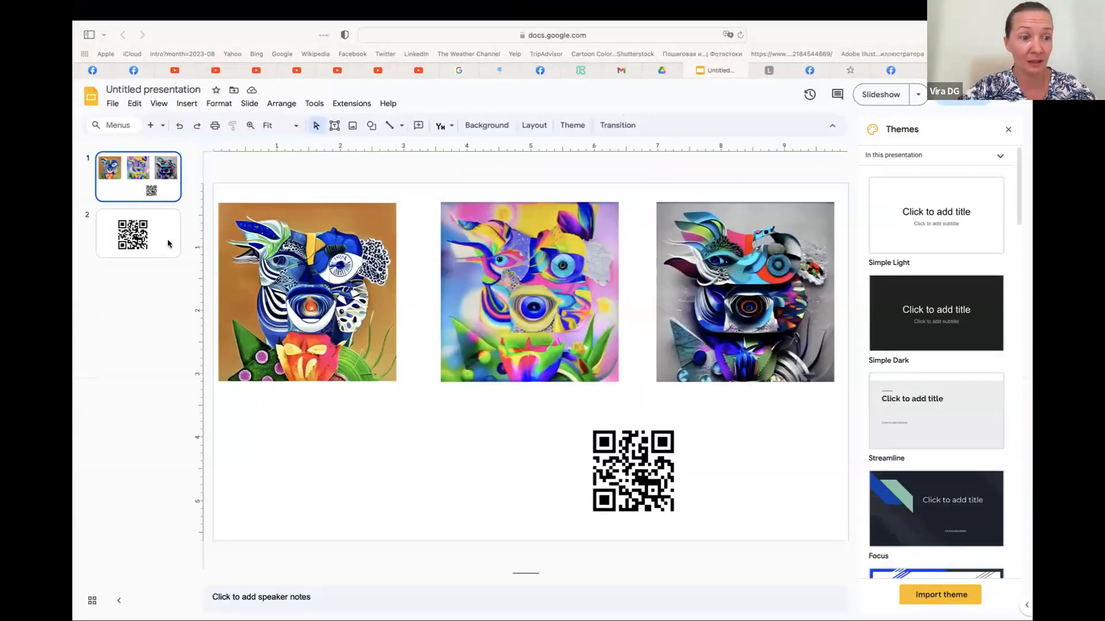
pyautogui.click(168, 244)
pyautogui.press('super+d')
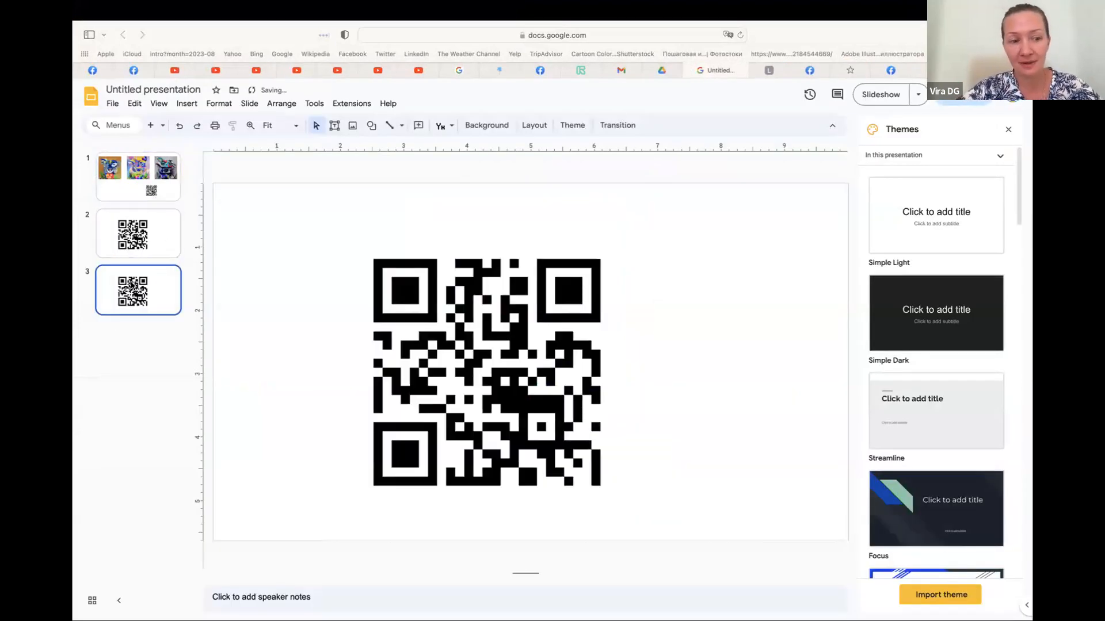
# Delete the QR code from the duplicated third slide
pyautogui.press('super+z')
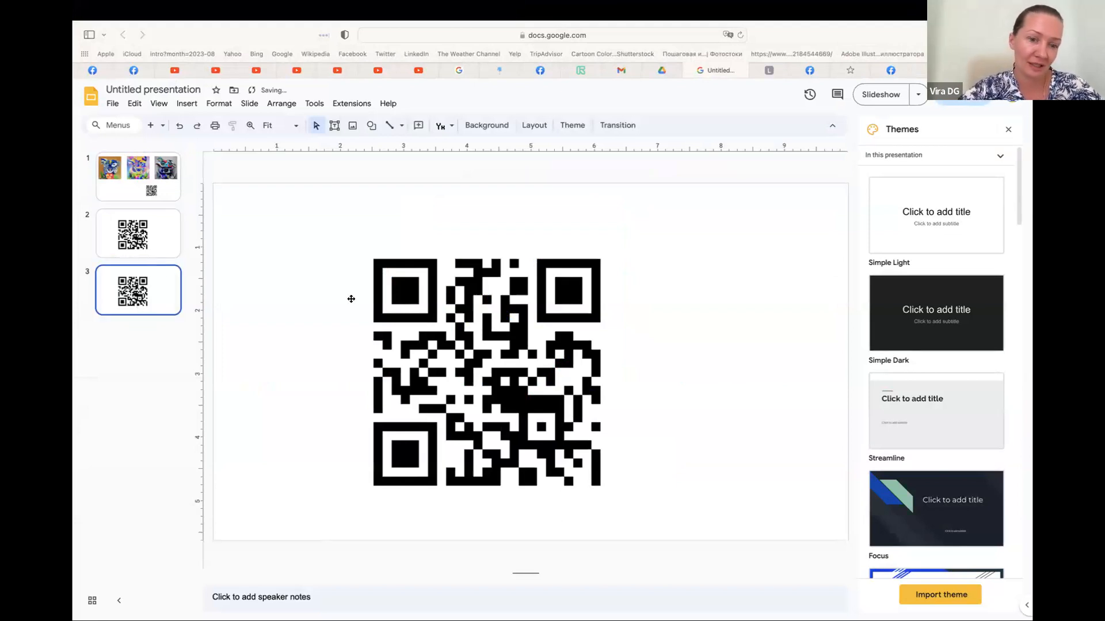
pyautogui.click(551, 352)
pyautogui.press('Delete')
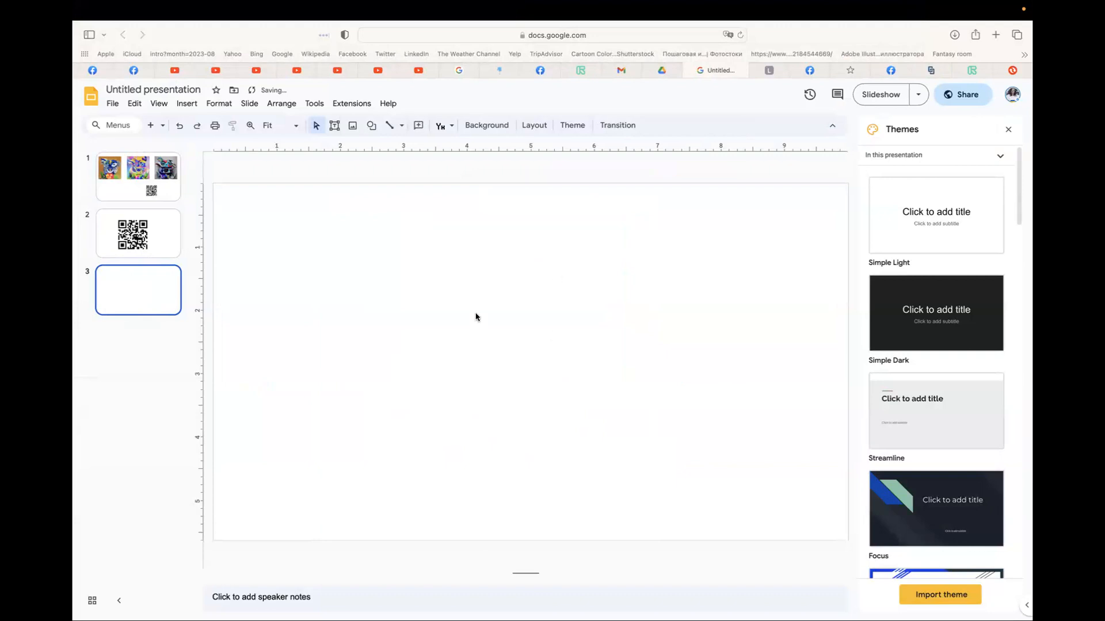
# Draw a text box about 6 by 3.8 inches across the middle and right of the blank third slide
pyautogui.click(336, 127)
pyautogui.moveTo(401, 243); pyautogui.dragTo(781, 483)
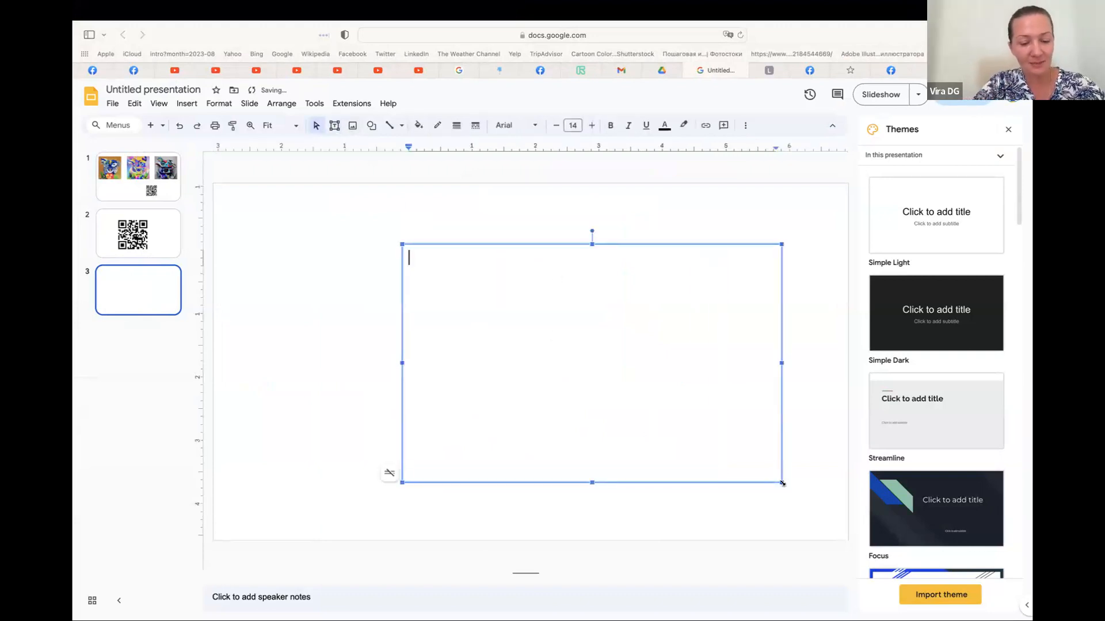
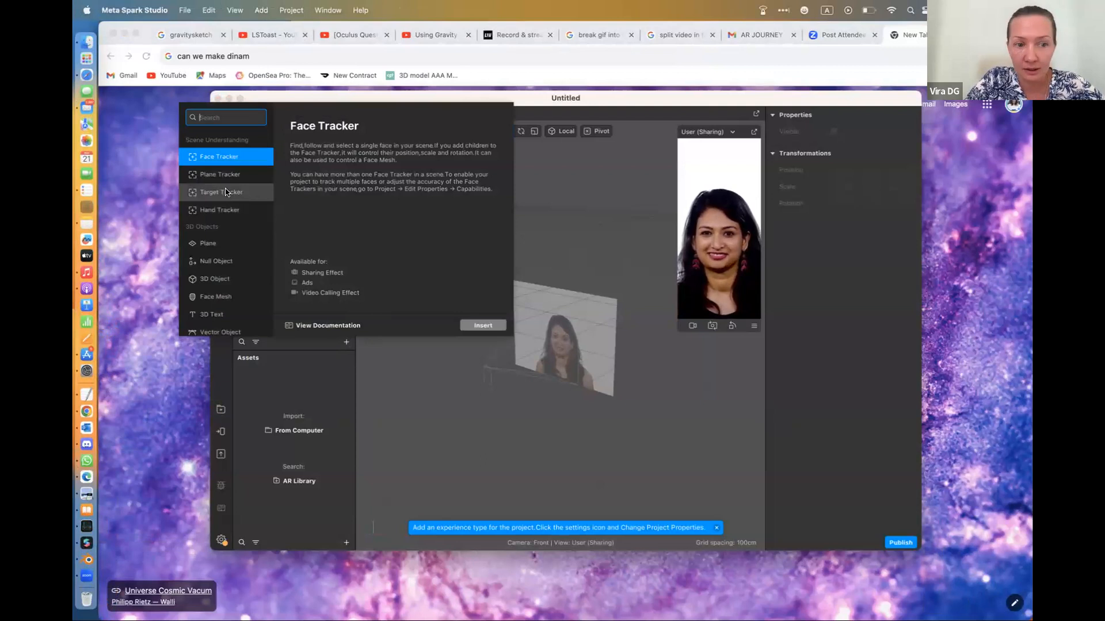
# Insert a Target Tracker into the scene
pyautogui.click(226, 191)
pyautogui.click(474, 325)
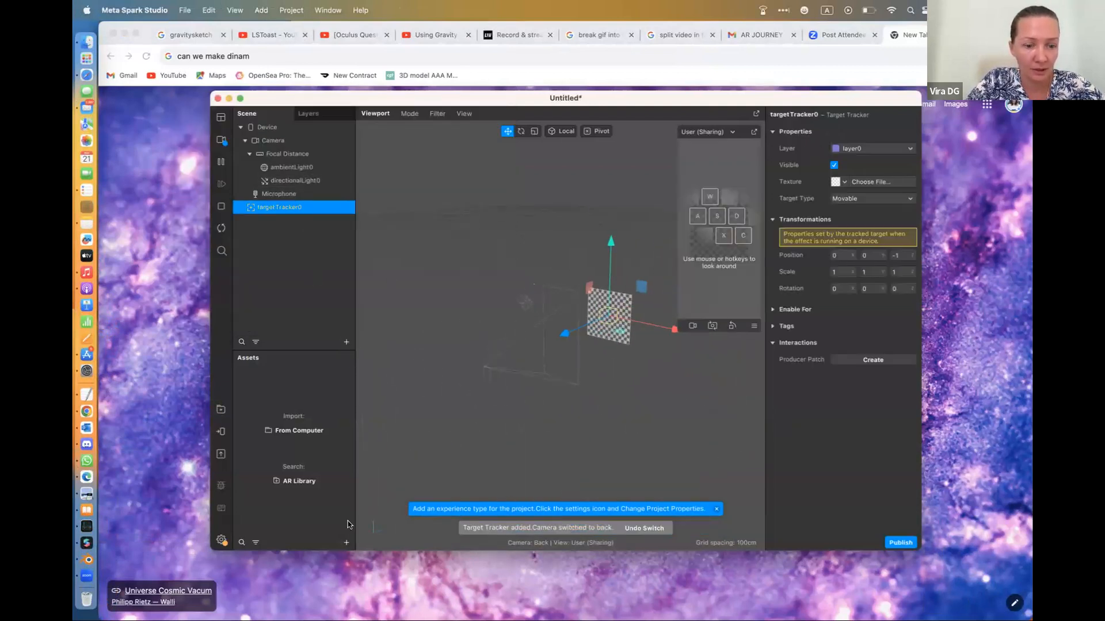
# Import the "MY ART IS HERE" screenshot from the Documents folder into the project assets
pyautogui.click(346, 542)
pyautogui.moveTo(380, 378)
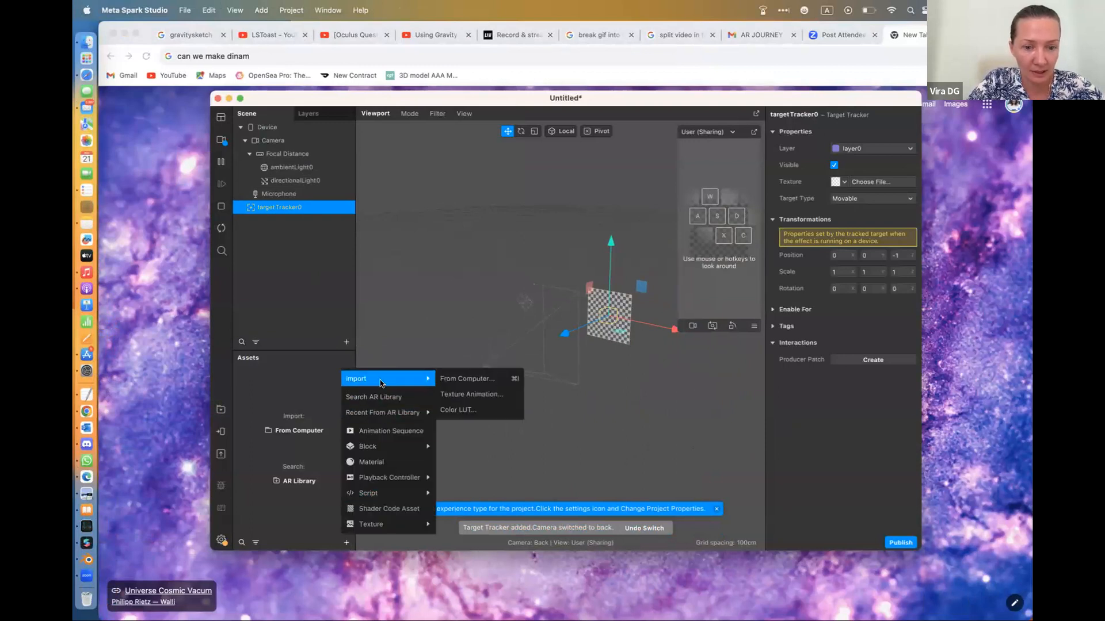
pyautogui.click(447, 380)
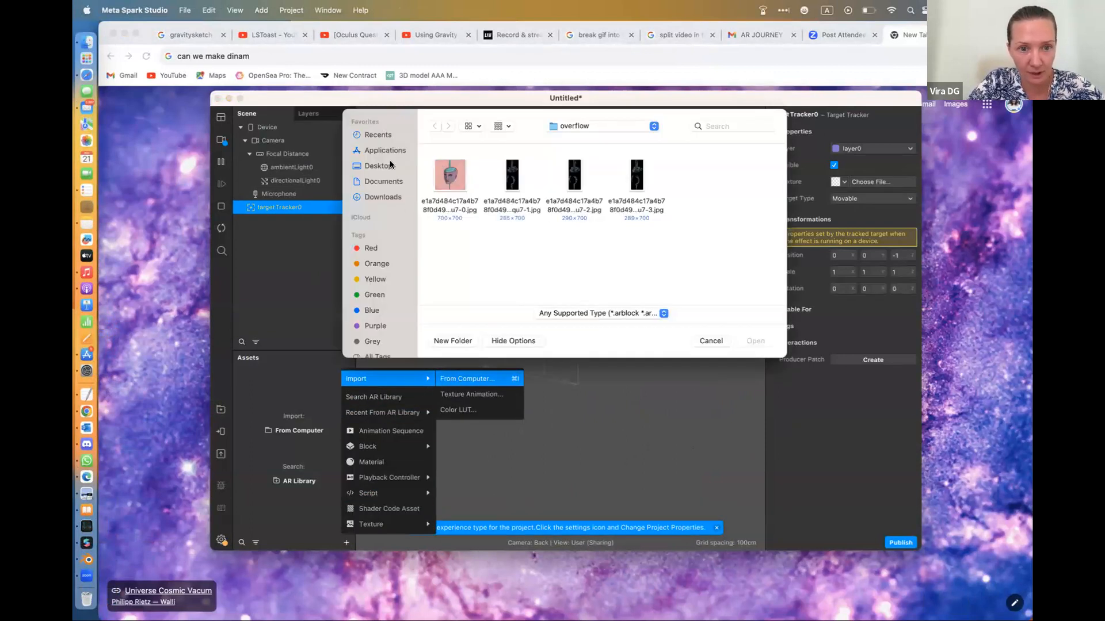
pyautogui.click(392, 180)
pyautogui.click(386, 198)
pyautogui.scroll(-5, 643, 266)
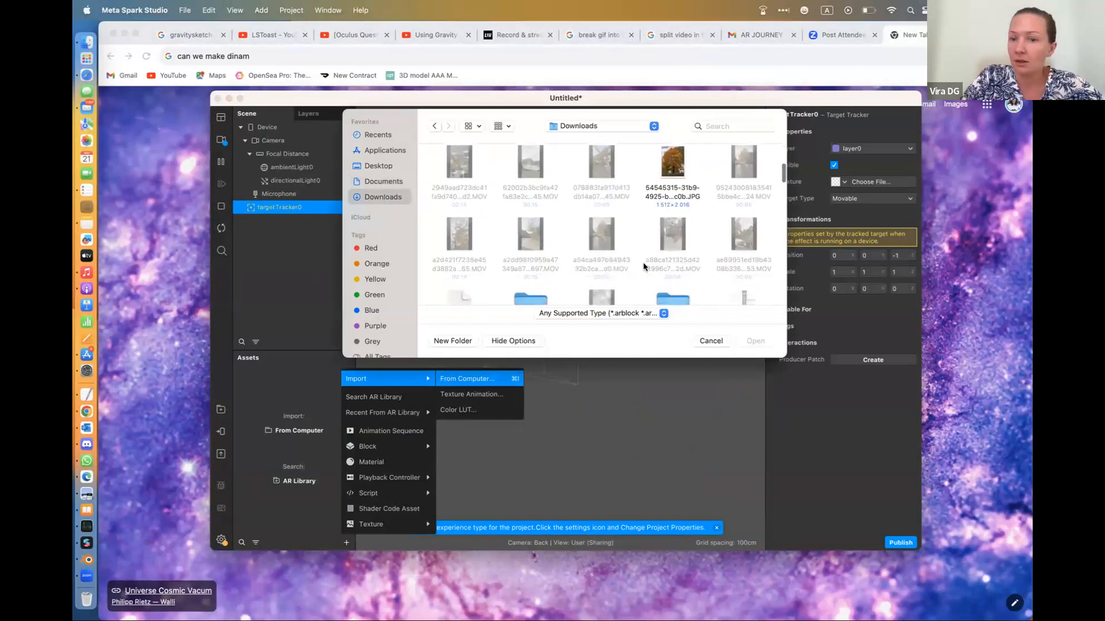
pyautogui.click(376, 183)
pyautogui.scroll(-10, 676, 228)
pyautogui.scroll(-10, 676, 228)
pyautogui.scroll(-10, 676, 228)
pyautogui.scroll(-10, 675, 228)
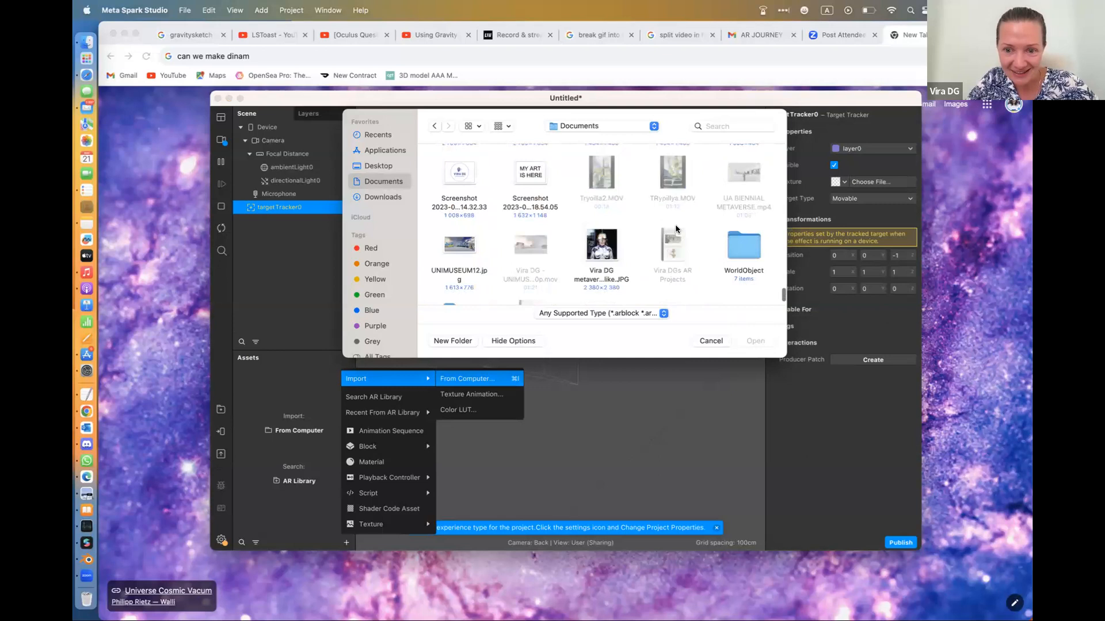
pyautogui.scroll(2, 676, 228)
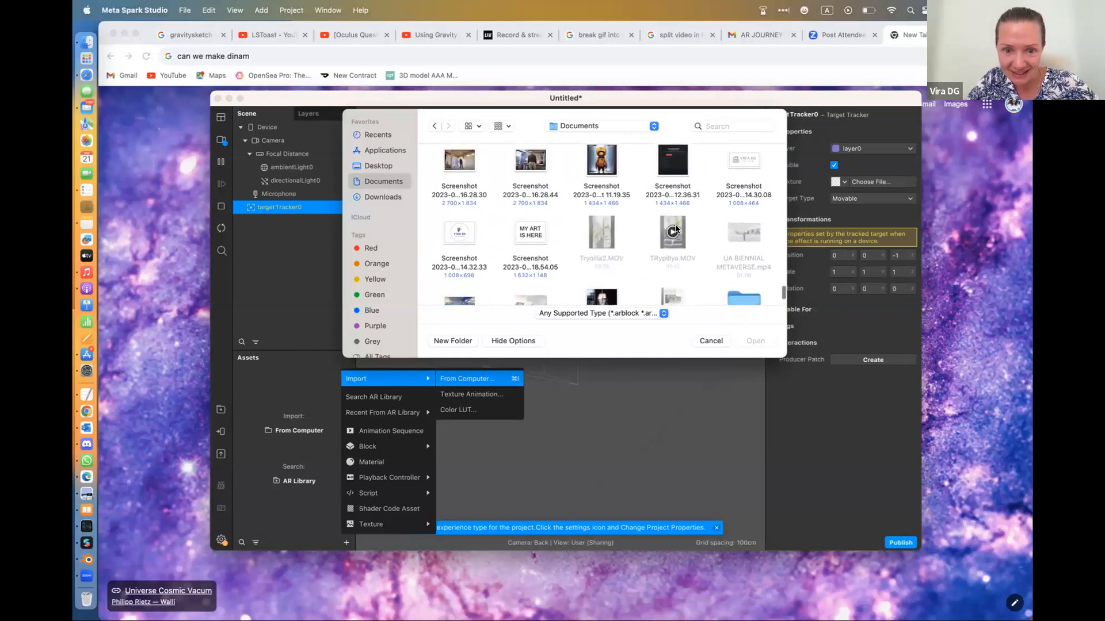
pyautogui.click(536, 231)
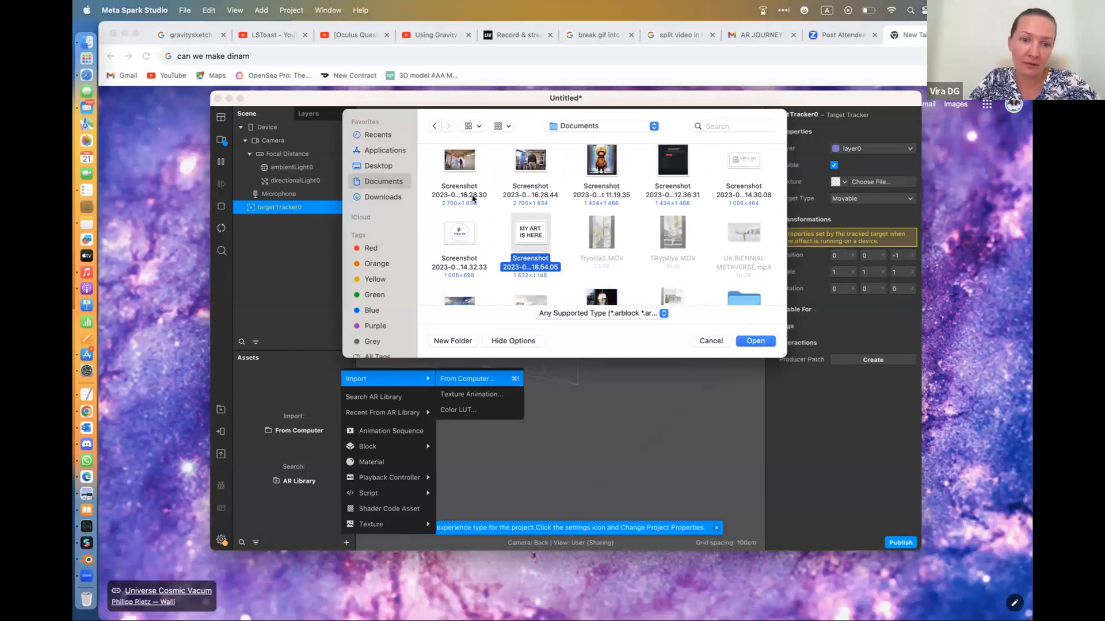
pyautogui.click(755, 341)
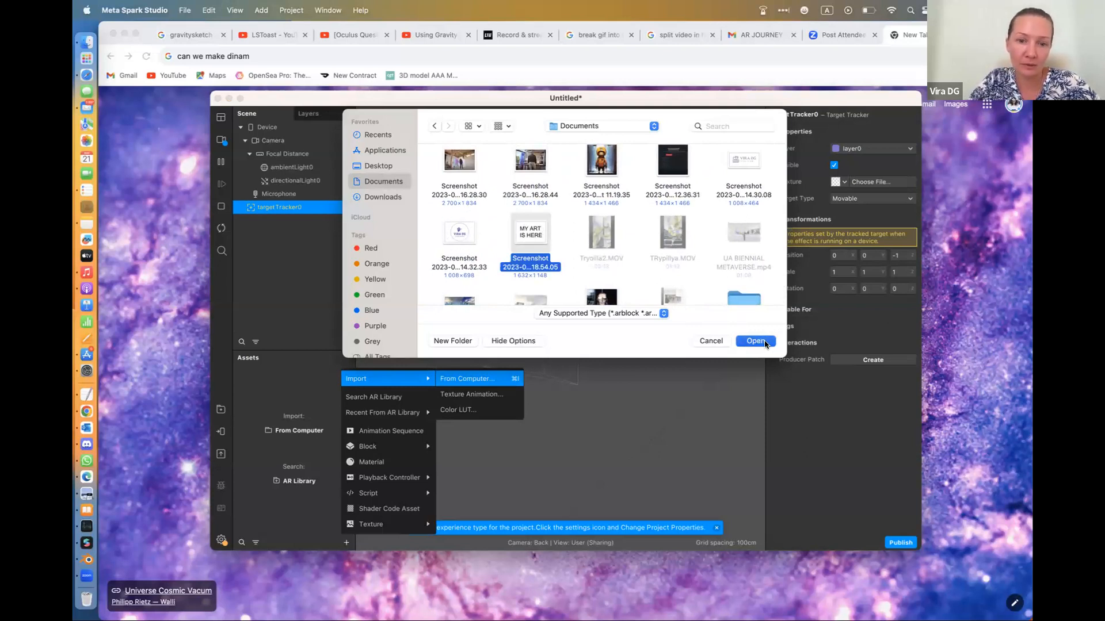
pyautogui.click(310, 424)
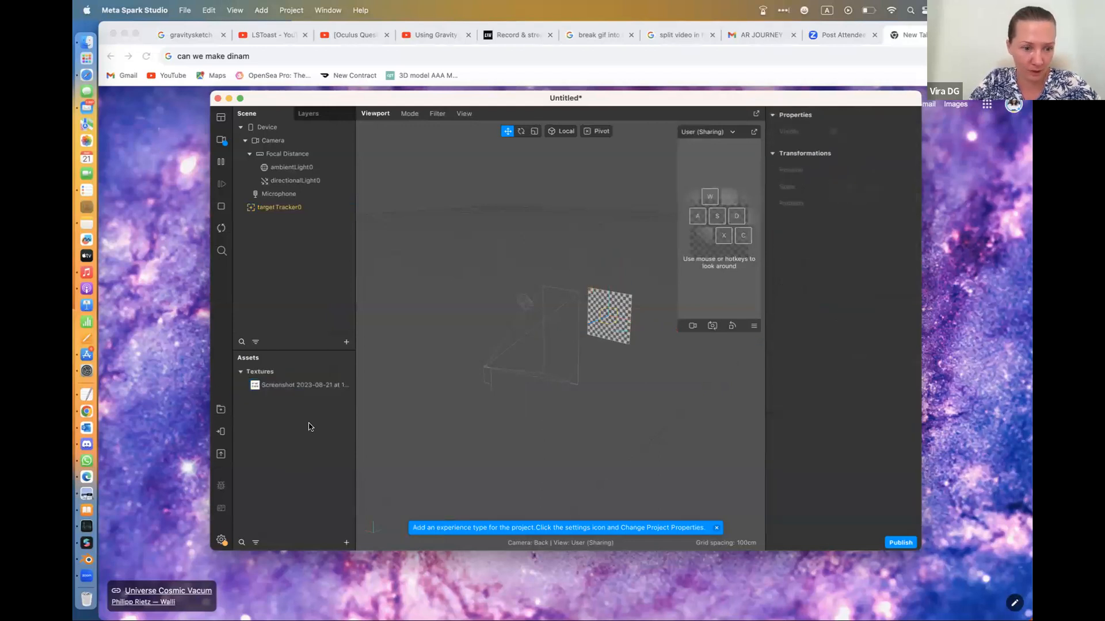
# Assign the imported "MY ART IS HERE" screenshot as the texture of the target tracker
pyautogui.moveTo(256, 389); pyautogui.dragTo(311, 397)
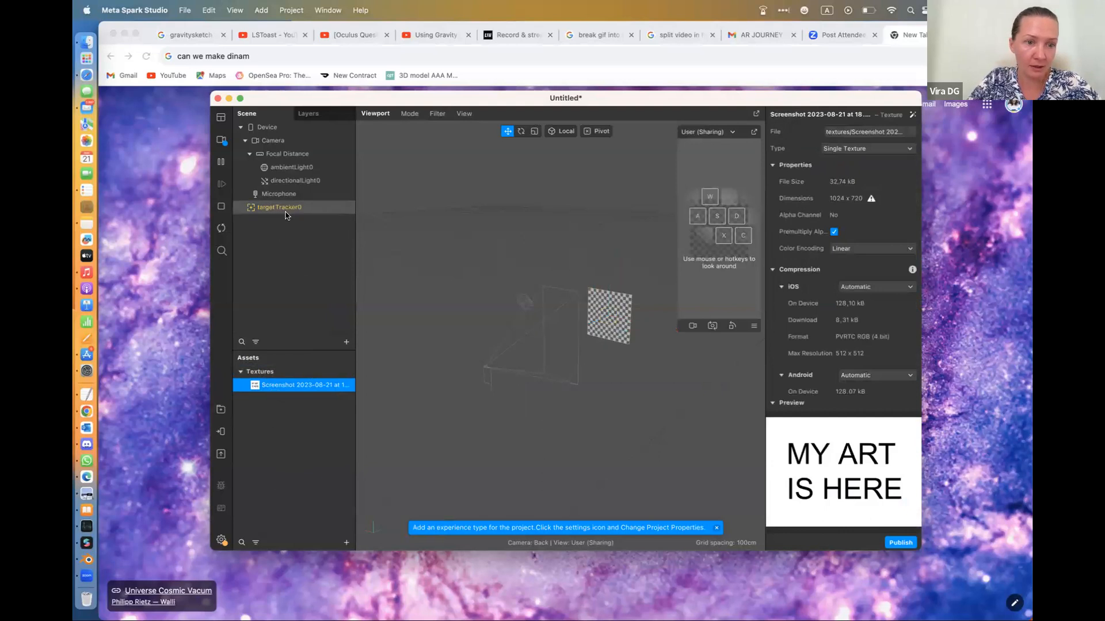
pyautogui.click(281, 207)
pyautogui.click(842, 182)
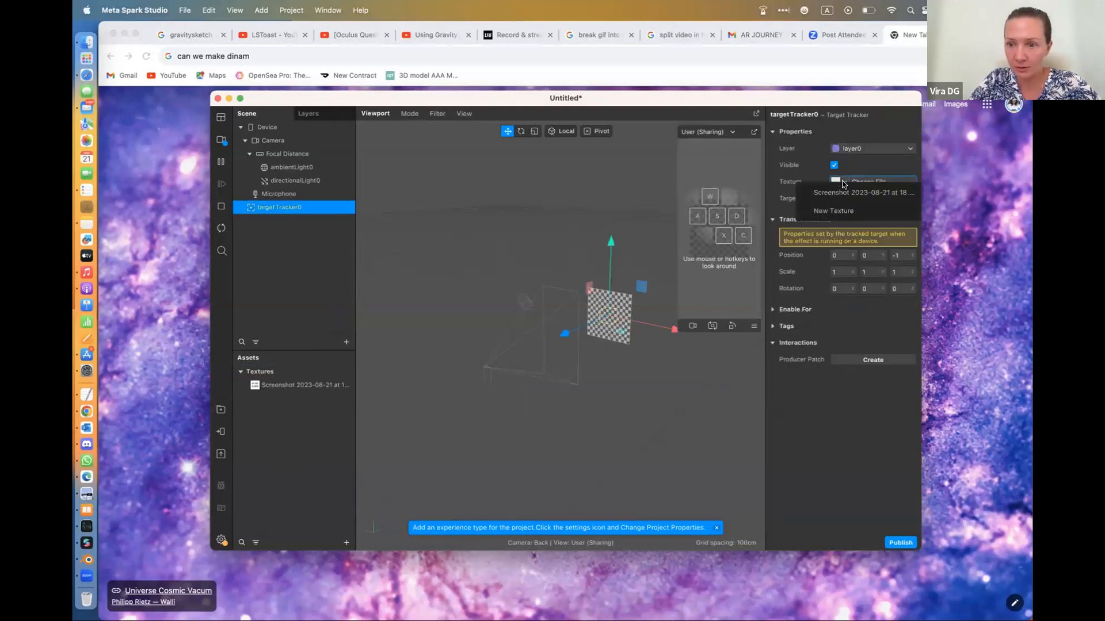
pyautogui.click(841, 191)
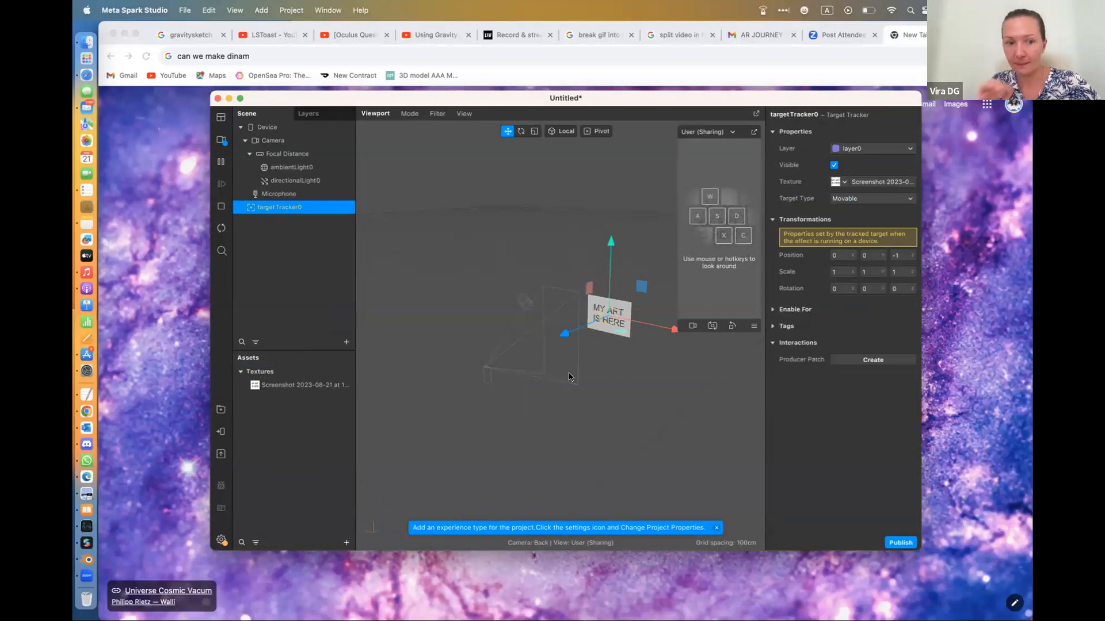
# Import the Pulpodos 3D object from the AR Library into the project assets and close the library
pyautogui.click(345, 542)
pyautogui.click(377, 397)
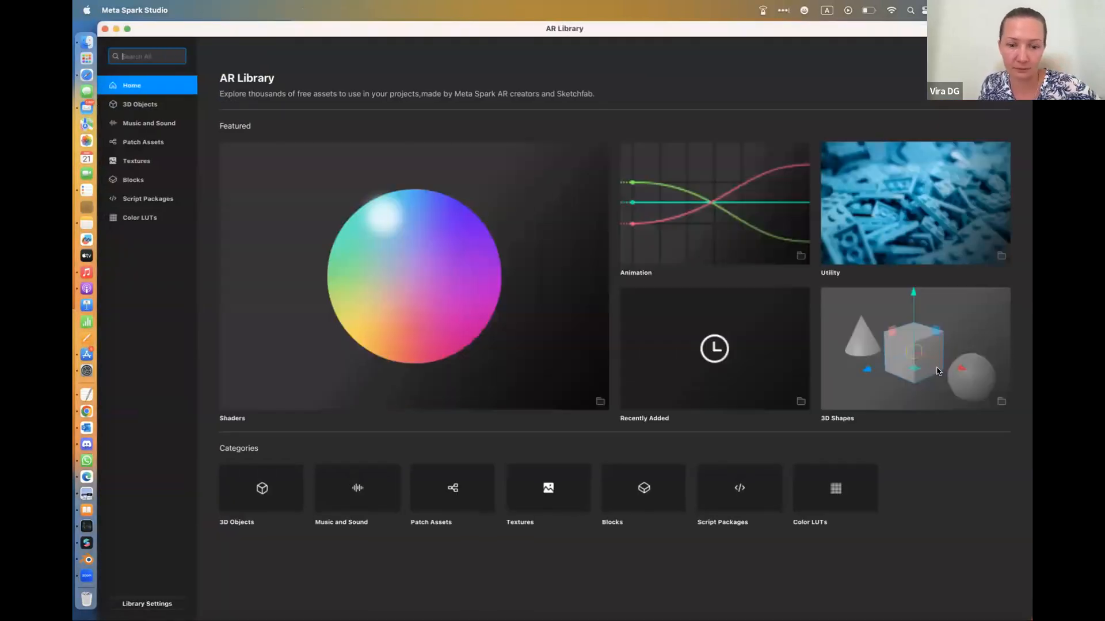
pyautogui.click(147, 106)
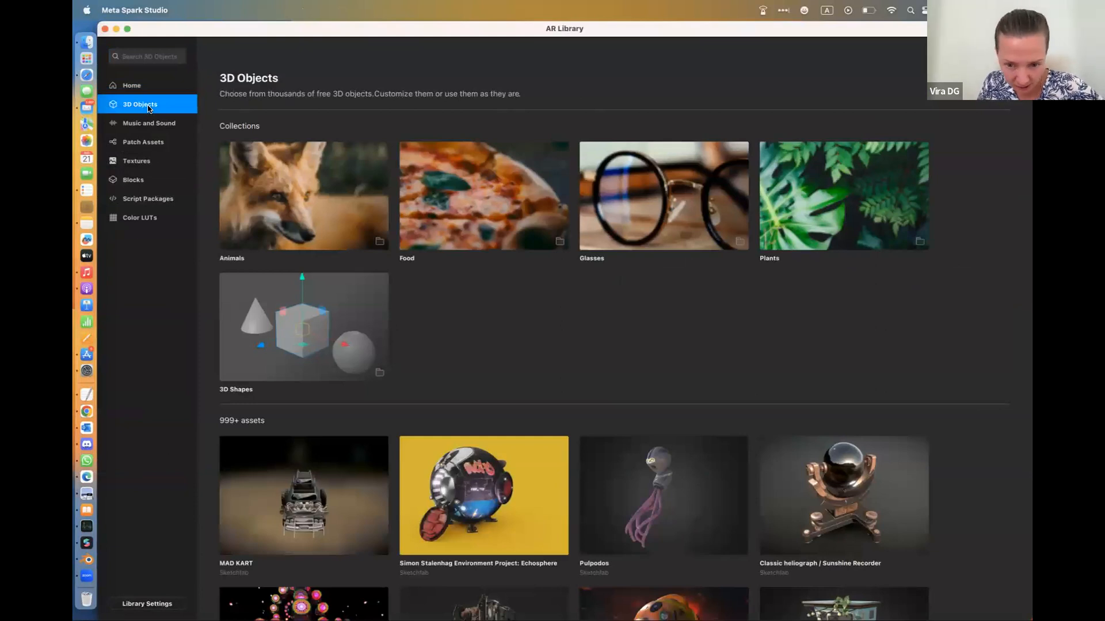
pyautogui.scroll(-10, 411, 409)
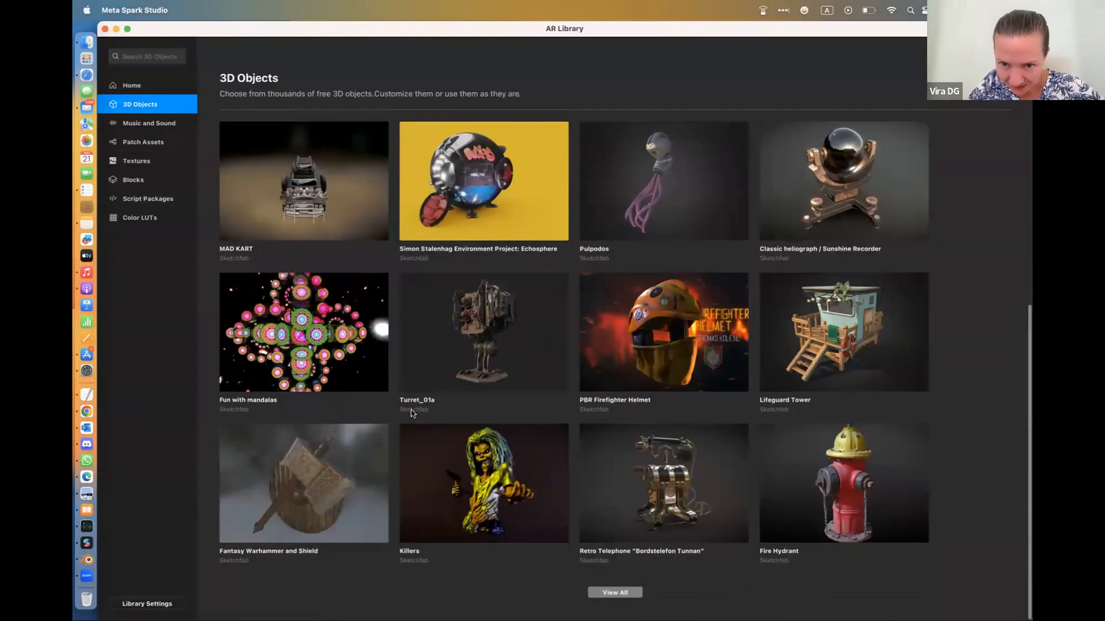
pyautogui.scroll(3, 411, 410)
pyautogui.click(683, 272)
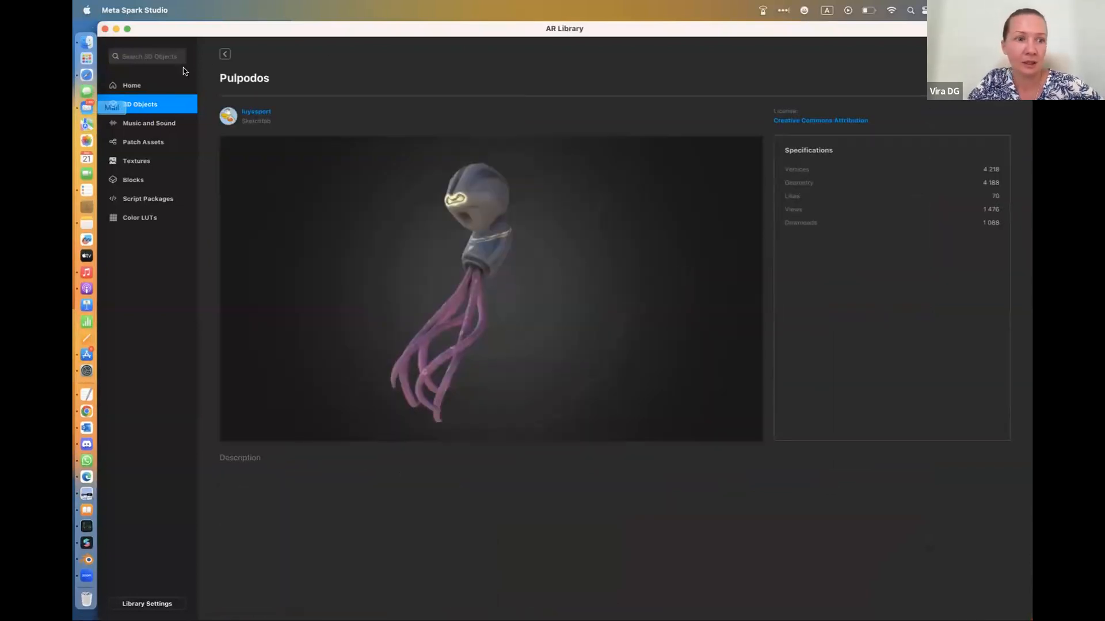
pyautogui.click(225, 55)
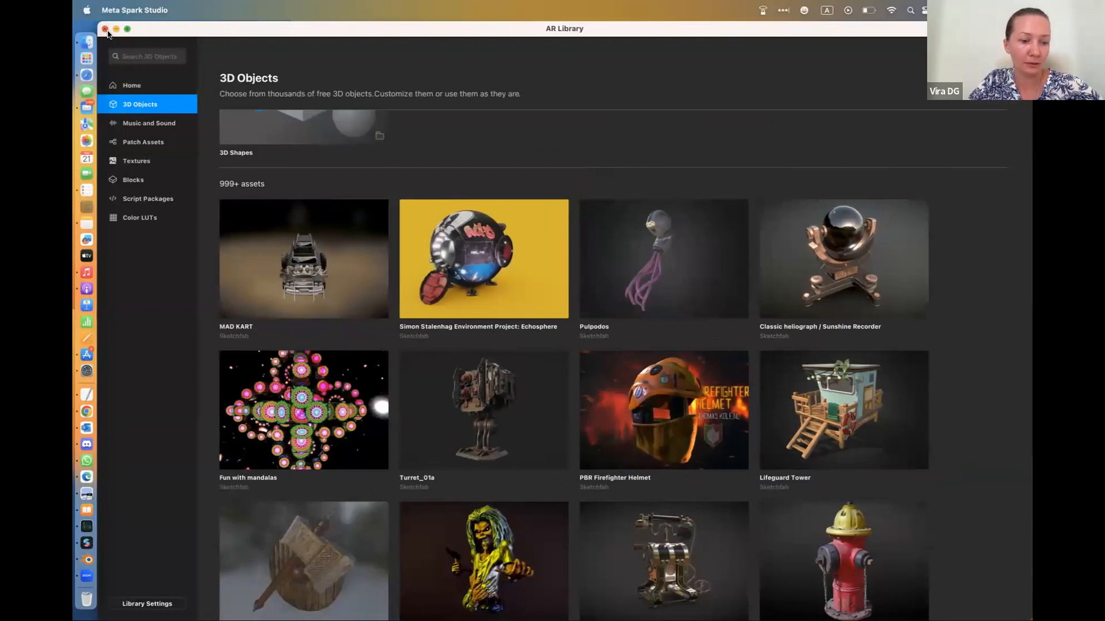
pyautogui.click(105, 29)
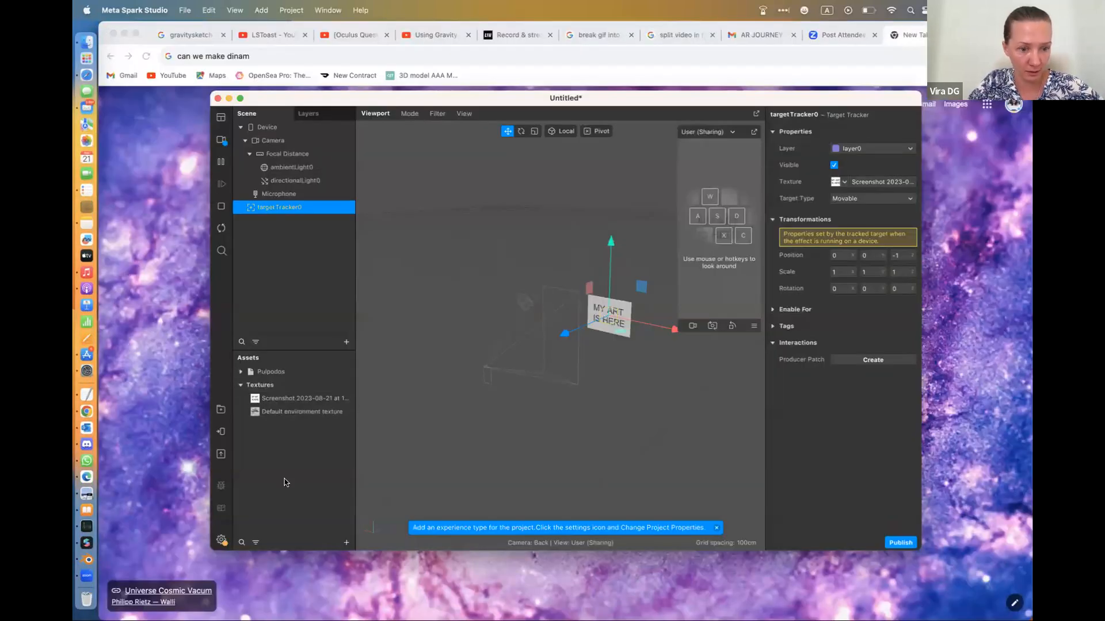
# Place the Pulpodos model under the target tracker in the scene and shift it slightly in the viewport
pyautogui.click(270, 372)
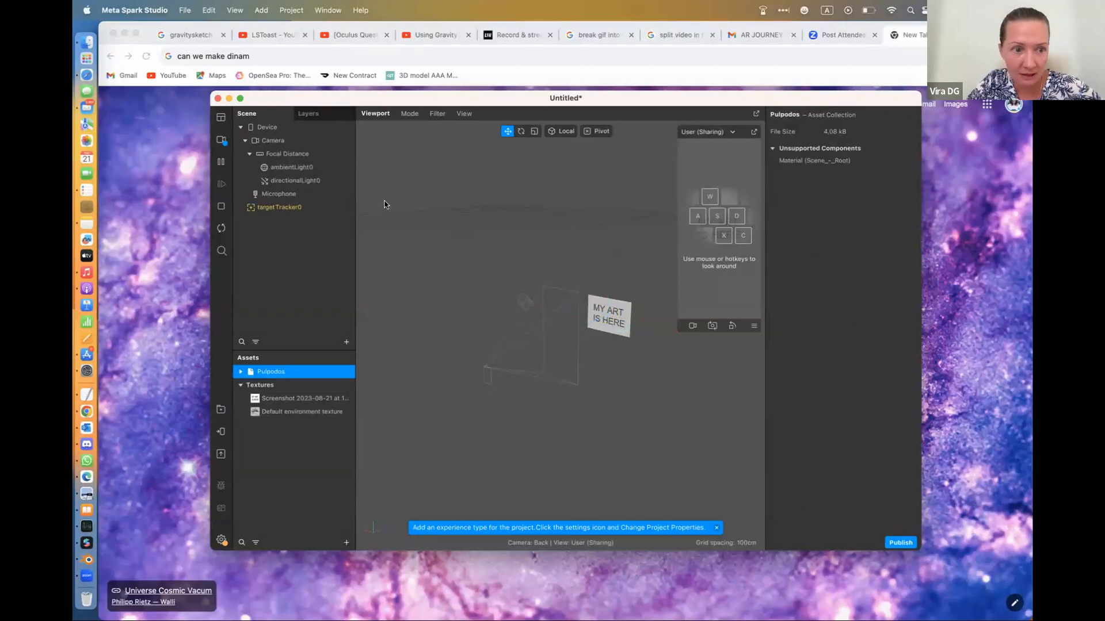
pyautogui.moveTo(280, 377); pyautogui.dragTo(335, 212)
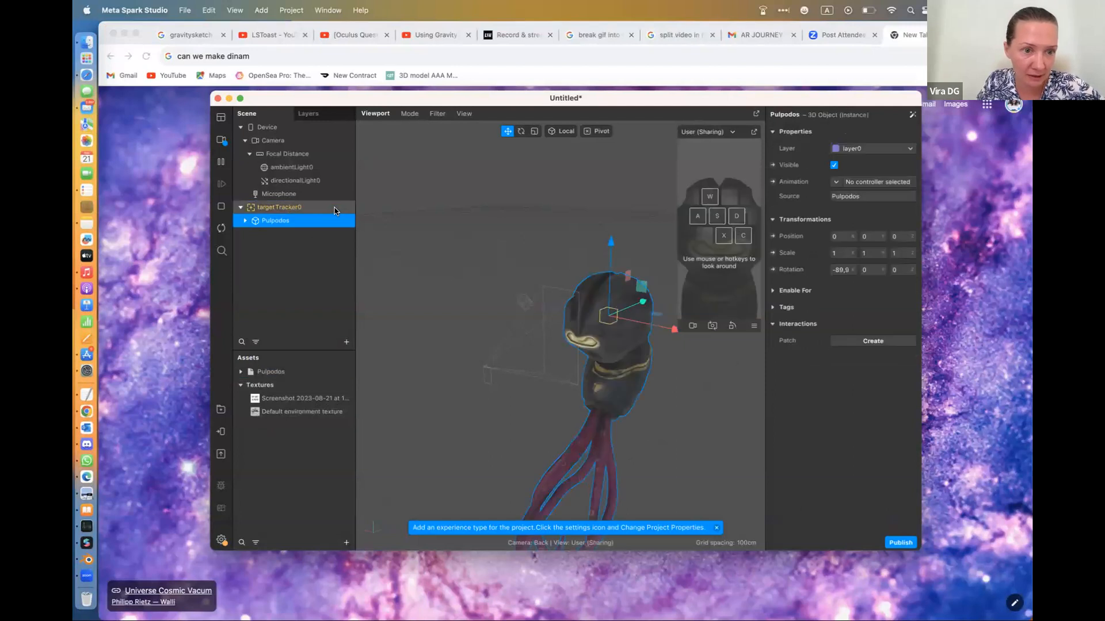
pyautogui.moveTo(609, 318)
pyautogui.mouseDown()
pyautogui.moveTo(615, 337)
pyautogui.moveTo(604, 318)
pyautogui.mouseUp()
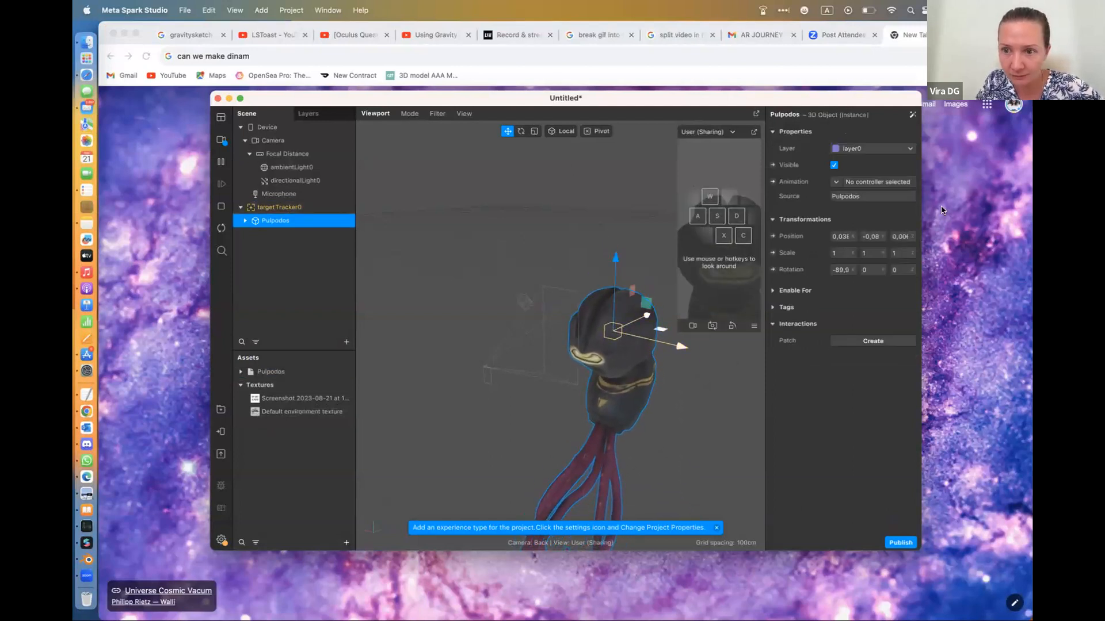
# Set the Pulpodos model's scale to 0.2 on the X, Y and Z axes
pyautogui.click(837, 252)
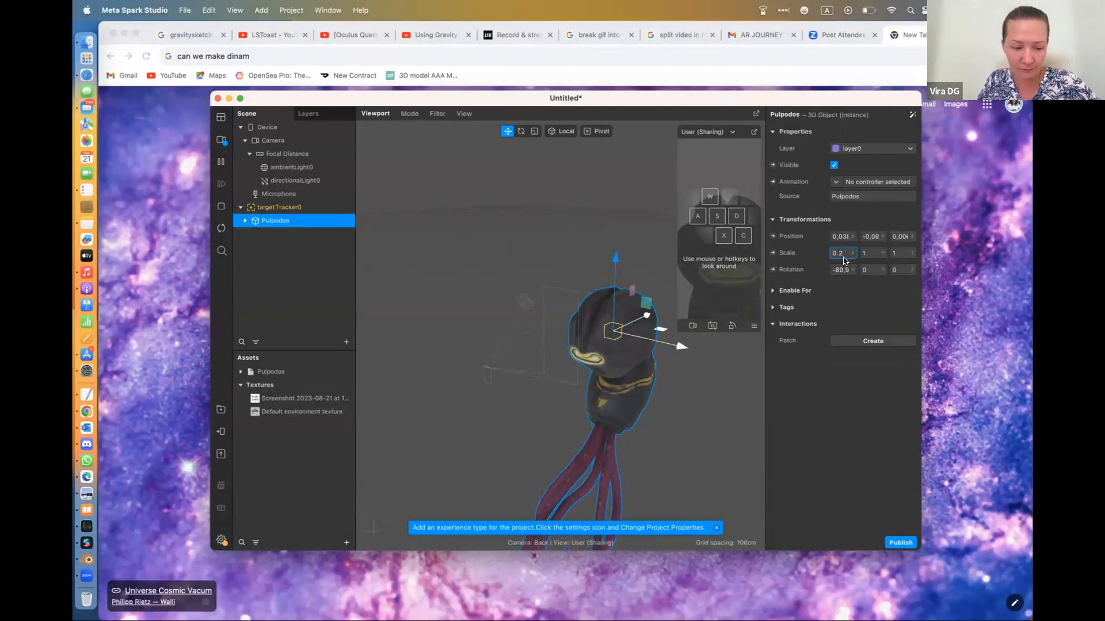
pyautogui.press('Tab')
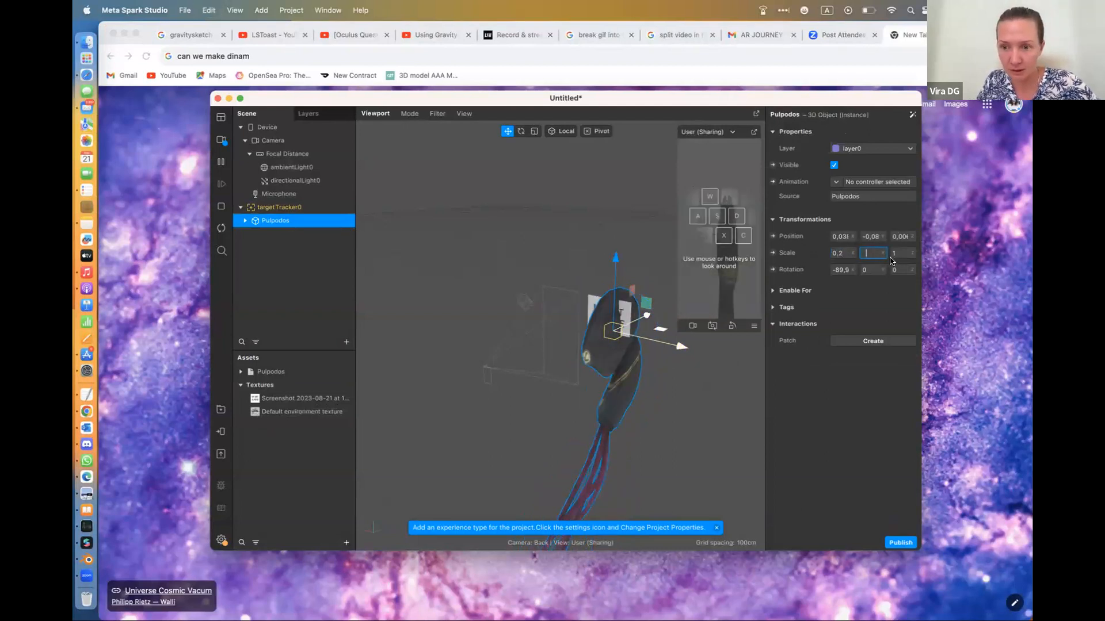
pyautogui.click(832, 254)
pyautogui.moveTo(848, 255); pyautogui.dragTo(819, 256)
pyautogui.press('Tab')
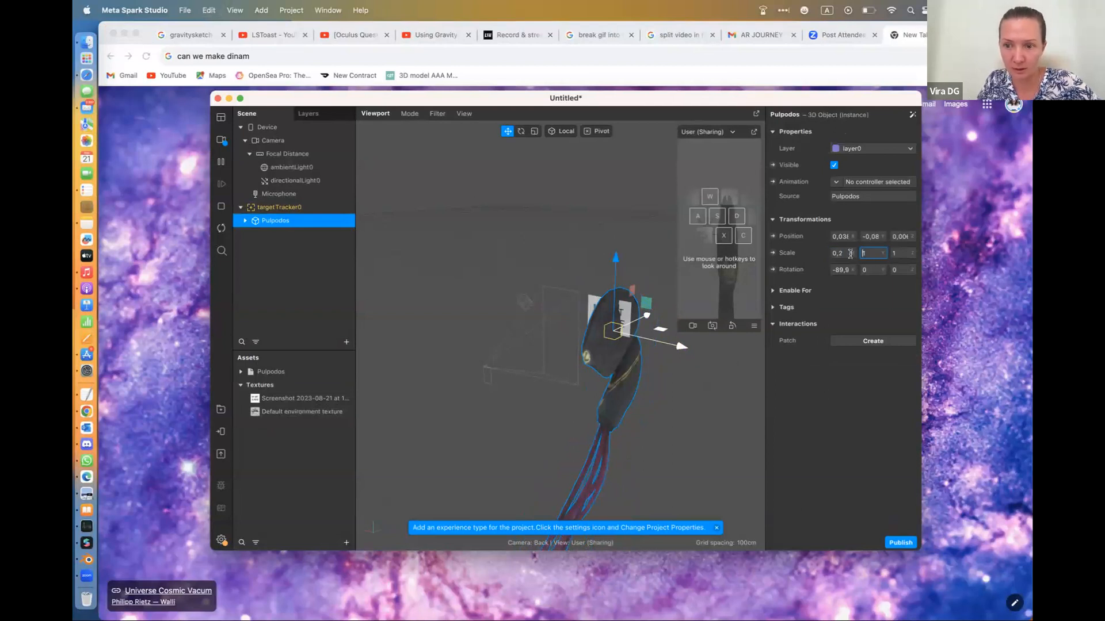
pyautogui.write('0.2')
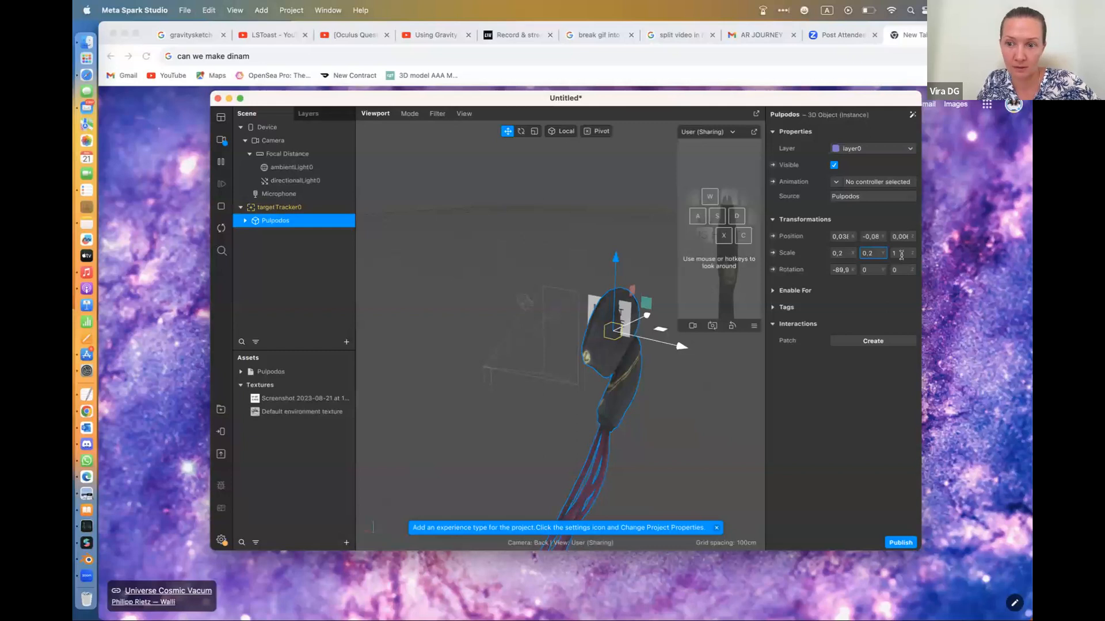
pyautogui.press('Tab')
pyautogui.write('0.2')
pyautogui.press('Return')
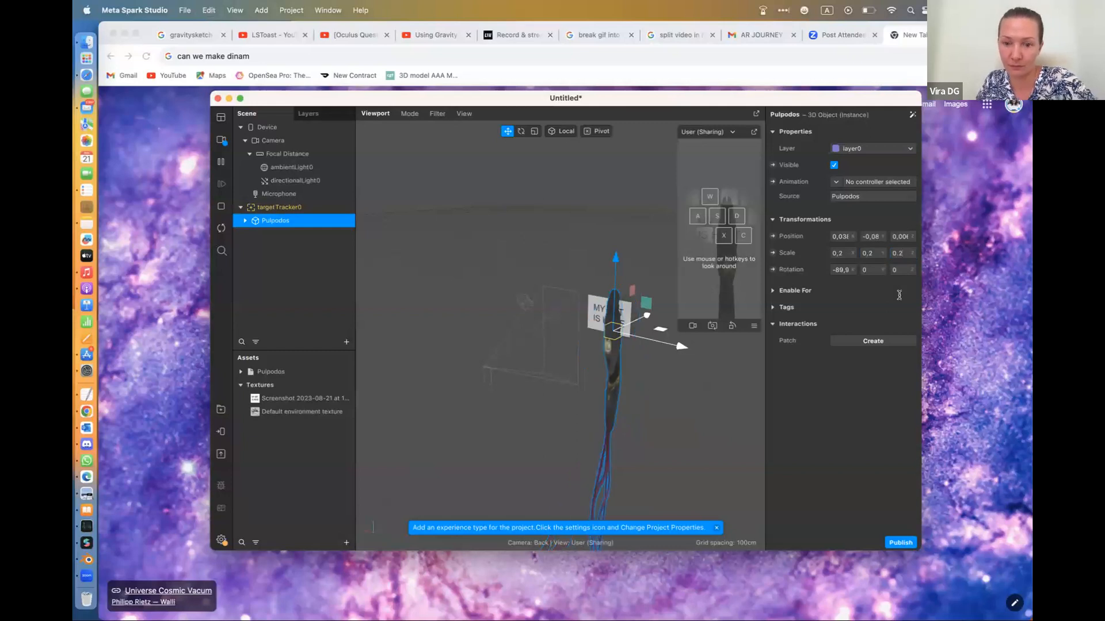
# Move the Pulpodos model up in front of the "MY ART IS HERE" target image and give it a Pulse animation
pyautogui.moveTo(615, 255); pyautogui.dragTo(614, 233)
pyautogui.moveTo(650, 289); pyautogui.dragTo(649, 294)
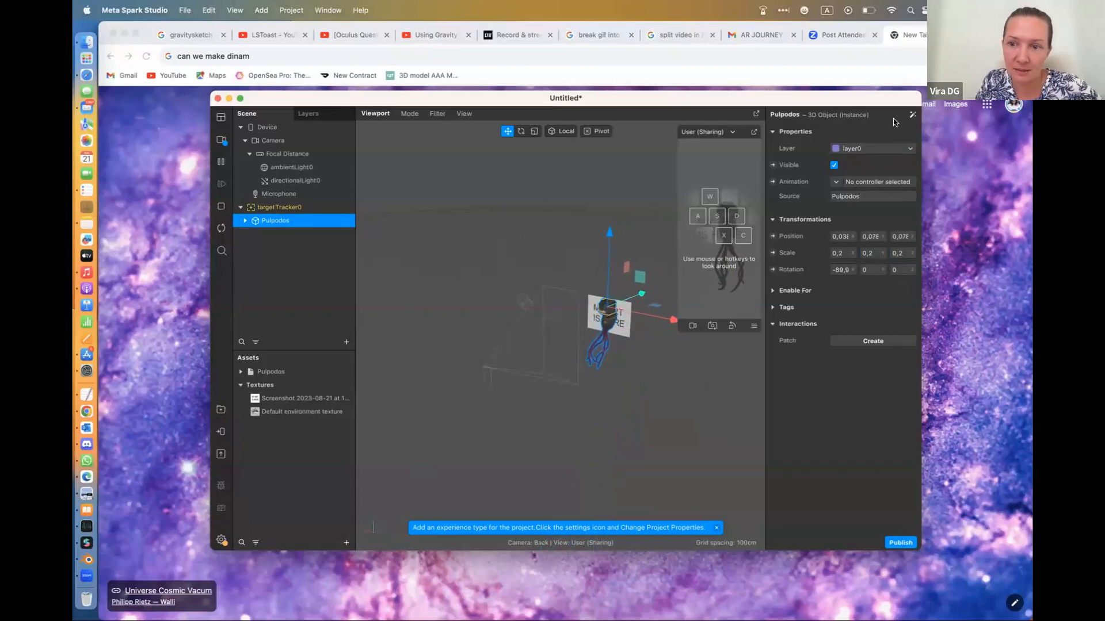
pyautogui.click(912, 115)
pyautogui.moveTo(866, 163)
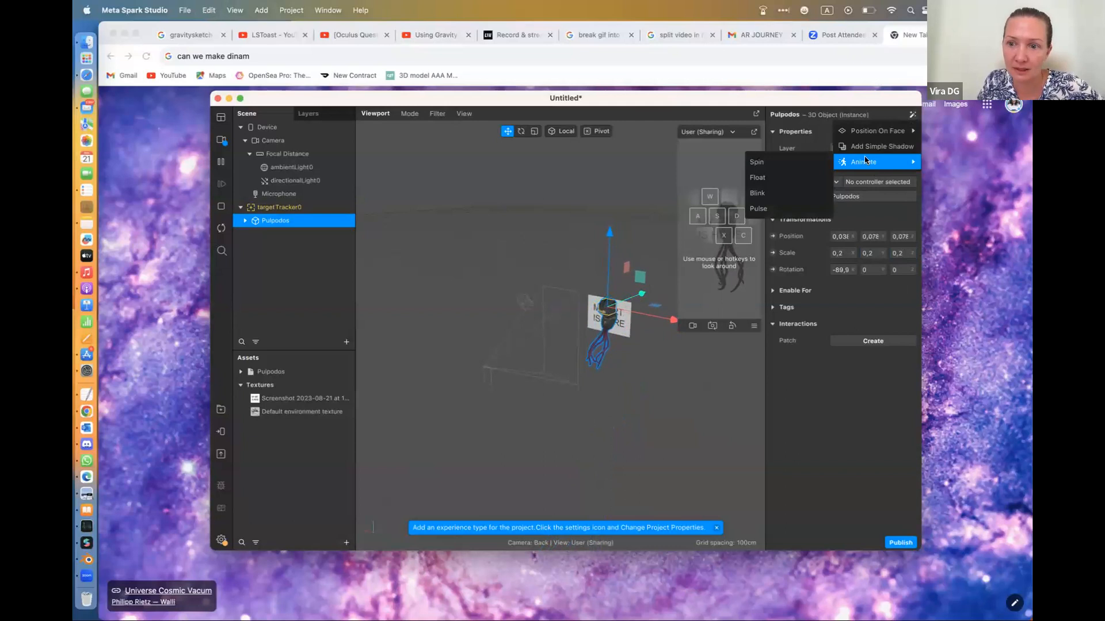
pyautogui.click(768, 208)
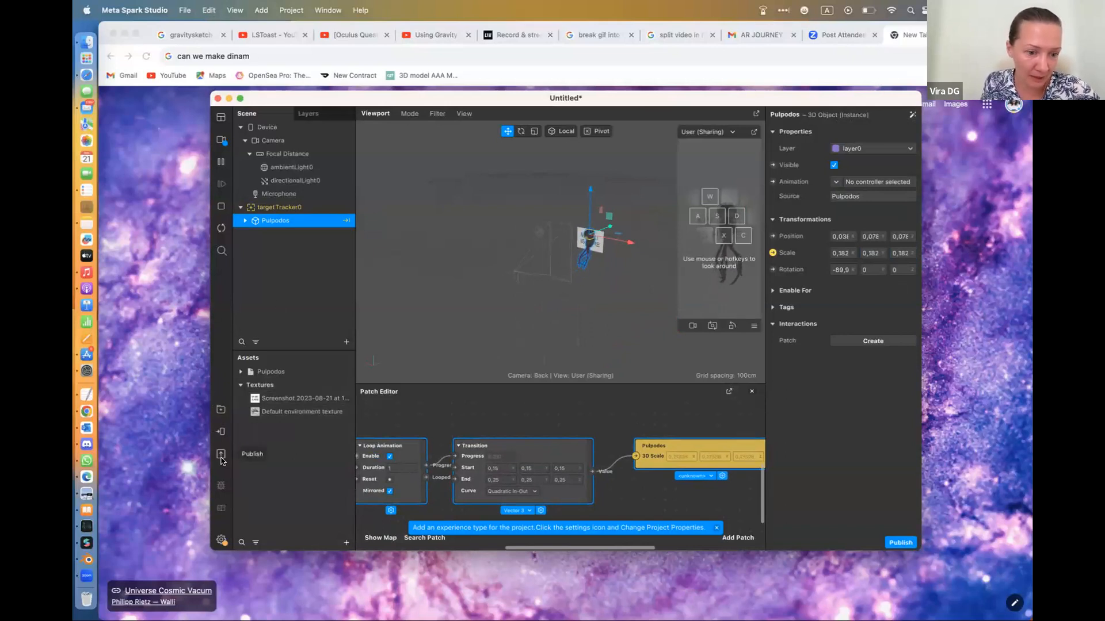
# Add the Sharing Effect experience to the project properties
pyautogui.click(223, 436)
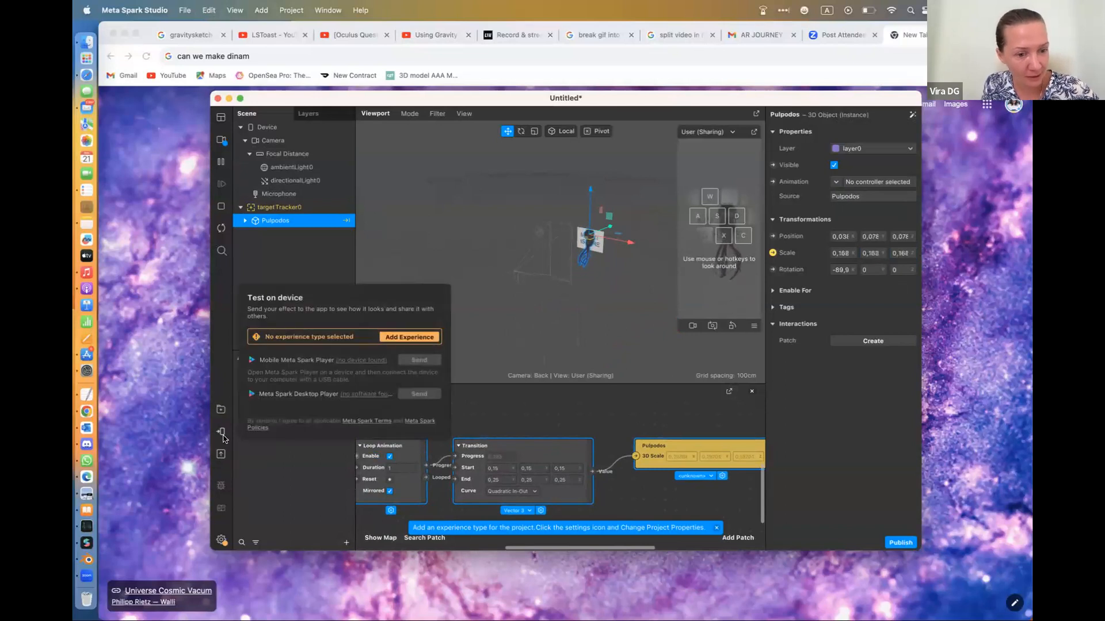
pyautogui.click(425, 339)
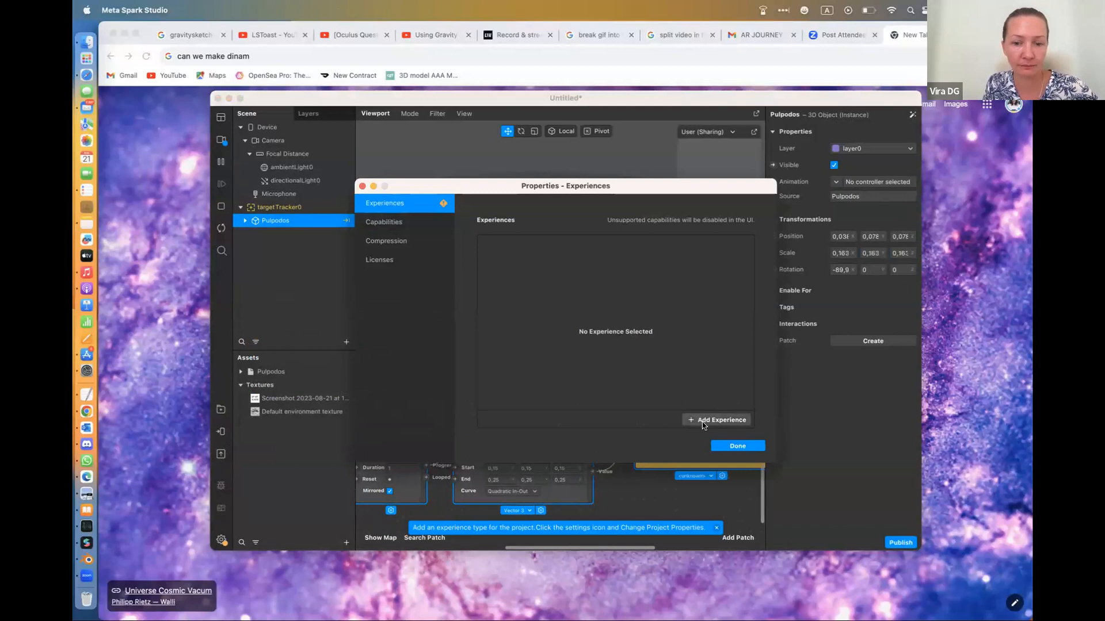
pyautogui.click(719, 419)
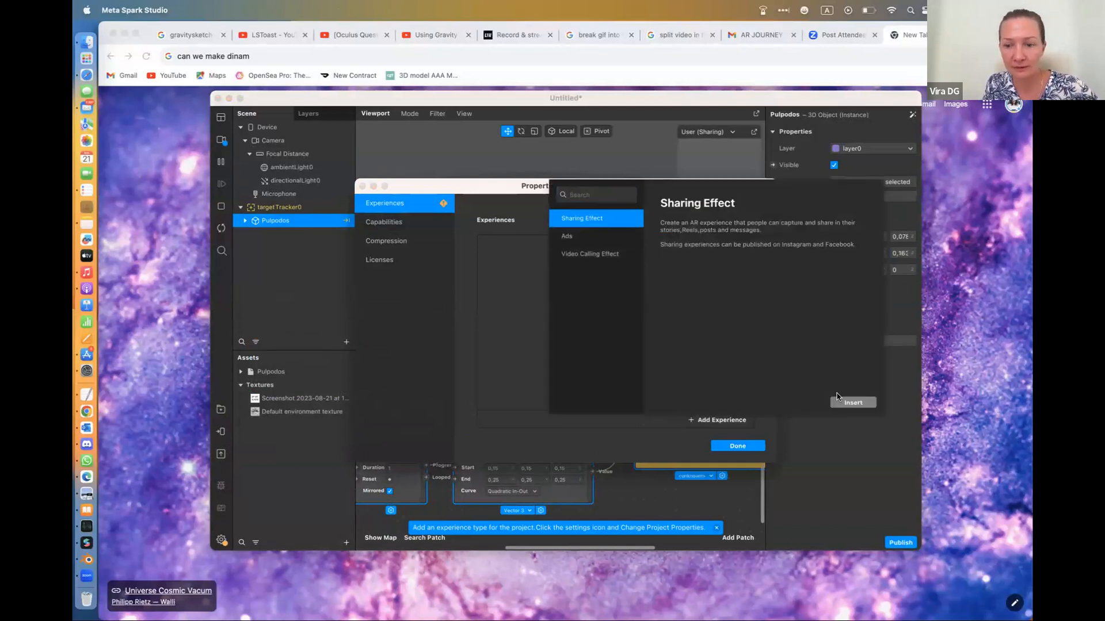
pyautogui.click(852, 402)
pyautogui.click(743, 448)
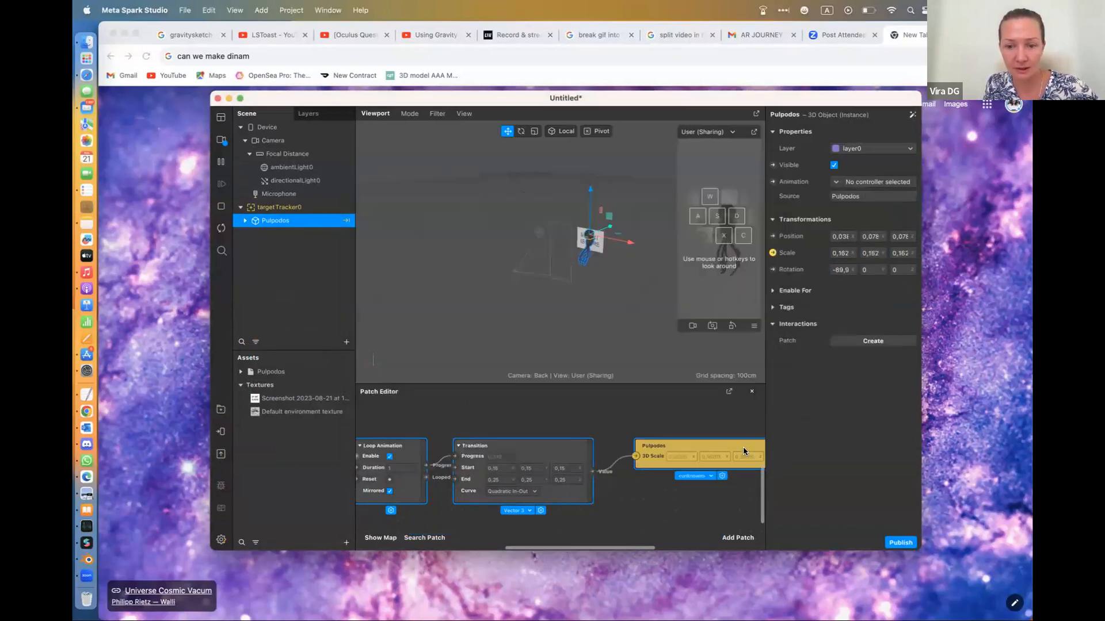
# Send the effect to Instagram for testing on a device and expand its test link
pyautogui.click(220, 432)
pyautogui.click(420, 343)
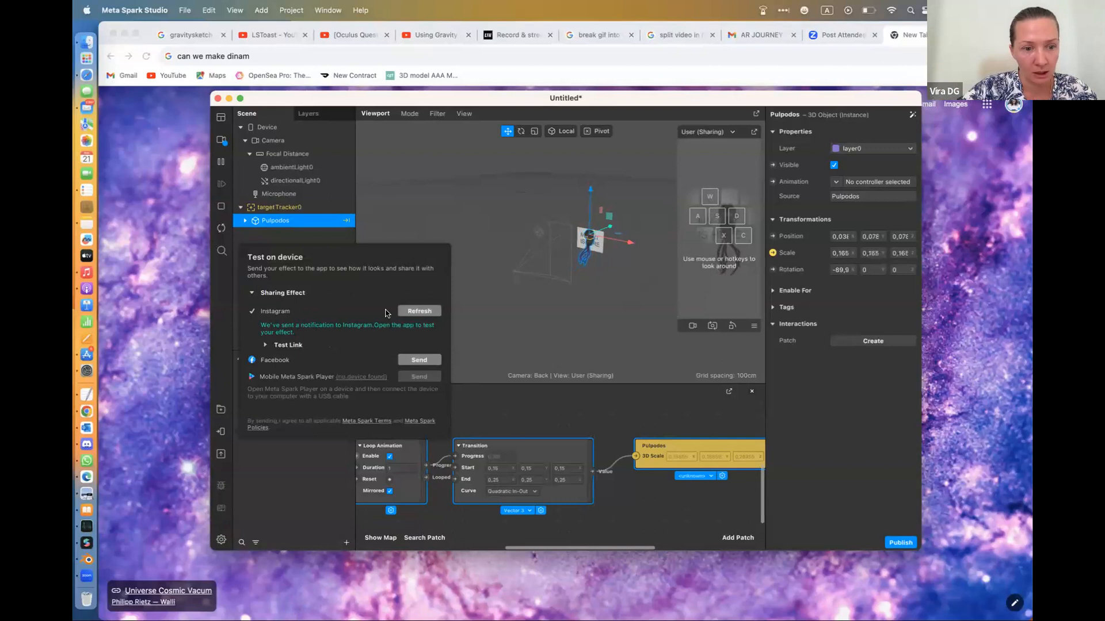
pyautogui.click(289, 346)
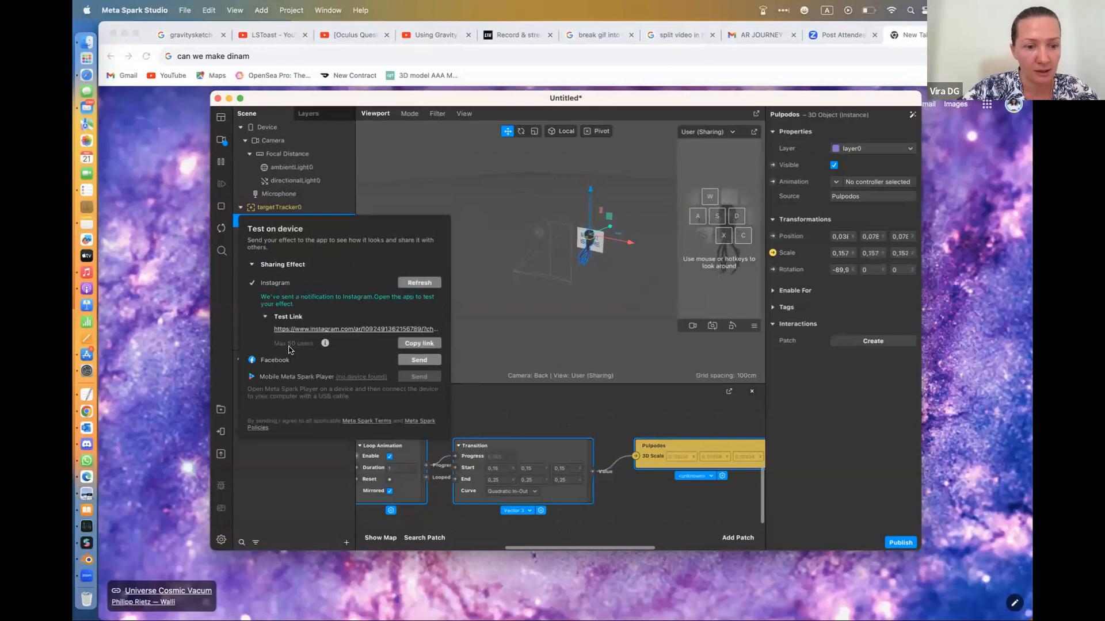
# Copy the effect's Instagram test link and save it as the destination URL of the TEST4 short link on tiny.cc
pyautogui.click(418, 343)
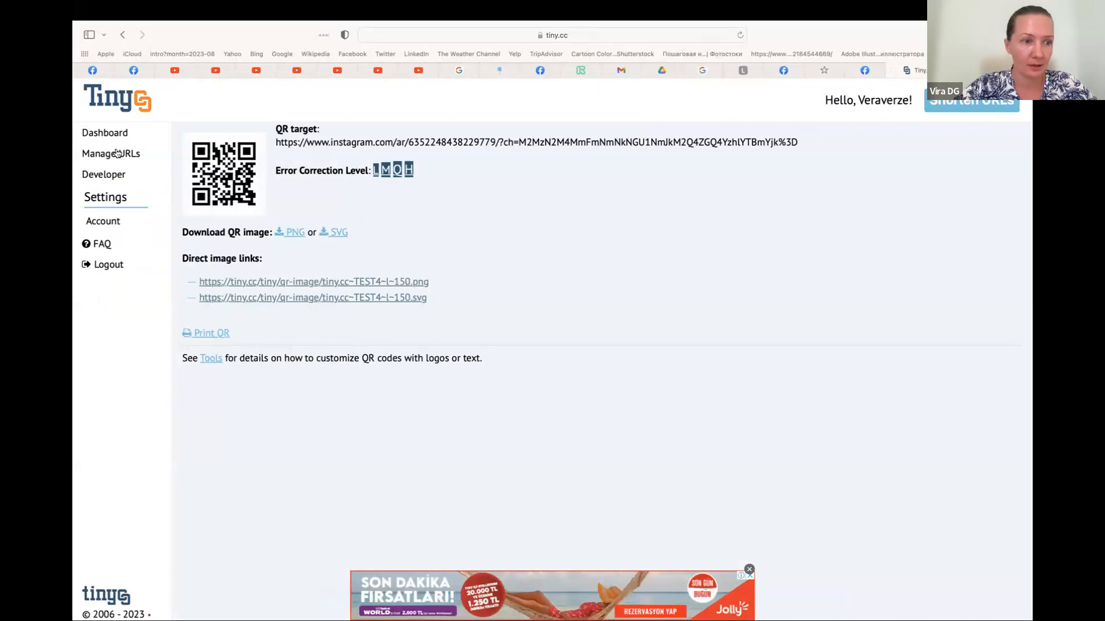
pyautogui.click(111, 134)
pyautogui.click(112, 154)
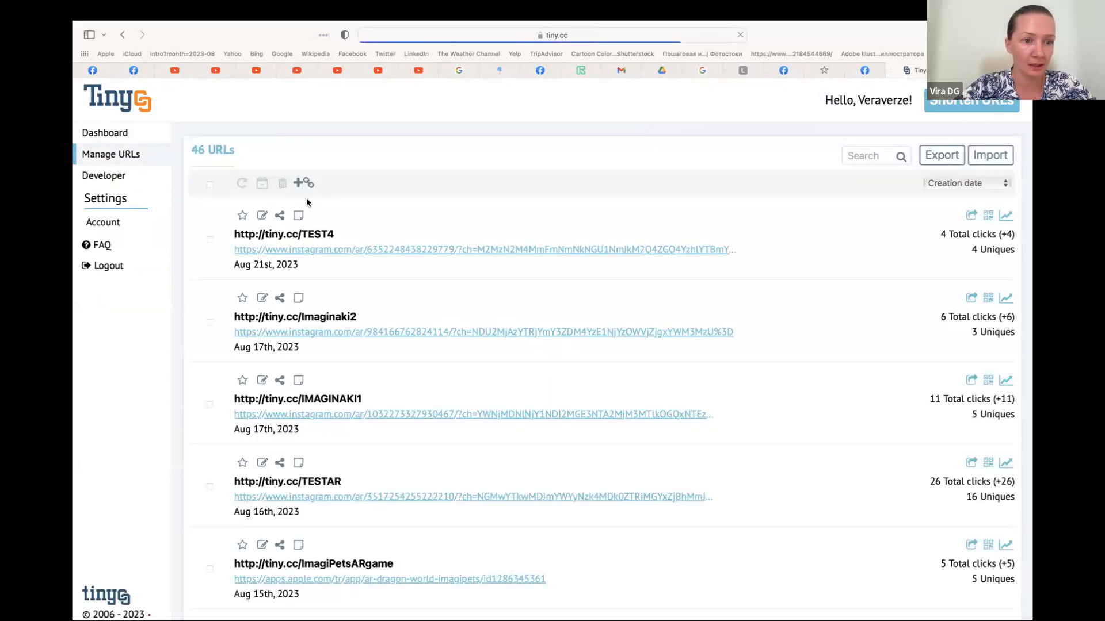
pyautogui.click(262, 216)
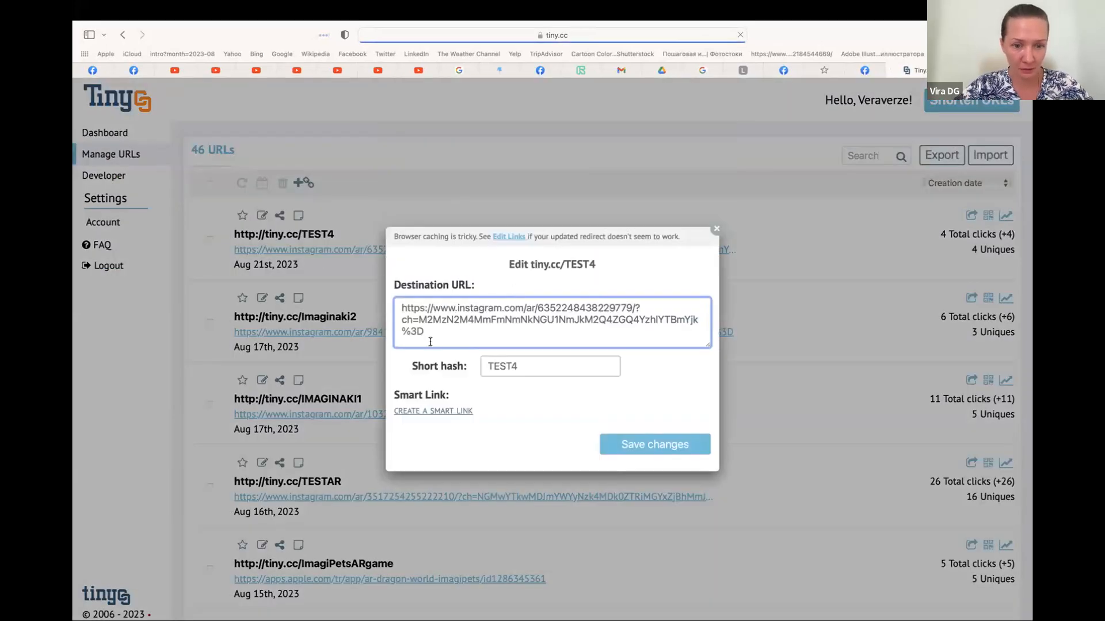
pyautogui.moveTo(432, 337); pyautogui.dragTo(382, 299)
pyautogui.press('super+v')
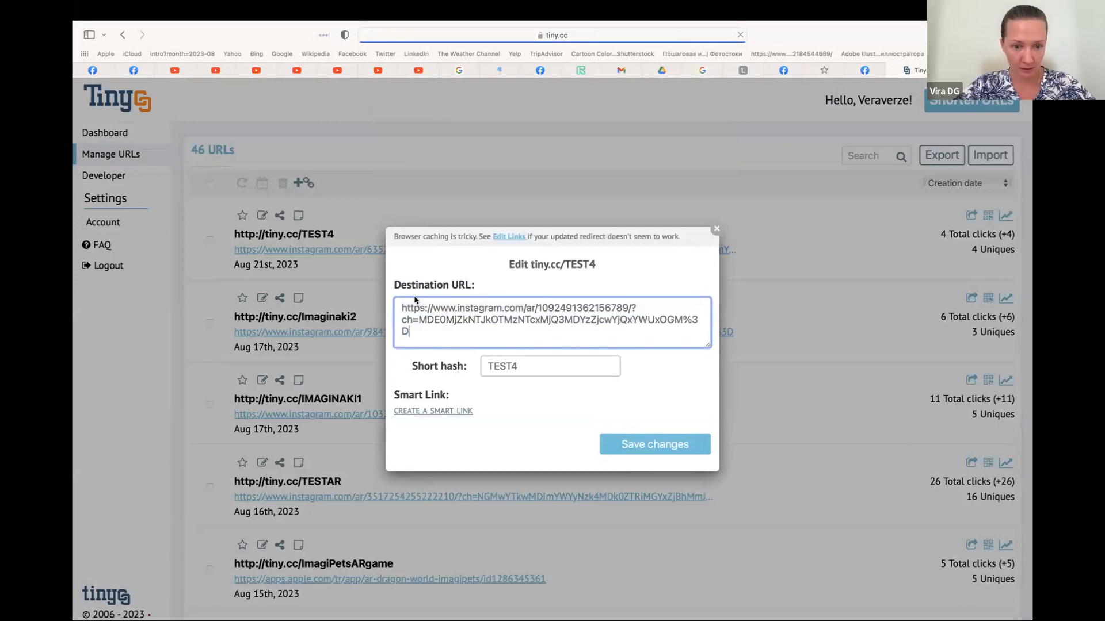
pyautogui.click(663, 449)
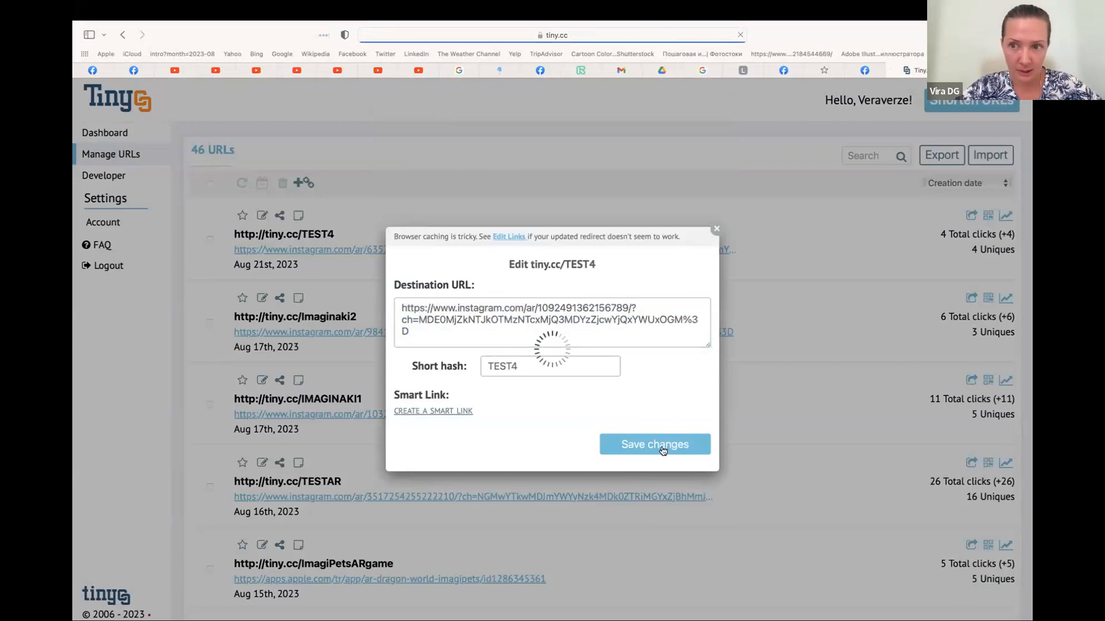
pyautogui.hotkey('ctrl', 'Left')
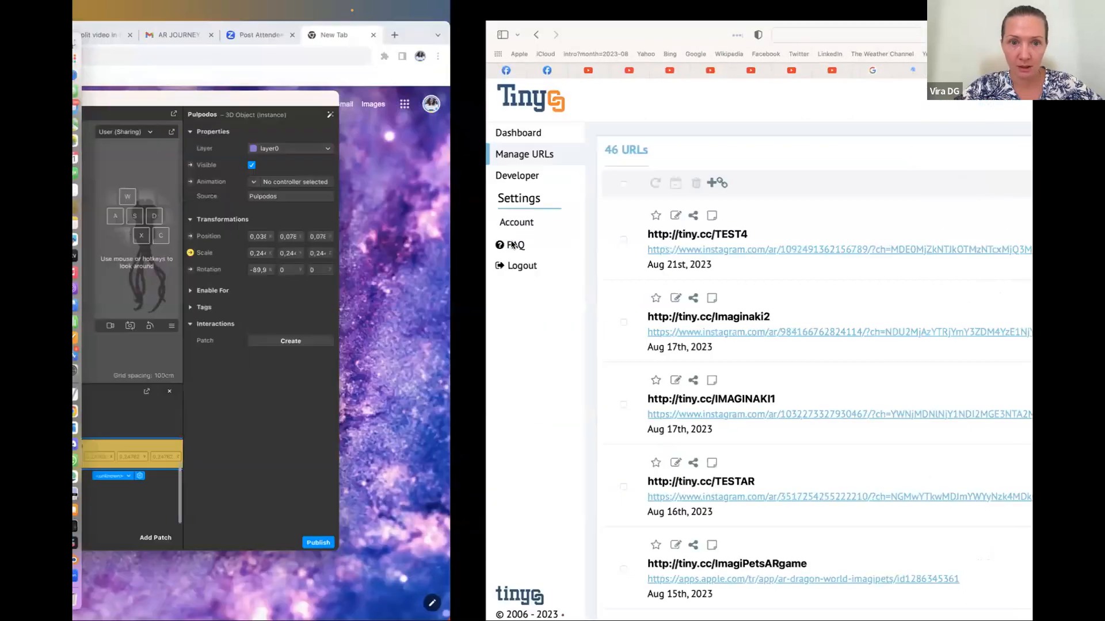
pyautogui.hotkey('ctrl', 'Right')
pyautogui.hotkey('ctrl', 'Right')
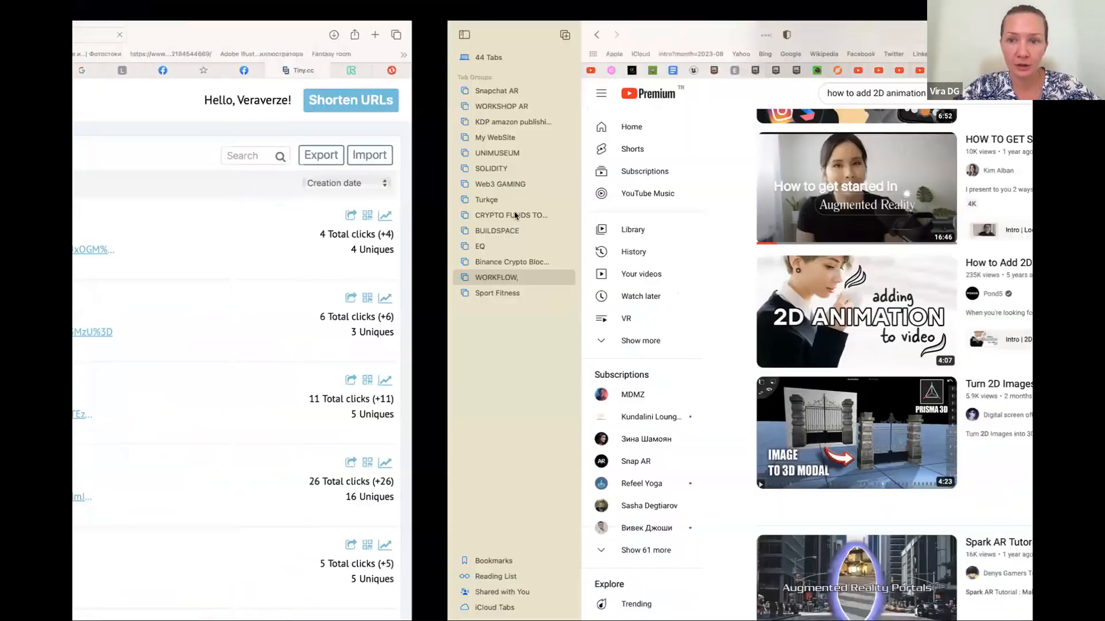
pyautogui.hotkey('ctrl', 'Left')
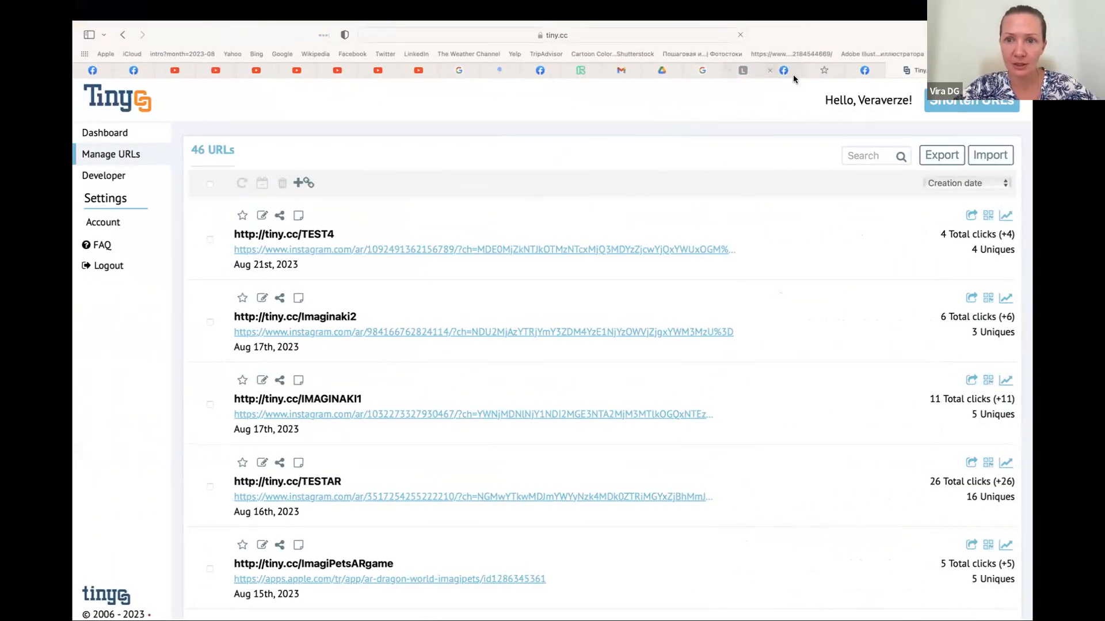
pyautogui.click(828, 70)
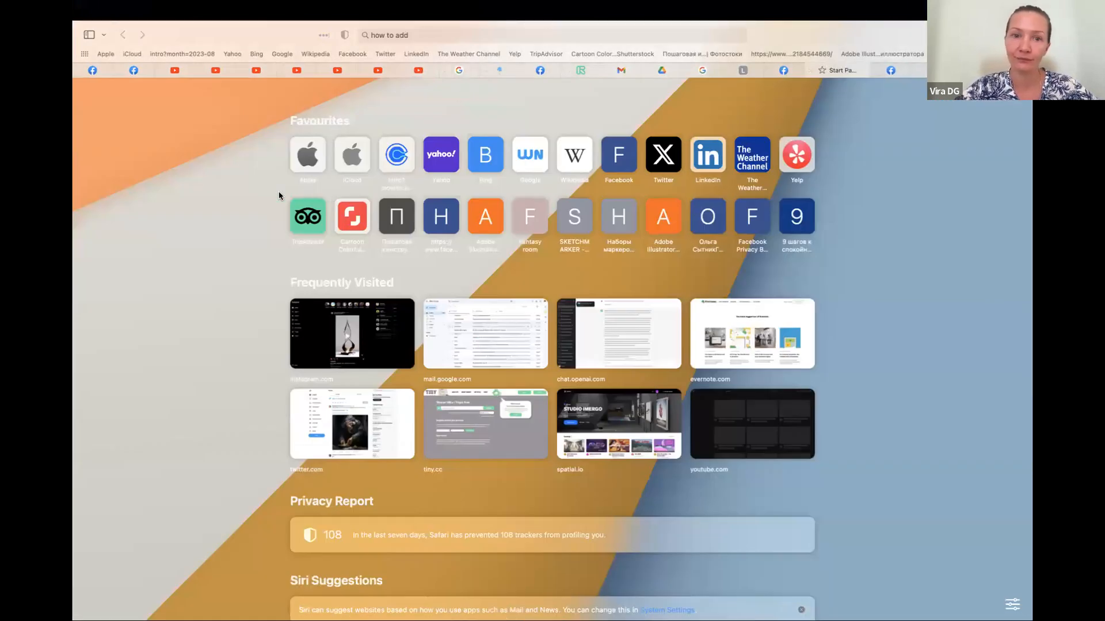
pyautogui.hotkey('ctrl', 'Left')
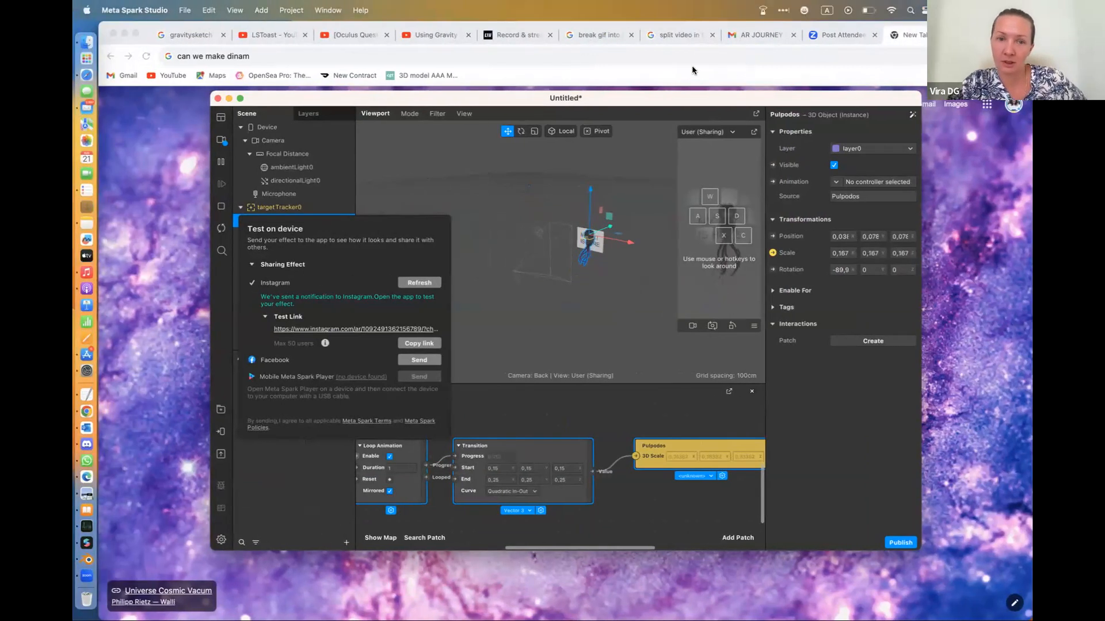
pyautogui.hotkey('ctrl', 'Right')
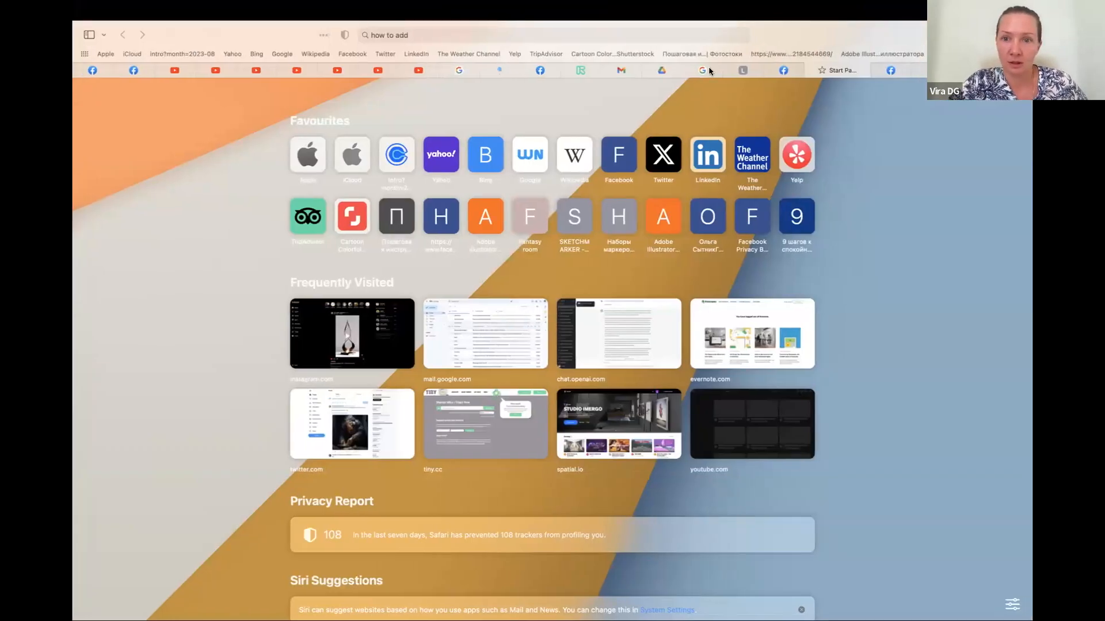
# Switch to the Google Slides presentation and copy the QR code from slide 2 onto the "MY ART IS HERE" slide
pyautogui.click(709, 69)
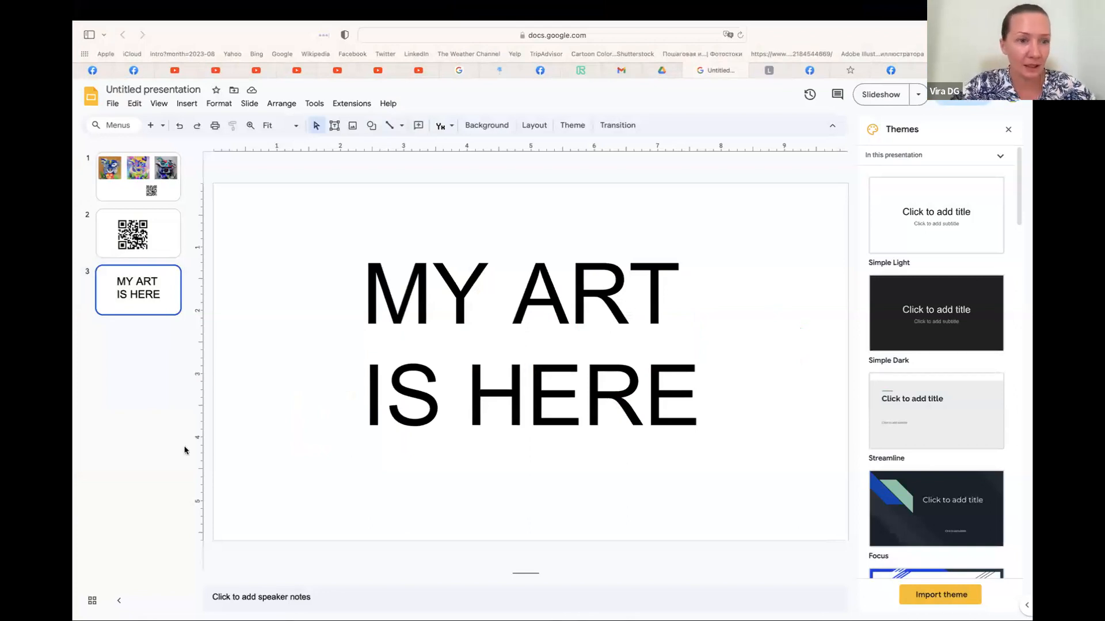
pyautogui.click(145, 236)
pyautogui.click(456, 363)
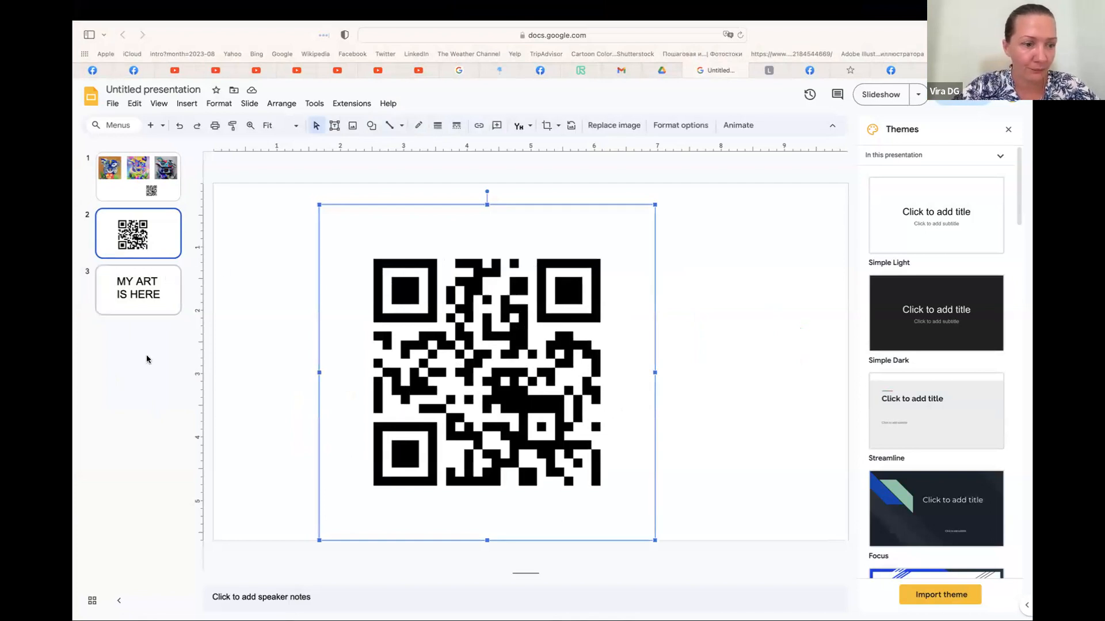
pyautogui.click(161, 295)
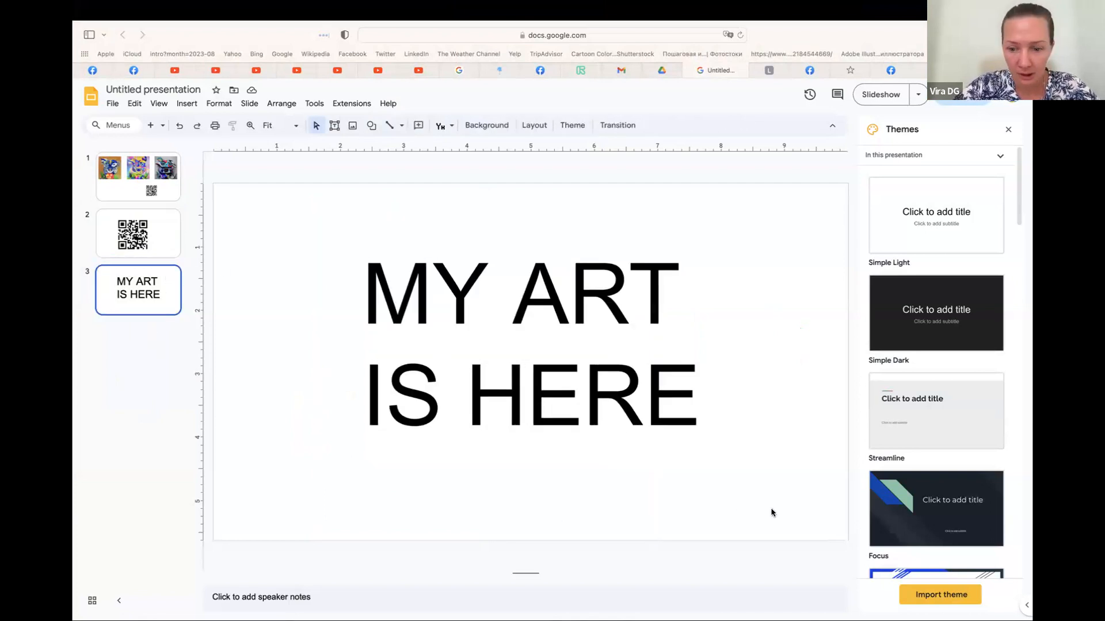
pyautogui.hotkey('ctrl', 'v')
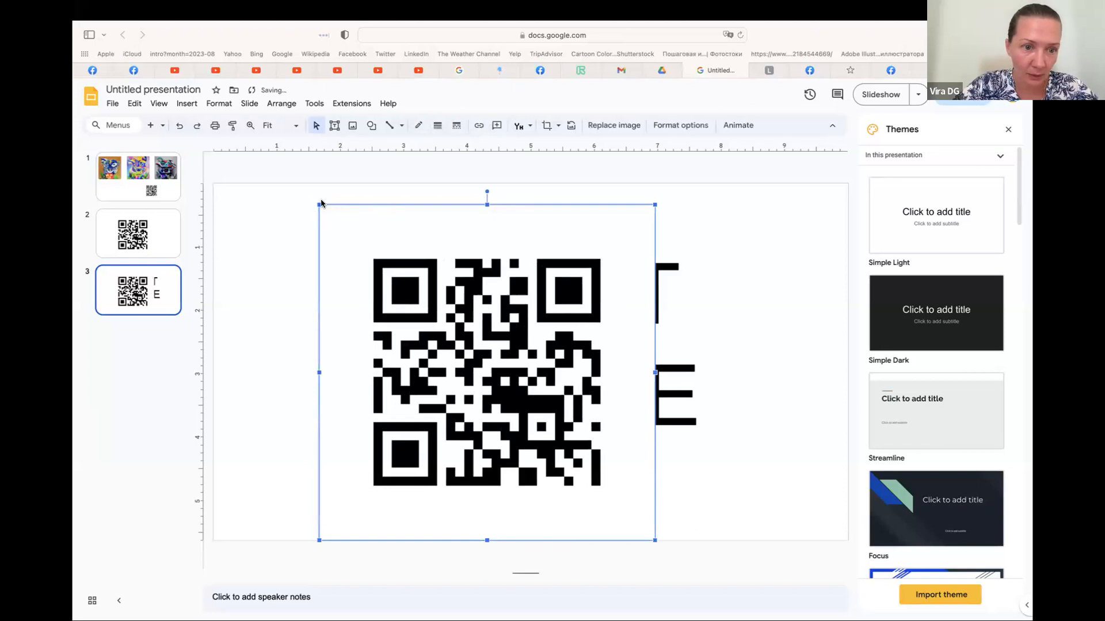
# Shrink the pasted QR code and place it in the lower-right corner of slide 3, clear of the text
pyautogui.moveTo(317, 203); pyautogui.dragTo(535, 421)
pyautogui.moveTo(598, 460); pyautogui.dragTo(791, 462)
pyautogui.moveTo(728, 420); pyautogui.dragTo(746, 440)
pyautogui.click(676, 557)
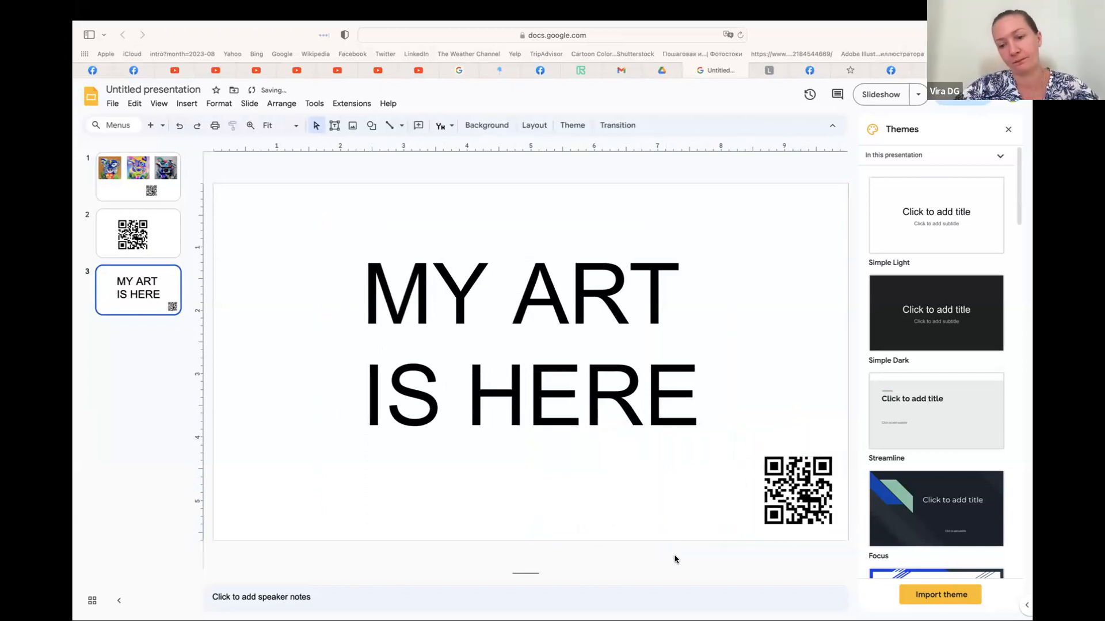
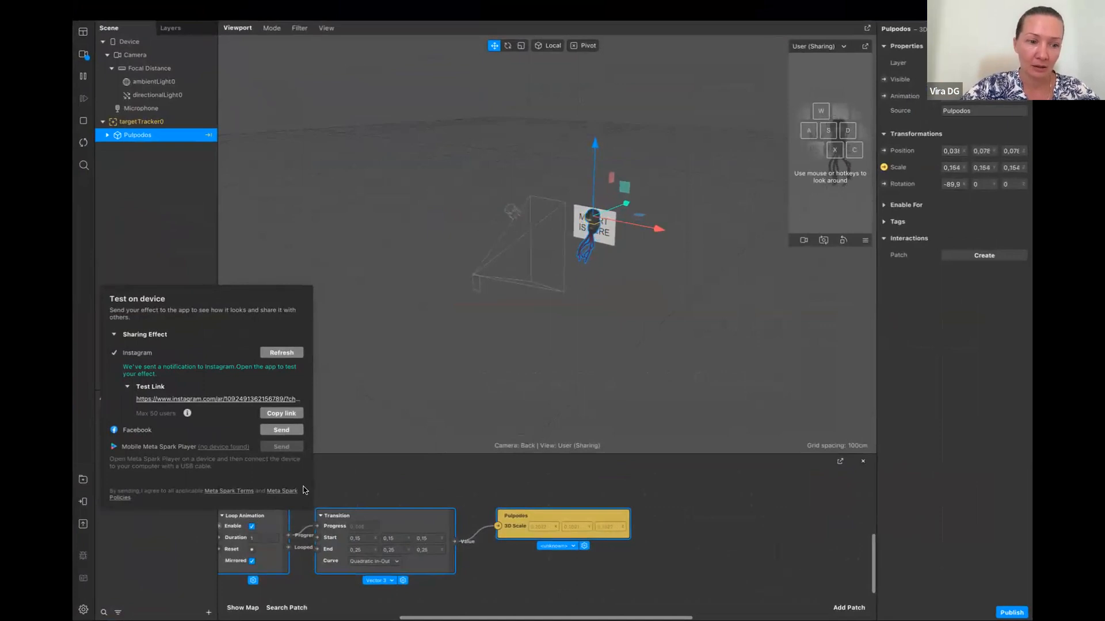
# Save the project as "my AR" in the AR folder inside Documents
pyautogui.click(210, 233)
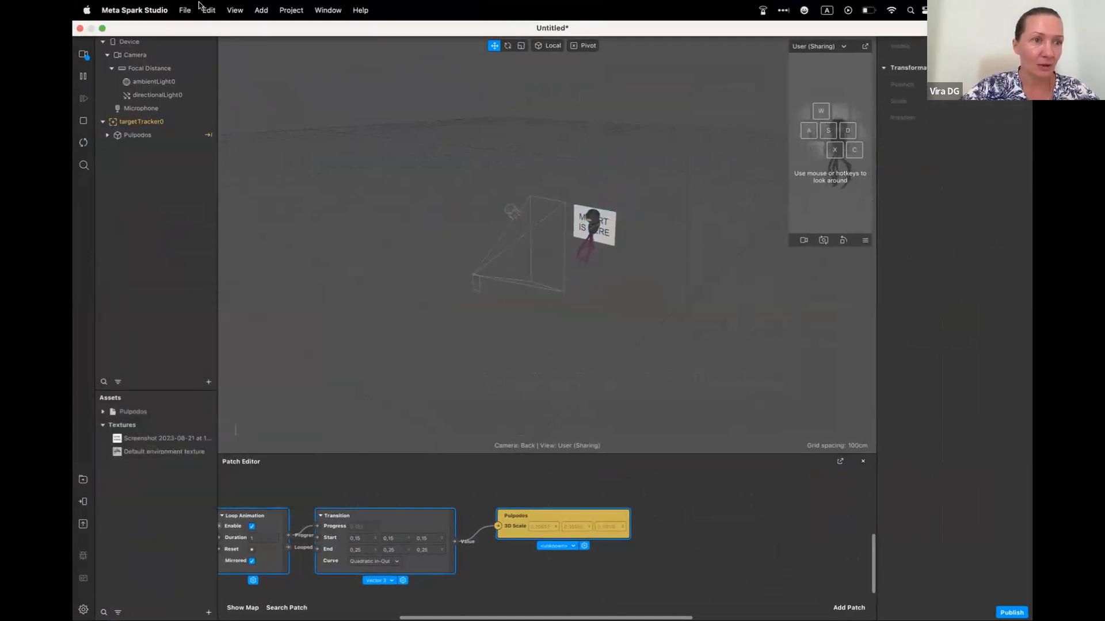
pyautogui.click(184, 11)
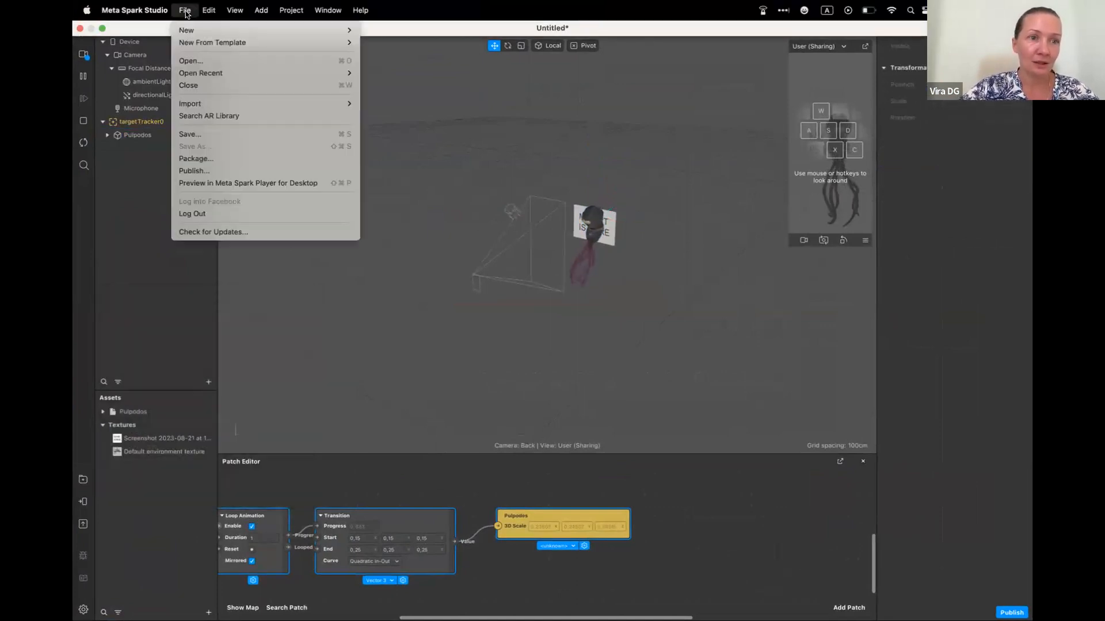
pyautogui.click(186, 134)
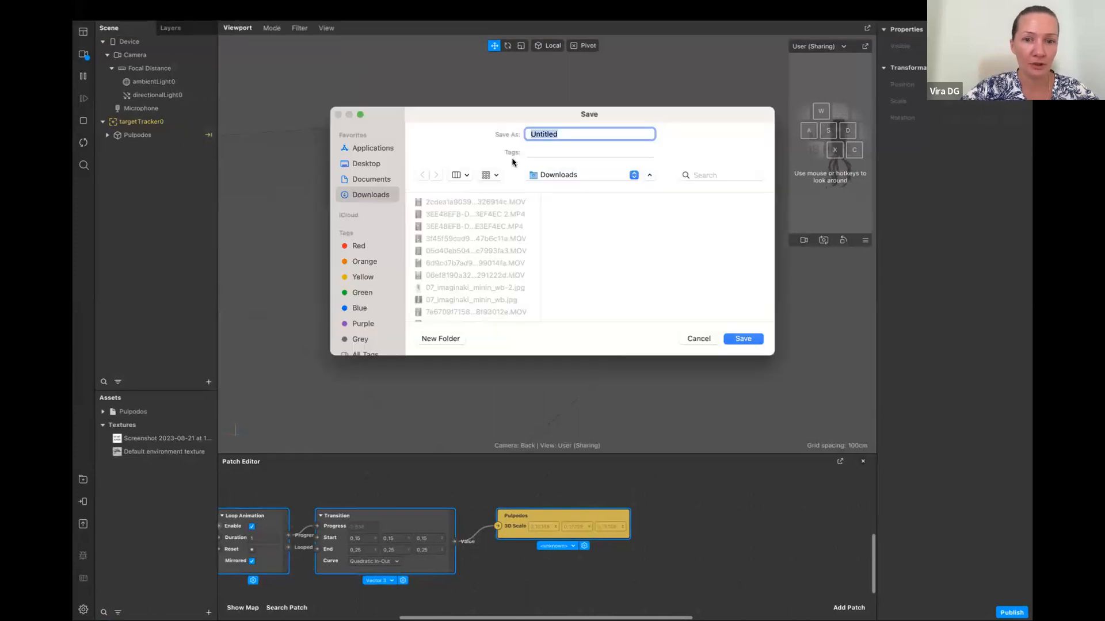
pyautogui.write('my AR')
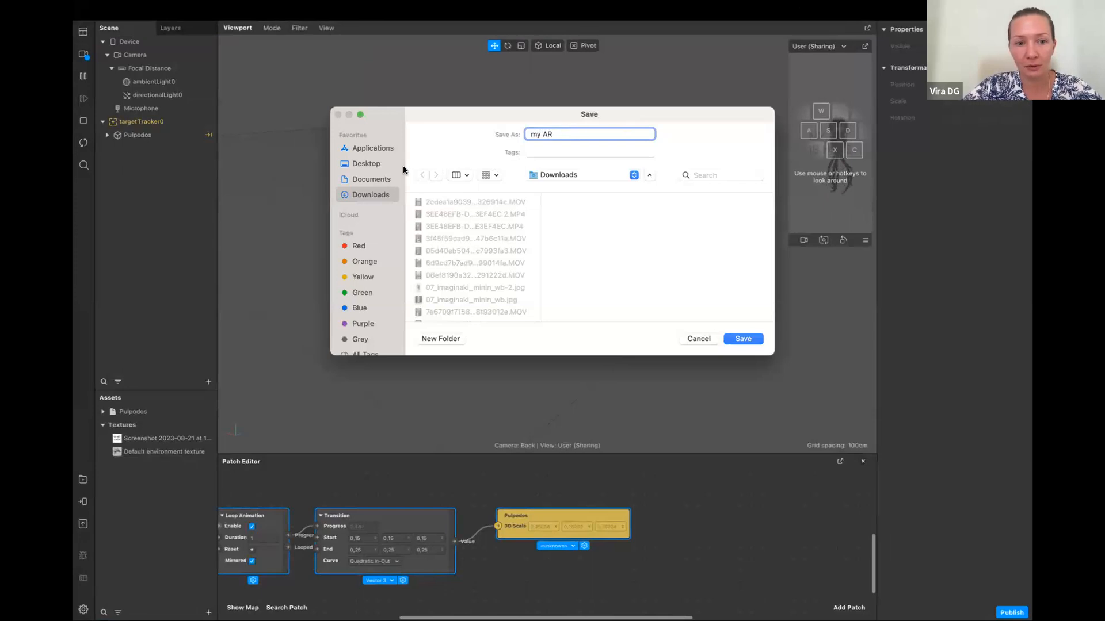
pyautogui.click(382, 180)
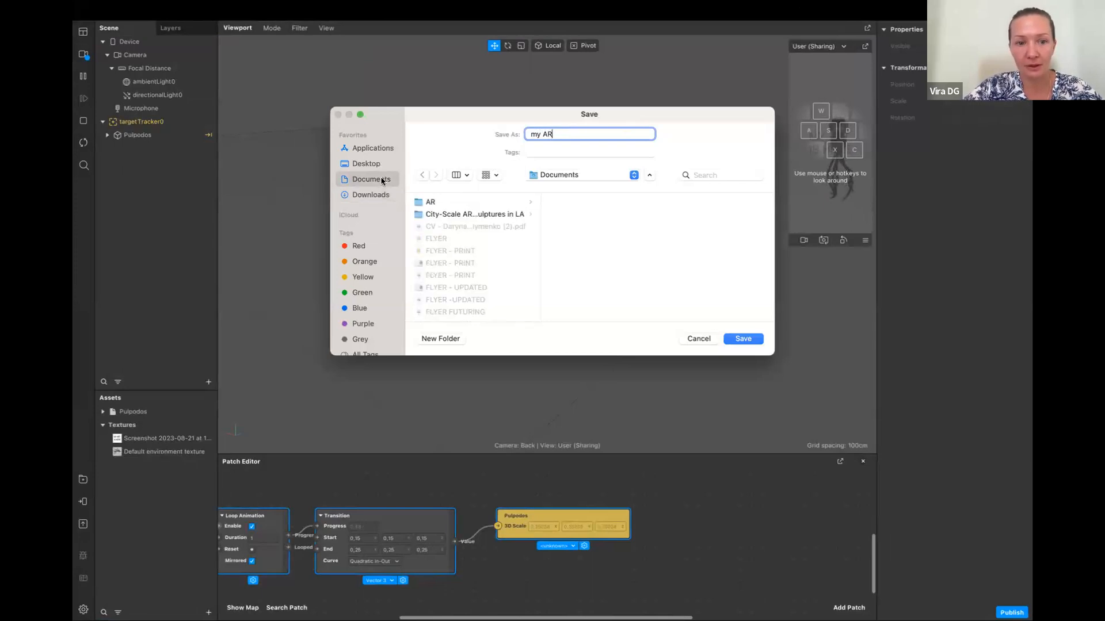
pyautogui.click(439, 202)
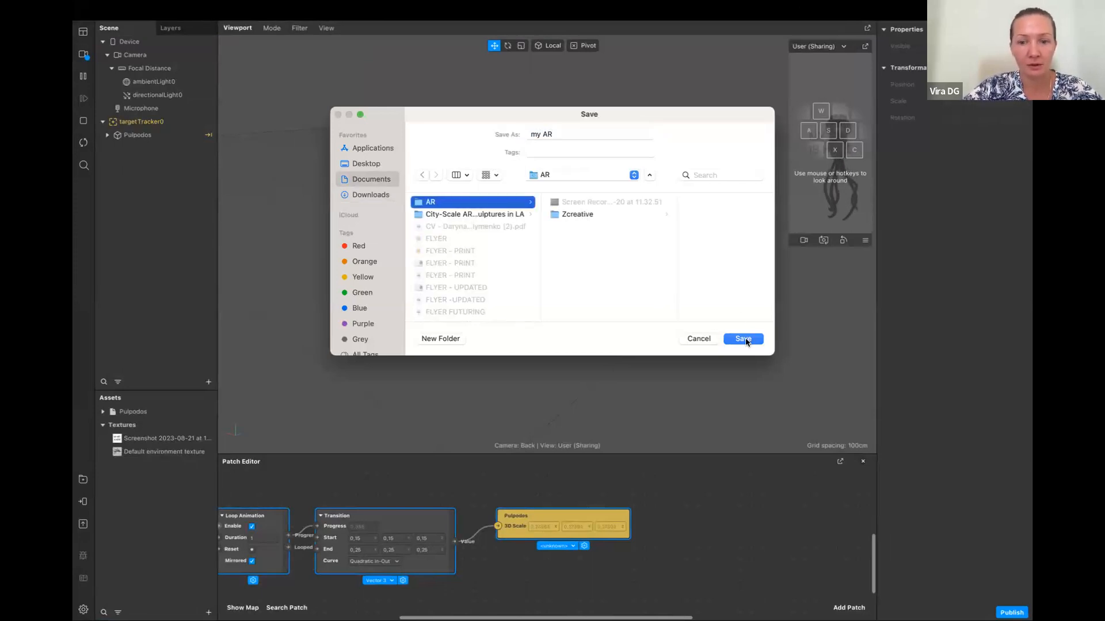
pyautogui.click(745, 340)
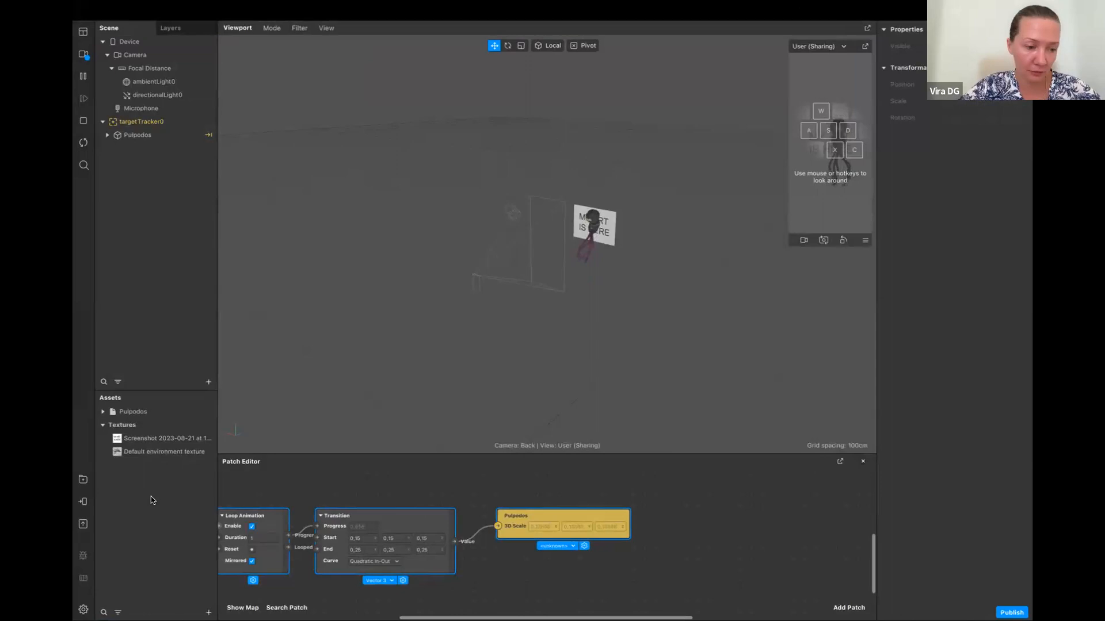
# Open the publishing options and compare publishing a new effect with updating an existing one, examining the owner and effect choices
pyautogui.click(84, 526)
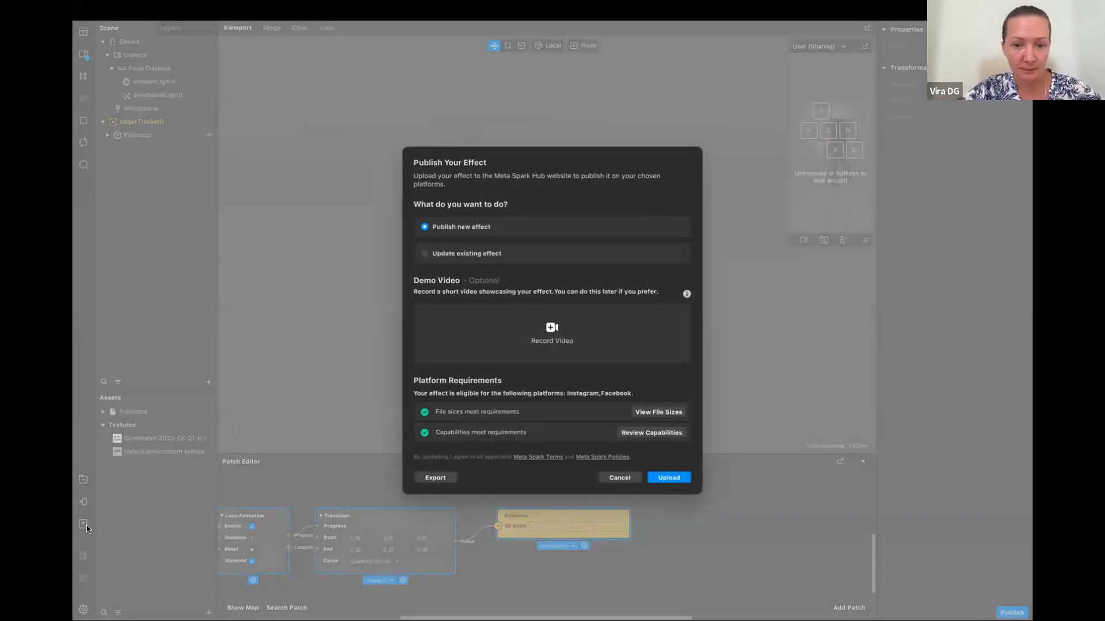
pyautogui.click(425, 254)
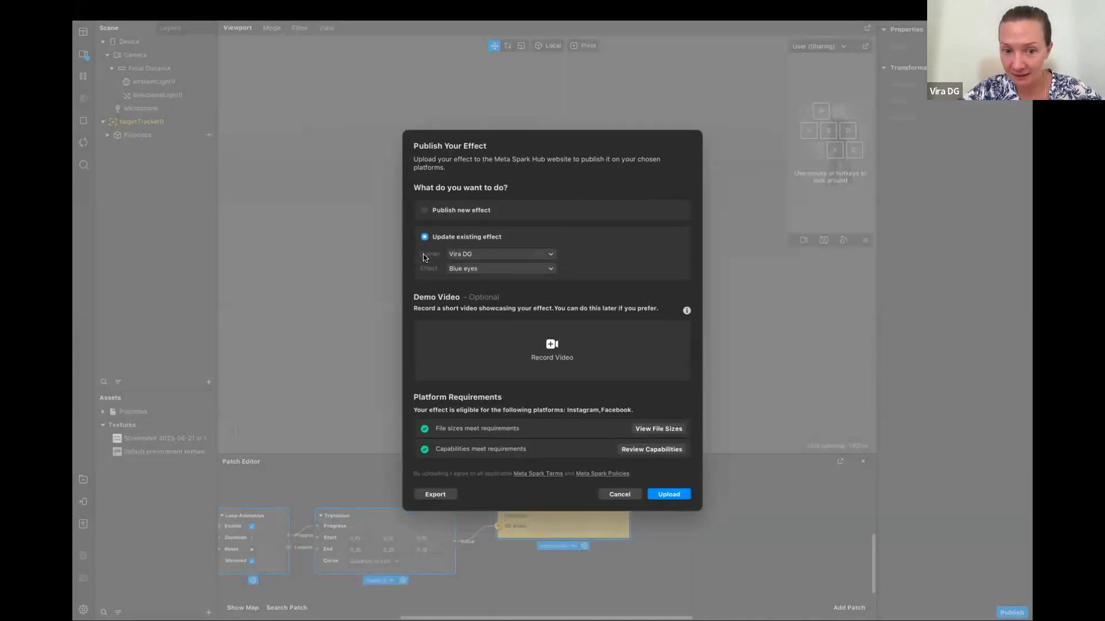
pyautogui.click(551, 256)
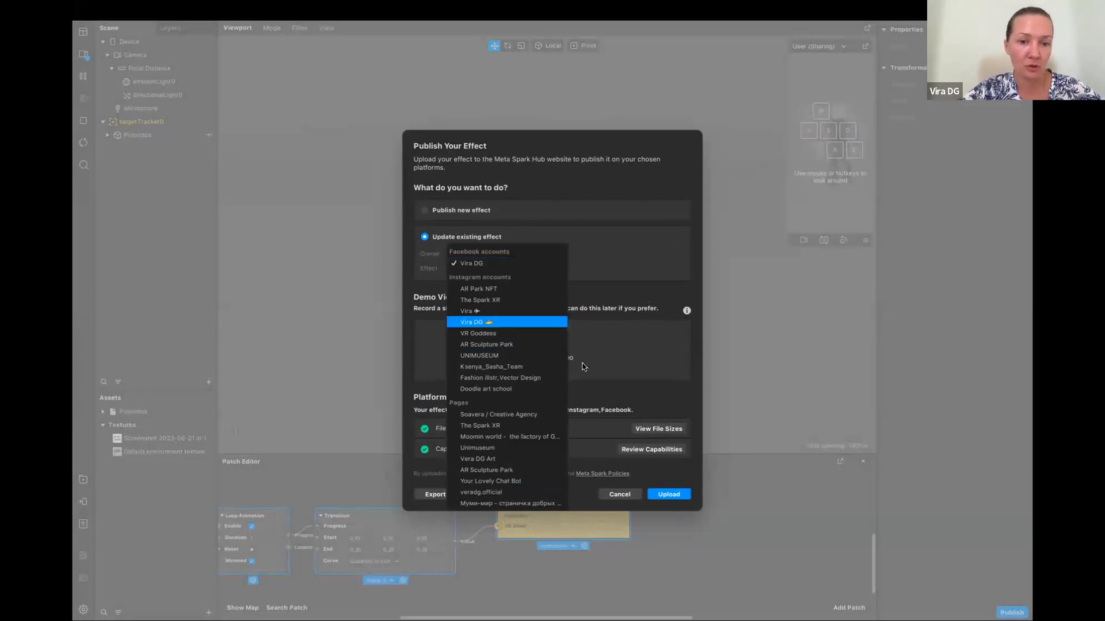
pyautogui.click(622, 254)
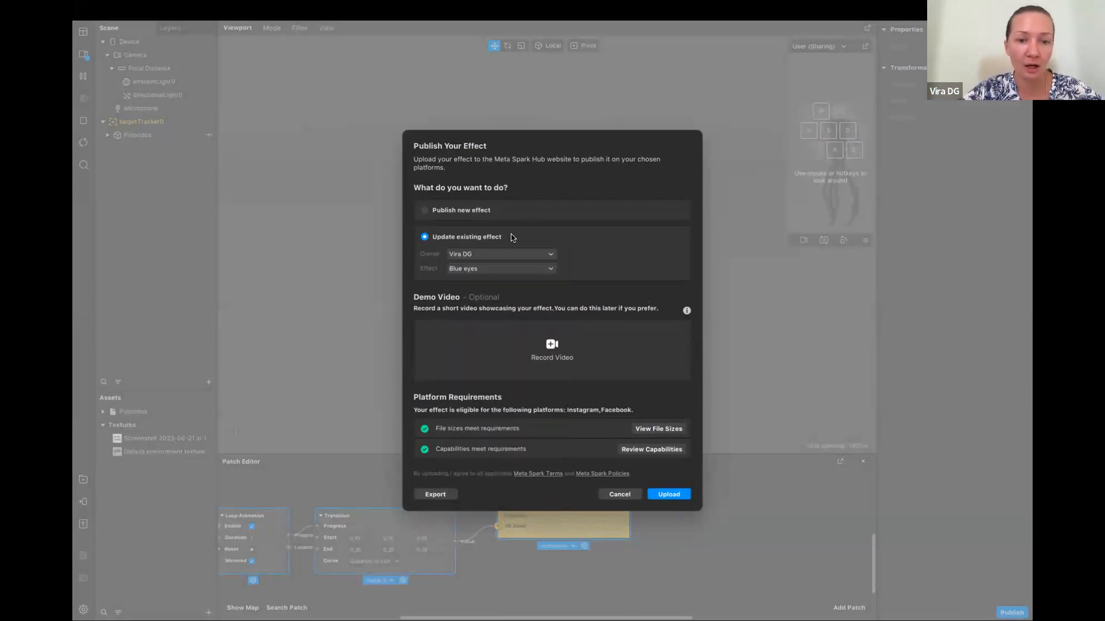
pyautogui.click(552, 269)
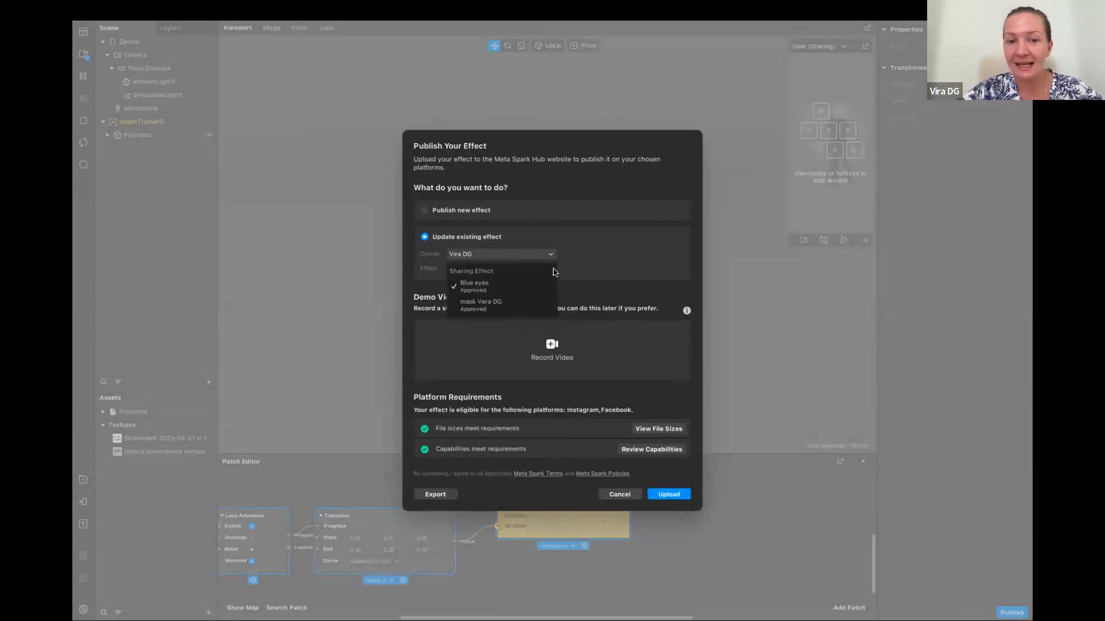
pyautogui.click(595, 262)
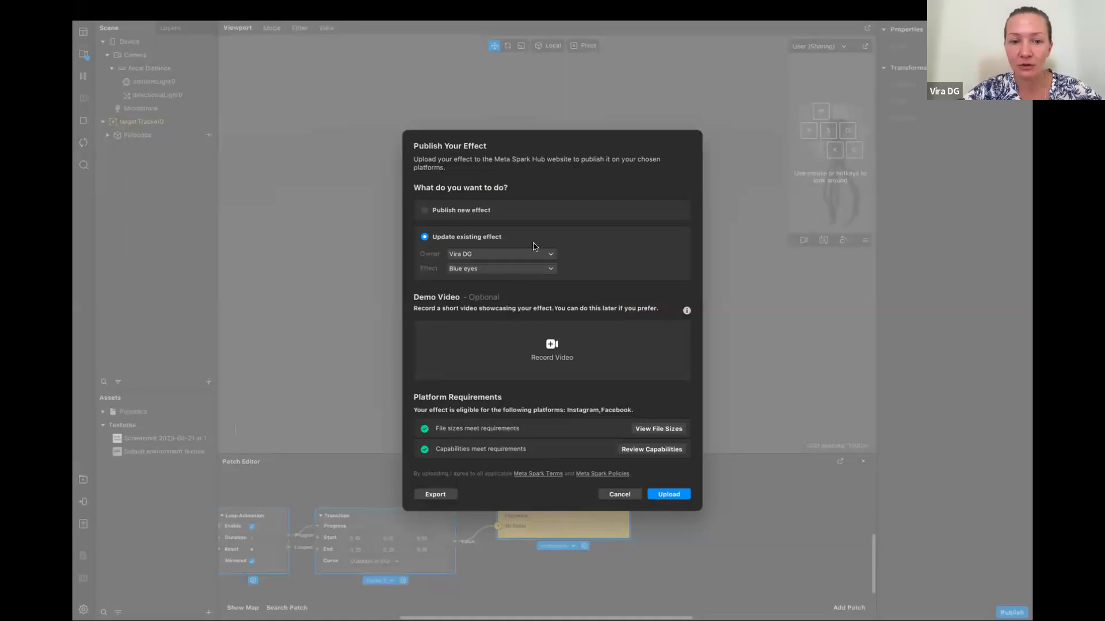
pyautogui.click(425, 210)
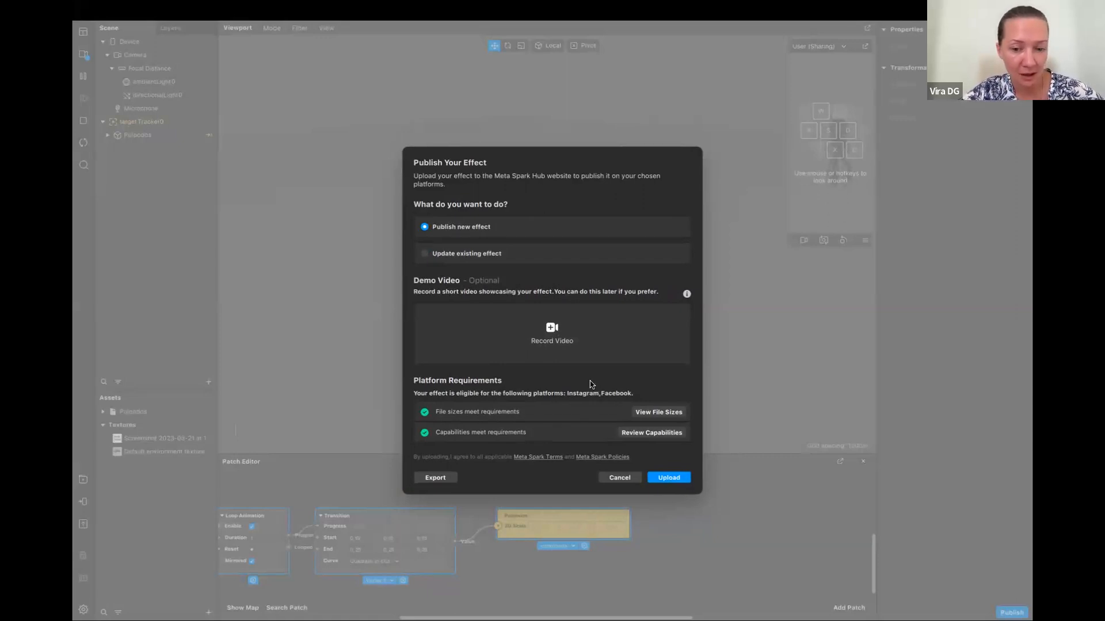
pyautogui.click(427, 257)
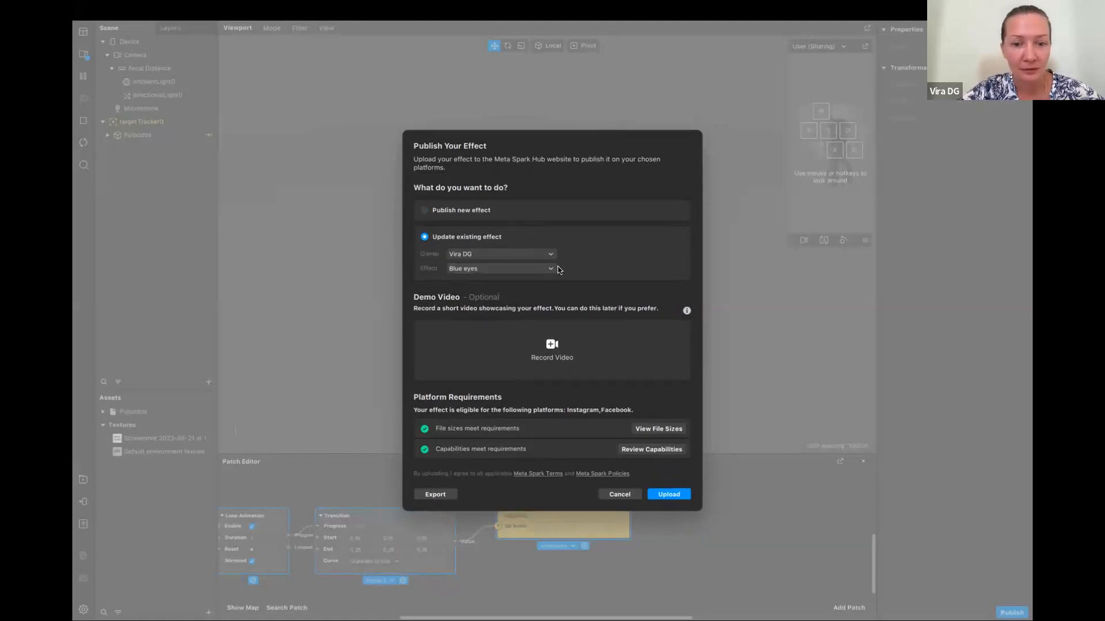
pyautogui.click(551, 269)
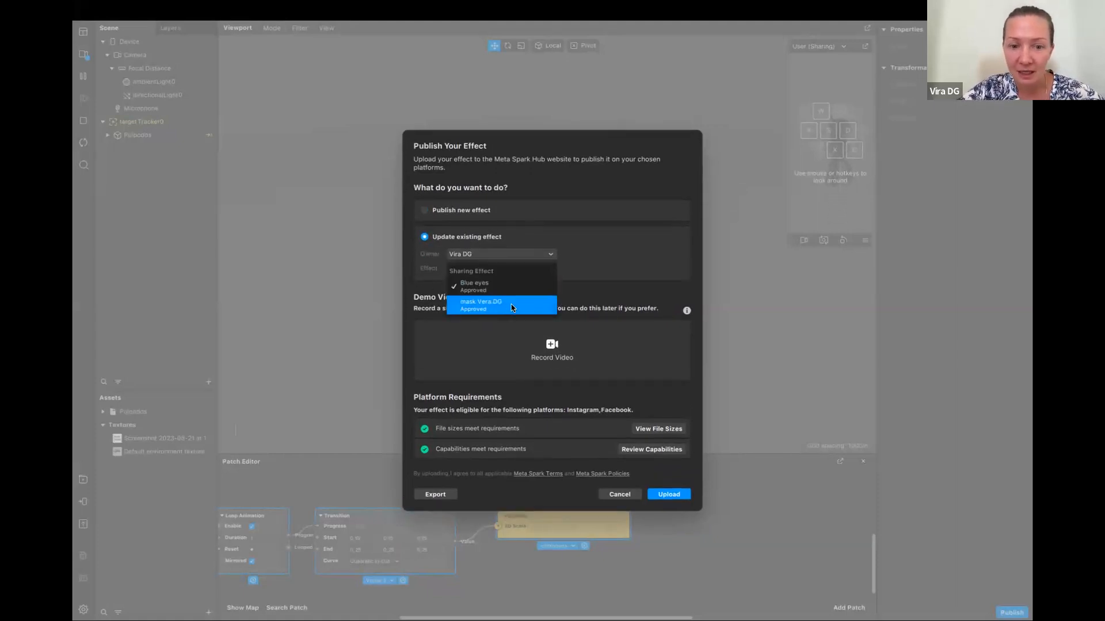
# Export the effect as "my AR" into the my AR project folder under Documents/AR
pyautogui.click(436, 495)
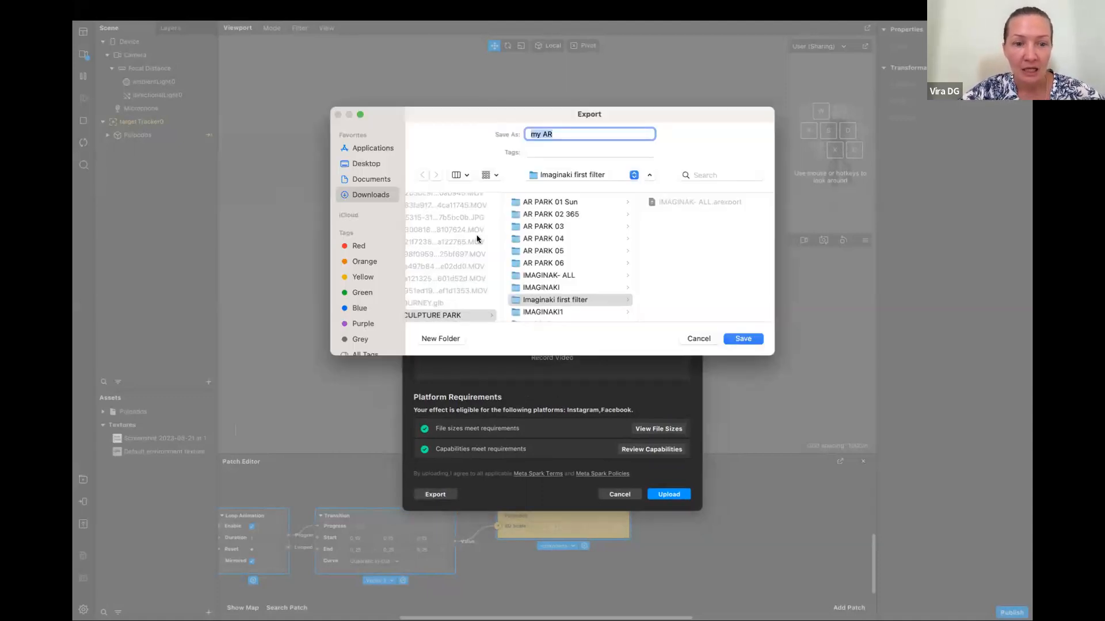
pyautogui.click(371, 178)
pyautogui.click(440, 203)
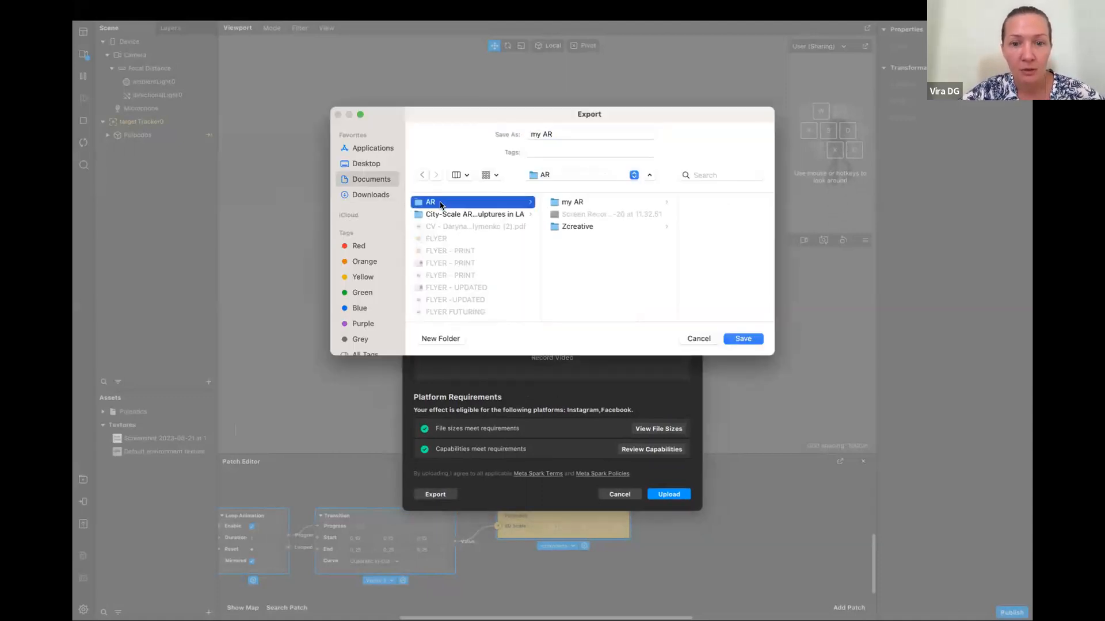
pyautogui.click(574, 202)
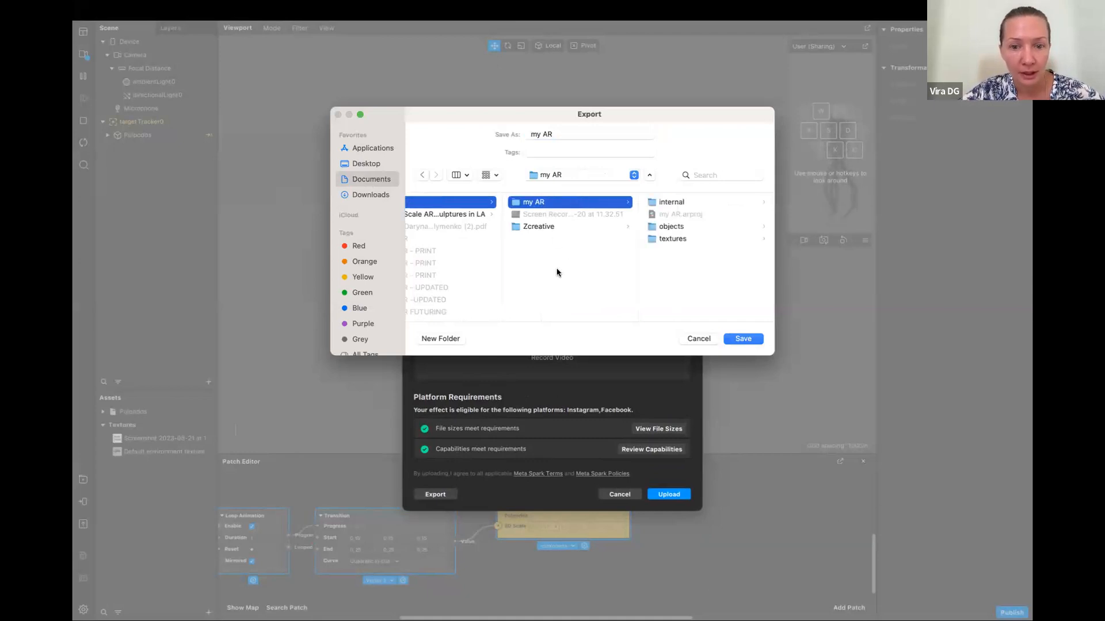
pyautogui.click(742, 339)
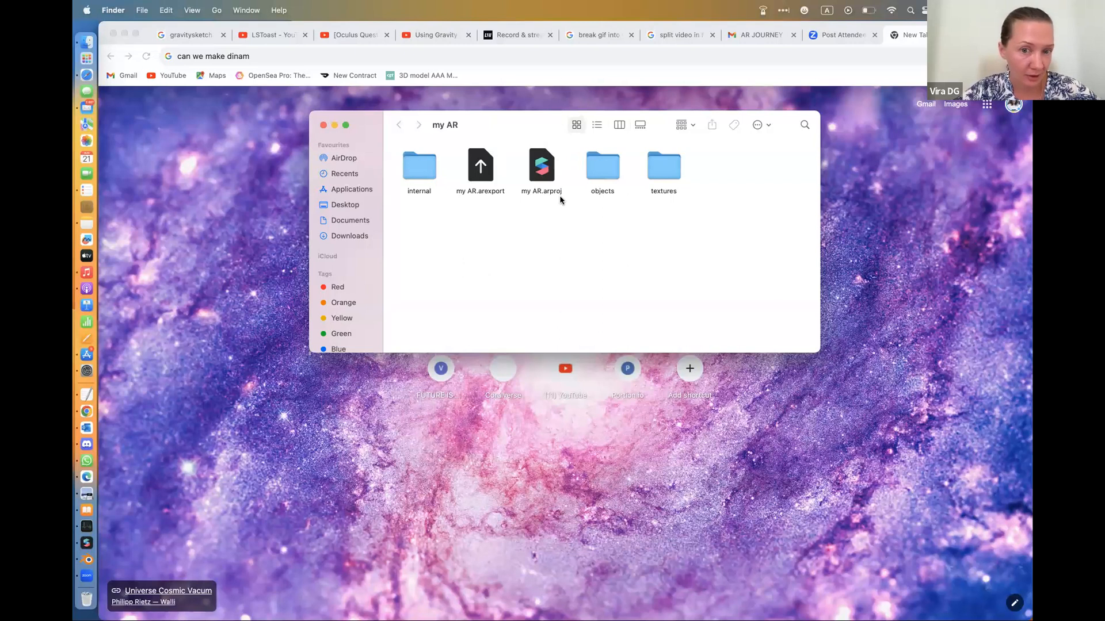
# Open my AR.arproj in Meta Spark Studio and upload it to Meta Spark Hub as a new effect
pyautogui.doubleClick(540, 172)
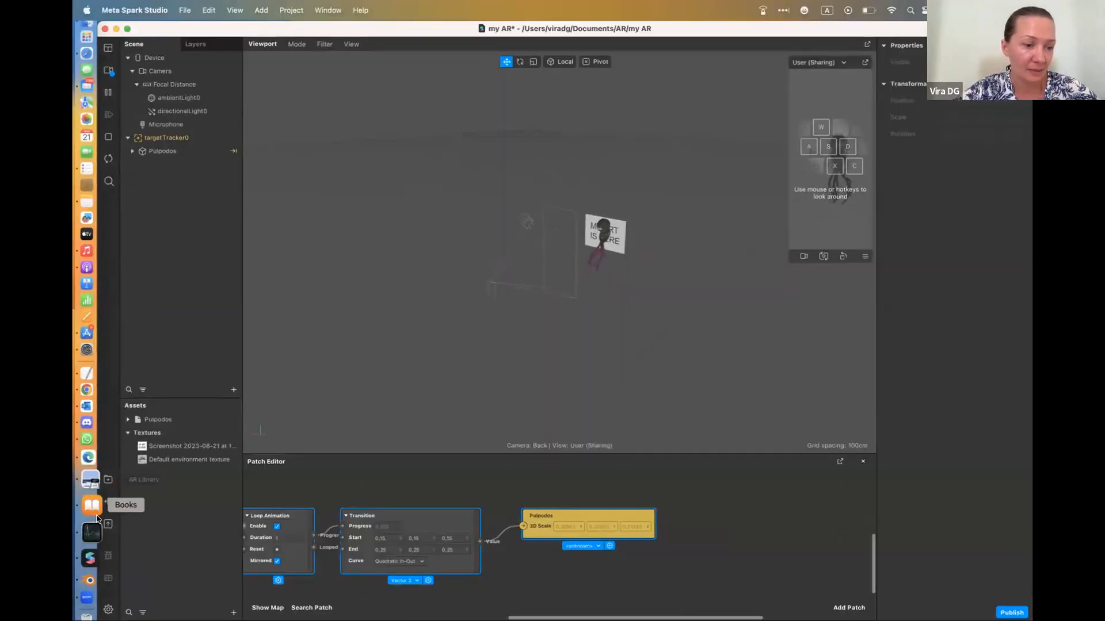
pyautogui.click(99, 29)
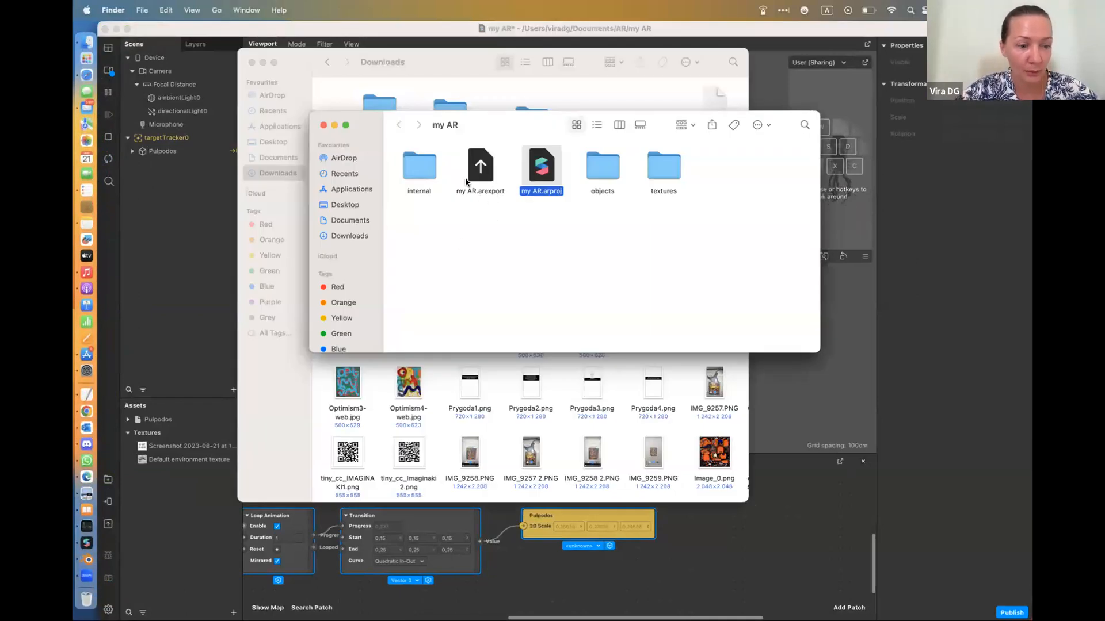
pyautogui.click(110, 525)
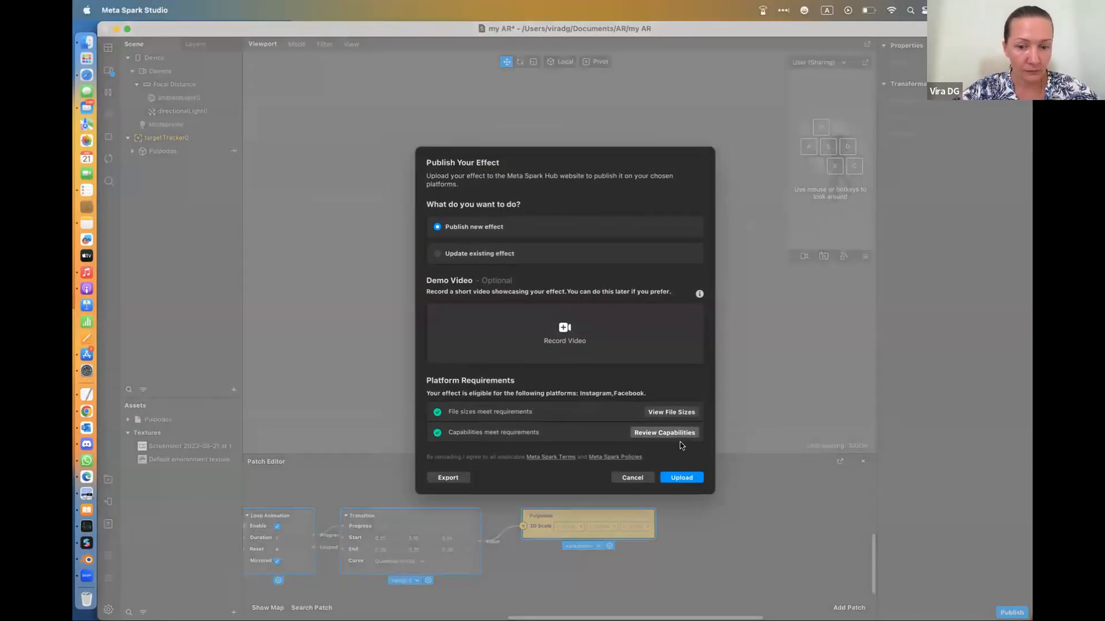
pyautogui.click(685, 479)
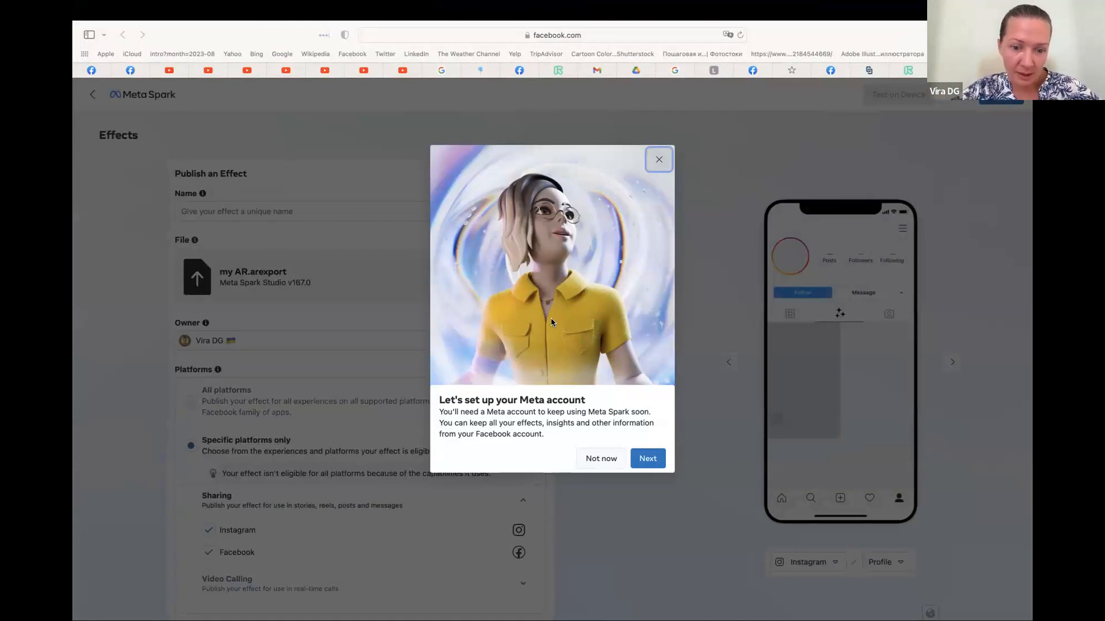
# Try to set up the Meta account by continuing with Facebook, and dismiss the login message
pyautogui.click(653, 458)
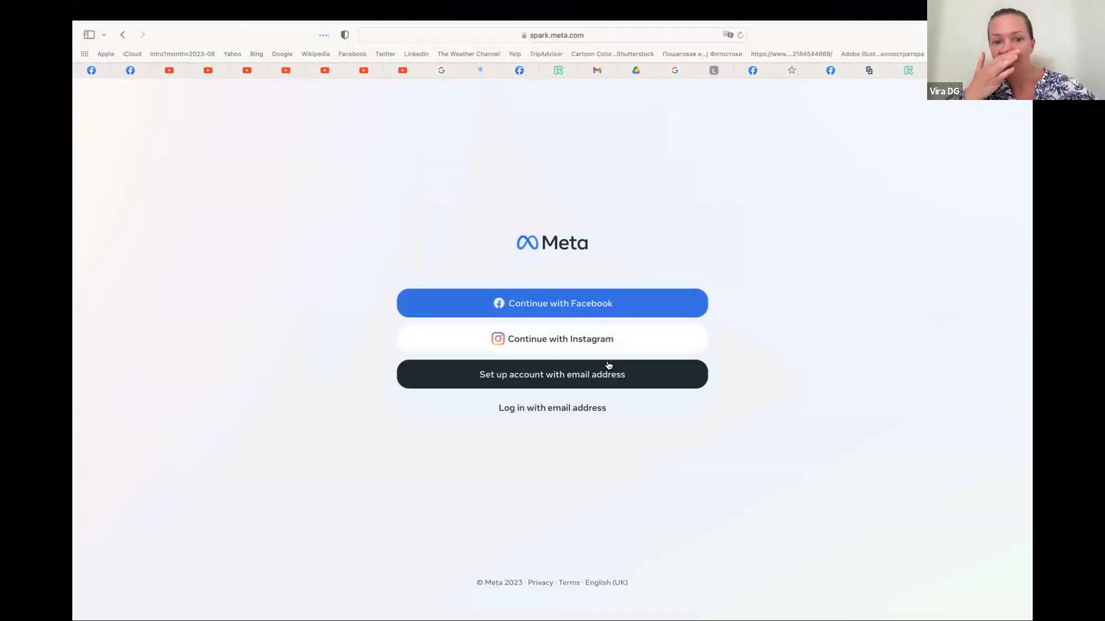
pyautogui.click(576, 305)
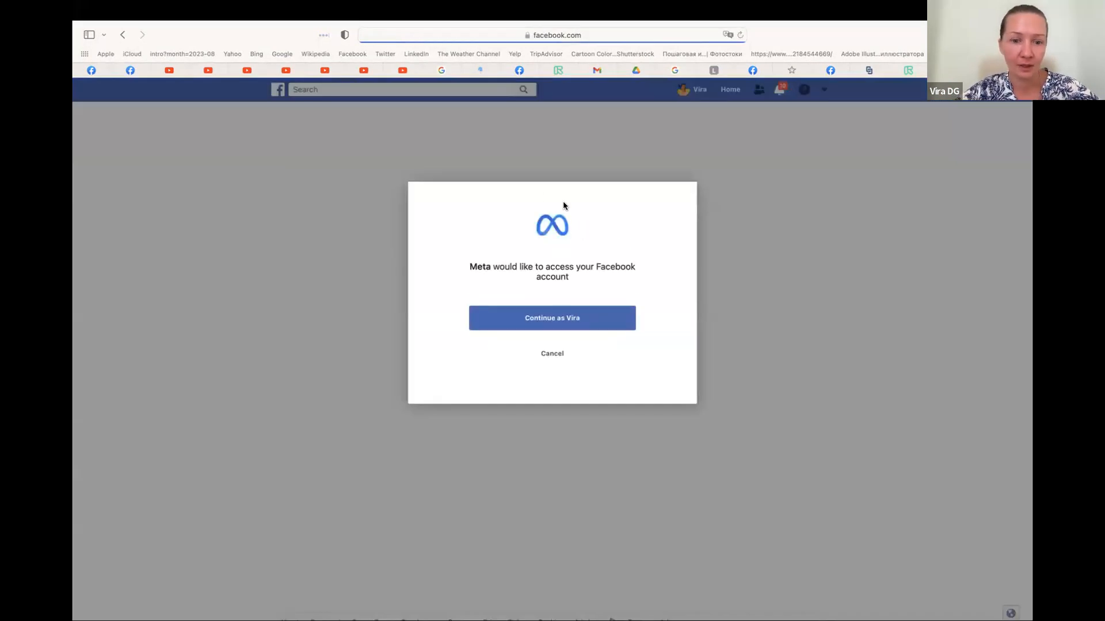
pyautogui.click(553, 321)
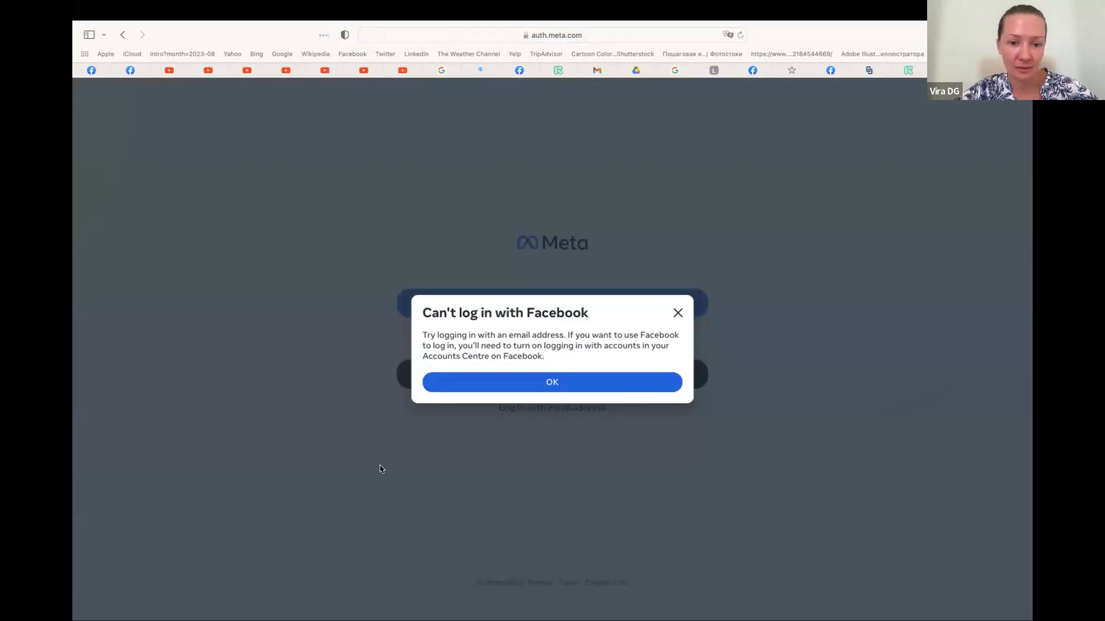
pyautogui.click(512, 383)
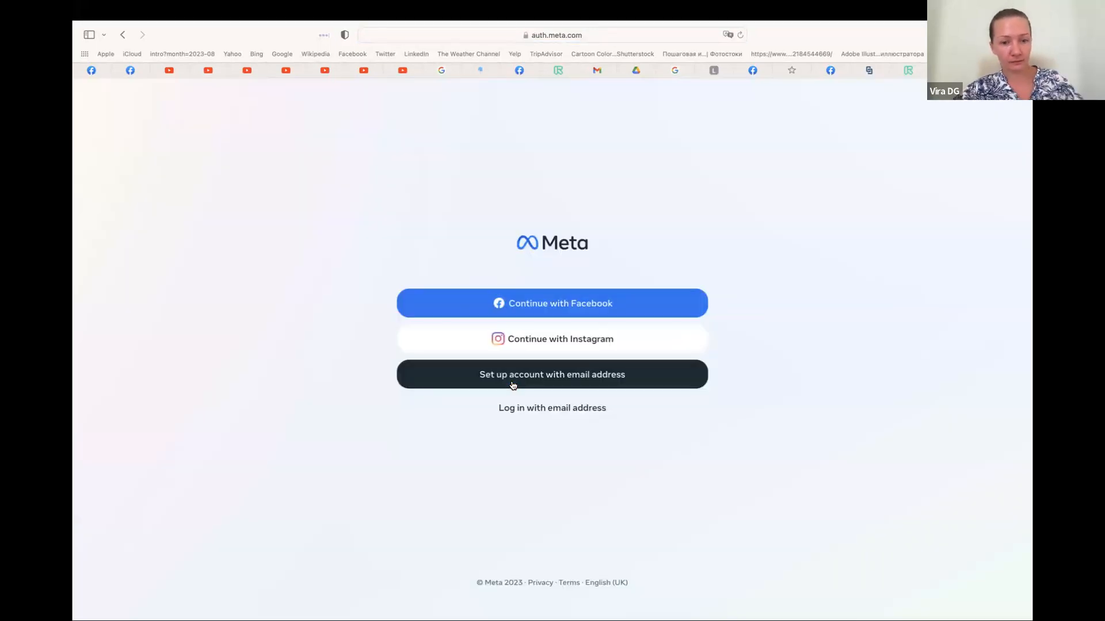
# Switch to Chrome and search Google for "meta hub spark" in a new tab
pyautogui.moveTo(238, 5)
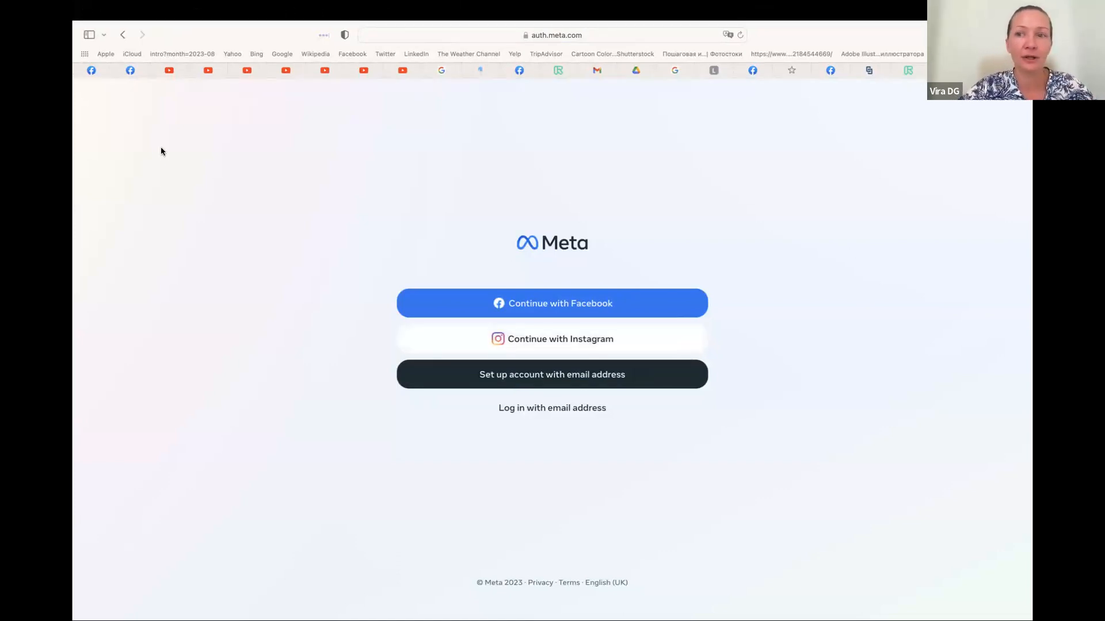
pyautogui.hotkey('ctrl', 'Left')
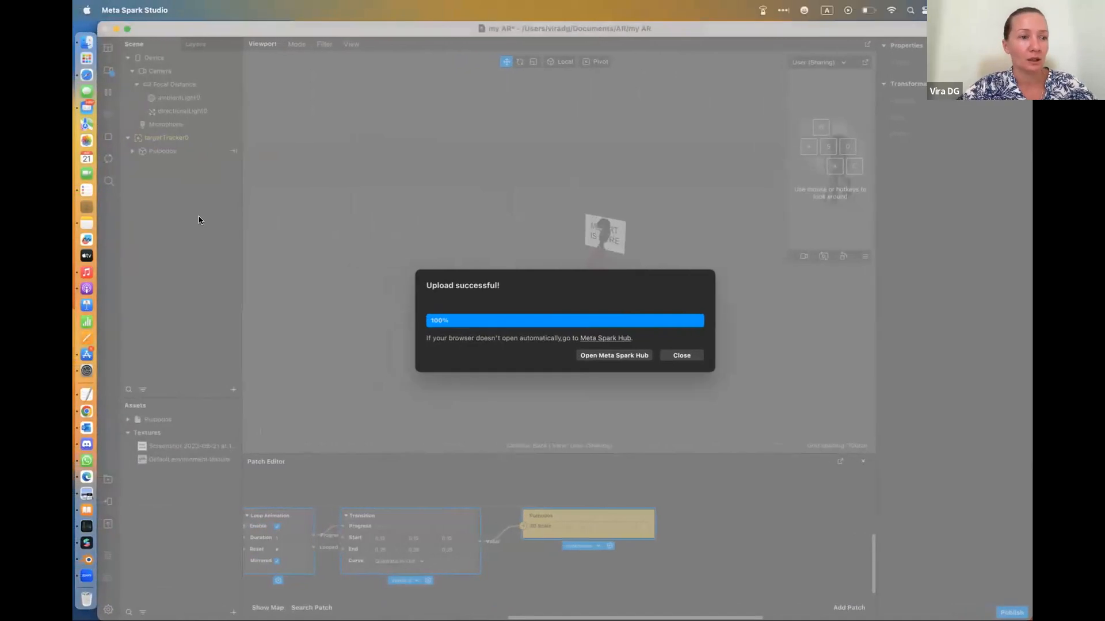
pyautogui.click(87, 411)
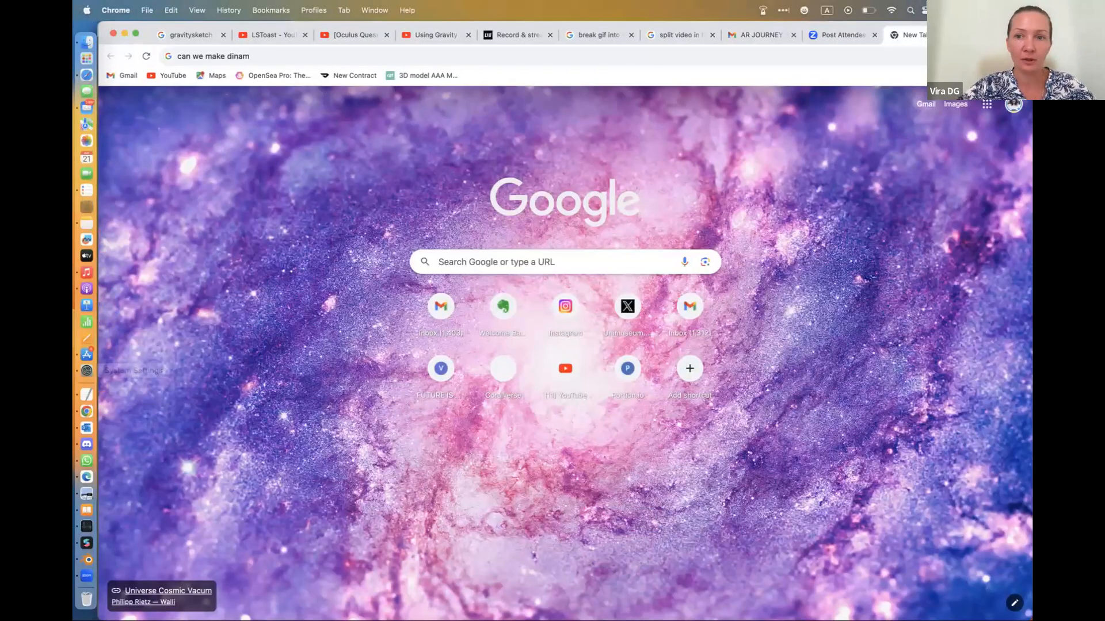
pyautogui.press('super+t')
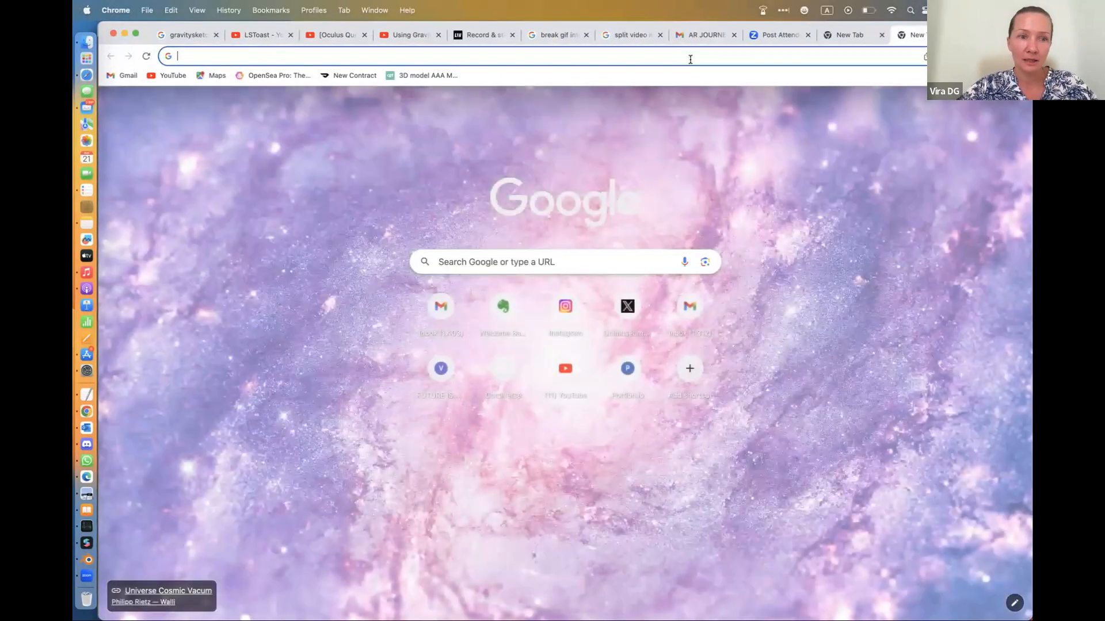
pyautogui.write('meta hub')
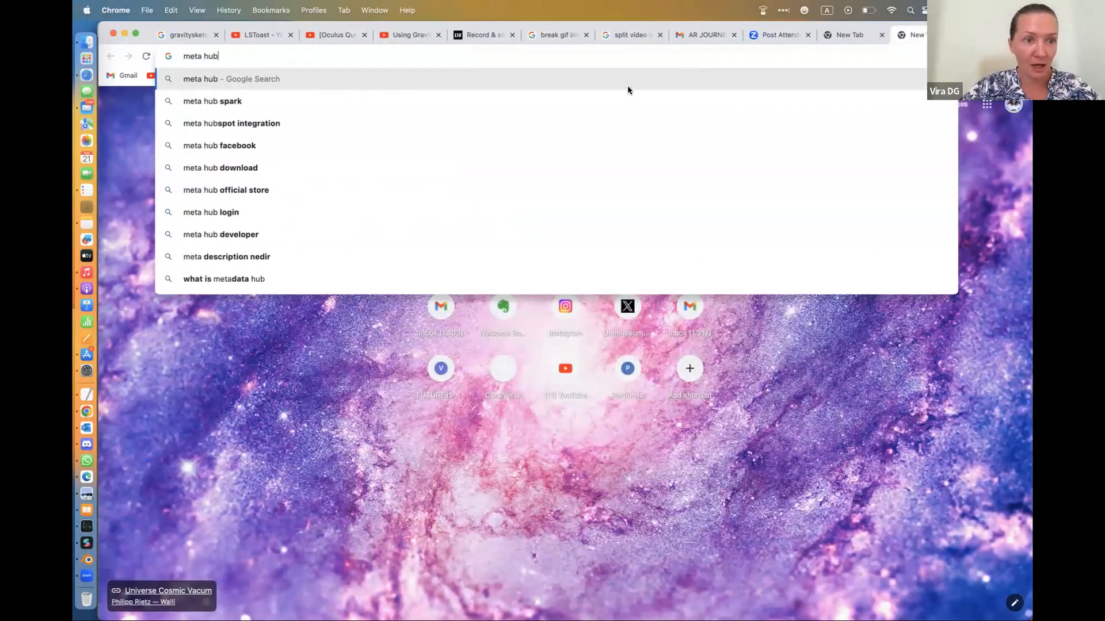
pyautogui.click(292, 102)
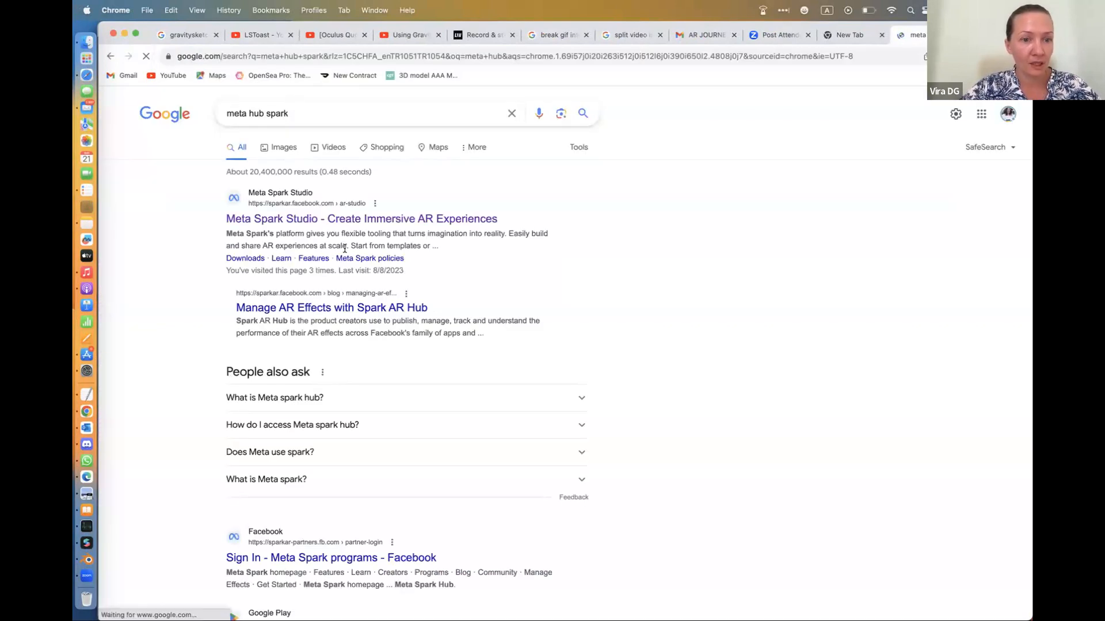
pyautogui.scroll(-2, 345, 248)
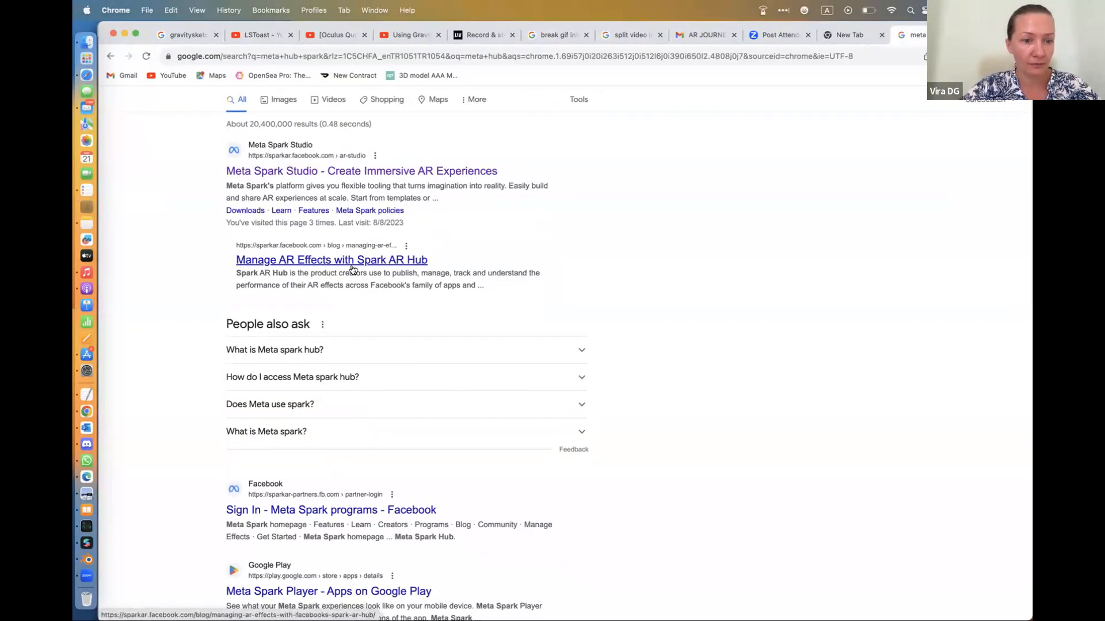
# Open the "Manage AR Effects with Spark AR Hub" search result and go to Manage Effects from the article
pyautogui.click(361, 262)
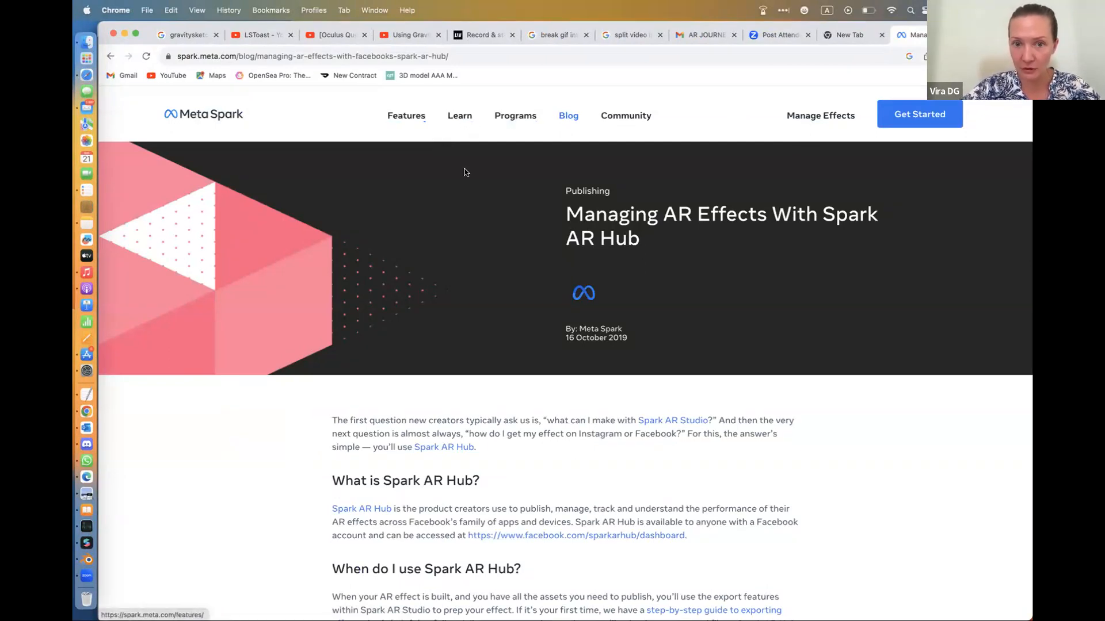
pyautogui.scroll(-5, 708, 297)
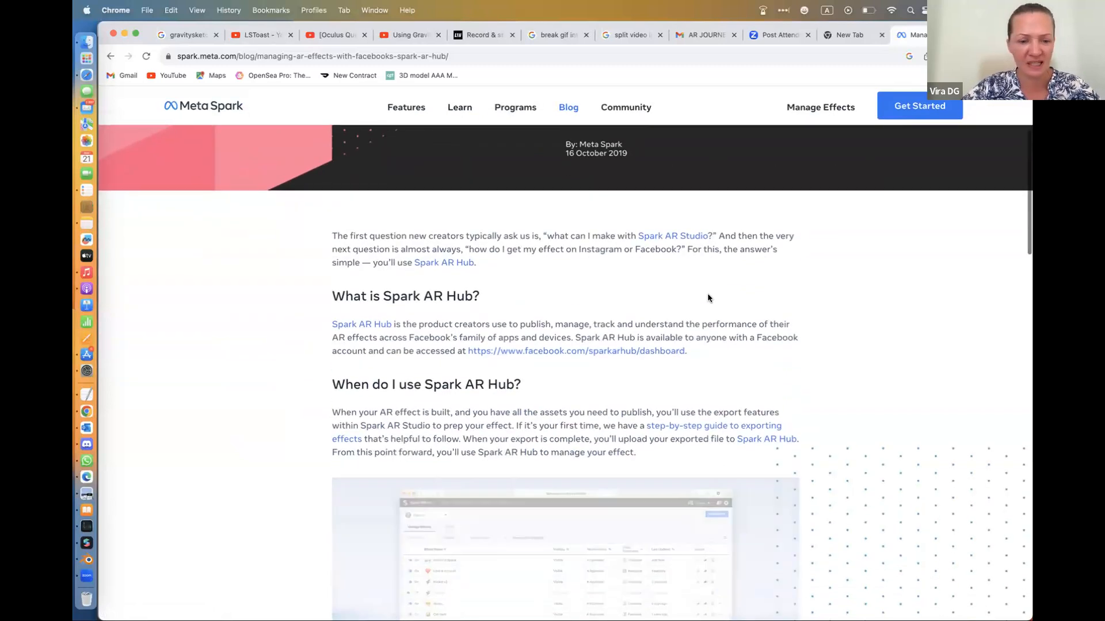
pyautogui.scroll(-3, 708, 296)
pyautogui.scroll(6, 707, 293)
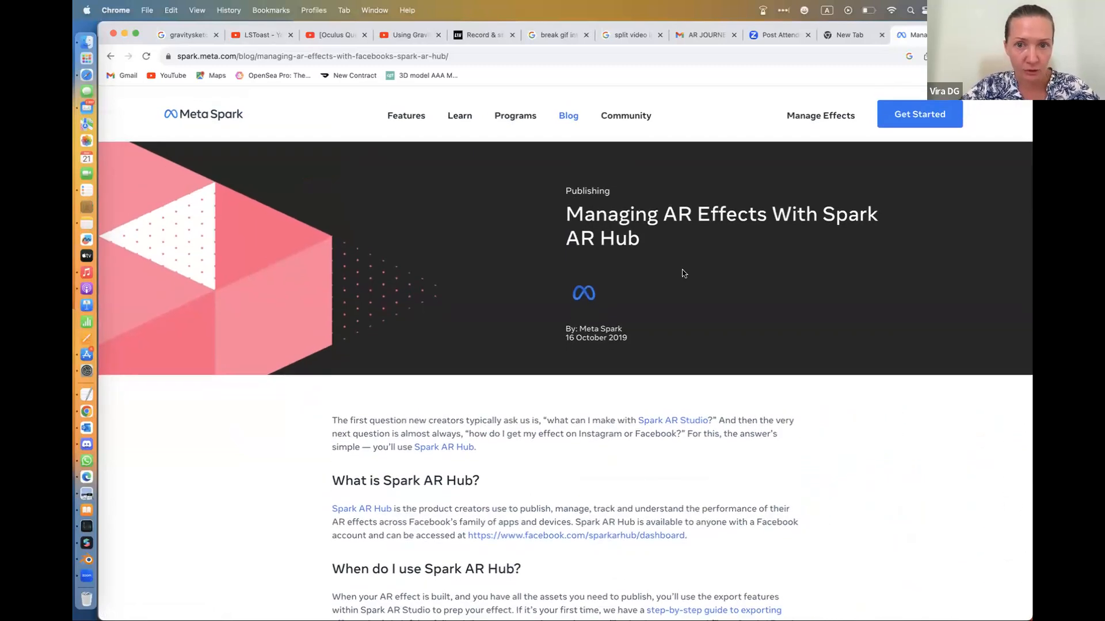
pyautogui.click(821, 117)
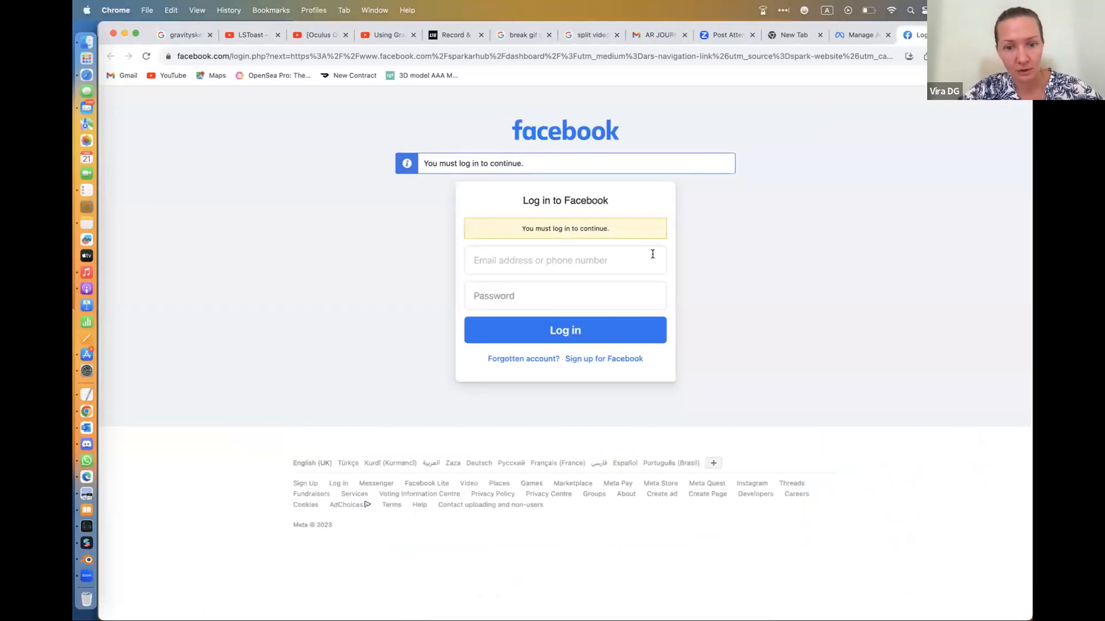
# Fill in the account's email on the Facebook login form and go to the password field
pyautogui.click(568, 264)
pyautogui.click(571, 293)
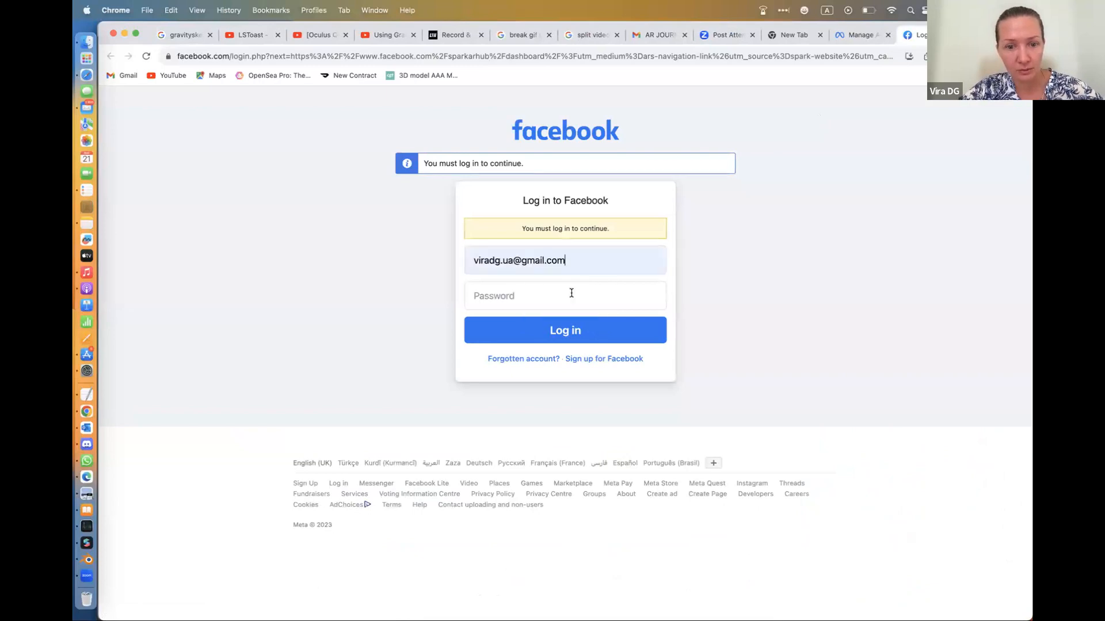
pyautogui.click(553, 295)
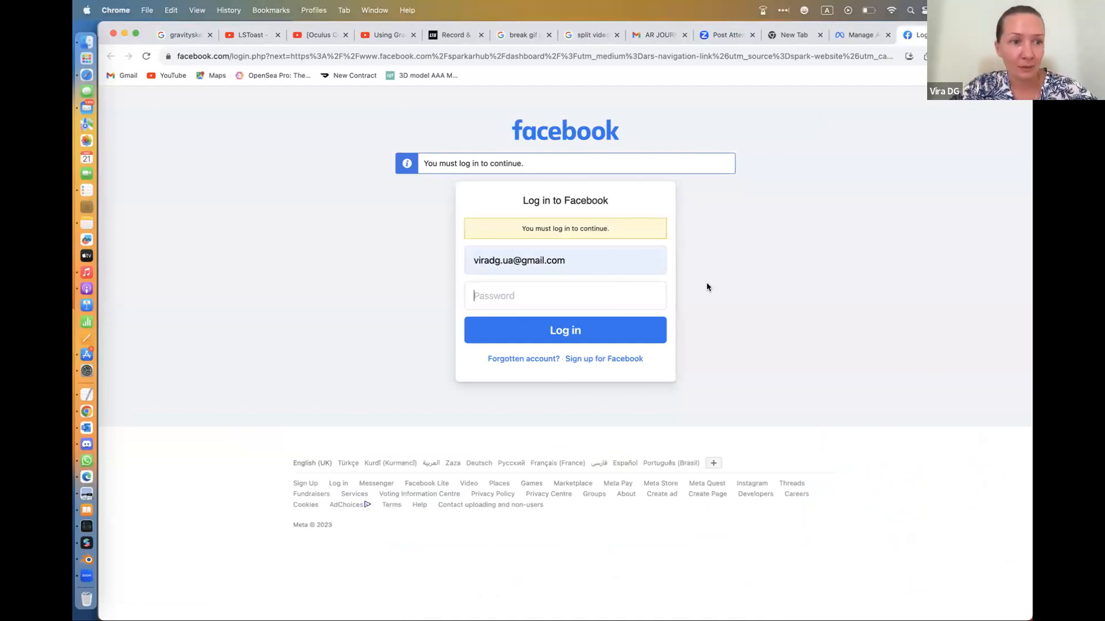
# Switch to Safari, try to continue to Meta with Instagram using the saved username and password, and dismiss the login message
pyautogui.click(106, 79)
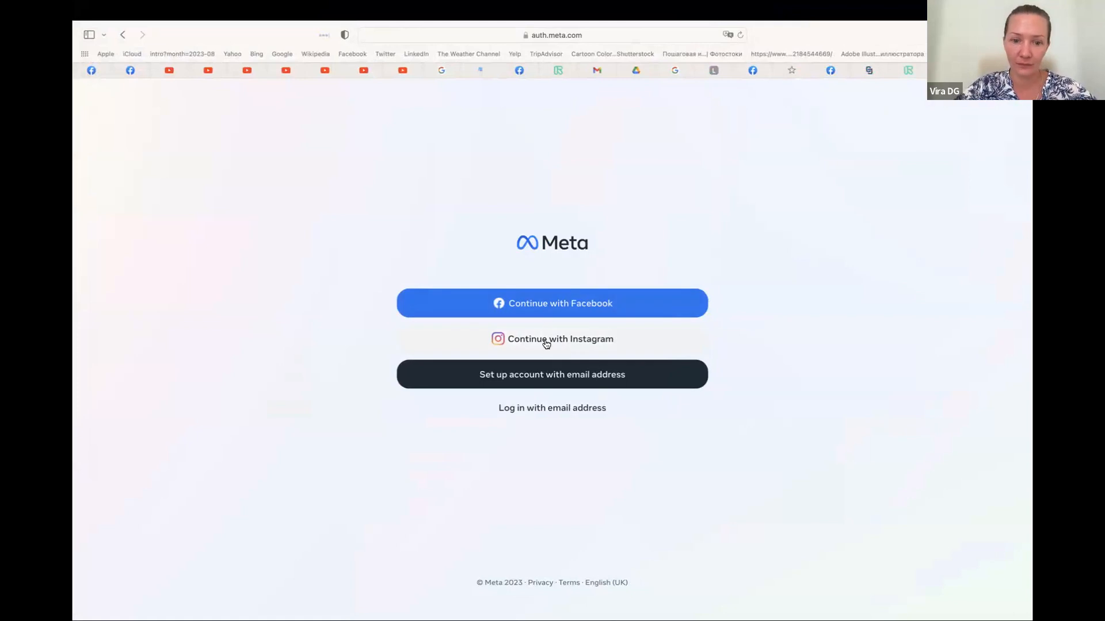
pyautogui.click(547, 342)
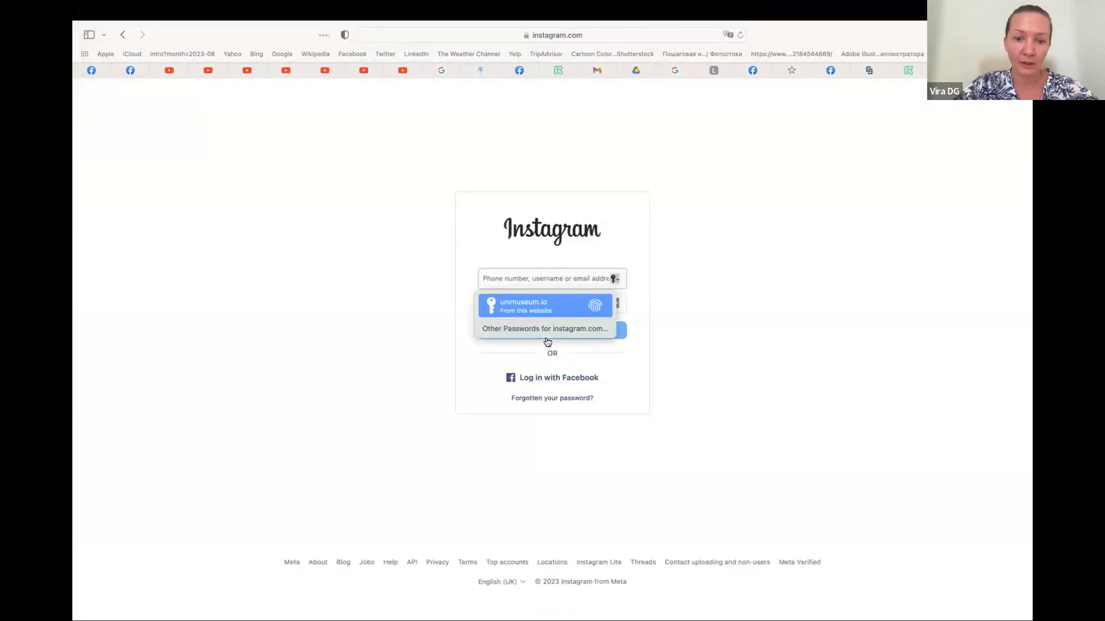
pyautogui.press('Return')
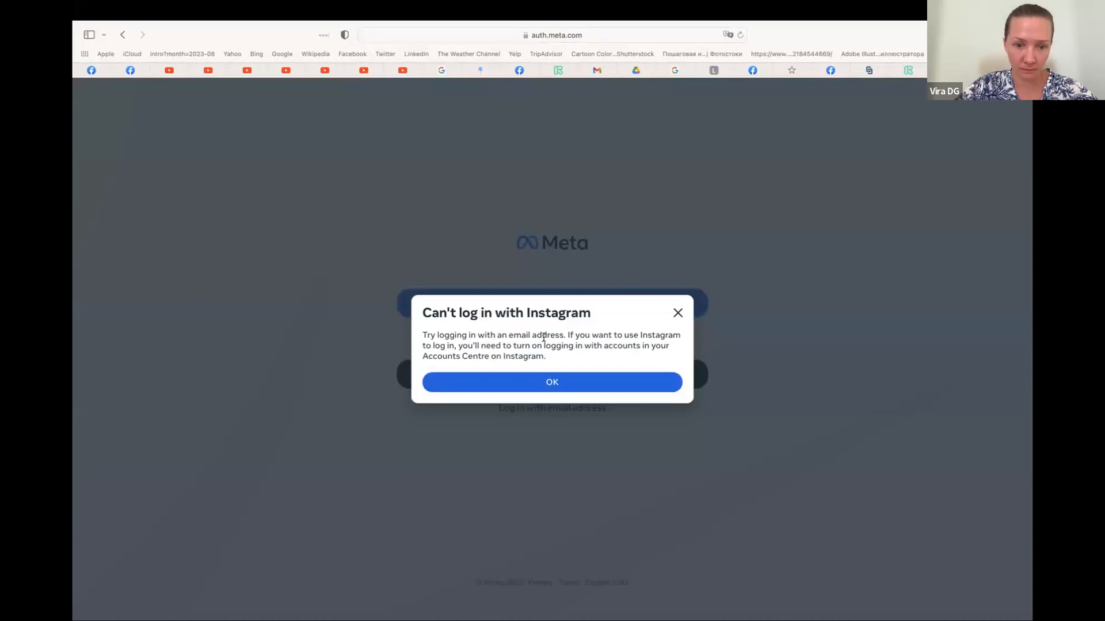
pyautogui.click(677, 313)
# Try twice to continue to Meta with Facebook, dismissing the login message each time
pyautogui.click(587, 305)
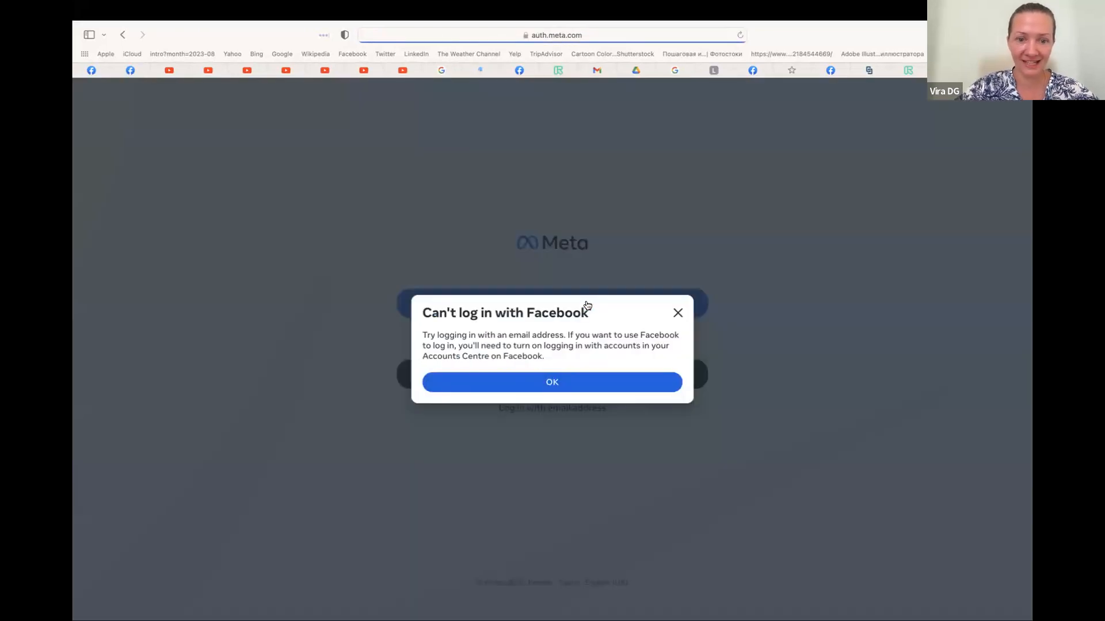
pyautogui.click(562, 385)
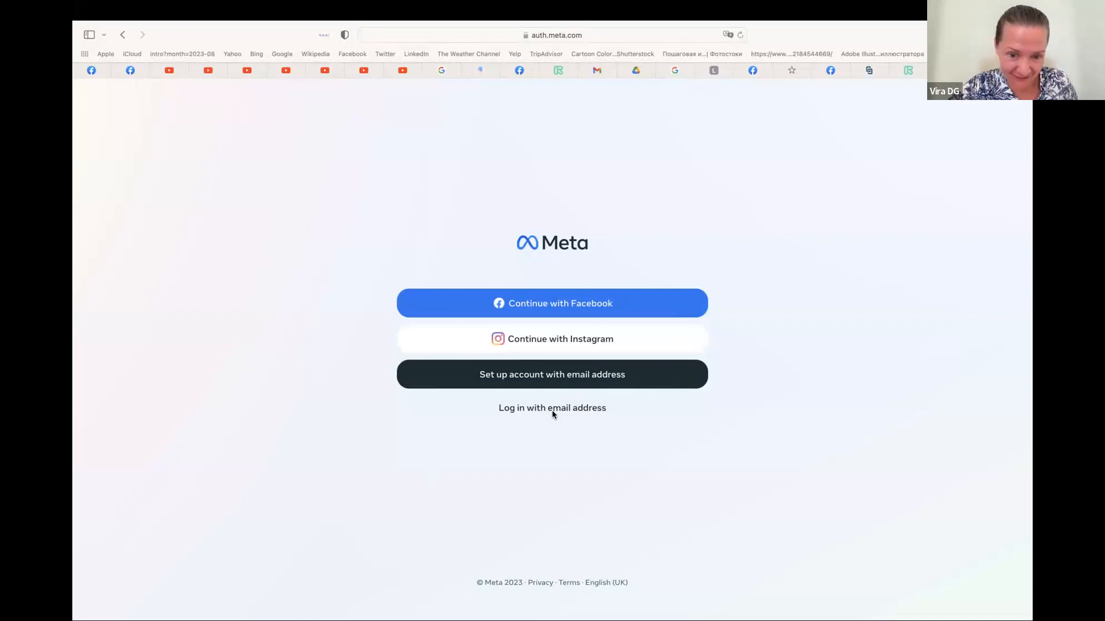
pyautogui.click(551, 306)
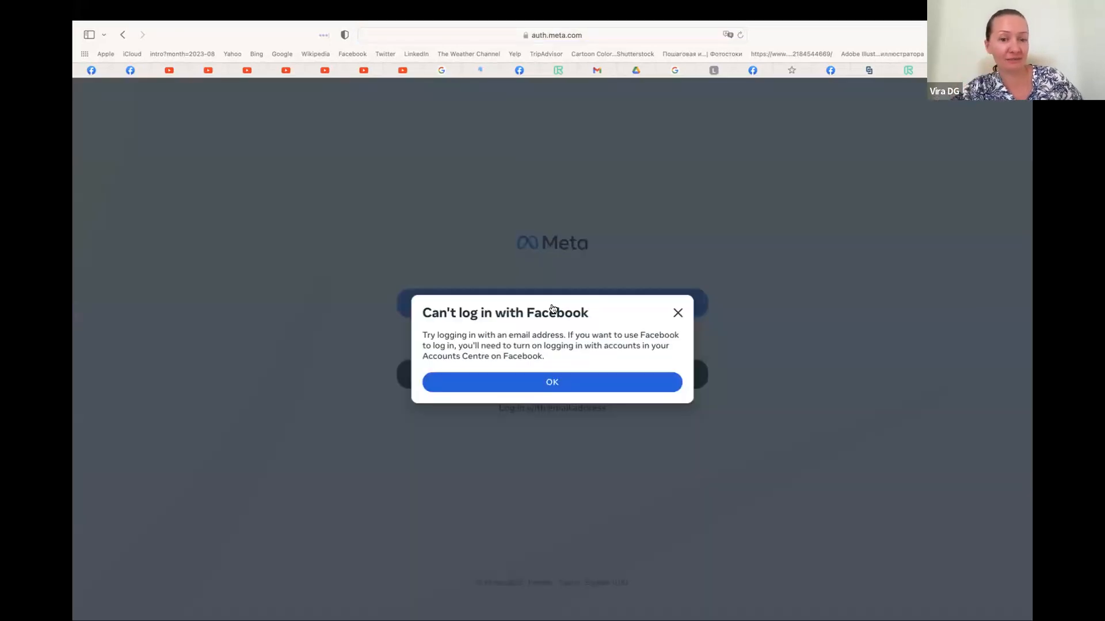
pyautogui.click(552, 384)
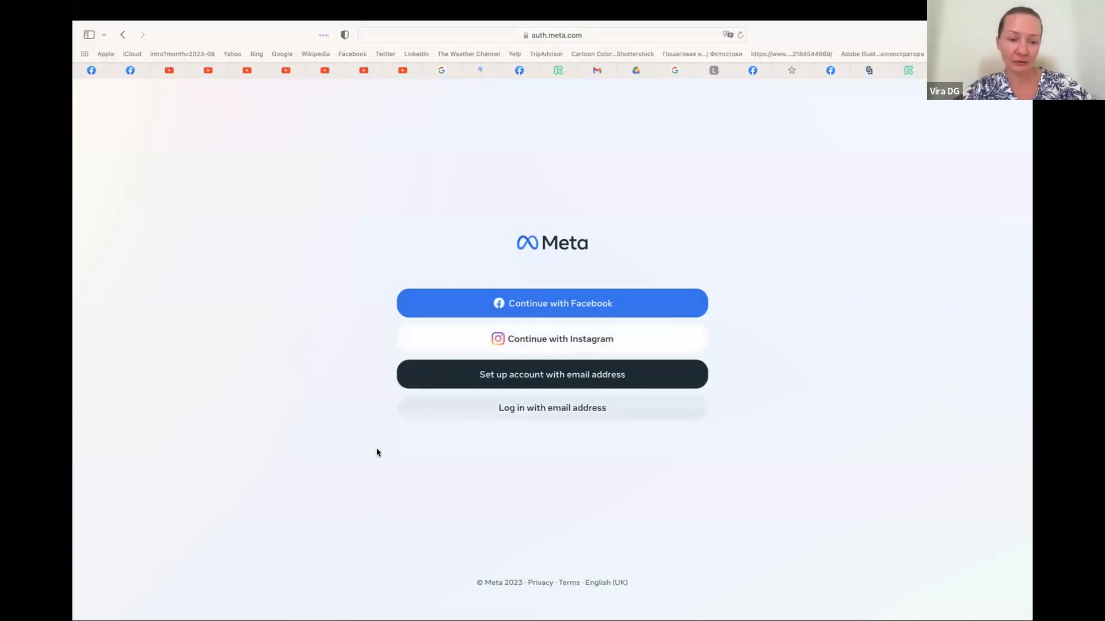
# Switch back to Chrome and reopen Manage Effects from the Meta Spark article
pyautogui.hotkey('ctrl', 'Left')
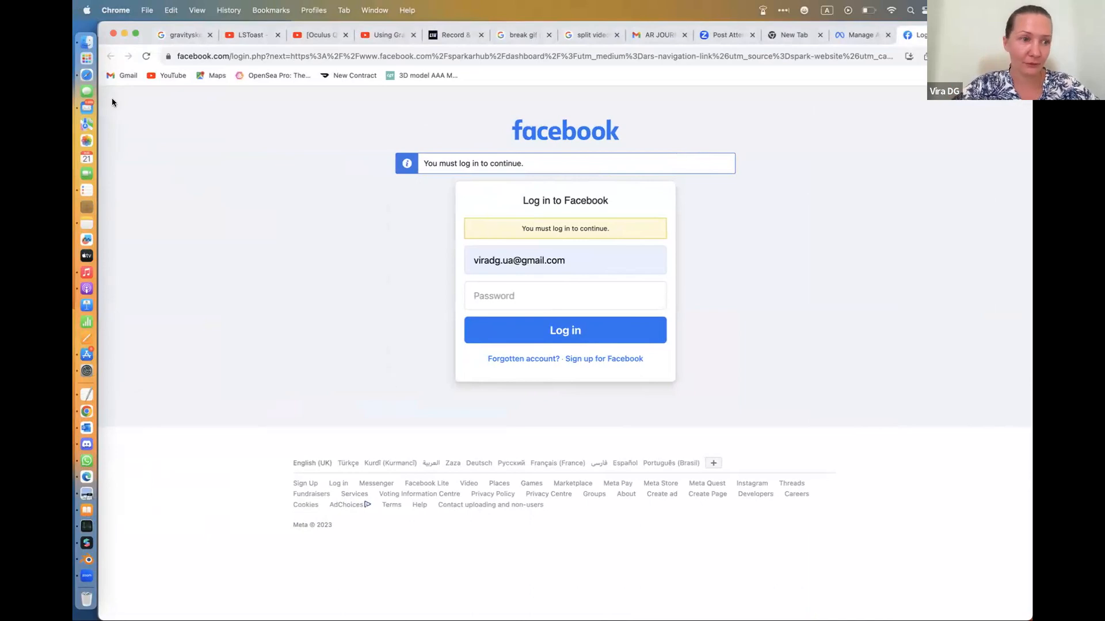
pyautogui.click(104, 46)
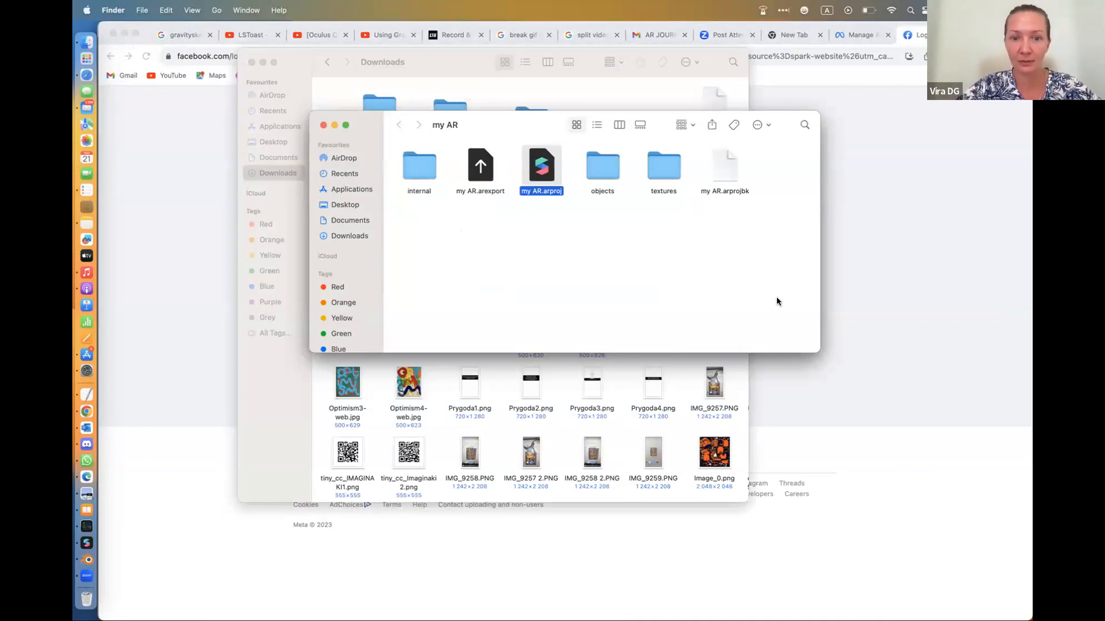
pyautogui.click(892, 369)
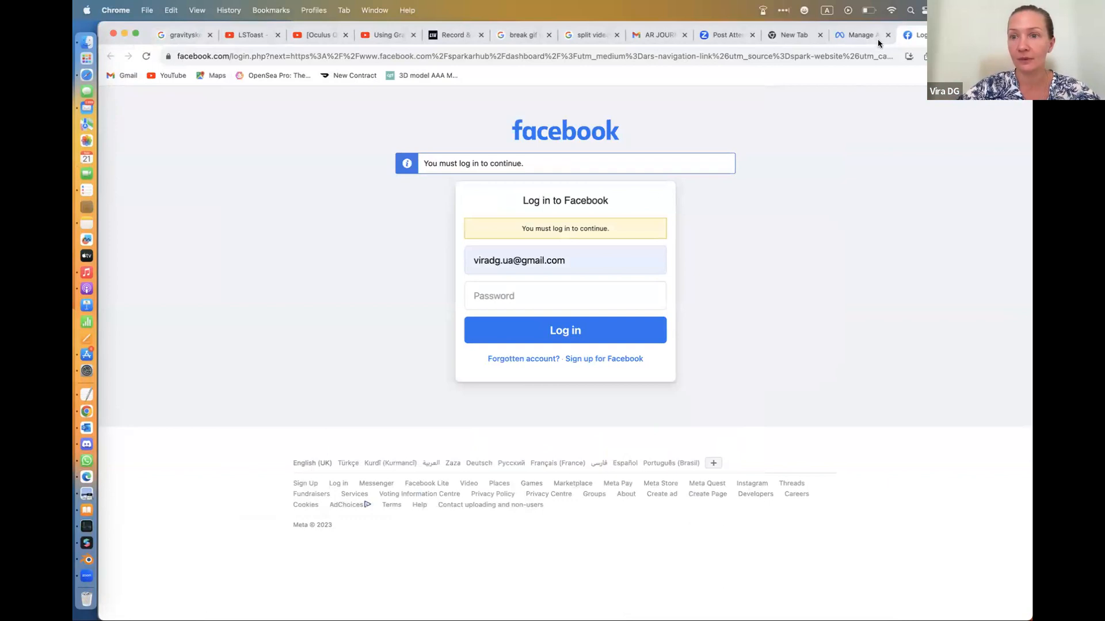
pyautogui.click(854, 40)
pyautogui.click(816, 121)
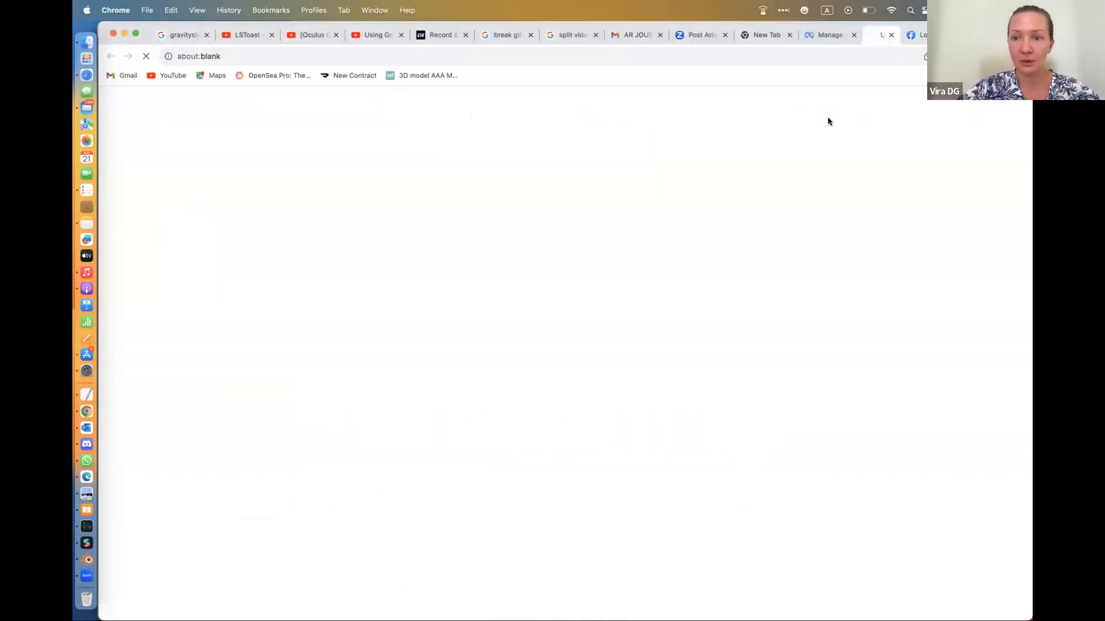
# Start the forgotten-account recovery on the Facebook login page and search for the account by its email address
pyautogui.click(562, 259)
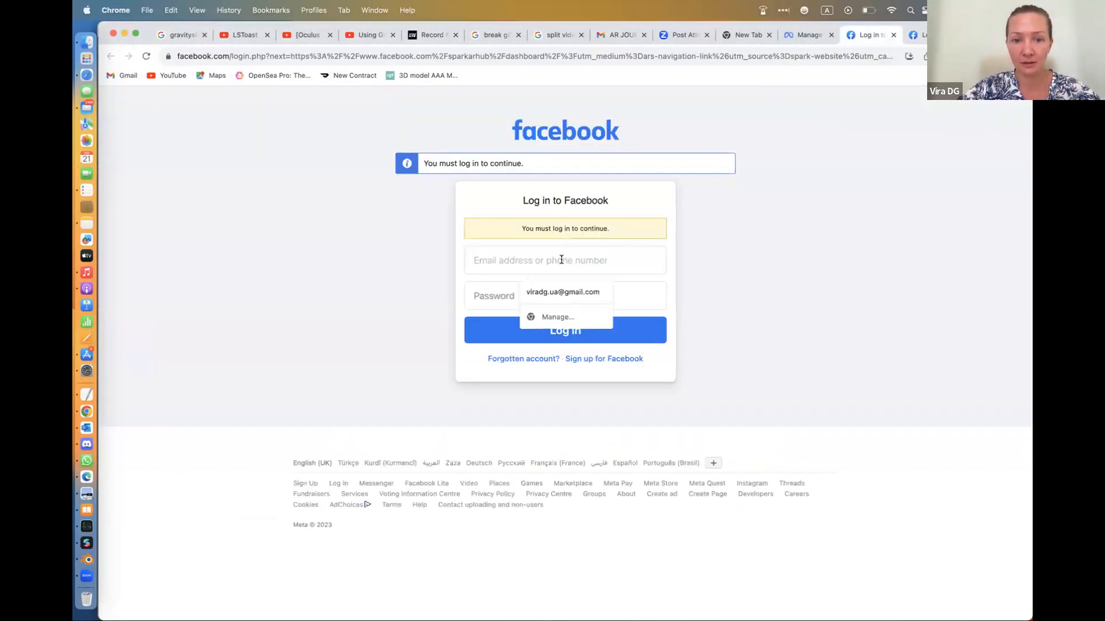
pyautogui.click(571, 292)
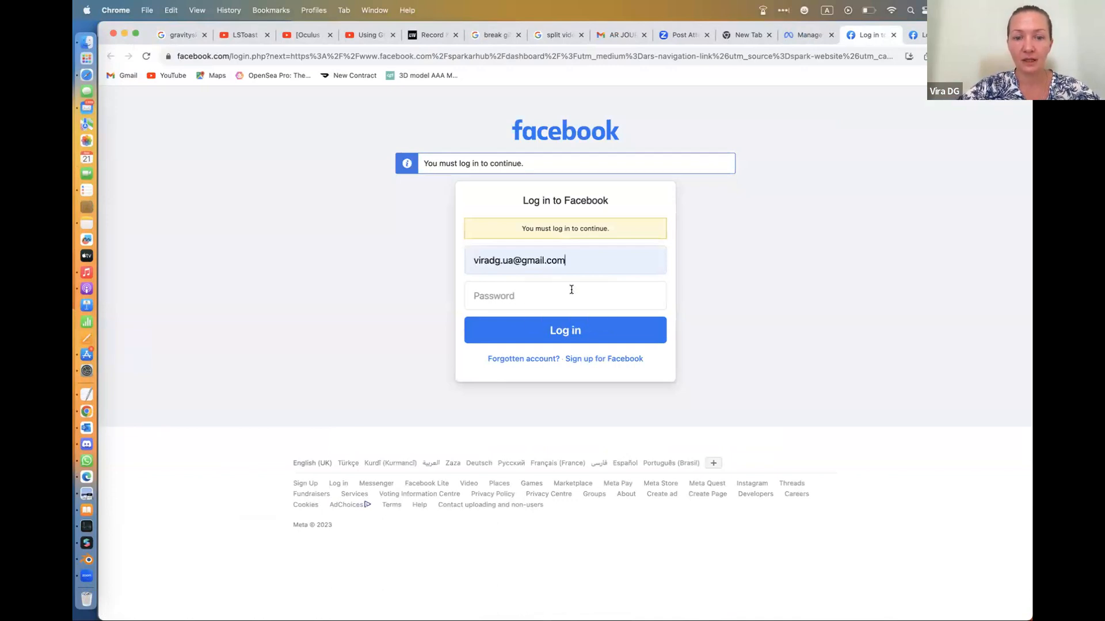
pyautogui.click(520, 360)
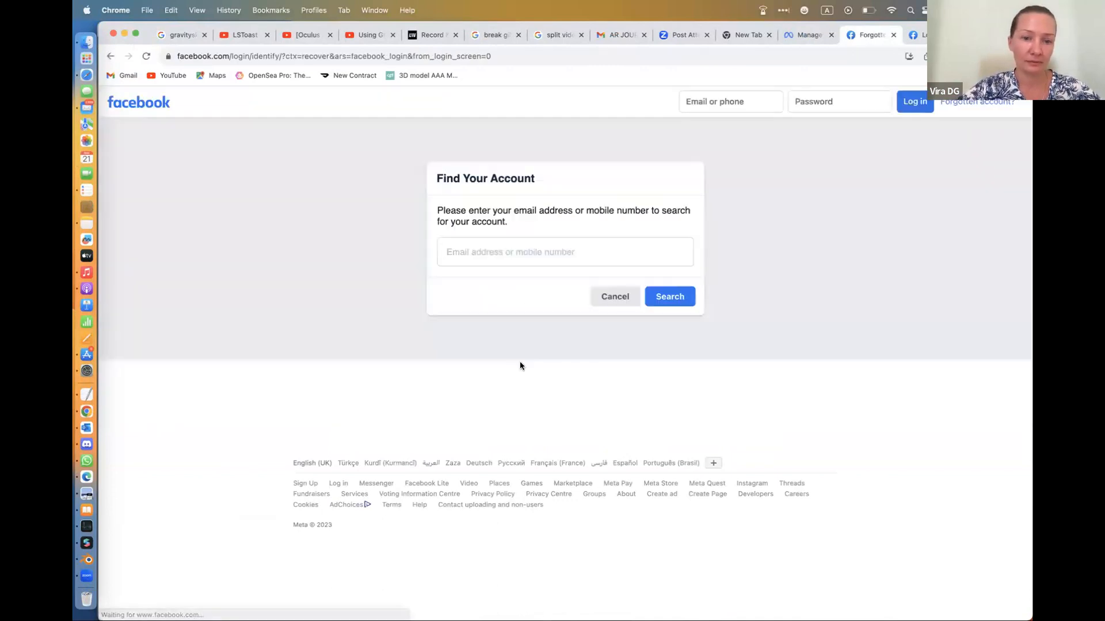
pyautogui.click(506, 251)
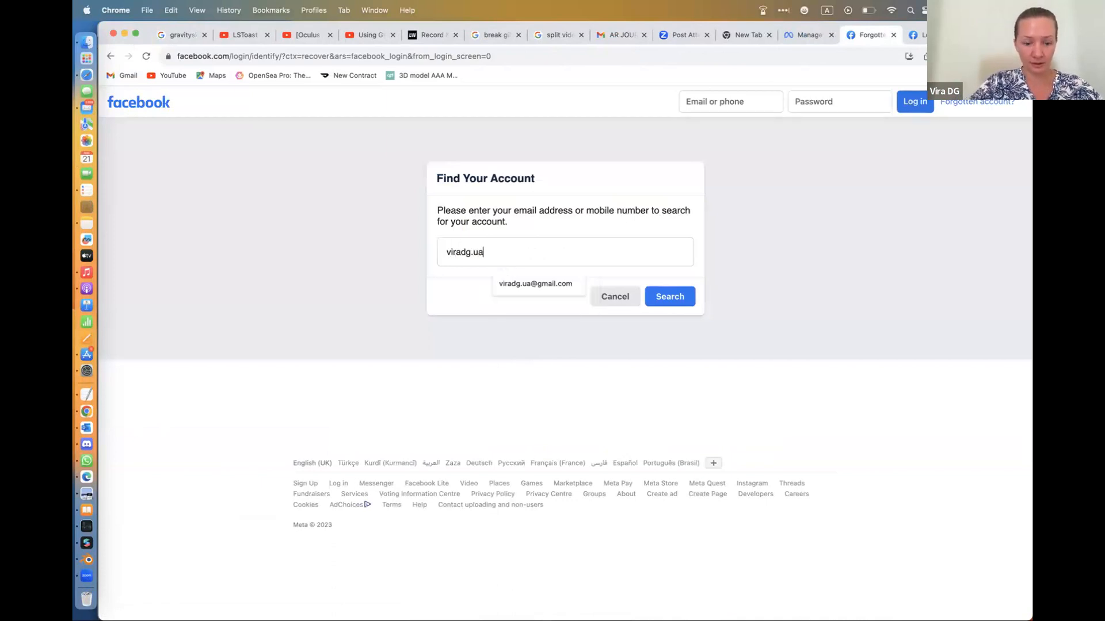
pyautogui.click(520, 283)
pyautogui.click(672, 303)
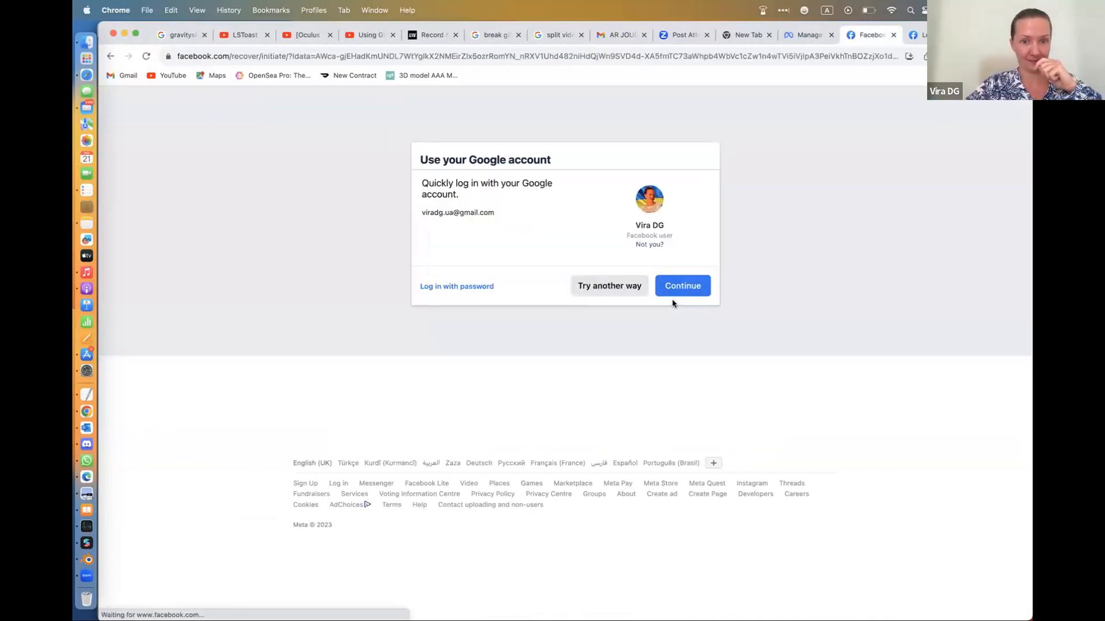
# Verify the Facebook account through its linked Google account and accept the email verification to proceed with the password reset
pyautogui.click(679, 289)
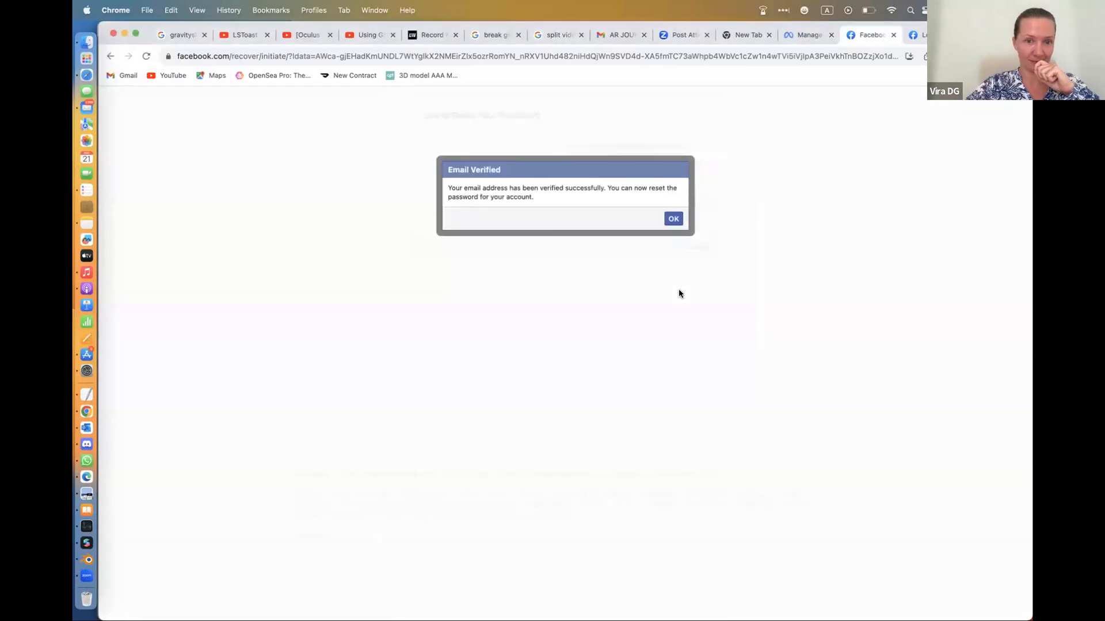
pyautogui.click(674, 219)
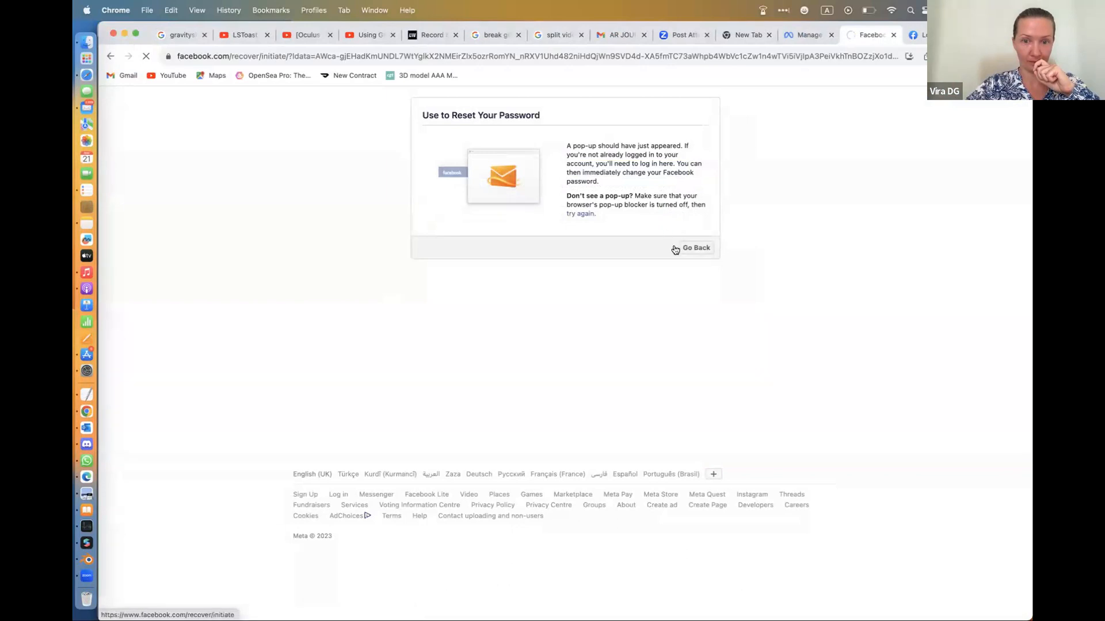
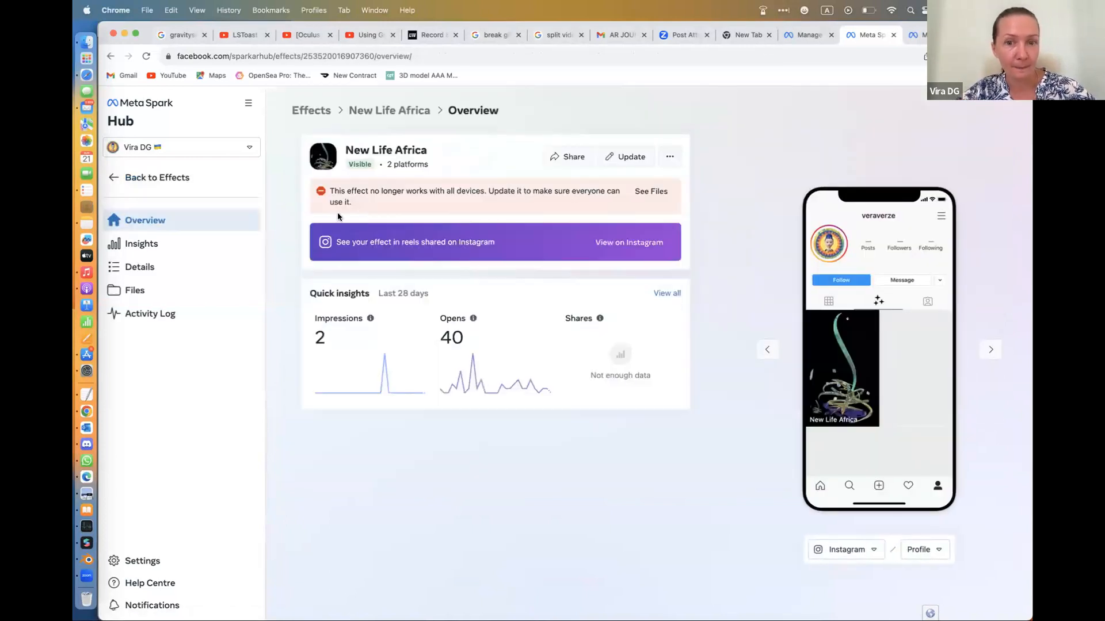
# Review the New Life Africa effect's update form from name to legal agreement, and return to its overview
pyautogui.click(632, 157)
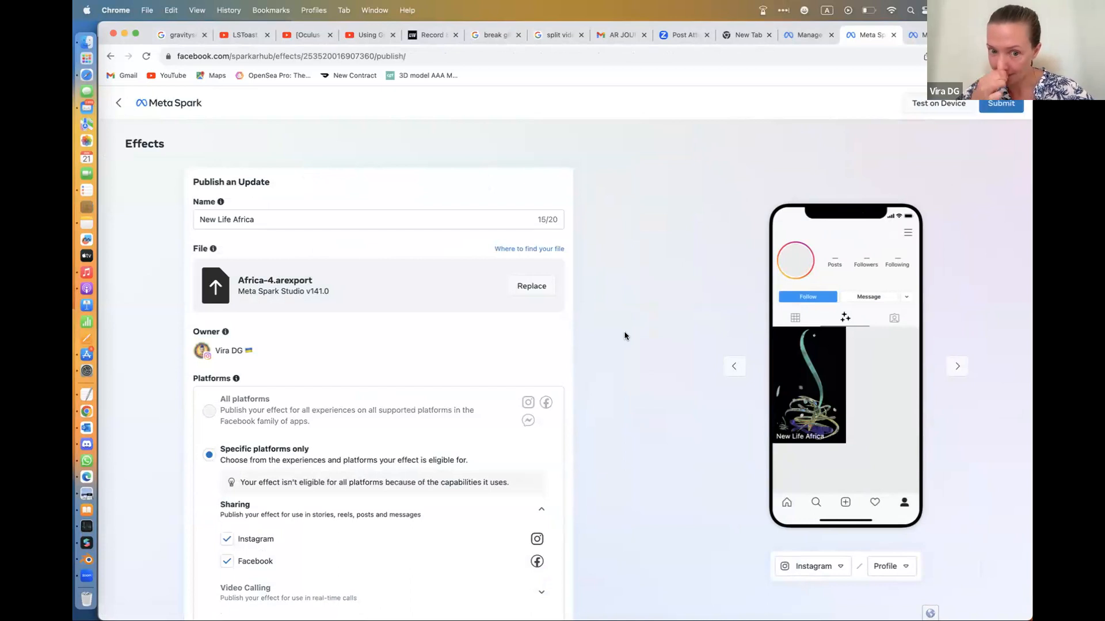
pyautogui.scroll(-15, 625, 333)
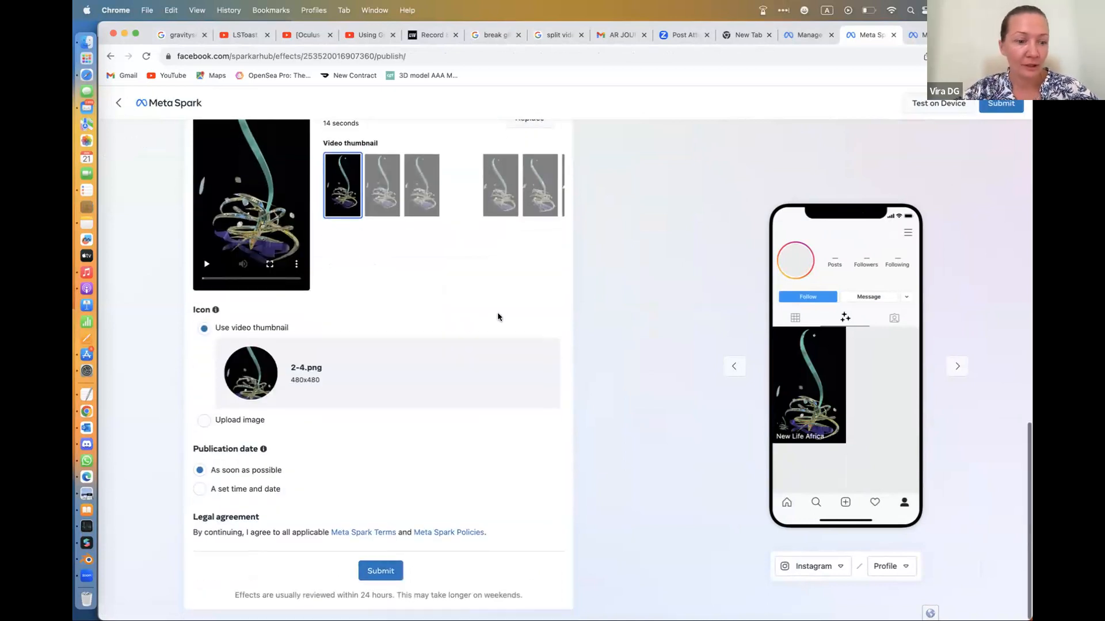
pyautogui.scroll(5, 498, 317)
pyautogui.scroll(10, 499, 317)
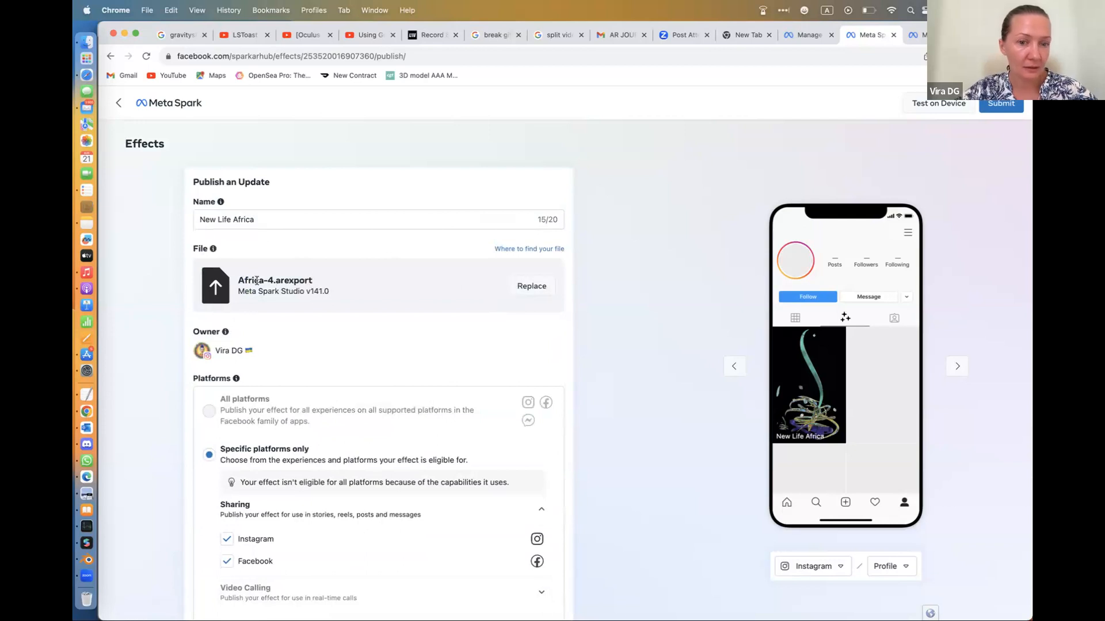
pyautogui.click(122, 103)
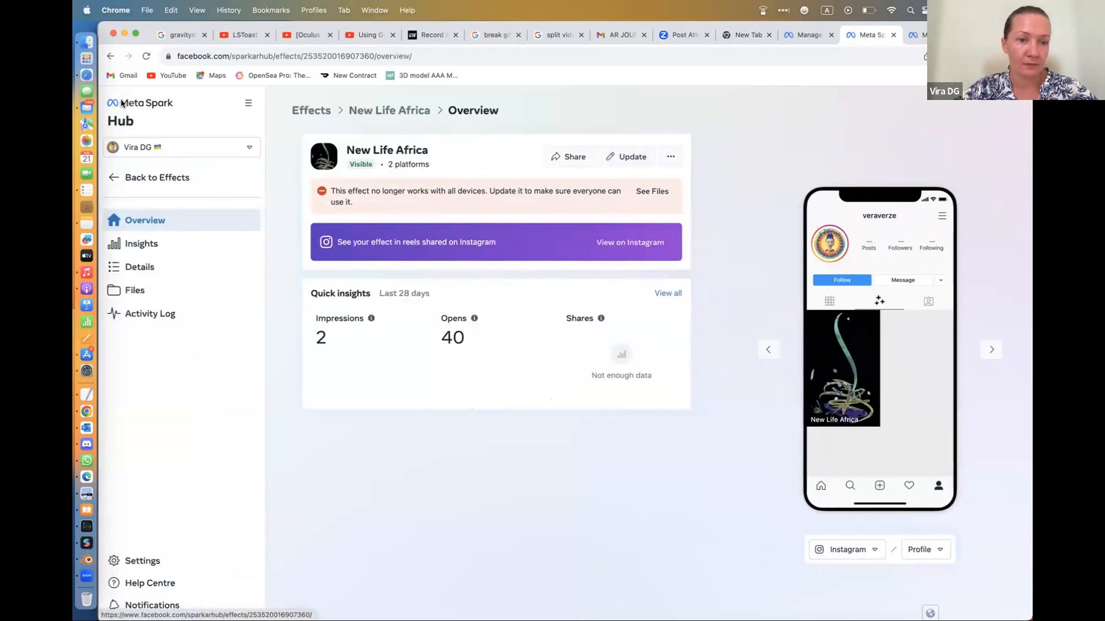
# Download the active Africa-4.arexport from the New Life Africa effect's files and open the effect's update form
pyautogui.click(654, 191)
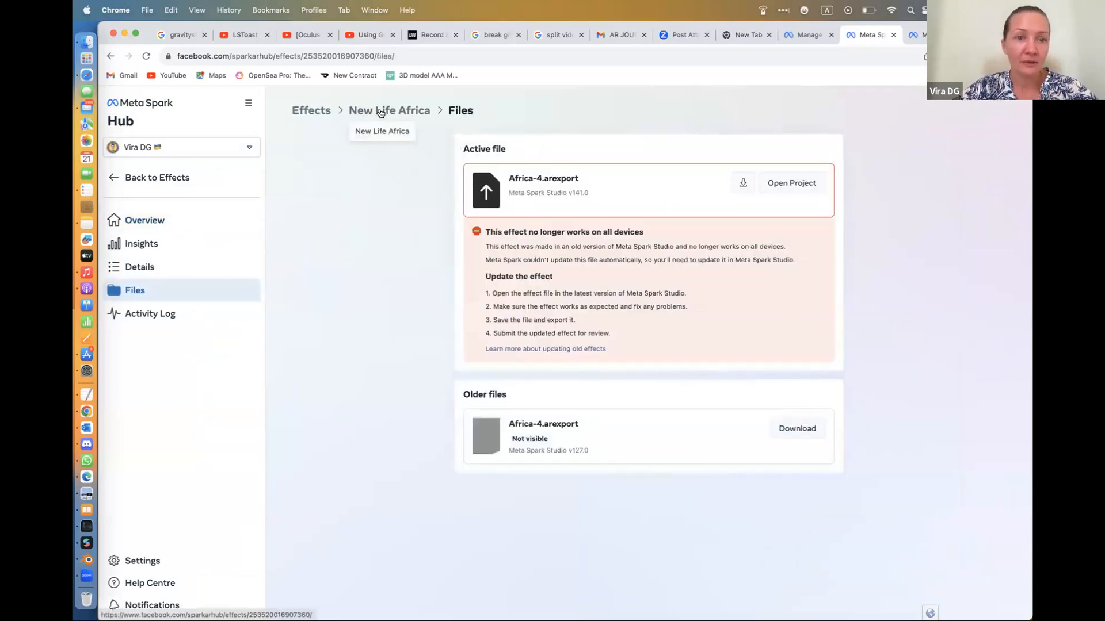
pyautogui.click(391, 111)
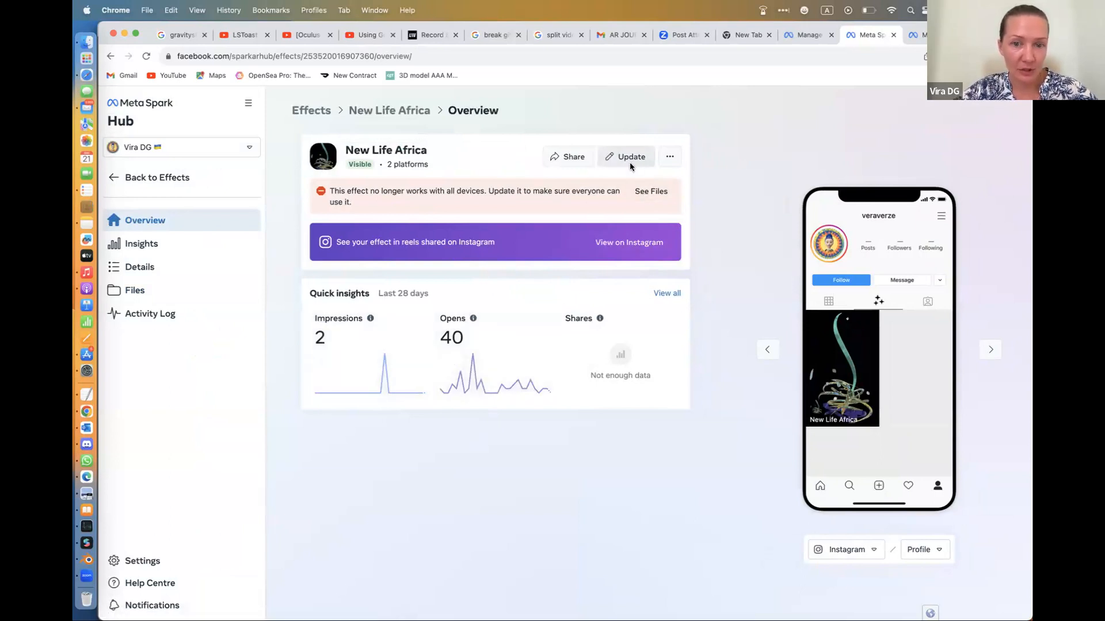
pyautogui.click(658, 198)
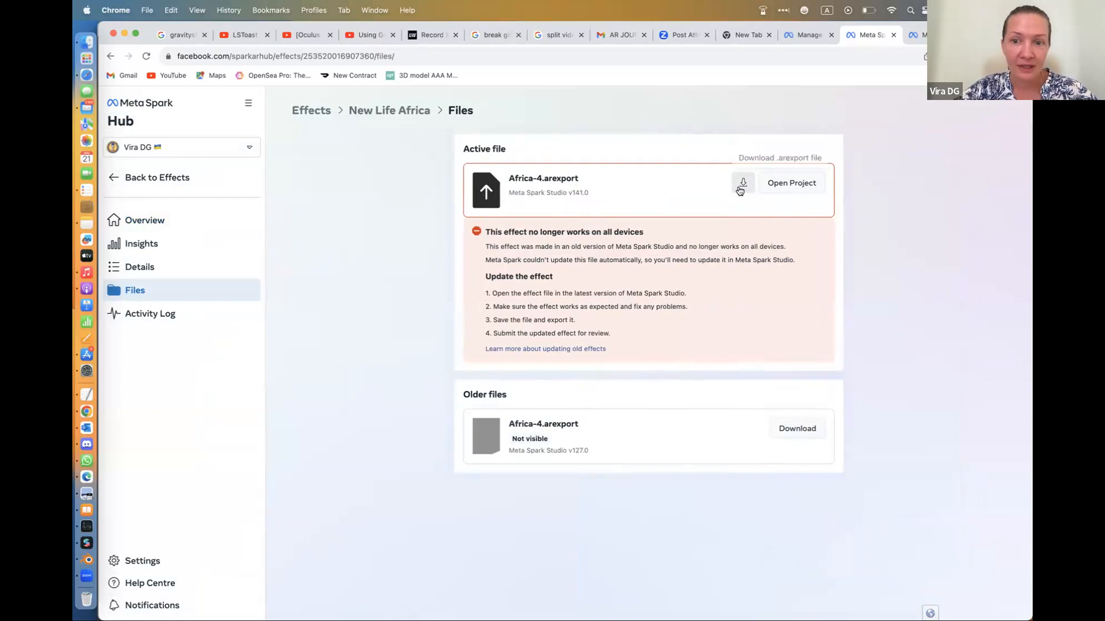
pyautogui.click(743, 184)
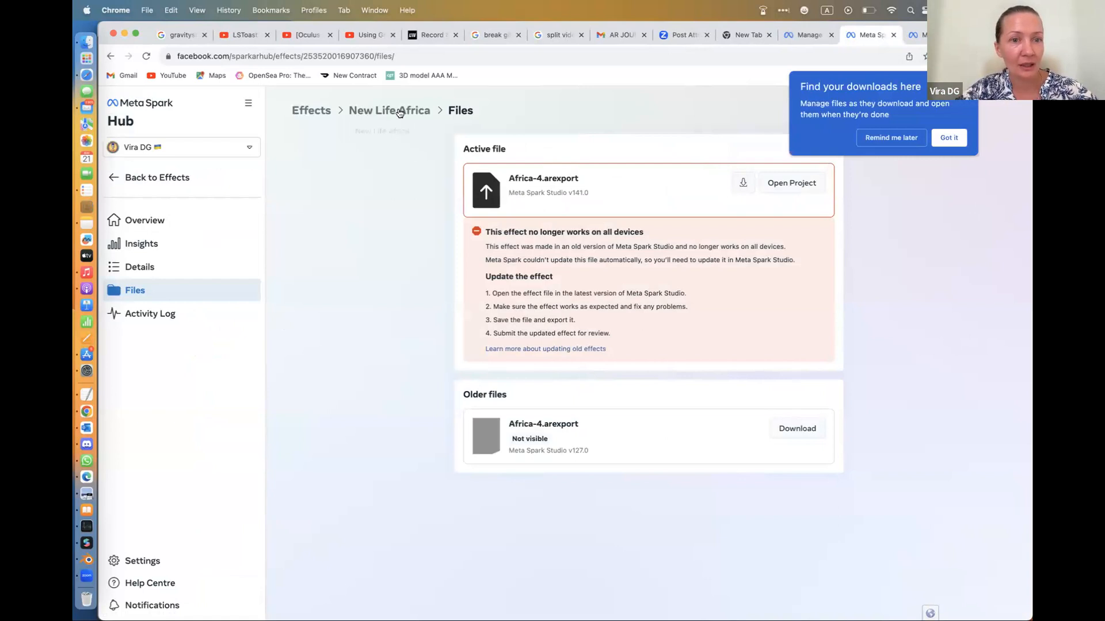
pyautogui.click(399, 111)
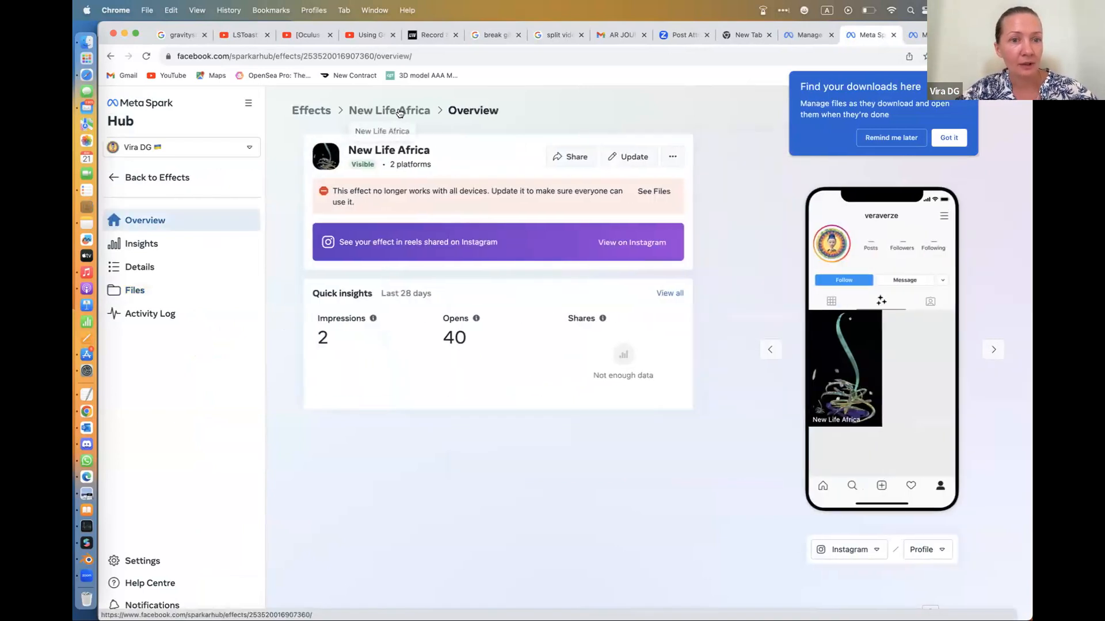
pyautogui.click(628, 158)
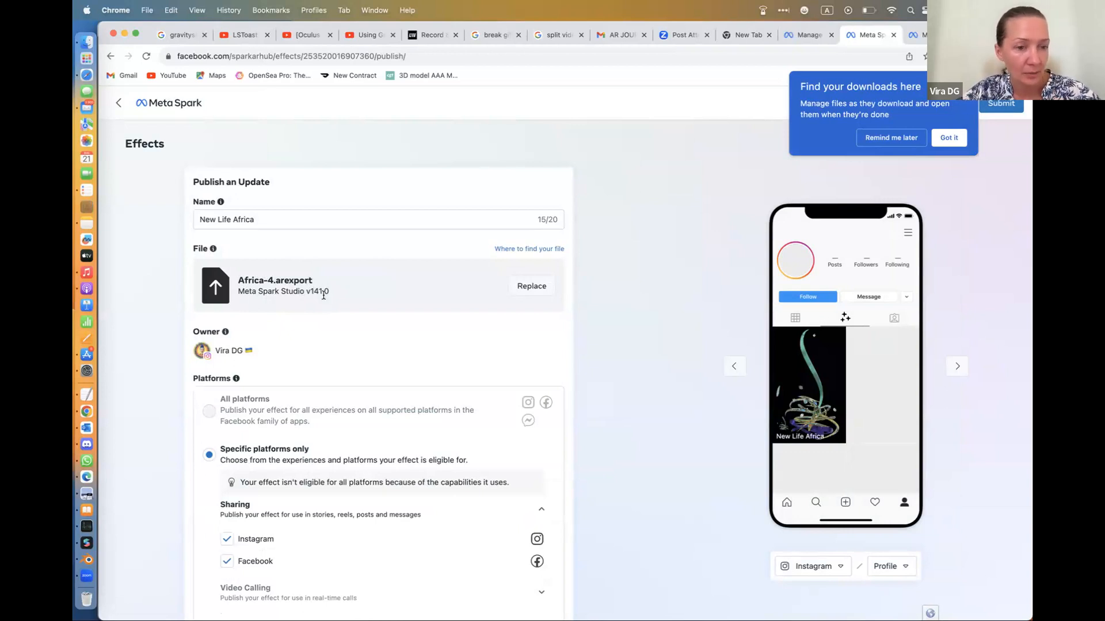
pyautogui.click(526, 290)
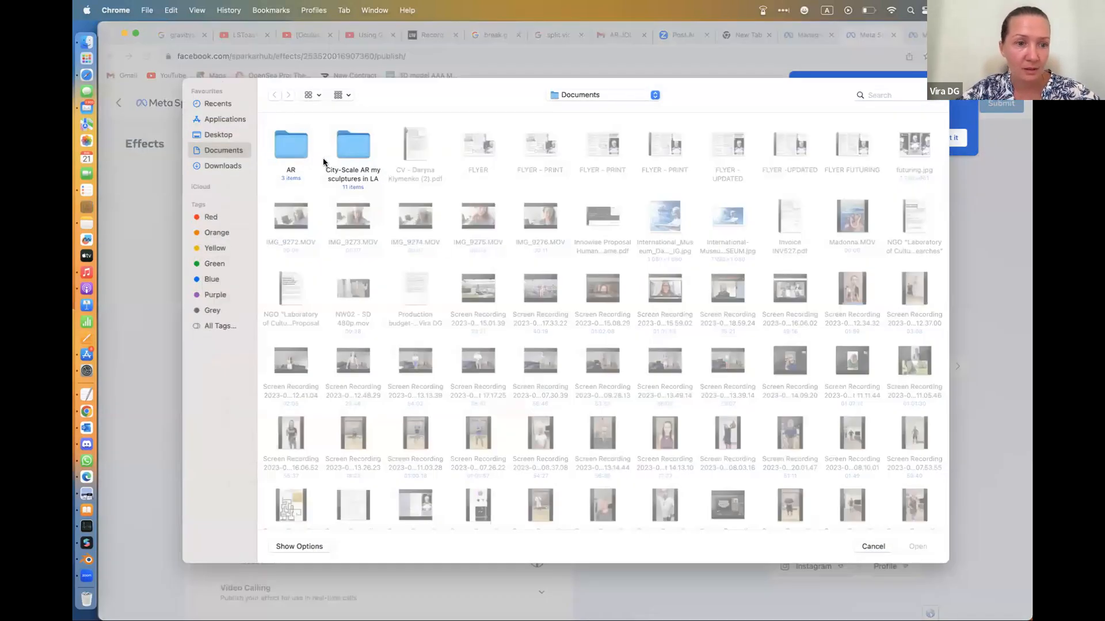
pyautogui.doubleClick(286, 145)
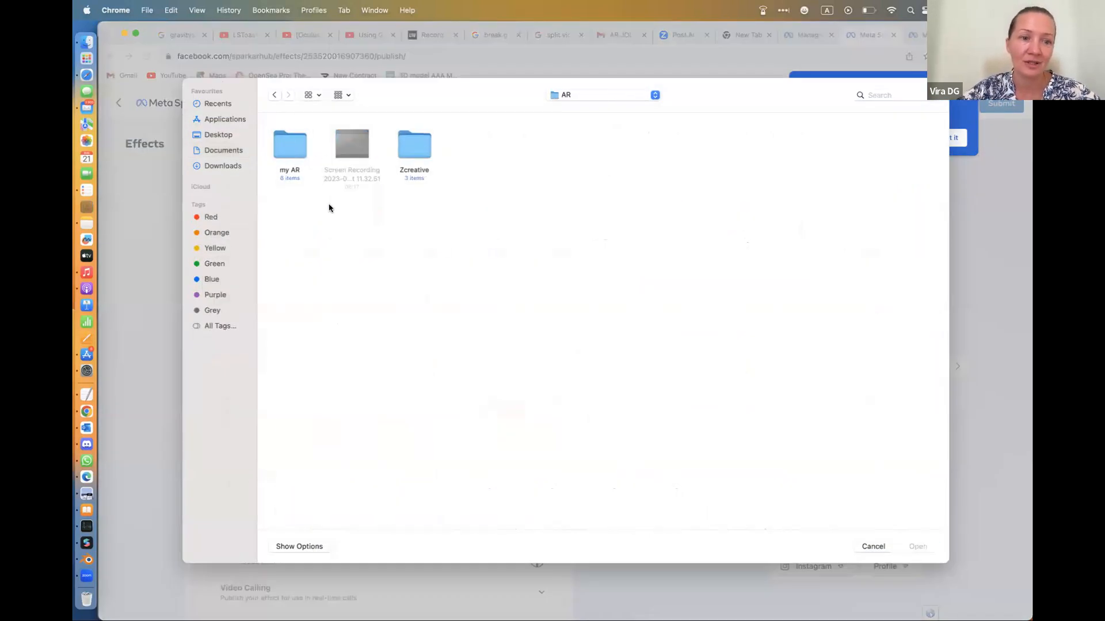
pyautogui.doubleClick(292, 141)
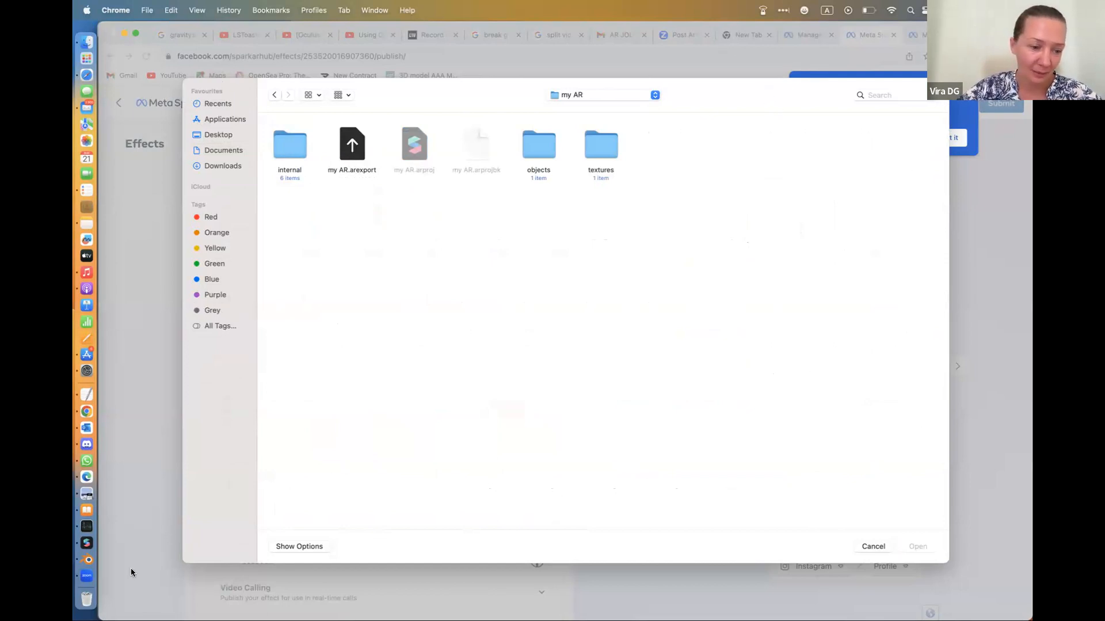
pyautogui.click(873, 546)
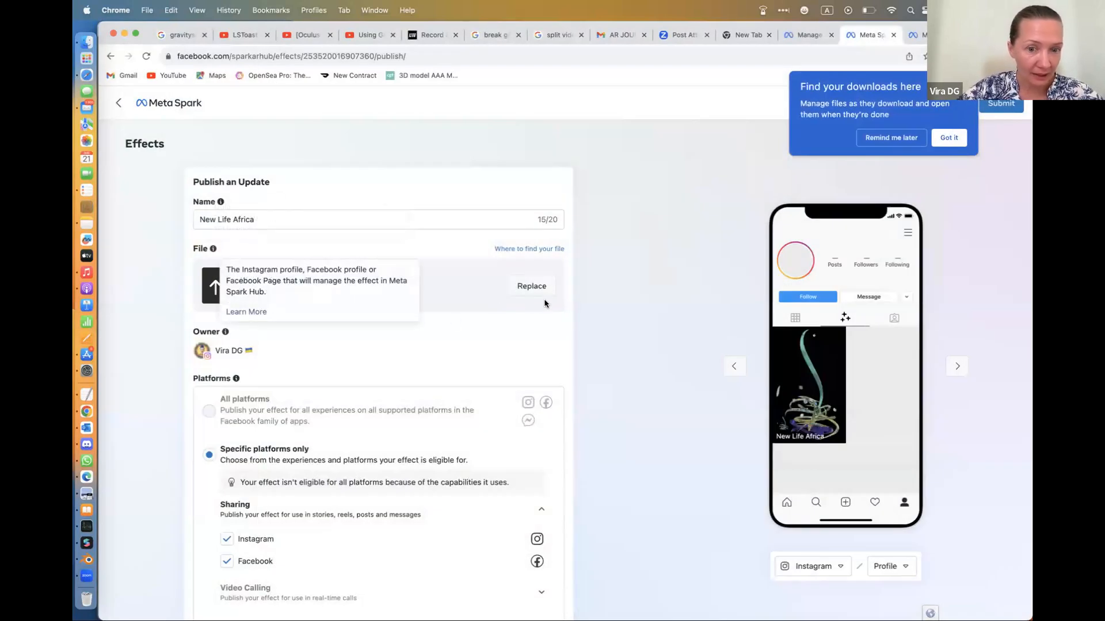
# Replace the New Life Africa effect's file with my AR.arexport from the my AR folder inside AR
pyautogui.click(533, 288)
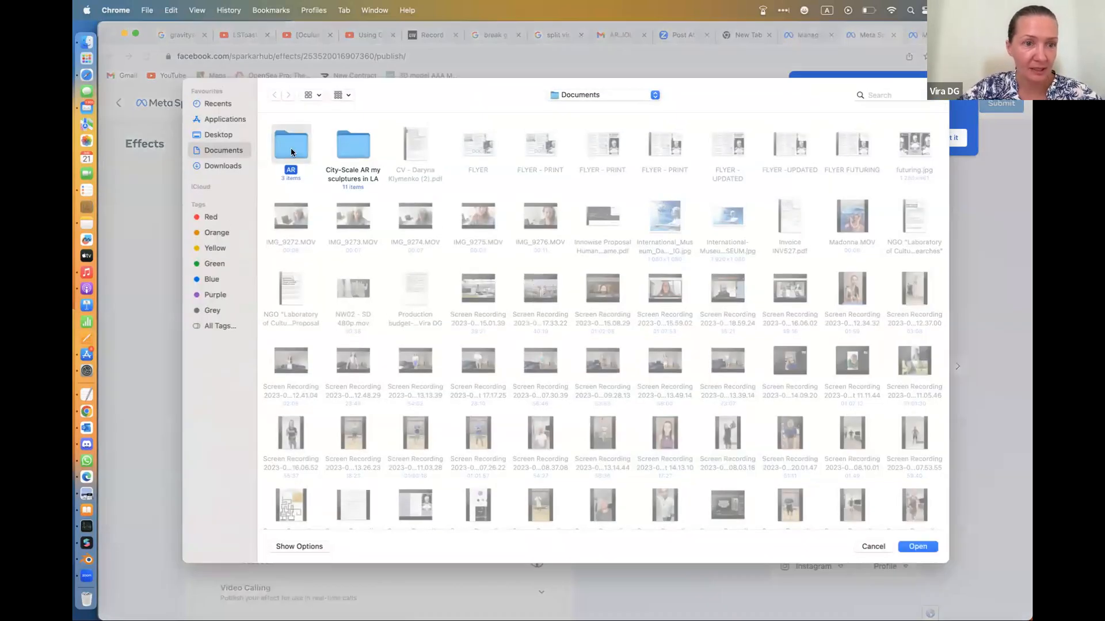
pyautogui.doubleClick(291, 153)
pyautogui.doubleClick(291, 153)
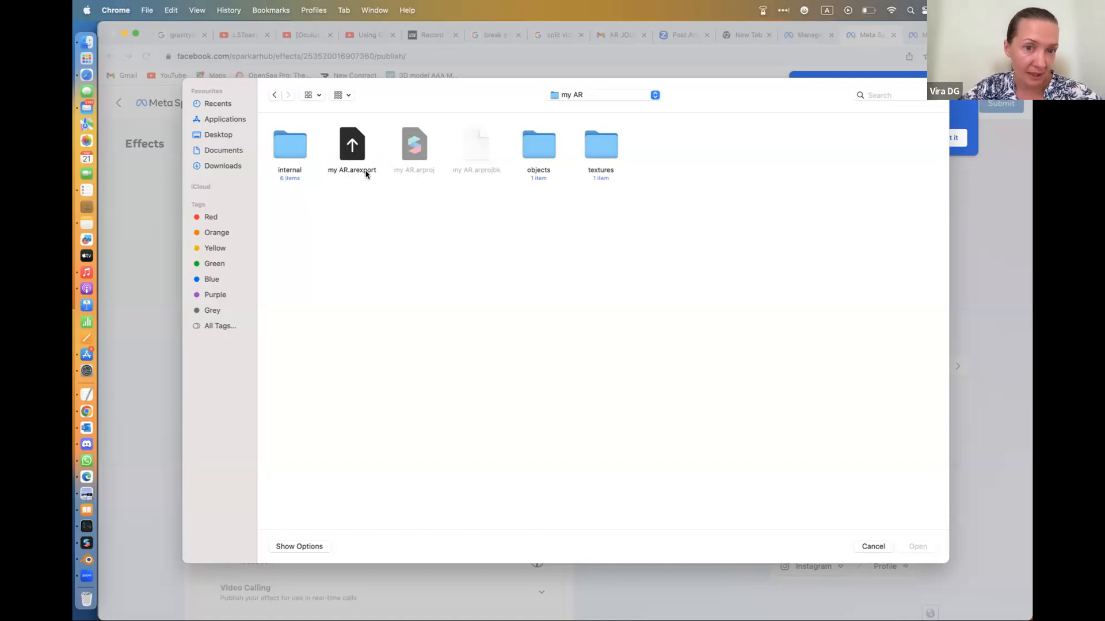
pyautogui.click(348, 150)
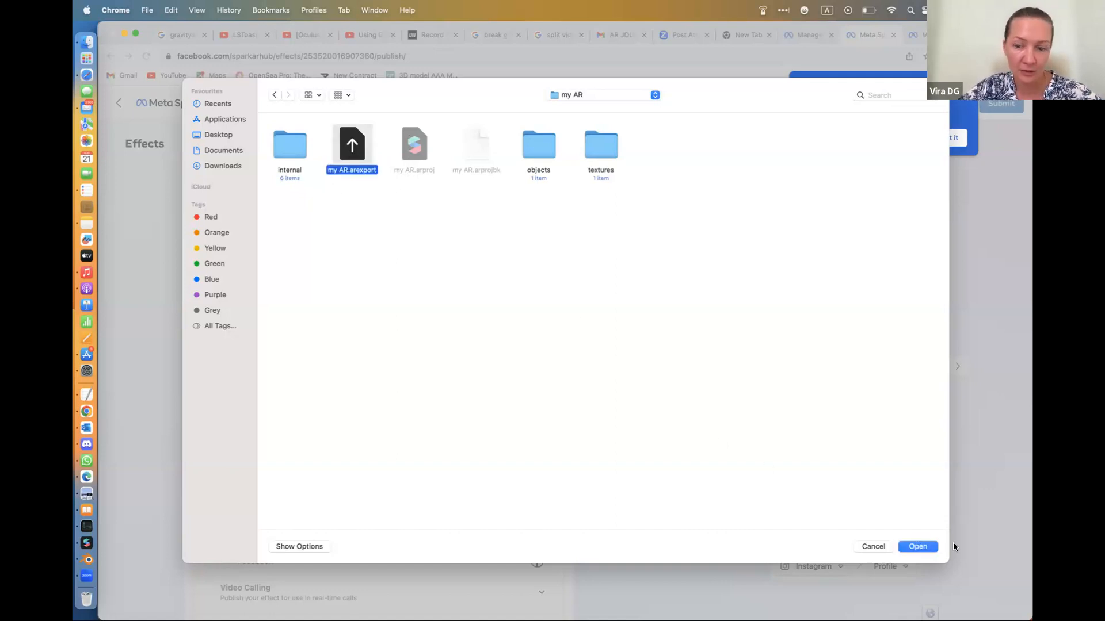
pyautogui.click(919, 546)
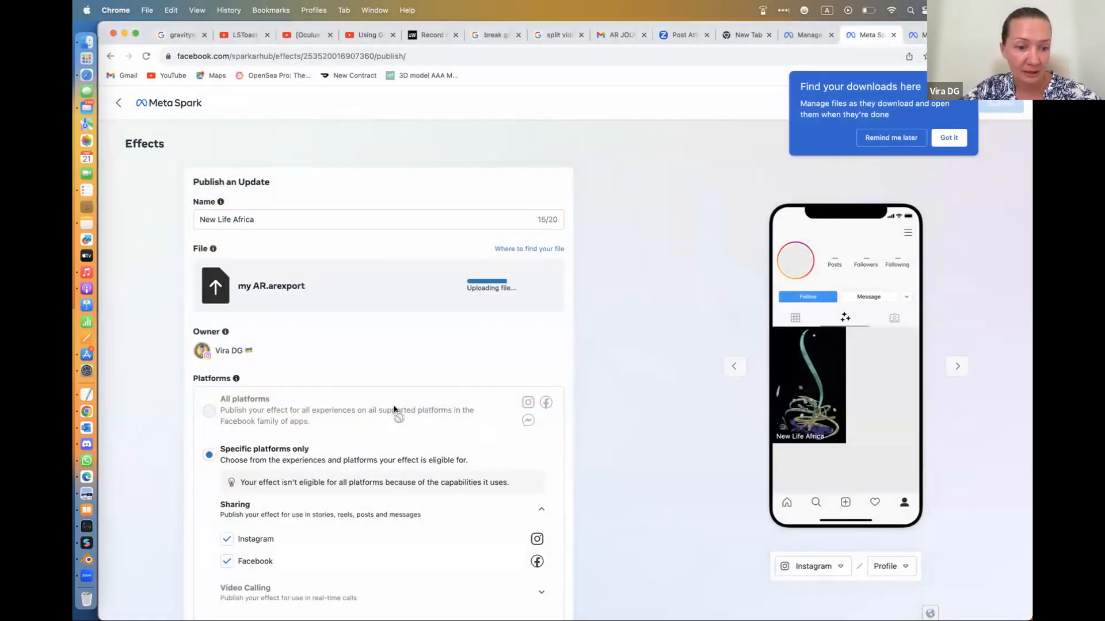
# Examine the update form's platforms, categories, keywords, demo video, icon and publication date, and leave it without submitting
pyautogui.scroll(-6, 395, 409)
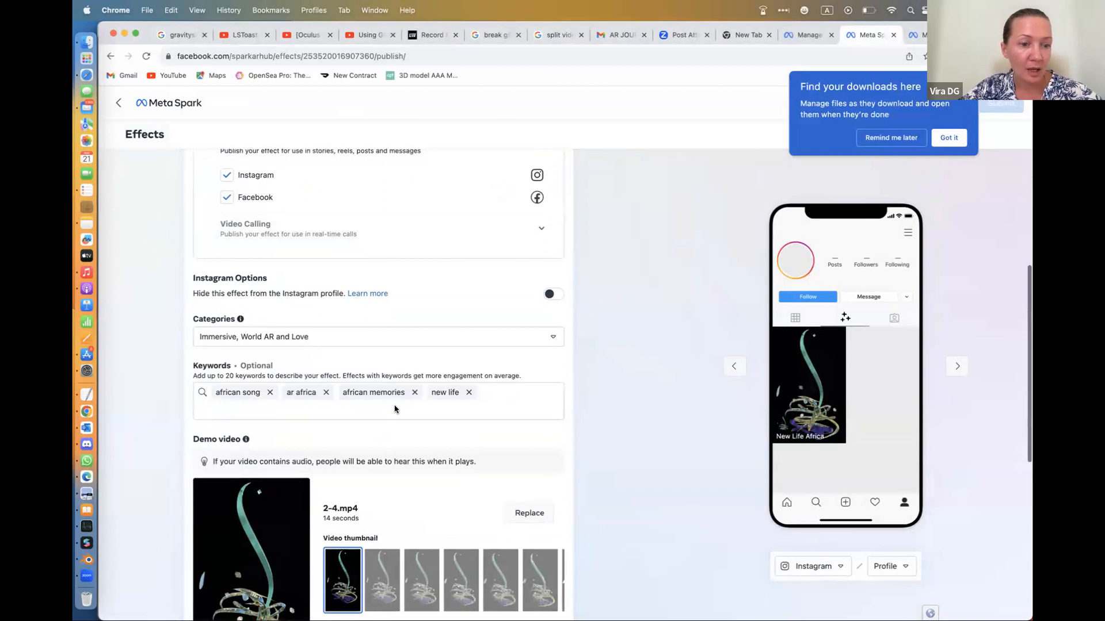
pyautogui.scroll(-1, 368, 425)
pyautogui.scroll(-5, 372, 434)
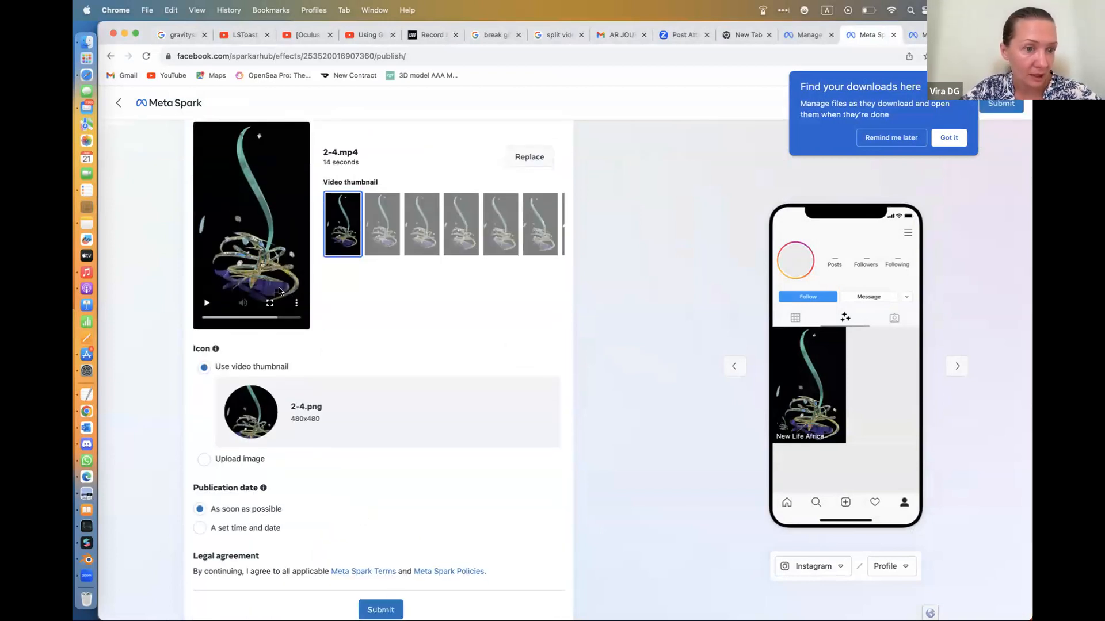
pyautogui.scroll(-1, 361, 343)
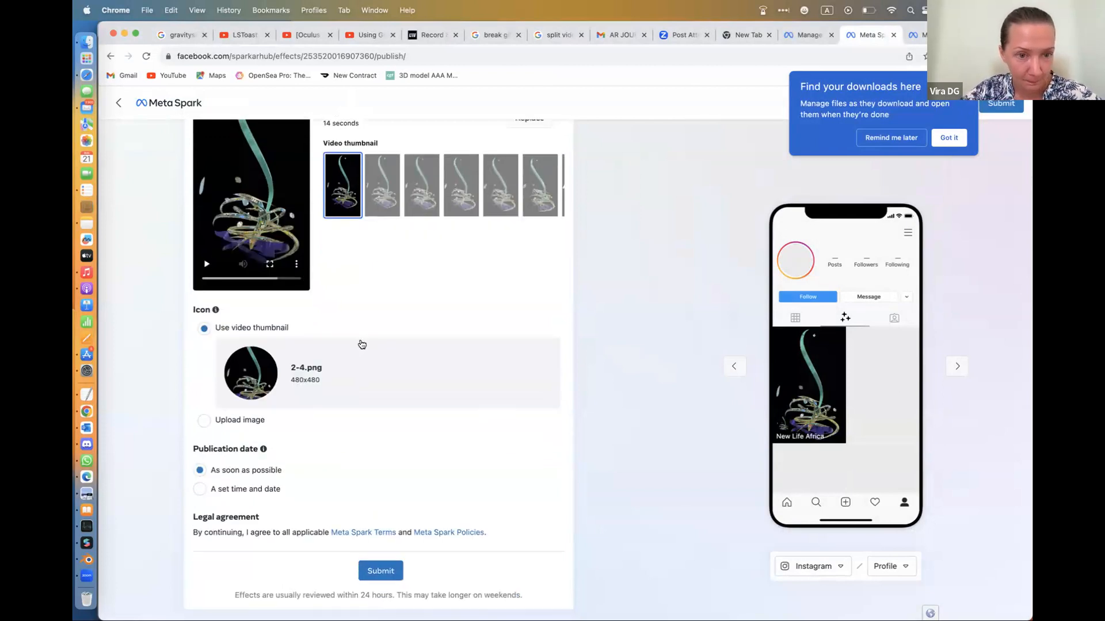
pyautogui.scroll(10, 361, 344)
pyautogui.scroll(-4, 360, 343)
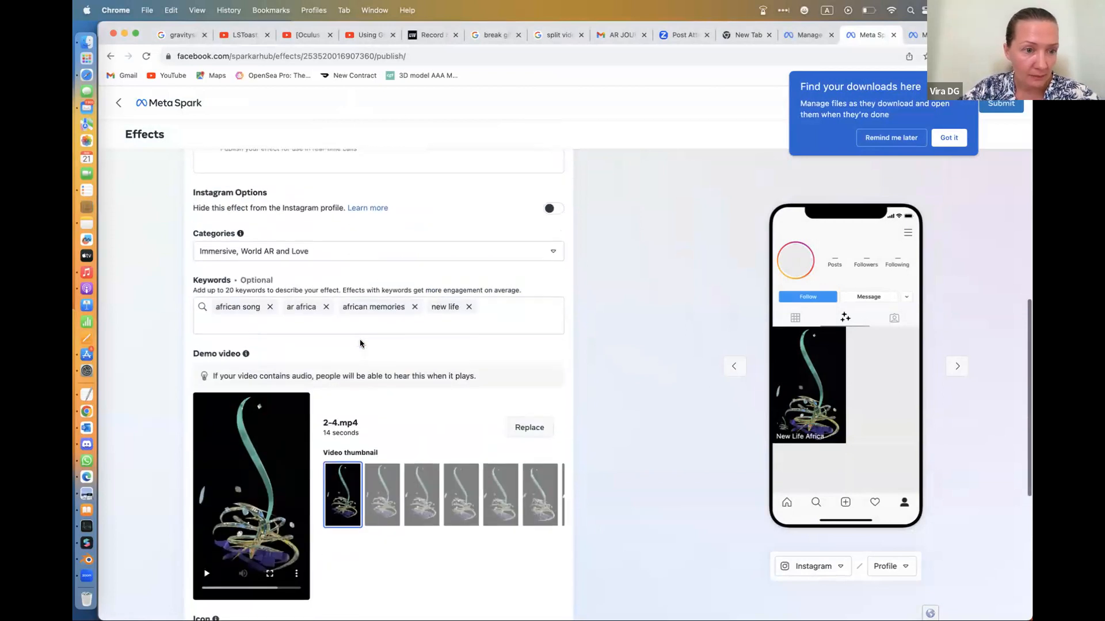
pyautogui.scroll(6, 360, 344)
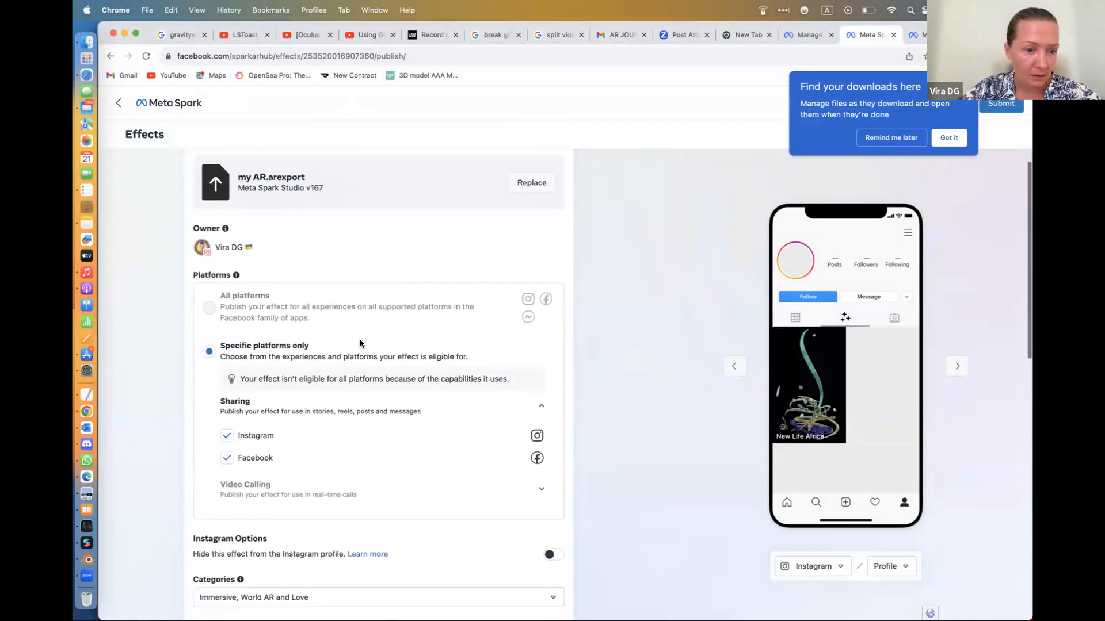
pyautogui.scroll(2, 361, 344)
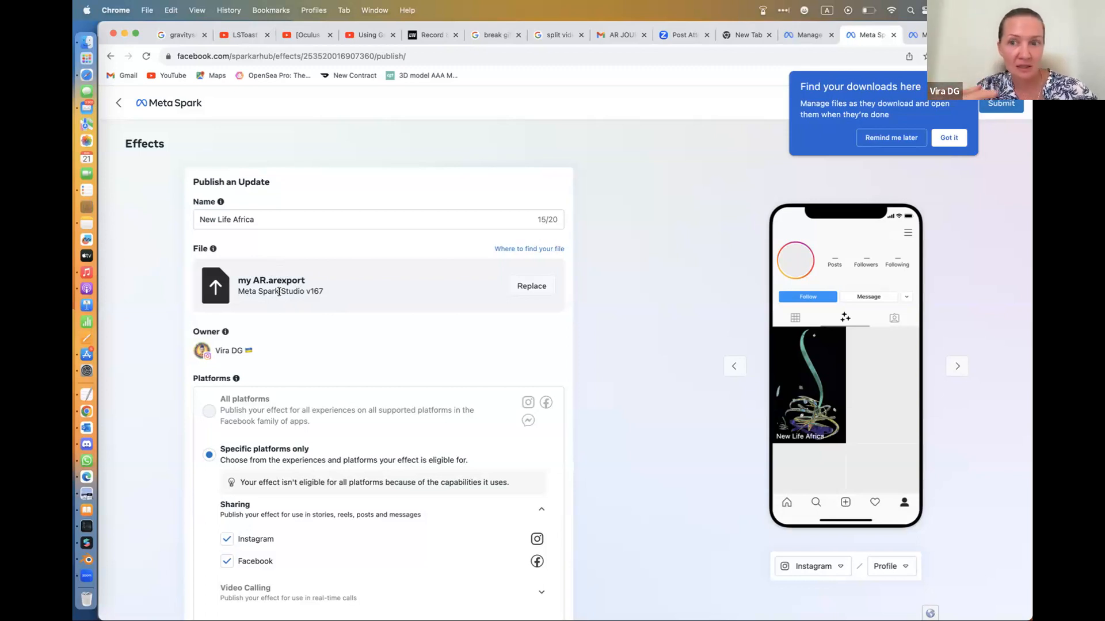
pyautogui.click(119, 103)
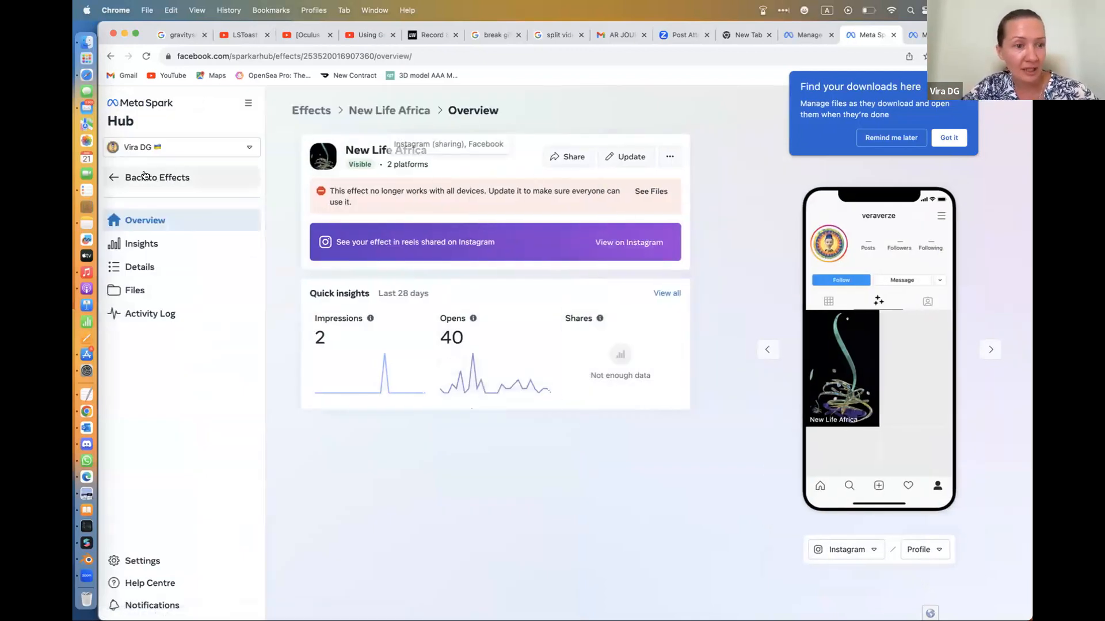
# Switch Meta Spark Hub to the AR Sculpture Park Instagram account and open its effects list
pyautogui.click(252, 149)
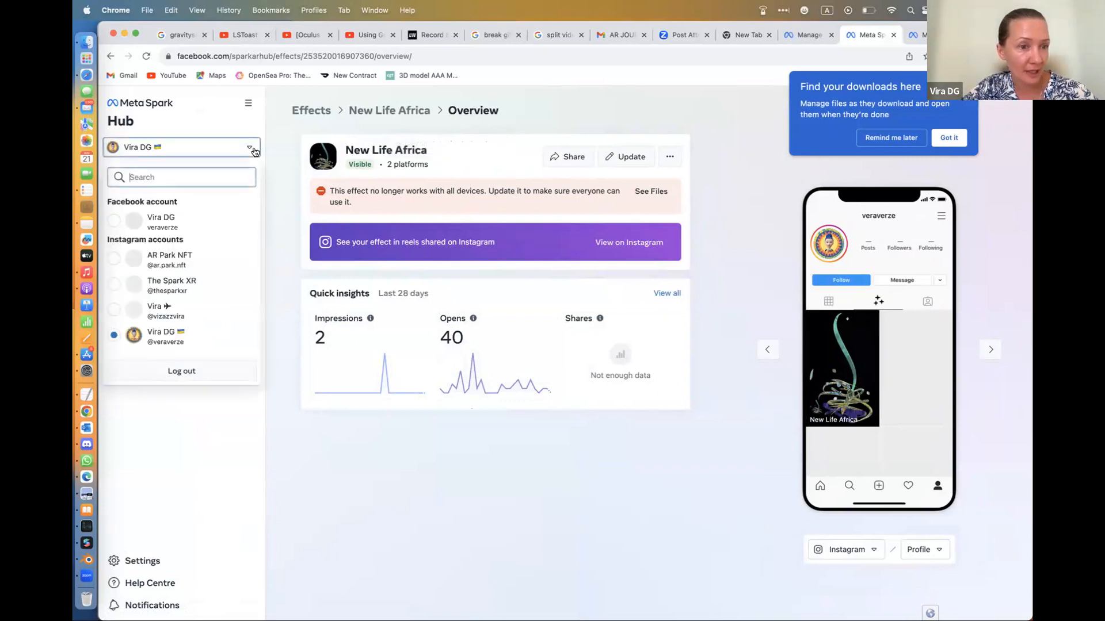
pyautogui.scroll(-2, 185, 287)
pyautogui.scroll(-5, 185, 288)
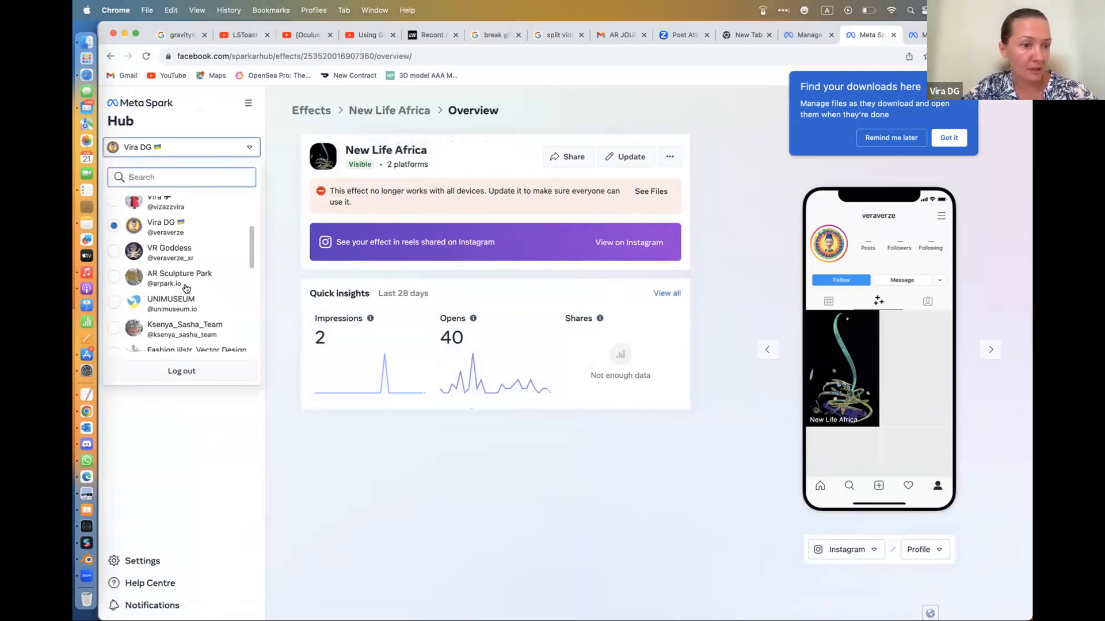
pyautogui.scroll(3, 185, 288)
pyautogui.scroll(3, 186, 288)
pyautogui.scroll(-2, 185, 284)
pyautogui.click(170, 274)
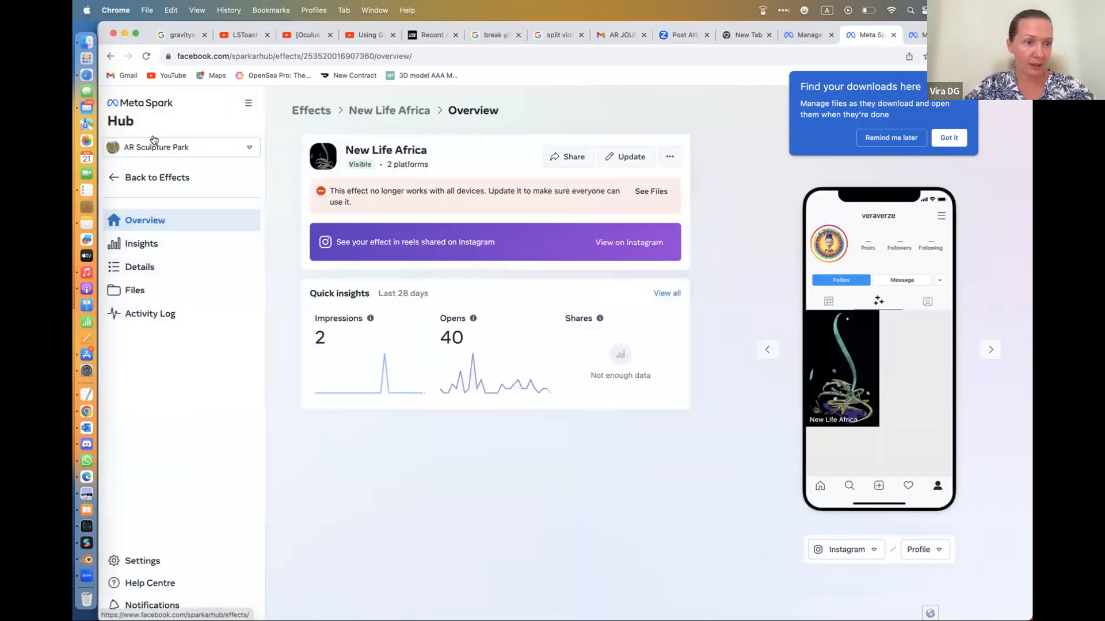
pyautogui.click(131, 178)
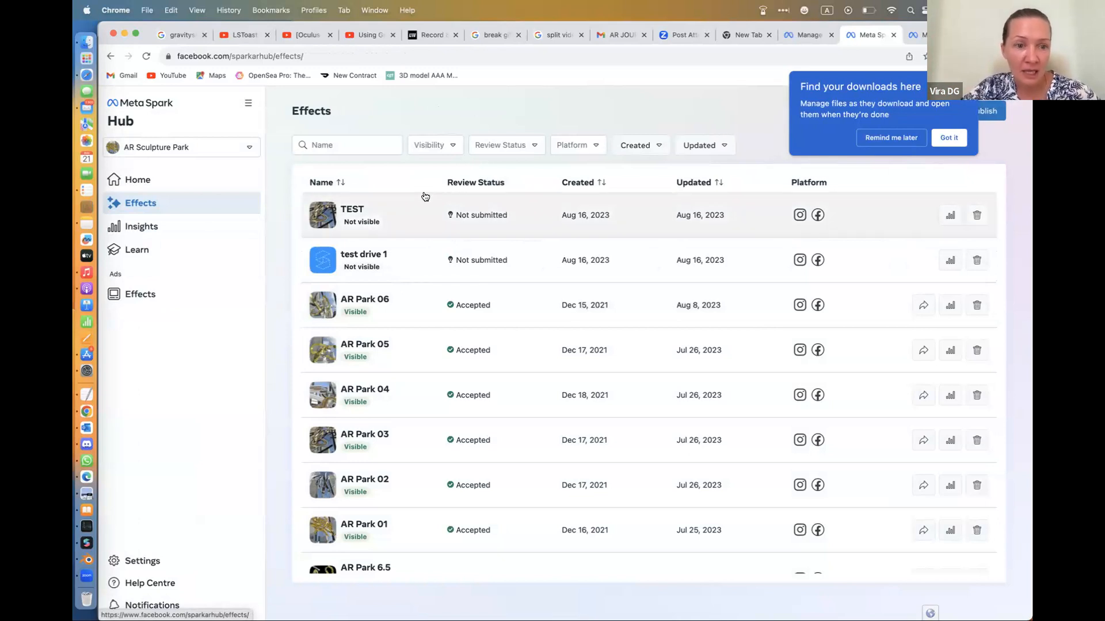
# Open the AR Park 06 effect's overview, view its additional actions, and dismiss the browser's downloads notice
pyautogui.click(331, 313)
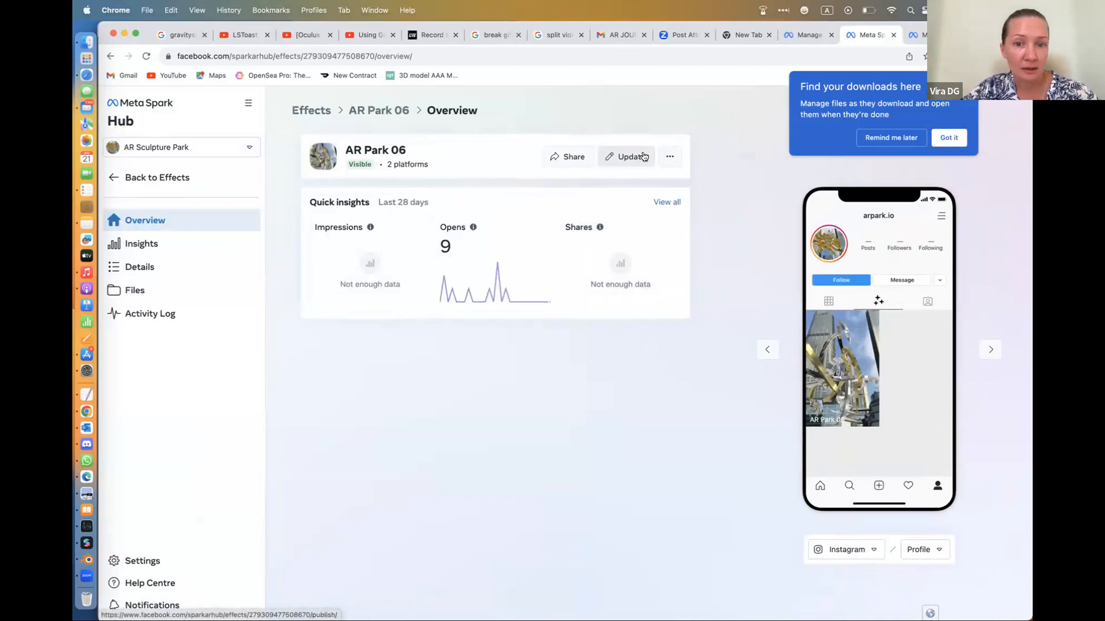
pyautogui.click(671, 160)
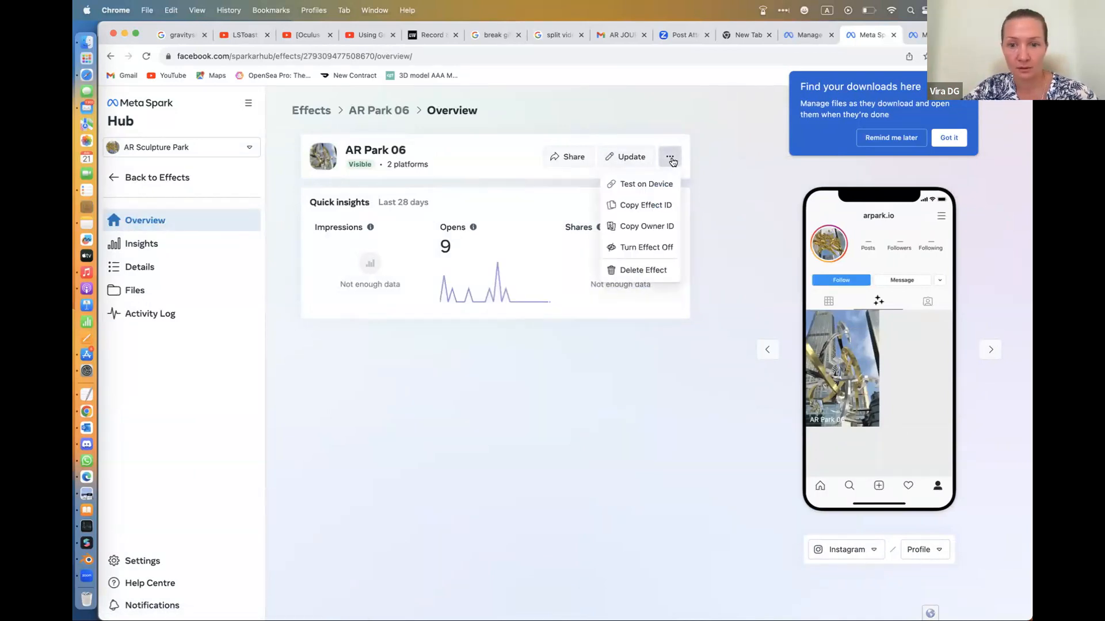
pyautogui.click(694, 193)
pyautogui.click(948, 144)
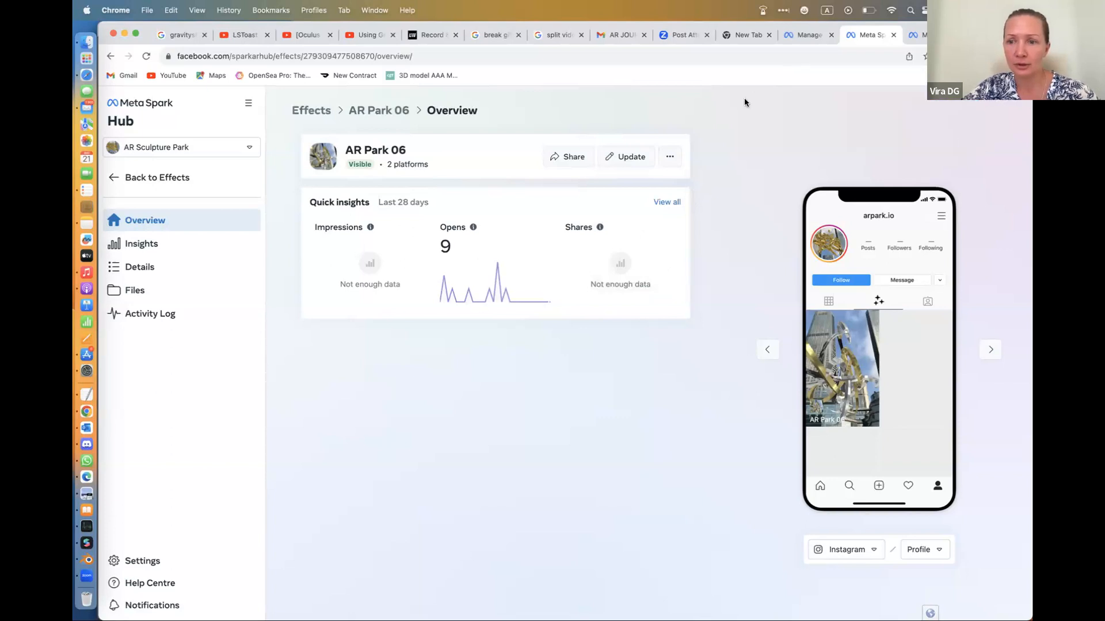
# Open the AR Park 06 effect's update form and look up the help article on where to find the effect file
pyautogui.click(627, 168)
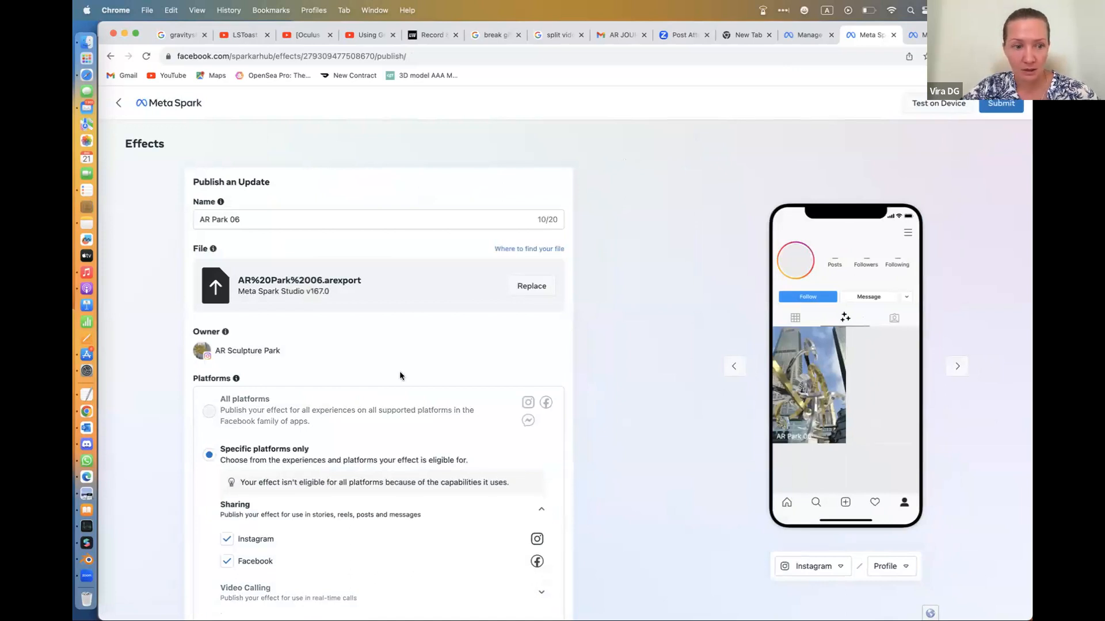
pyautogui.scroll(-5, 399, 375)
pyautogui.scroll(4, 400, 375)
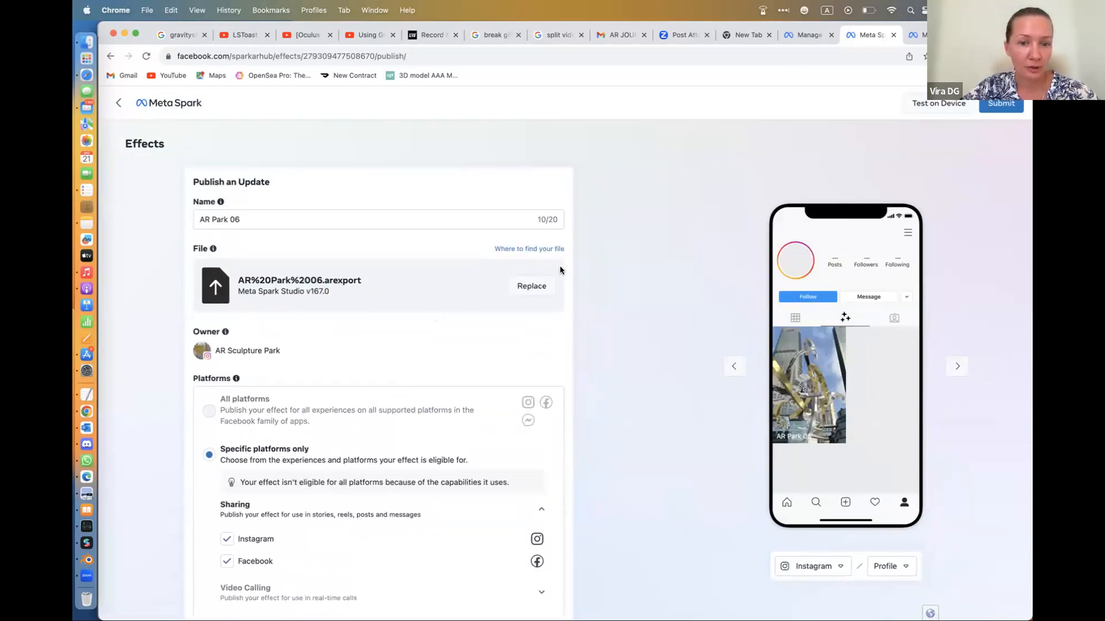
pyautogui.click(540, 254)
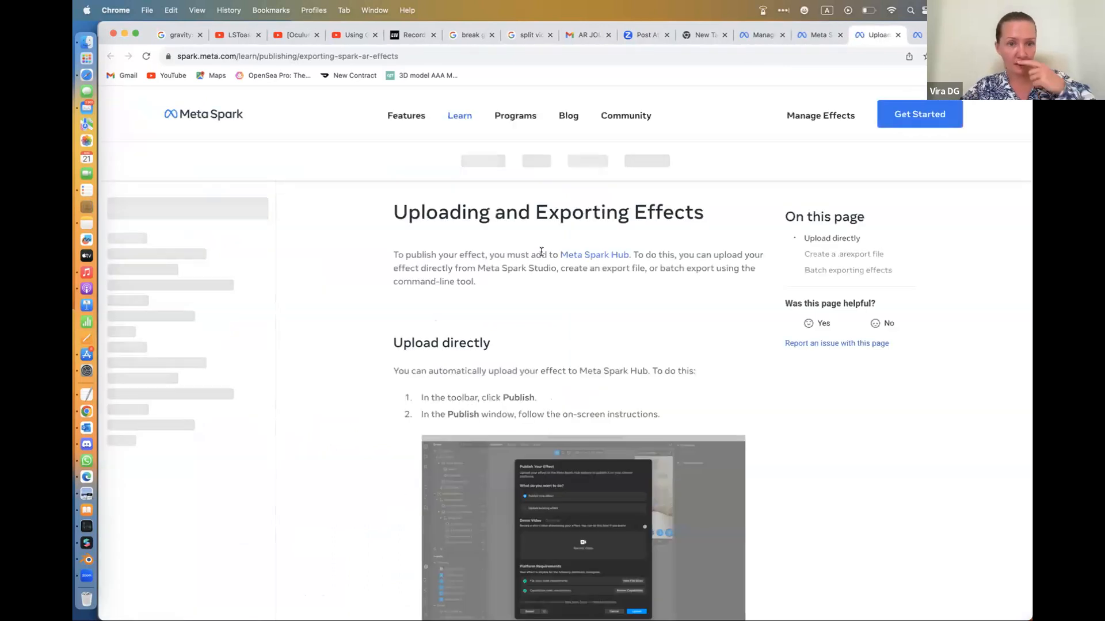
# Skim the Uploading and Exporting Effects help article and return to the AR Park 06 update form
pyautogui.scroll(-5, 509, 437)
pyautogui.scroll(5, 509, 436)
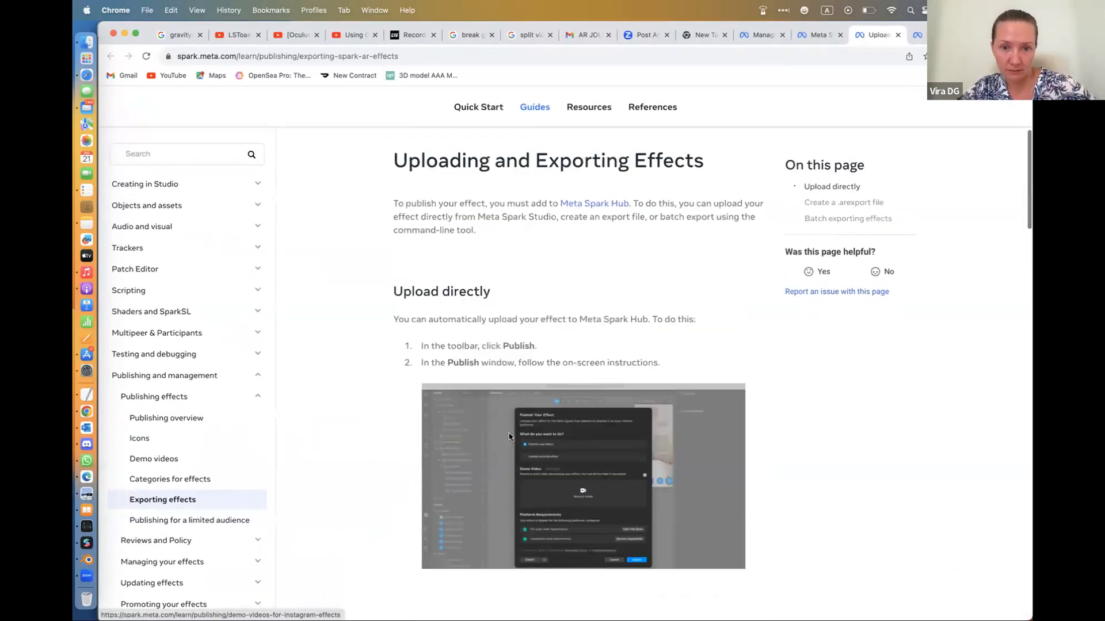
pyautogui.click(817, 35)
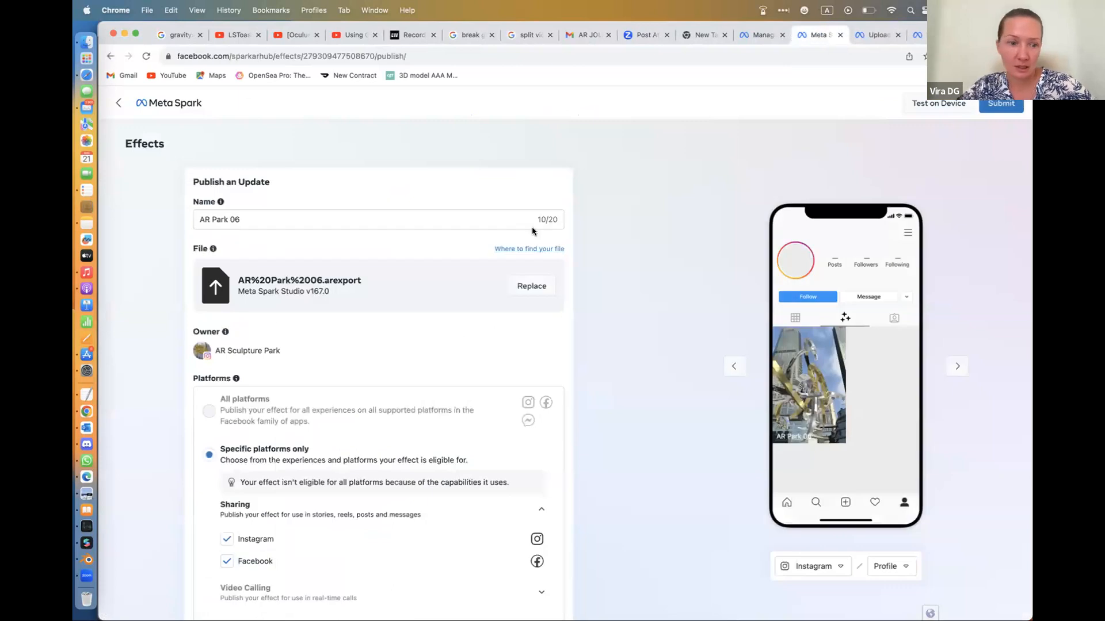
# Review the AR Park 06 update form down to its demo video, icon and publication date, and leave it without submitting
pyautogui.scroll(-4, 481, 380)
pyautogui.scroll(-10, 479, 380)
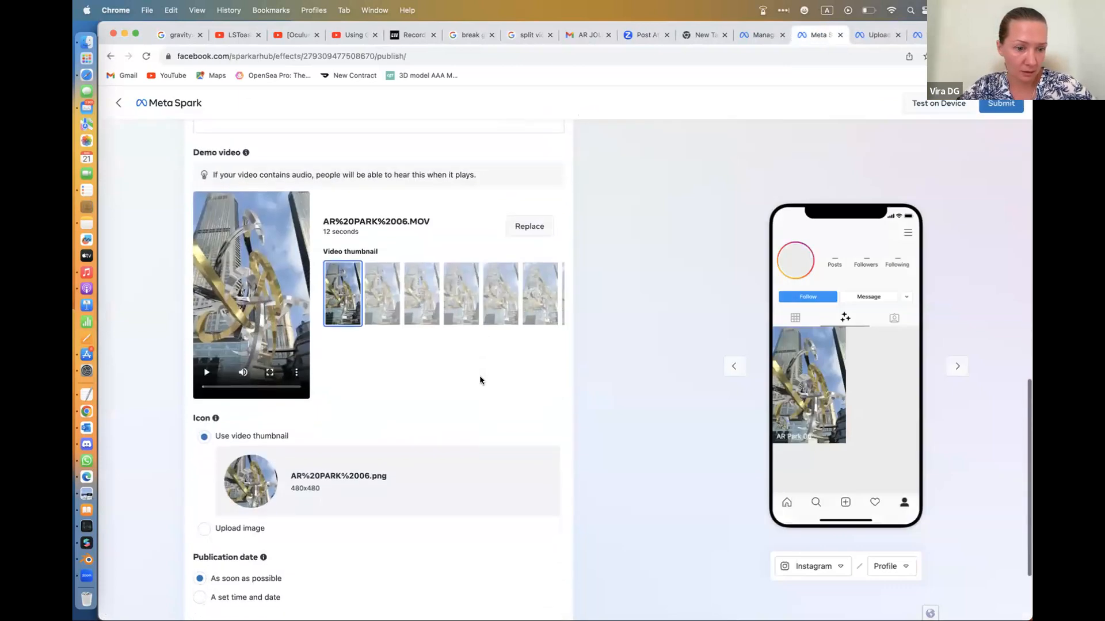
pyautogui.scroll(14, 481, 380)
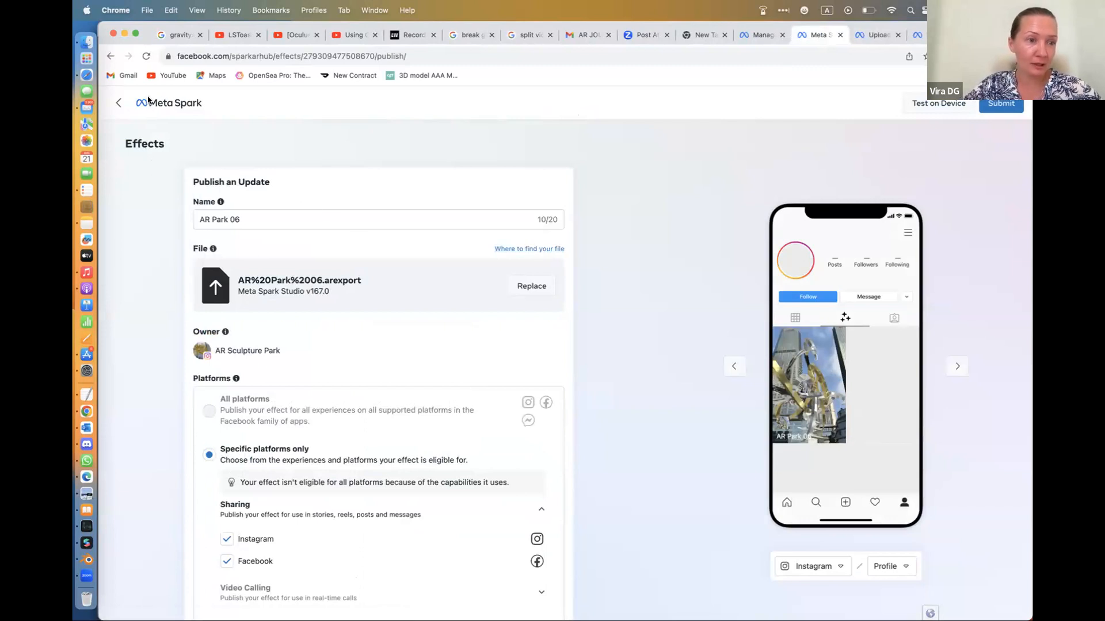
pyautogui.click(118, 102)
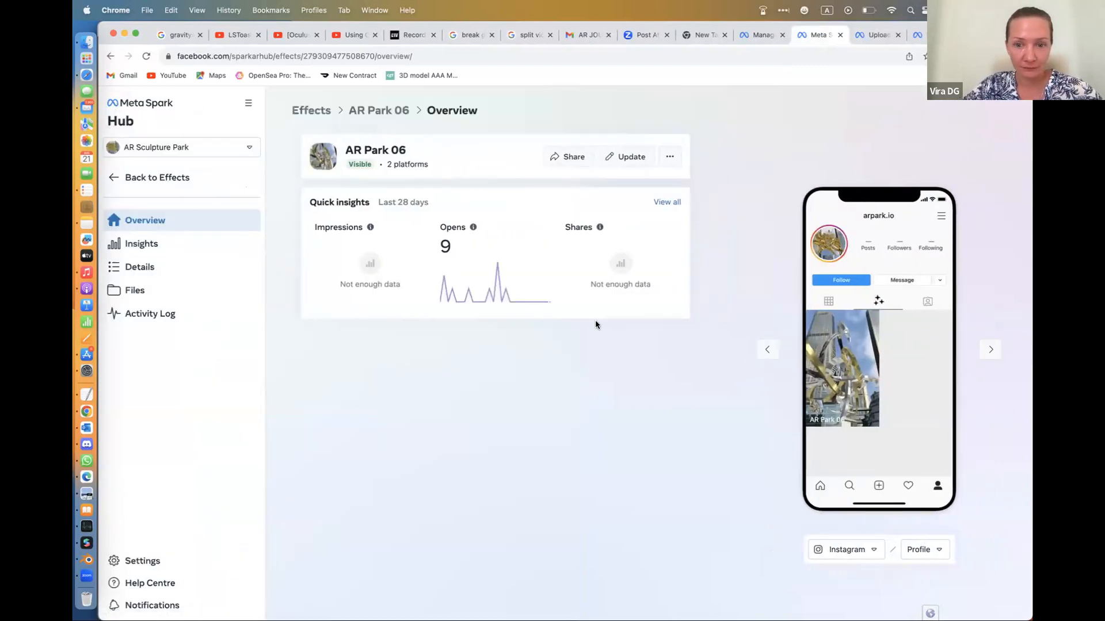
# View the full insights of AR Park 06, then its details and its active and older files
pyautogui.click(669, 202)
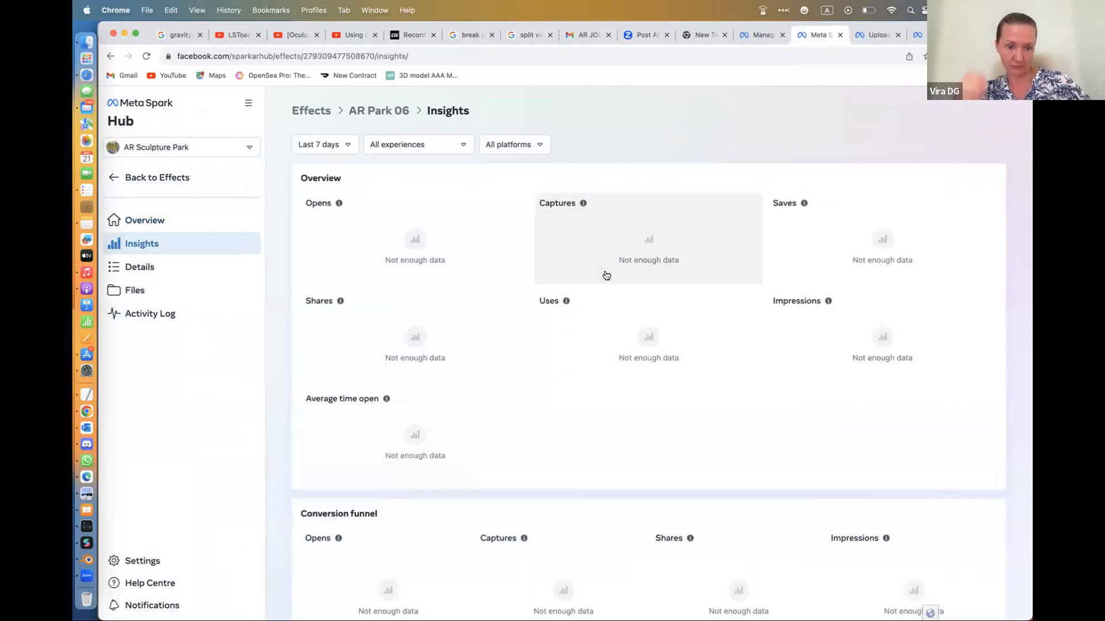
pyautogui.scroll(-10, 606, 275)
pyautogui.scroll(10, 606, 275)
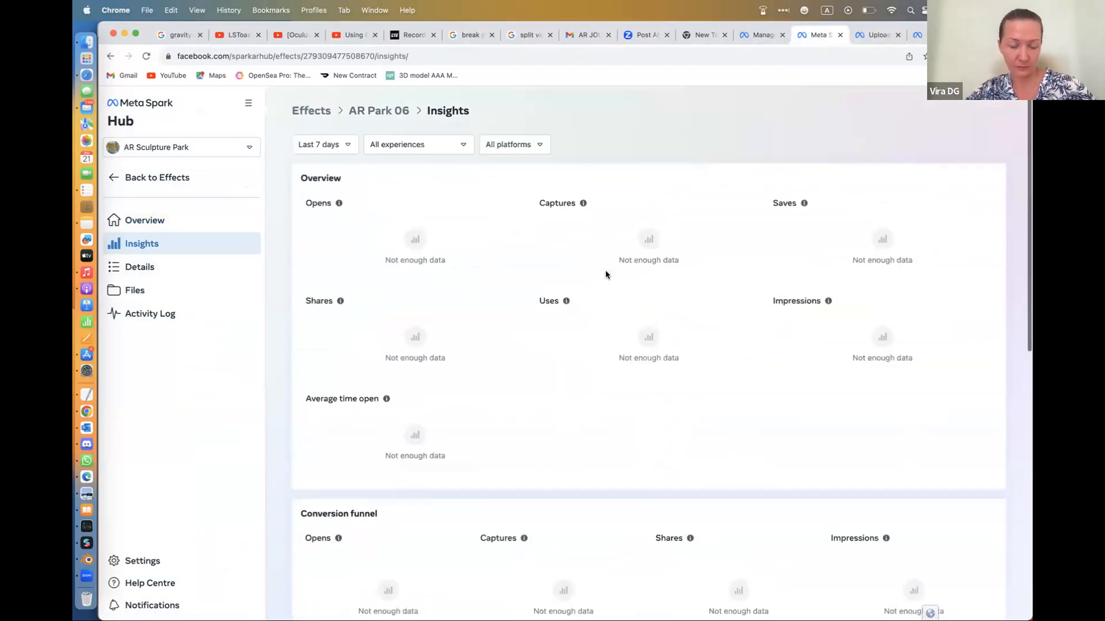
pyautogui.click(147, 267)
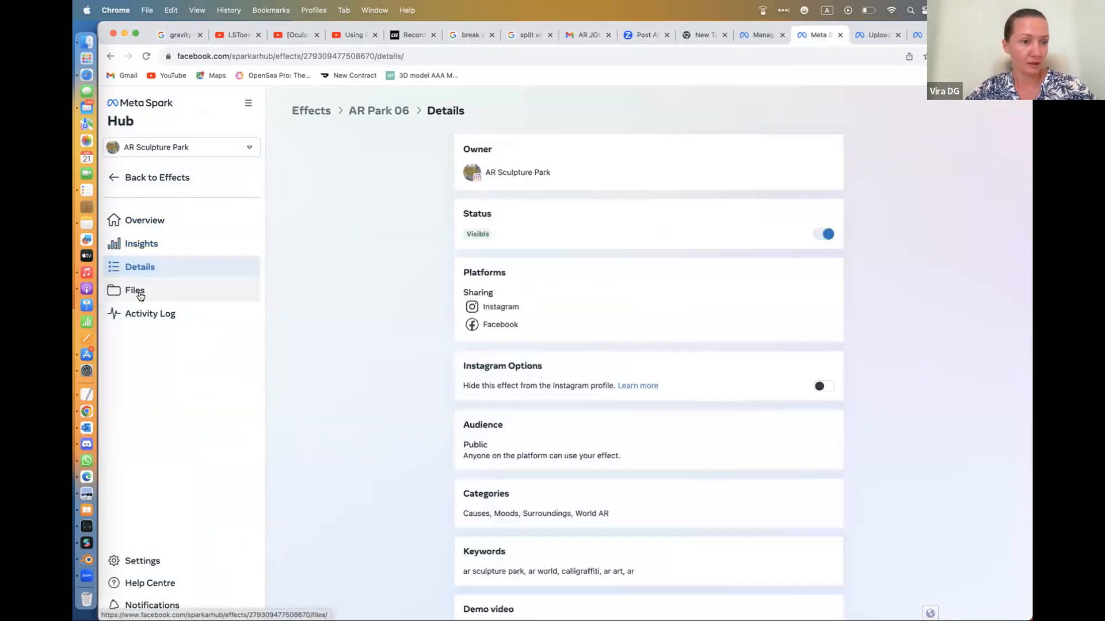
pyautogui.click(140, 296)
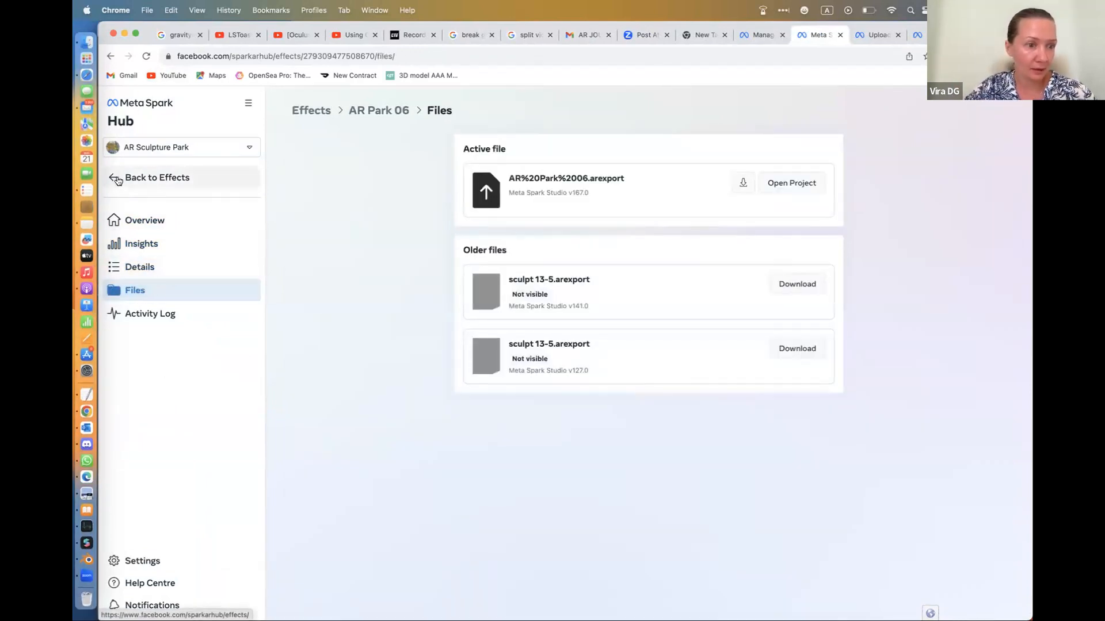
# Reopen AR Park 06 from the effects list and go through its insights, details and files again
pyautogui.click(117, 178)
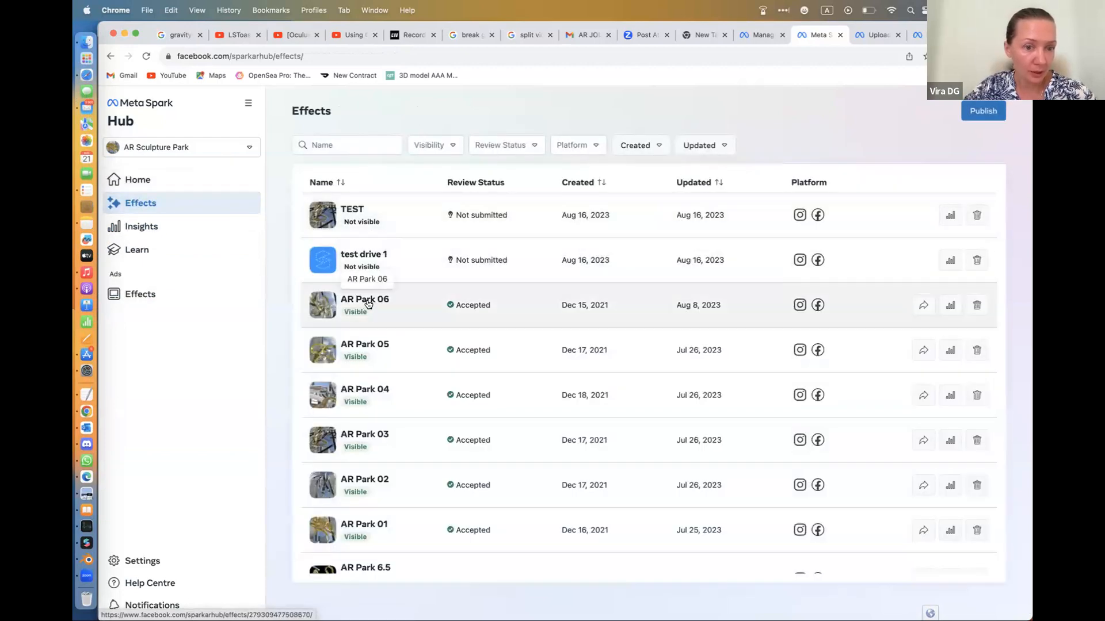
pyautogui.click(367, 302)
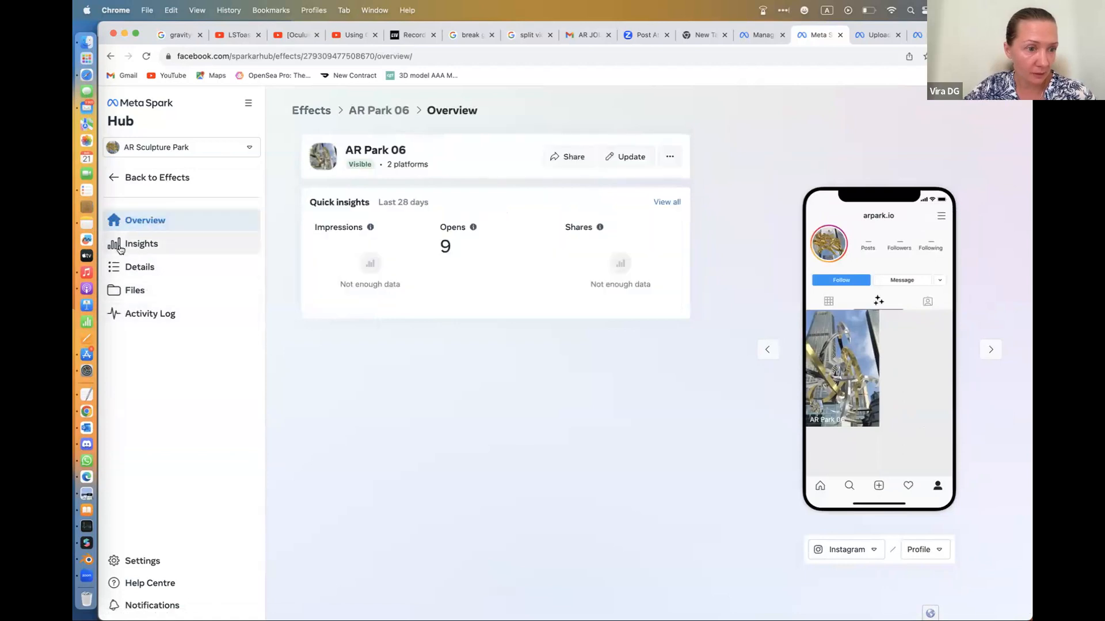
pyautogui.click(141, 248)
pyautogui.click(145, 271)
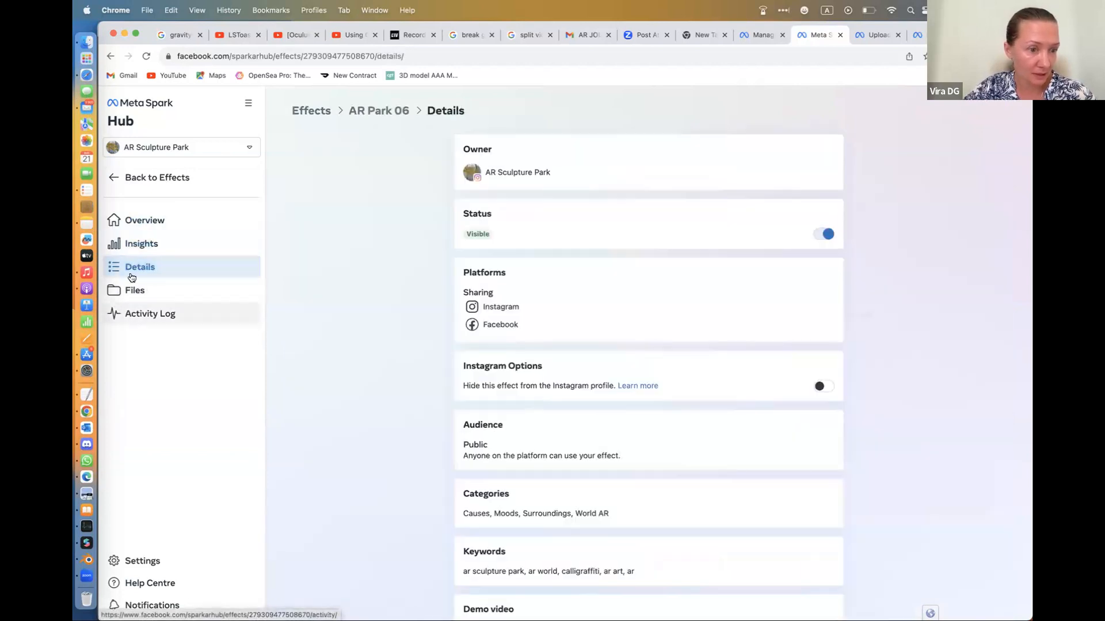
pyautogui.click(137, 297)
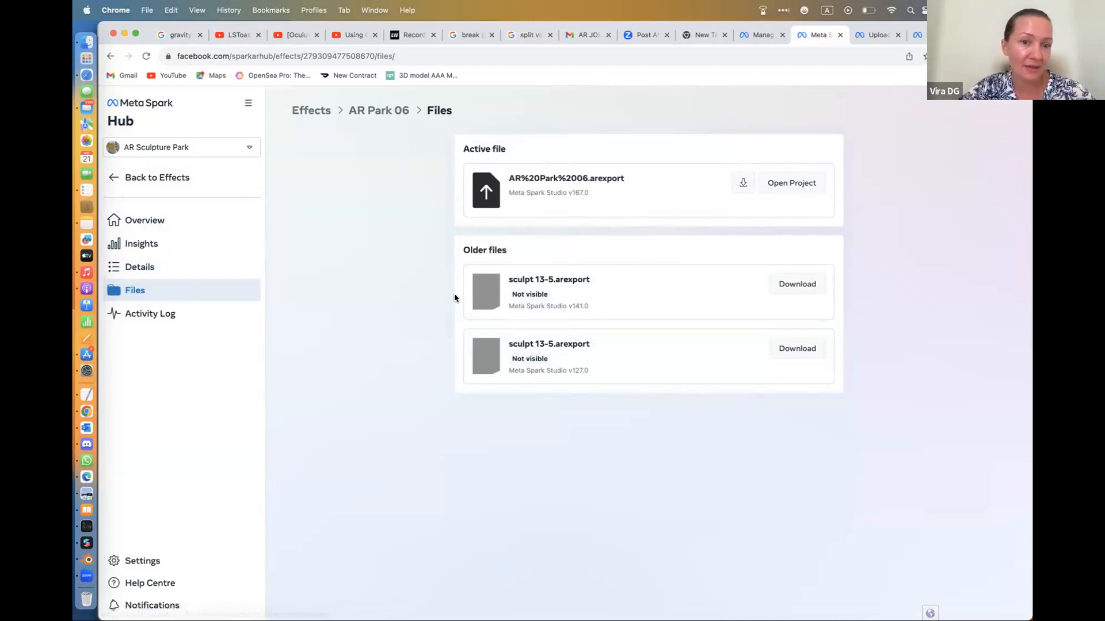
# Open the Hub's home dashboard, visit the learning center, and return to the dashboard
pyautogui.click(118, 180)
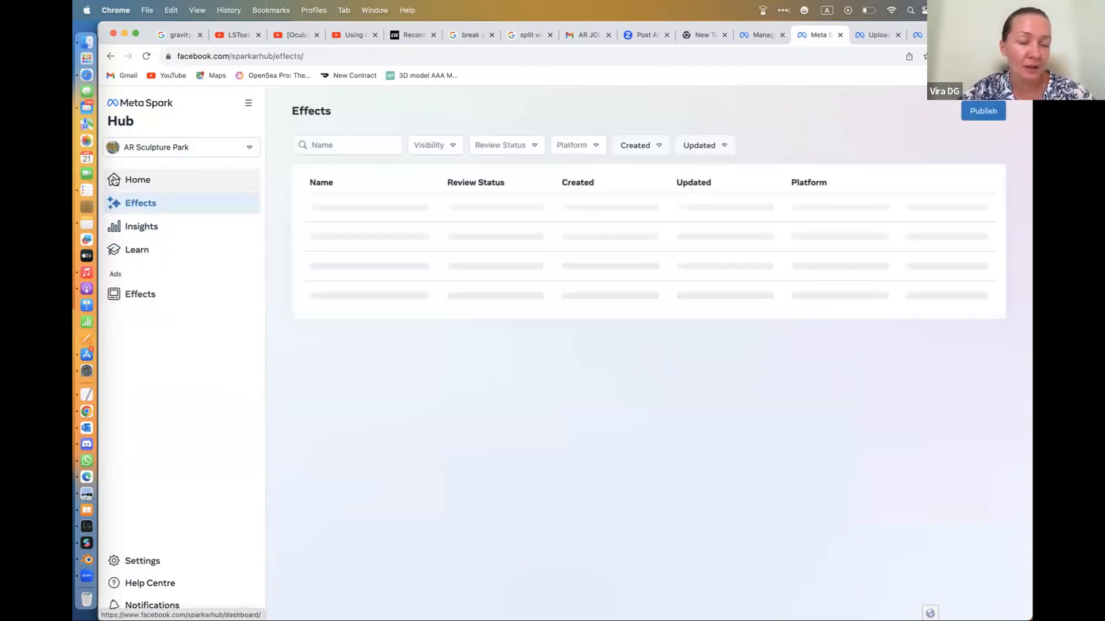
pyautogui.click(134, 181)
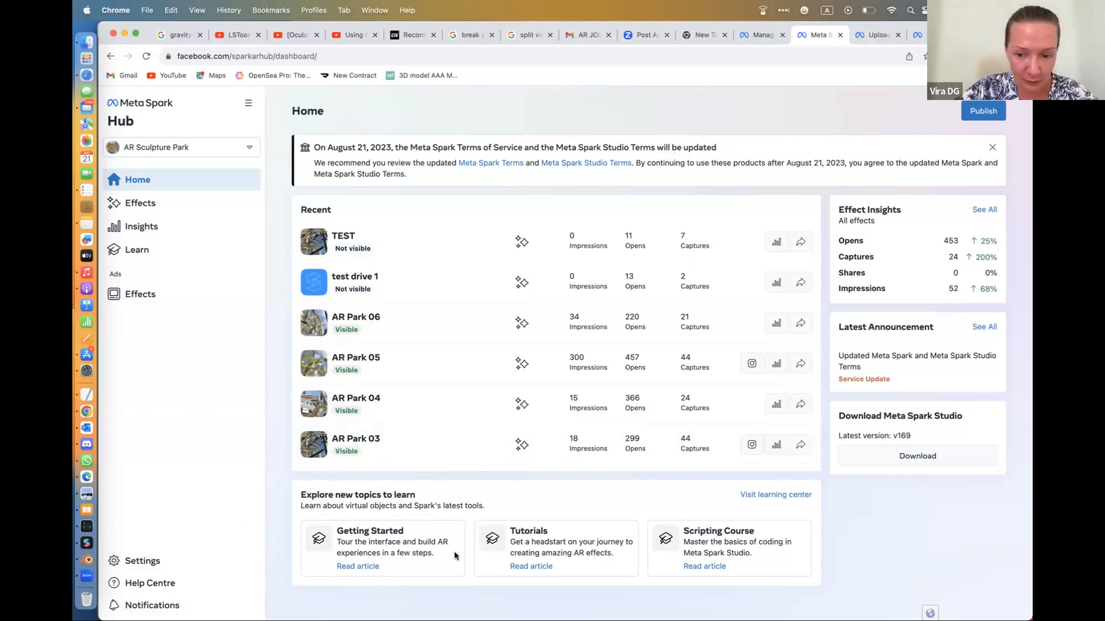
pyautogui.click(785, 495)
pyautogui.click(880, 34)
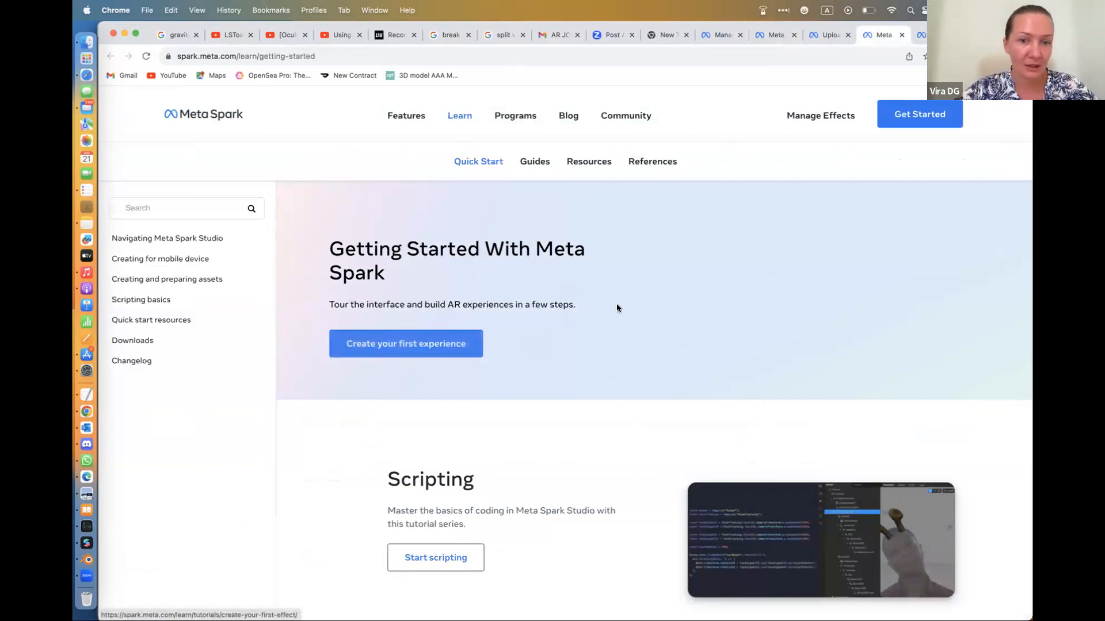
pyautogui.click(826, 34)
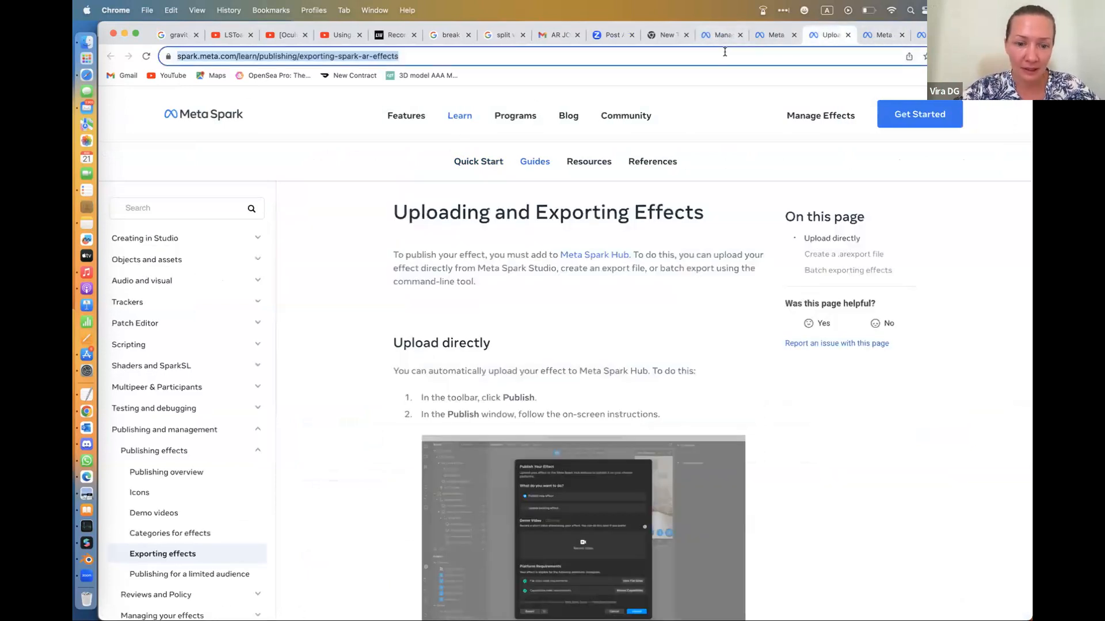
pyautogui.click(722, 35)
pyautogui.click(771, 36)
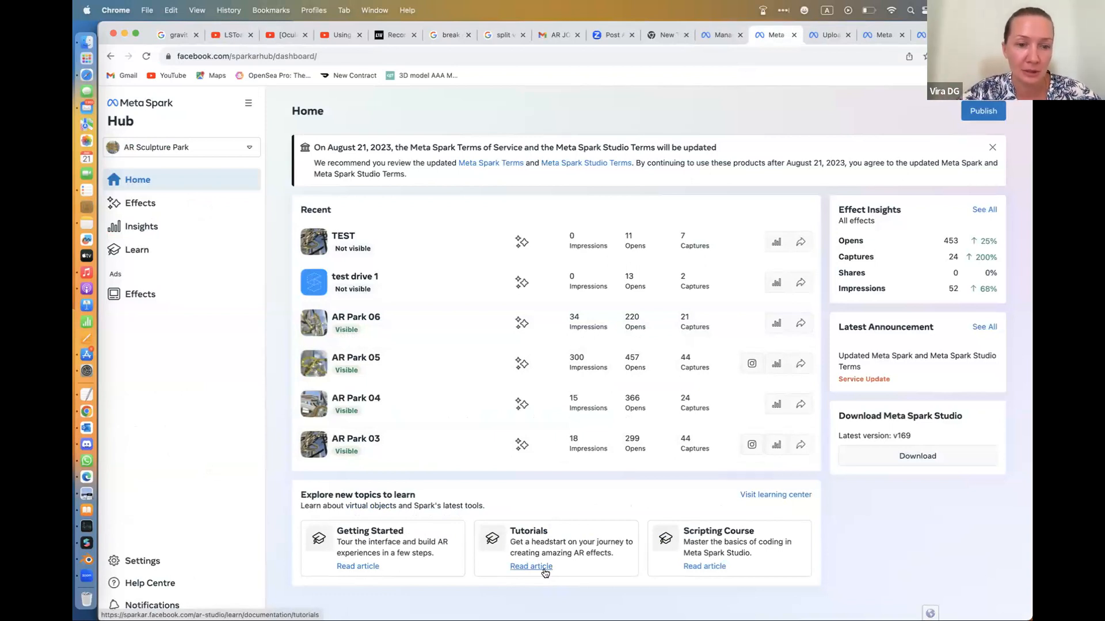
# Switch to Meta Spark Studio, close the upload dialog, and view the publishing dialog's Export option before cancelling it
pyautogui.moveTo(74, 620)
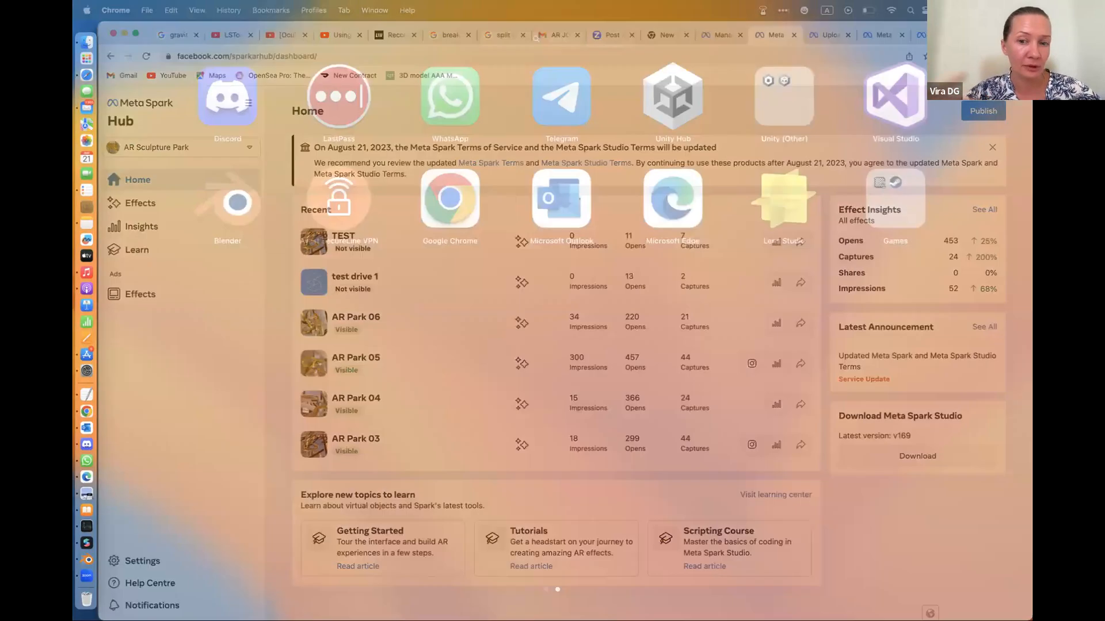
pyautogui.click(95, 541)
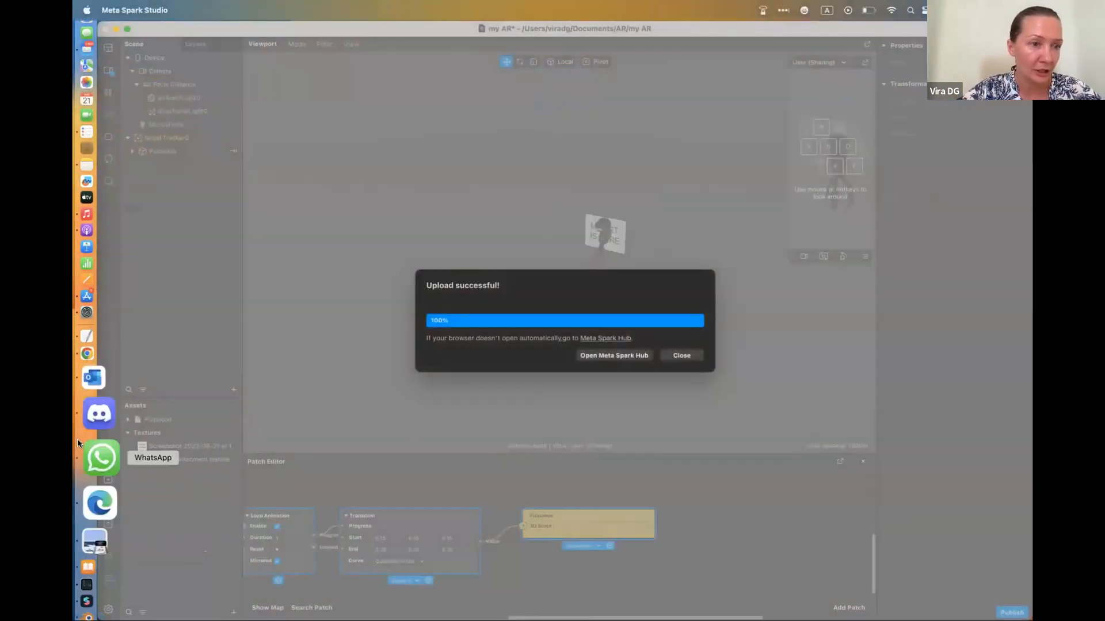
pyautogui.click(680, 355)
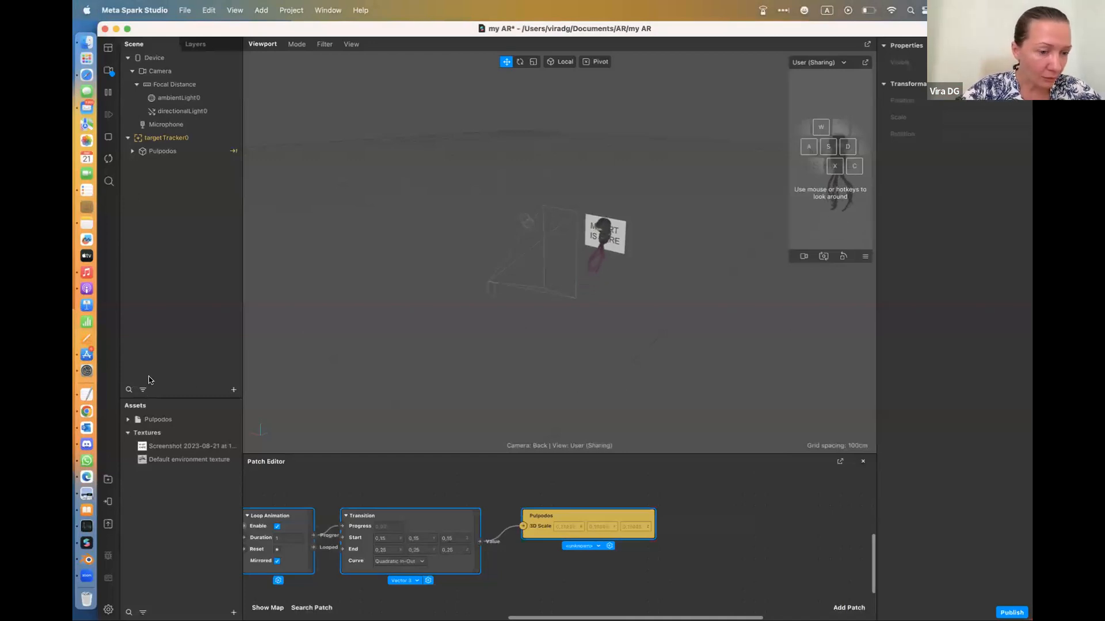
pyautogui.click(109, 525)
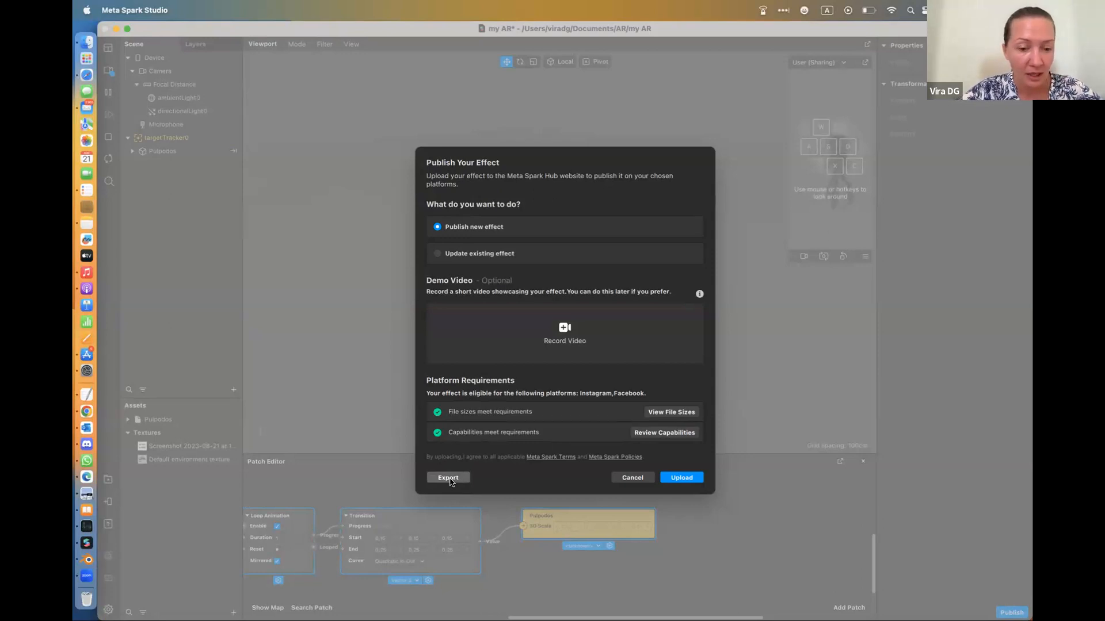
pyautogui.click(643, 479)
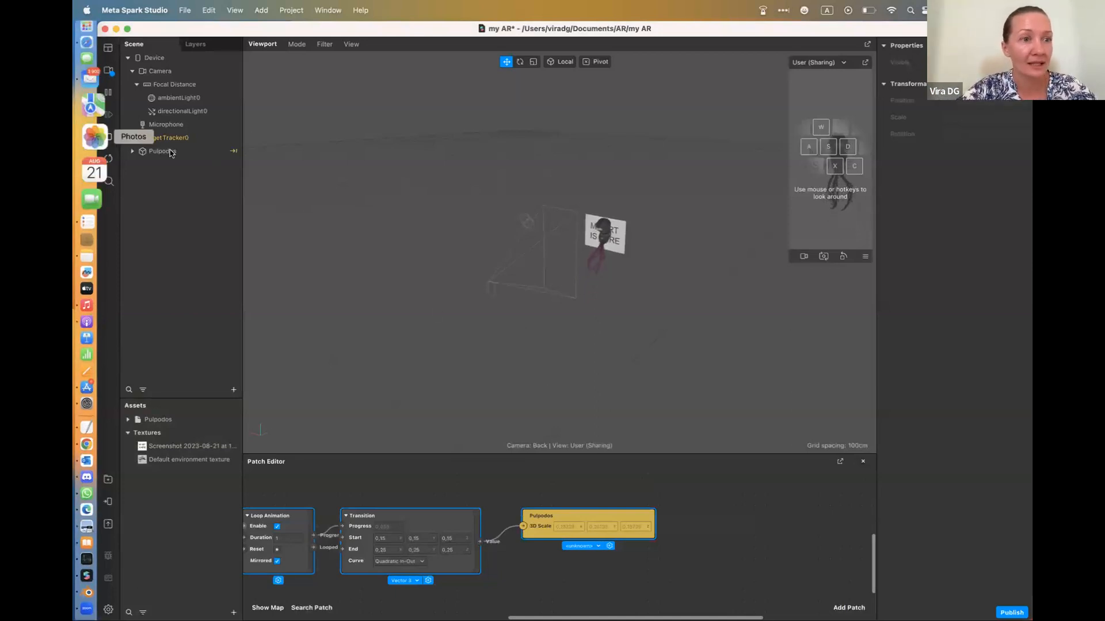
# Locate the my AR.arexport file in the my AR project folder through the Open dialog
pyautogui.click(185, 10)
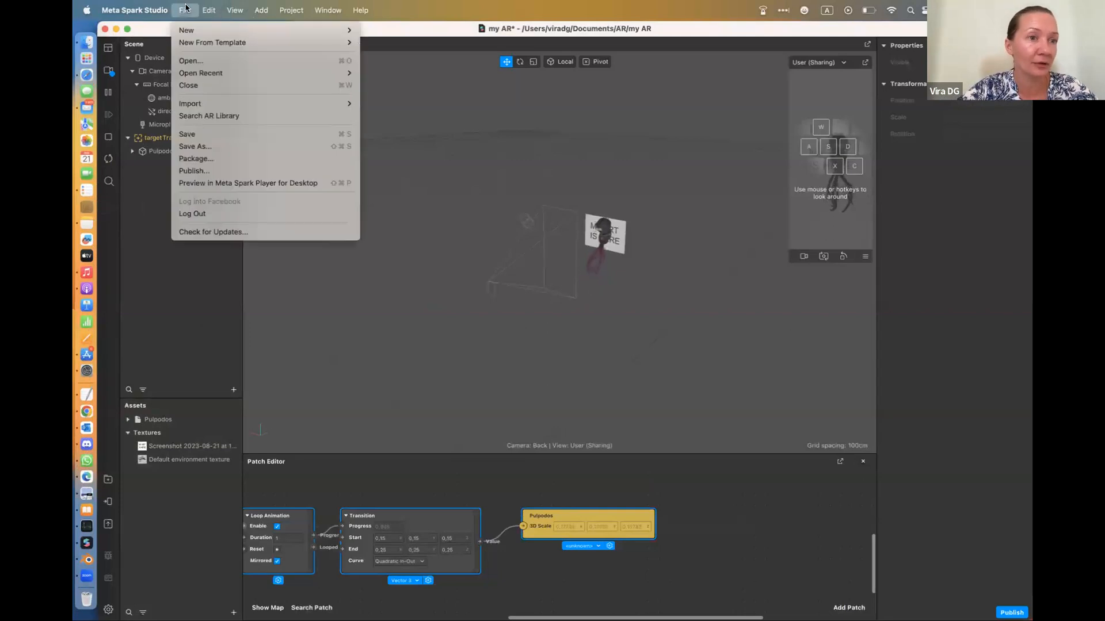
pyautogui.click(208, 60)
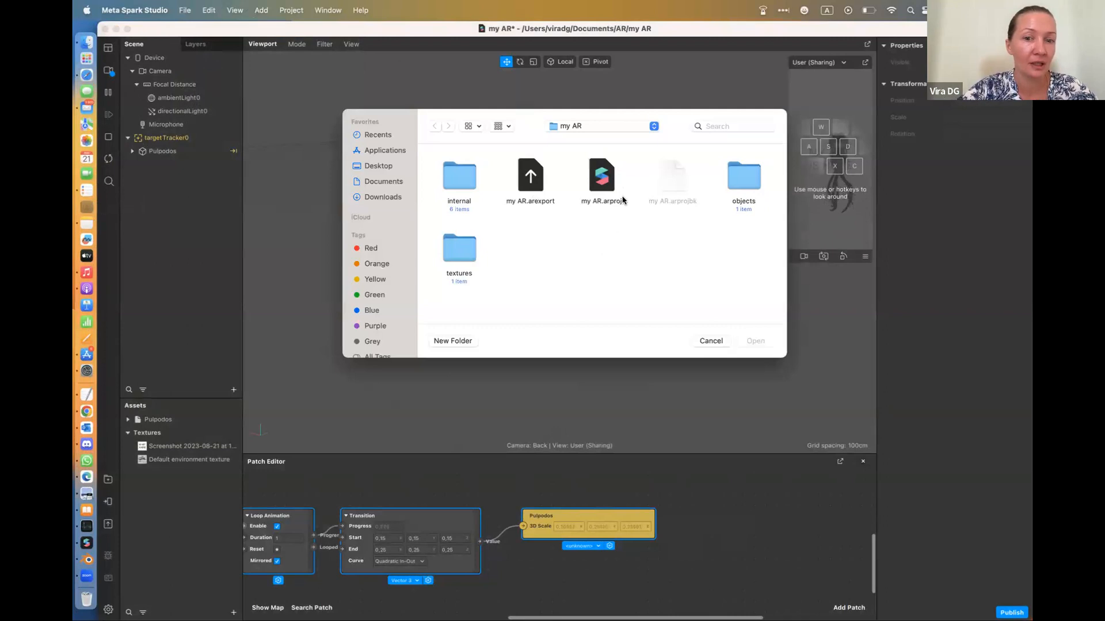
pyautogui.click(535, 182)
pyautogui.click(756, 341)
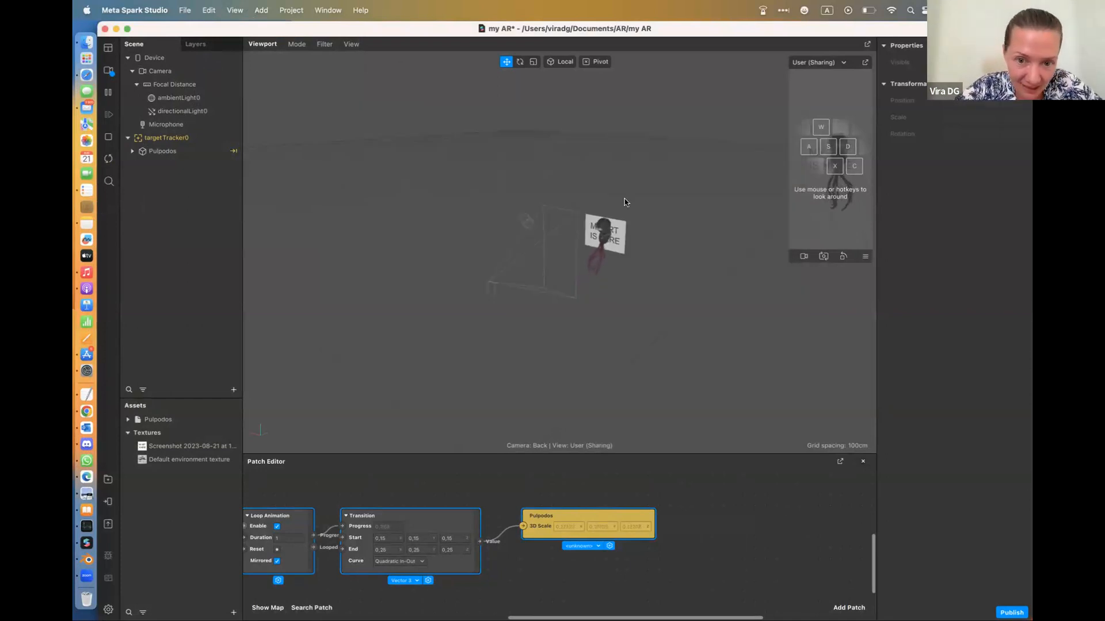
# Close the my AR project and discard its unsaved changes
pyautogui.click(607, 237)
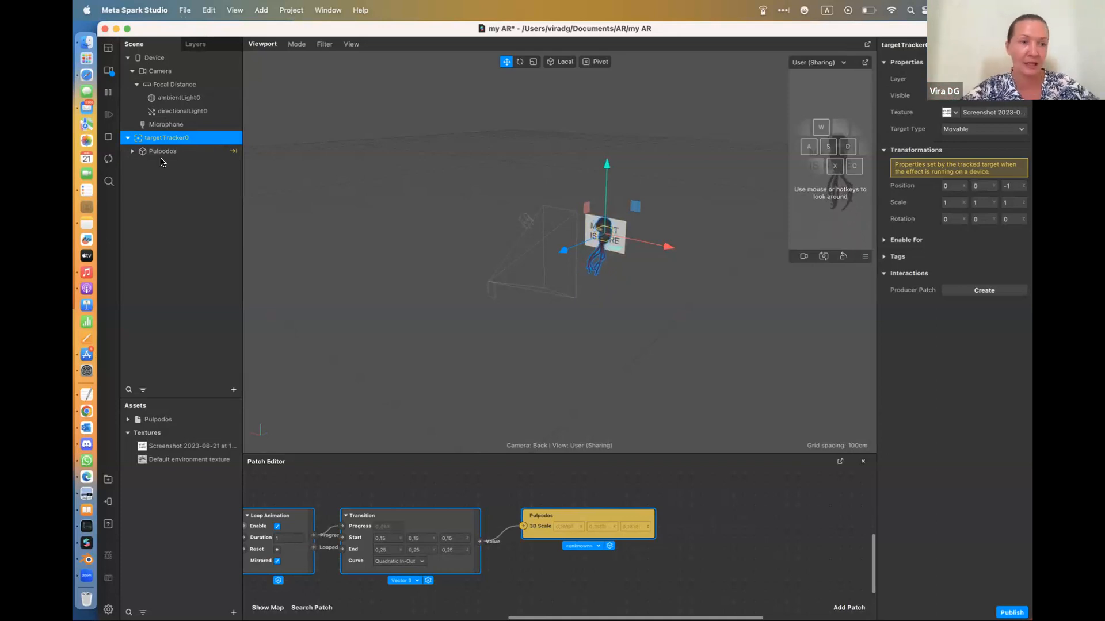
pyautogui.click(156, 11)
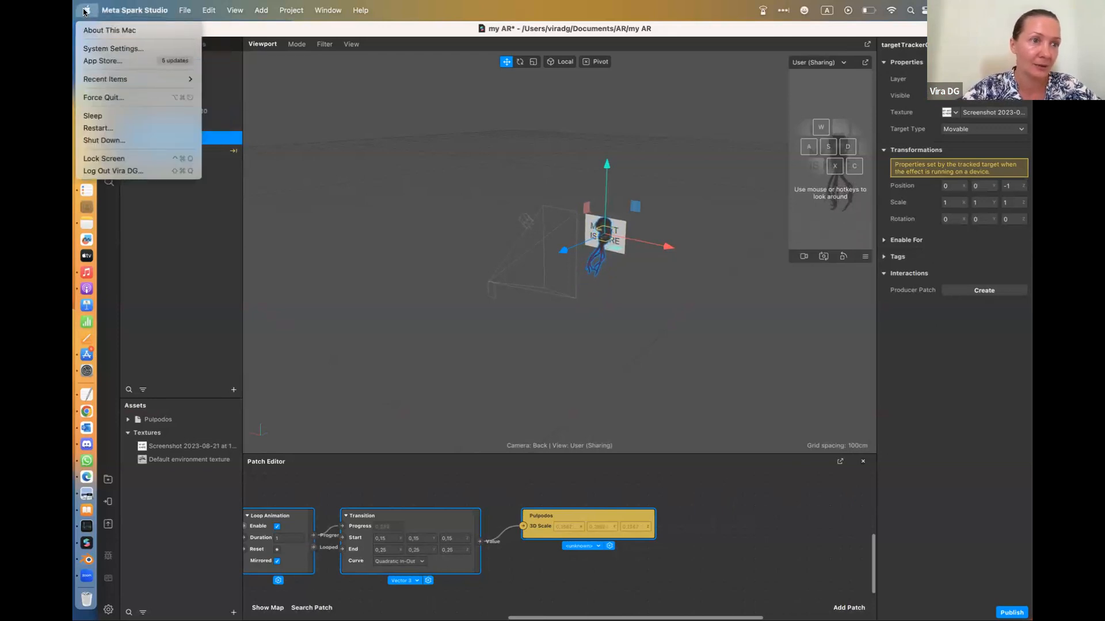
pyautogui.click(168, 202)
pyautogui.click(105, 30)
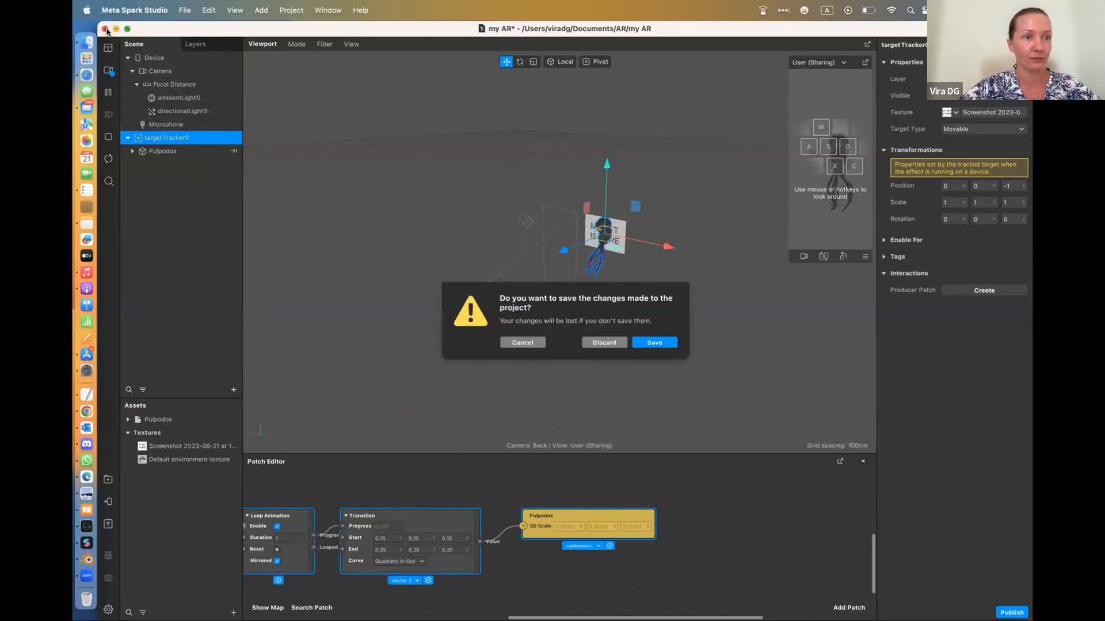
pyautogui.click(609, 345)
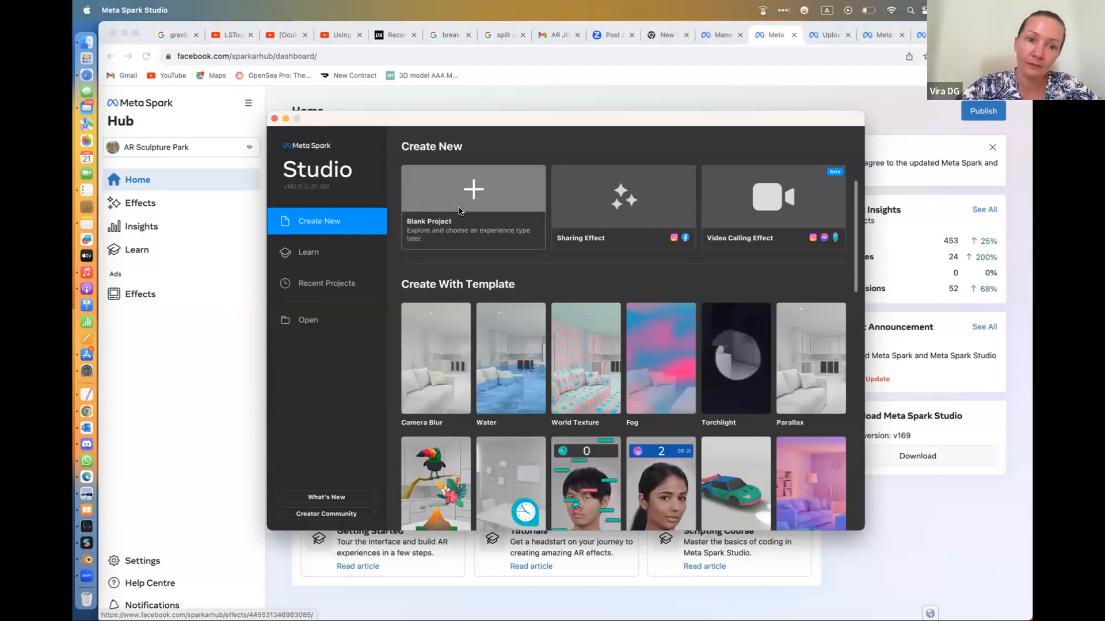
# Create a blank project in a full-screen window and add a Plane Tracker to its scene
pyautogui.click(459, 206)
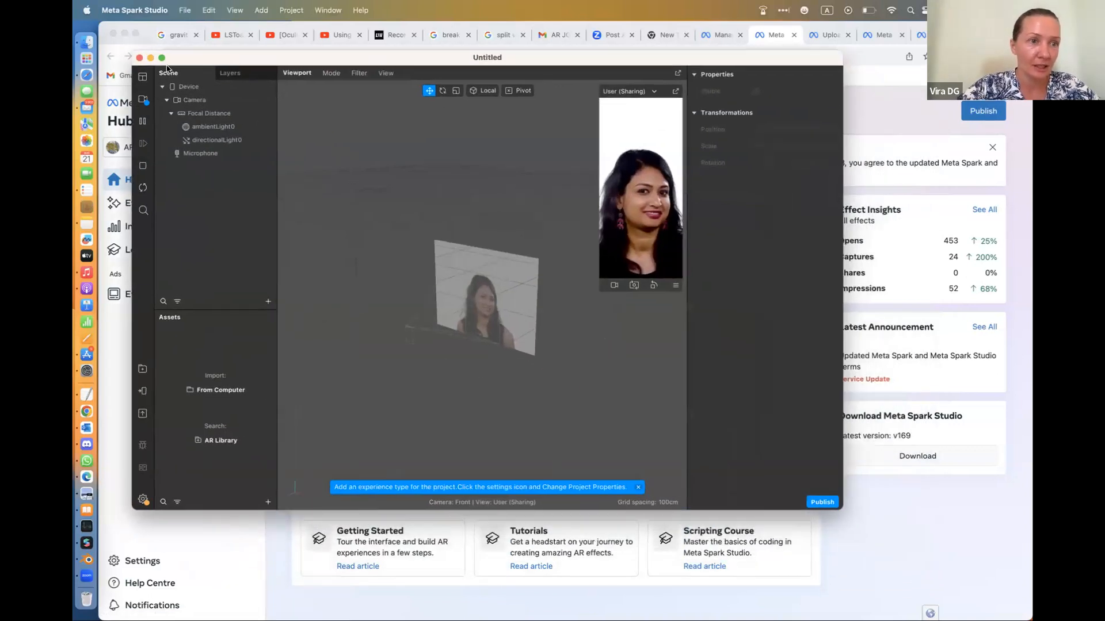
pyautogui.click(239, 98)
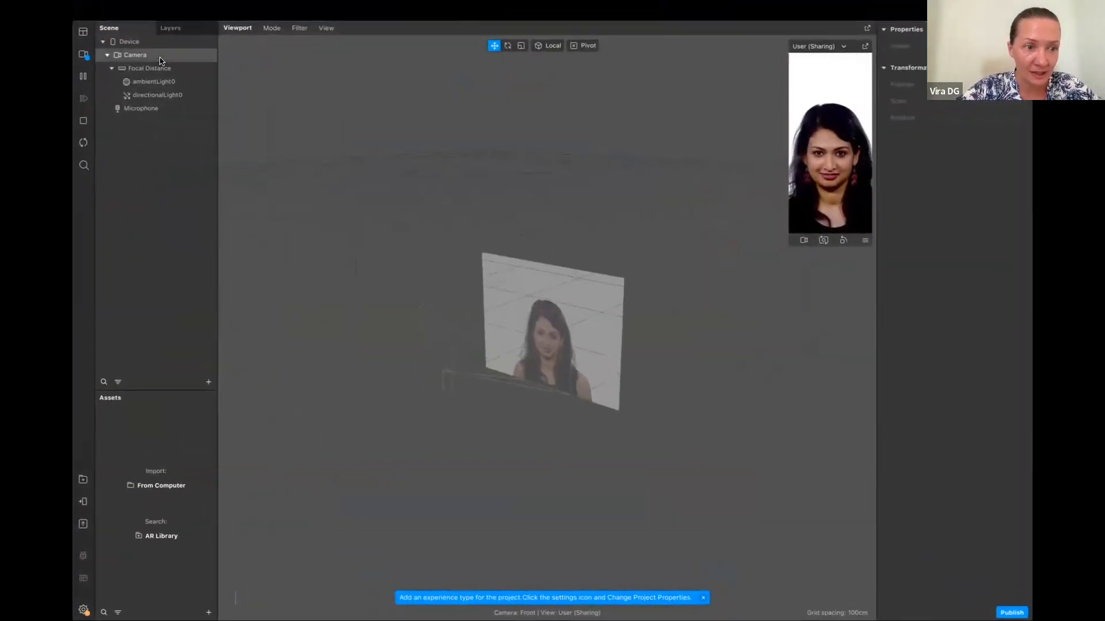
pyautogui.click(208, 382)
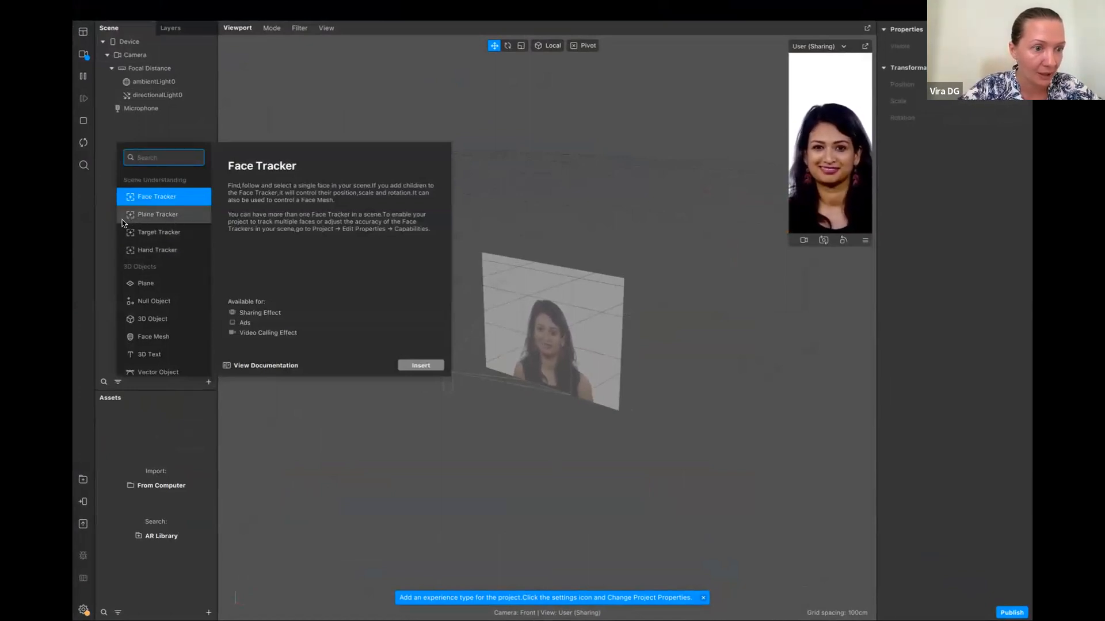
pyautogui.click(161, 215)
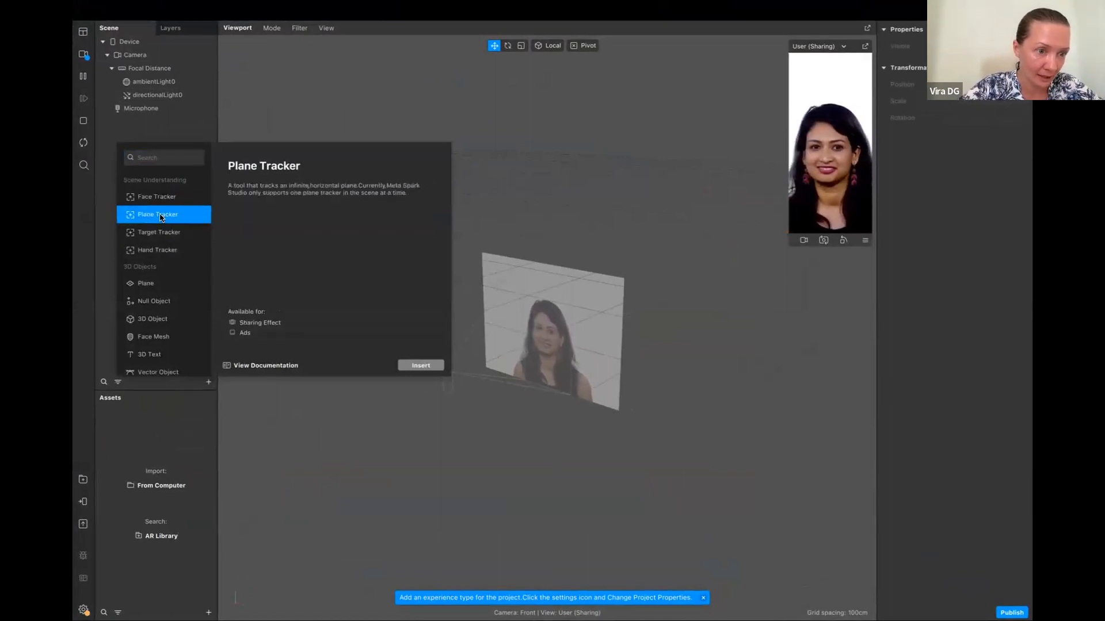
pyautogui.click(421, 366)
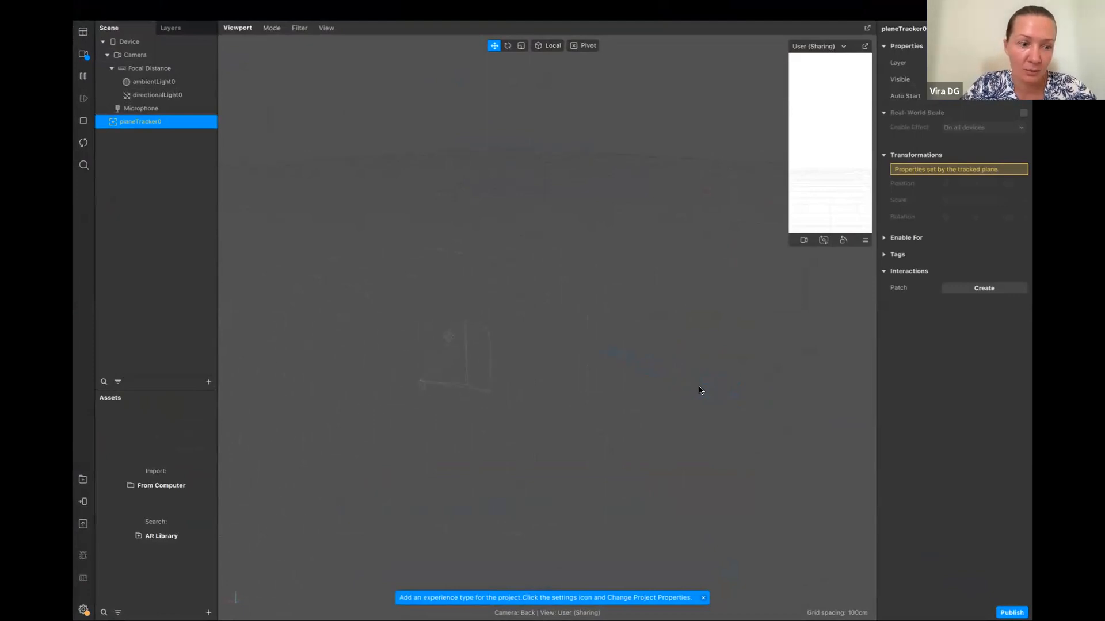
# Import the Diamond Primitive from the AR Library's 3D Shapes collection and return to the project
pyautogui.click(83, 480)
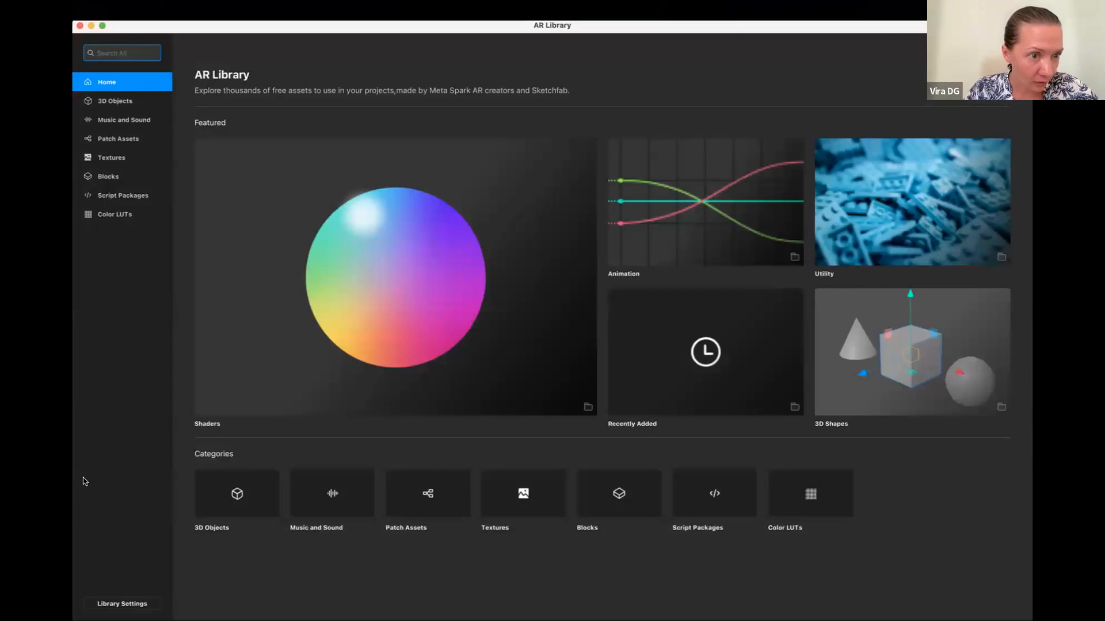
pyautogui.click(893, 362)
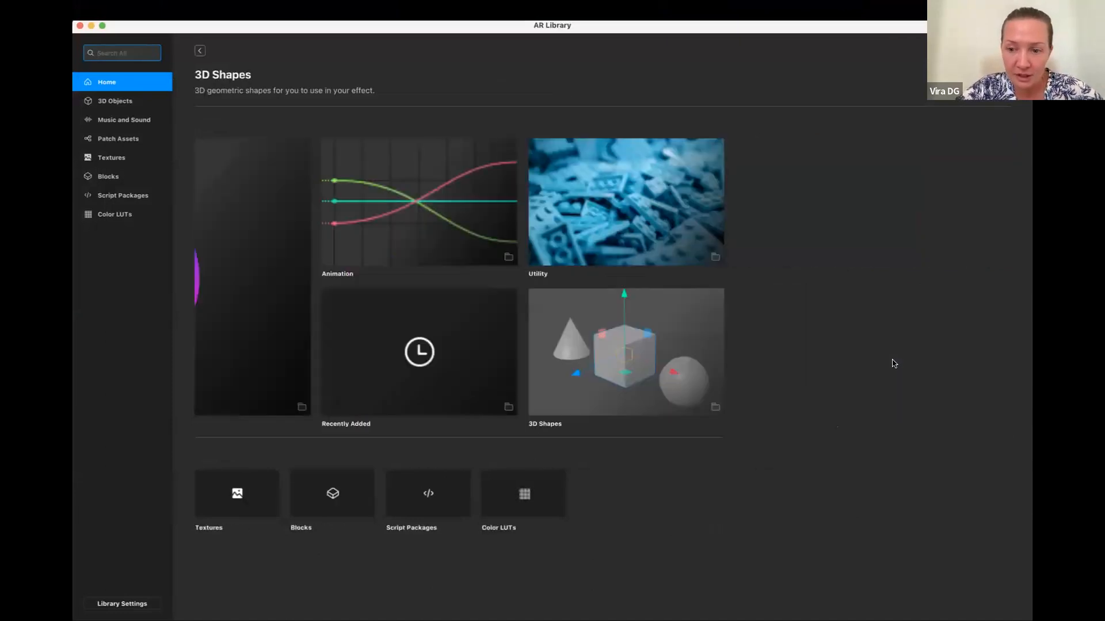
pyautogui.scroll(-7, 643, 396)
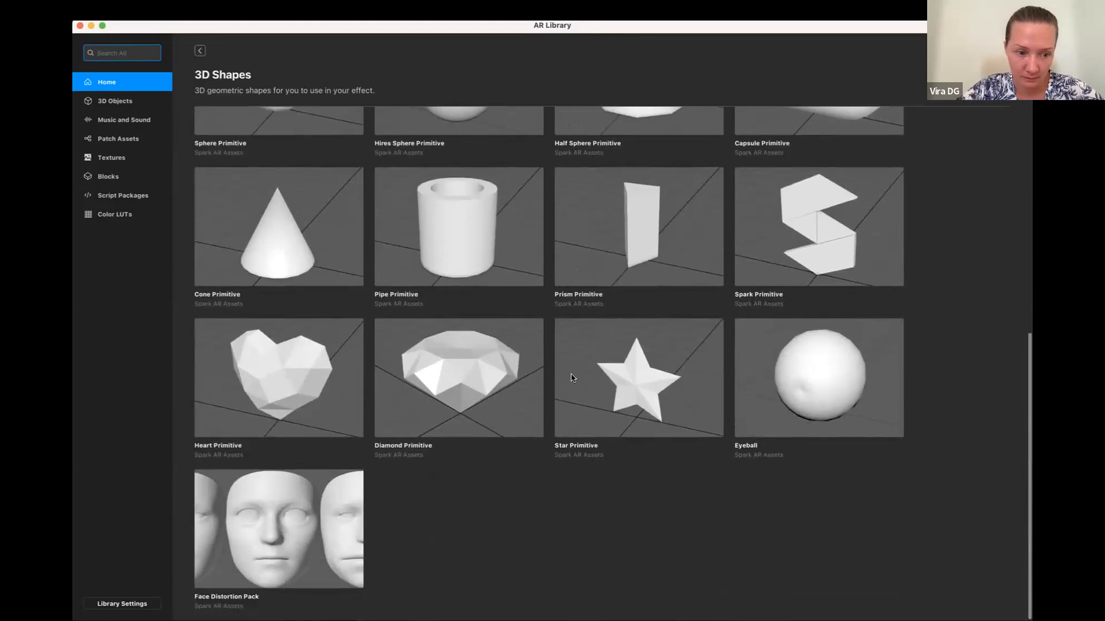
pyautogui.click(481, 369)
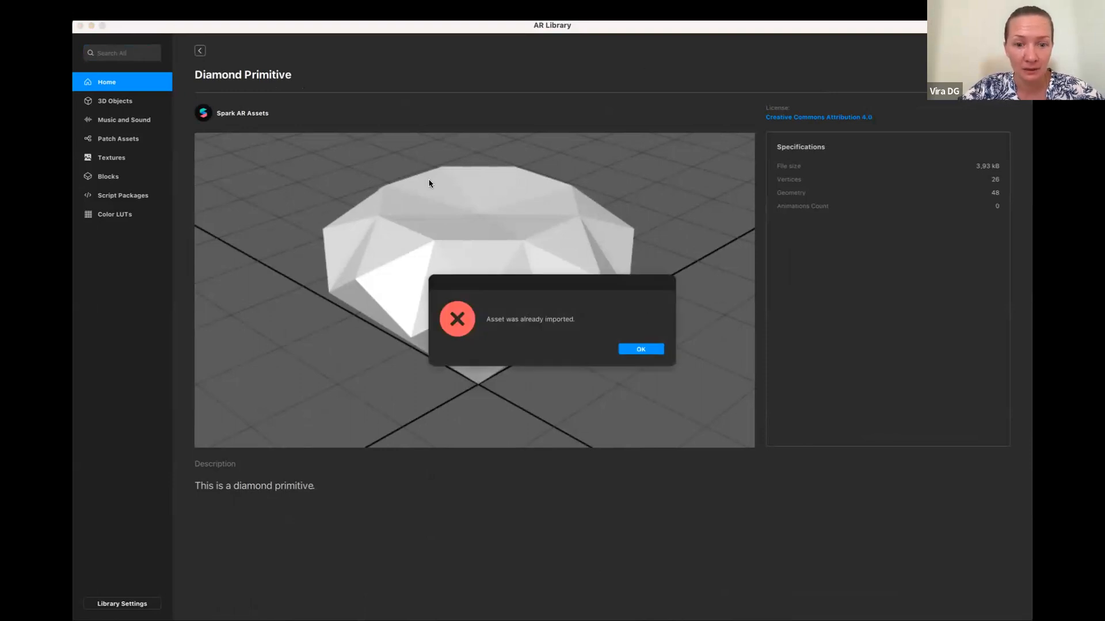
pyautogui.click(640, 349)
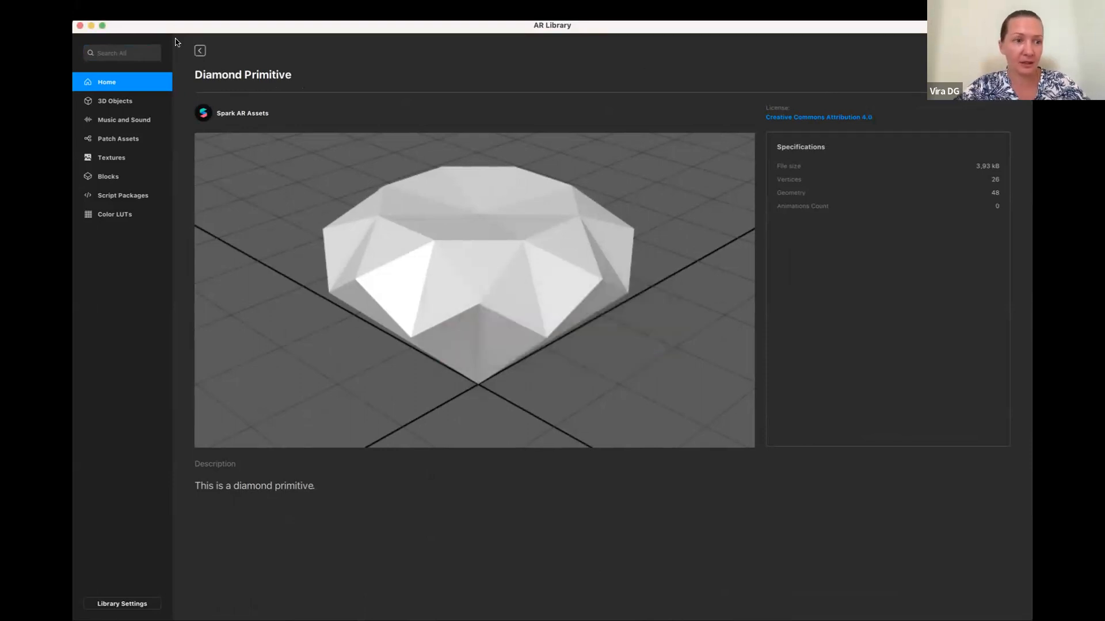
pyautogui.click(201, 51)
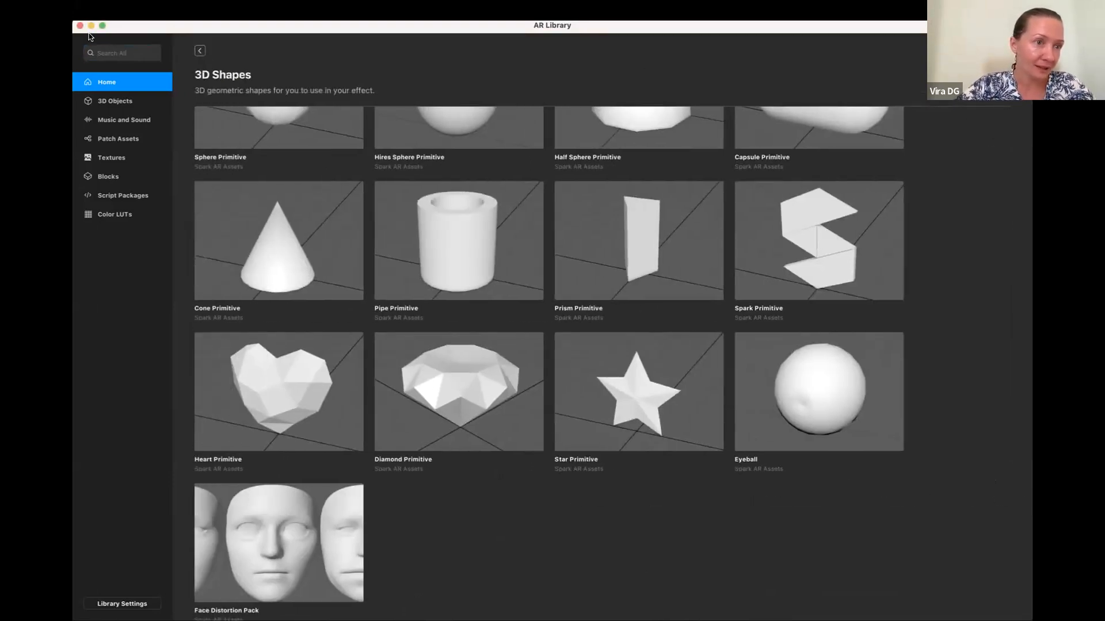
pyautogui.click(91, 28)
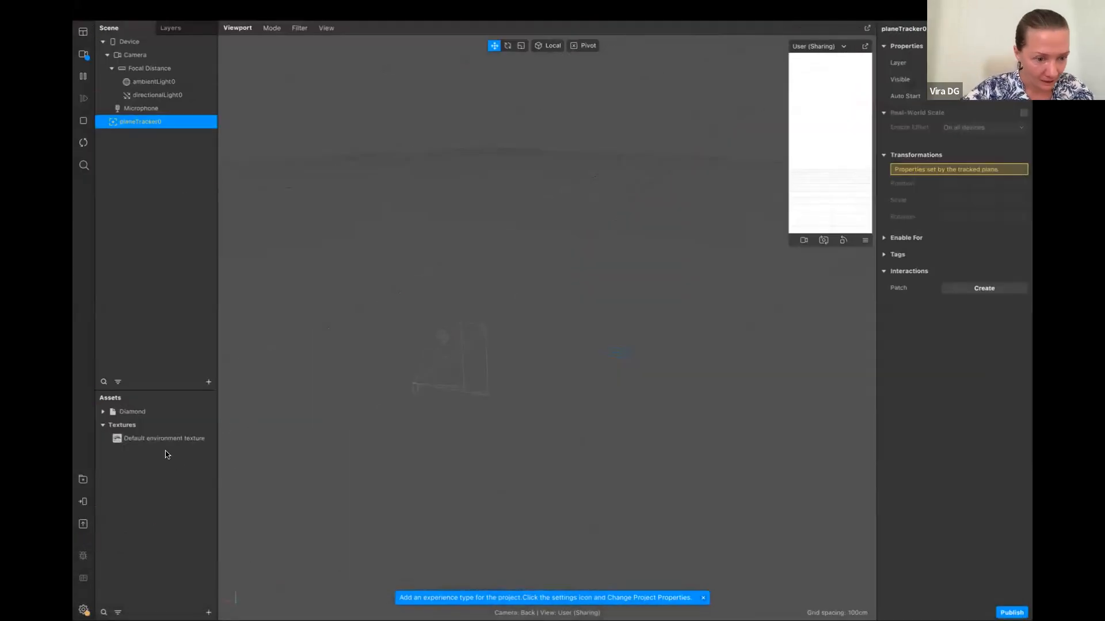
# Expand the imported Diamond asset and place the Diamond in the scene as a child of planeTracker0
pyautogui.click(103, 412)
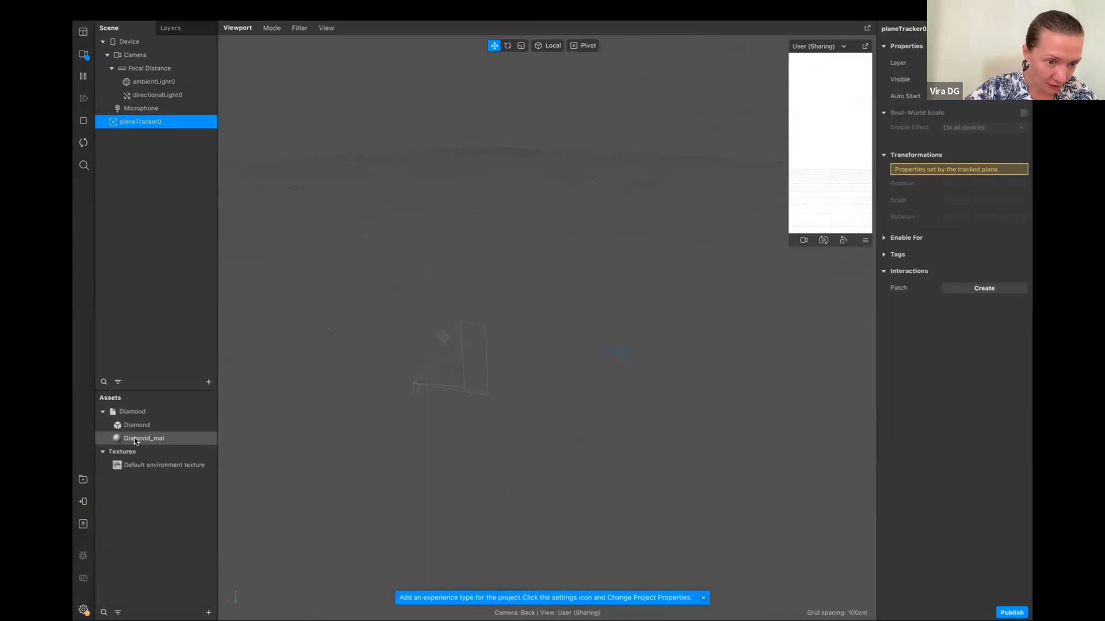
pyautogui.click(137, 441)
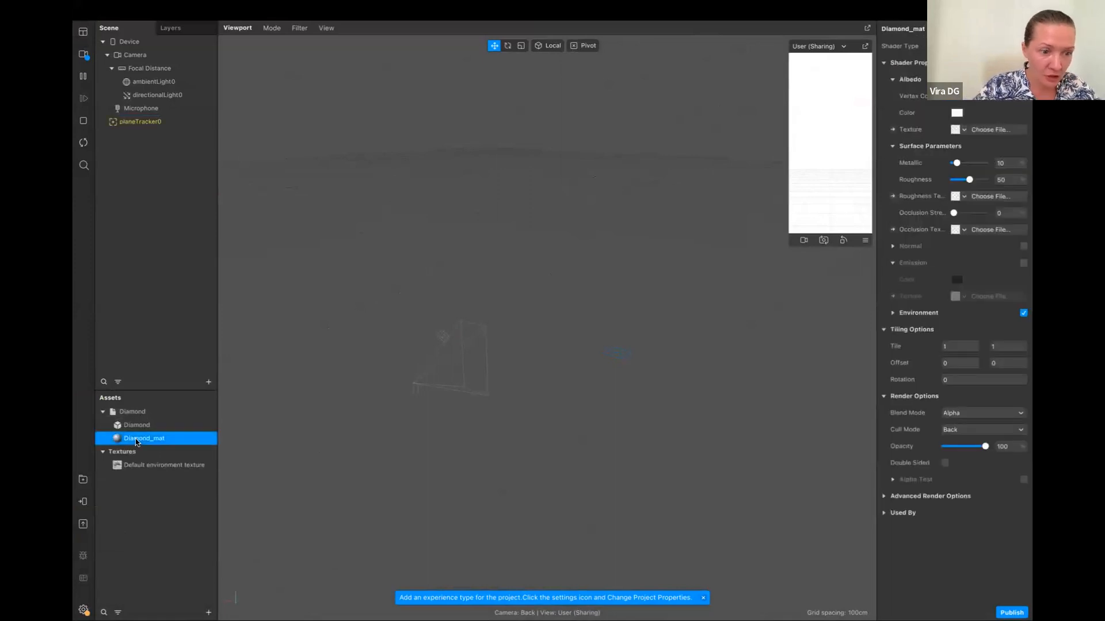
pyautogui.moveTo(164, 411); pyautogui.dragTo(175, 122)
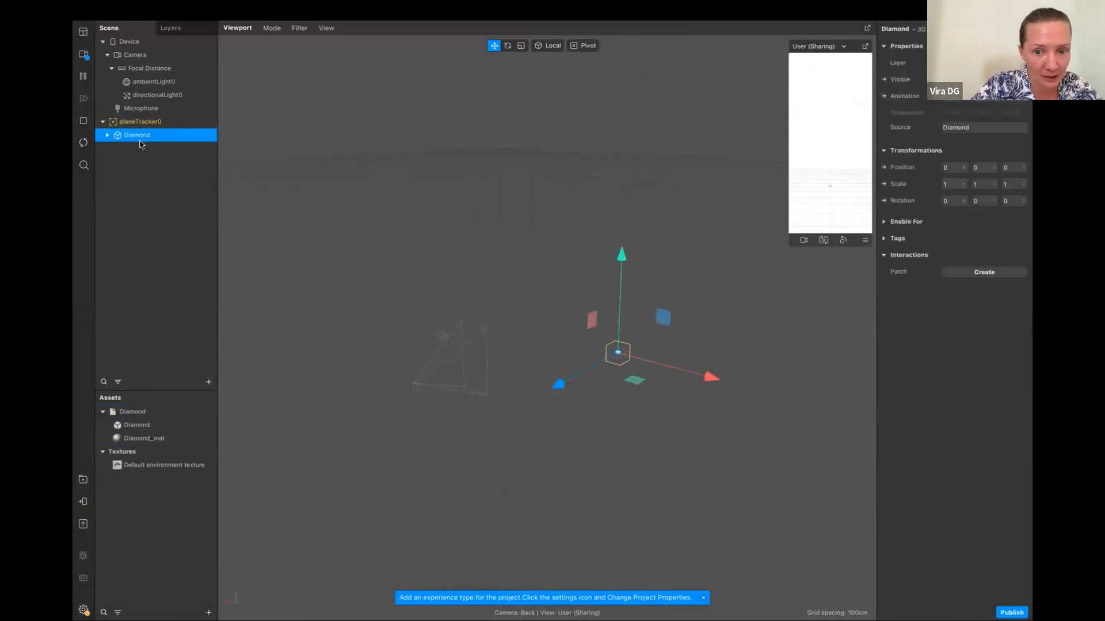
# Raise the Diamond above the tracked plane to a Y position of about 0.29 and scale it uniformly to about 2.28
pyautogui.moveTo(622, 357)
pyautogui.mouseDown()
pyautogui.moveTo(620, 324)
pyautogui.moveTo(646, 350)
pyautogui.moveTo(636, 340)
pyautogui.mouseUp()
pyautogui.hotkey('ctrl', 'z')
pyautogui.click(522, 46)
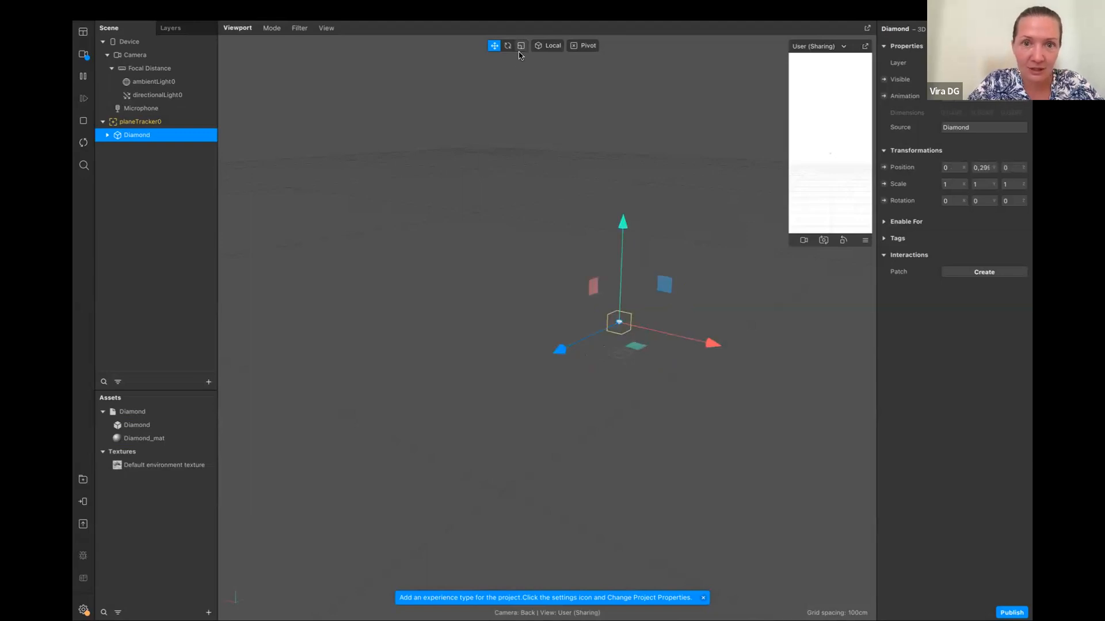
pyautogui.moveTo(610, 315); pyautogui.dragTo(667, 397)
pyautogui.moveTo(367, 6); pyautogui.dragTo(604, 312)
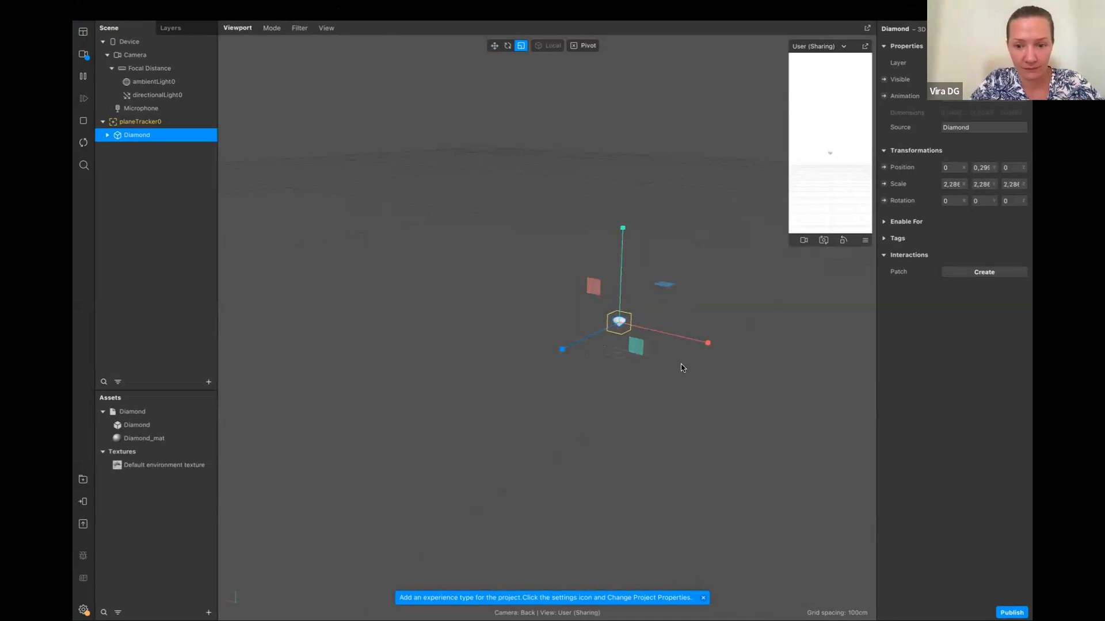
pyautogui.scroll(10, 681, 368)
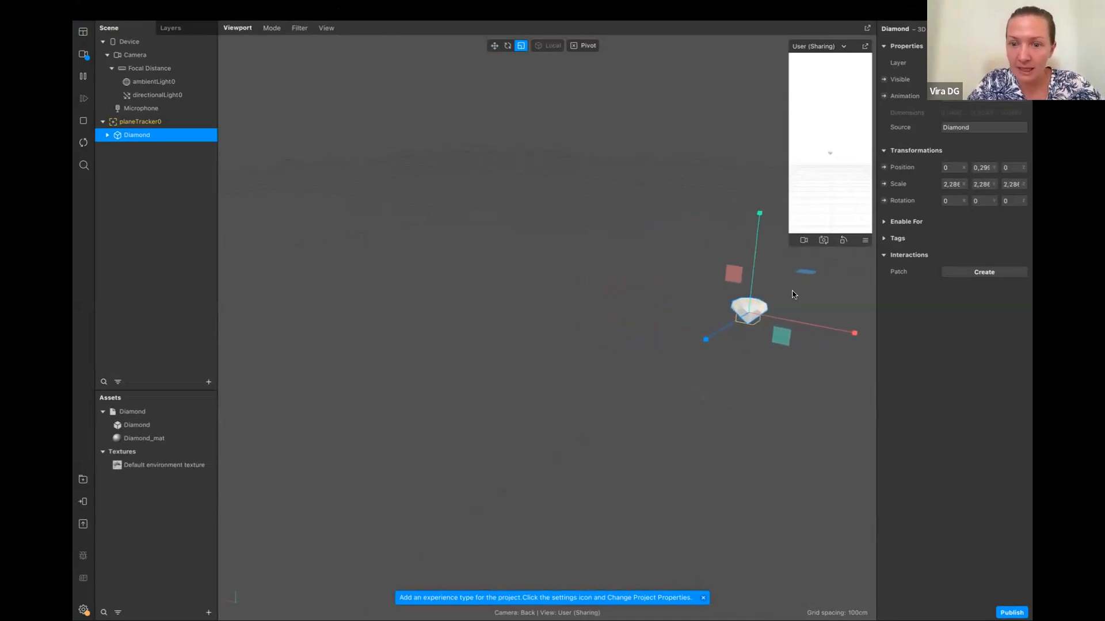
# Give the Diamond_mat material a light blue colour, with metallic 51, roughness 23 and opacity 87
pyautogui.click(134, 439)
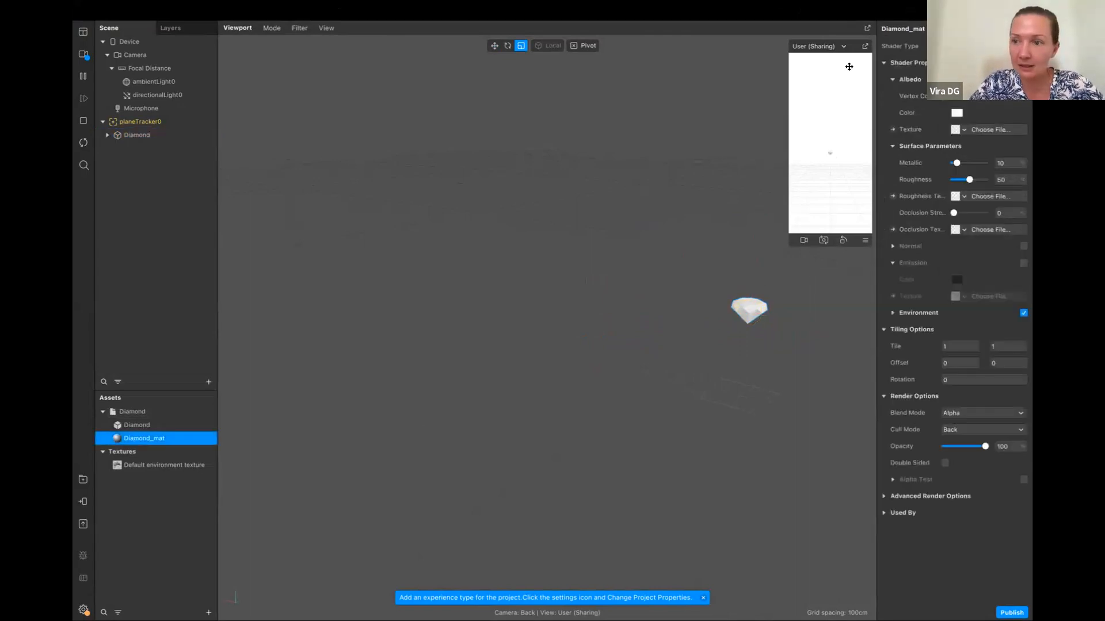
pyautogui.click(956, 113)
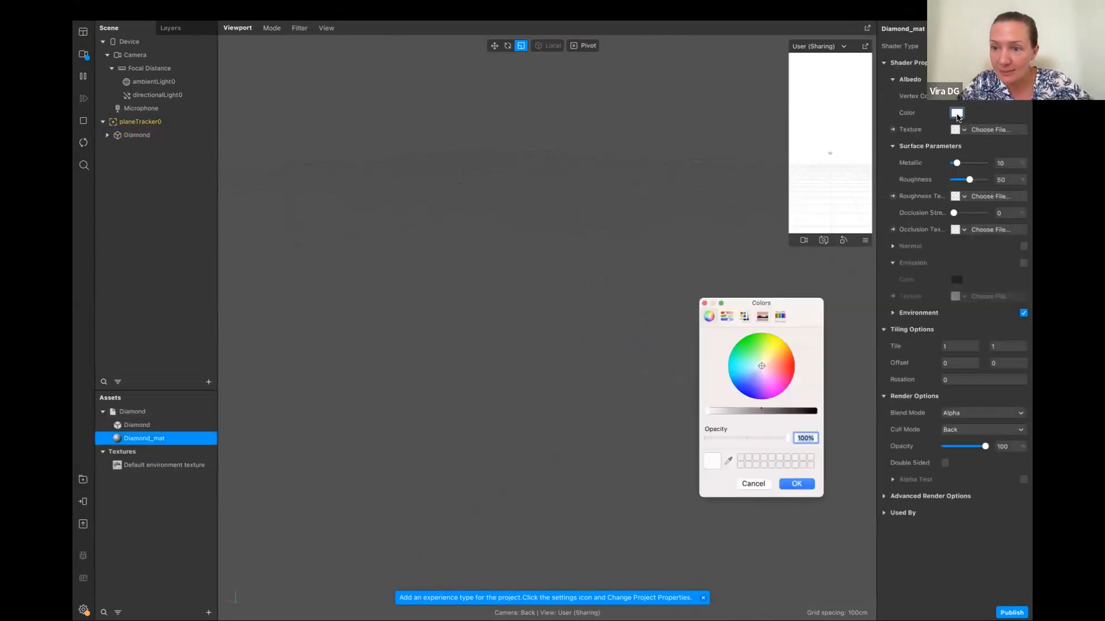
pyautogui.click(736, 379)
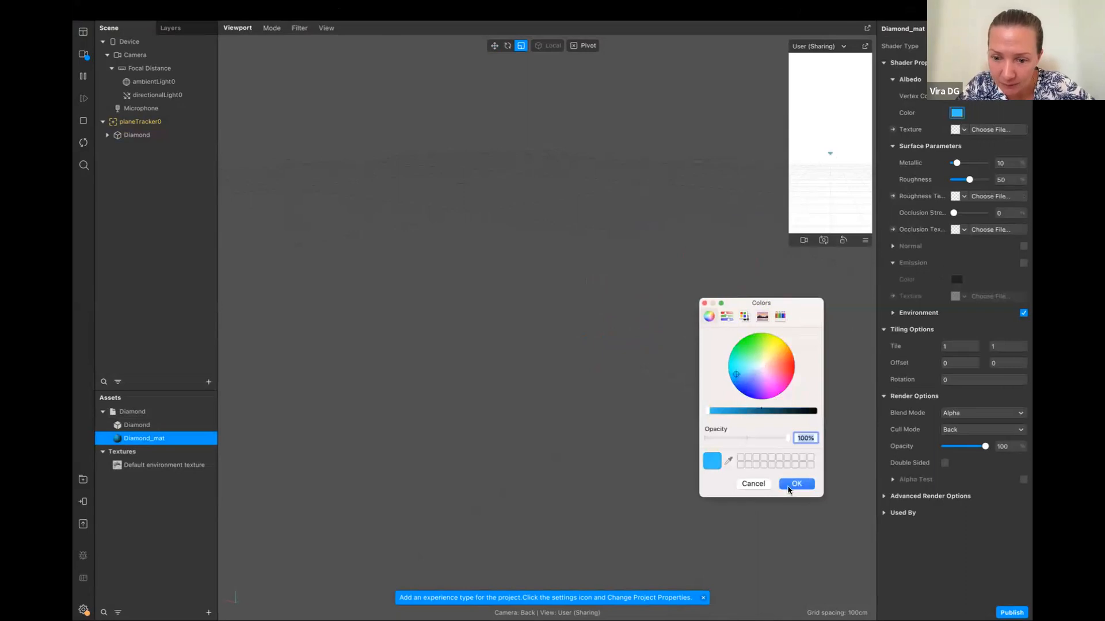
pyautogui.click(790, 487)
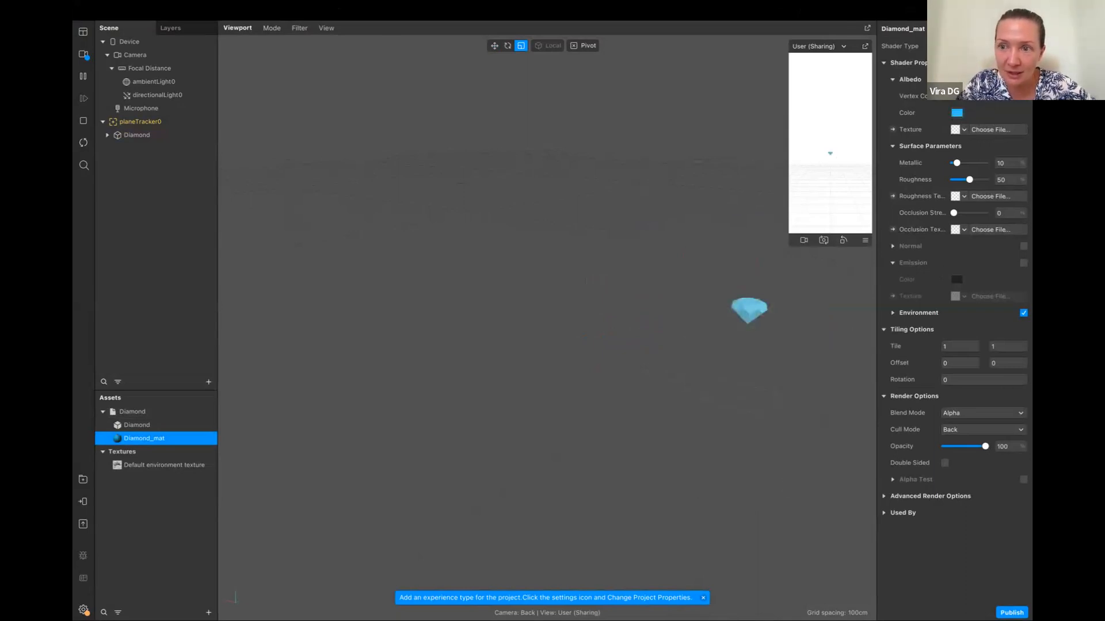
pyautogui.moveTo(957, 163)
pyautogui.mouseDown()
pyautogui.moveTo(971, 166)
pyautogui.moveTo(959, 184)
pyautogui.mouseUp()
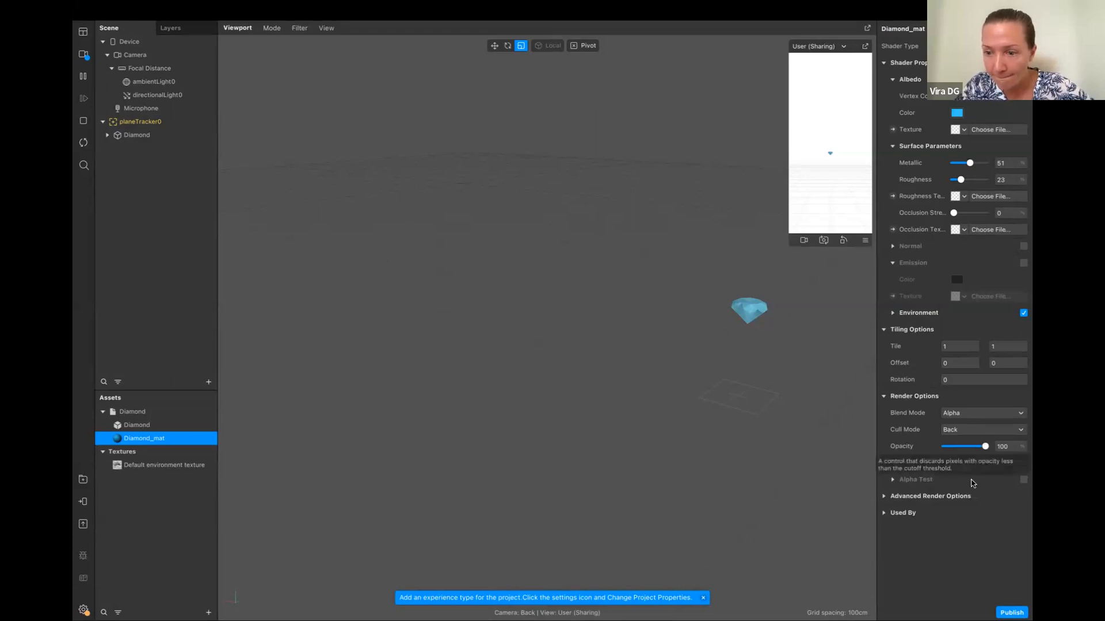
pyautogui.moveTo(985, 446)
pyautogui.mouseDown()
pyautogui.moveTo(967, 450)
pyautogui.moveTo(980, 450)
pyautogui.mouseUp()
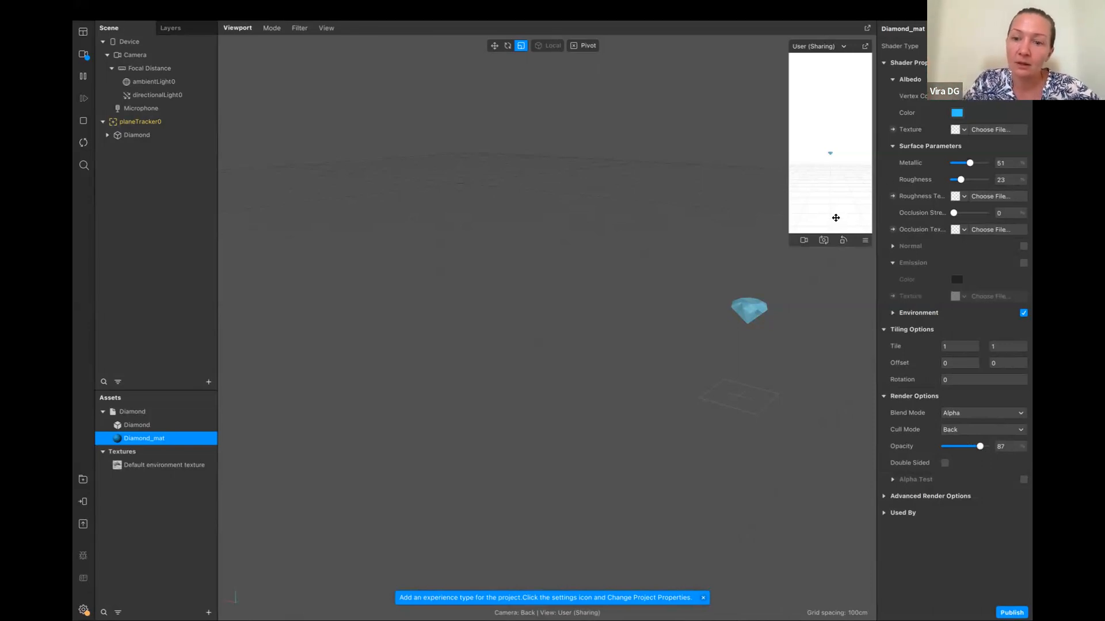
# Add two mirrored looping scale animations to the Diamond, running from 1.71496 to 2.85827 with a Quadratic In-Out curve
pyautogui.click(210, 134)
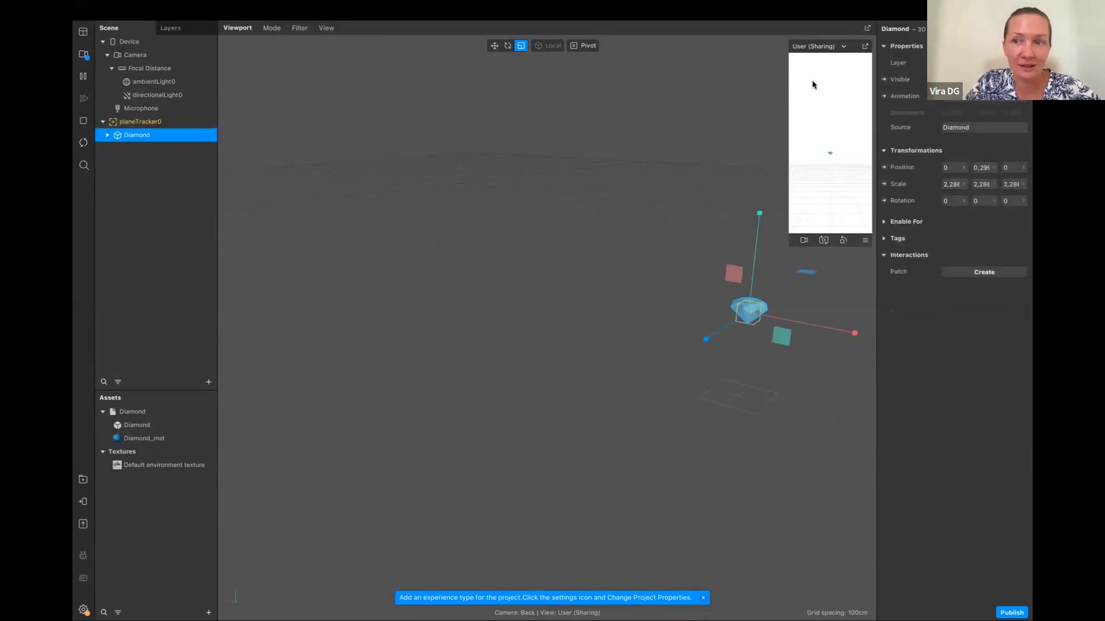
pyautogui.moveTo(978, 6)
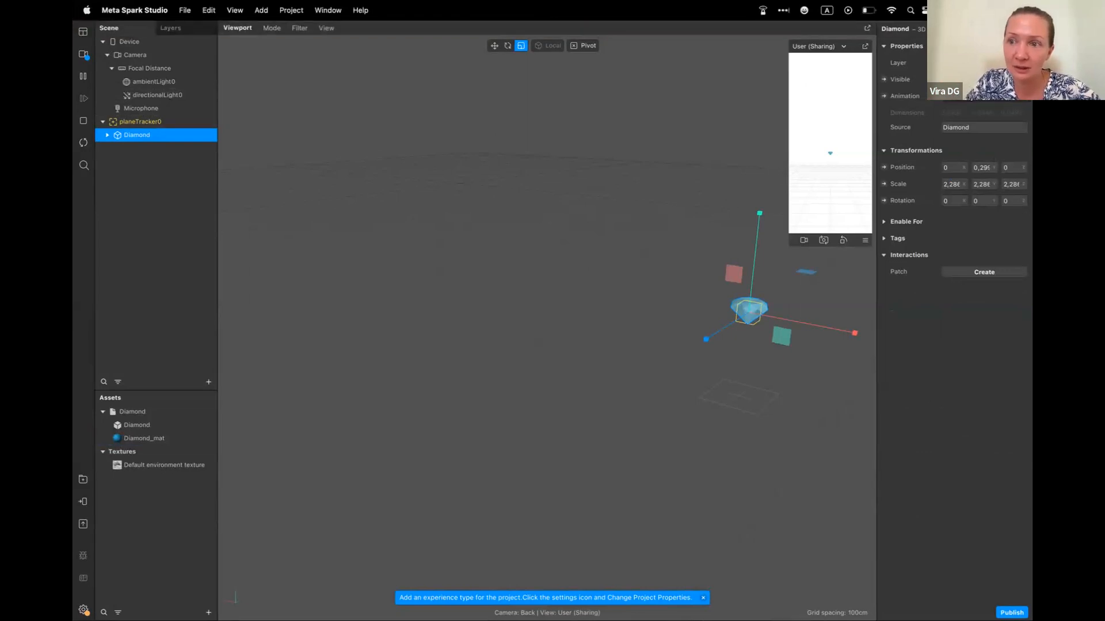
pyautogui.click(978, 97)
pyautogui.click(915, 143)
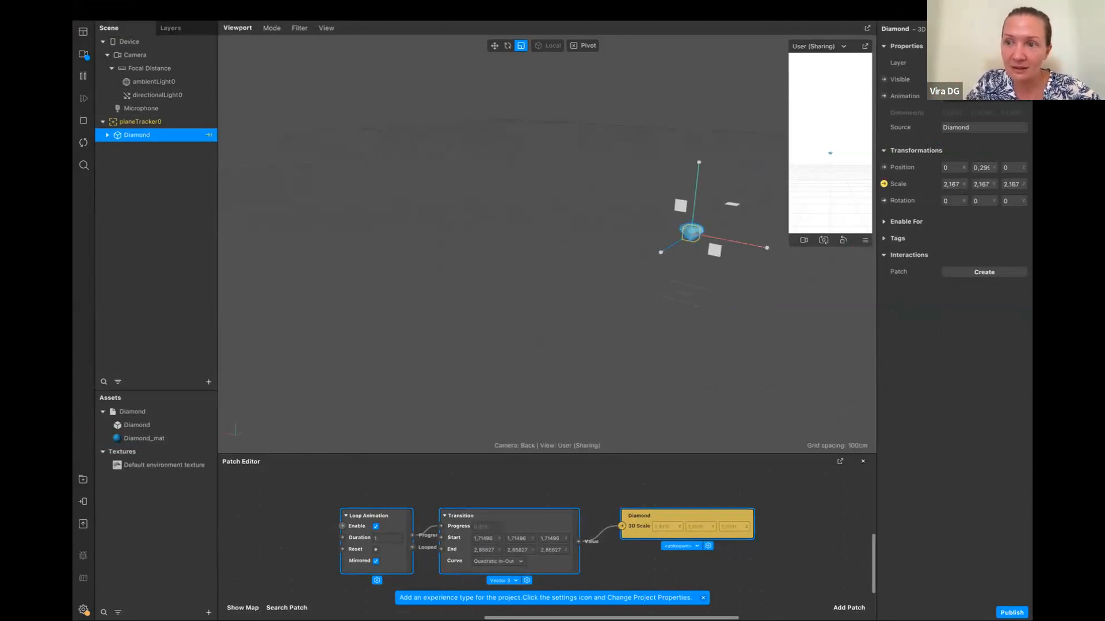
pyautogui.click(978, 96)
pyautogui.click(878, 139)
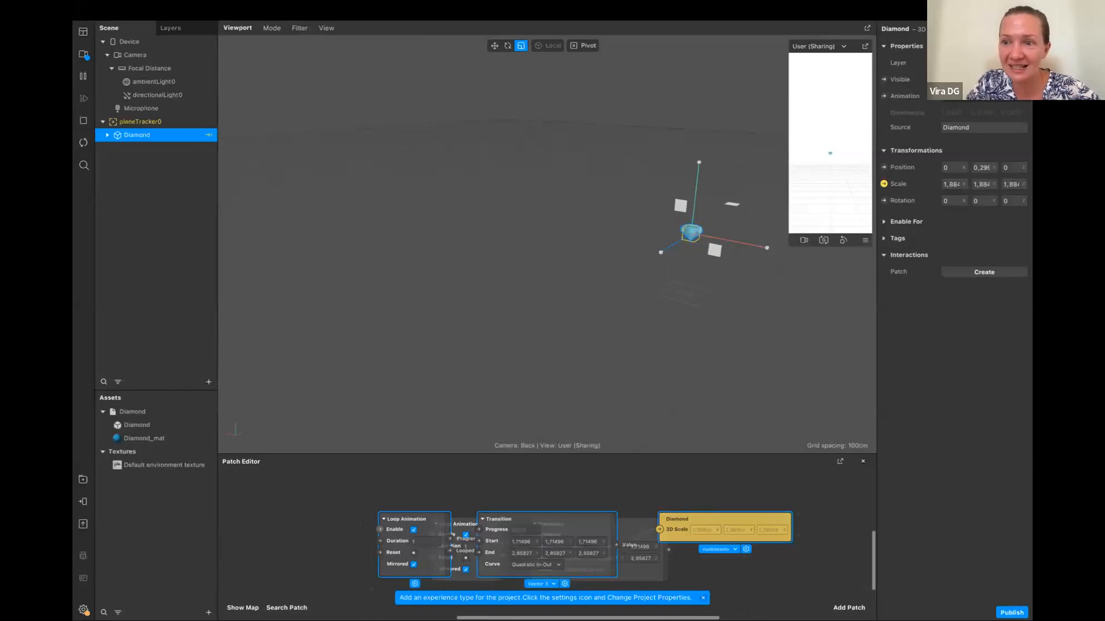
# Add a looping rotation animation to the Diamond, move its patches clear of the scale ones, and set its loop duration to 12
pyautogui.click(978, 96)
pyautogui.click(899, 88)
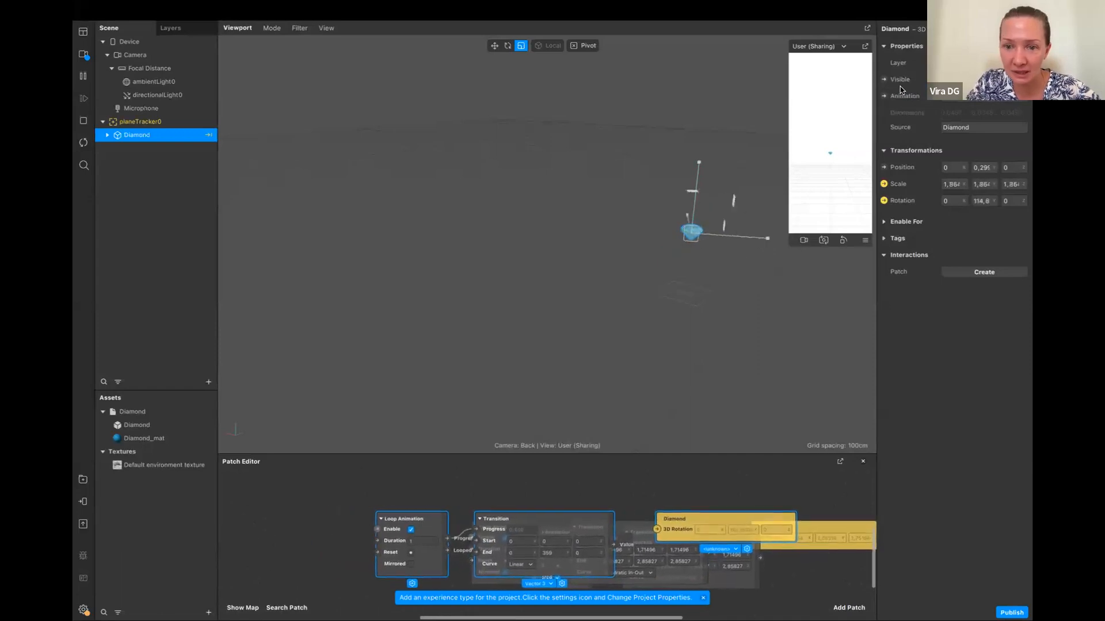
pyautogui.moveTo(523, 519); pyautogui.dragTo(619, 476)
pyautogui.click(531, 496)
pyautogui.write('2')
pyautogui.click(561, 483)
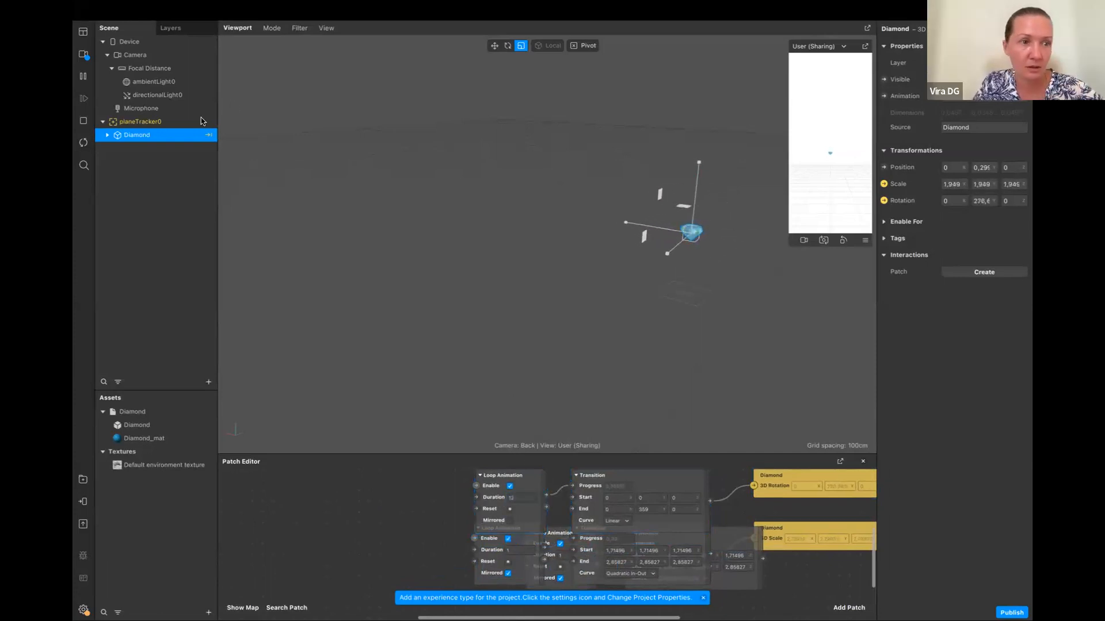
# Reactivate the Move tool and browse the AR Library's 3D Objects category, including its collections and featured models
pyautogui.click(494, 45)
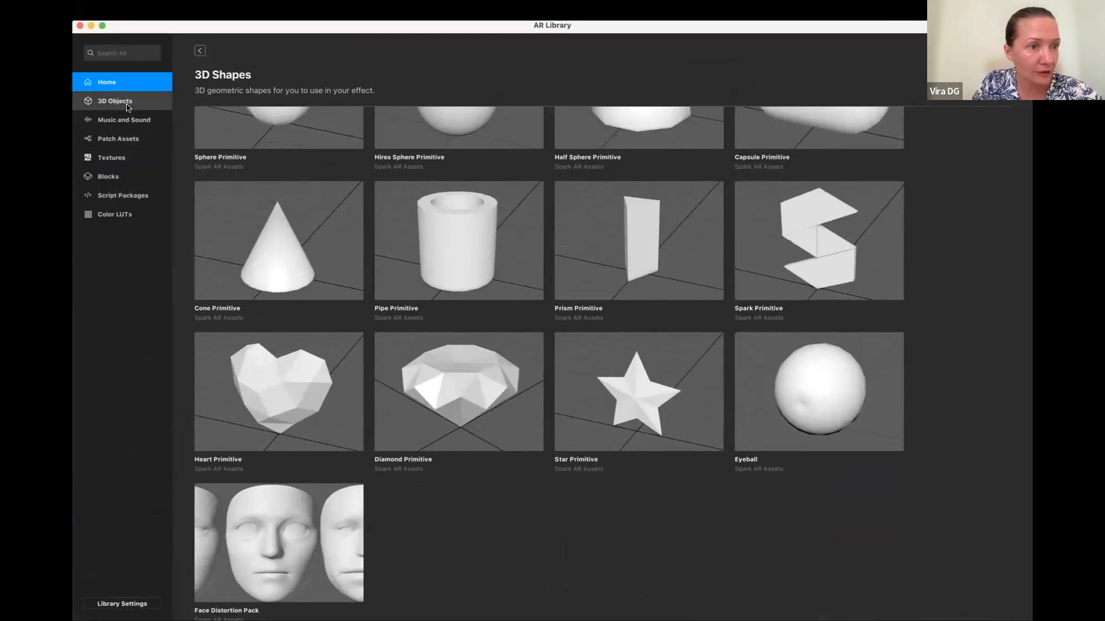
pyautogui.click(129, 105)
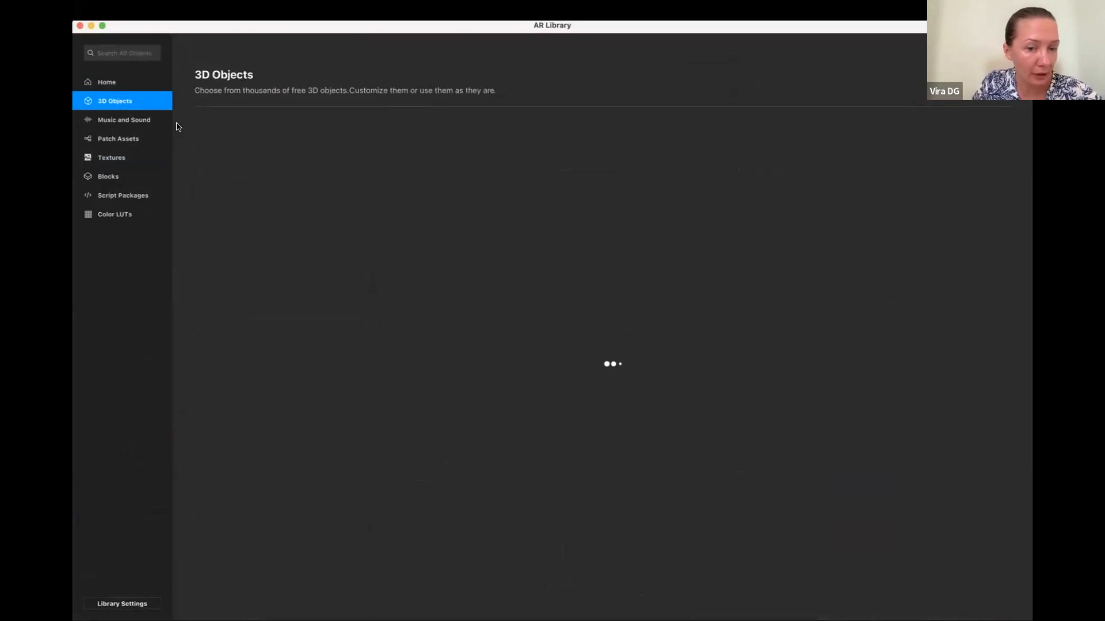
pyautogui.scroll(-5, 608, 341)
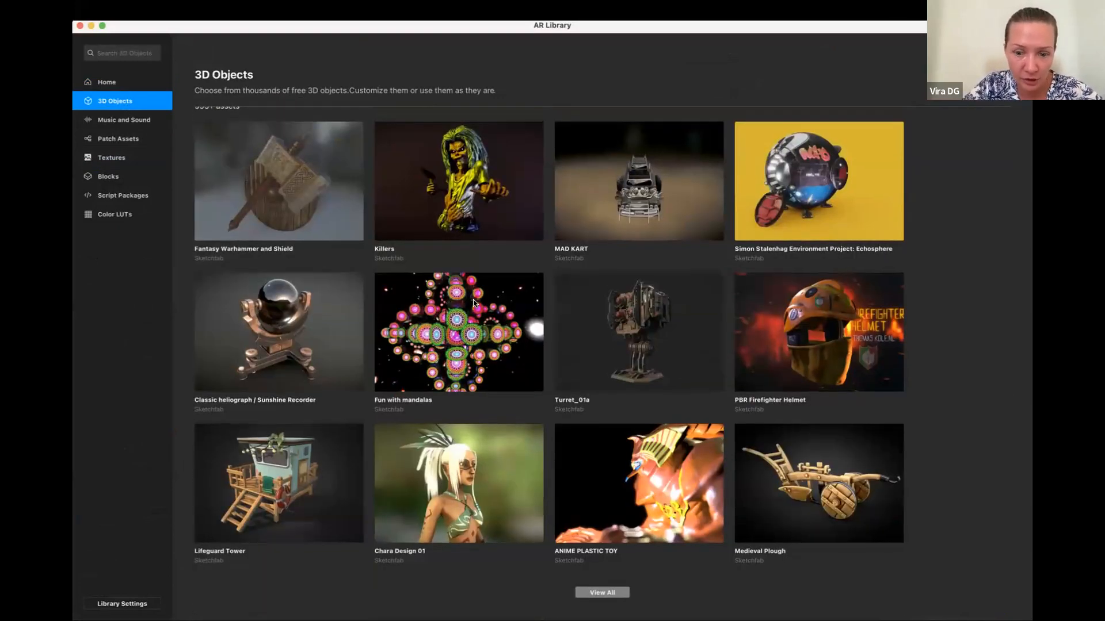
pyautogui.scroll(-1, 639, 426)
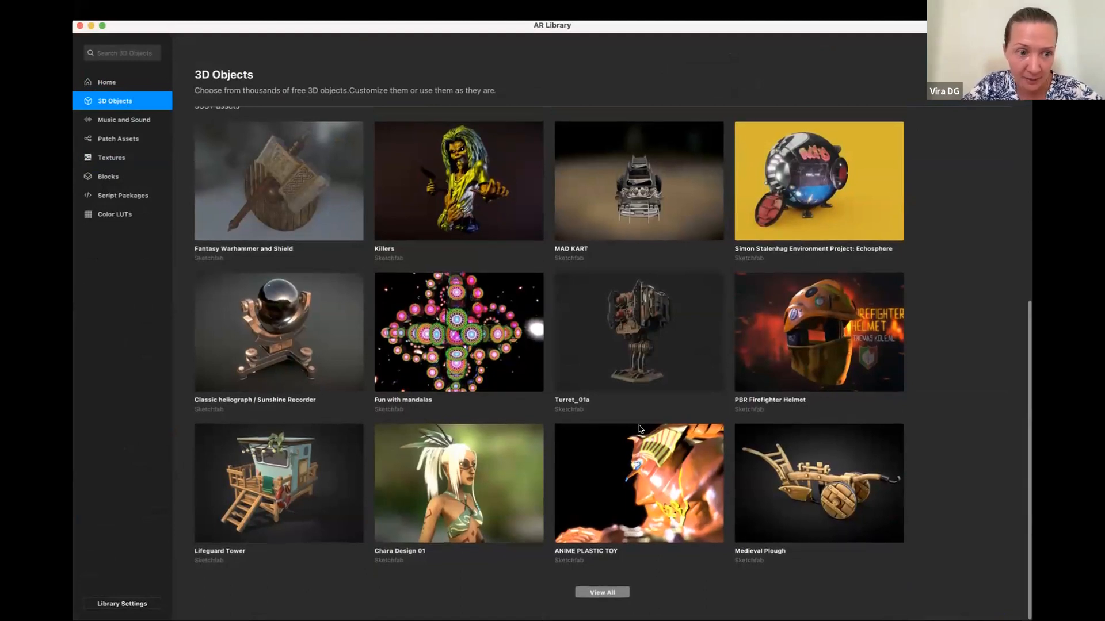
pyautogui.scroll(5, 639, 425)
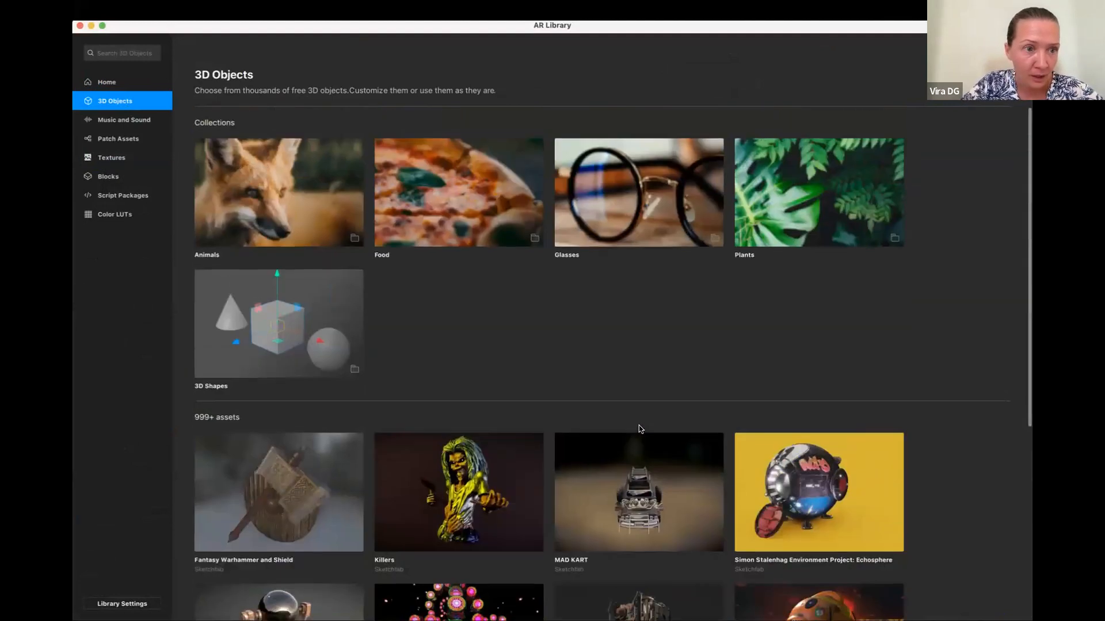
# Search the AR Library's 3D Objects for "chair" and browse the range of chair models
pyautogui.click(132, 53)
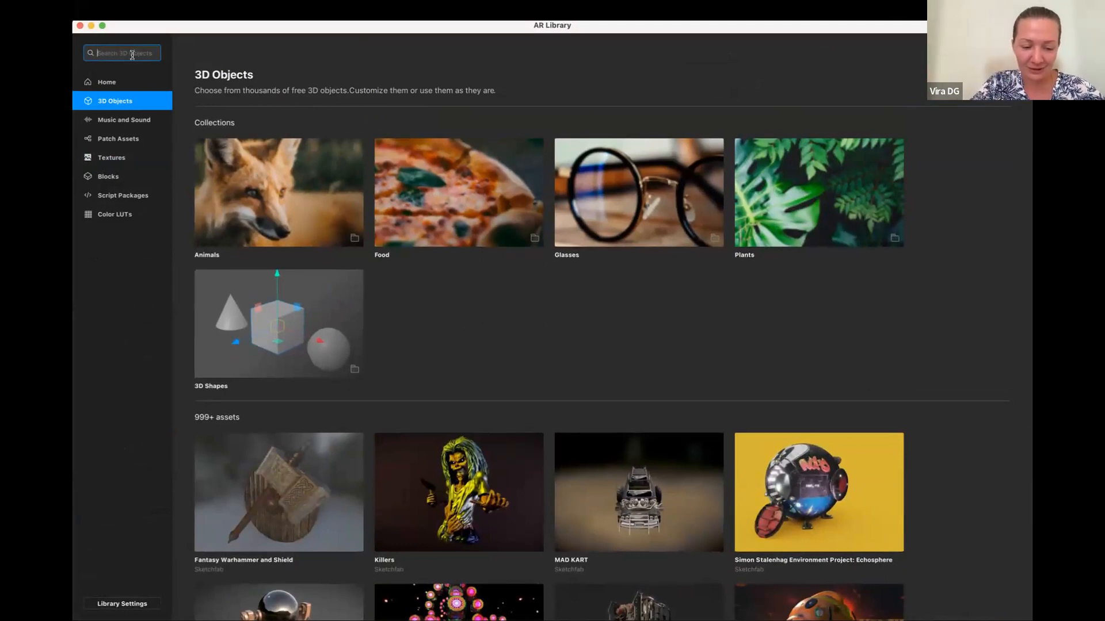
pyautogui.write('w')
pyautogui.press('BackSpace')
pyautogui.press('BackSpace')
pyautogui.write('cha')
pyautogui.press('Return')
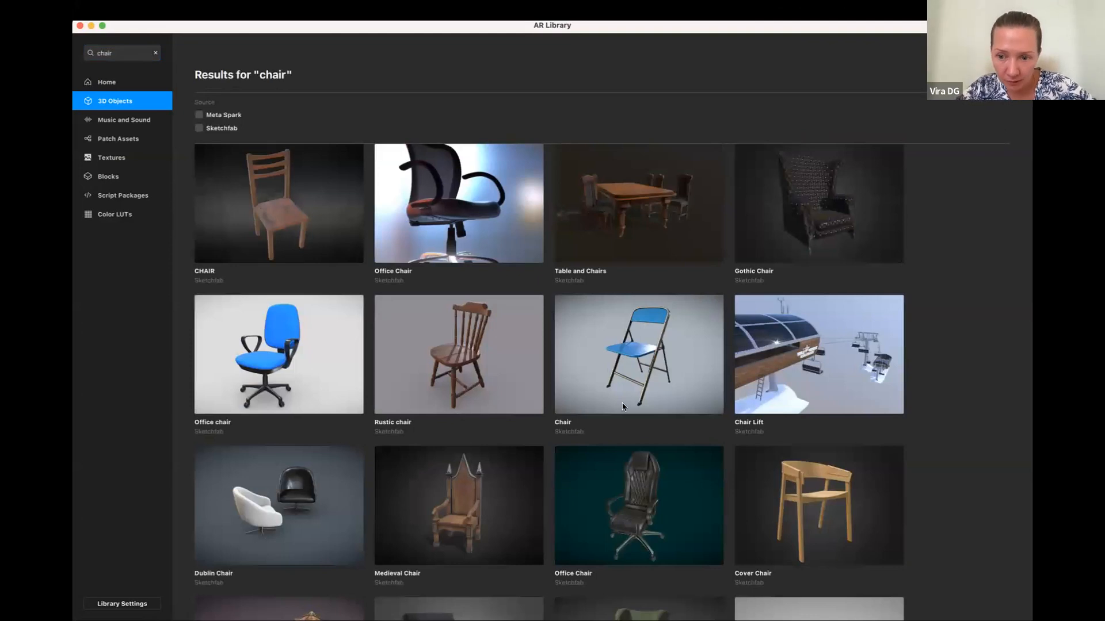
pyautogui.scroll(-1, 623, 407)
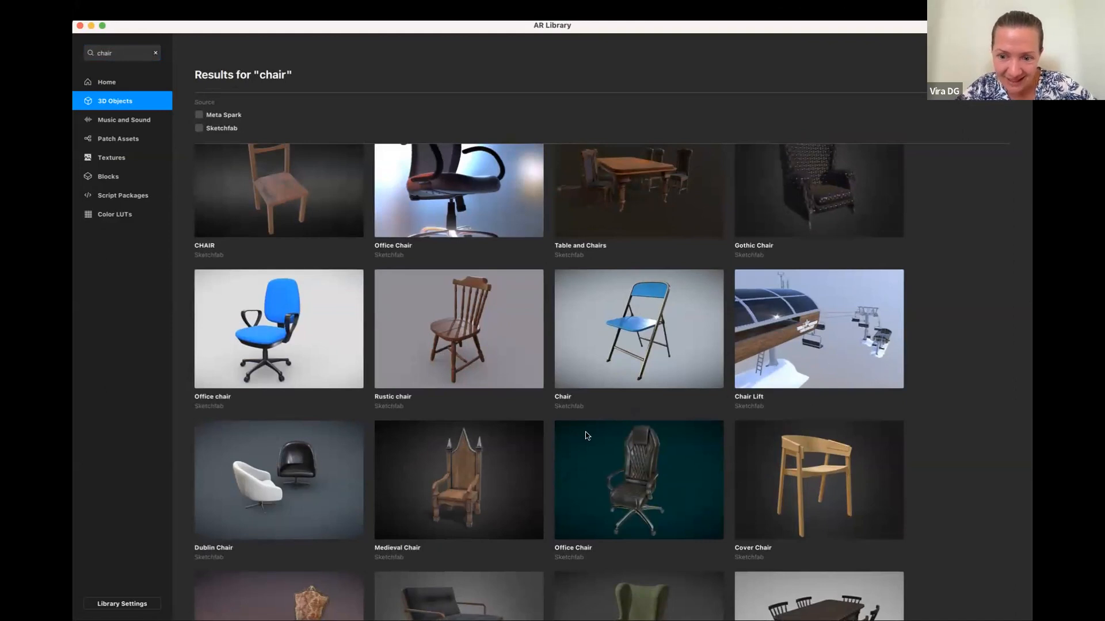
pyautogui.scroll(-6, 586, 436)
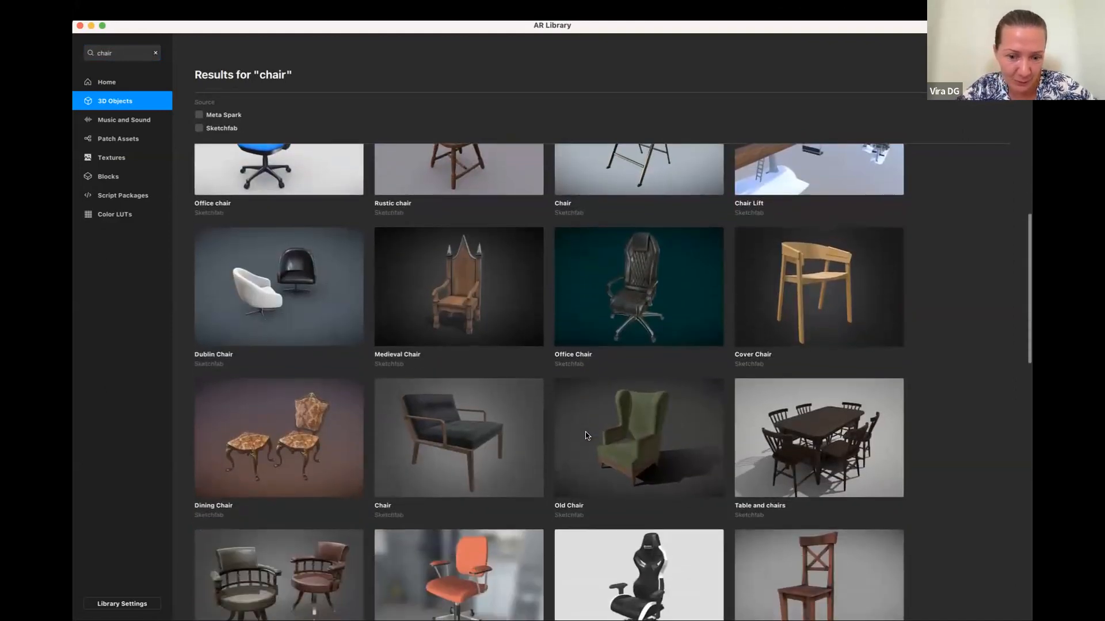
pyautogui.scroll(-15, 586, 436)
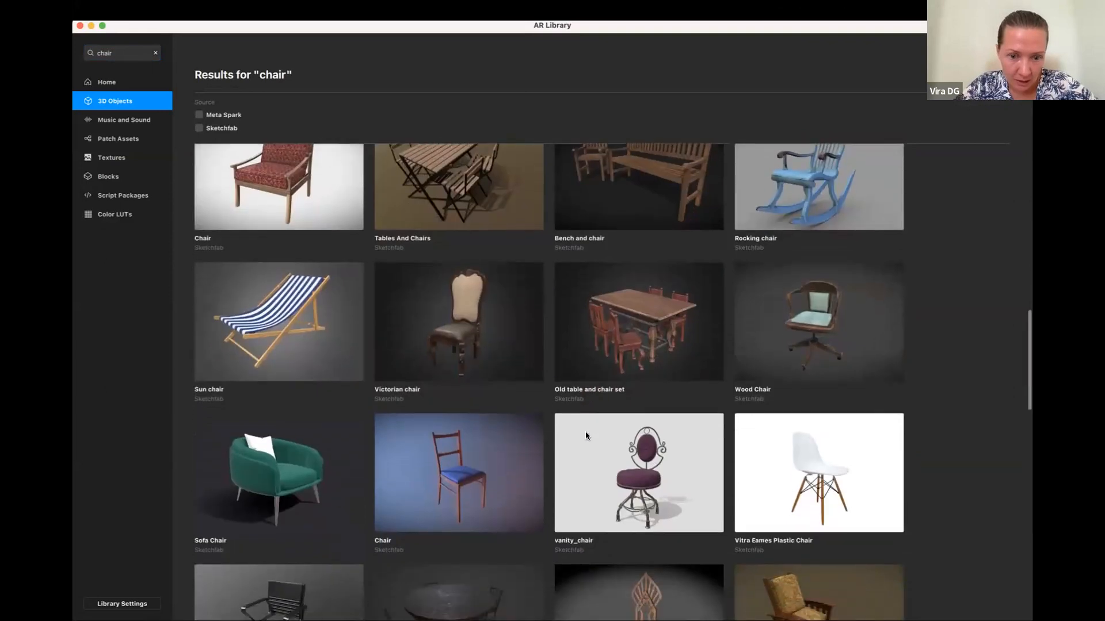
pyautogui.scroll(-10, 586, 436)
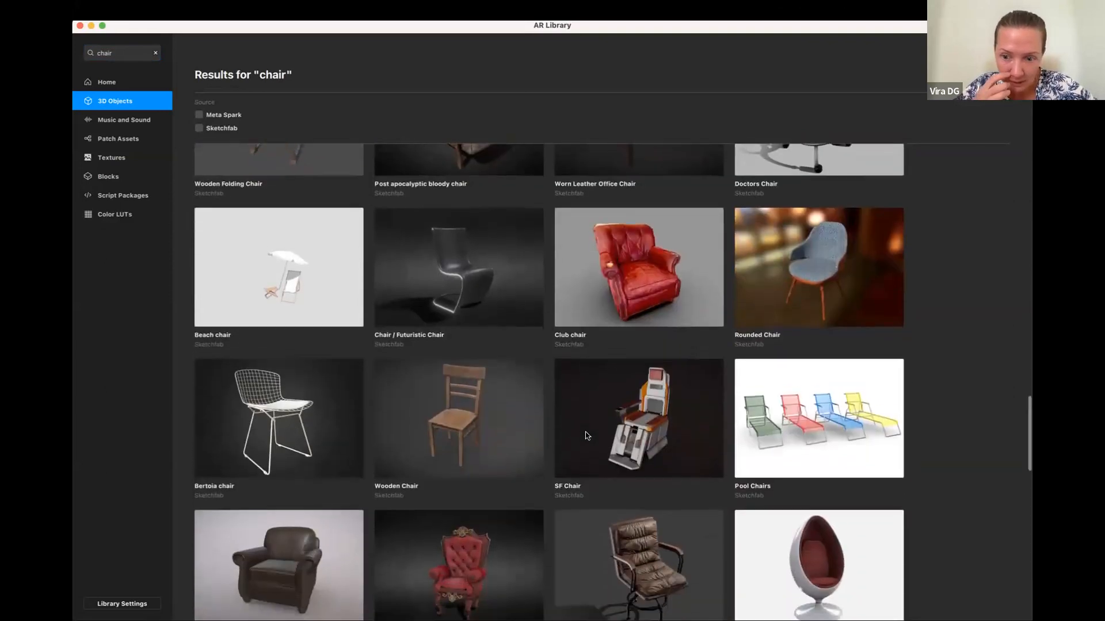
pyautogui.scroll(20, 586, 435)
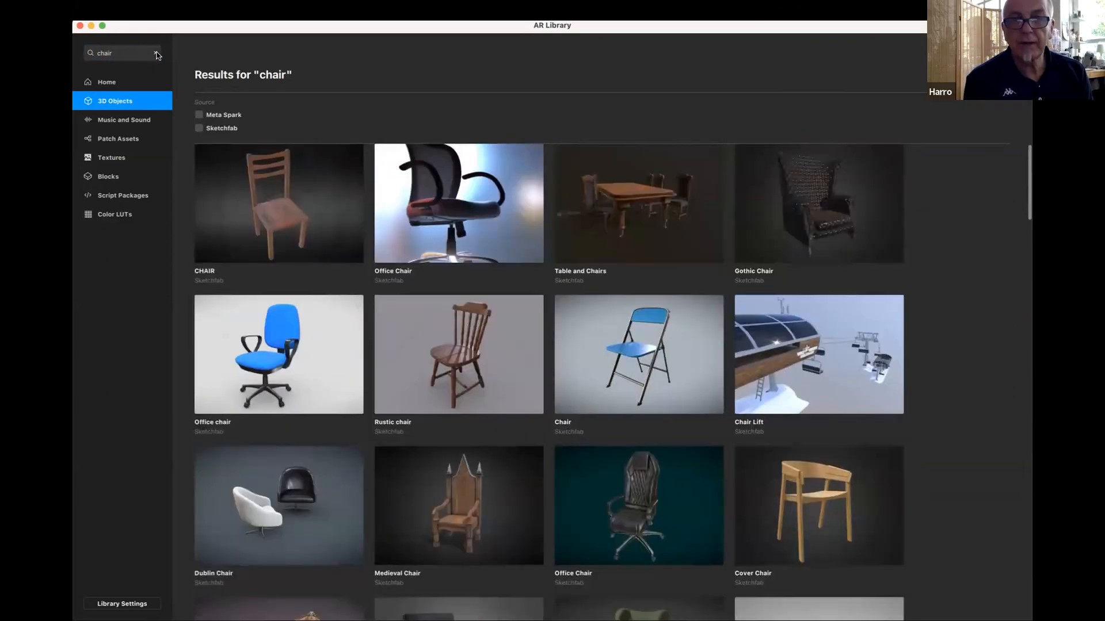
# Search the AR Library for "characters" and import the Rigged Characters model into the project
pyautogui.write('cha')
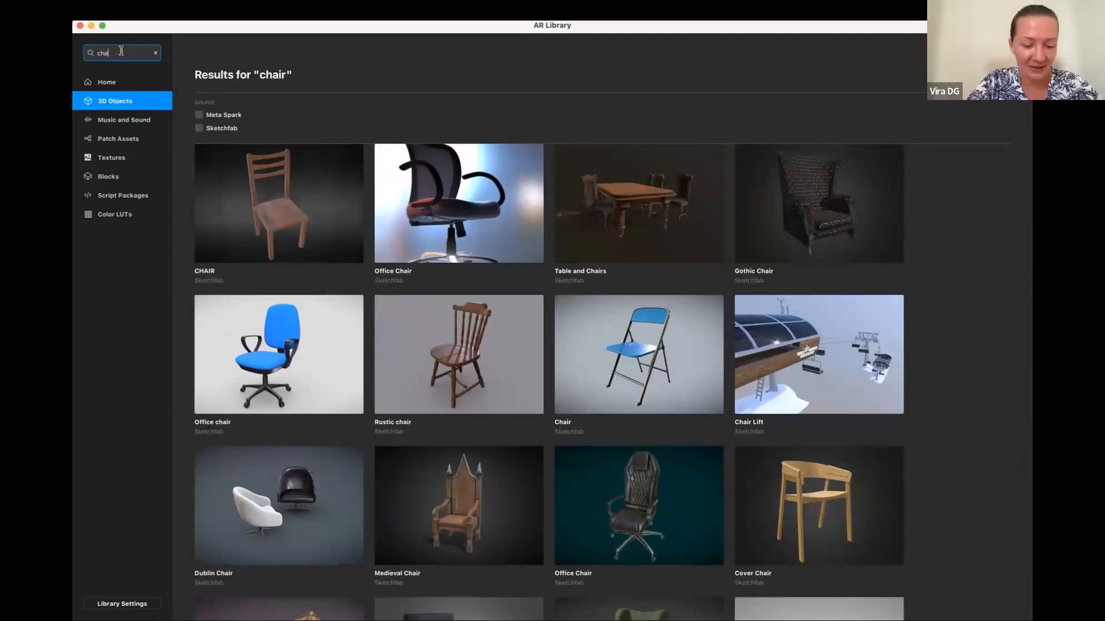
pyautogui.press('Return')
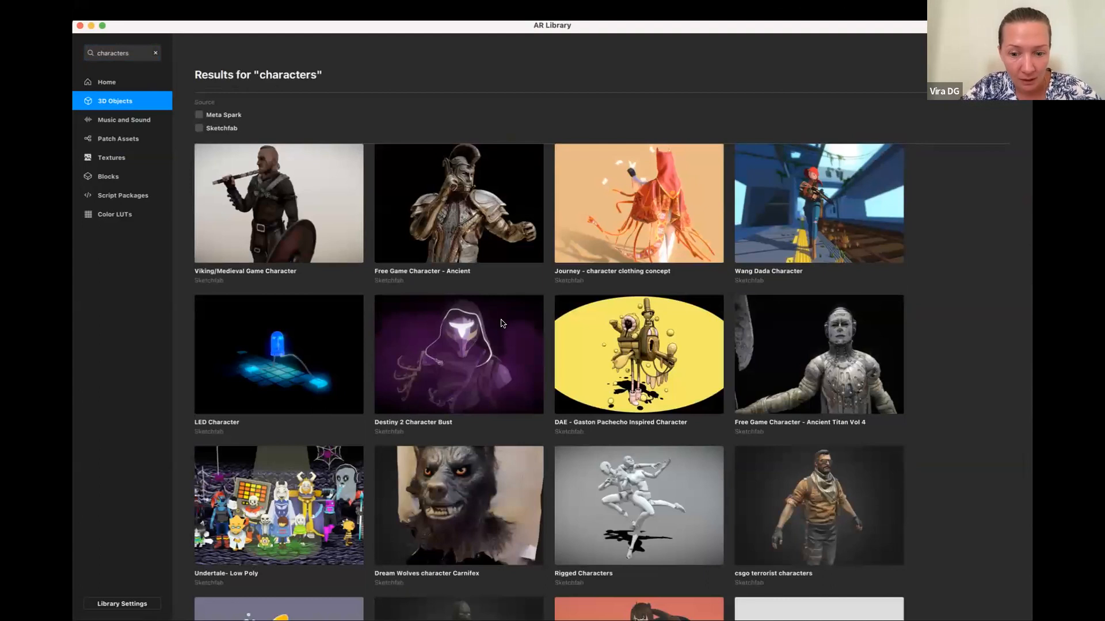
pyautogui.scroll(-2, 503, 324)
pyautogui.click(662, 464)
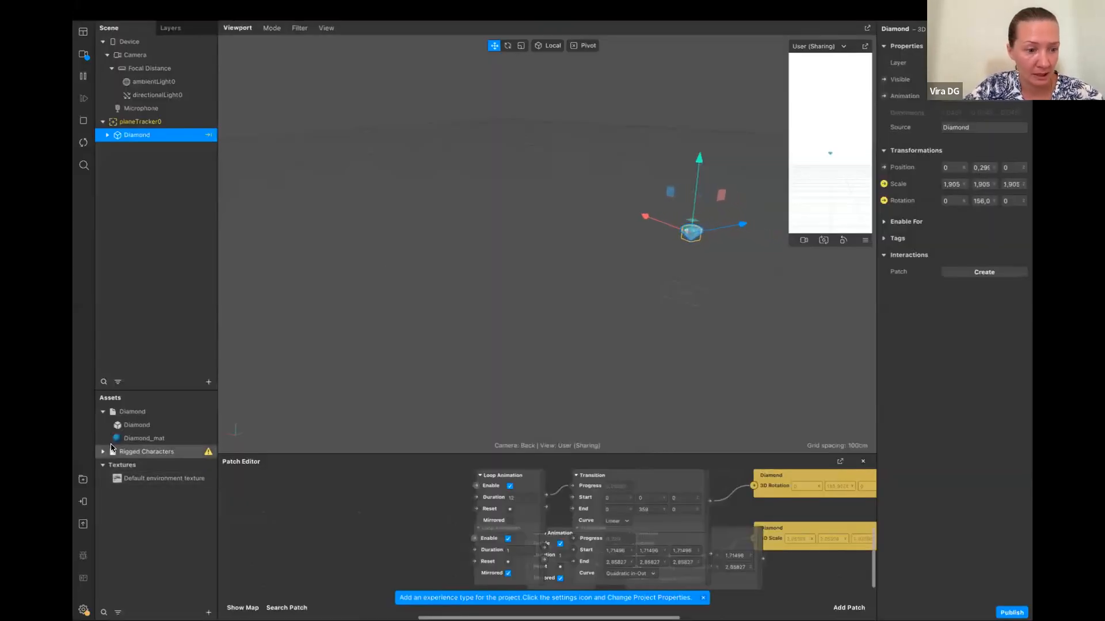
# Add Rigged Characters to the scene directly under planeTracker0, outside the Diamond, and enlarge the simulator preview
pyautogui.moveTo(124, 454); pyautogui.dragTo(134, 240)
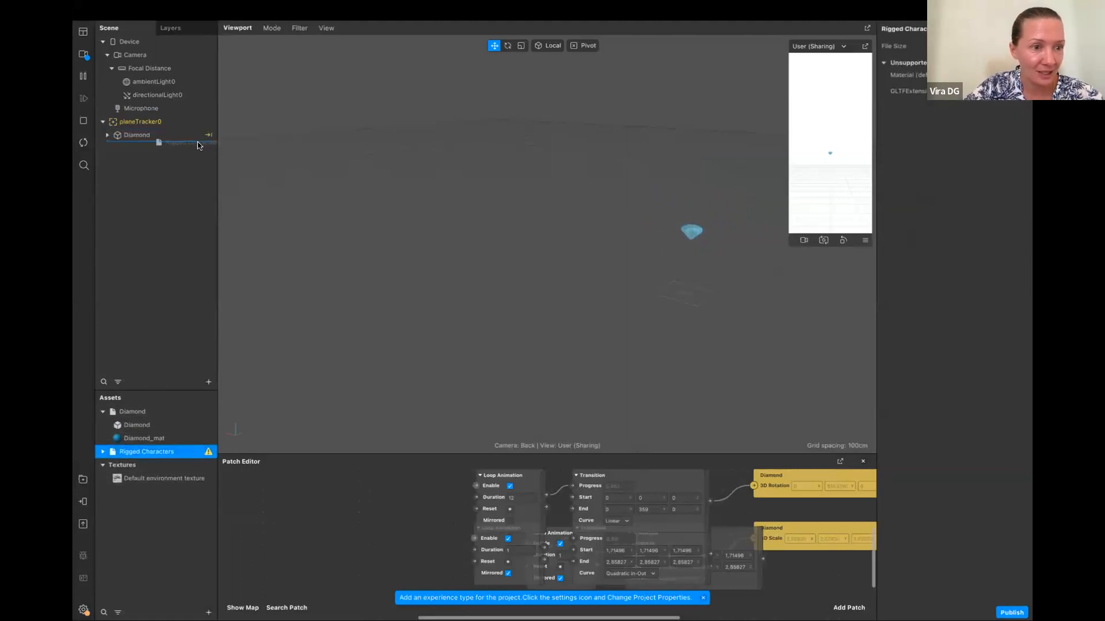
pyautogui.moveTo(195, 139); pyautogui.dragTo(195, 139)
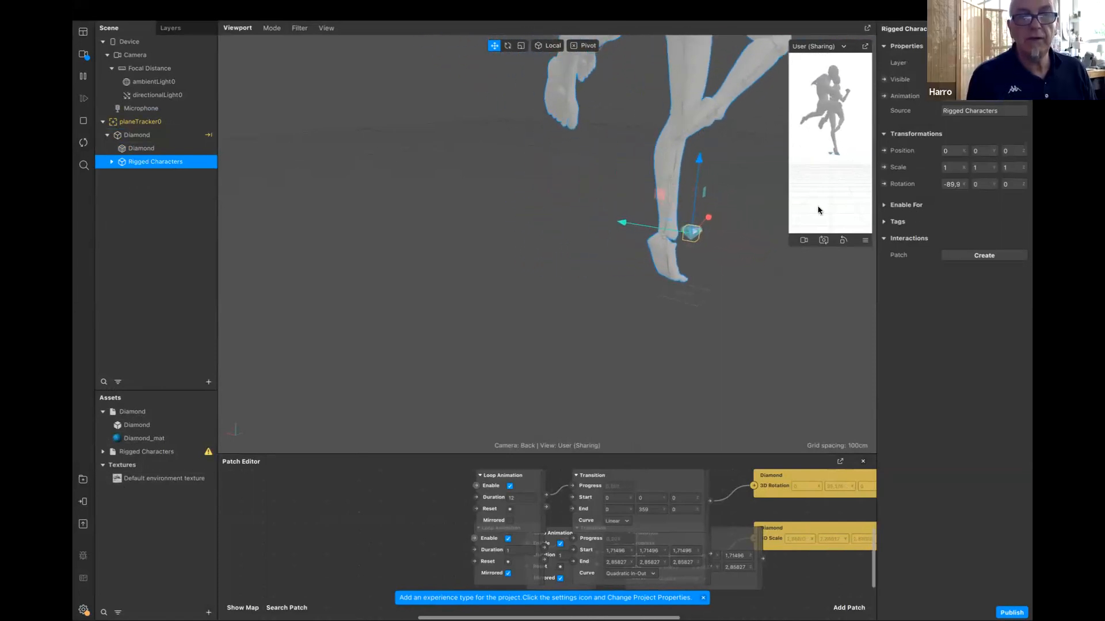
pyautogui.moveTo(791, 250); pyautogui.dragTo(688, 378)
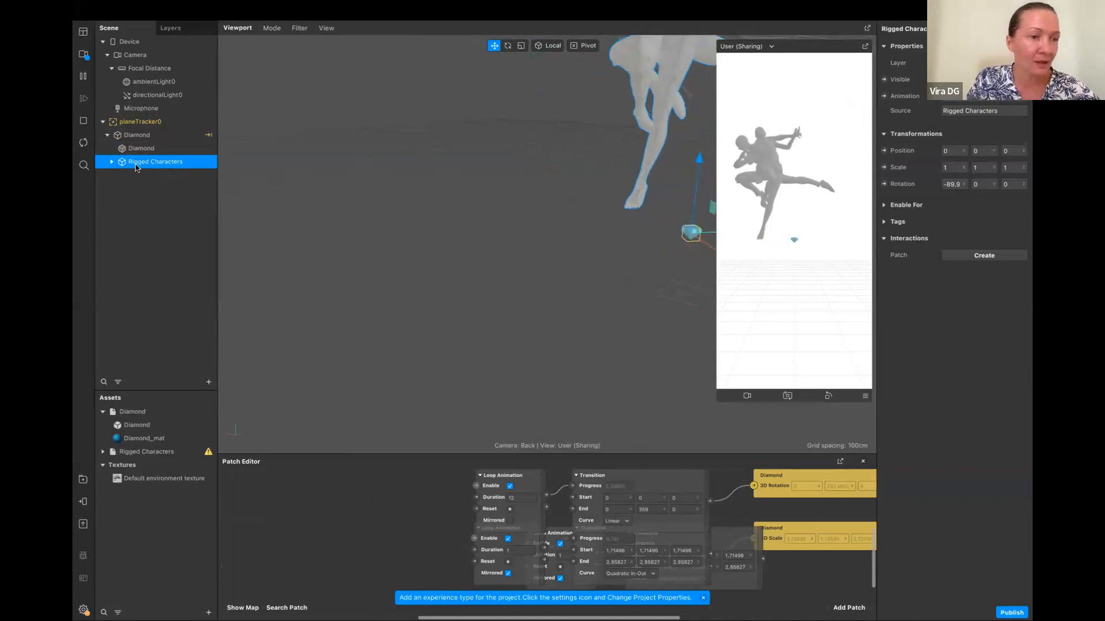
pyautogui.moveTo(147, 167); pyautogui.dragTo(167, 131)
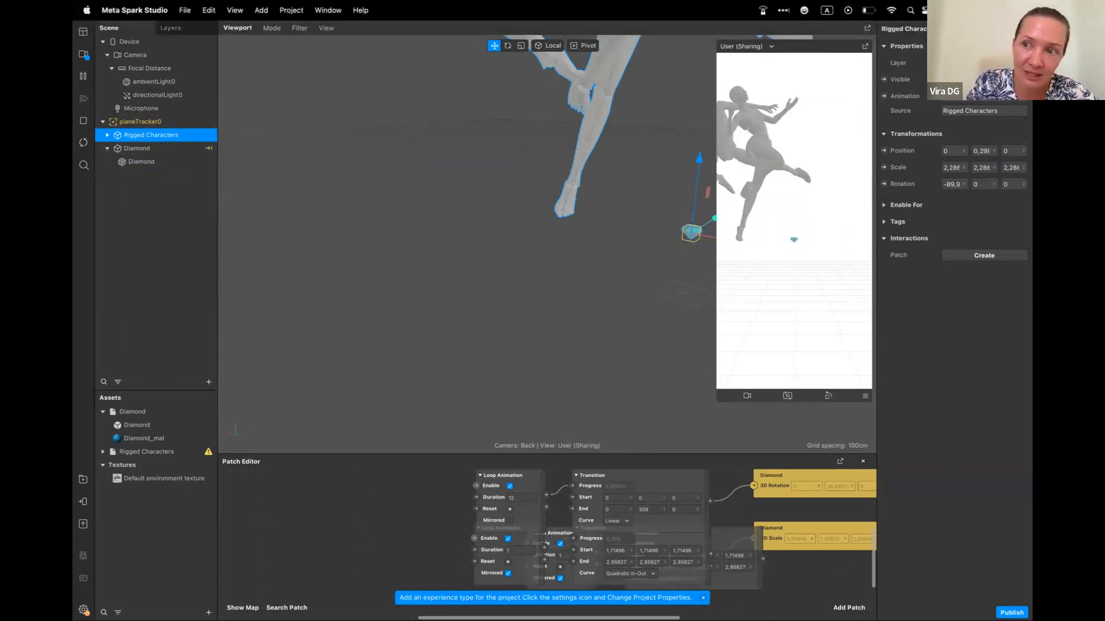
# Add a Spin animation to Rigged Characters and set its loop duration to 12
pyautogui.click(884, 96)
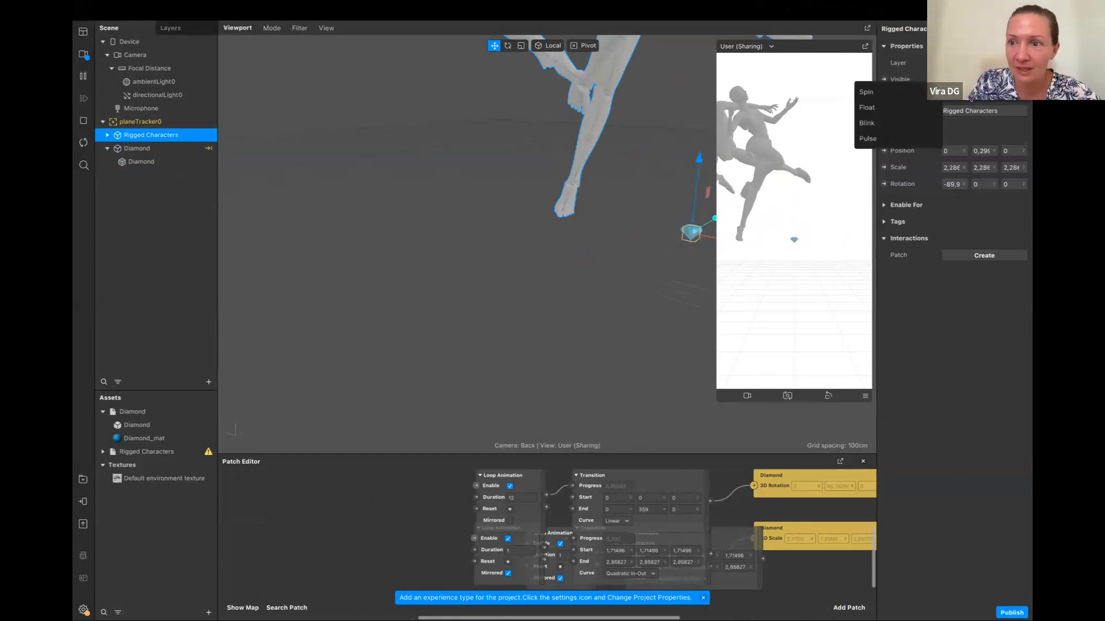
pyautogui.click(869, 93)
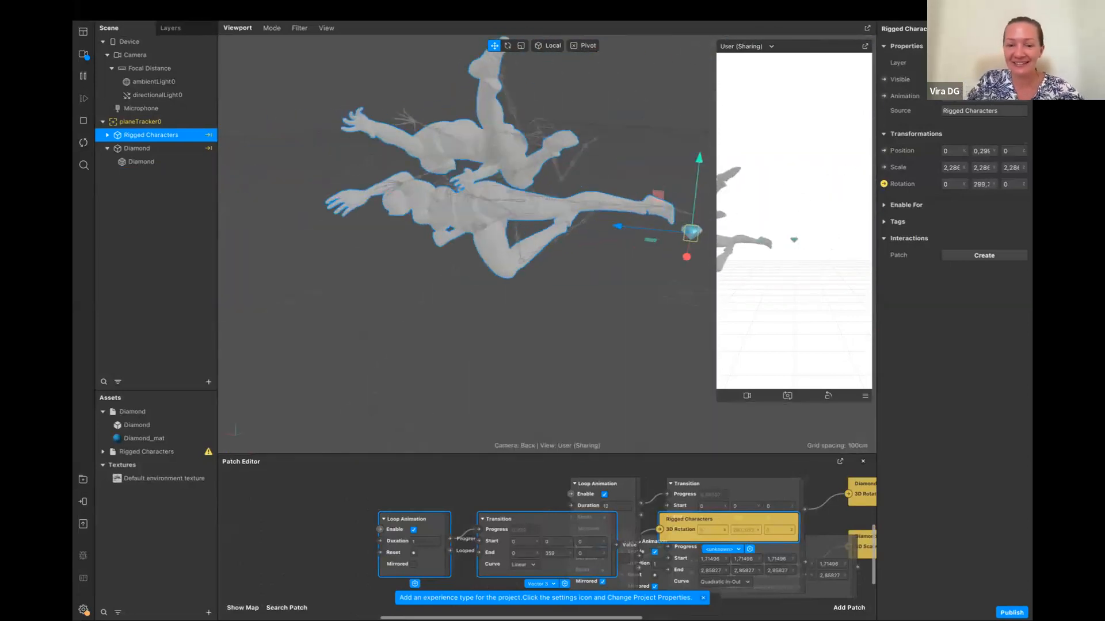
pyautogui.click(424, 543)
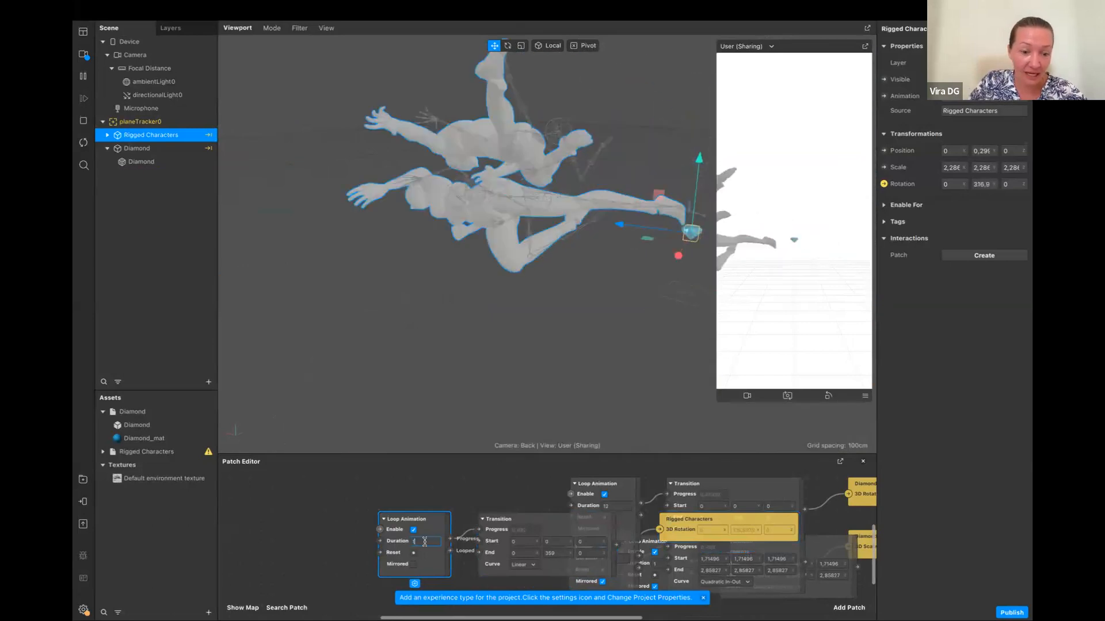
pyautogui.write('12')
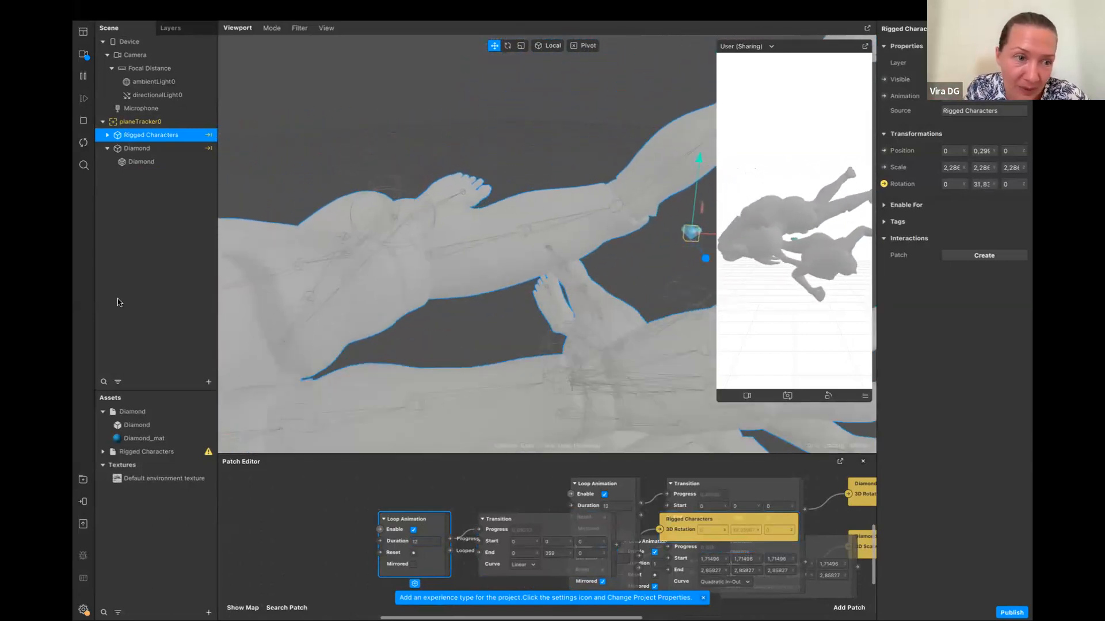
# Pause the simulation and select a body mesh and a shin bone of the rigged characters for inspection
pyautogui.click(83, 76)
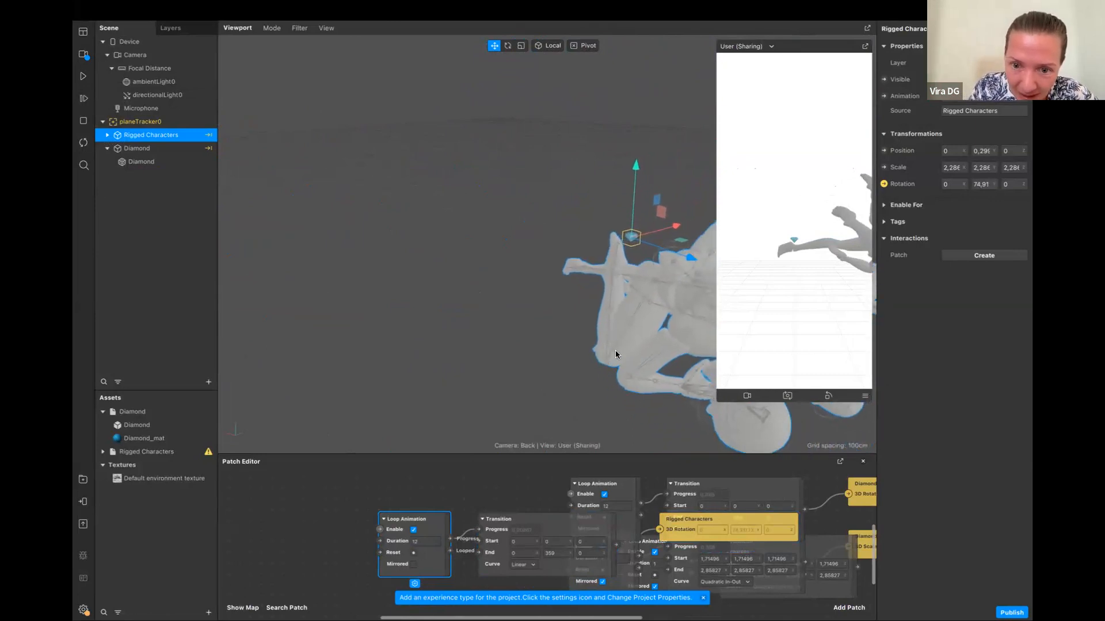
pyautogui.click(654, 286)
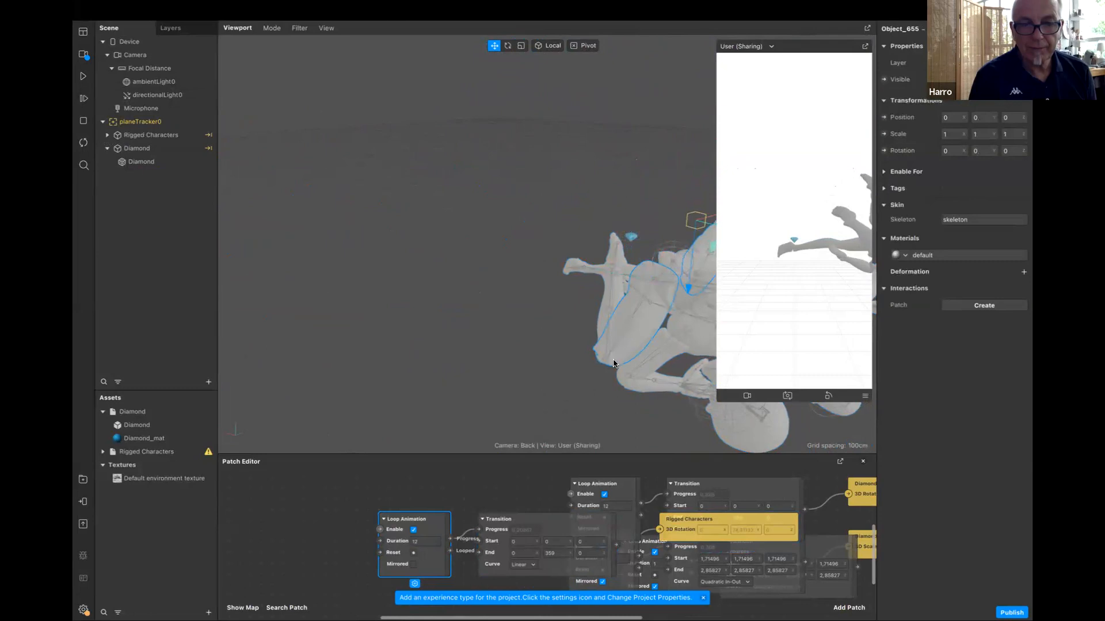
pyautogui.click(613, 277)
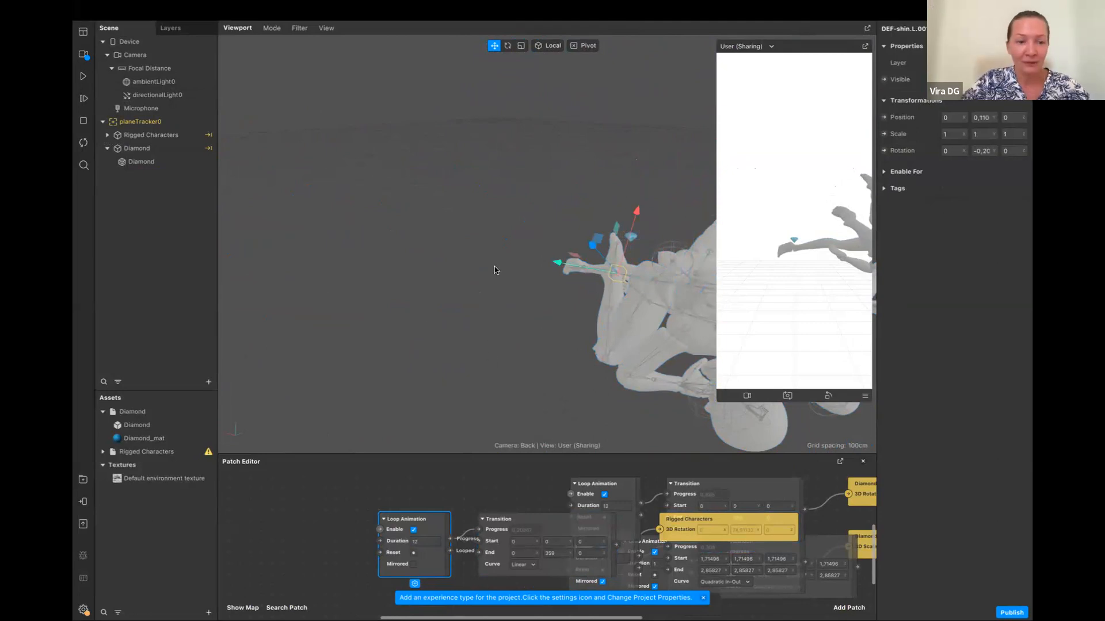
# Switch to Blender and scale the selected golden sculpture up uniformly by about 1.65
pyautogui.hotkey('ctrl', 'Left')
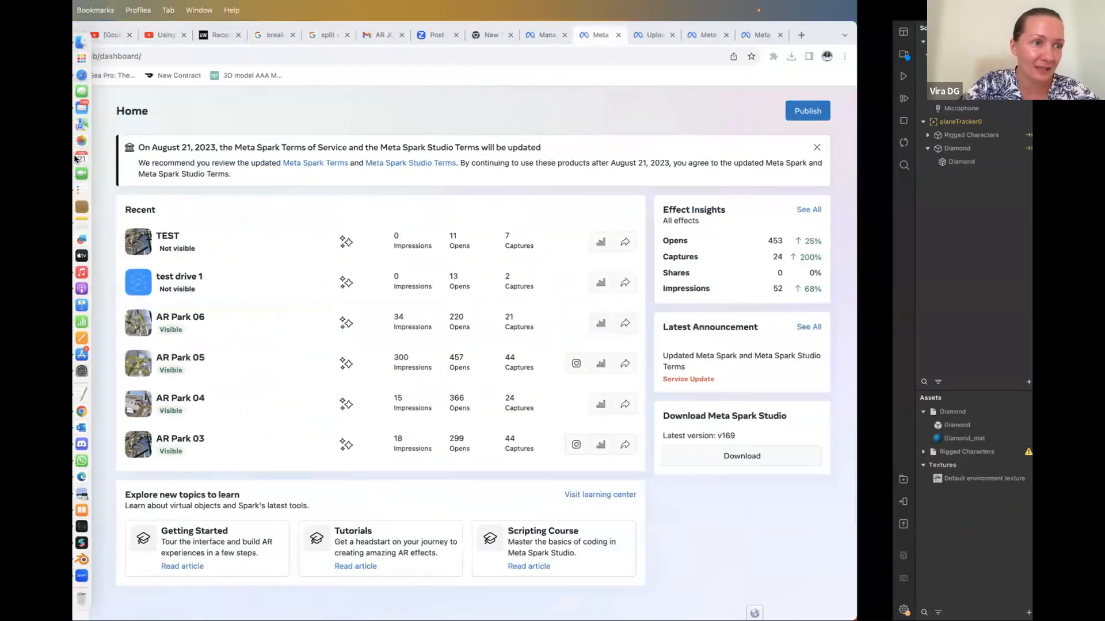
pyautogui.click(100, 561)
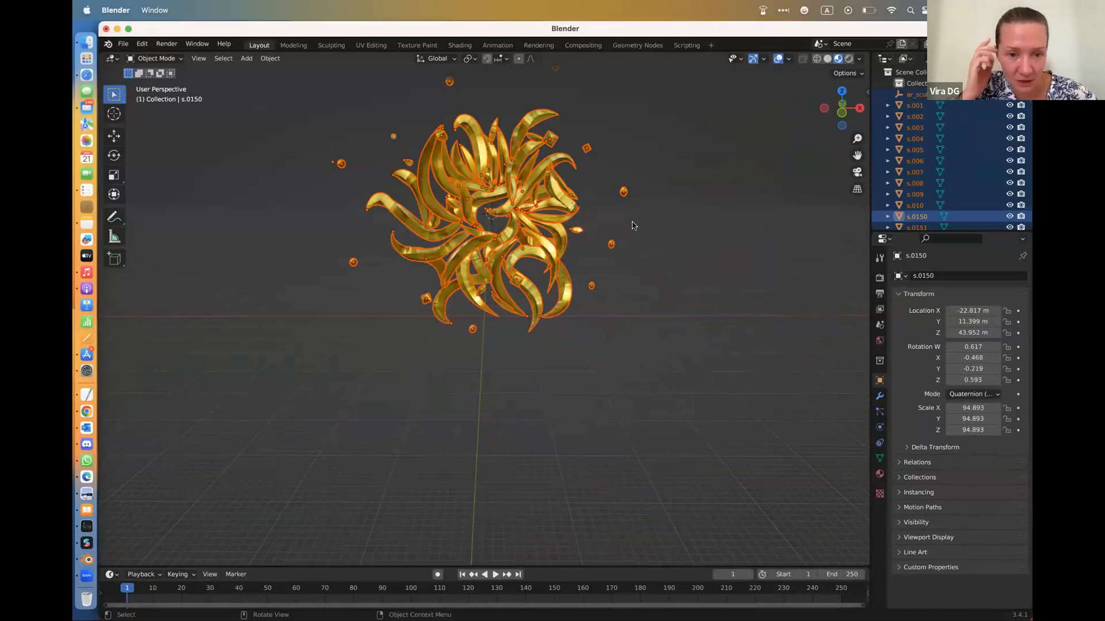
pyautogui.scroll(10, 657, 228)
pyautogui.scroll(-8, 657, 228)
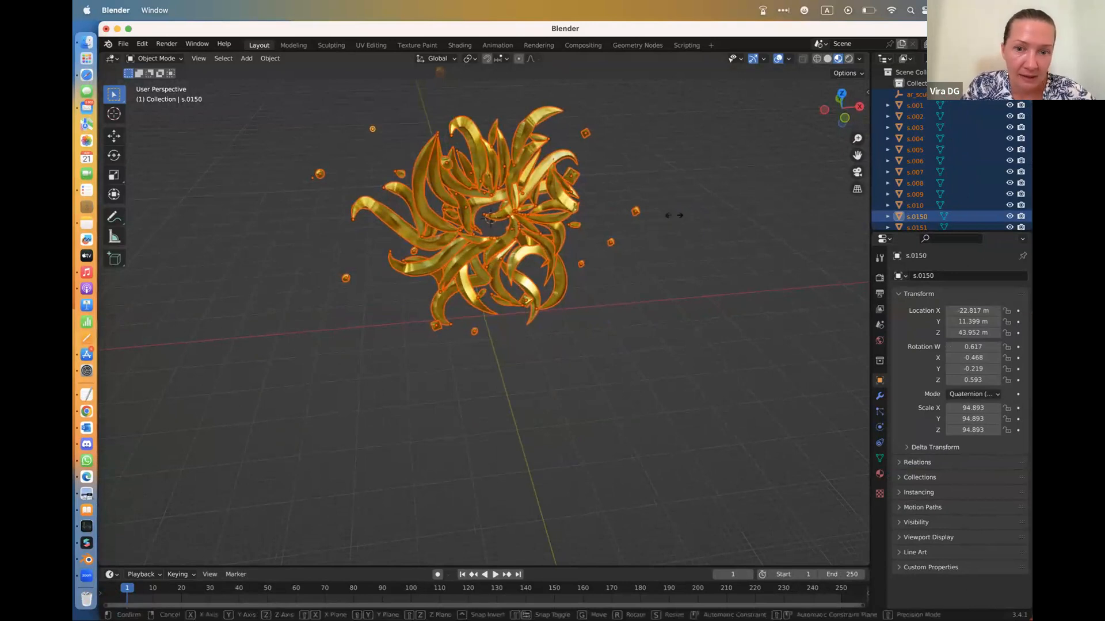
pyautogui.press('s')
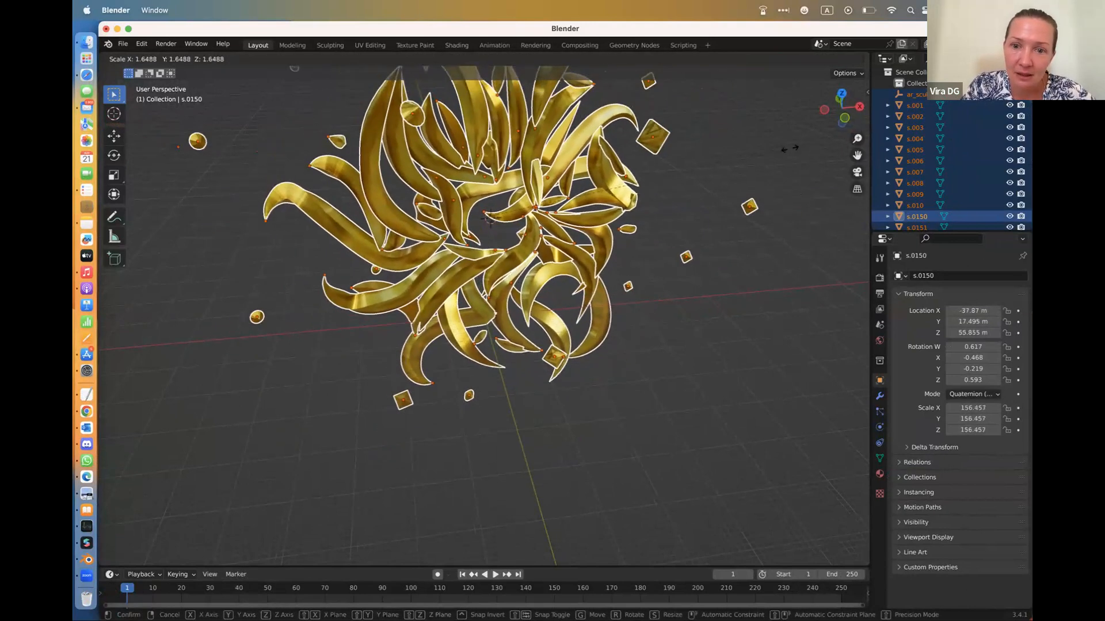
pyautogui.click(790, 152)
# Compare the sculpture in solid and wireframe shading, and examine its mesh density from different angles in wireframe
pyautogui.click(829, 60)
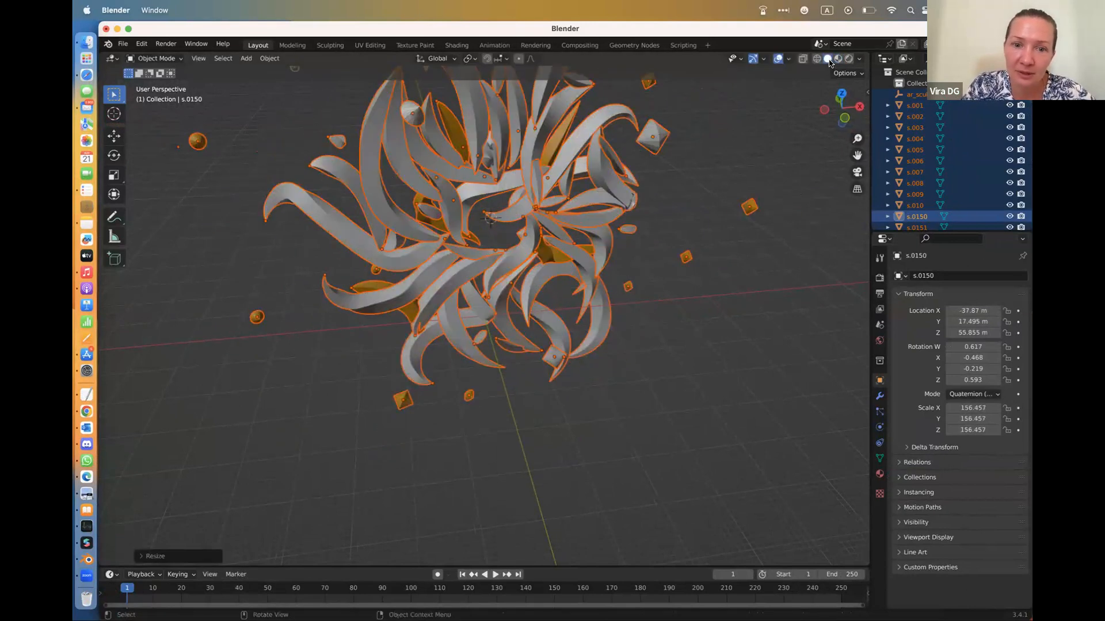
pyautogui.click(818, 59)
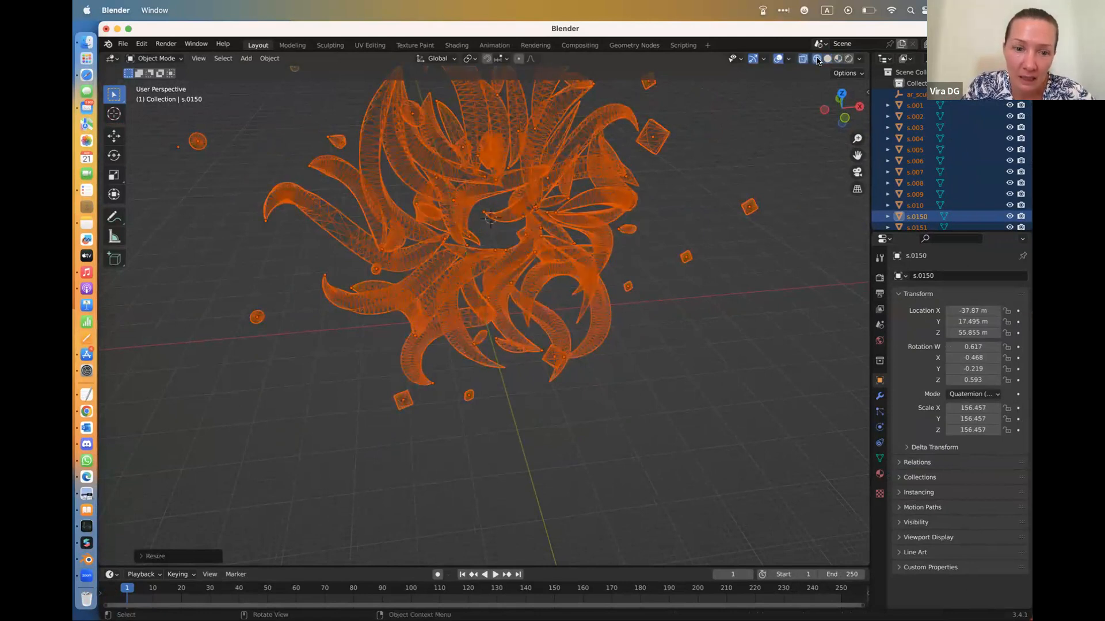
pyautogui.moveTo(469, 312)
pyautogui.mouseDown(button='middle')
pyautogui.moveTo(558, 266)
pyautogui.moveTo(312, 209)
pyautogui.mouseUp(button='middle')
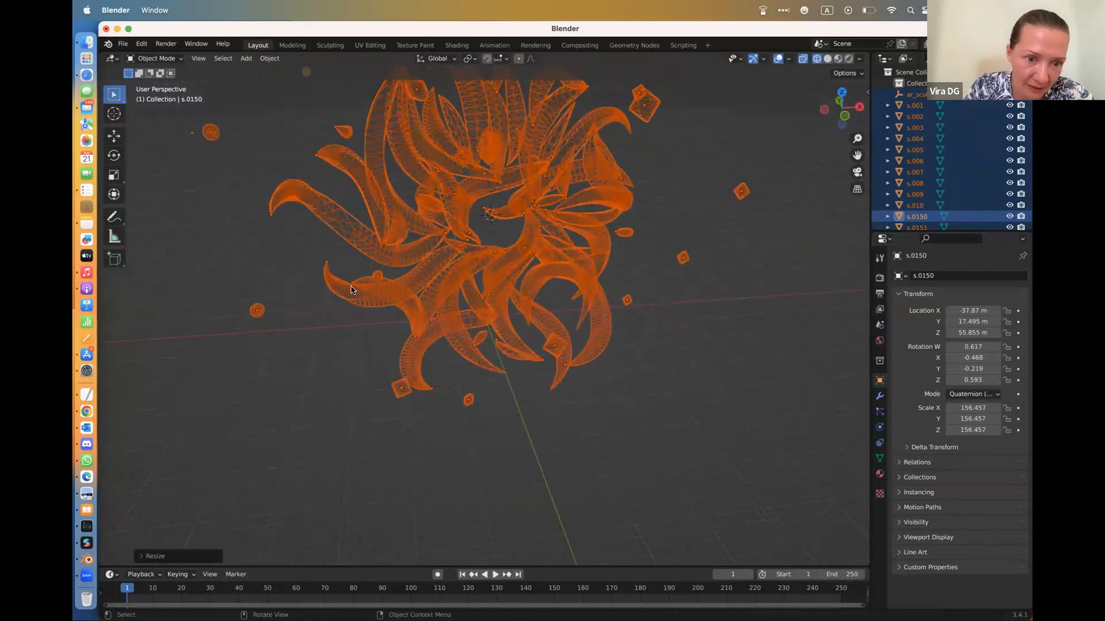
pyautogui.scroll(-5, 481, 305)
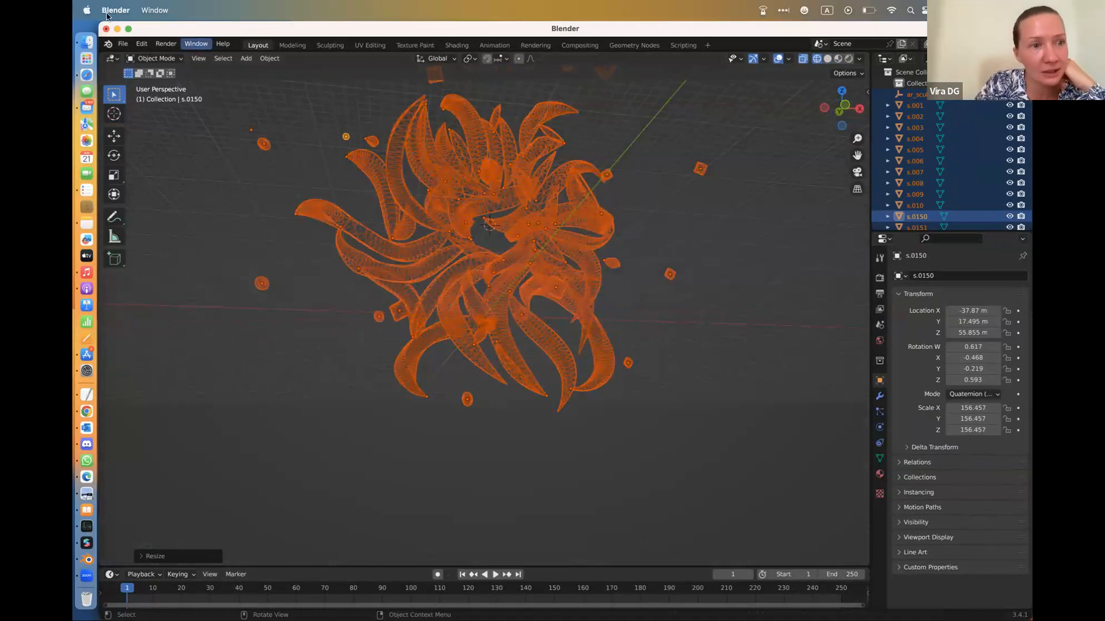
# Import the glTF 2.0 file mesh.glb from the Downloads folder into the scene
pyautogui.click(124, 45)
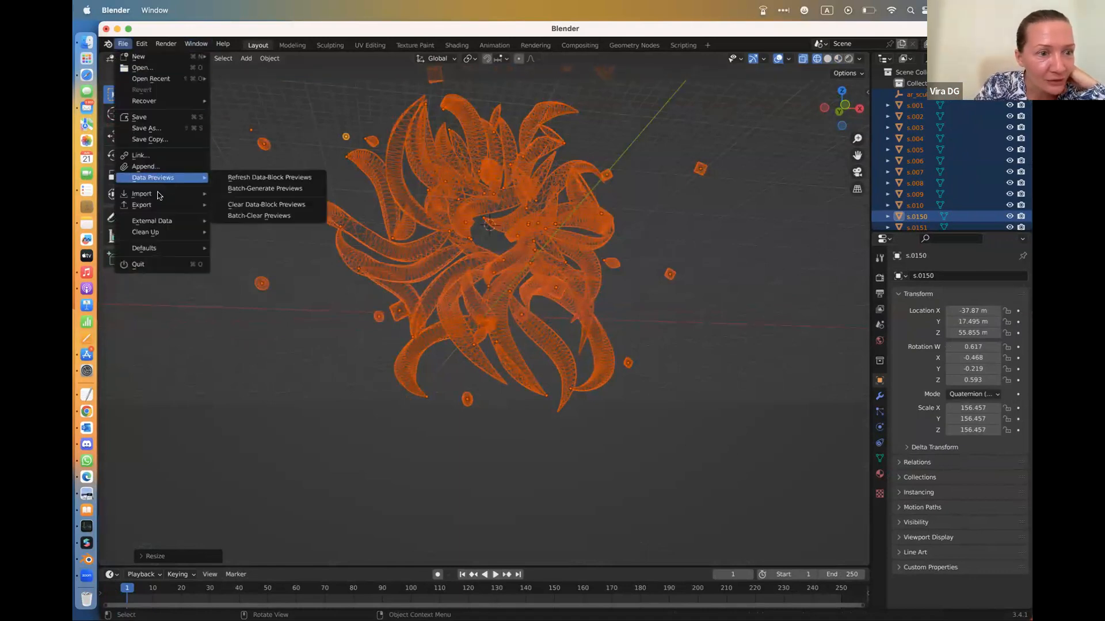
pyautogui.moveTo(160, 194)
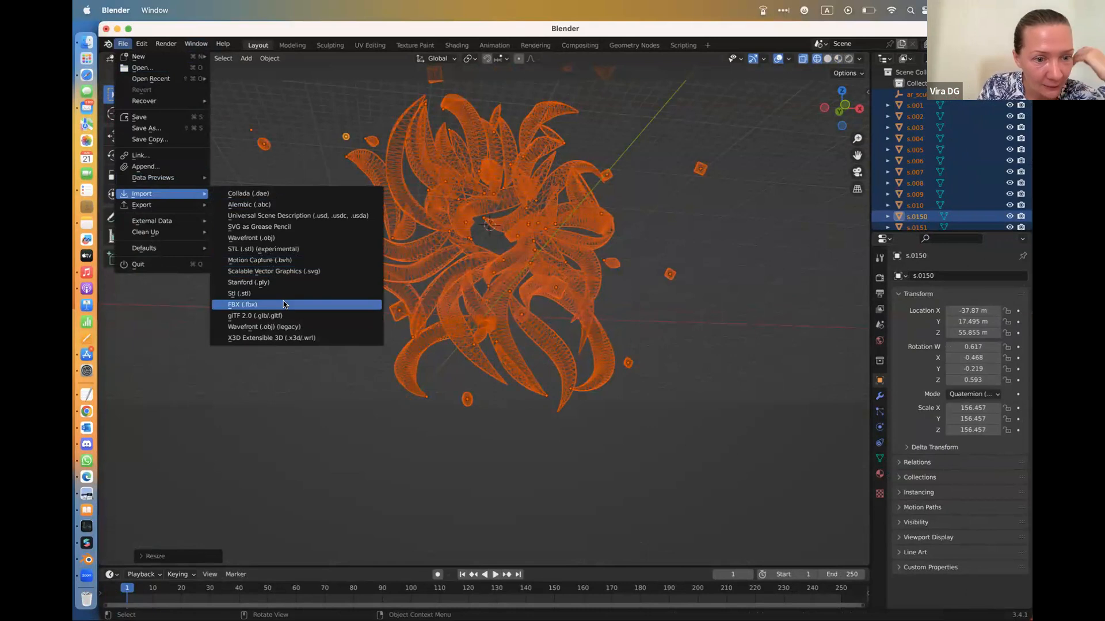
pyautogui.click(285, 315)
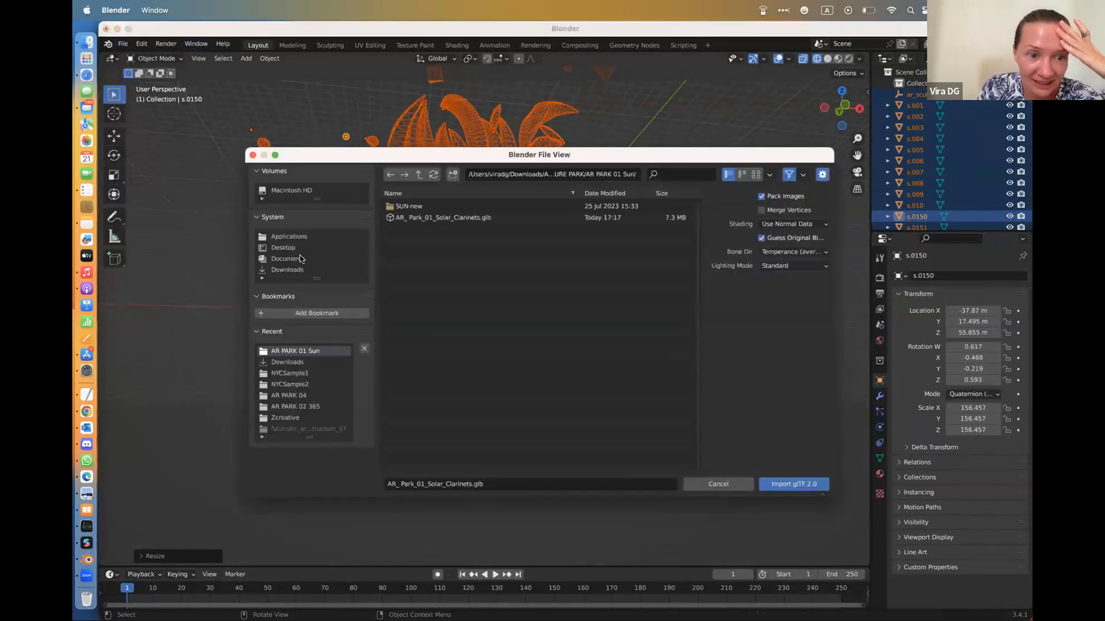
pyautogui.click(290, 270)
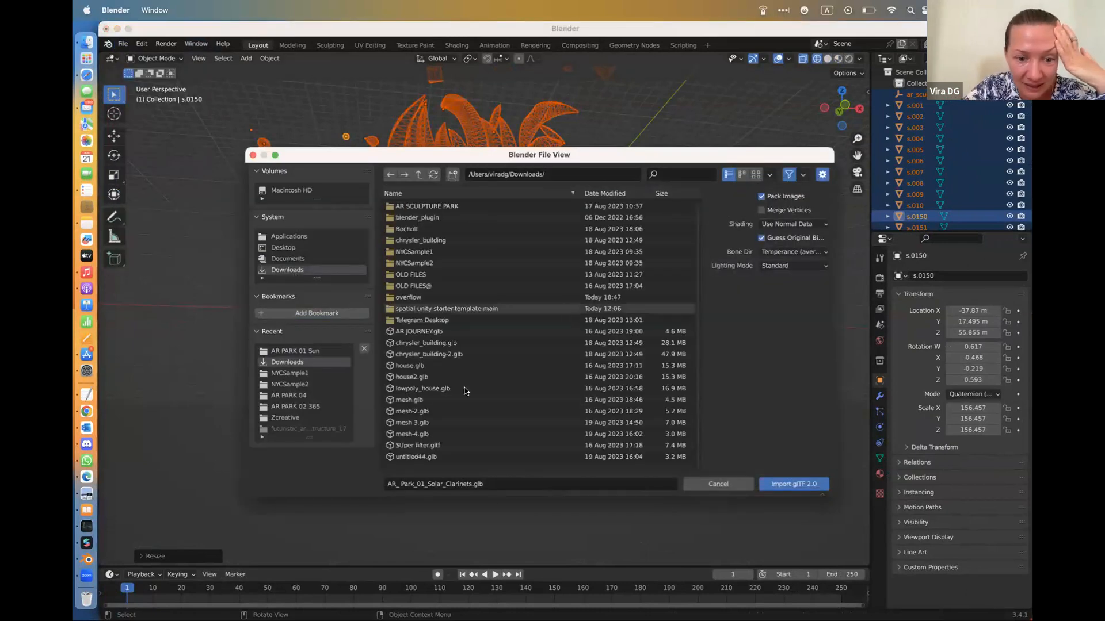
pyautogui.click(644, 400)
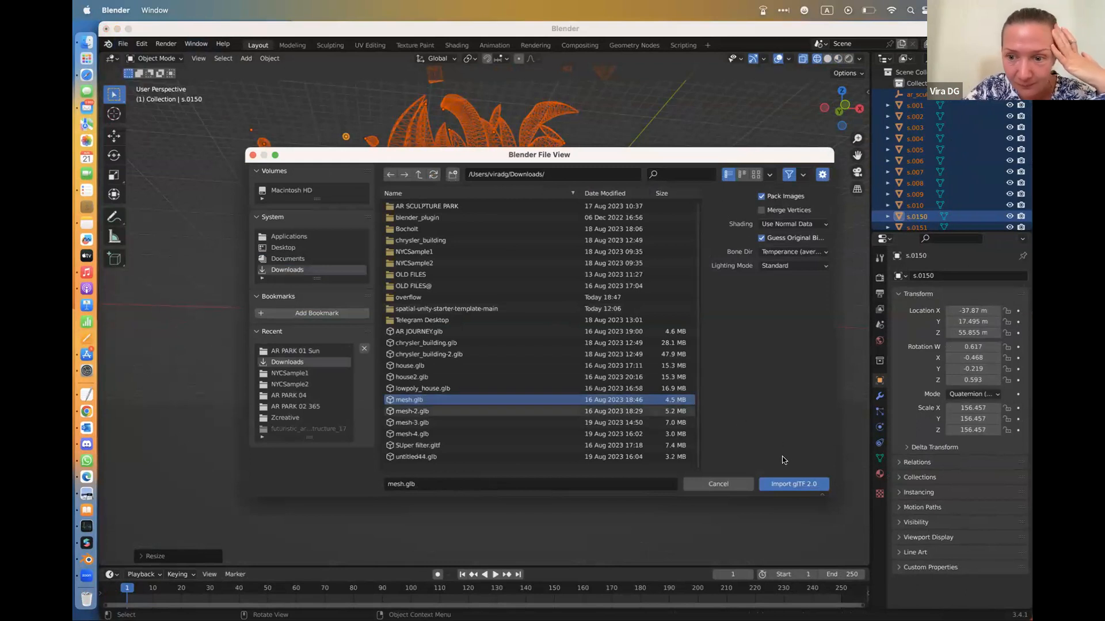
pyautogui.click(793, 484)
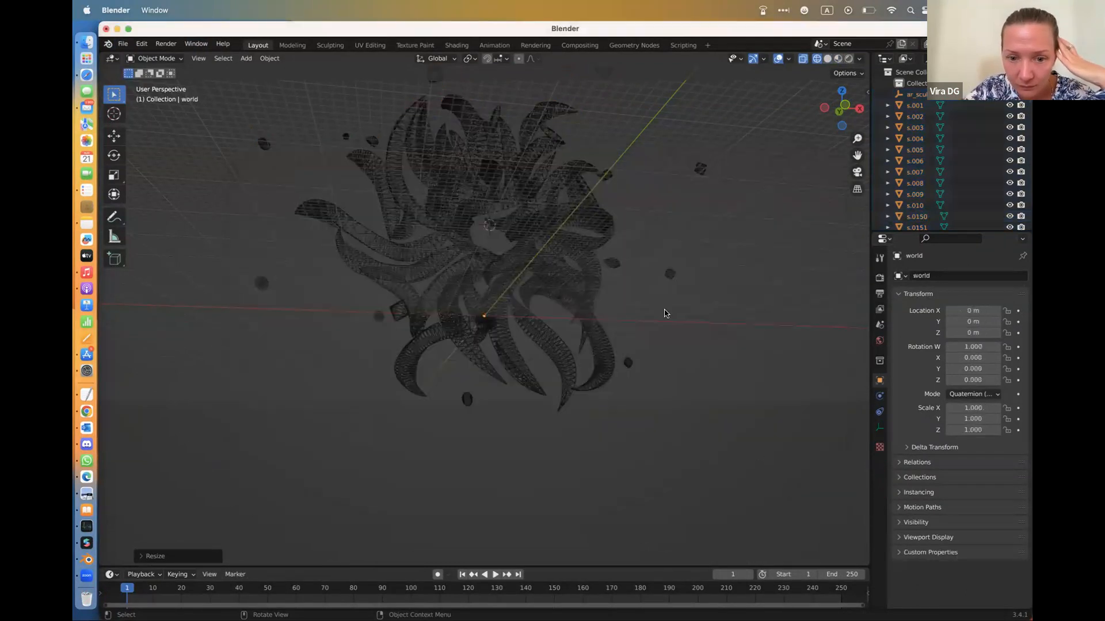
pyautogui.scroll(10, 665, 313)
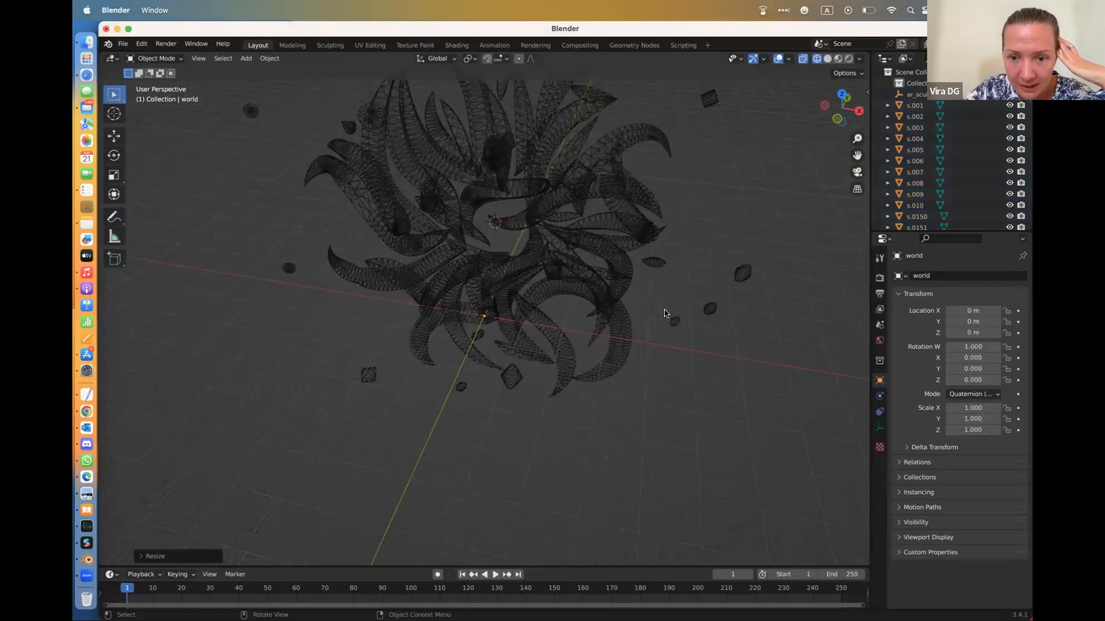
pyautogui.click(122, 43)
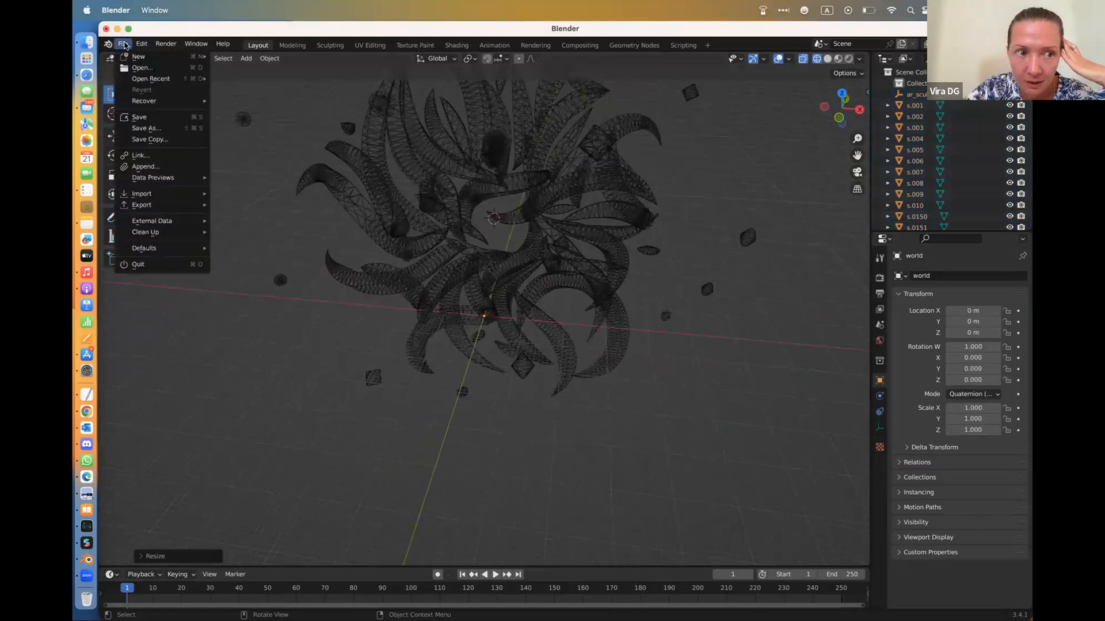
pyautogui.moveTo(168, 190)
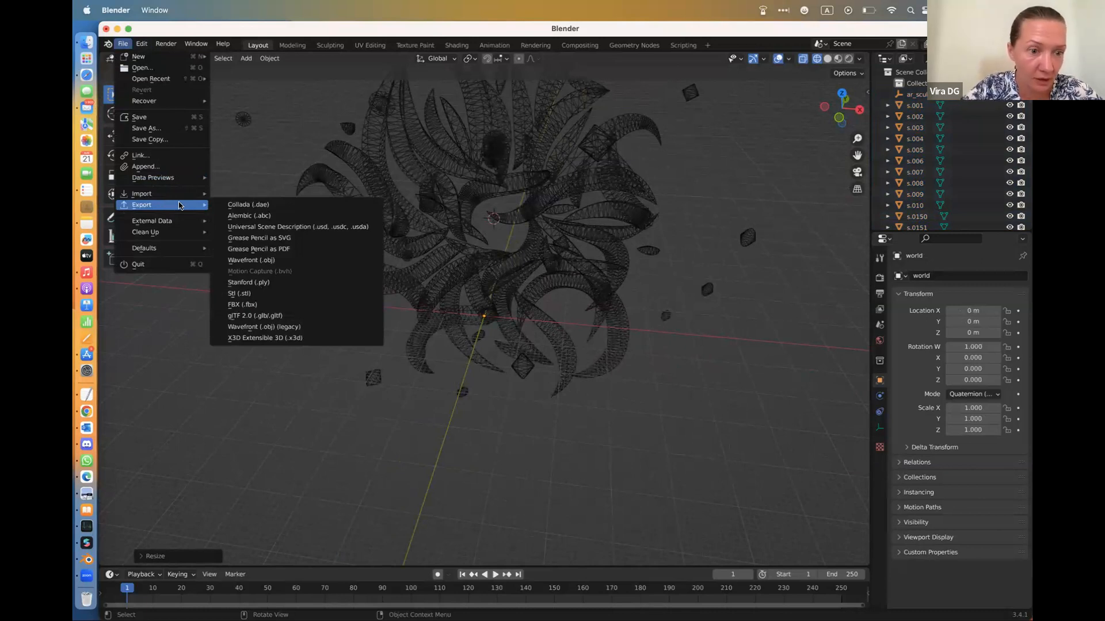
pyautogui.click(255, 315)
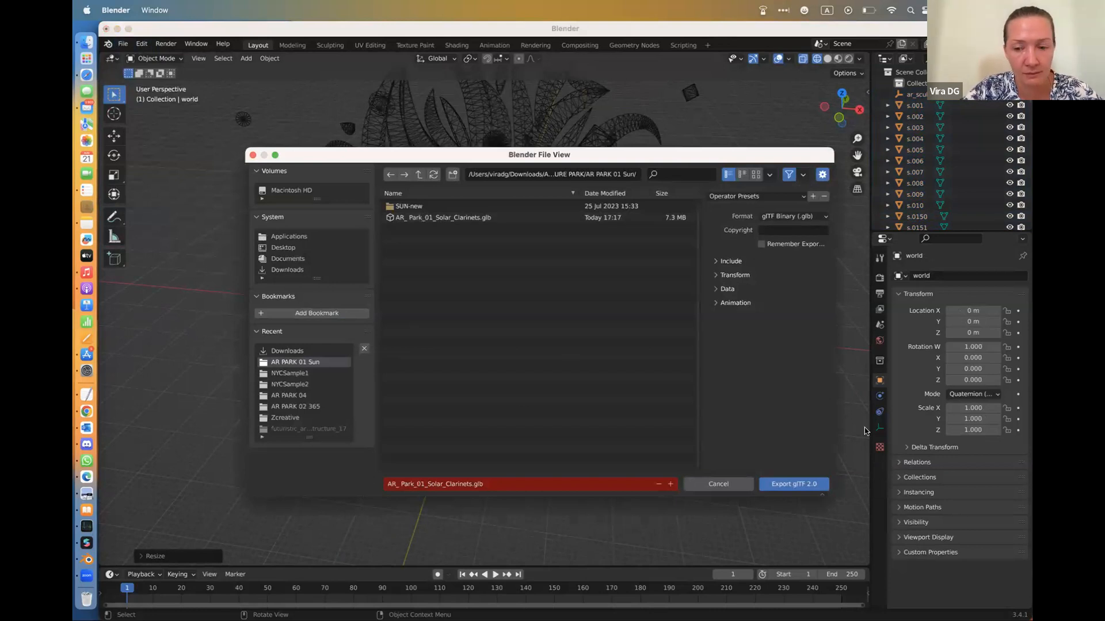
pyautogui.click(738, 485)
# Import the glTF 2.0 file mesh-2.glb from the Downloads folder into the scene
pyautogui.click(125, 49)
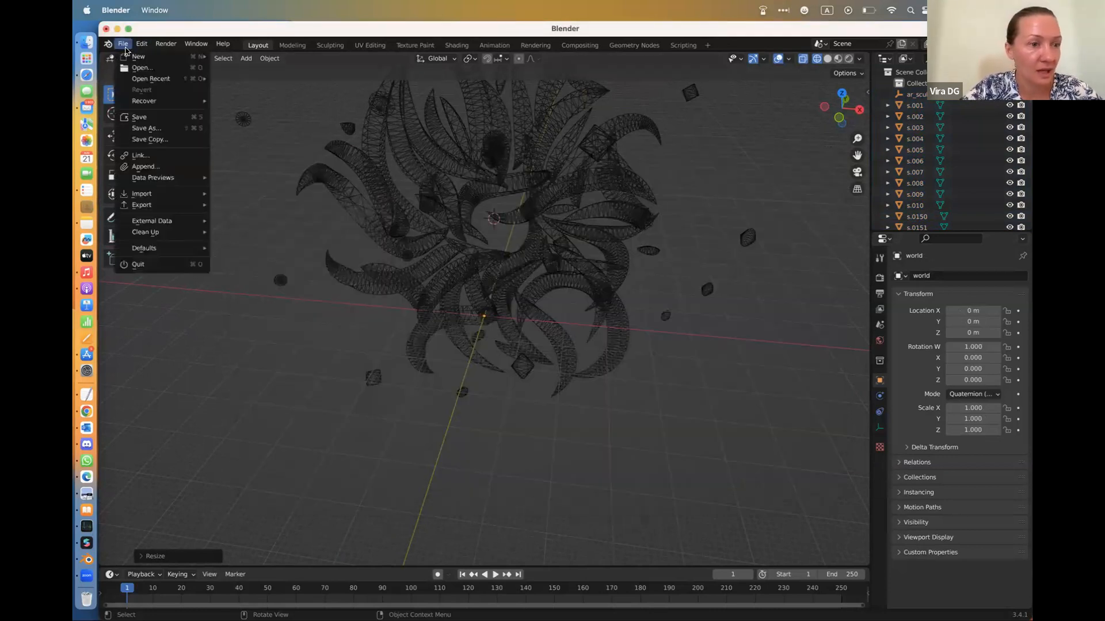
pyautogui.moveTo(168, 198)
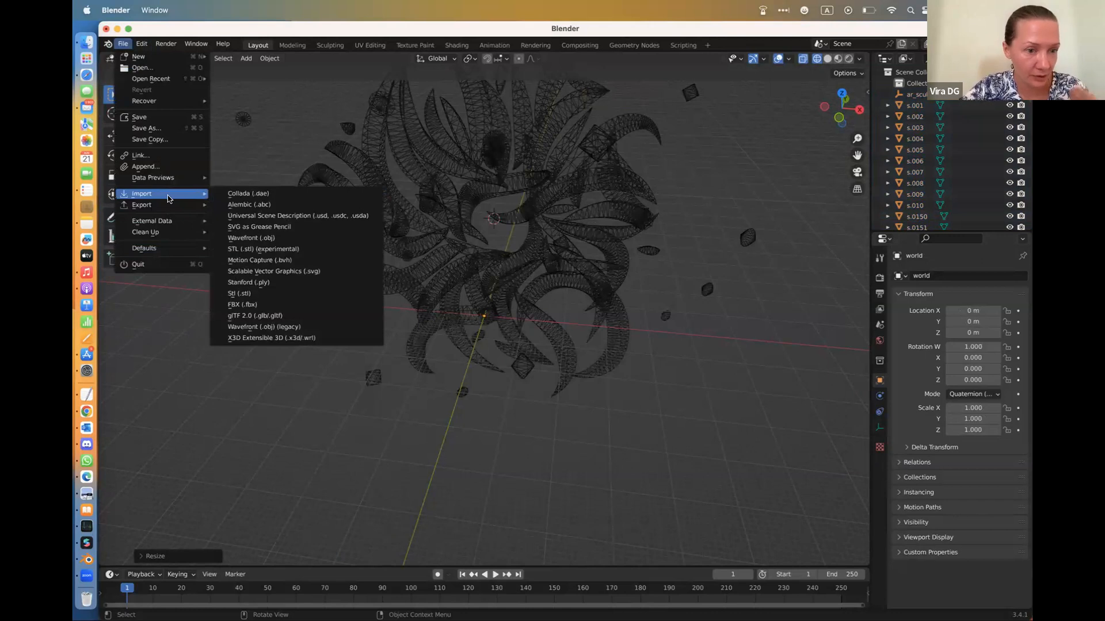
pyautogui.click(303, 315)
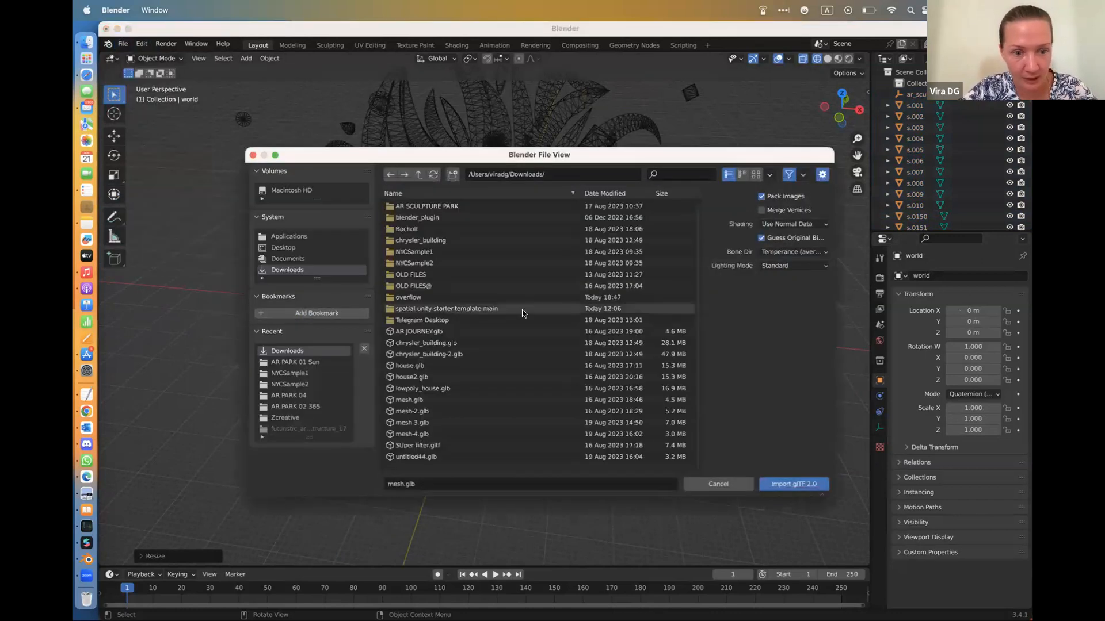
pyautogui.click(435, 412)
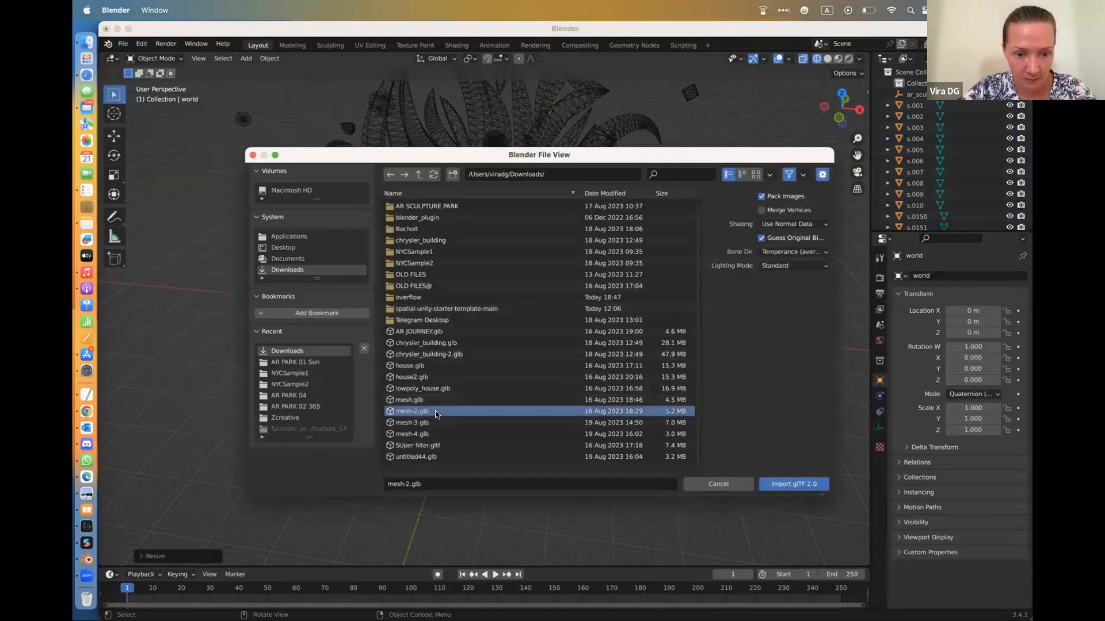
pyautogui.click(796, 485)
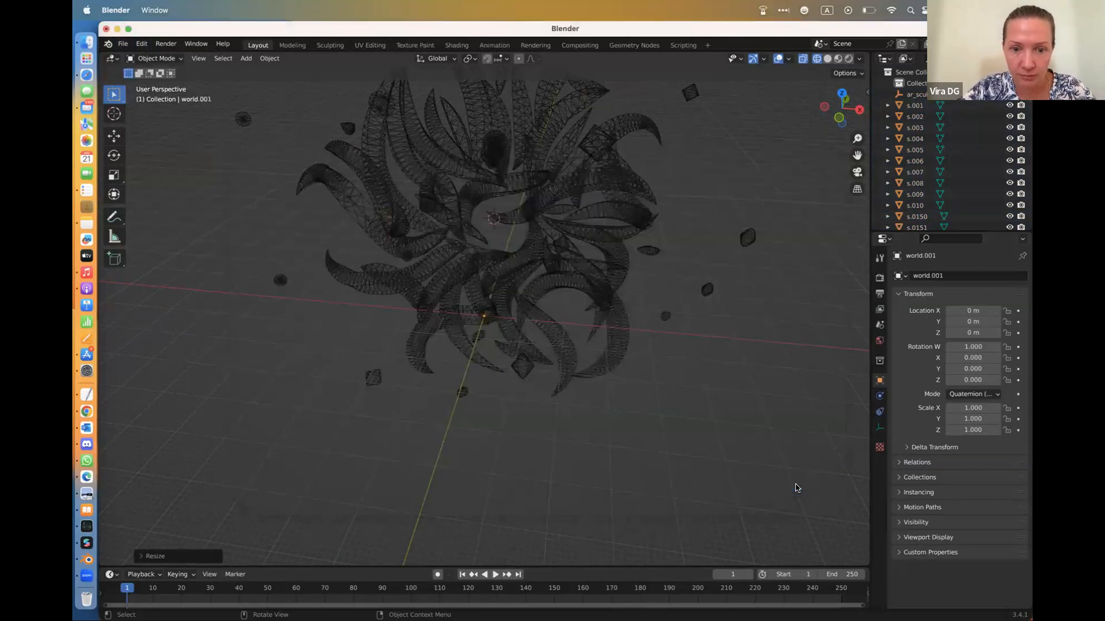
# Select every object in the scene, including the sculpture and imported meshes, and delete them all
pyautogui.scroll(-3, 638, 373)
pyautogui.moveTo(637, 373); pyautogui.dragTo(677, 328, button='middle')
pyautogui.scroll(-5, 939, 132)
pyautogui.scroll(-10, 939, 132)
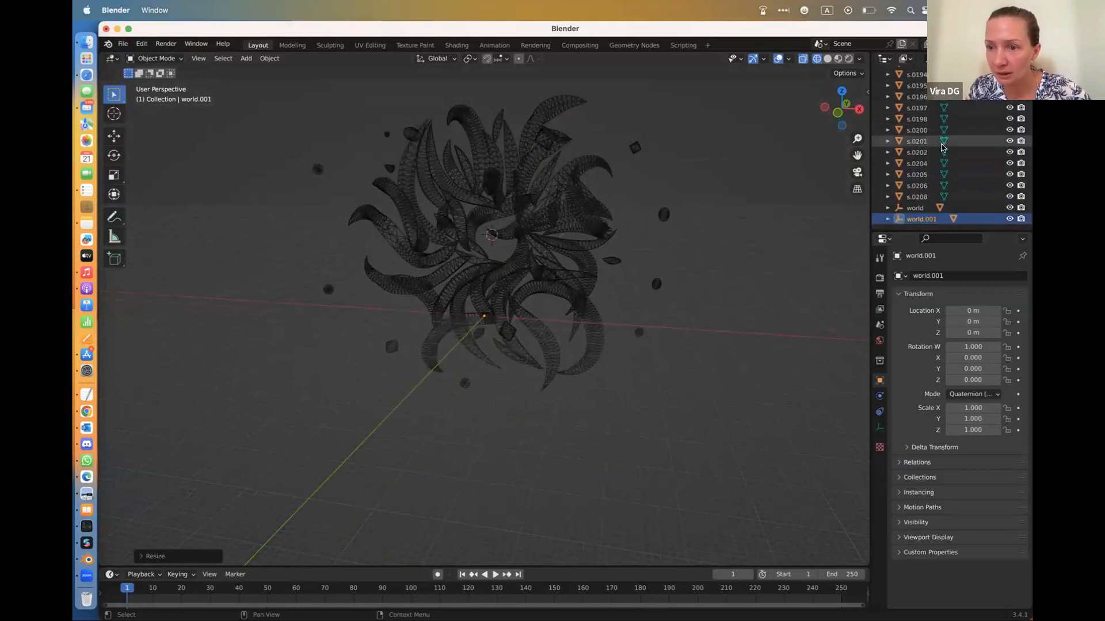
pyautogui.scroll(10, 939, 141)
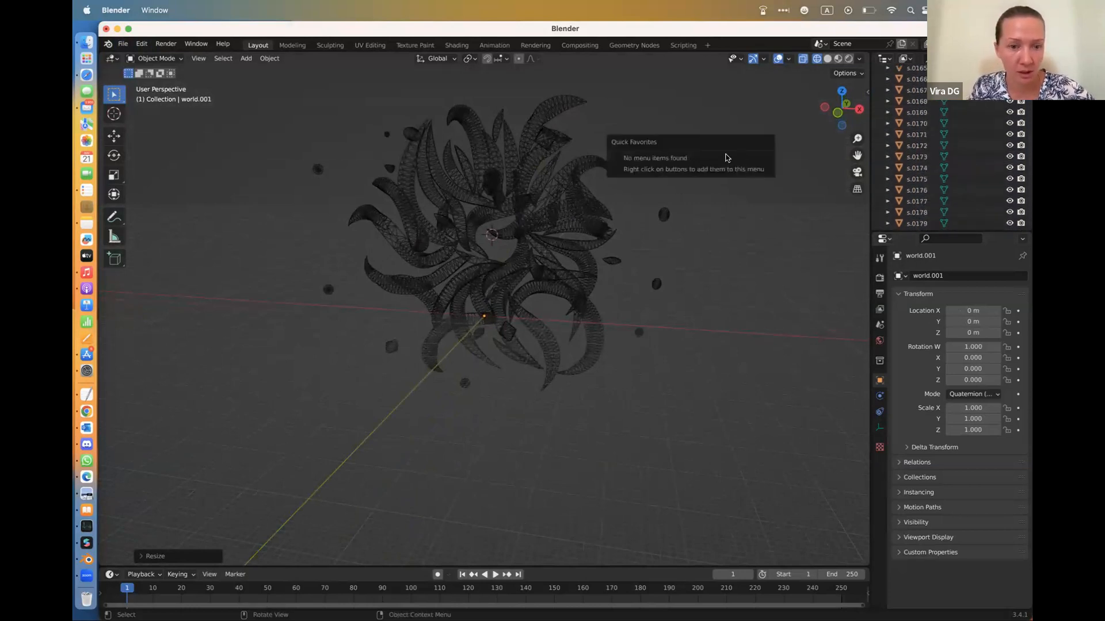
pyautogui.press('a')
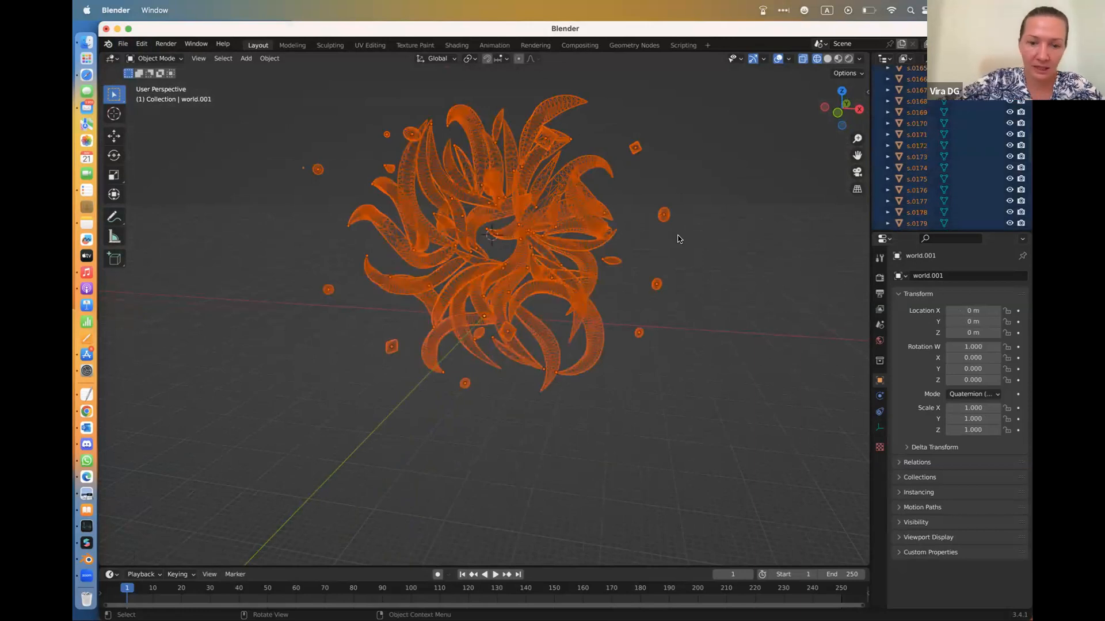
pyautogui.press('x')
pyautogui.click(677, 239)
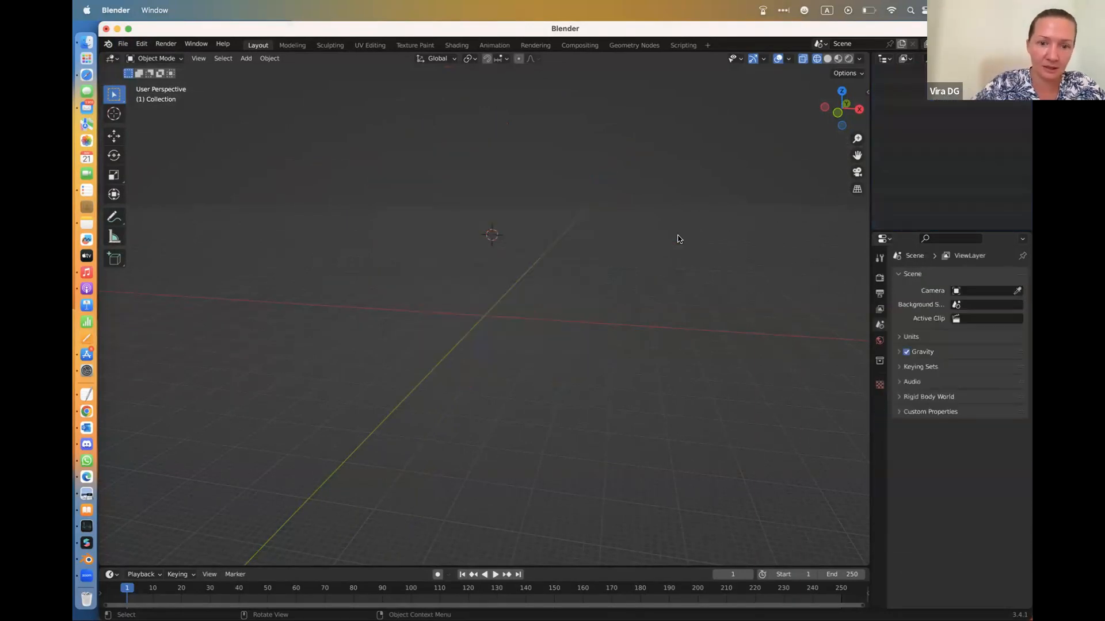
pyautogui.moveTo(438, 194); pyautogui.dragTo(555, 298)
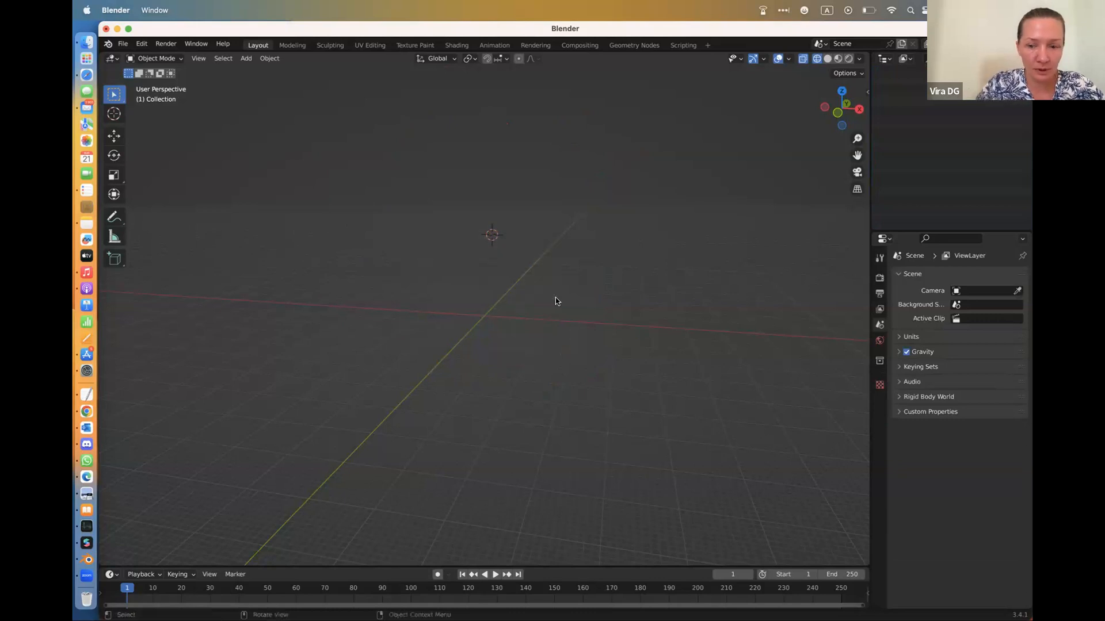
pyautogui.click(122, 45)
pyautogui.moveTo(176, 196)
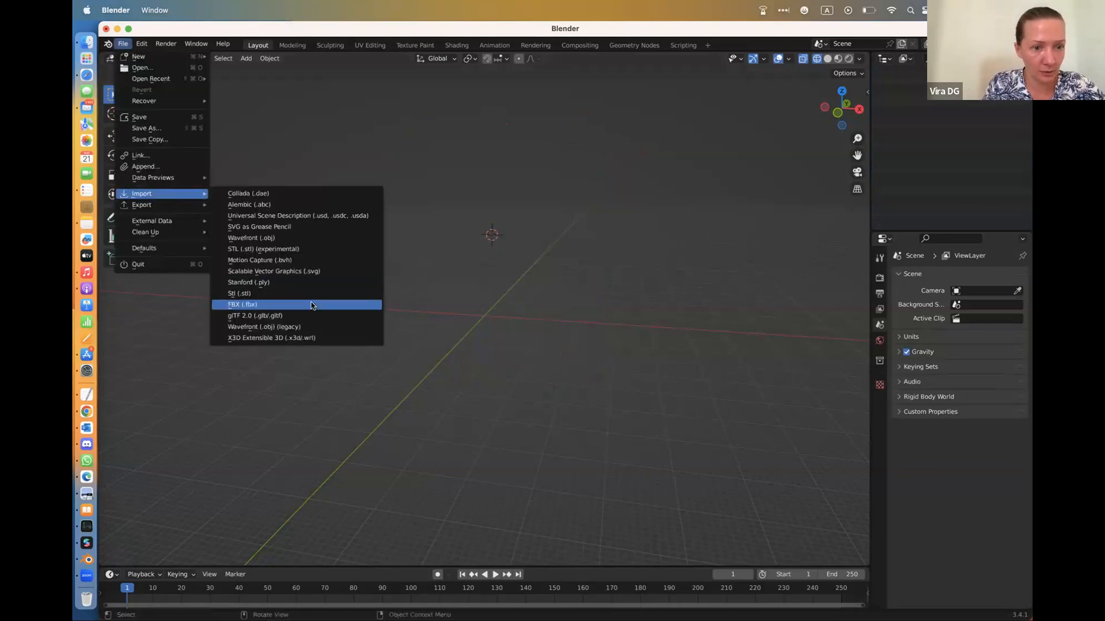
pyautogui.click(247, 304)
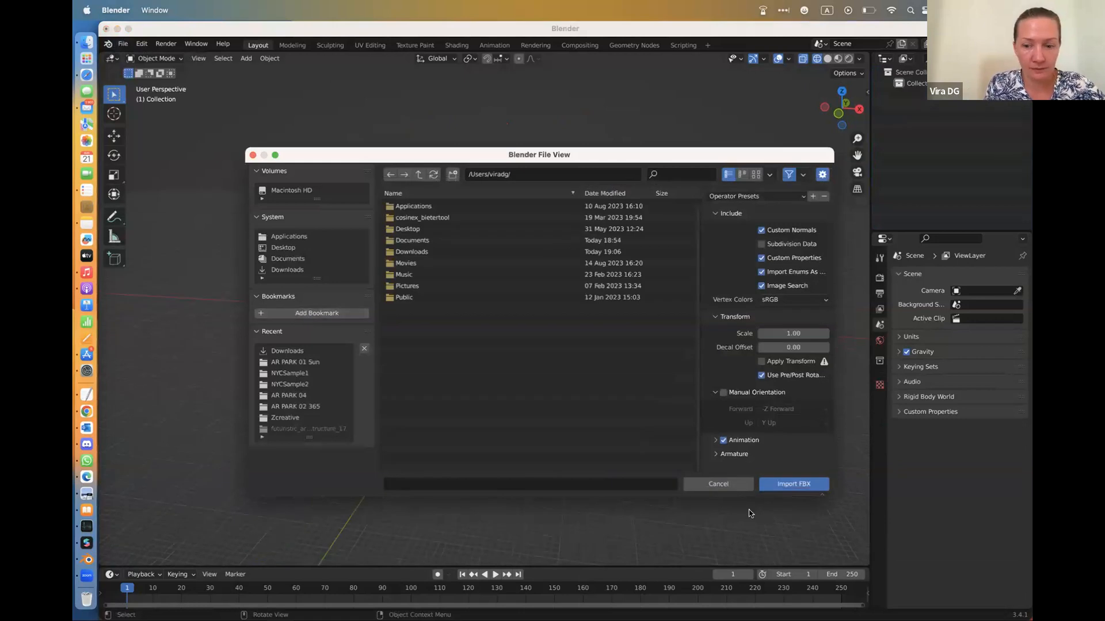
pyautogui.click(717, 484)
# Export the empty scene as glTF 2.0, overwriting mesh-4.glb in the Downloads folder
pyautogui.click(122, 45)
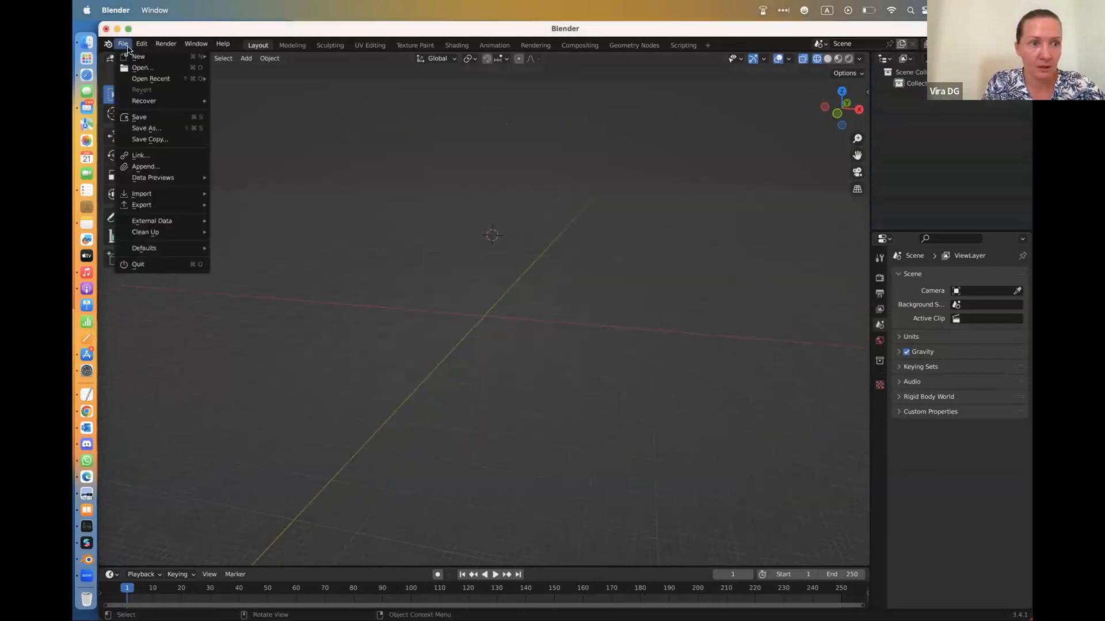
pyautogui.moveTo(140, 207)
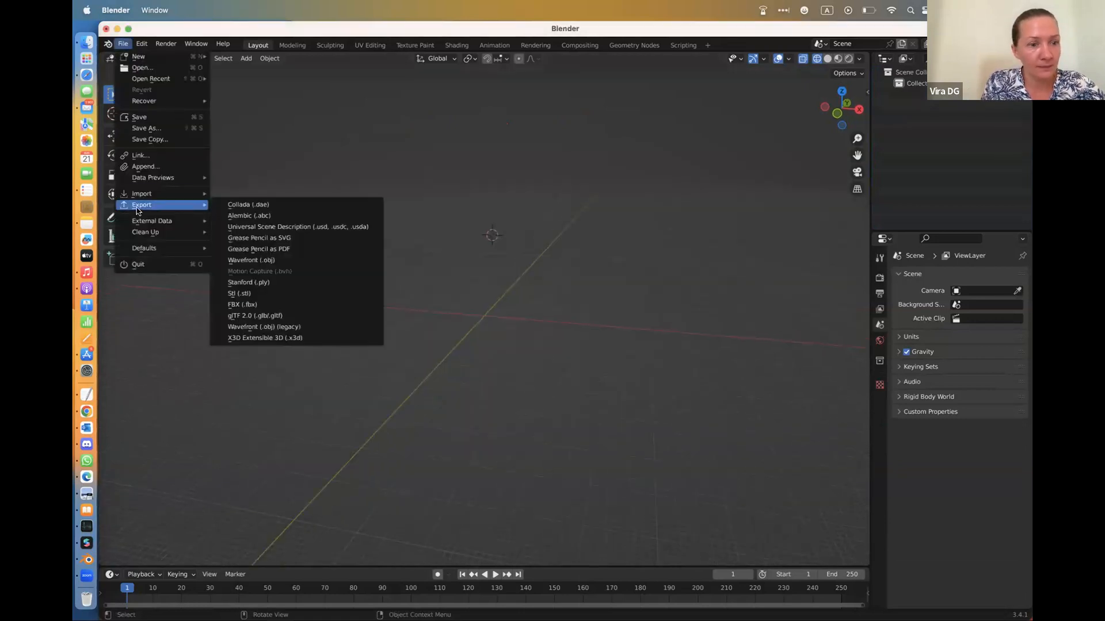
pyautogui.click(272, 316)
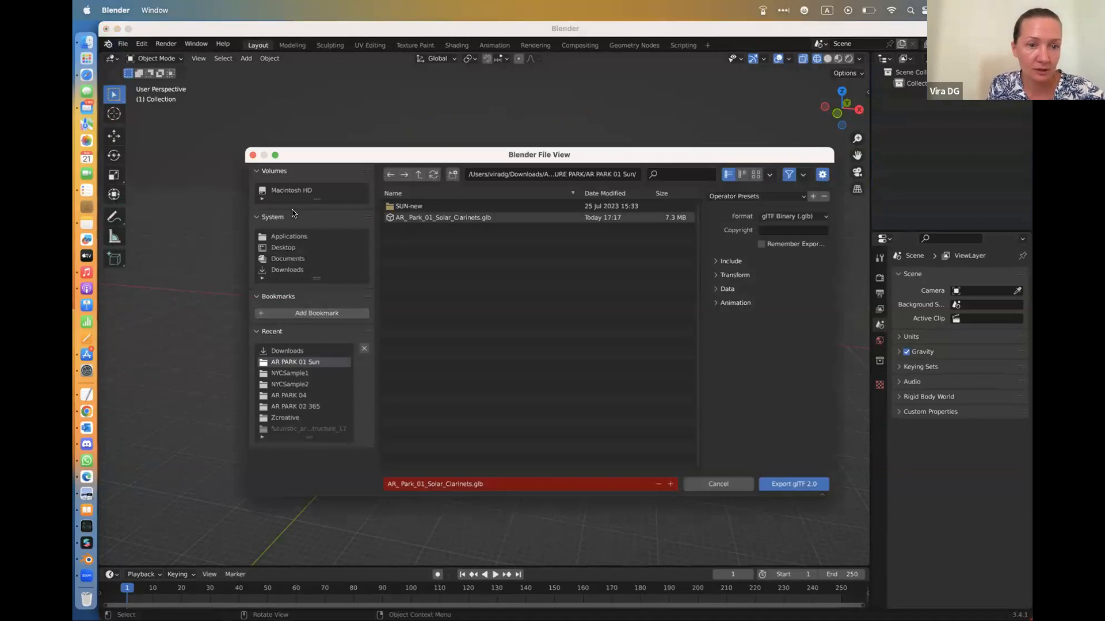
pyautogui.click(290, 270)
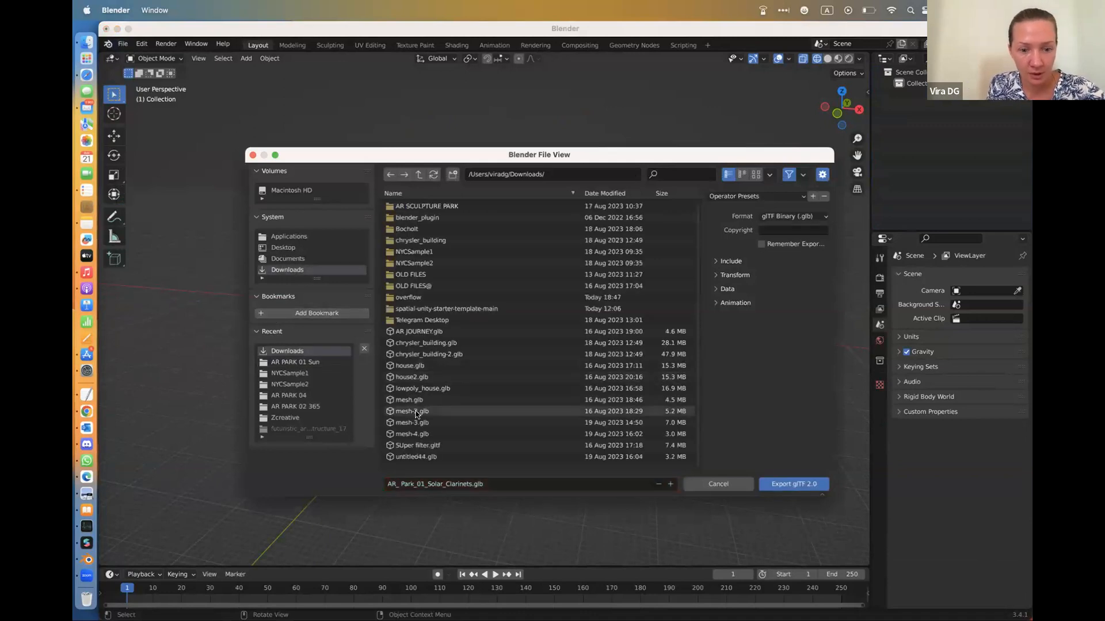
pyautogui.click(403, 435)
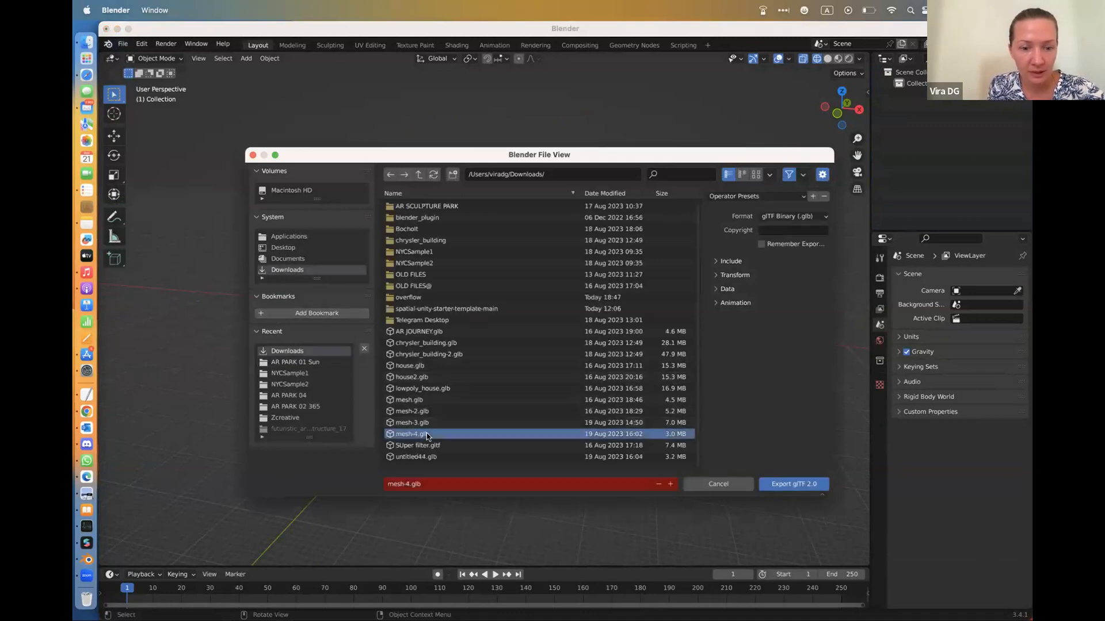
pyautogui.click(790, 485)
pyautogui.scroll(10, 622, 404)
pyautogui.scroll(-10, 622, 404)
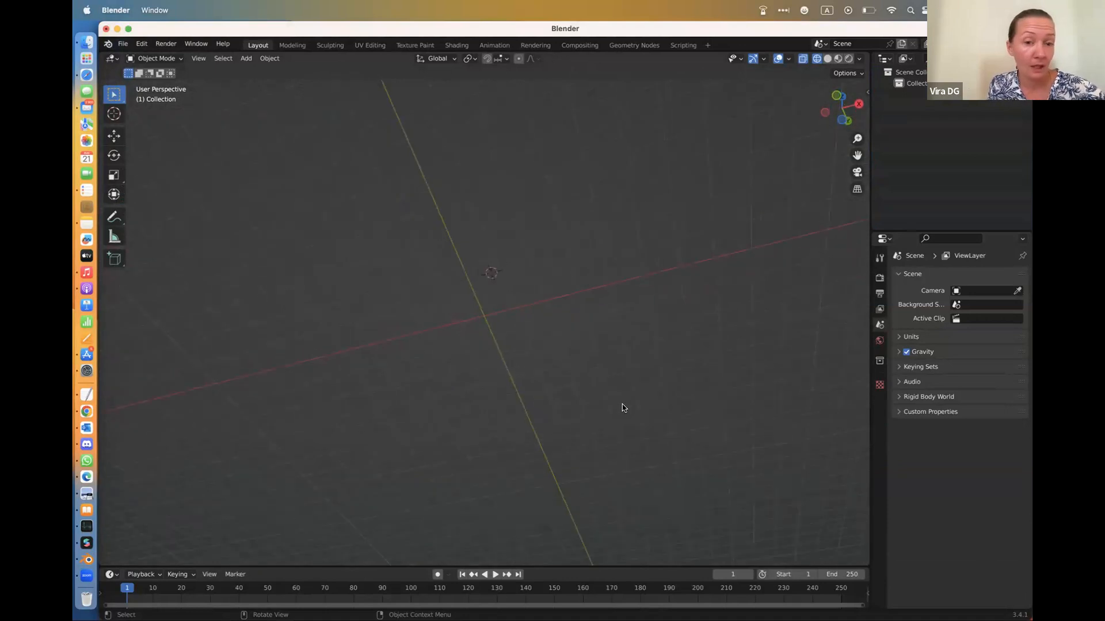
pyautogui.scroll(-10, 622, 404)
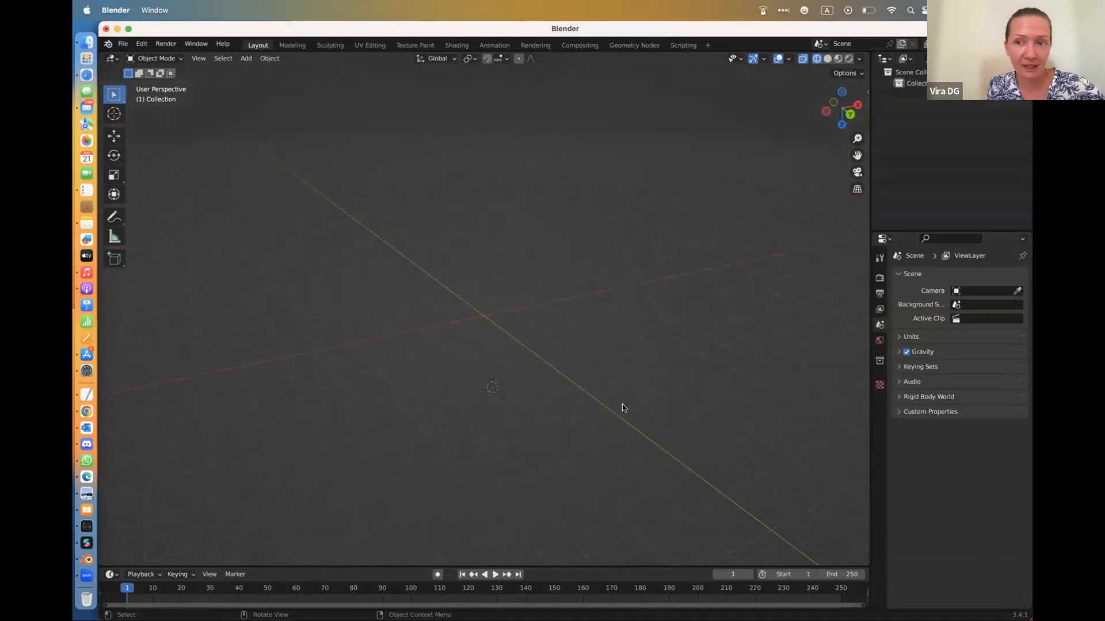
# Close Blender without saving the changes, relaunch it and start a new General file
pyautogui.click(106, 29)
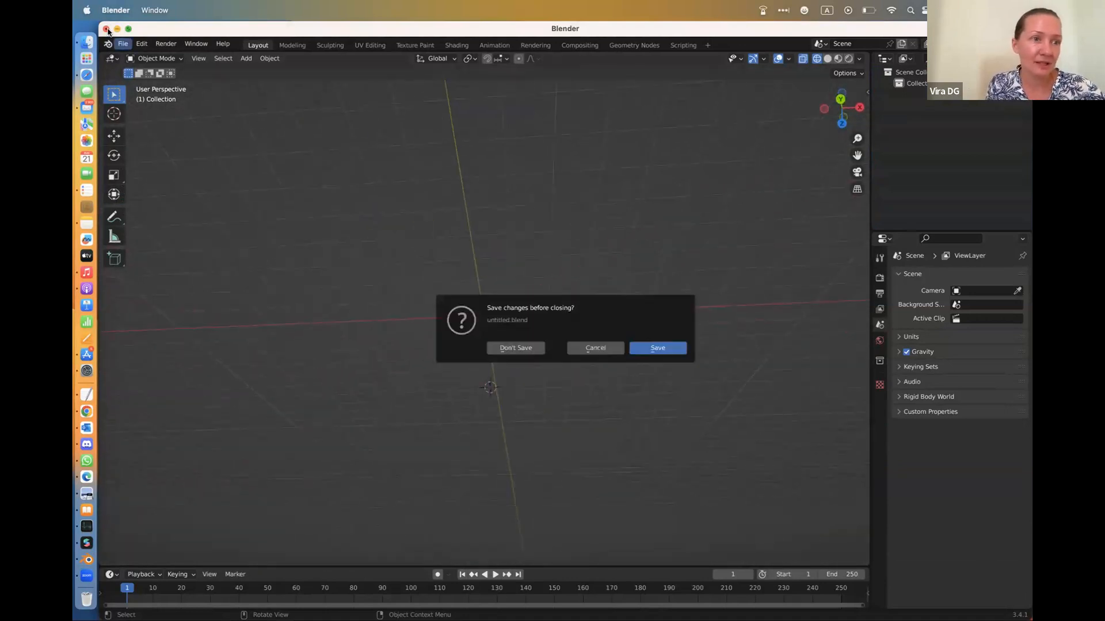
pyautogui.click(516, 348)
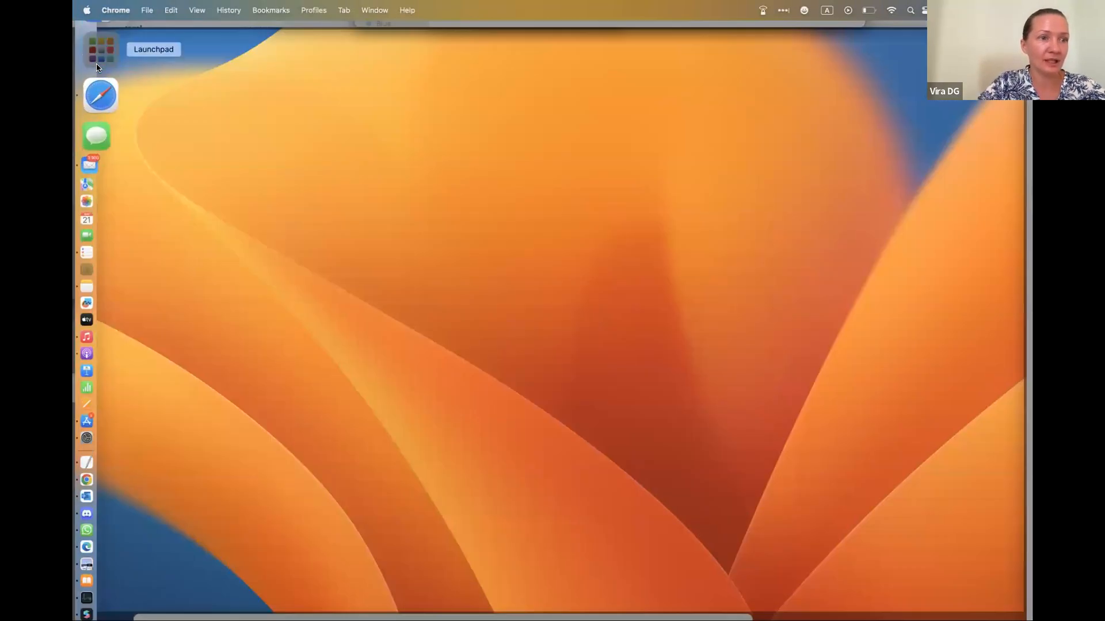
pyautogui.click(86, 59)
pyautogui.click(240, 204)
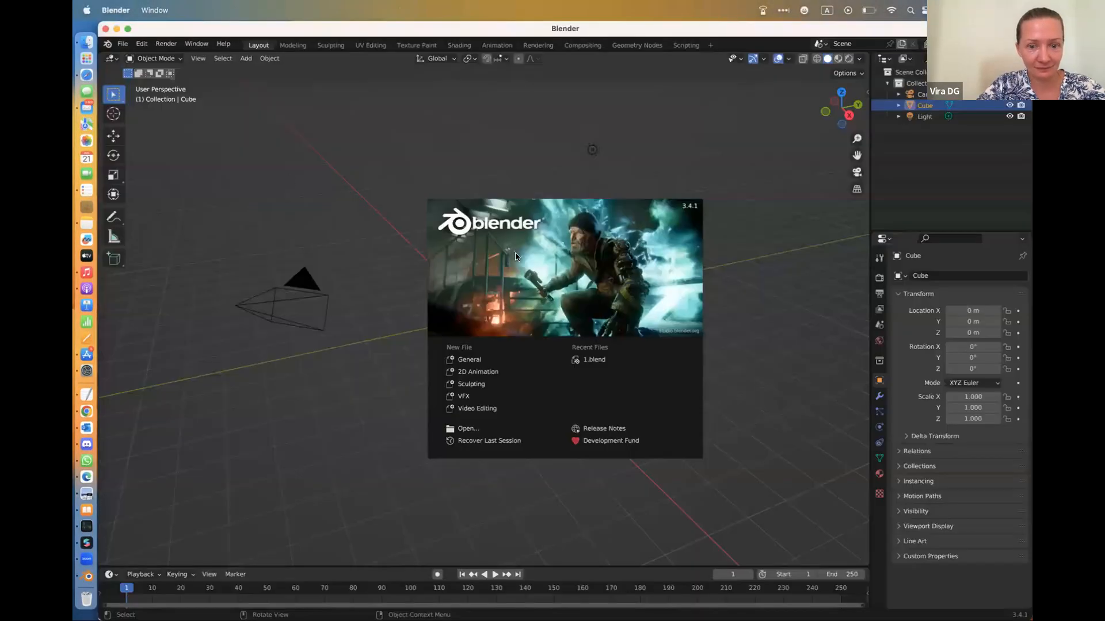
pyautogui.click(476, 362)
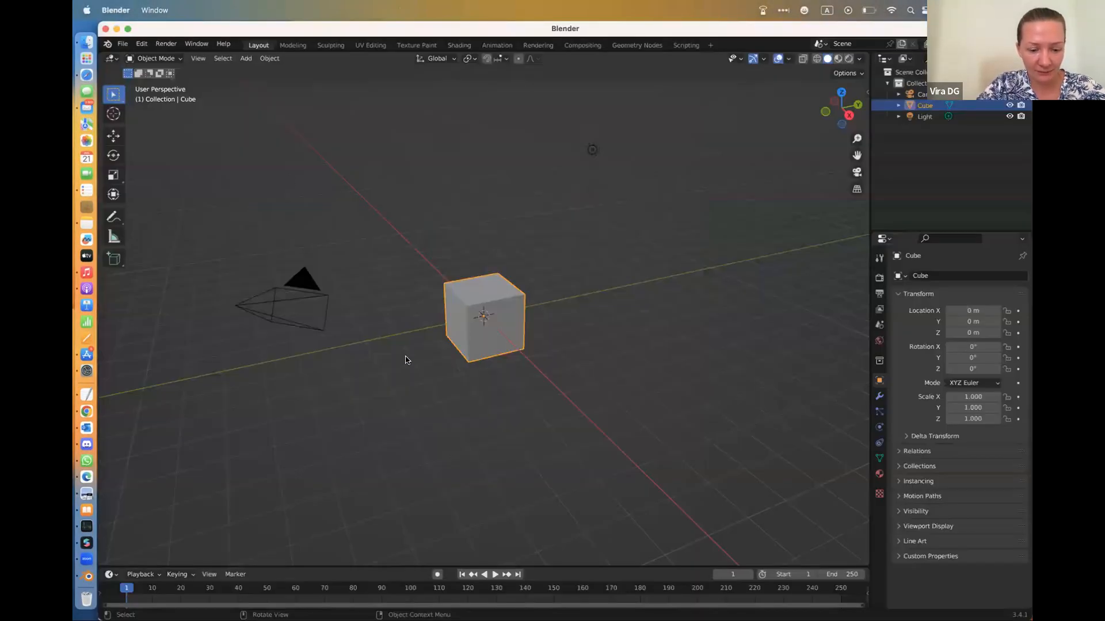
# Delete the default camera, cube and light from the new scene
pyautogui.press('a')
pyautogui.press('x')
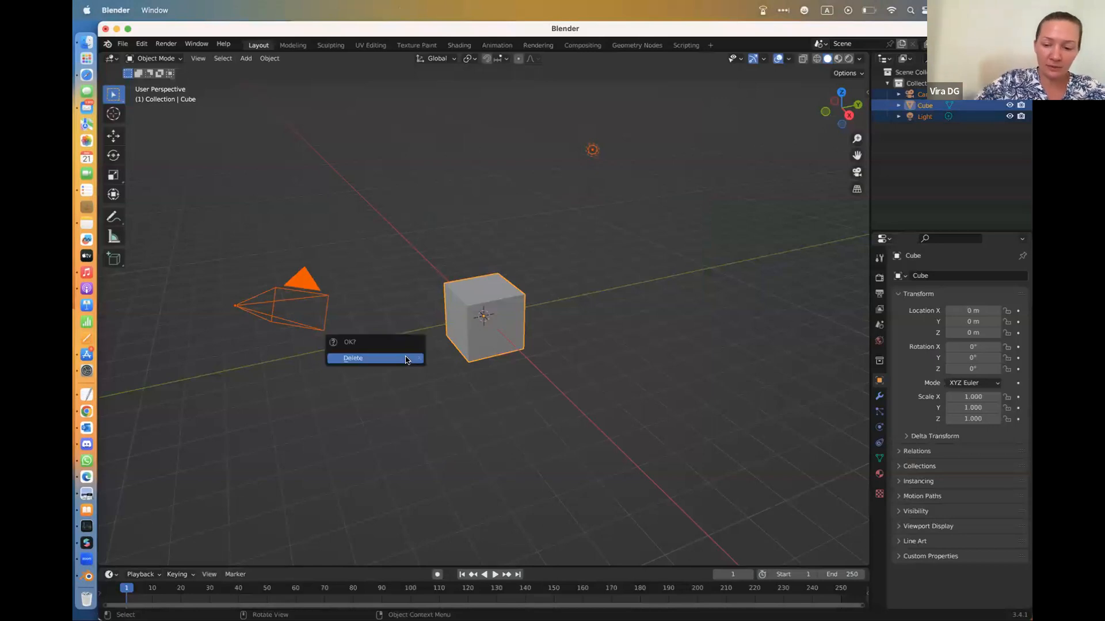
pyautogui.click(405, 360)
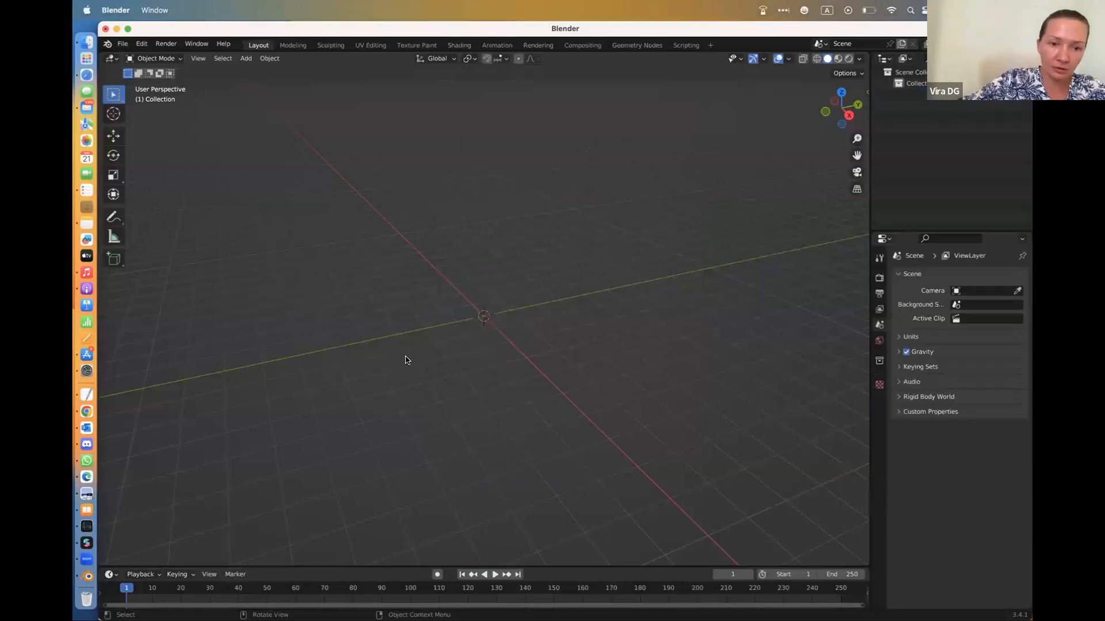
# Open the glTF 2.0 import and choose mesh-4.glb in the Downloads folder
pyautogui.click(123, 44)
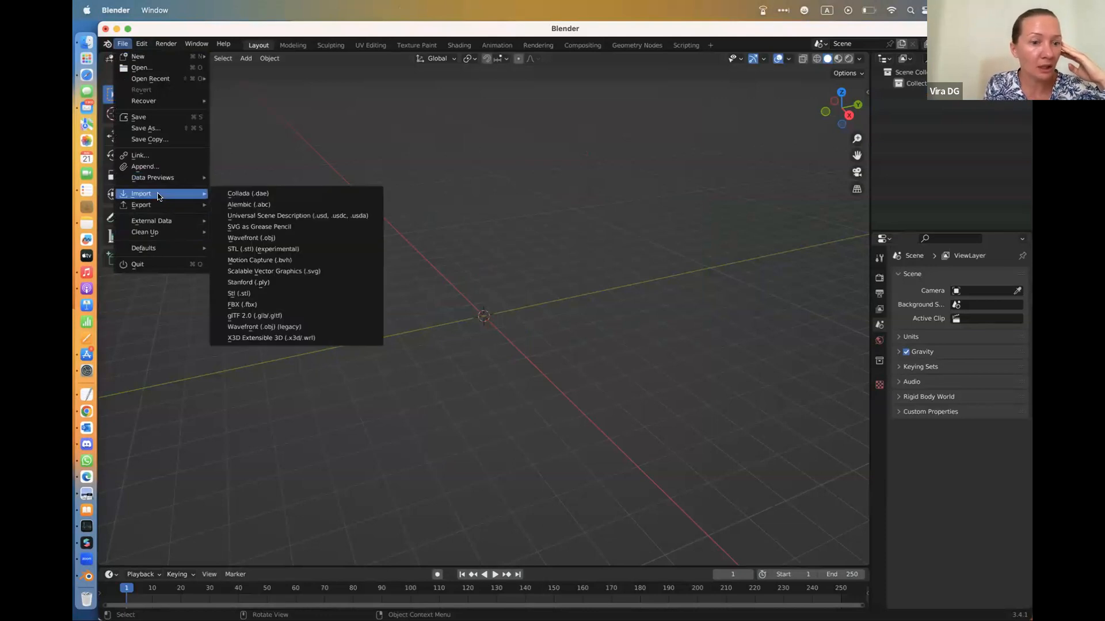
pyautogui.click(276, 316)
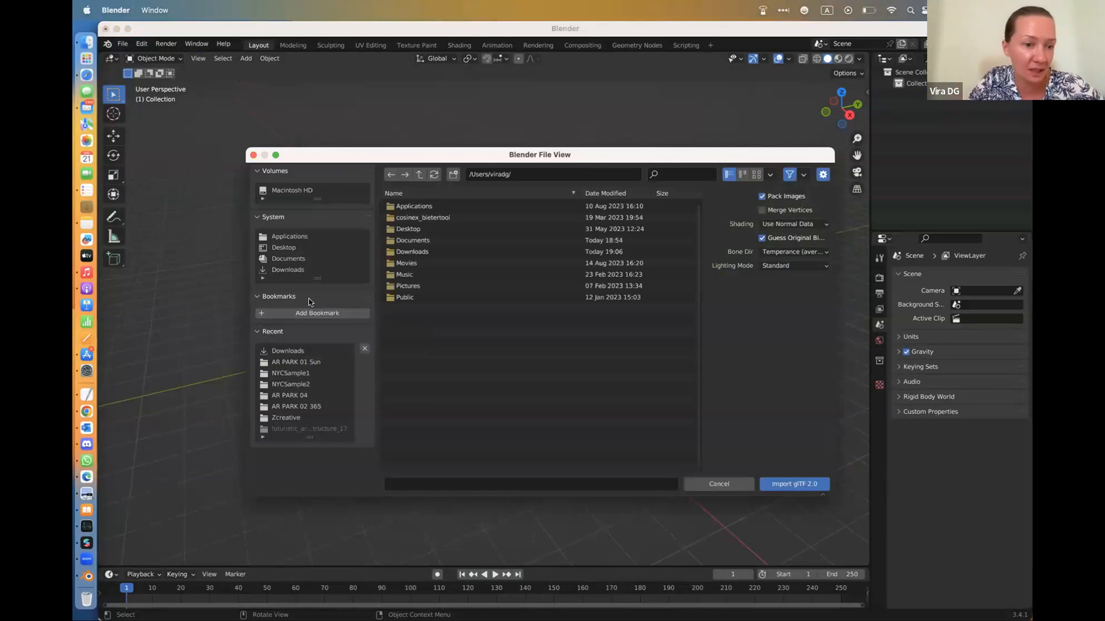
pyautogui.click(291, 271)
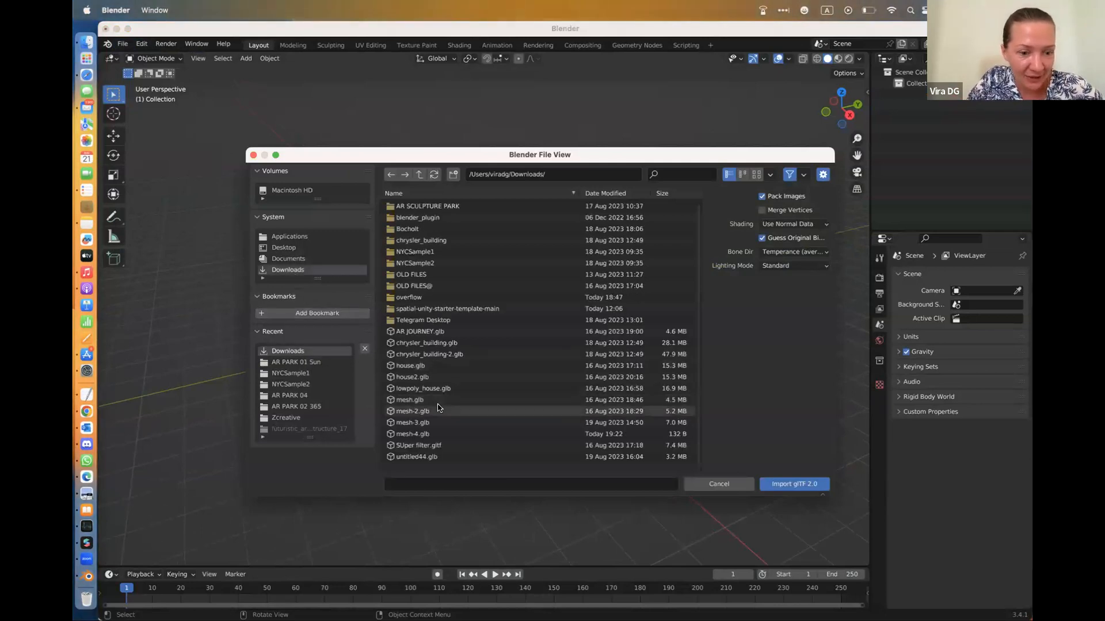
pyautogui.click(422, 436)
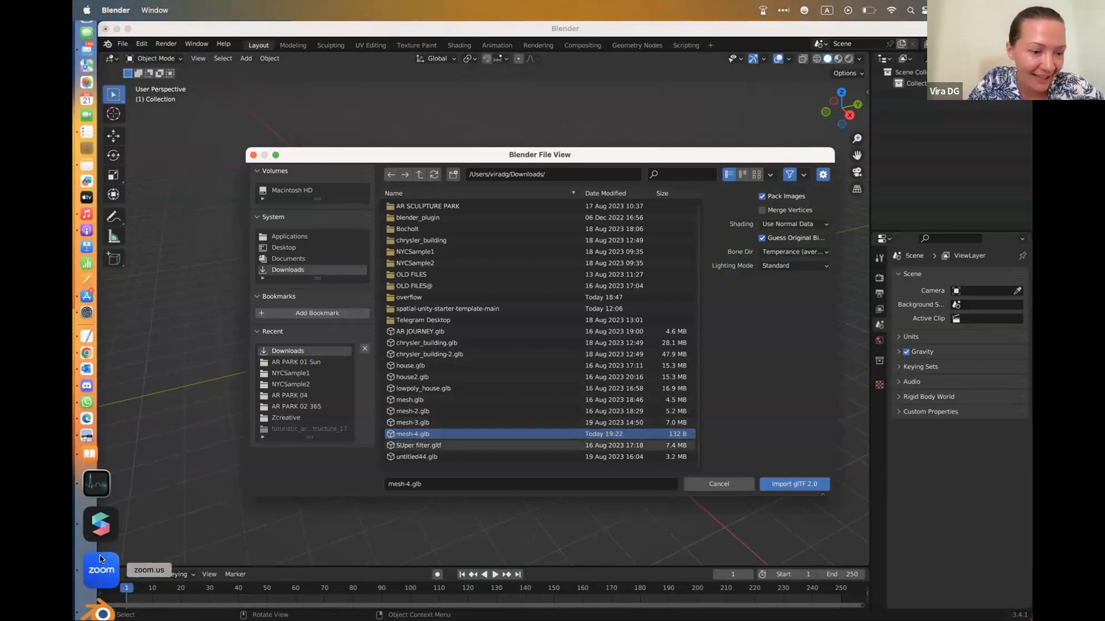
pyautogui.click(101, 565)
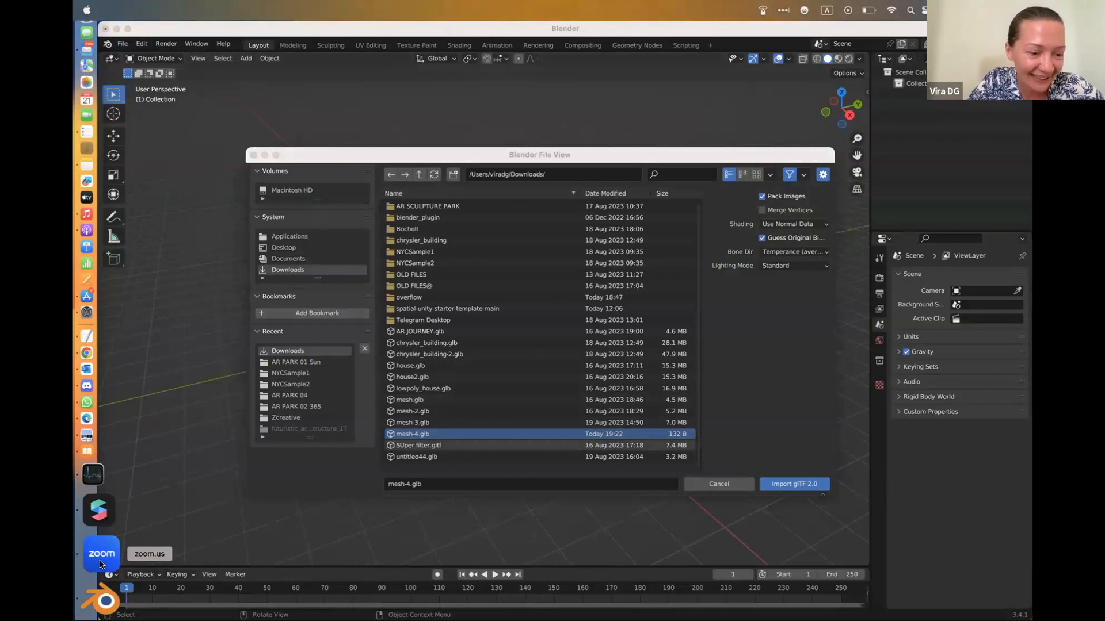
pyautogui.click(100, 565)
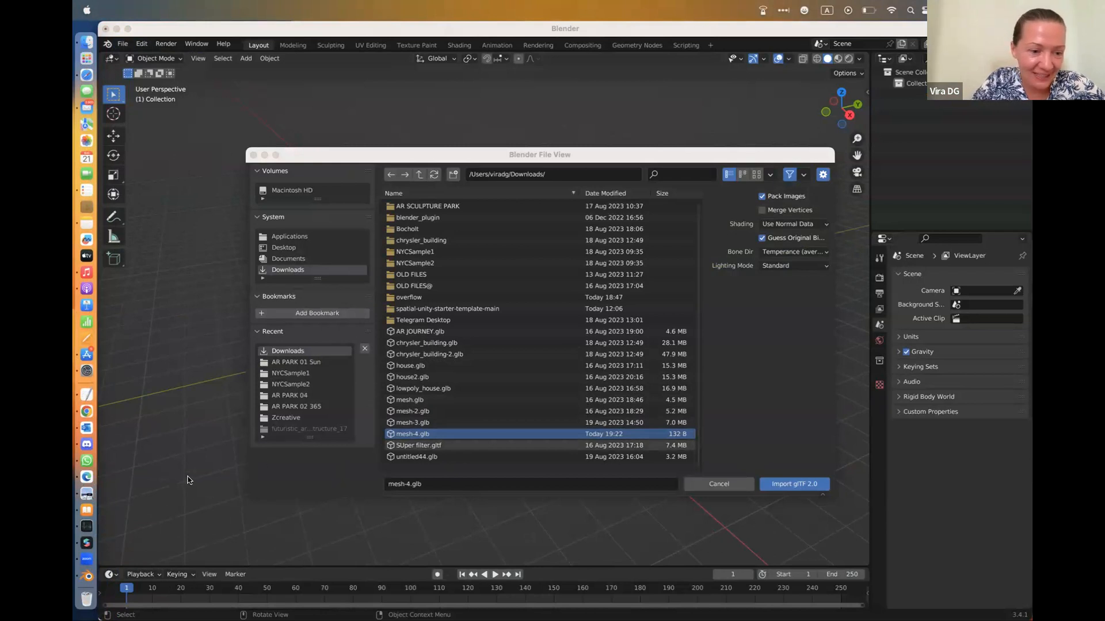
# Import mesh-3.glb from the Downloads folder as glTF 2.0 instead of the chosen mesh-4.glb
pyautogui.click(178, 399)
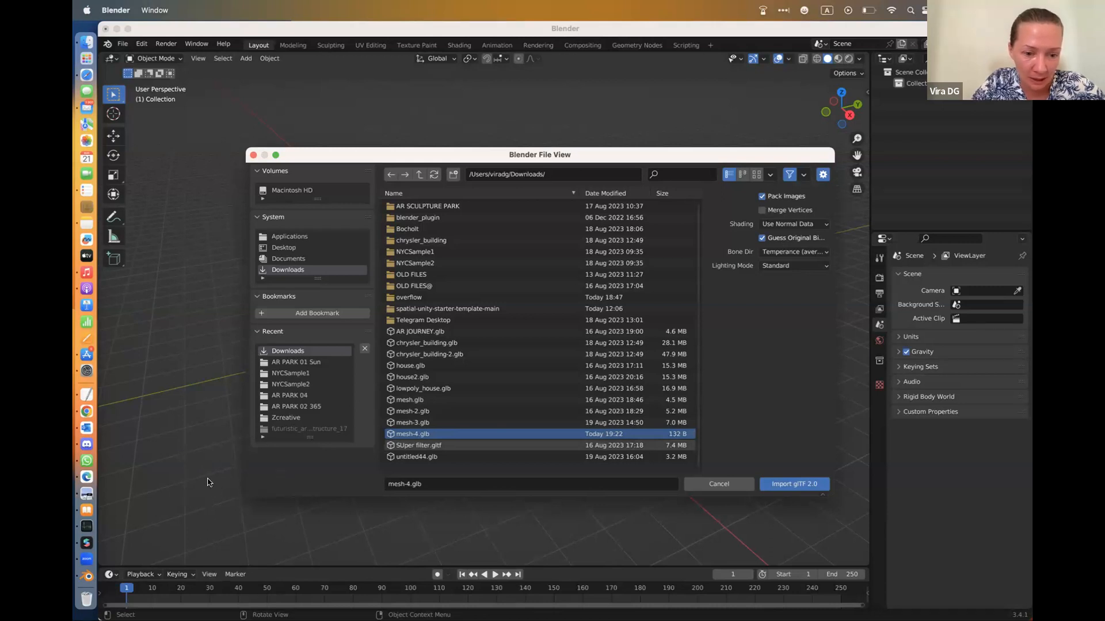
pyautogui.click(436, 425)
pyautogui.click(779, 484)
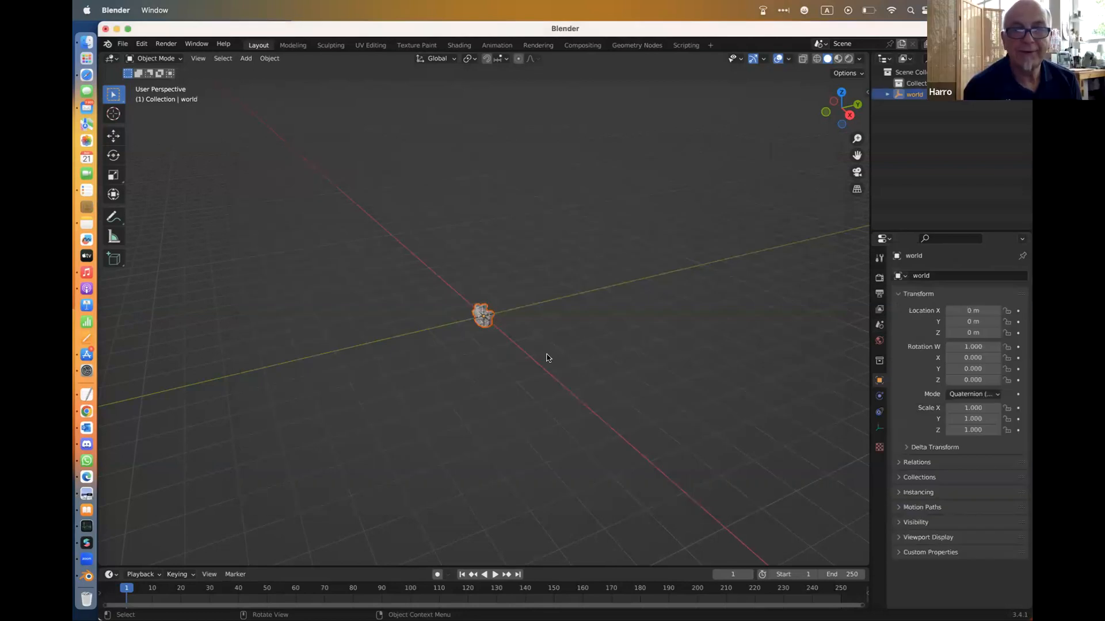
# Scale the imported world model up uniformly to about 9.16
pyautogui.press('c')
pyautogui.moveTo(513, 323); pyautogui.dragTo(513, 323, button='middle')
pyautogui.press('s')
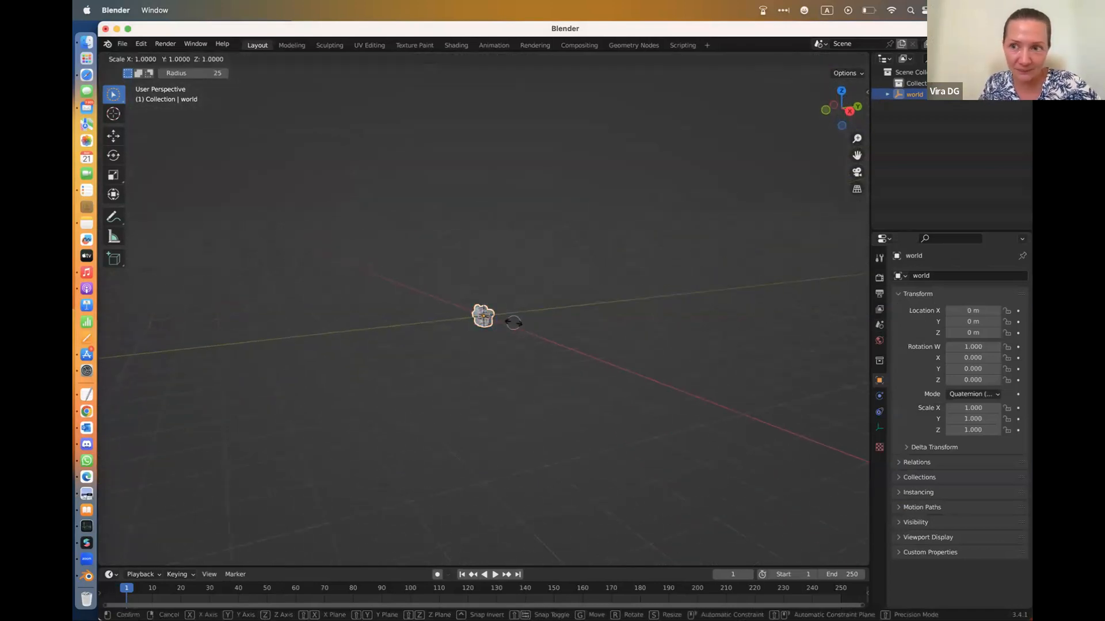
pyautogui.moveTo(666, 482)
pyautogui.click(684, 505)
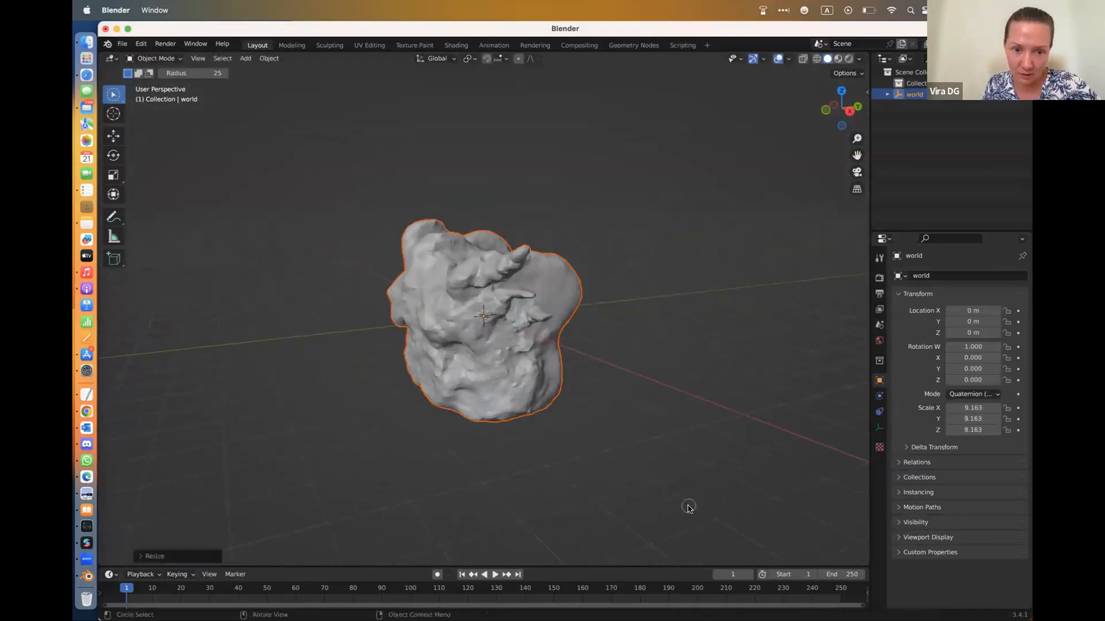
# Show the model in material preview, enlarge it to a uniform scale of about 12.34 and clear the selection
pyautogui.click(838, 59)
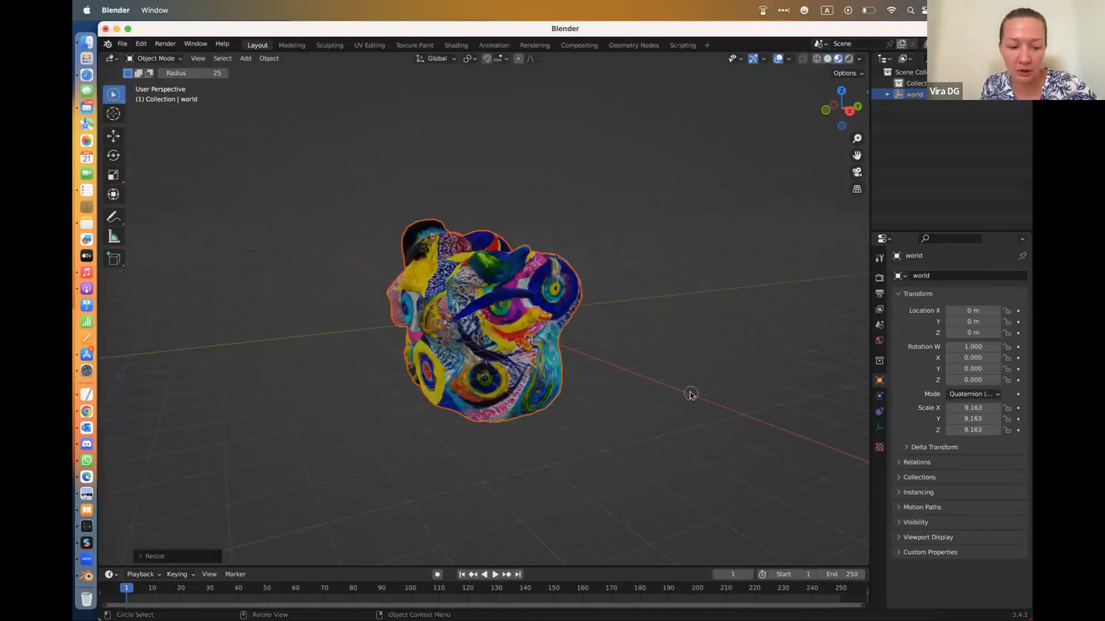
pyautogui.press('s')
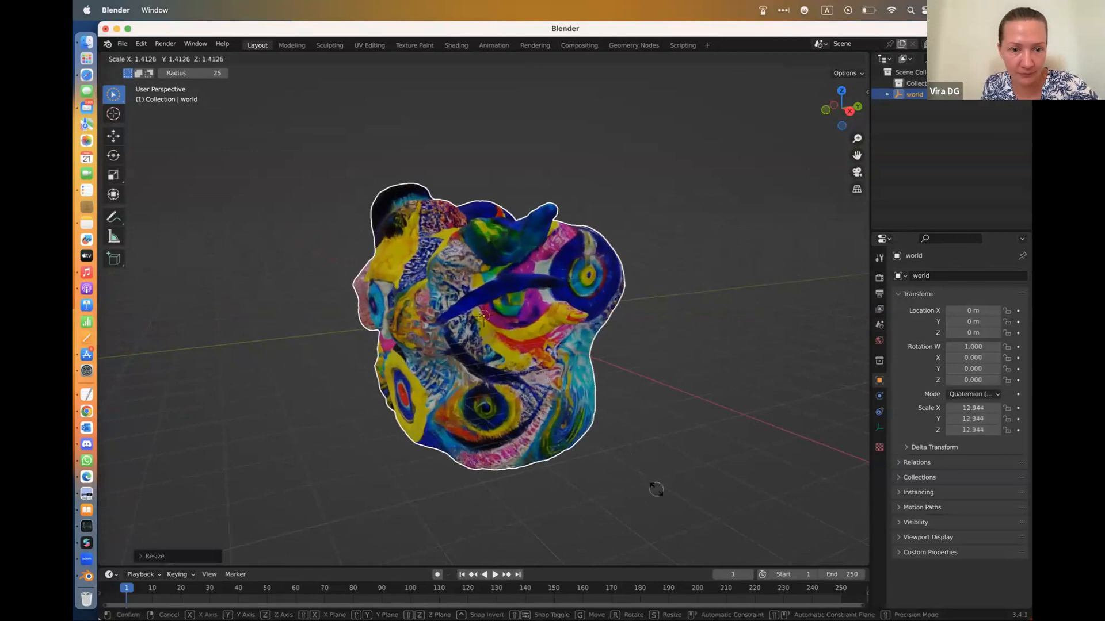
pyautogui.click(564, 511)
pyautogui.click(434, 505)
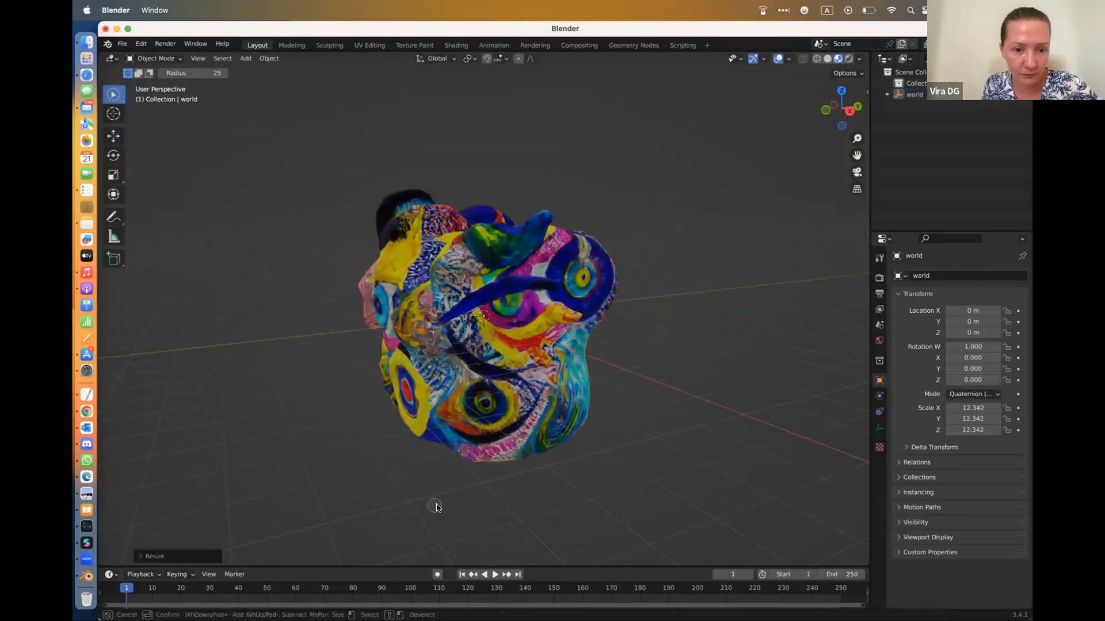
pyautogui.scroll(-2, 411, 504)
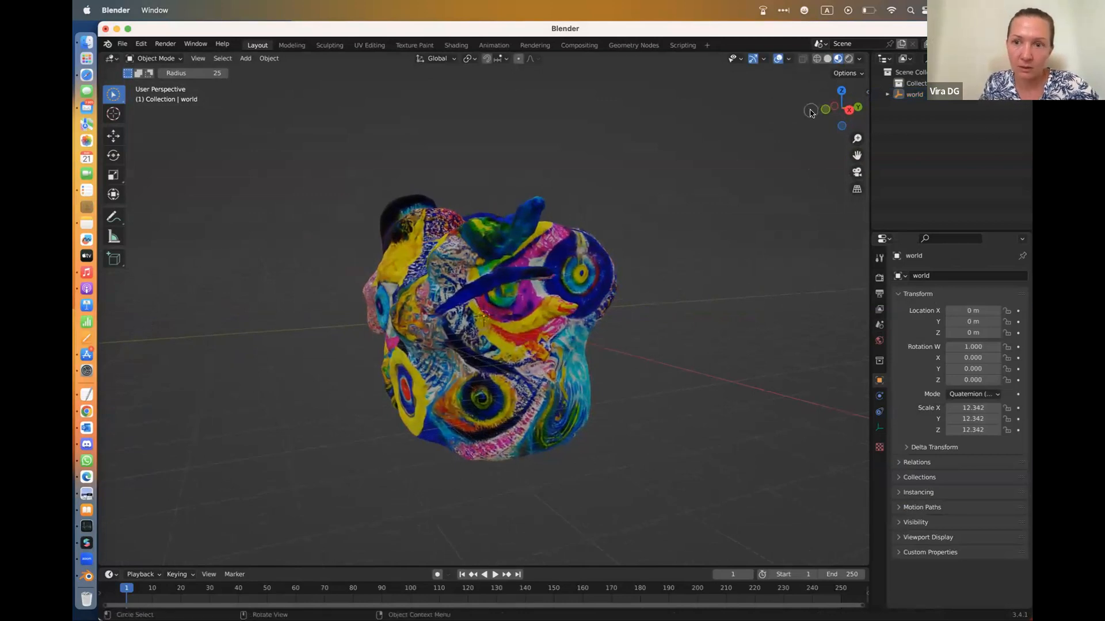
pyautogui.moveTo(829, 103); pyautogui.dragTo(675, 106)
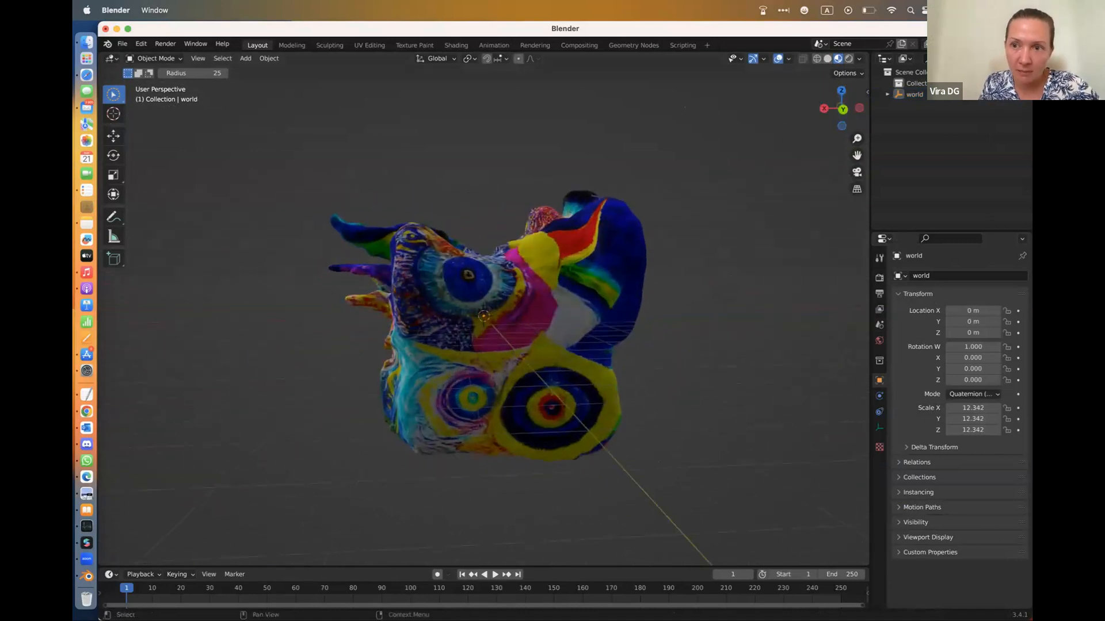
# Switch to wireframe shading, select the whole model and examine its mesh density from several sides
pyautogui.click(817, 59)
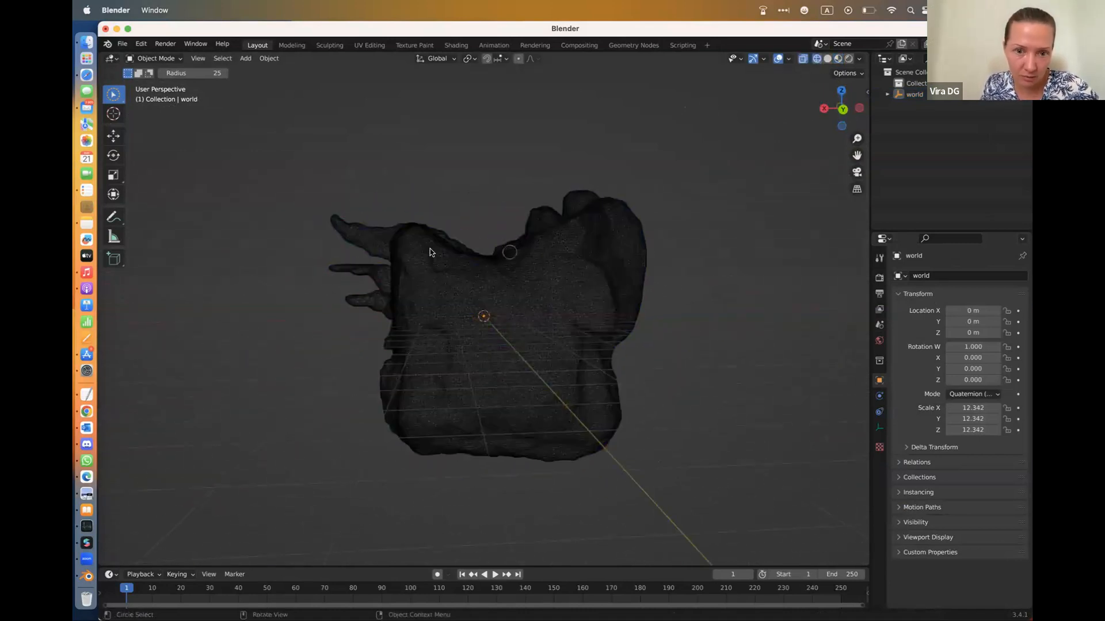
pyautogui.click(507, 343)
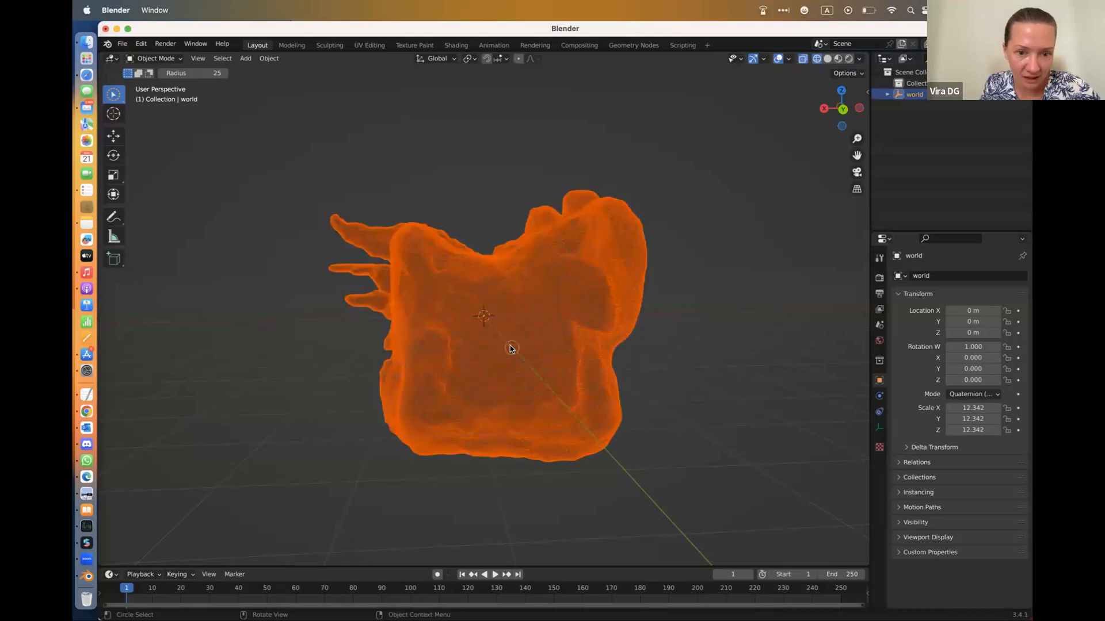
pyautogui.scroll(-10, 507, 343)
pyautogui.scroll(-5, 504, 342)
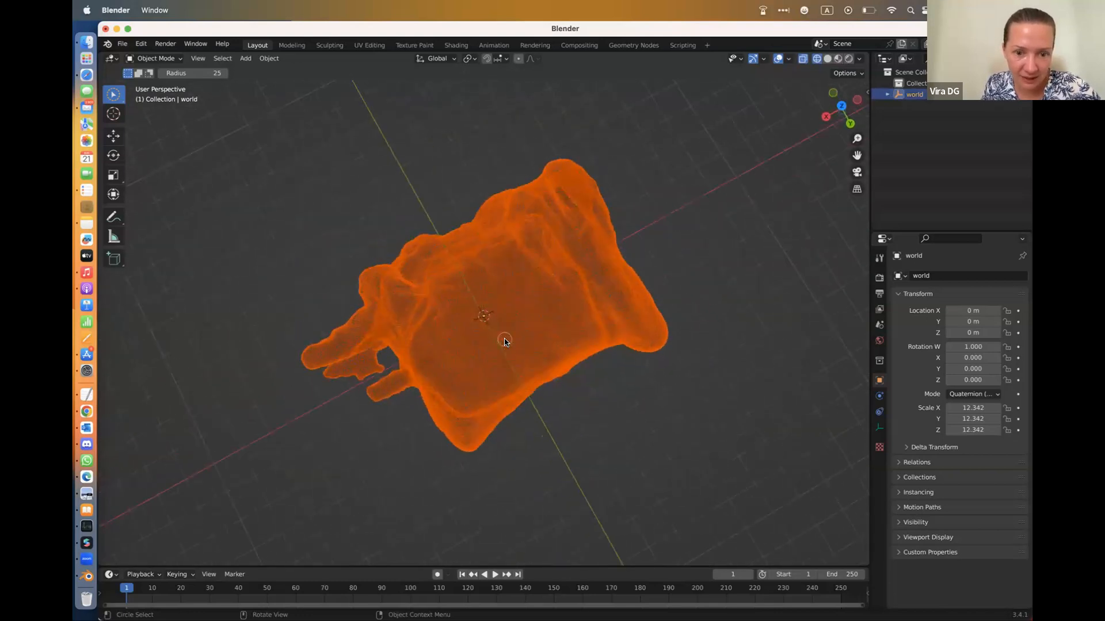
pyautogui.scroll(10, 504, 341)
pyautogui.click(504, 341)
pyautogui.moveTo(447, 315); pyautogui.dragTo(520, 329)
pyautogui.scroll(-5, 520, 329)
pyautogui.scroll(10, 520, 329)
pyautogui.hscroll(-1, 520, 329)
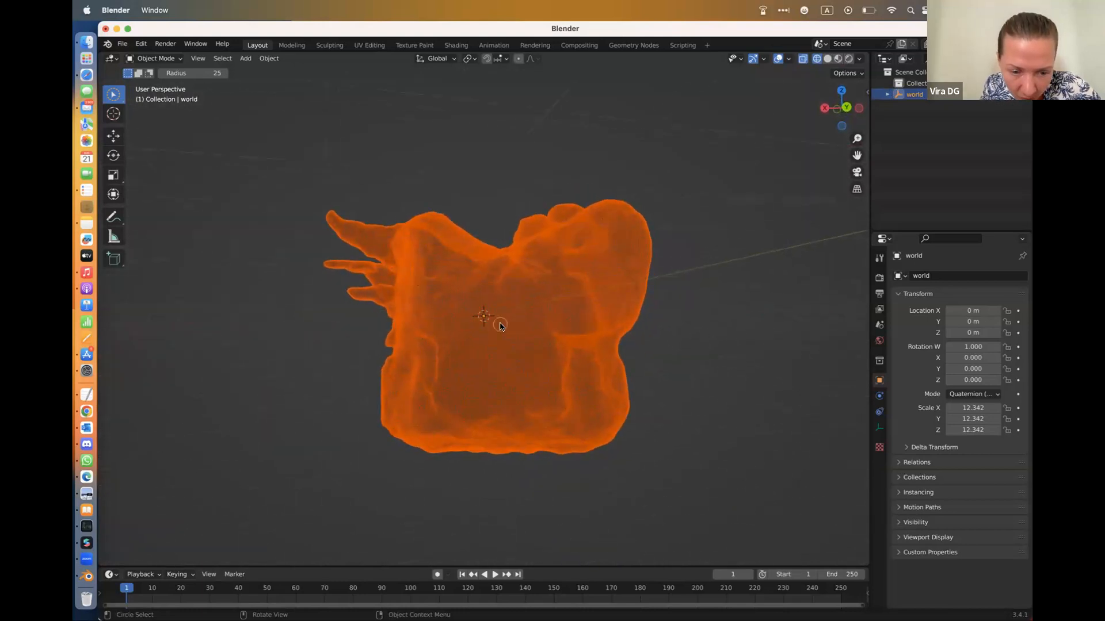
pyautogui.press('w')
pyautogui.scroll(-4, 500, 327)
pyautogui.scroll(8, 500, 327)
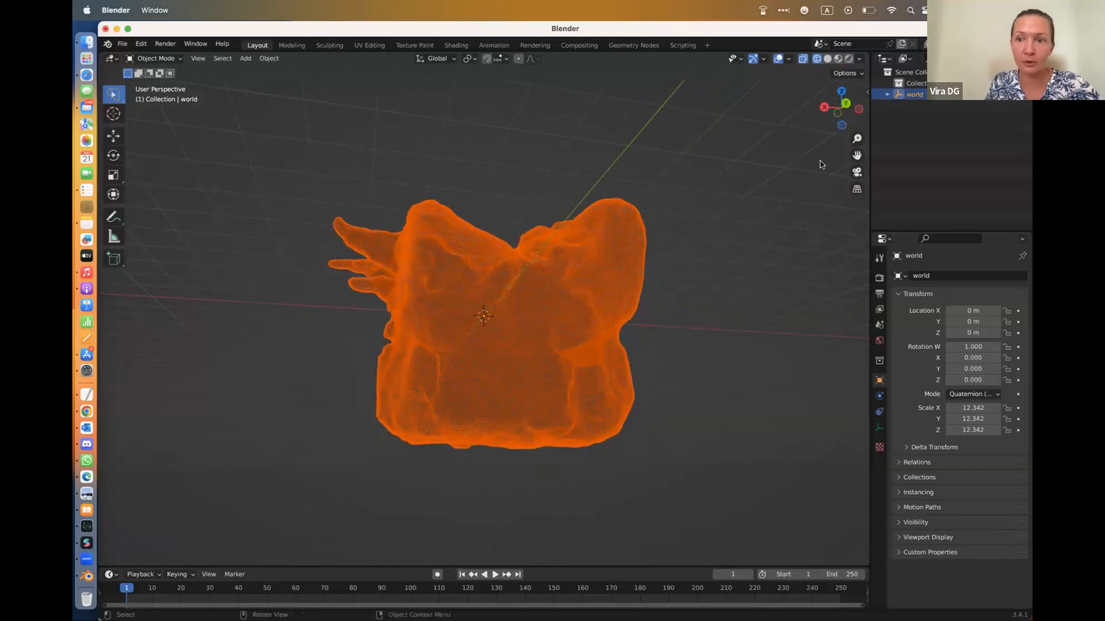
# Select mesh.obj and halve its triangle count with Reduce Triangles in the Meta Spark Toolkit
pyautogui.moveTo(856, 138); pyautogui.dragTo(867, 92)
pyautogui.click(868, 92)
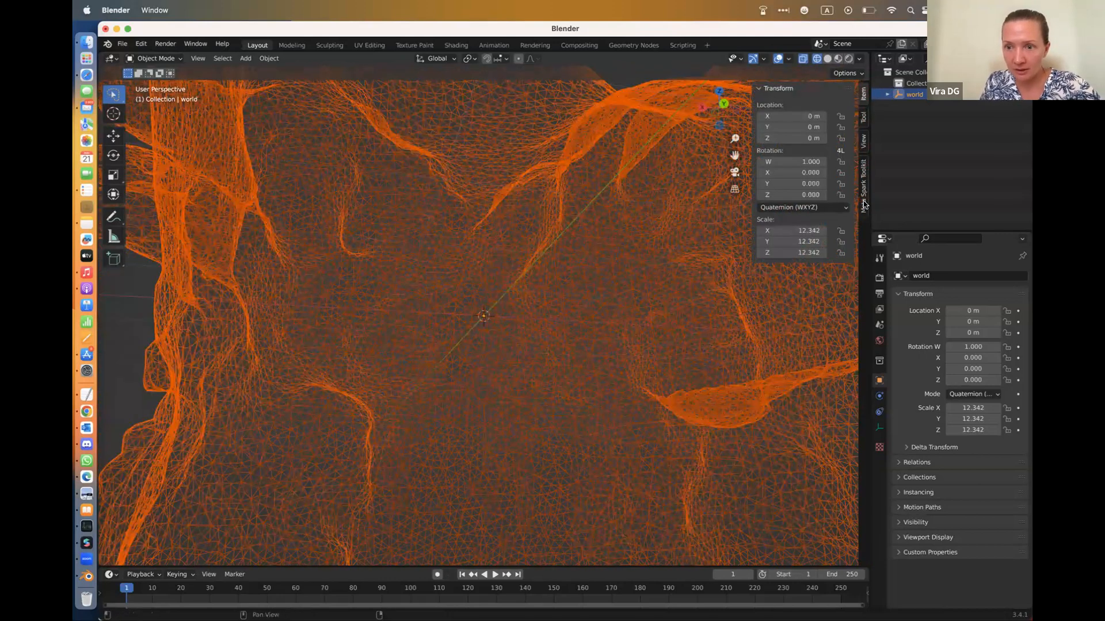
pyautogui.click(864, 204)
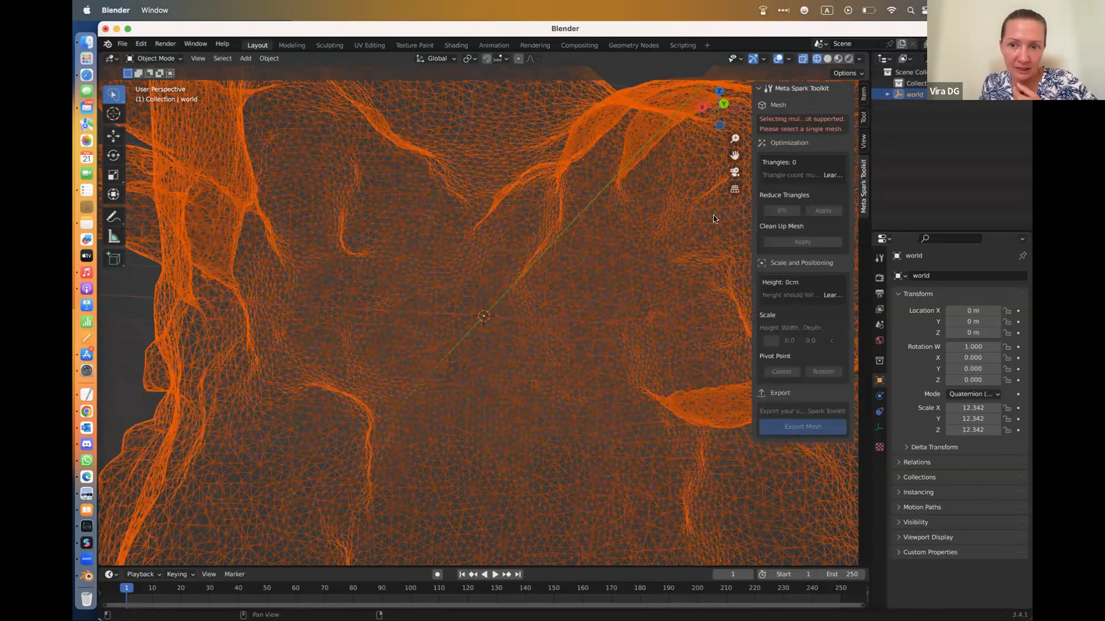
pyautogui.click(667, 240)
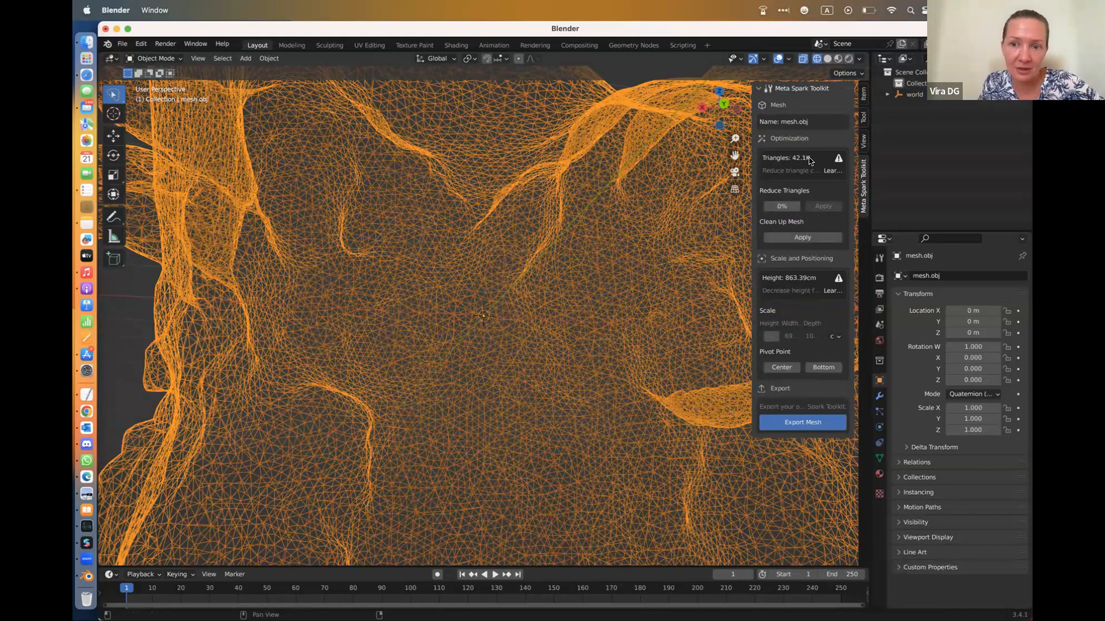
pyautogui.click(781, 206)
pyautogui.write('5')
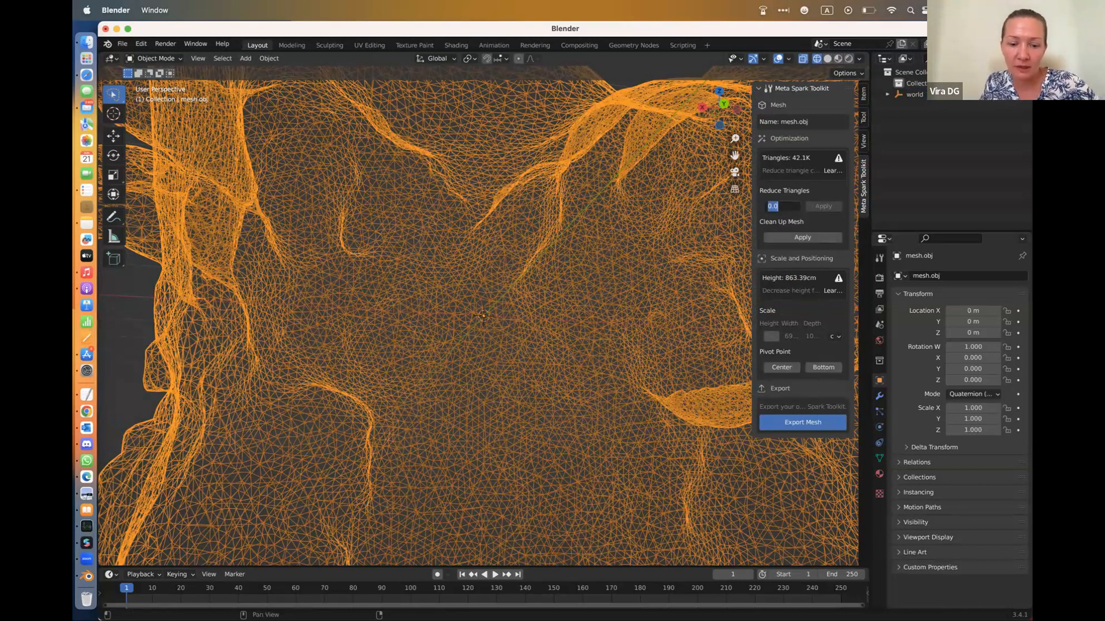
pyautogui.click(820, 208)
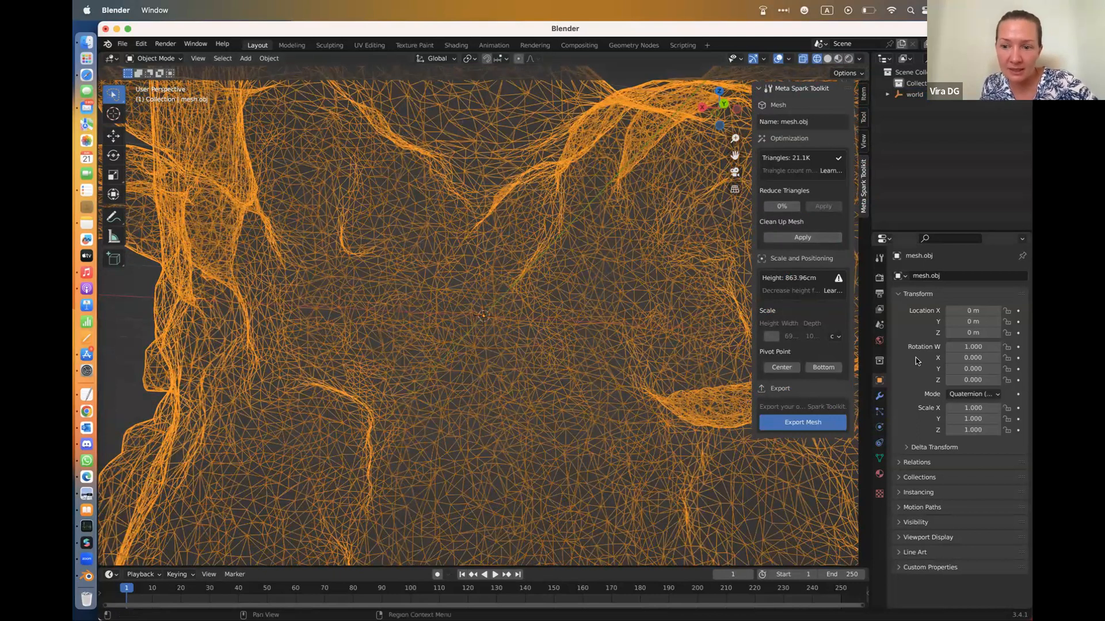
# Add a Decimate modifier to mesh.obj and set its Collapse ratio to 0.2346
pyautogui.click(880, 398)
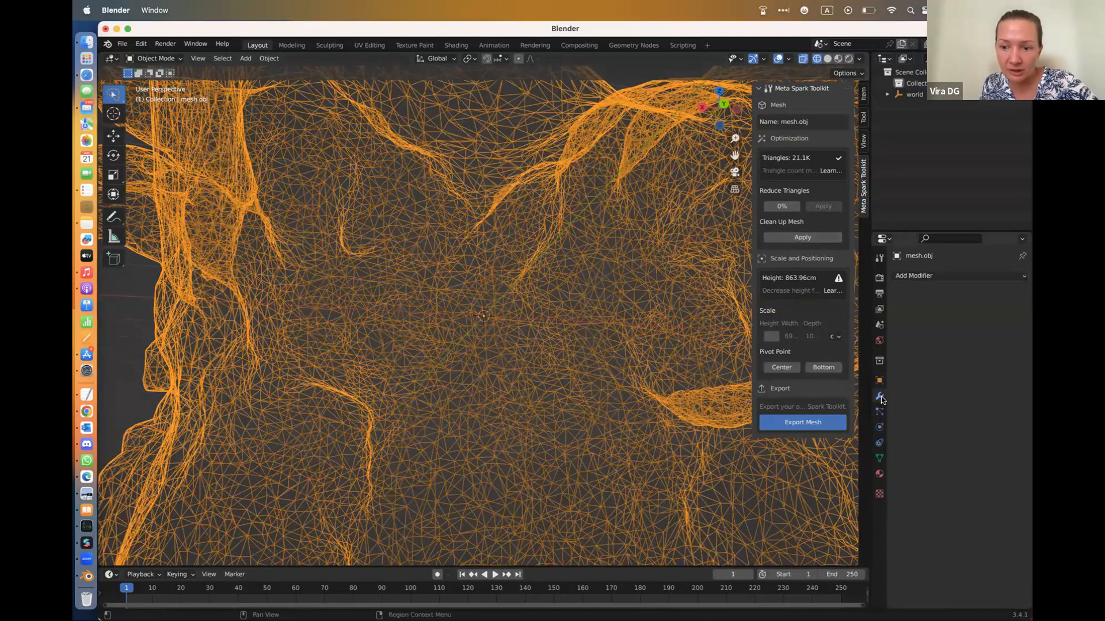
pyautogui.click(943, 277)
pyautogui.click(826, 356)
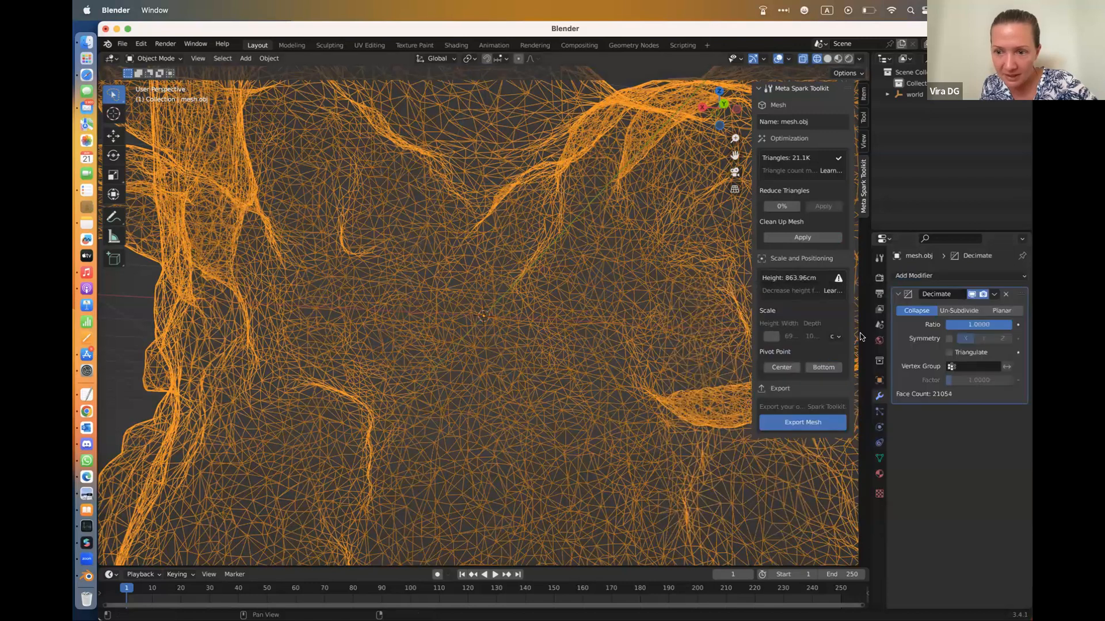
pyautogui.moveTo(1004, 325); pyautogui.dragTo(956, 325)
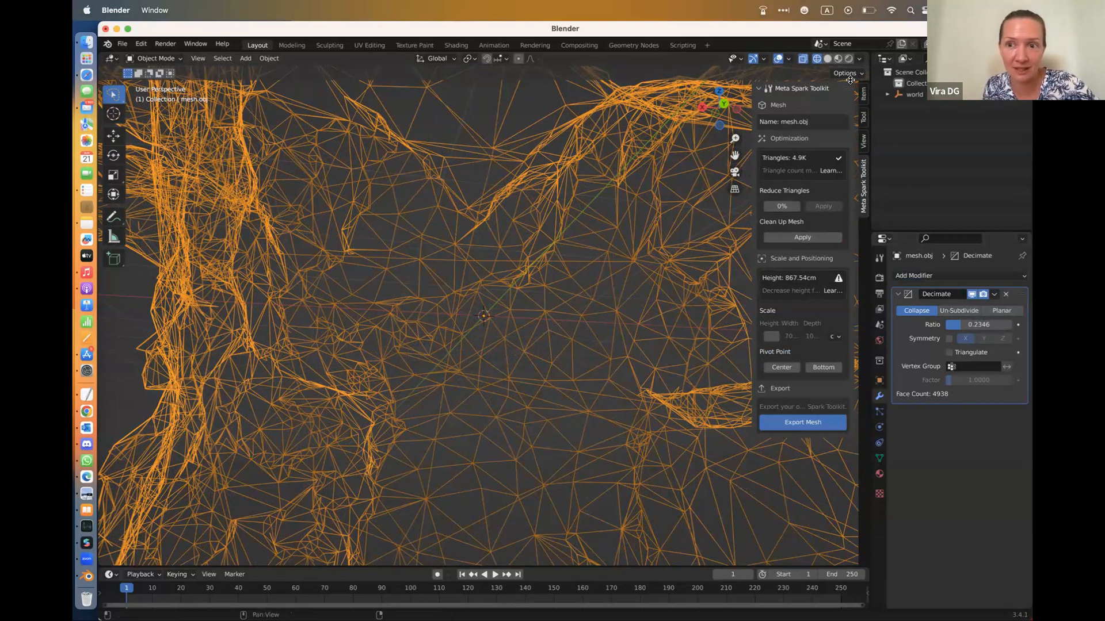
# Try scaling the decimated mesh down in material preview, undo the resize and return to wireframe shading
pyautogui.click(838, 58)
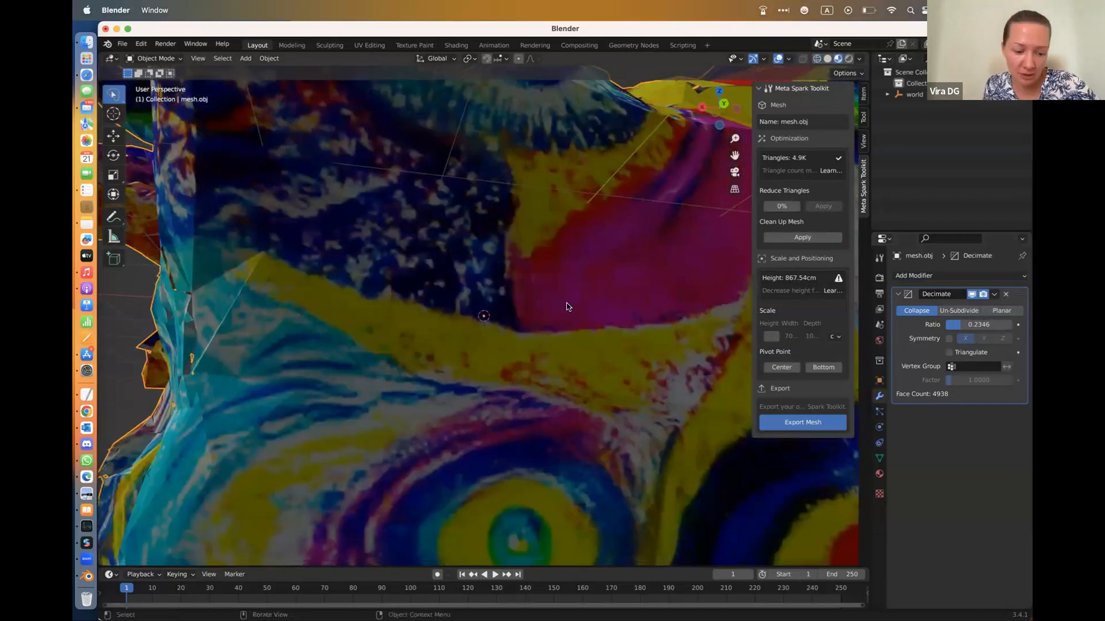
pyautogui.press('s')
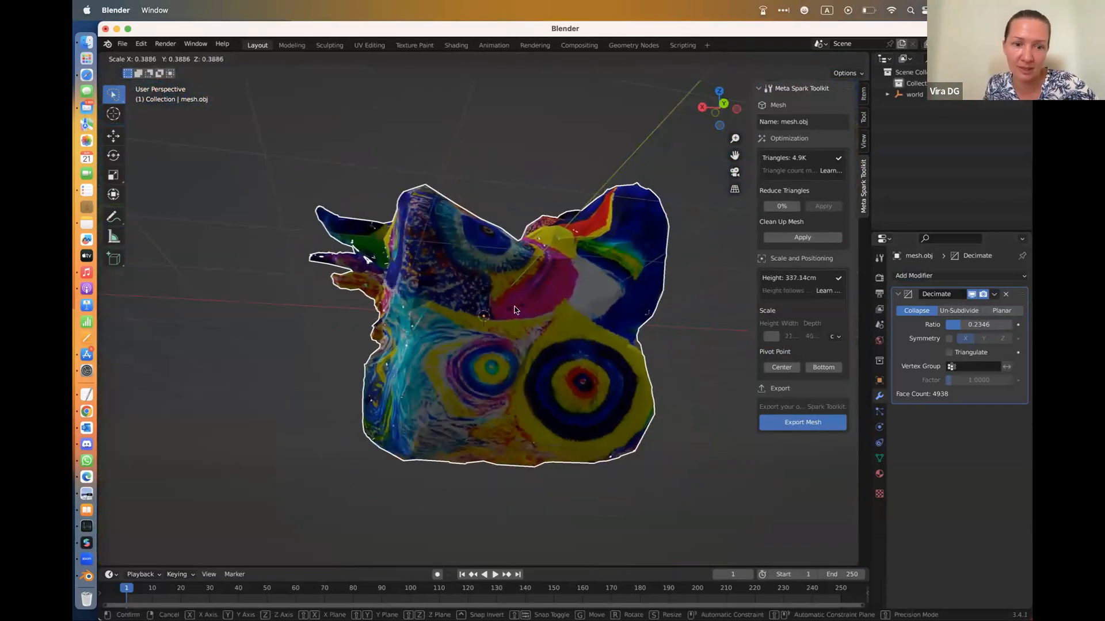
pyautogui.click(514, 310)
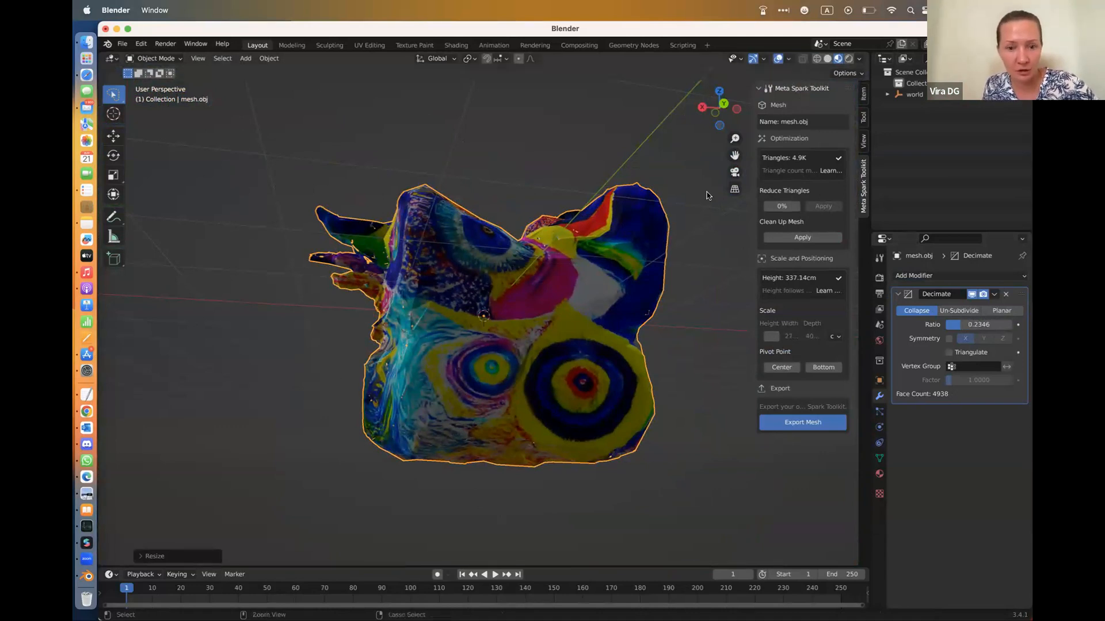
pyautogui.press('super+z')
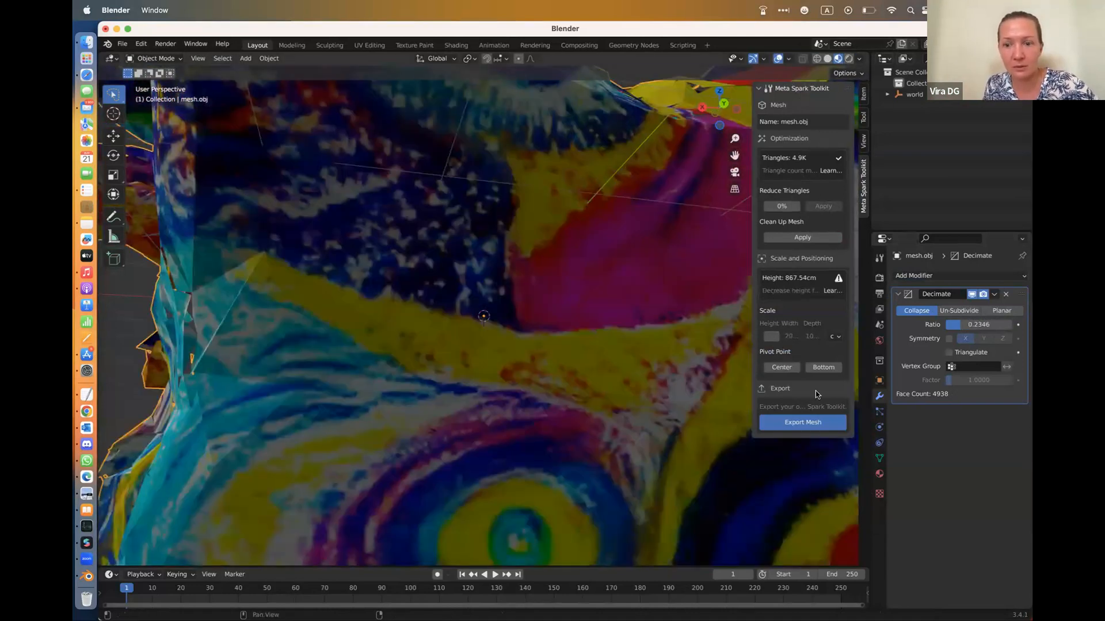
pyautogui.click(816, 58)
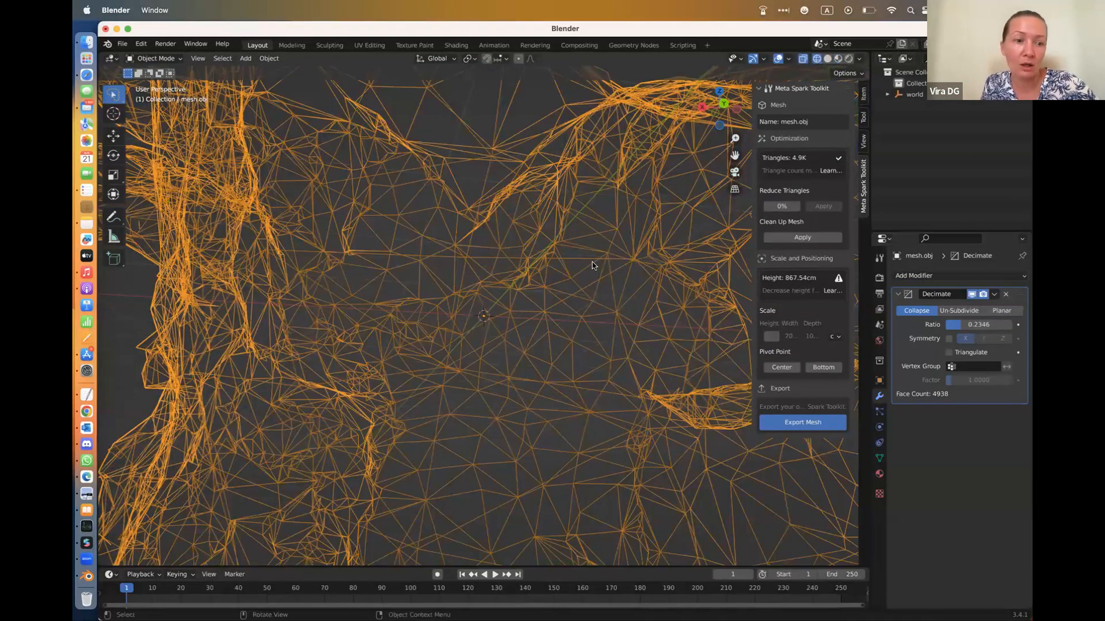
# Shrink the decimated mesh to about 100 cm high with the Scale tool and deselect it
pyautogui.scroll(-1, 592, 265)
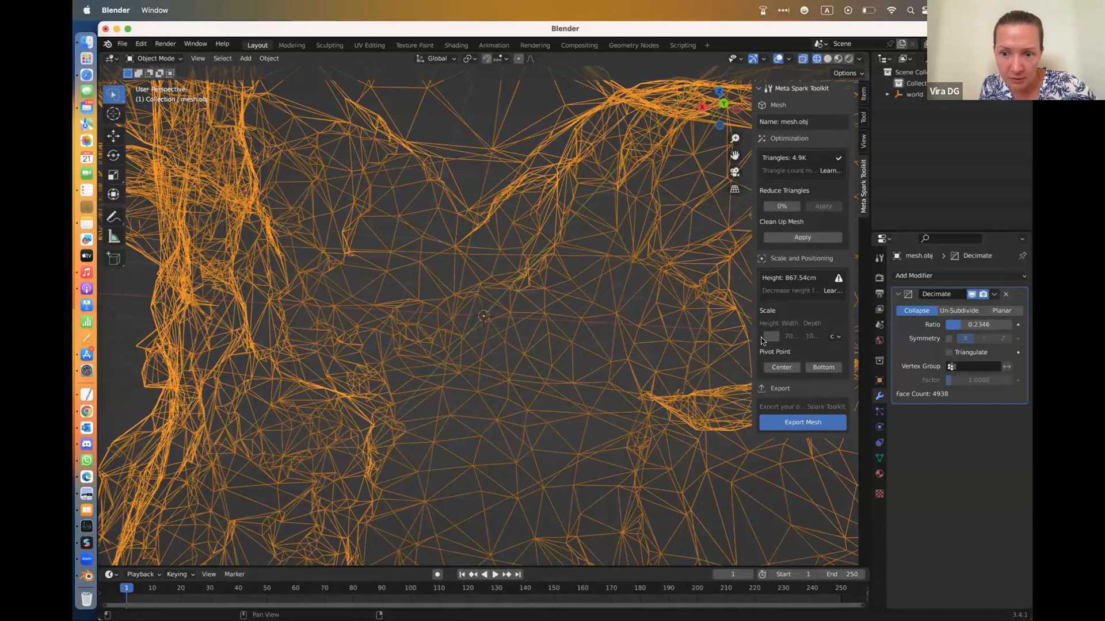
pyautogui.click(114, 176)
pyautogui.moveTo(436, 301); pyautogui.dragTo(481, 316)
pyautogui.click(607, 308)
pyautogui.moveTo(719, 110); pyautogui.dragTo(765, 170)
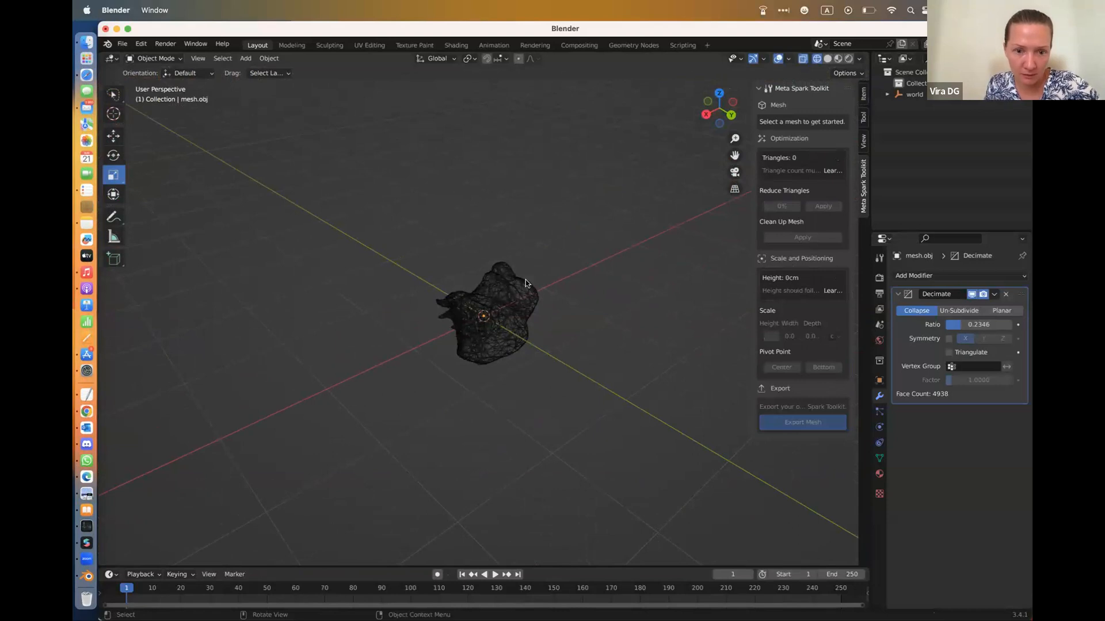
# Select everything in the scene, move it about 0.5 m, mostly upward, and activate the Move tool
pyautogui.press('a')
pyautogui.press('g')
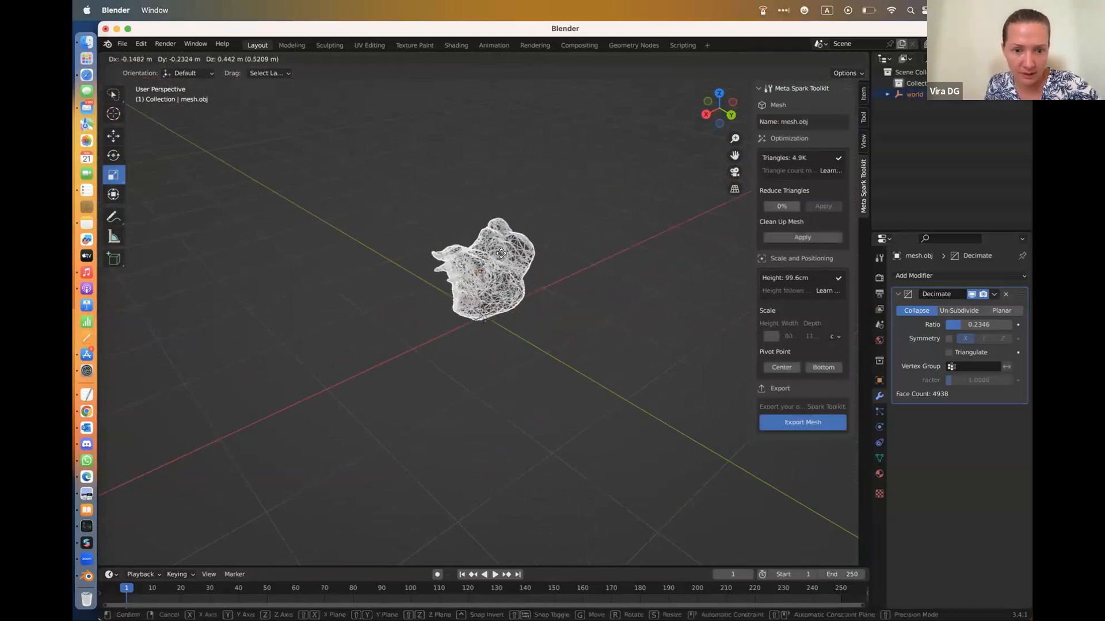
pyautogui.click(503, 257)
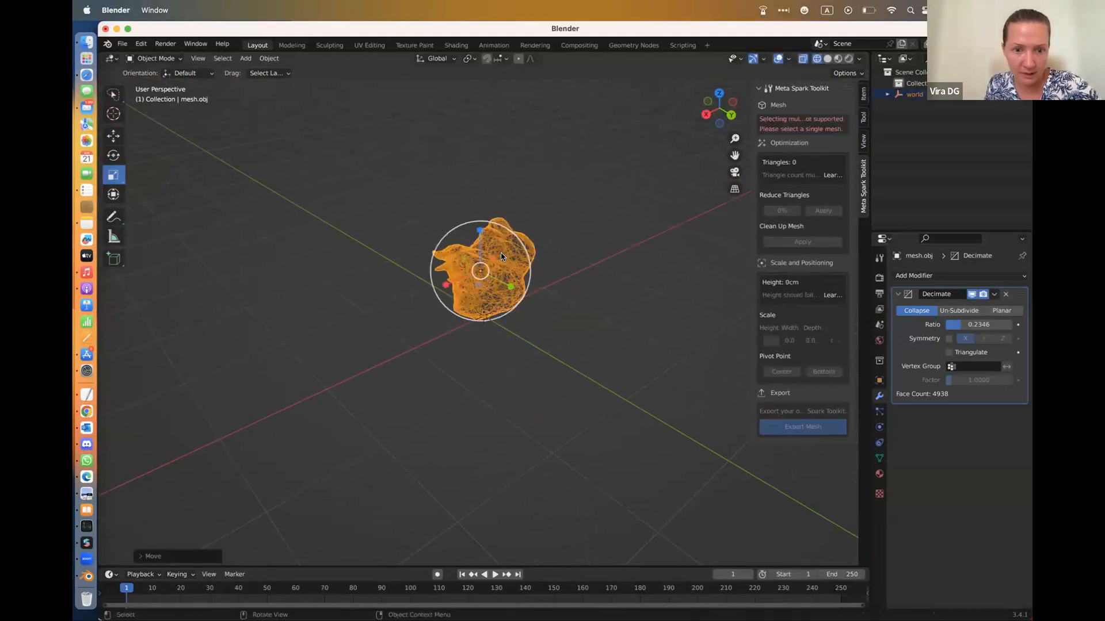
pyautogui.click(114, 137)
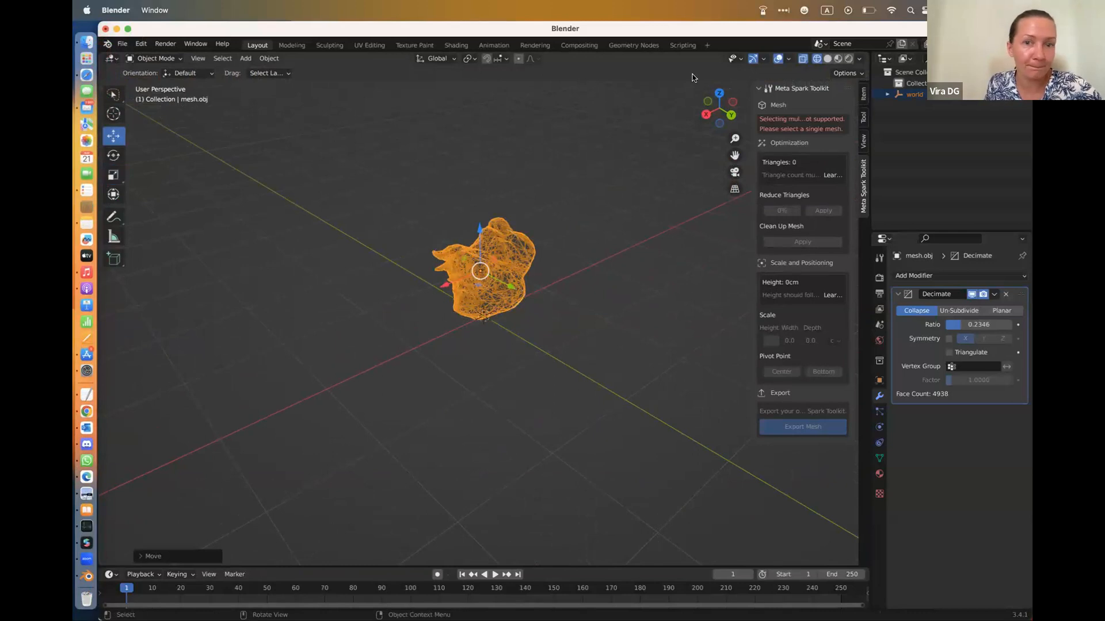
# Compare the decimated model in material preview and wireframe shading, and slightly adjust its scale
pyautogui.click(838, 59)
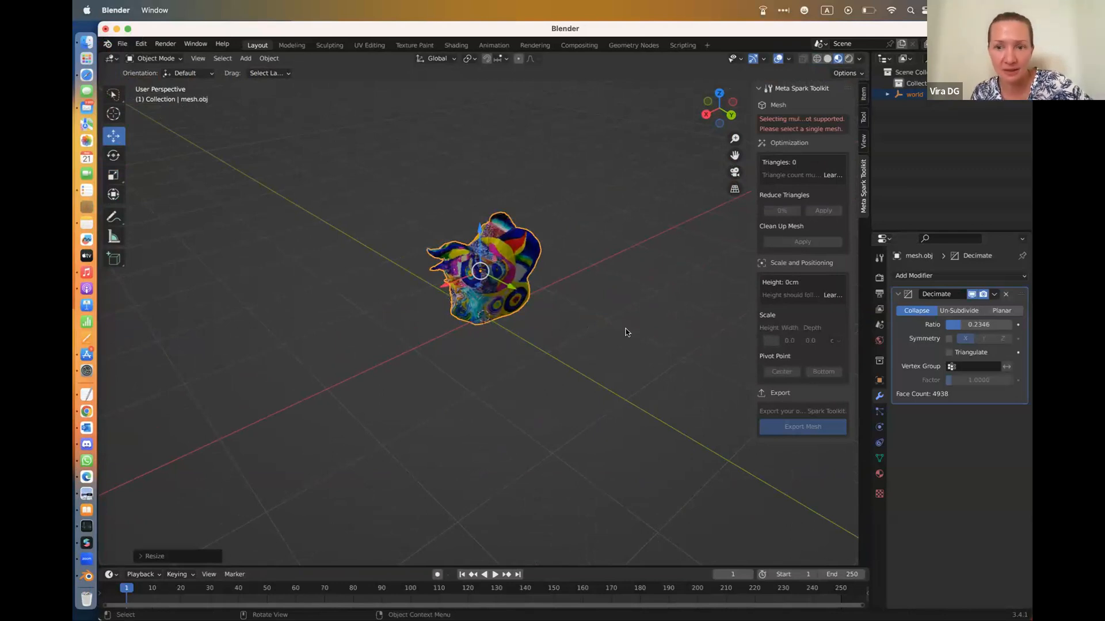
pyautogui.click(817, 59)
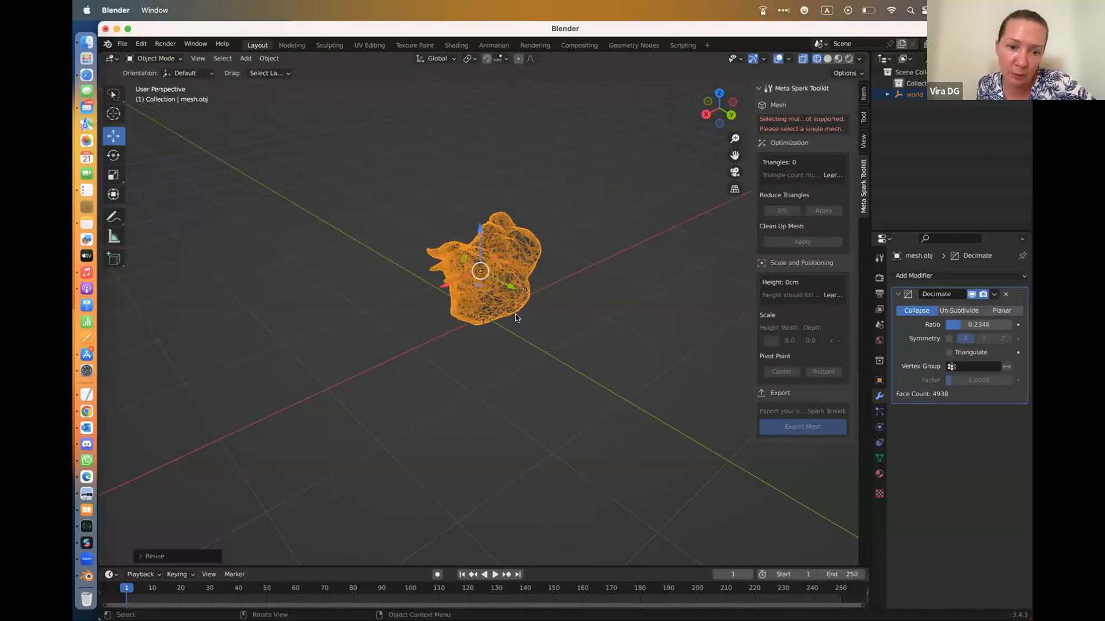
pyautogui.press('s')
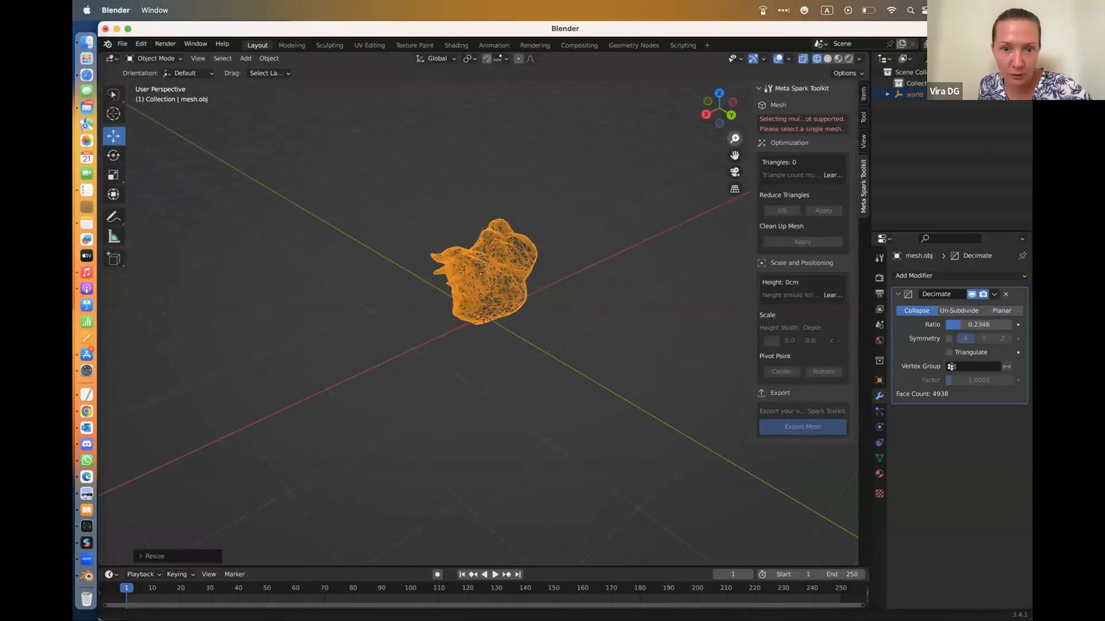
# Zoom in on the decimated mesh and examine its painted texture up close in material preview shading
pyautogui.moveTo(734, 139); pyautogui.dragTo(735, 129)
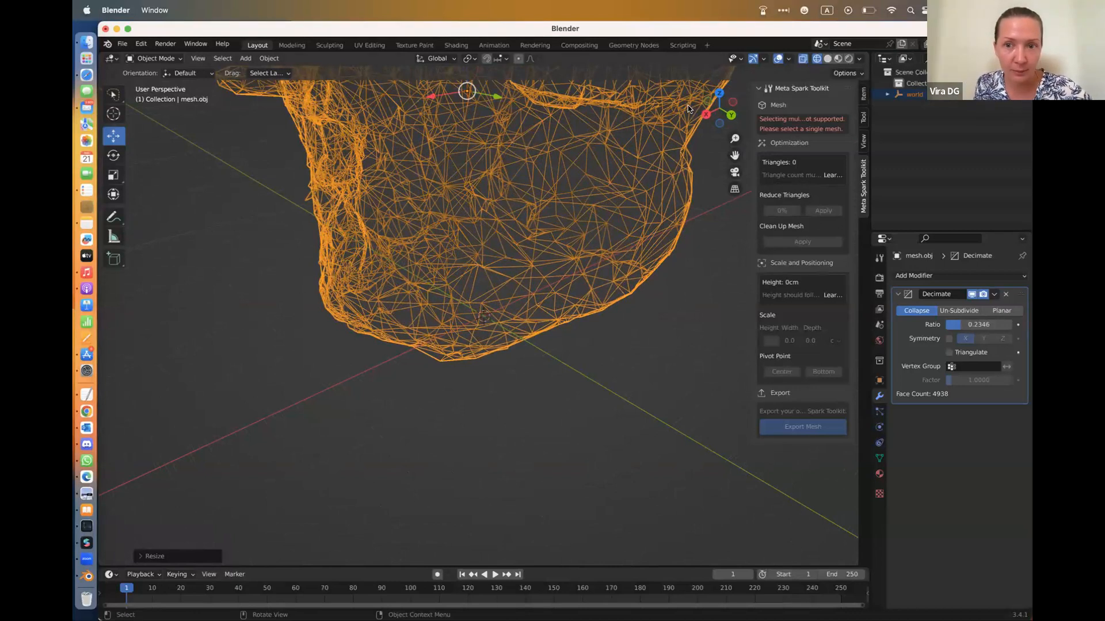
pyautogui.click(838, 60)
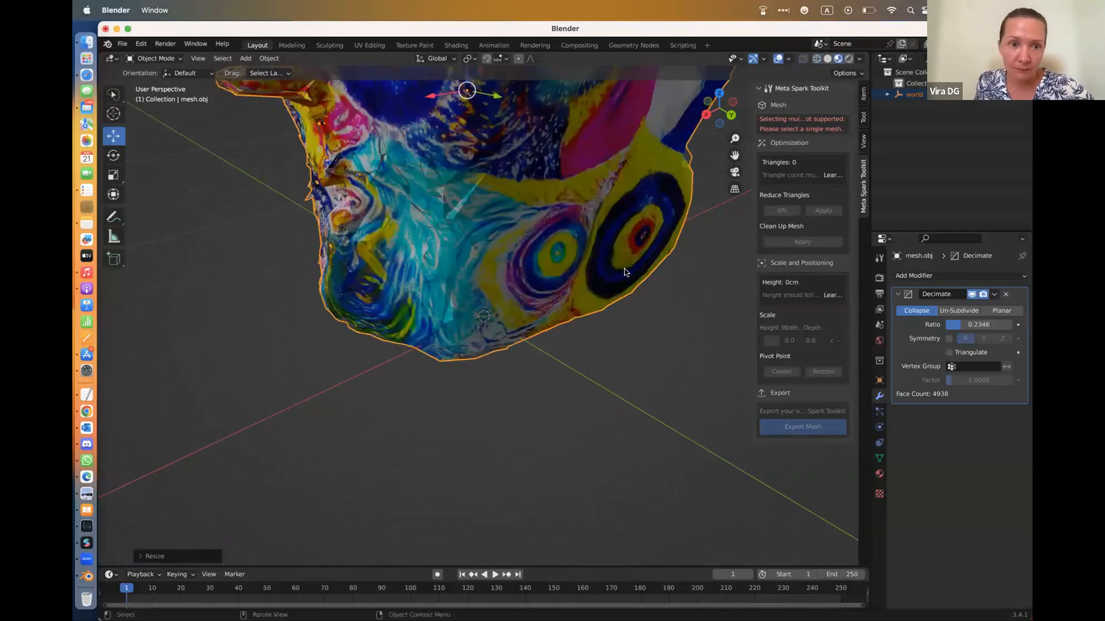
pyautogui.scroll(5, 626, 272)
pyautogui.scroll(5, 626, 272)
pyautogui.scroll(-10, 626, 272)
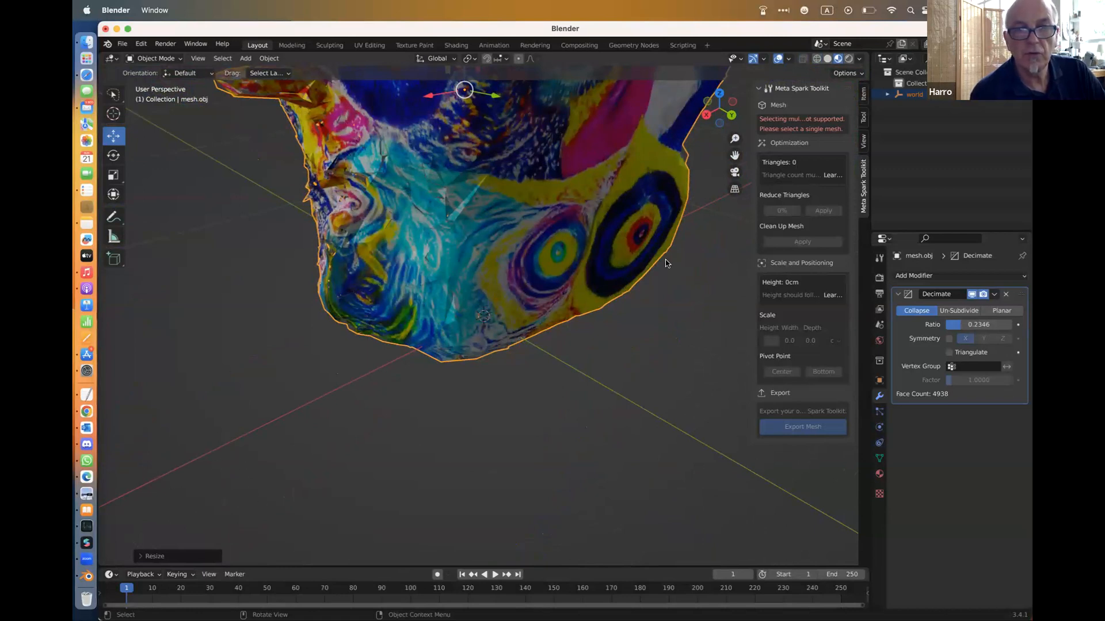
# Select only the mesh and scale it by about -0.31 on all axes, to a height of about 34 cm
pyautogui.click(615, 226)
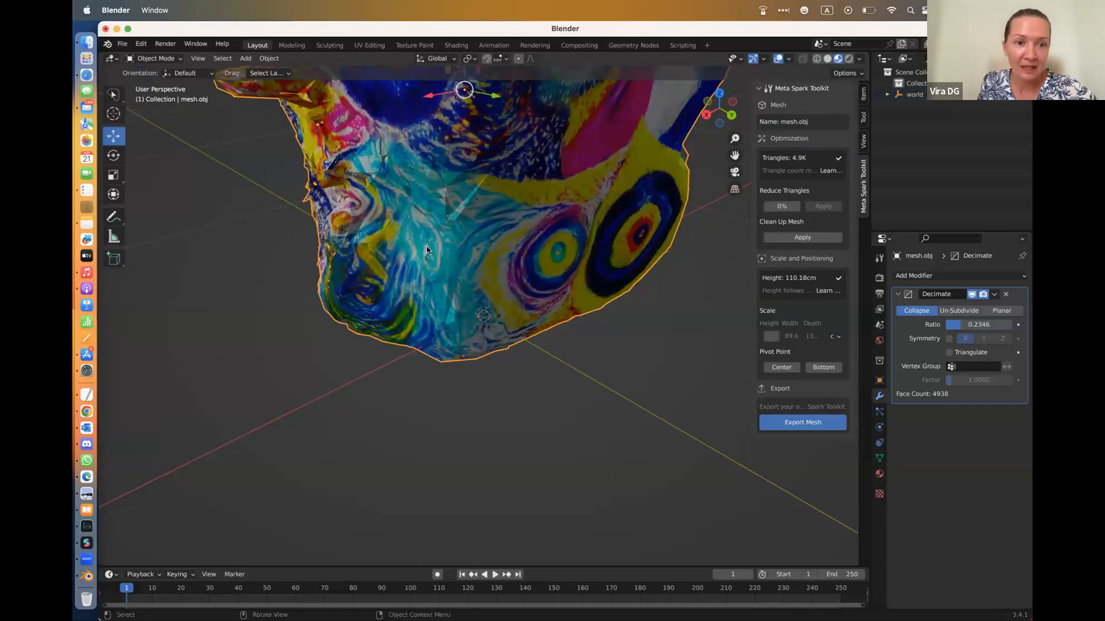
pyautogui.scroll(4, 443, 277)
pyautogui.scroll(-3, 443, 277)
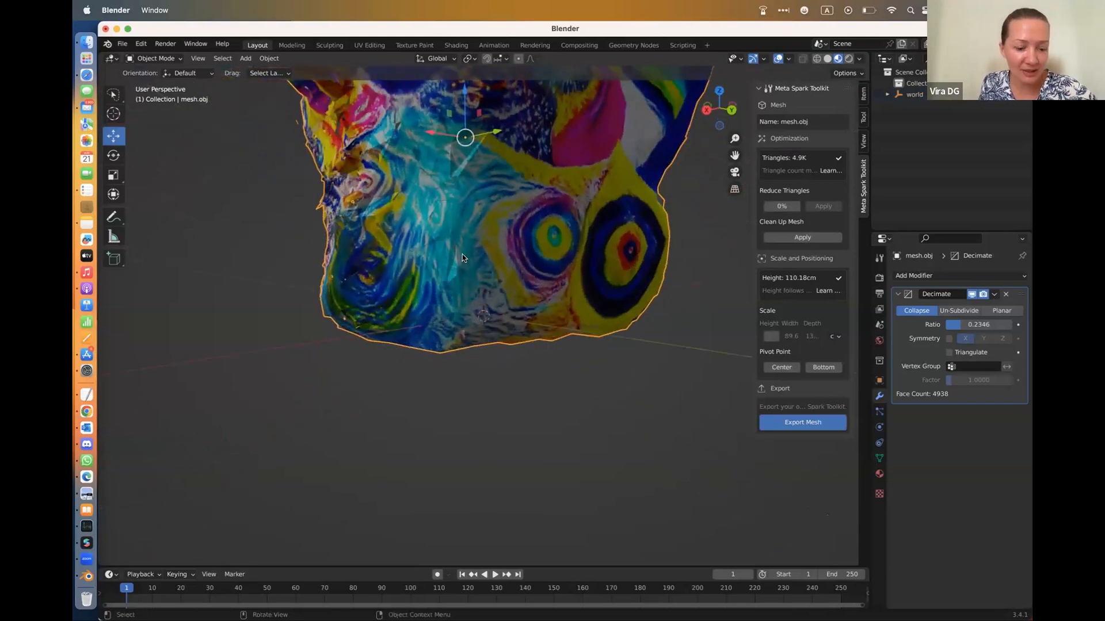
pyautogui.press('s')
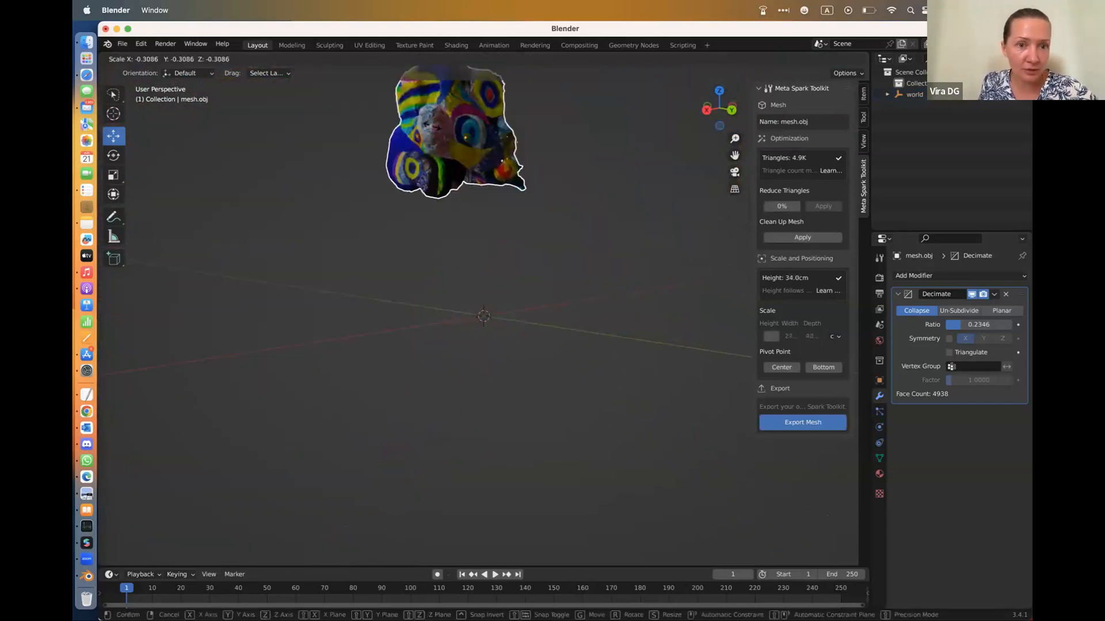
pyautogui.click(477, 101)
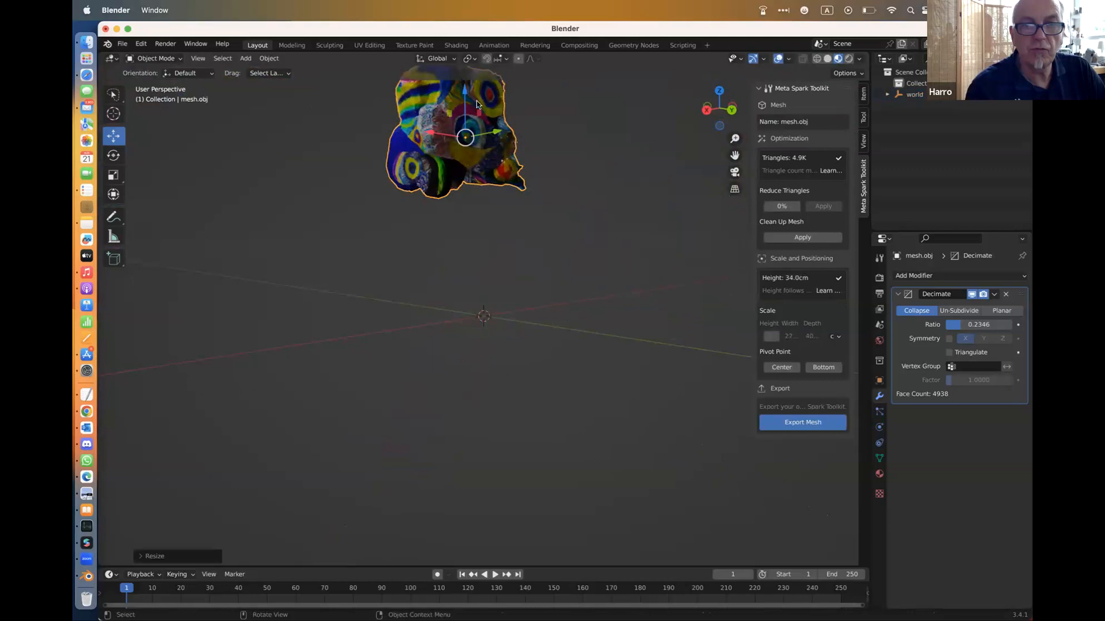
# Rotate the mesh freely until it stands upright and move it down onto the grid near the world origin
pyautogui.click(114, 155)
pyautogui.moveTo(481, 96); pyautogui.dragTo(189, 170)
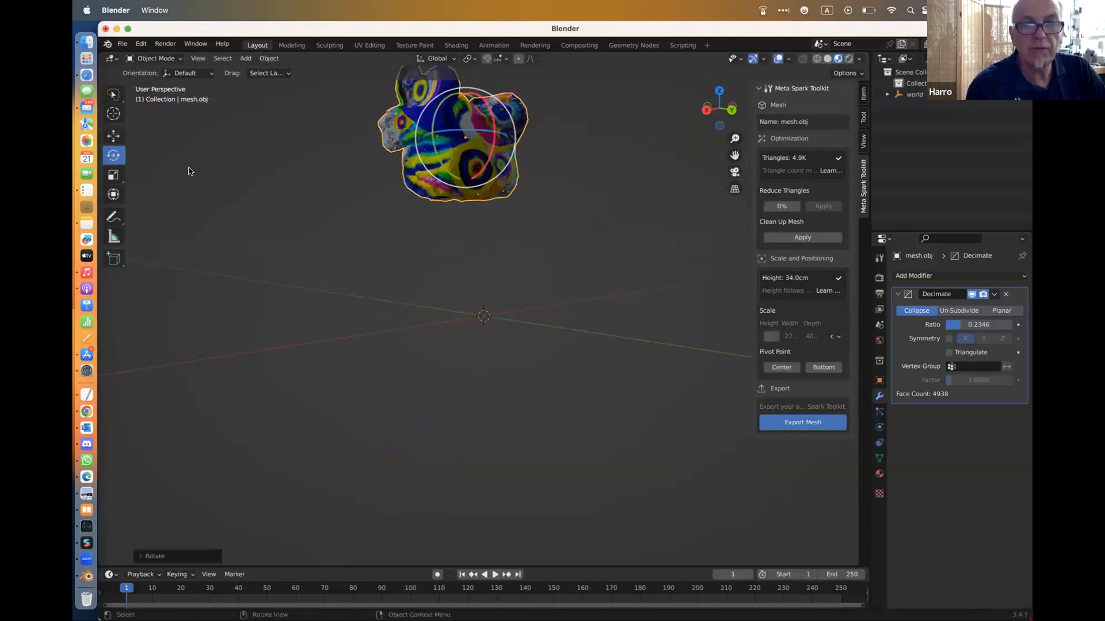
pyautogui.click(113, 136)
pyautogui.moveTo(458, 163); pyautogui.dragTo(413, 316)
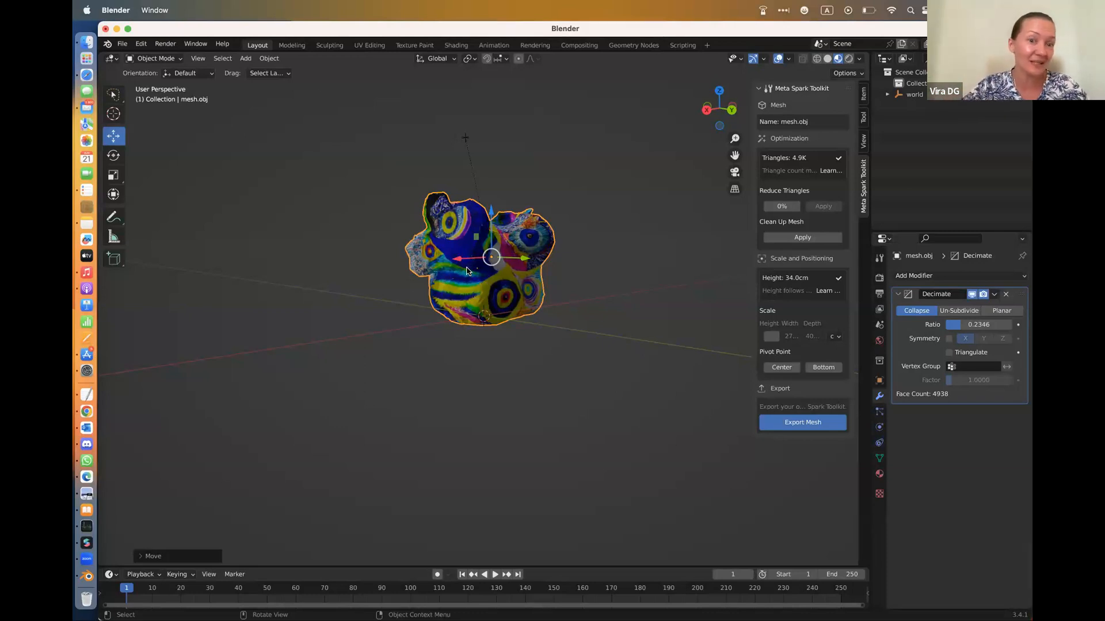
# Switch to wireframe shading and lower the Decimate modifier's ratio to 0.0864
pyautogui.click(817, 58)
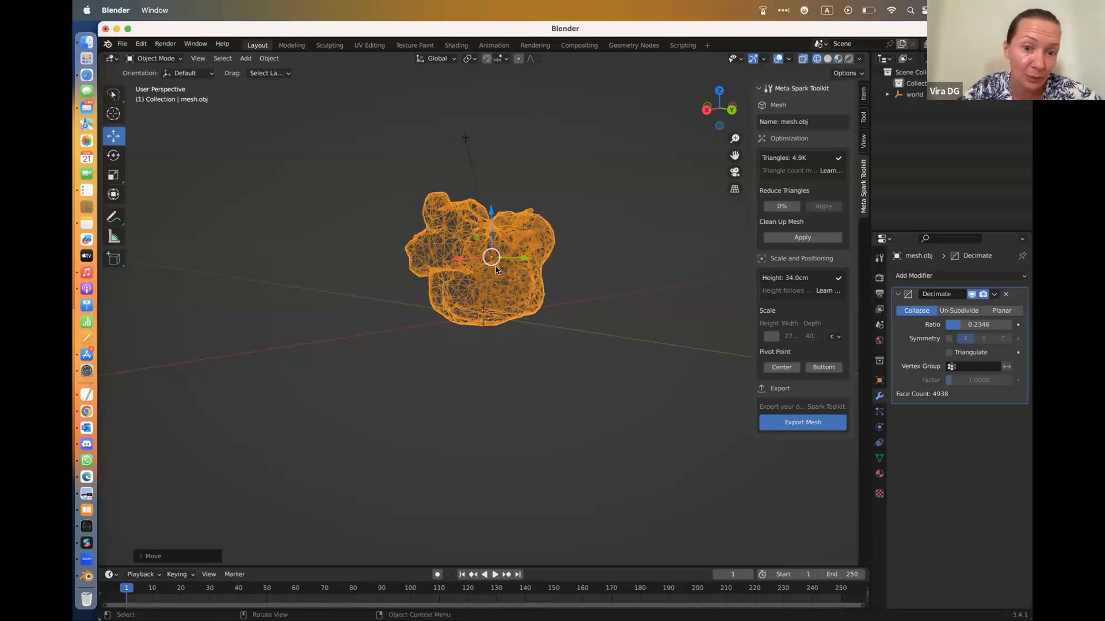
pyautogui.moveTo(978, 325)
pyautogui.mouseDown()
pyautogui.moveTo(946, 324)
pyautogui.moveTo(956, 325)
pyautogui.mouseUp()
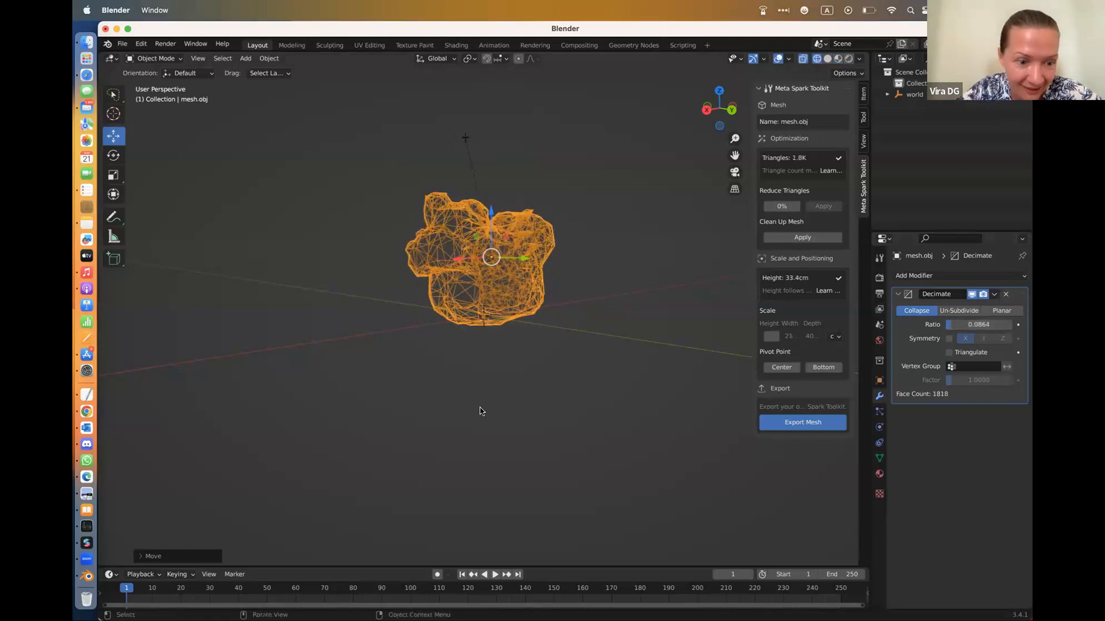
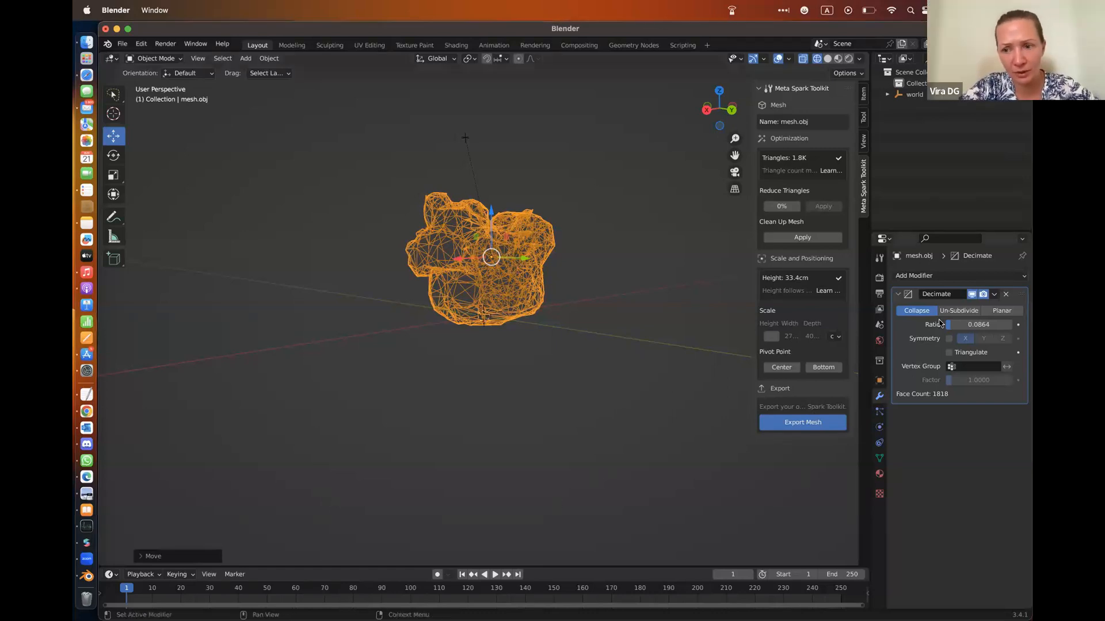
# Raise the Decimate ratio to 0.4733, scale the mesh up to about 57 cm high and display it in material preview shading
pyautogui.moveTo(953, 330); pyautogui.dragTo(977, 330)
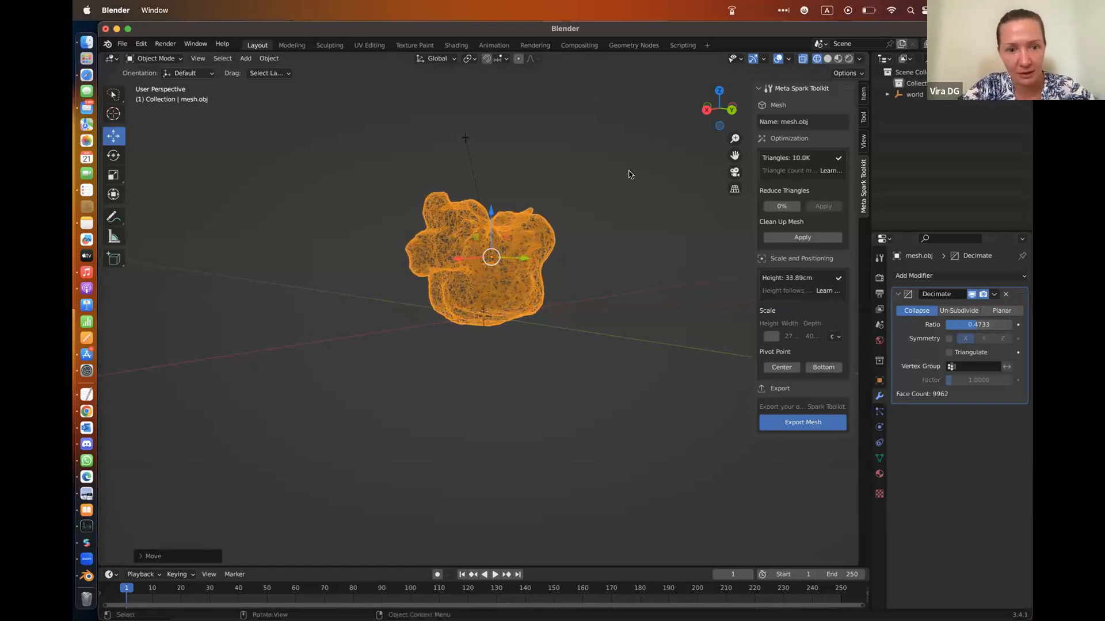
pyautogui.press('s')
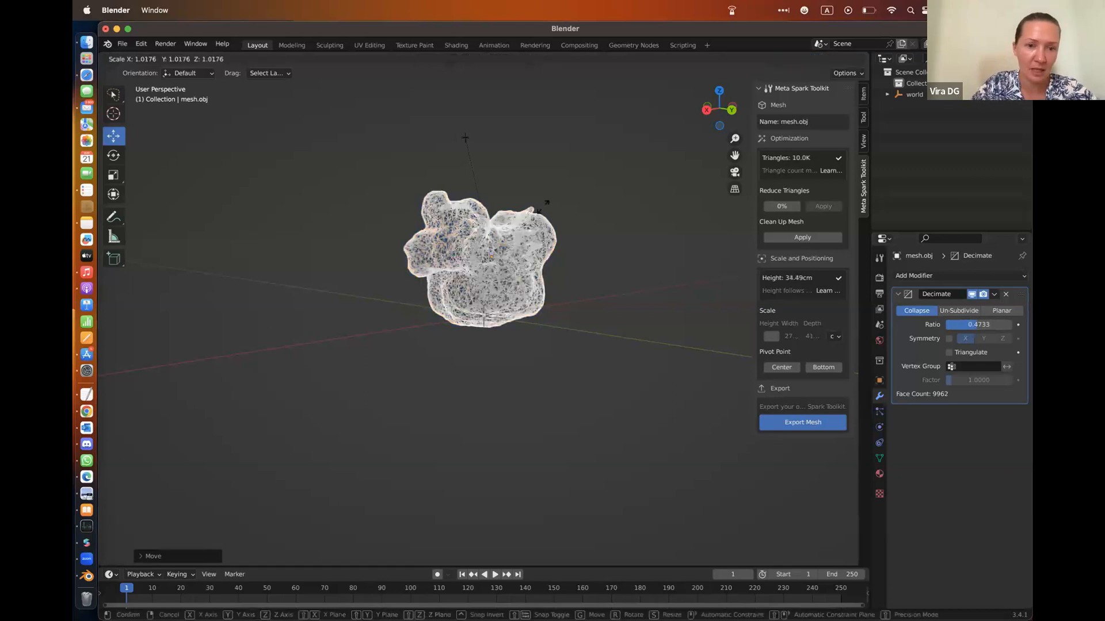
pyautogui.click(525, 161)
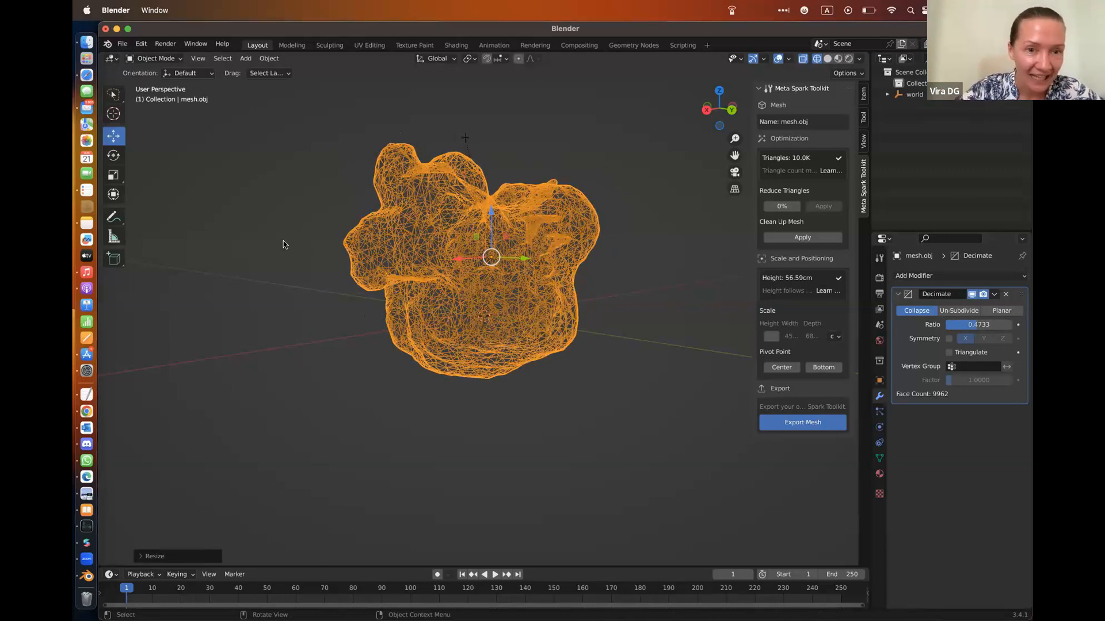
pyautogui.click(840, 59)
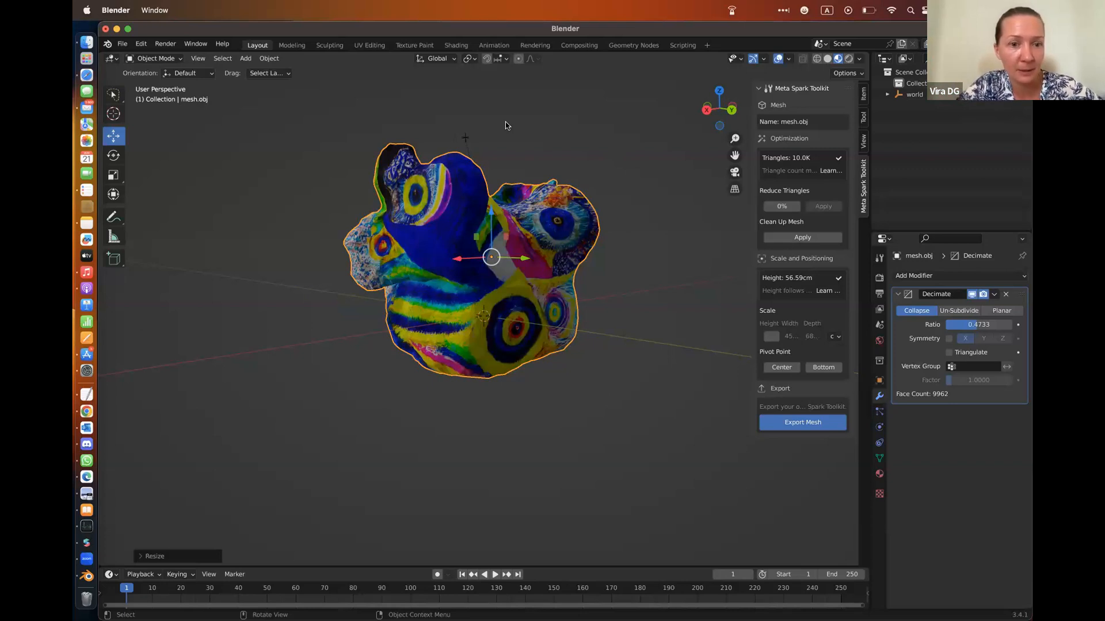
# Open the mesh in the UV Editing workspace and deselect all its geometry so the whole texture image shows uncovered
pyautogui.click(369, 45)
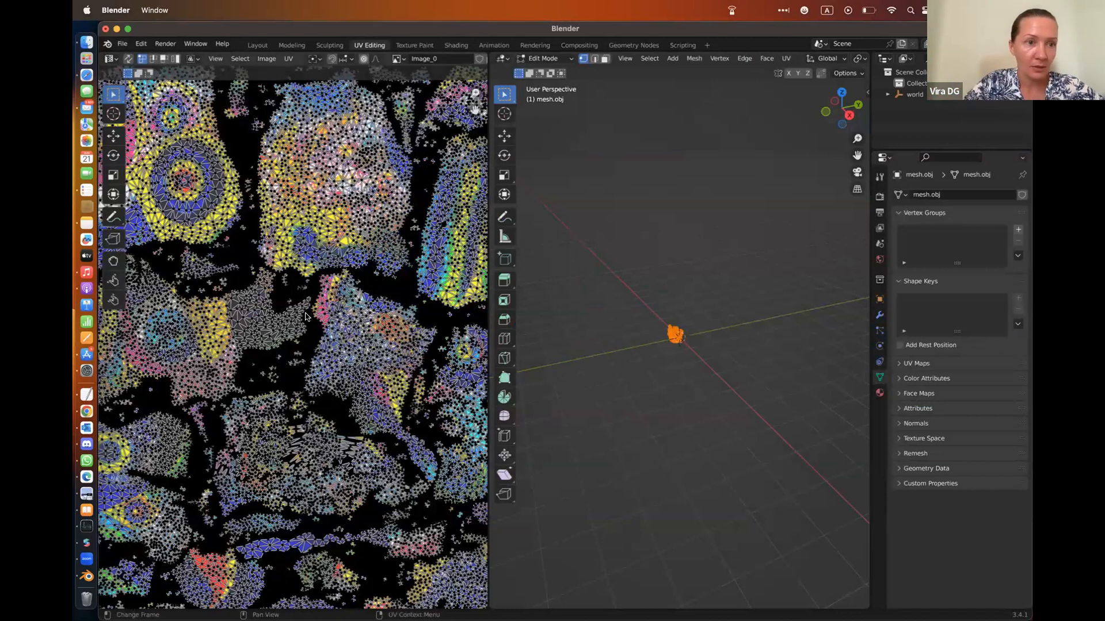
pyautogui.scroll(-5, 307, 312)
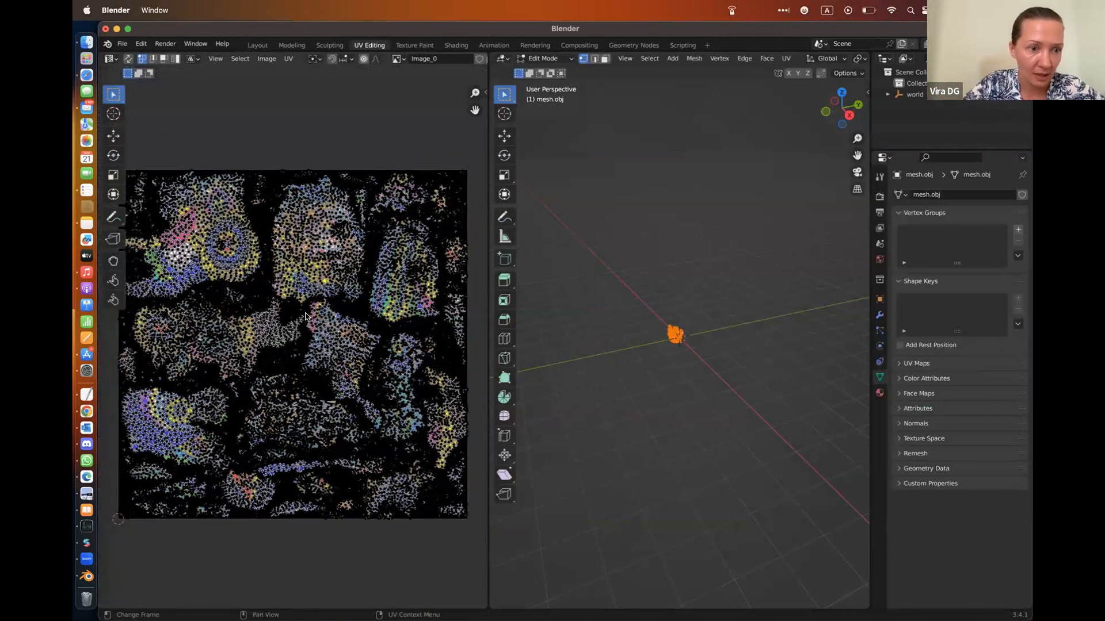
pyautogui.scroll(-1, 306, 315)
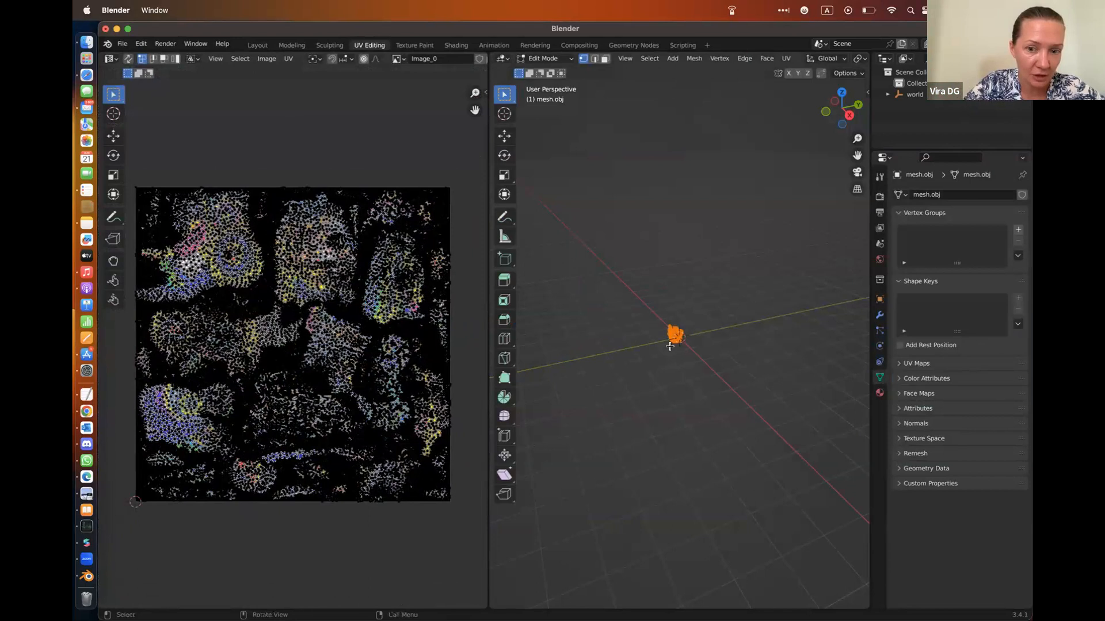
pyautogui.click(683, 237)
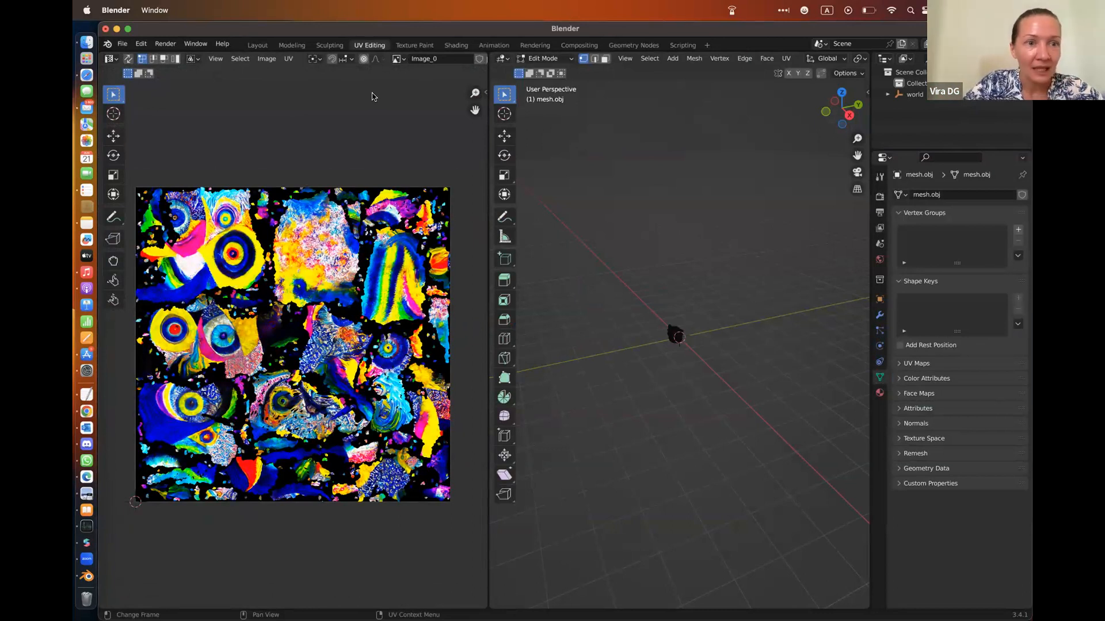
# Save the texture image as Image_0.png in PNG format to the AR SCULPTURE PARK folder inside Downloads
pyautogui.click(266, 58)
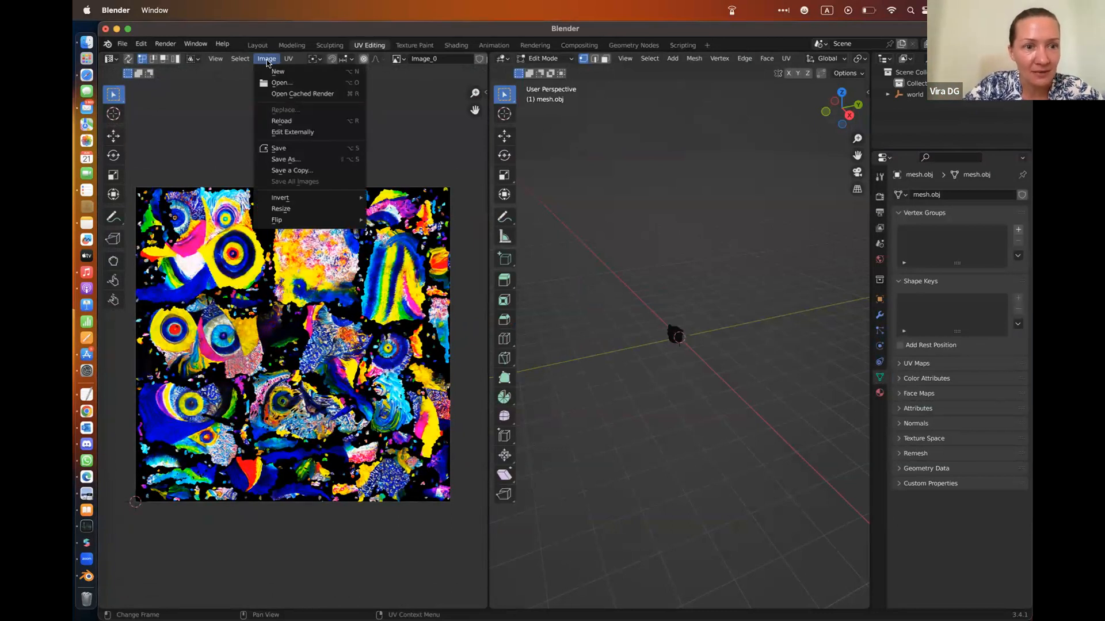
pyautogui.click(284, 159)
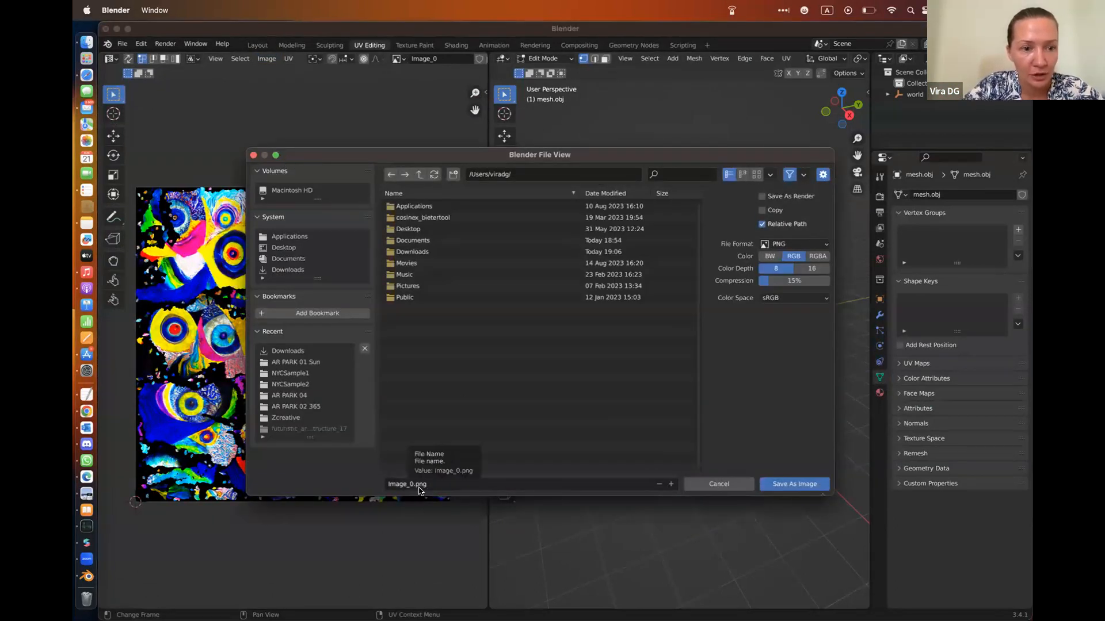
pyautogui.click(292, 277)
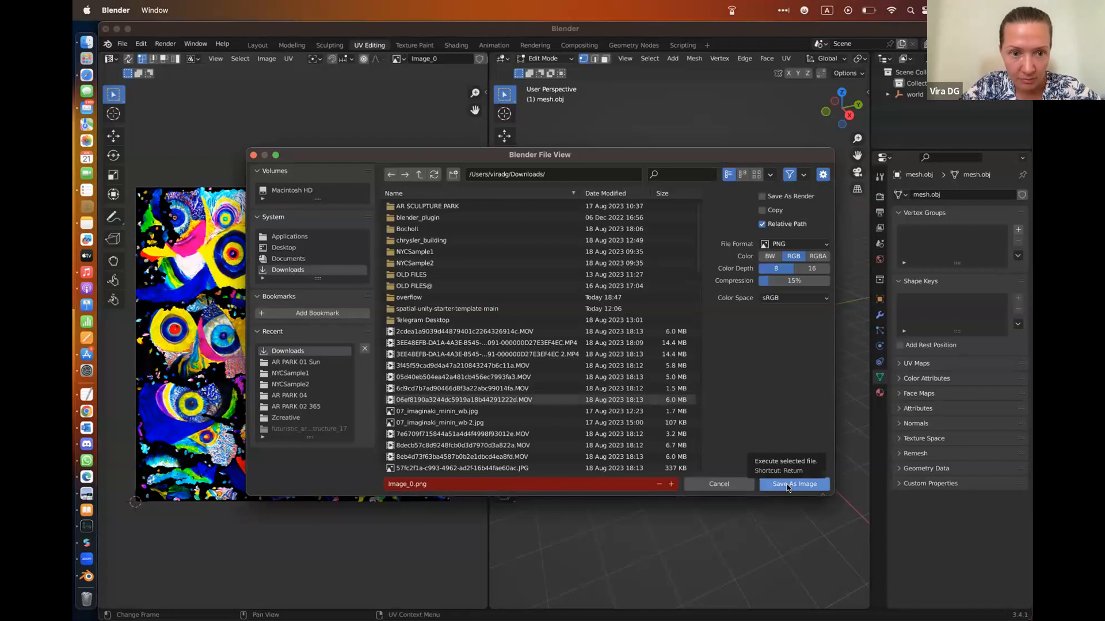
pyautogui.click(455, 206)
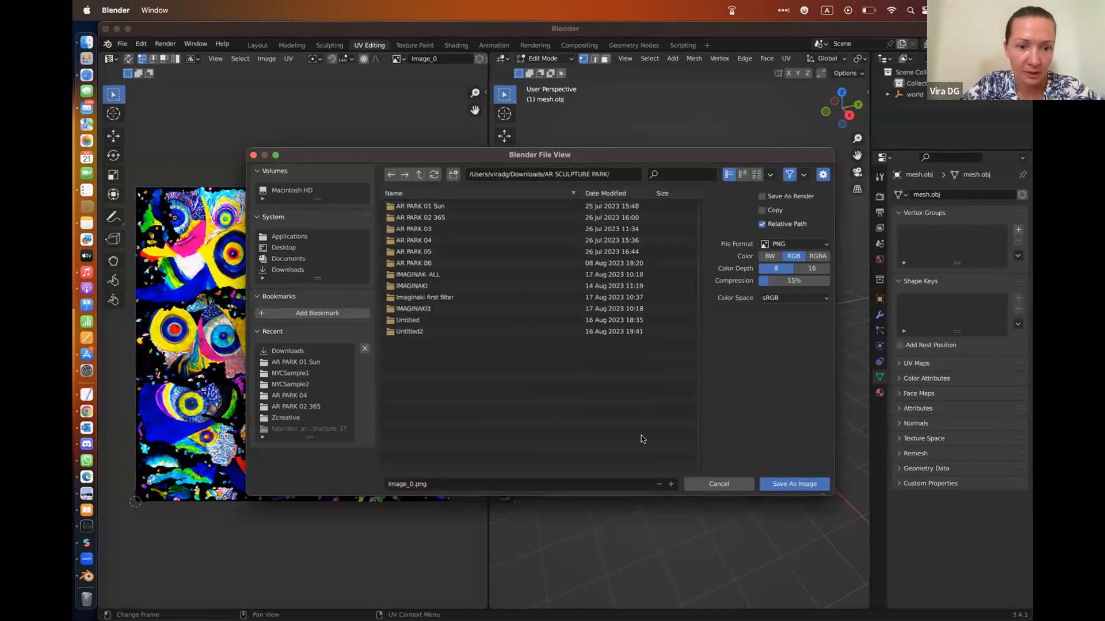
pyautogui.click(794, 485)
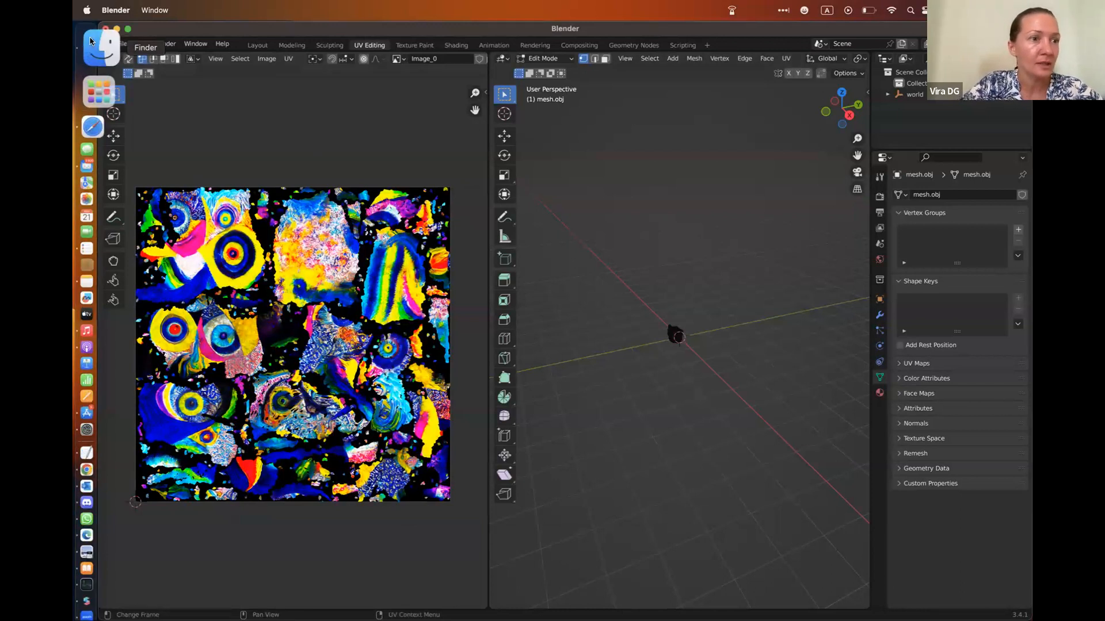
# Switch to Finder and open the AR SCULPTURE PARK folder inside Downloads in an enlarged window
pyautogui.click(118, 43)
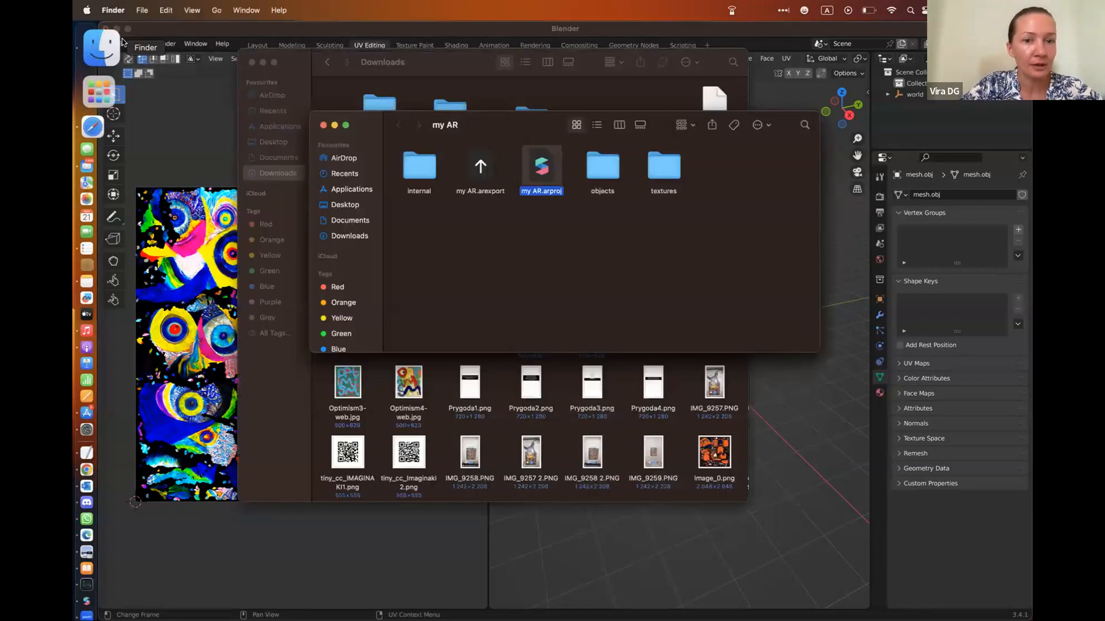
pyautogui.click(350, 222)
pyautogui.click(350, 235)
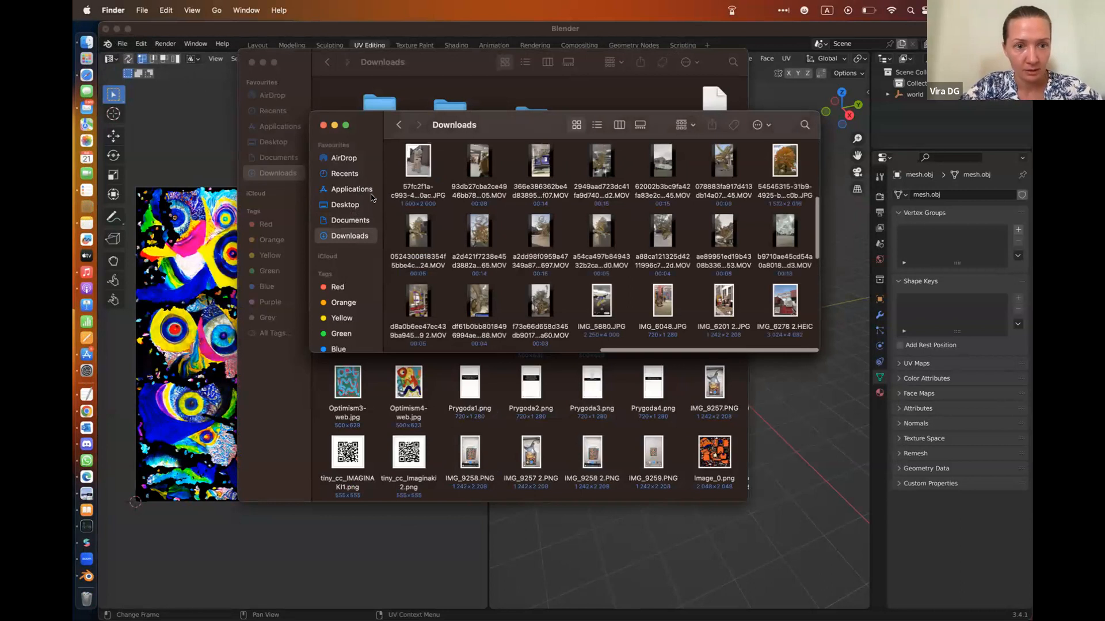
pyautogui.click(352, 221)
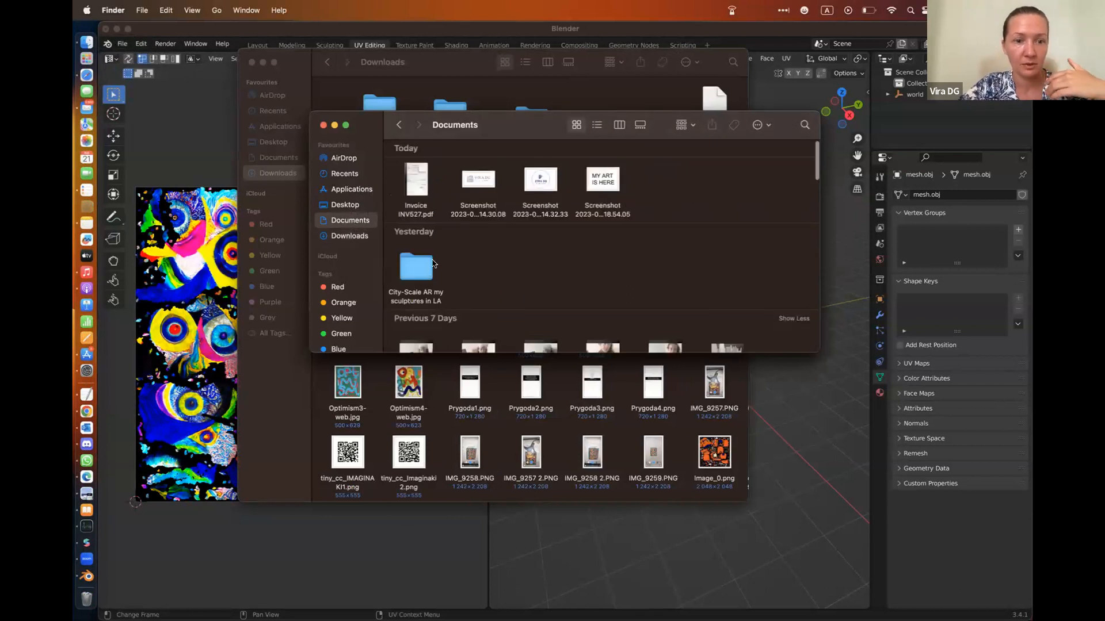
pyautogui.scroll(-3, 433, 264)
pyautogui.scroll(5, 433, 263)
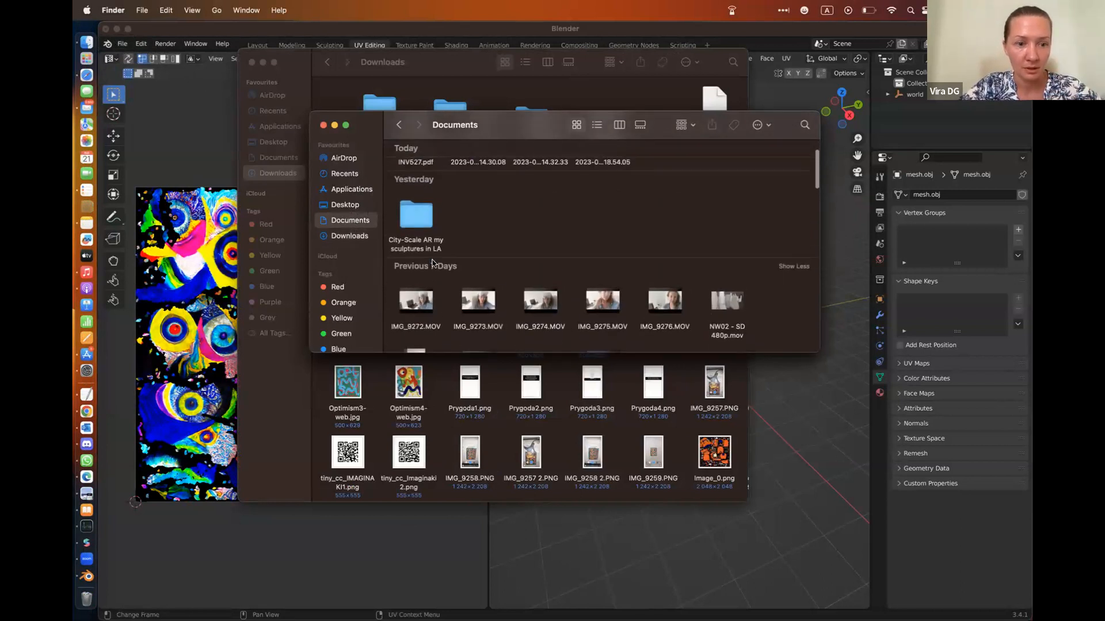
pyautogui.click(352, 236)
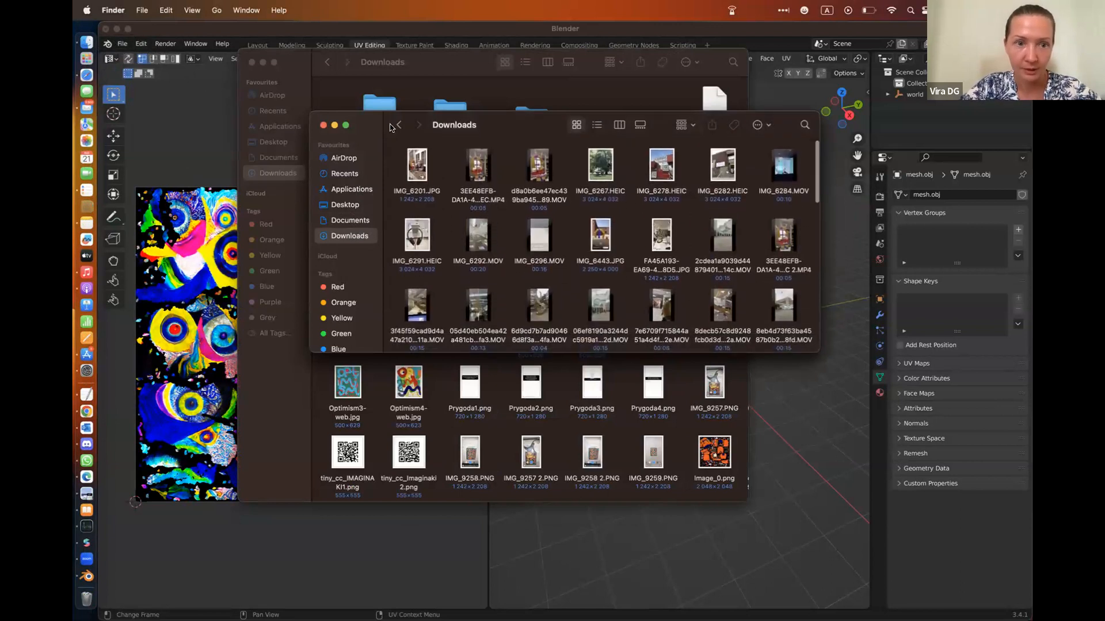
pyautogui.click(345, 126)
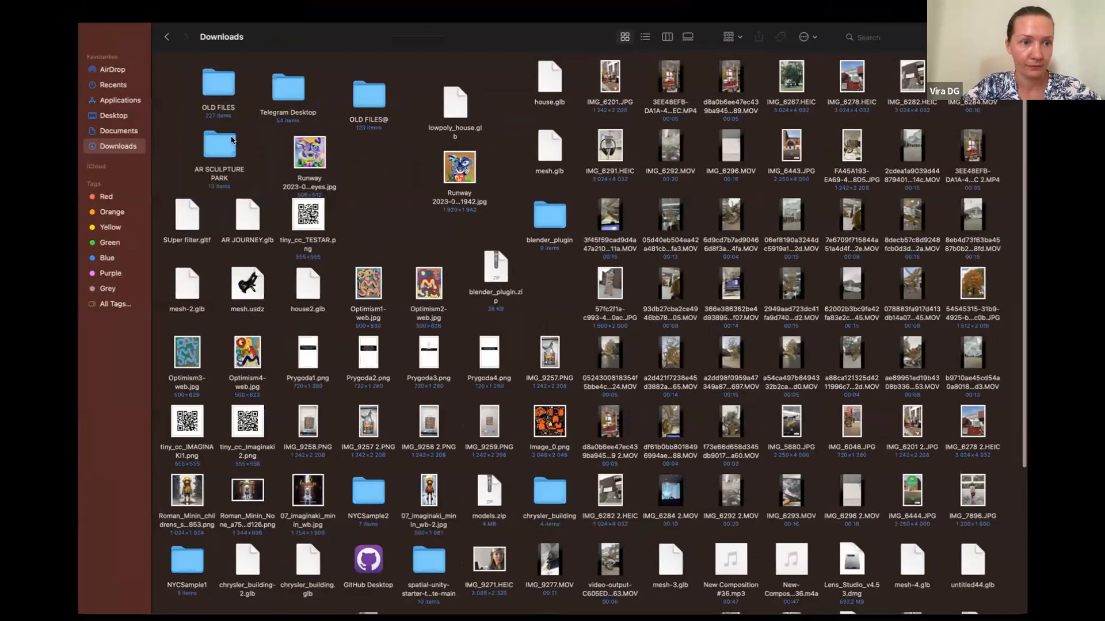
pyautogui.doubleClick(225, 160)
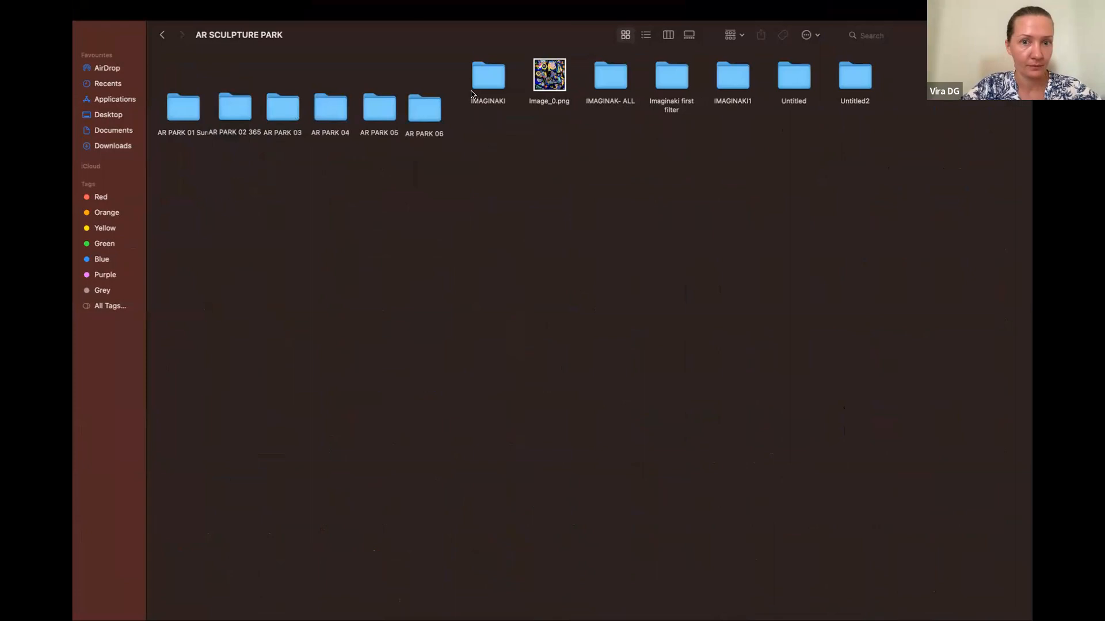
# Check the file size and pixel dimensions of Image_0.png in its file information
pyautogui.click(552, 74)
pyautogui.rightClick(552, 75)
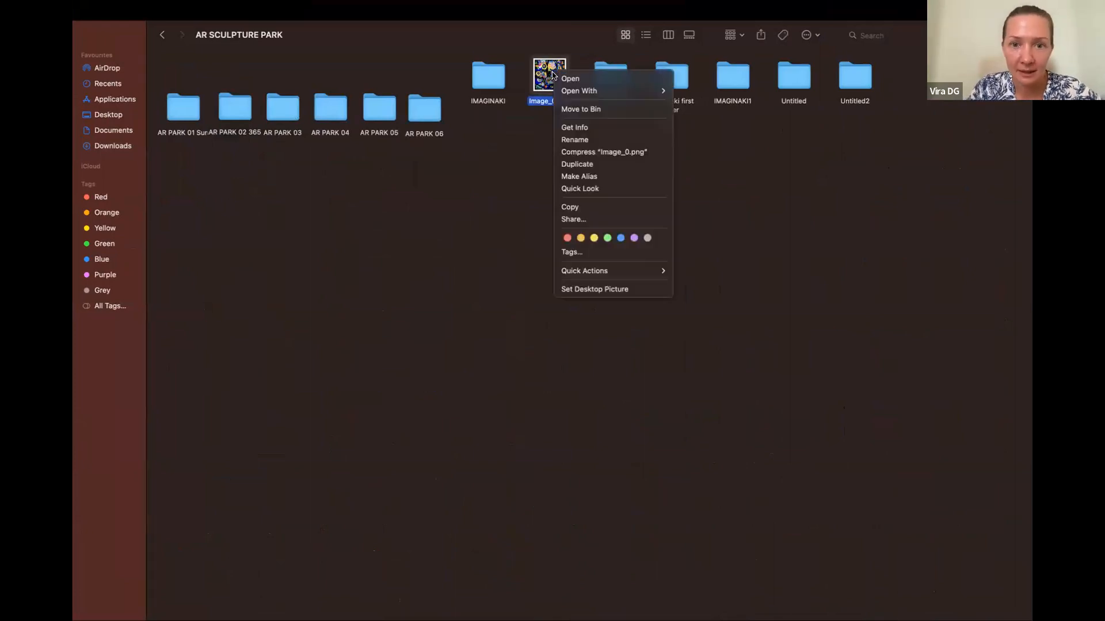
pyautogui.click(582, 127)
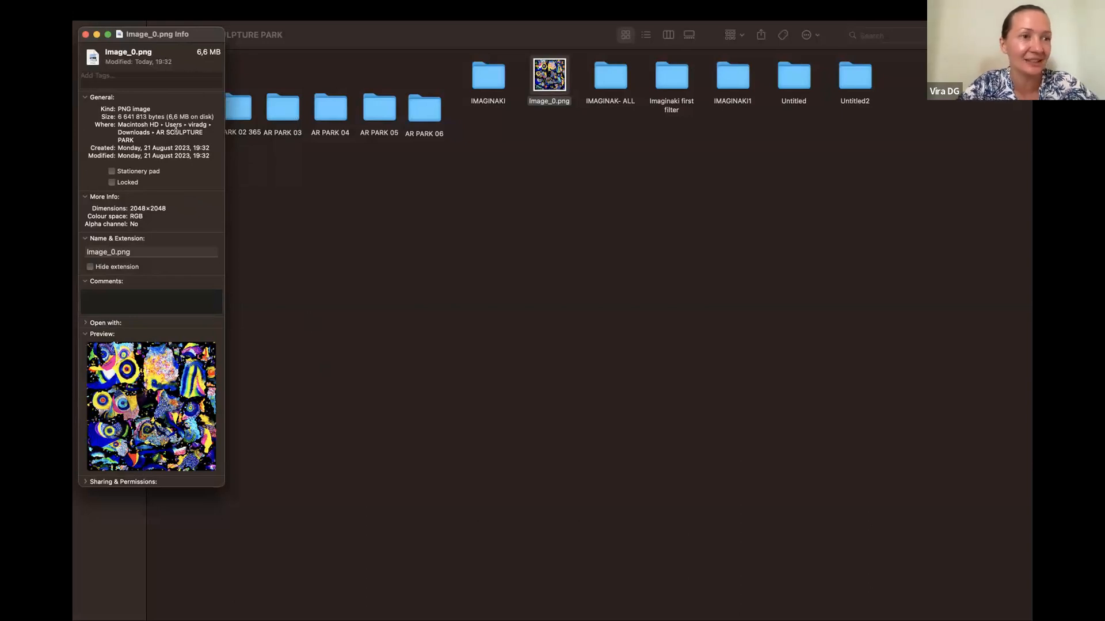
pyautogui.click(98, 35)
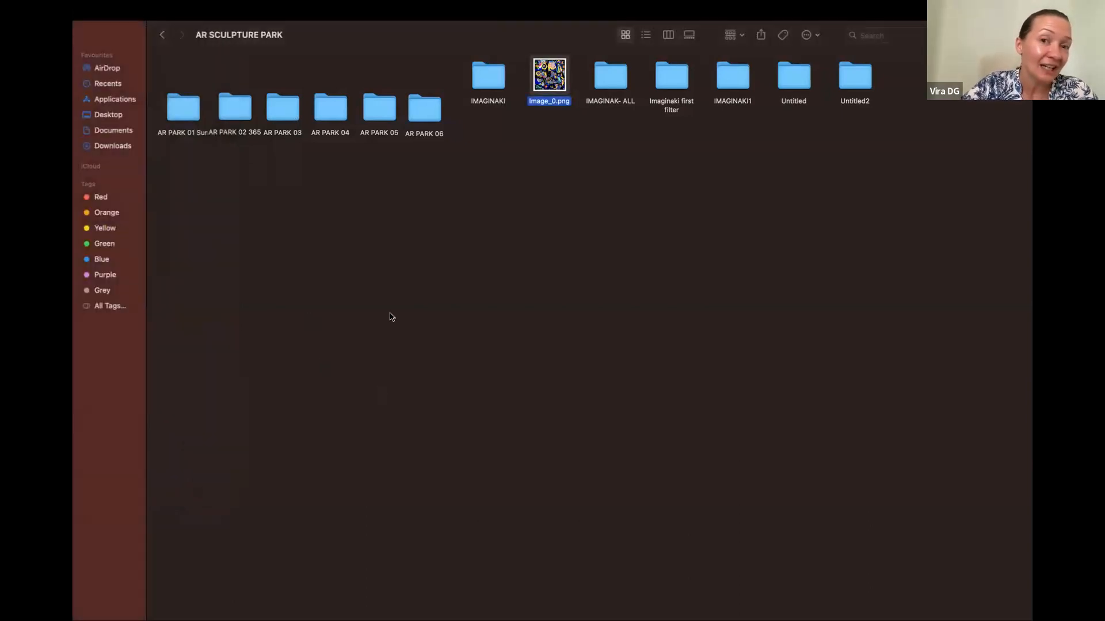
# Switch to Safari and open photopea.com in a new tab
pyautogui.click(109, 36)
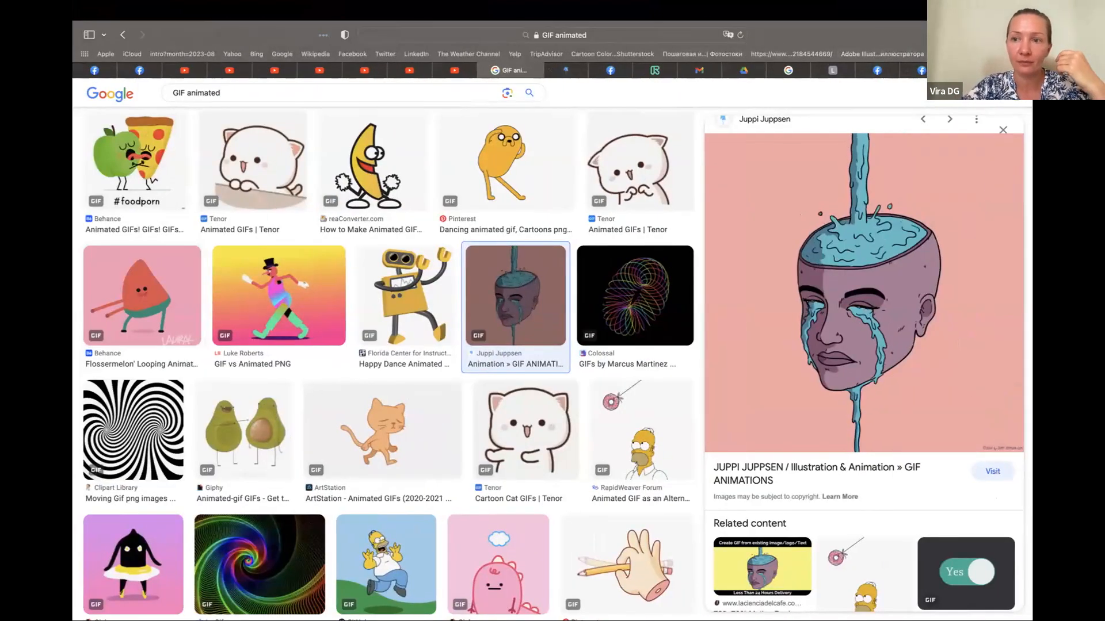
pyautogui.press('super+t')
pyautogui.write('photopea.com')
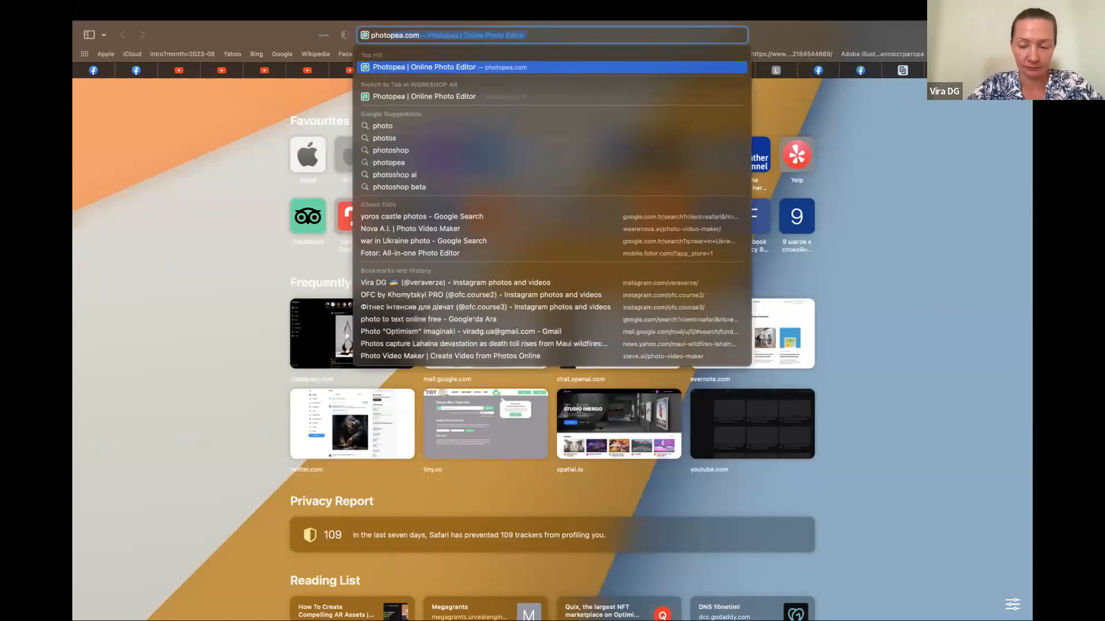
pyautogui.press('Return')
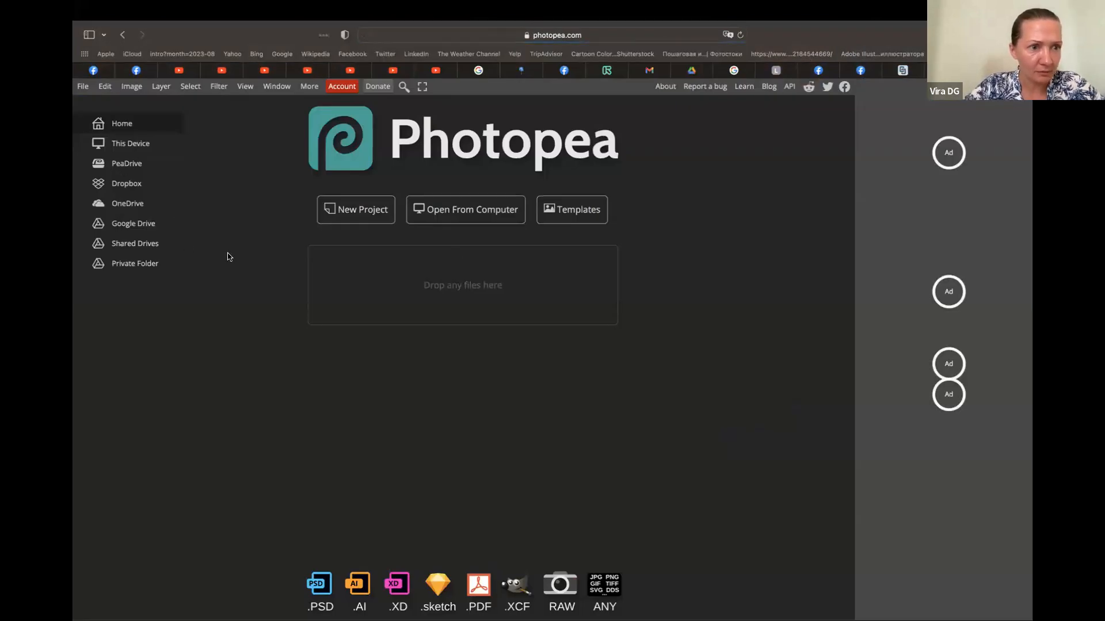
# Open Image_0.png from the AR SCULPTURE PARK folder in Downloads in Photopea and dismiss the new project dialog
pyautogui.click(348, 214)
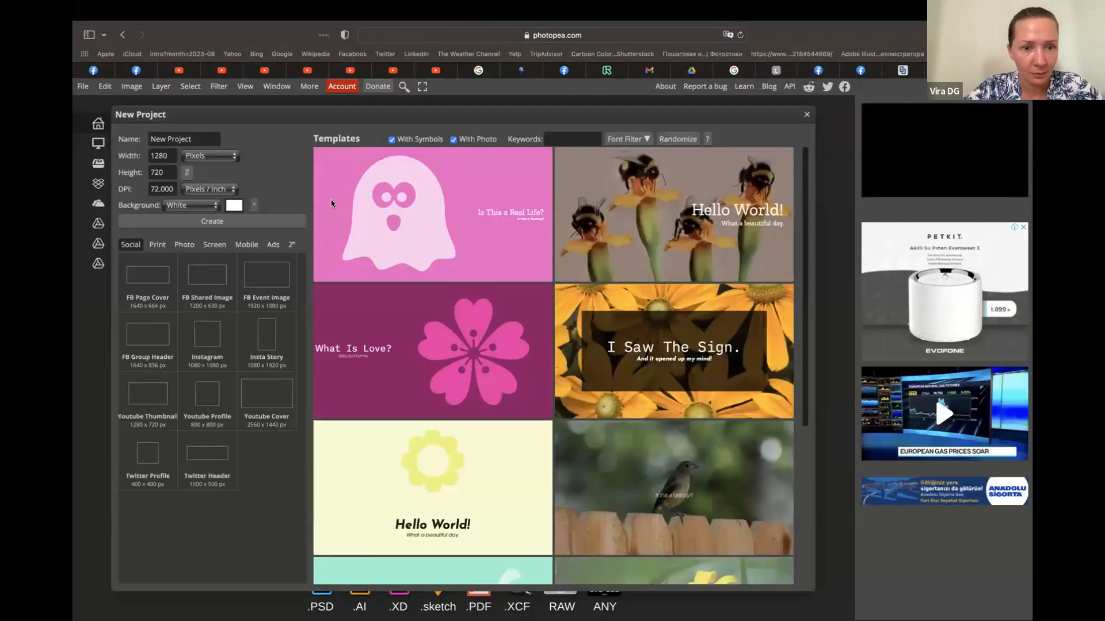
pyautogui.click(83, 88)
pyautogui.click(114, 116)
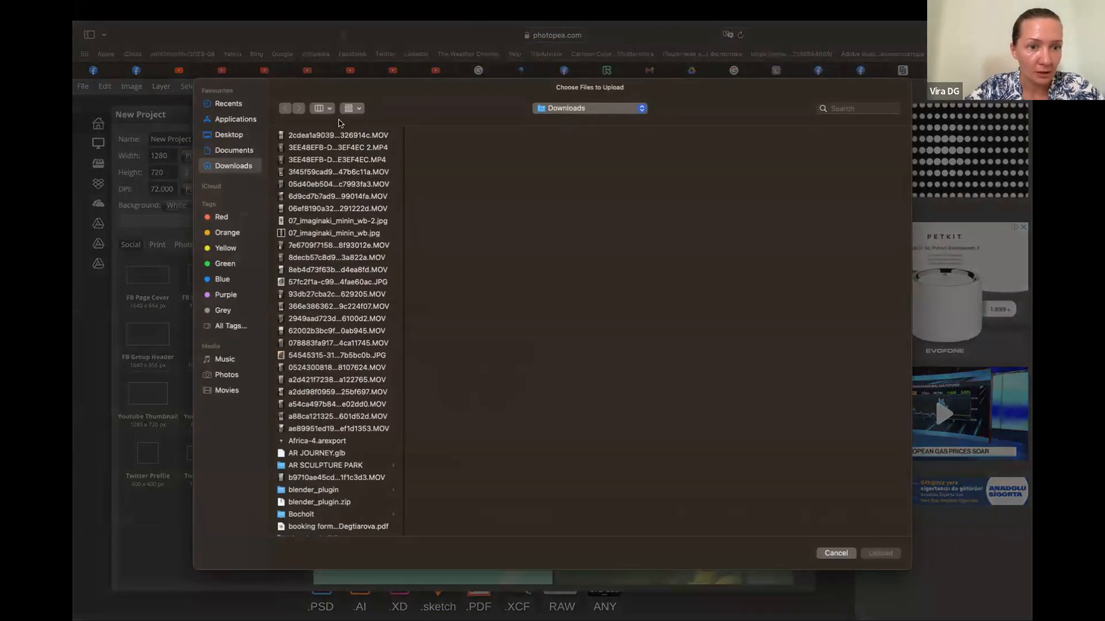
pyautogui.click(253, 151)
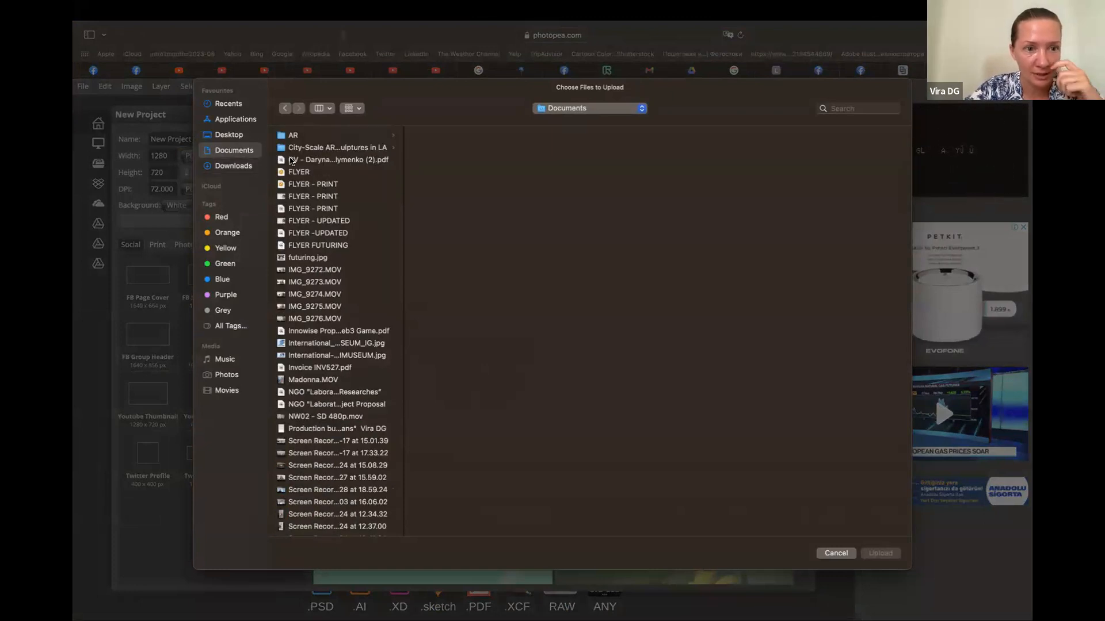
pyautogui.click(230, 166)
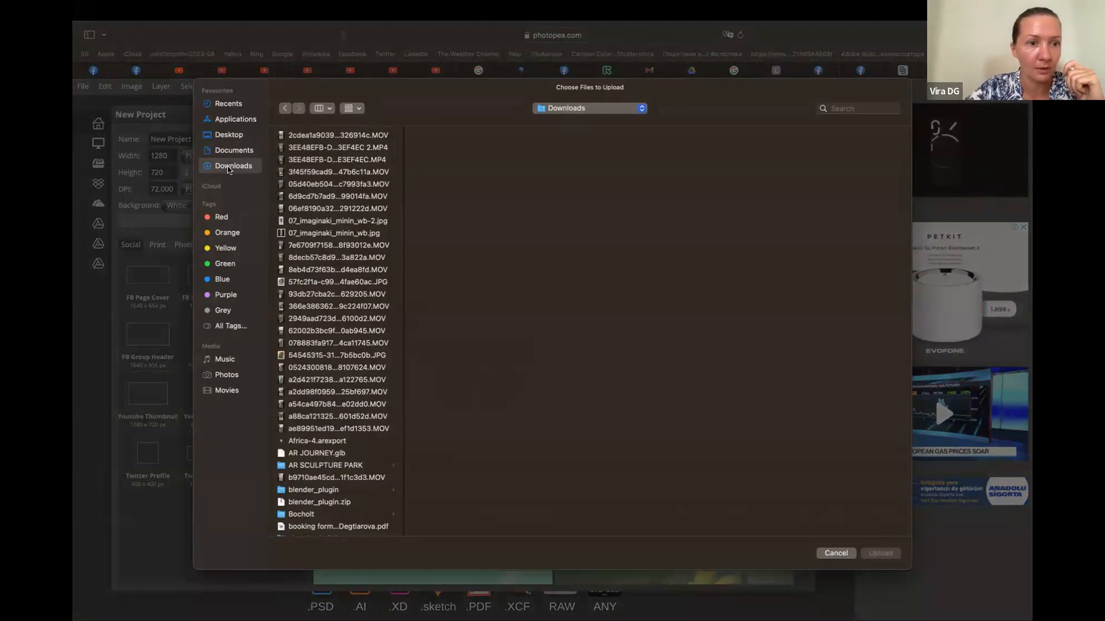
pyautogui.scroll(-3, 381, 339)
pyautogui.scroll(1, 373, 331)
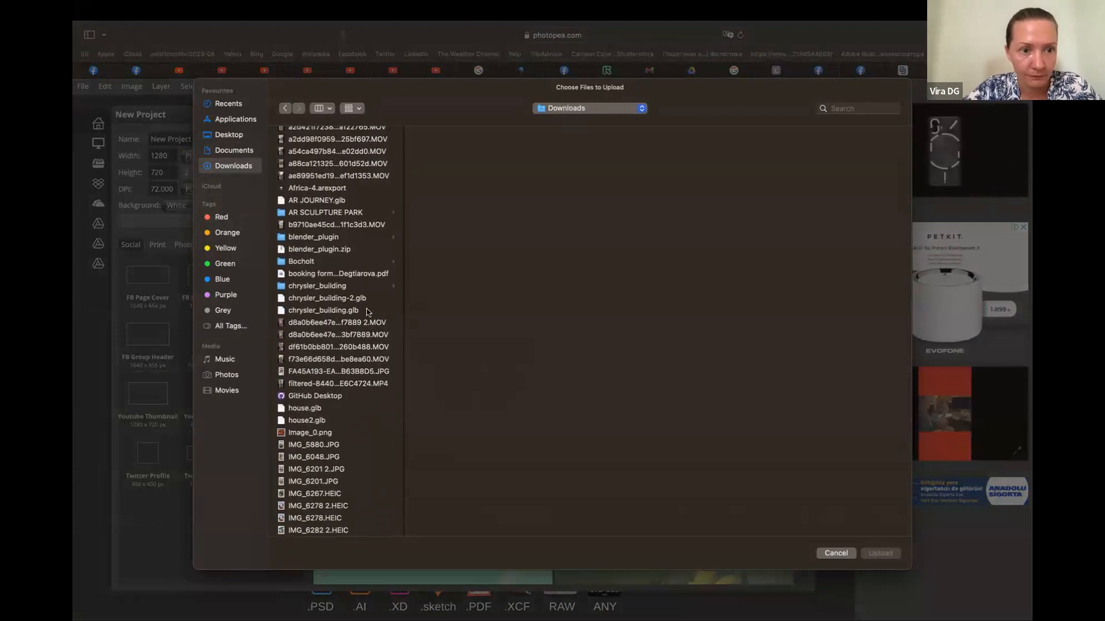
pyautogui.click(354, 212)
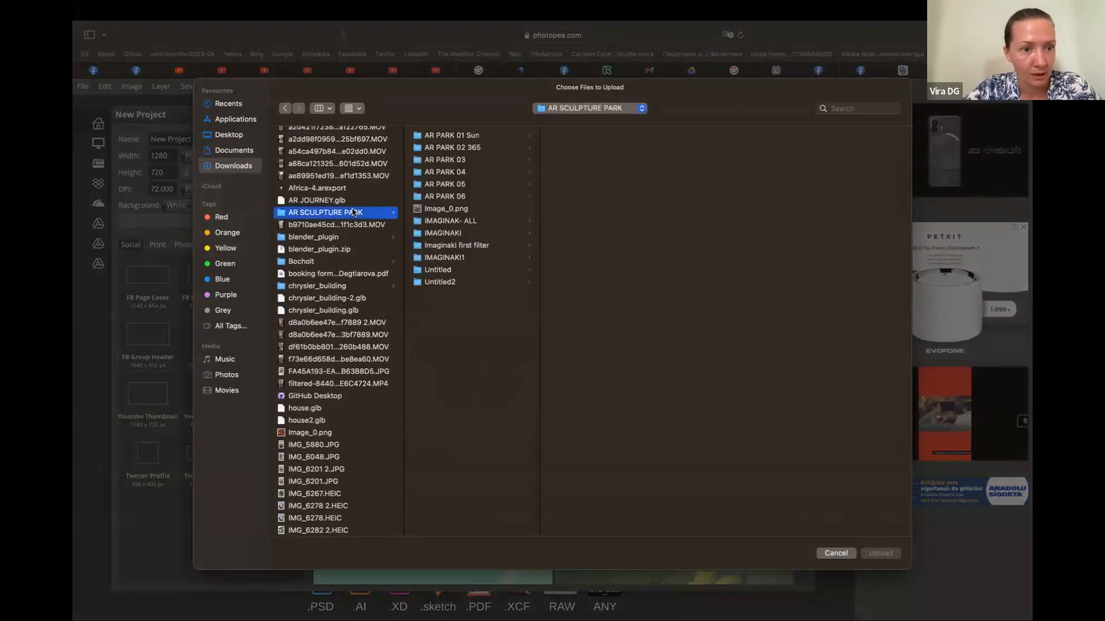
pyautogui.click(460, 208)
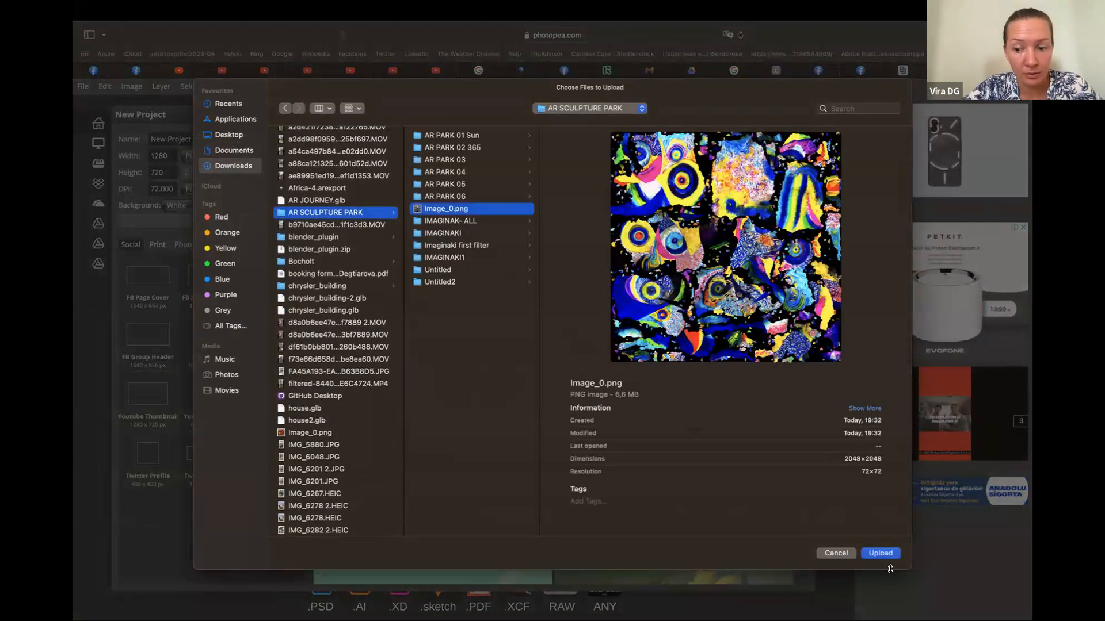
pyautogui.click(882, 554)
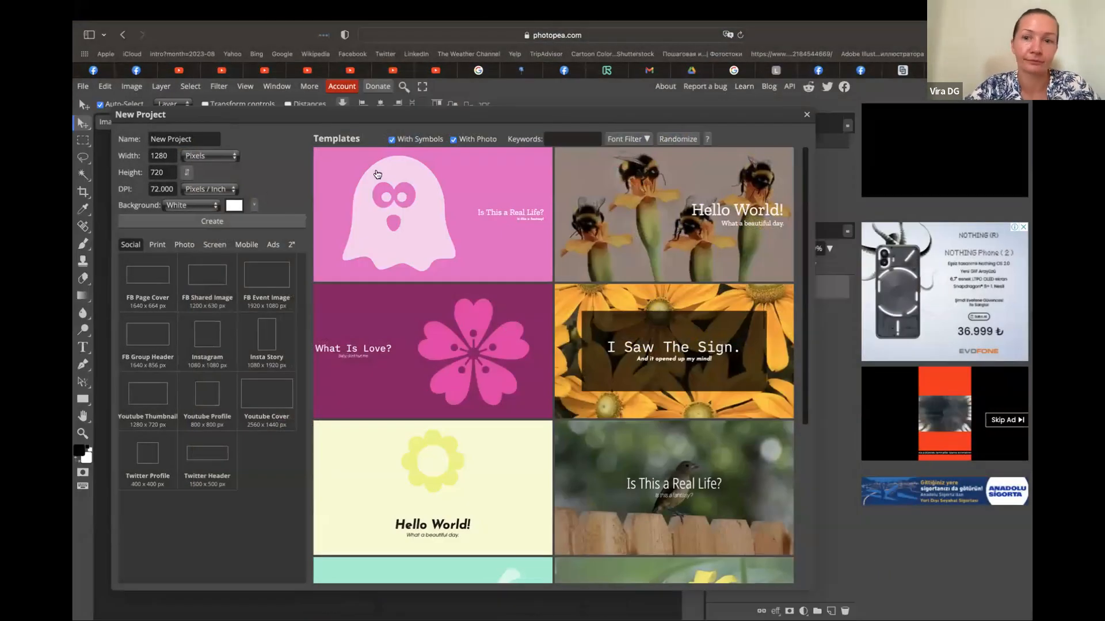
pyautogui.click(807, 115)
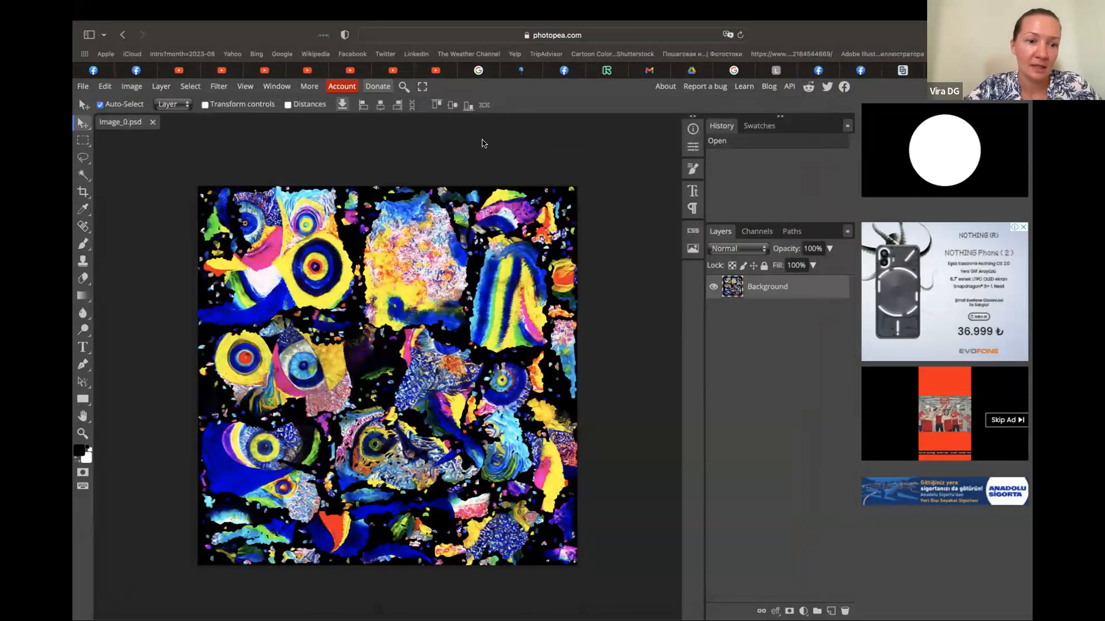
# Resize the Image_0 texture to 1000 by 1000 pixels
pyautogui.click(131, 87)
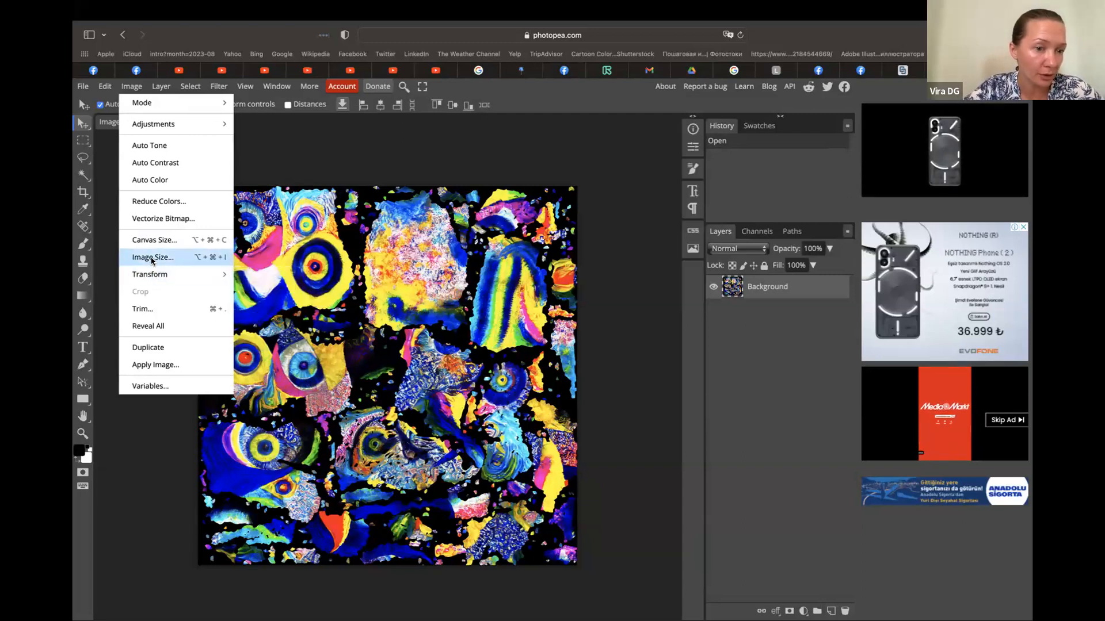
pyautogui.click(151, 257)
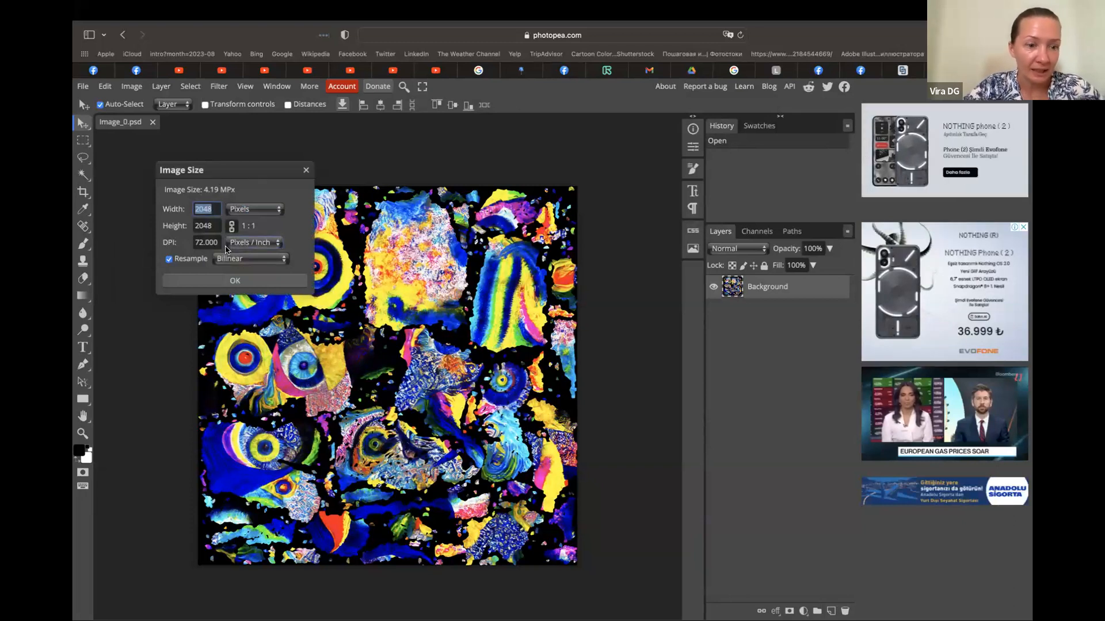
pyautogui.write('1')
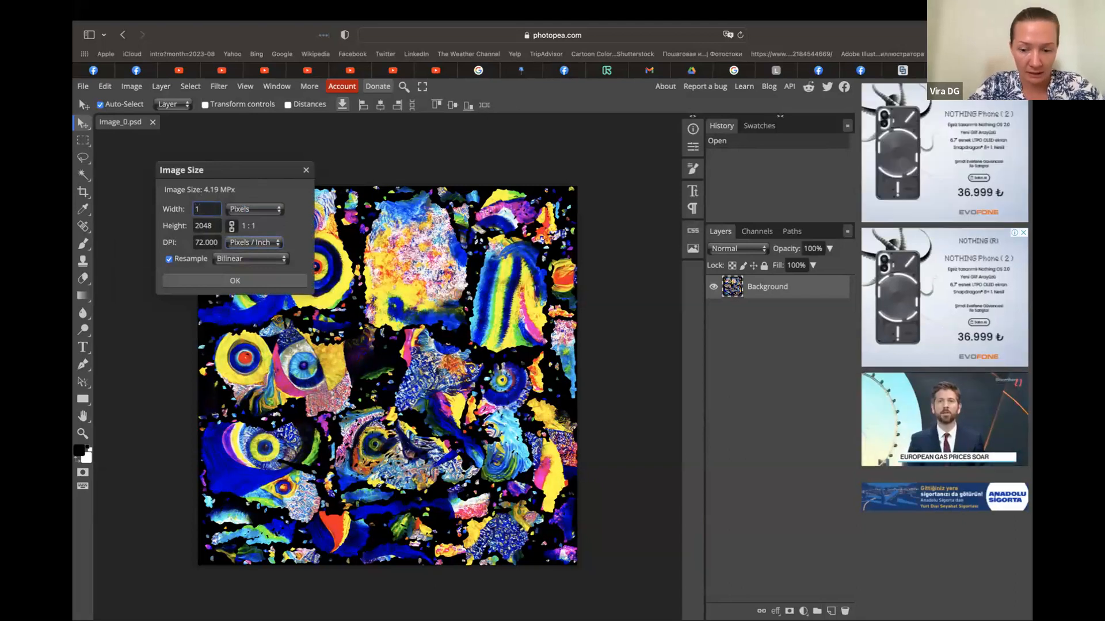
pyautogui.write('000')
pyautogui.click(205, 226)
pyautogui.click(299, 229)
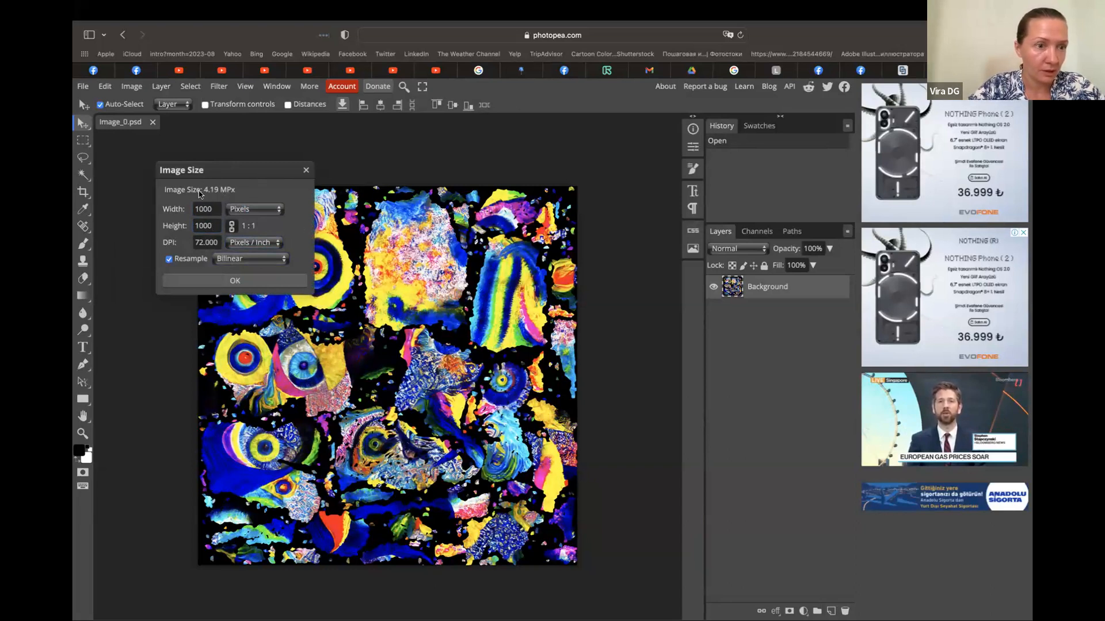
pyautogui.click(235, 281)
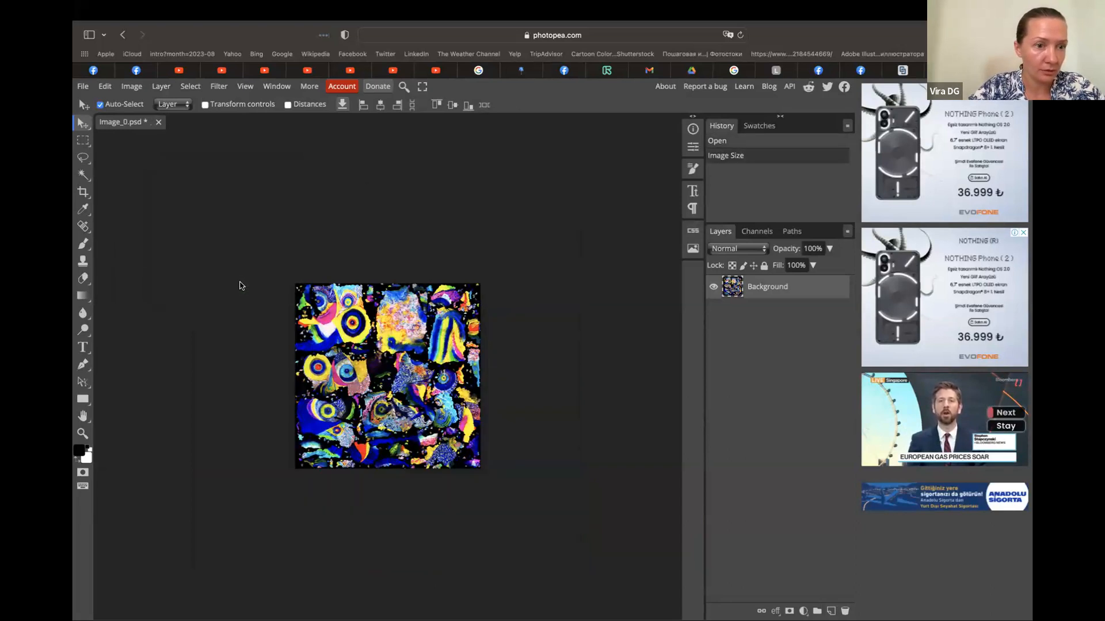
# Check the resized texture's pixel dimensions in the Image Size settings and close them
pyautogui.click(131, 87)
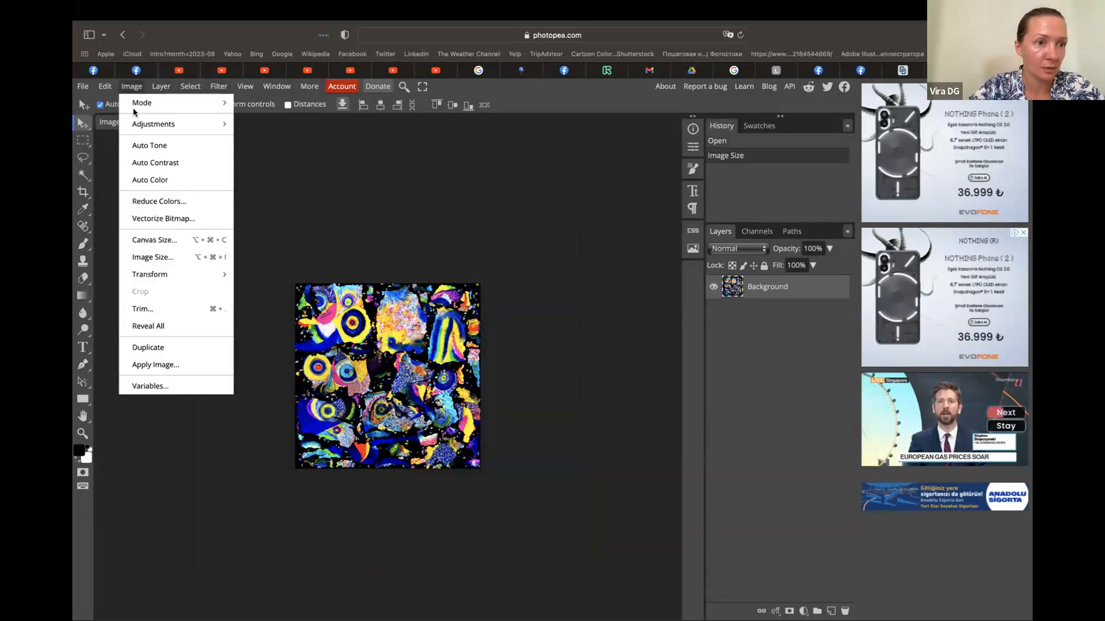
pyautogui.click(145, 257)
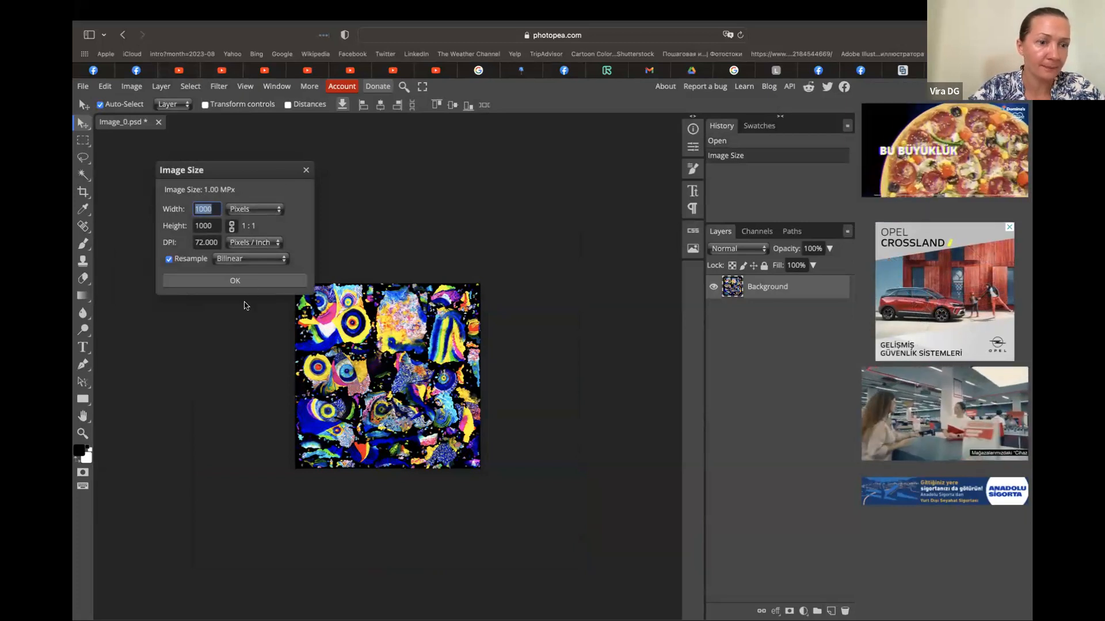
pyautogui.click(235, 280)
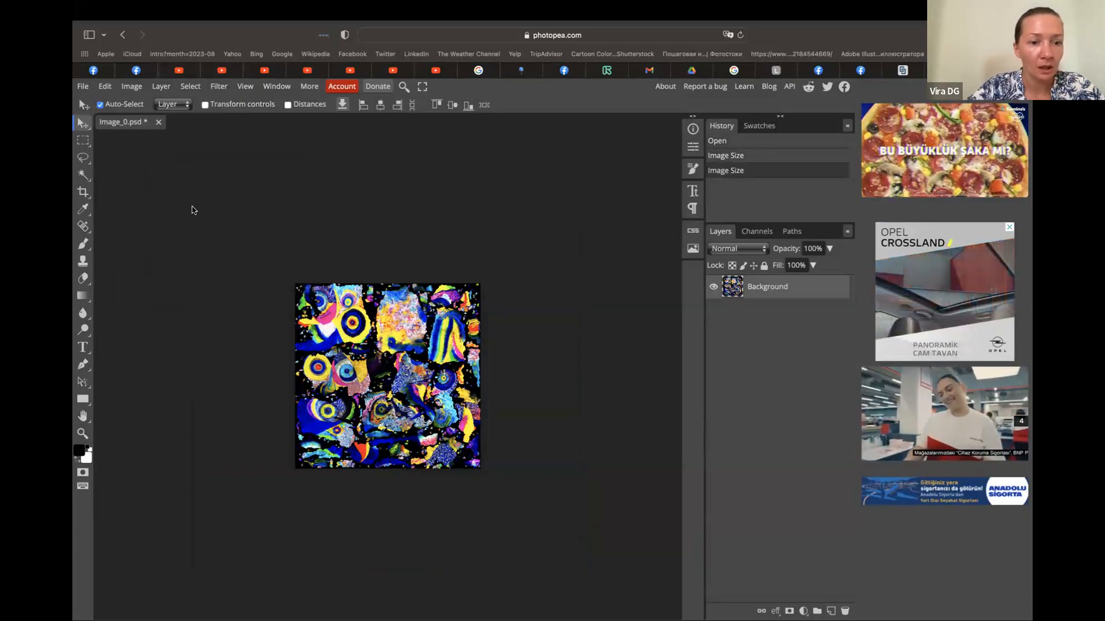
pyautogui.click(83, 87)
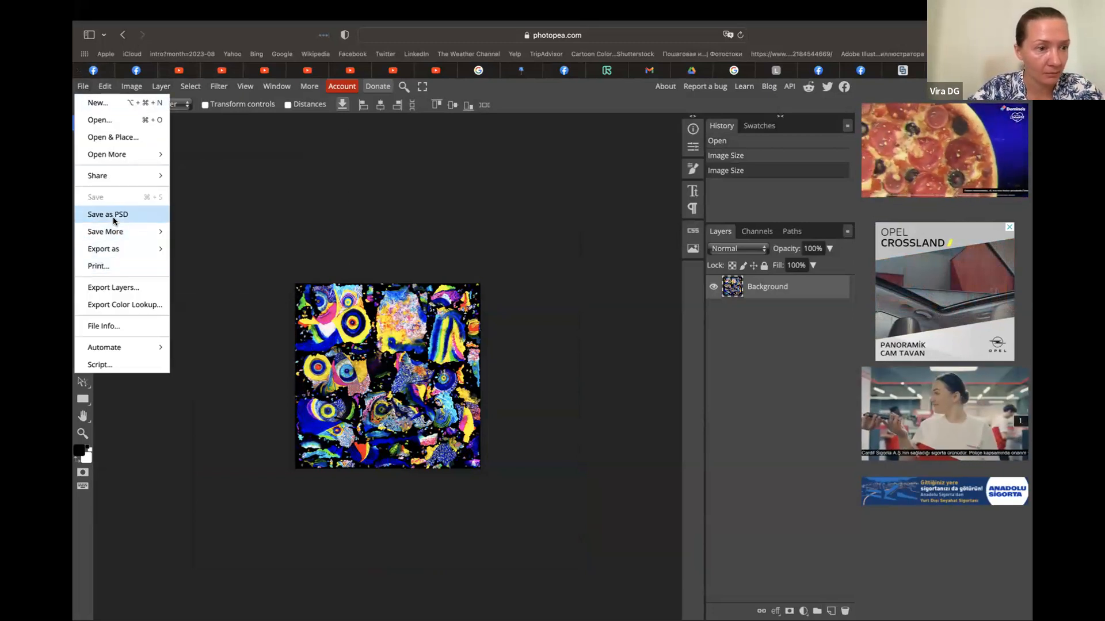
pyautogui.moveTo(113, 232)
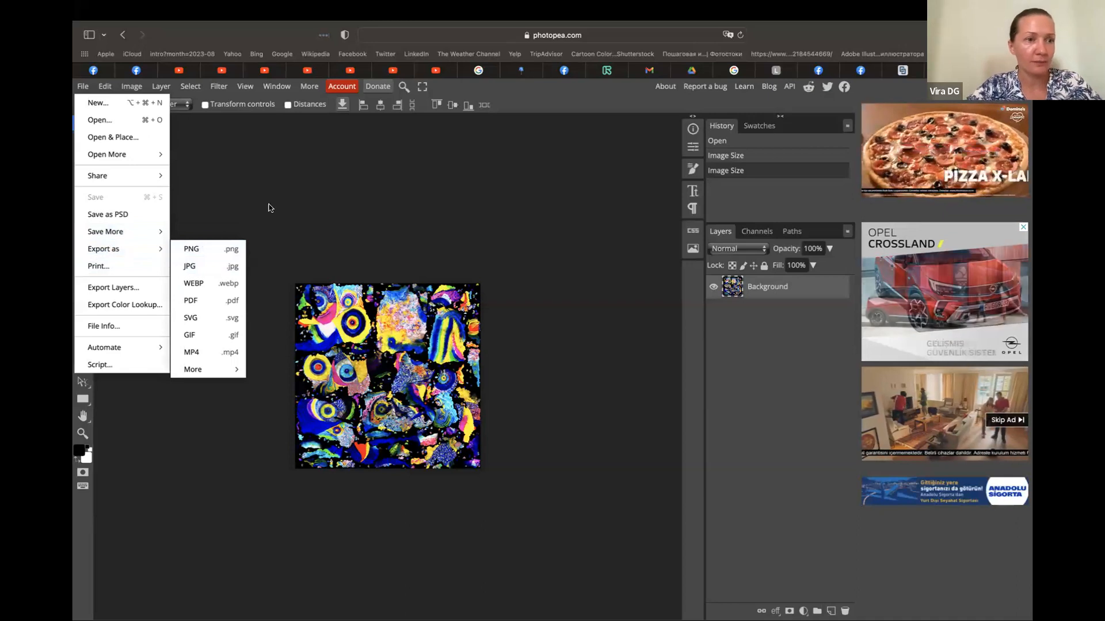
pyautogui.hotkey('ctrl', 'Left')
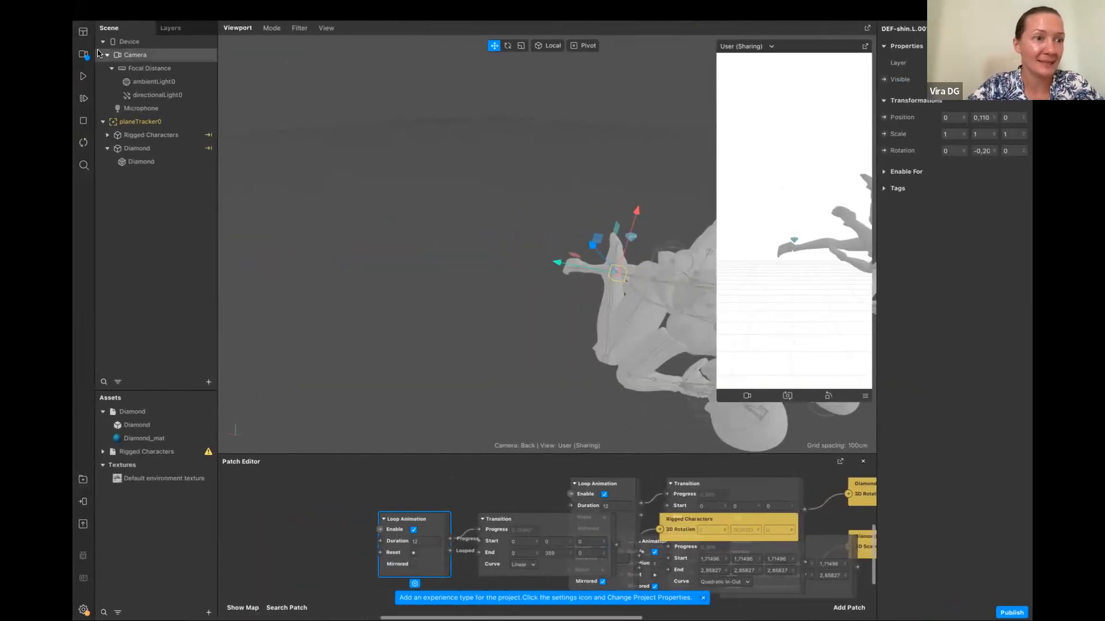
pyautogui.hotkey('ctrl', 'Left')
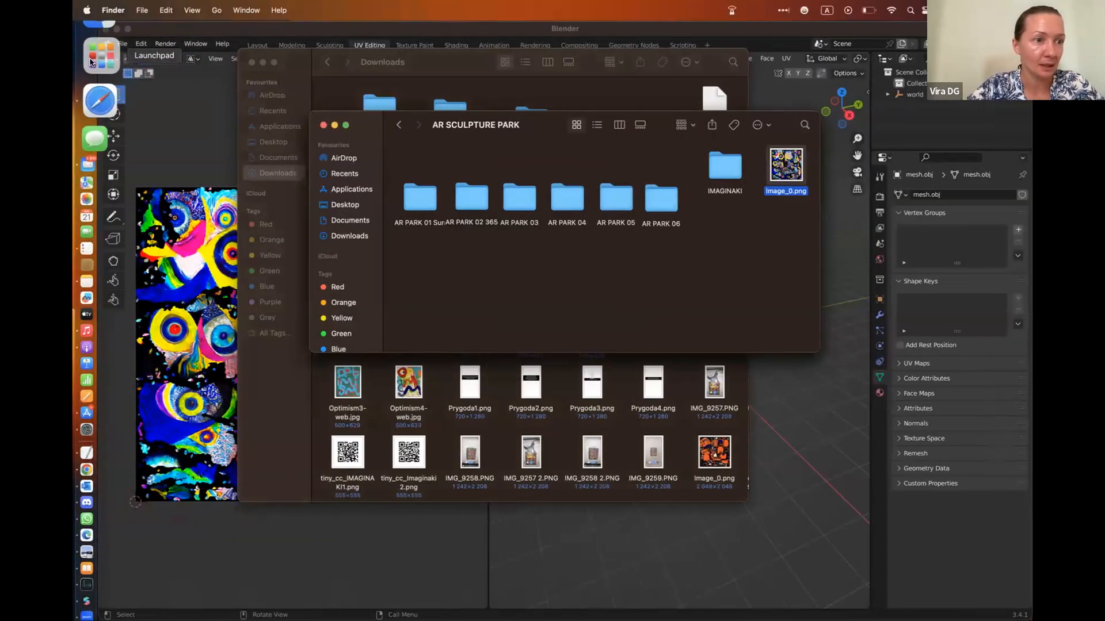
pyautogui.click(91, 62)
pyautogui.click(100, 44)
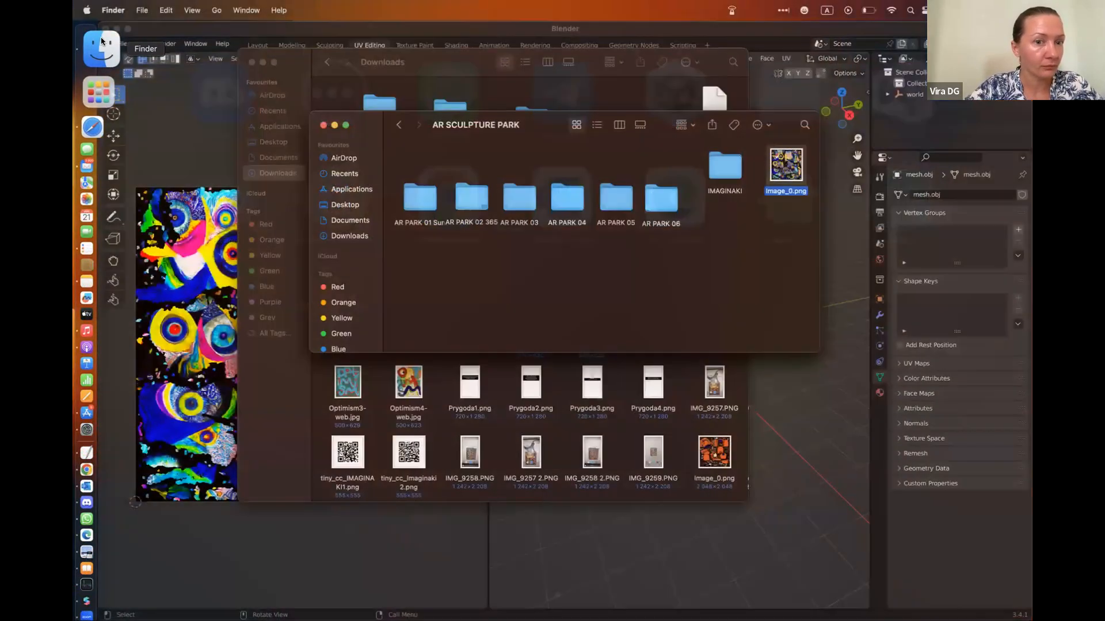
pyautogui.hotkey('ctrl', 'Right')
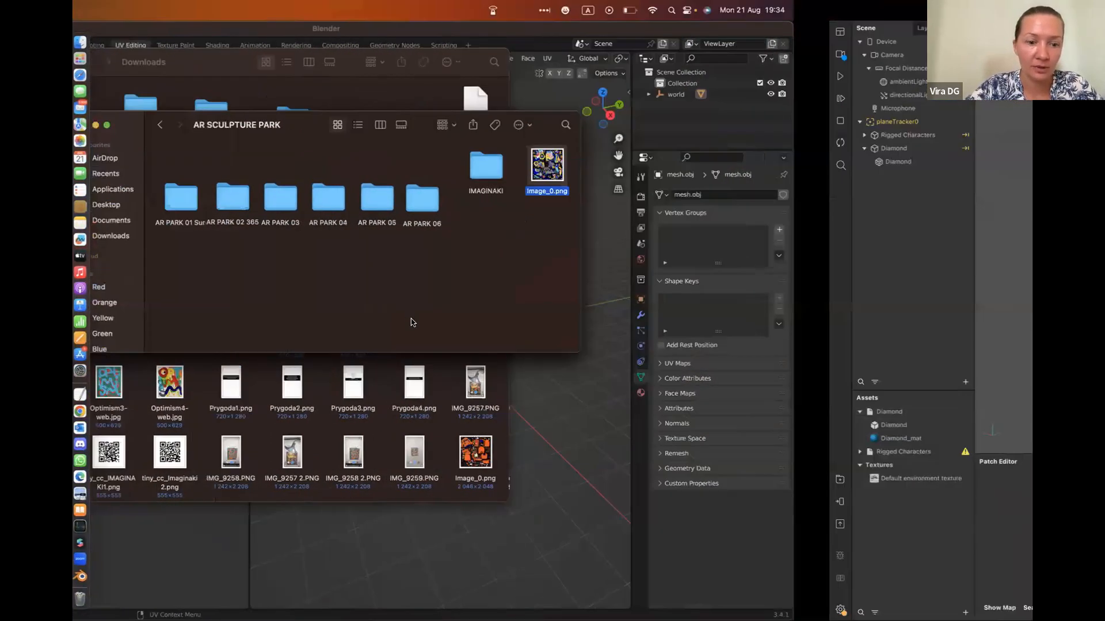
pyautogui.hotkey('ctrl', 'Right')
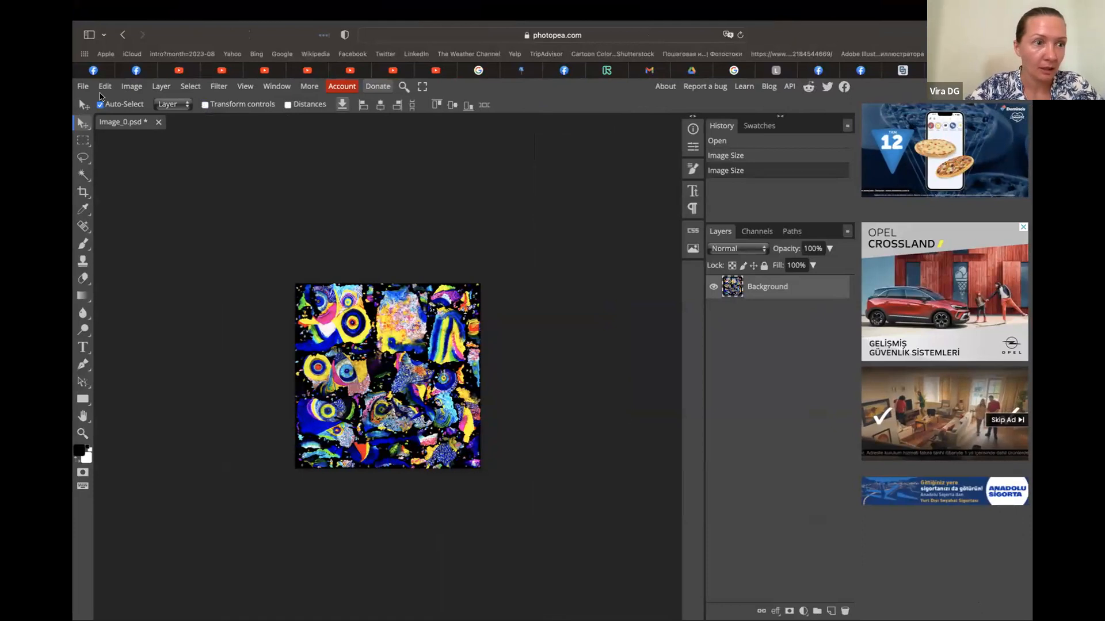
# Export the resized texture as a PNG named Image_0 at 1000 by 1000 px and 100% quality
pyautogui.click(82, 86)
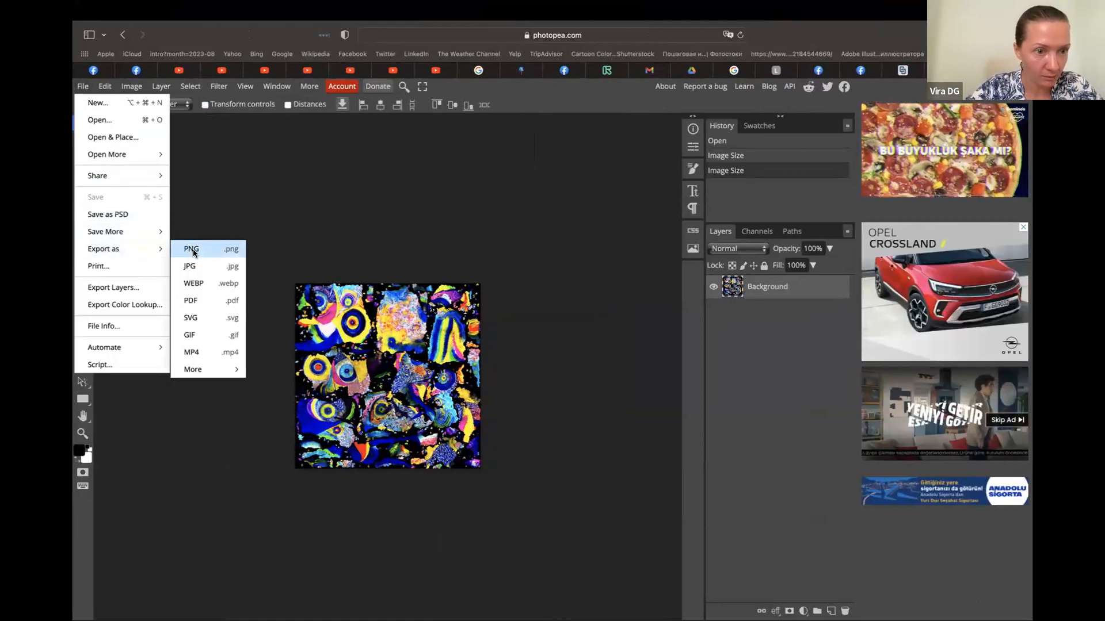
pyautogui.click(194, 253)
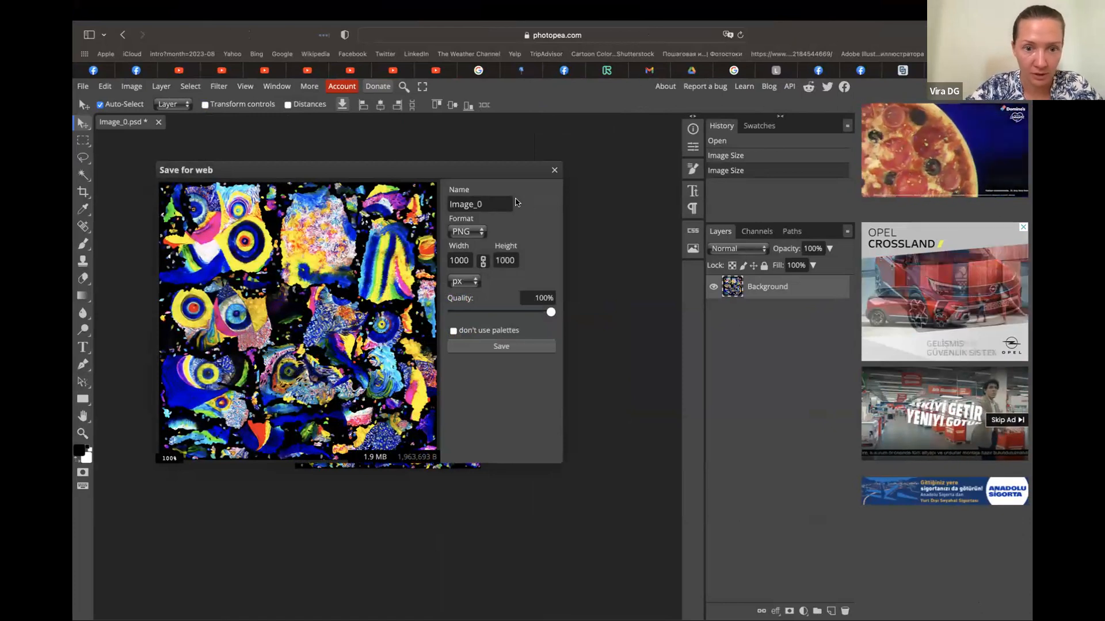
pyautogui.click(514, 348)
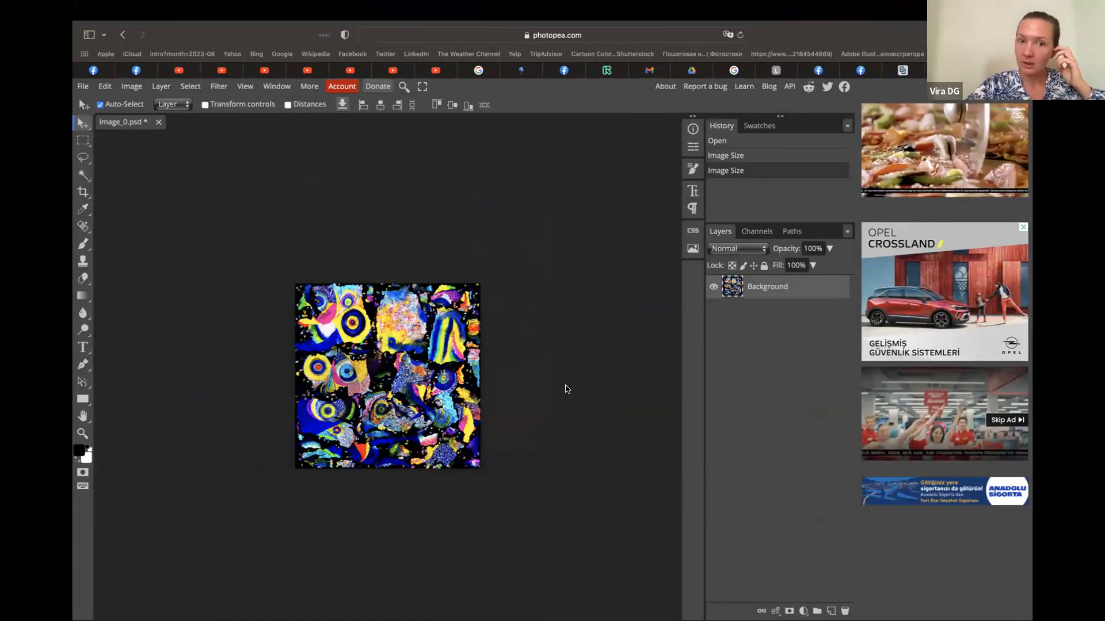
# Switch to the desktop with Blender and close the AR SCULPTURE PARK, overflow and Downloads Finder windows
pyautogui.hotkey('ctrl', 'Right')
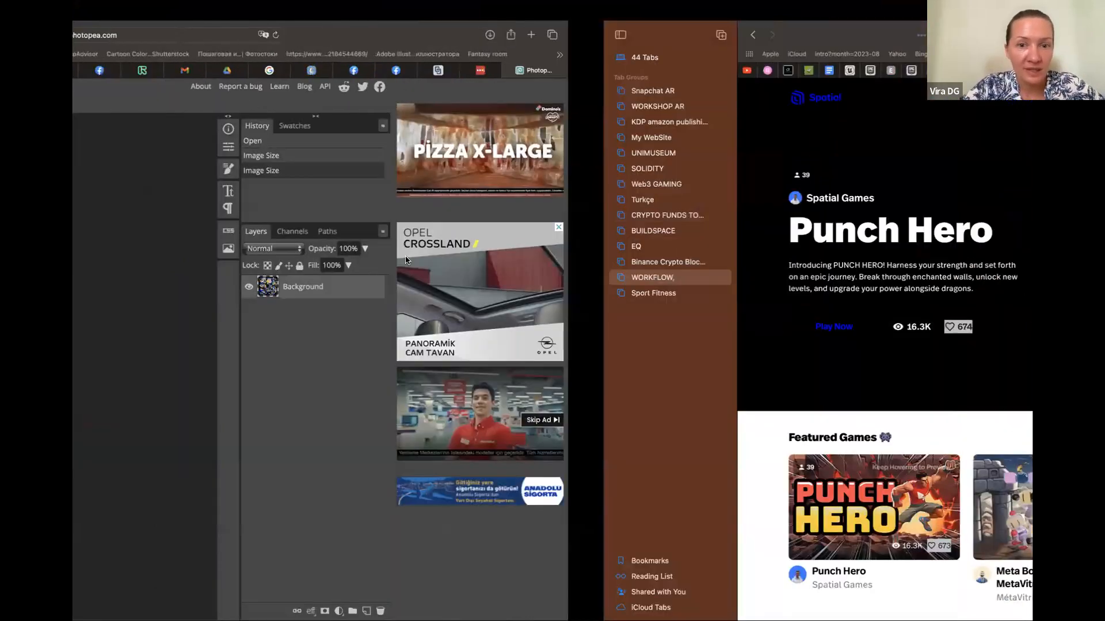
pyautogui.hotkey('ctrl', 'Left')
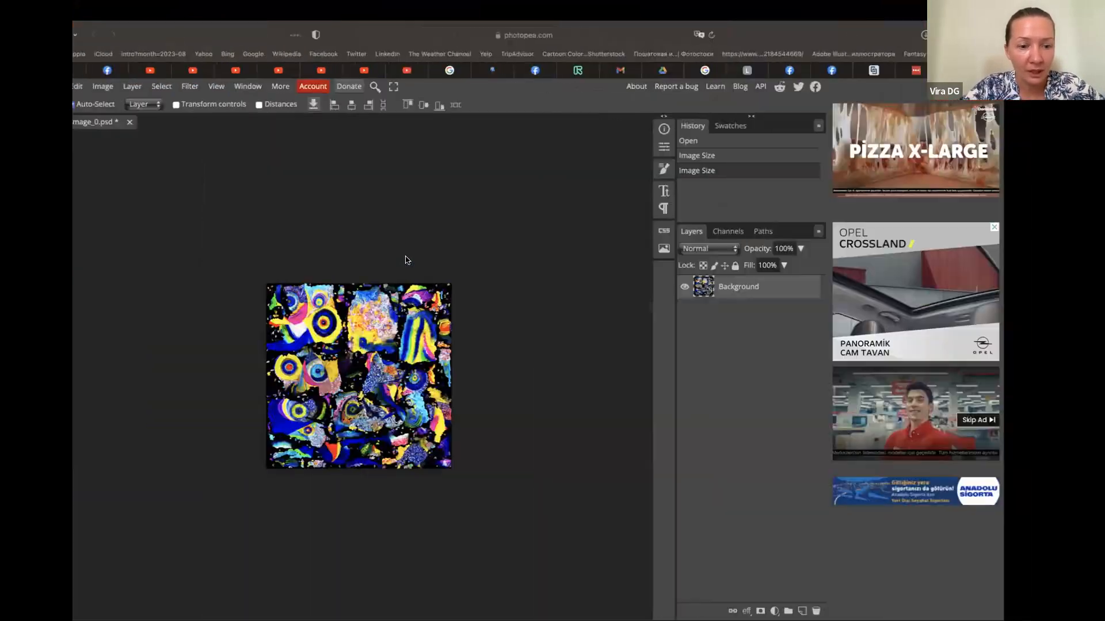
pyautogui.hotkey('ctrl', 'Left')
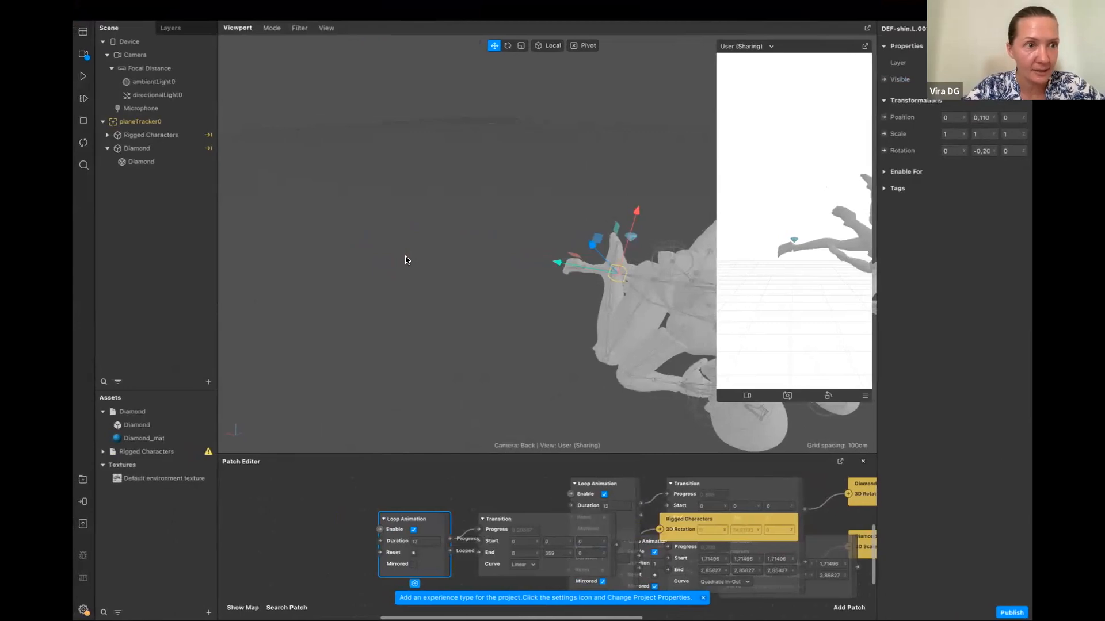
pyautogui.hotkey('ctrl', 'Left')
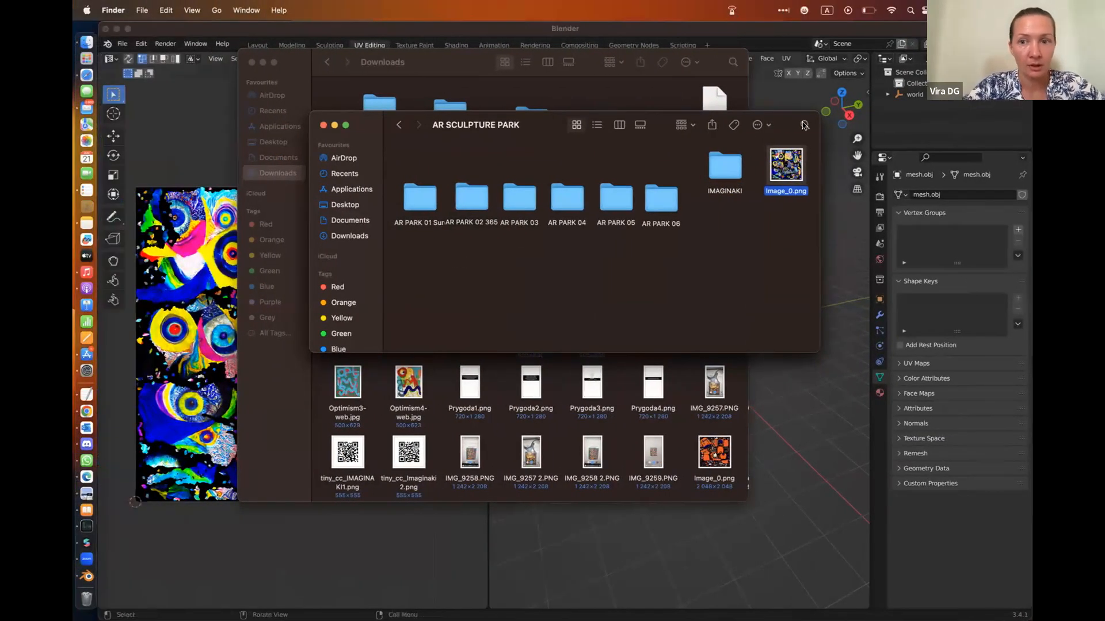
pyautogui.click(324, 126)
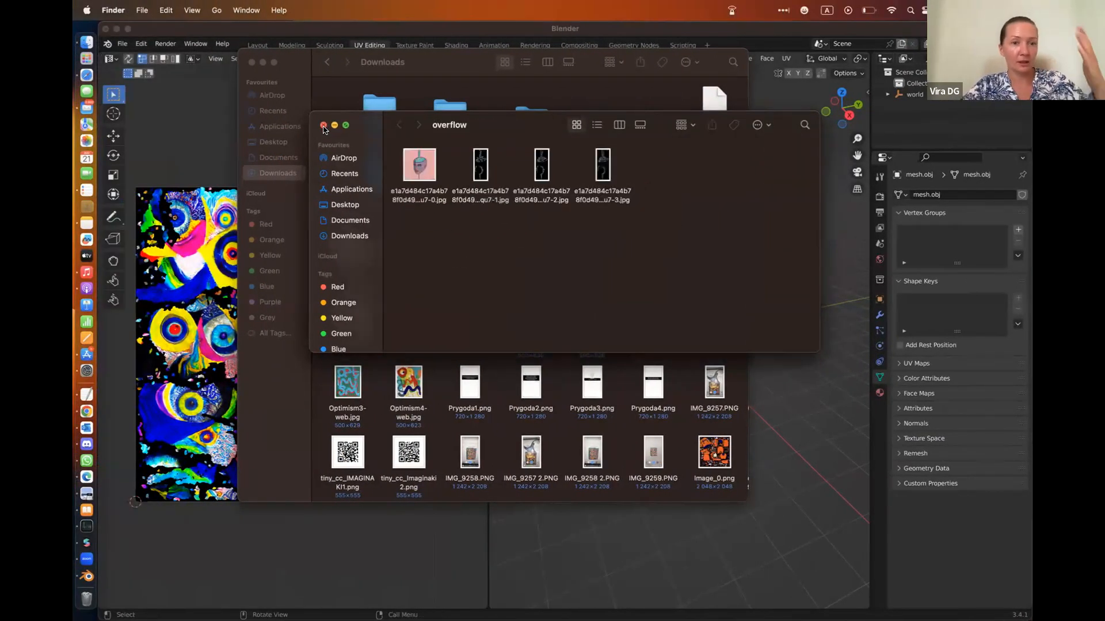
pyautogui.click(323, 125)
pyautogui.click(251, 62)
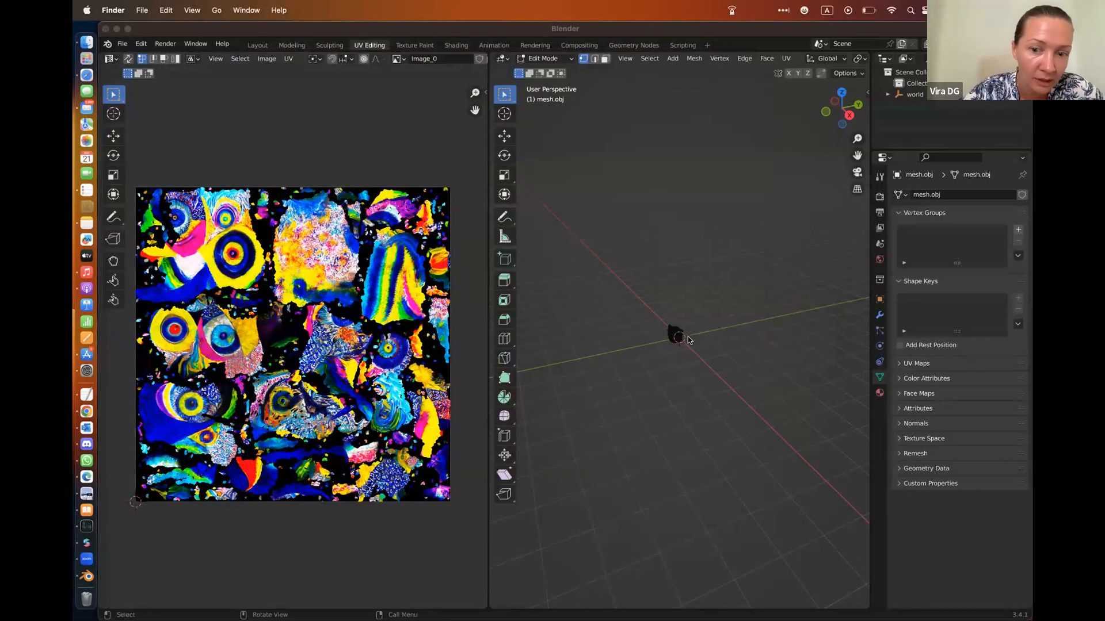
# Open Image_0.png from the AR SCULPTURE PARK folder in Blender's UV editor
pyautogui.scroll(10, 692, 346)
pyautogui.scroll(-8, 692, 346)
pyautogui.scroll(5, 684, 337)
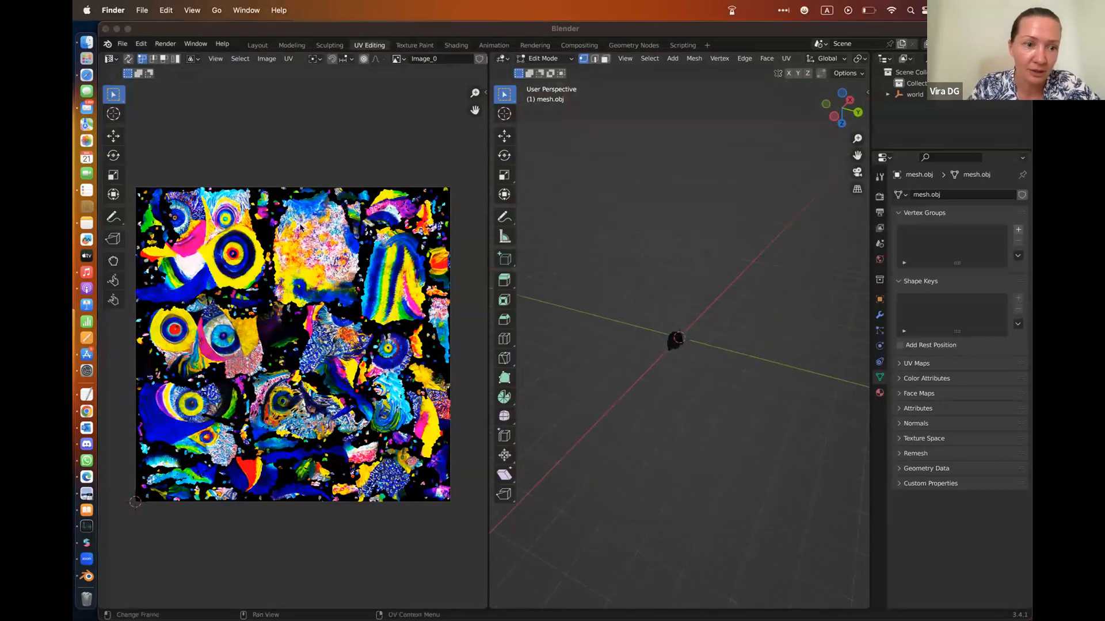
pyautogui.click(259, 46)
pyautogui.click(267, 59)
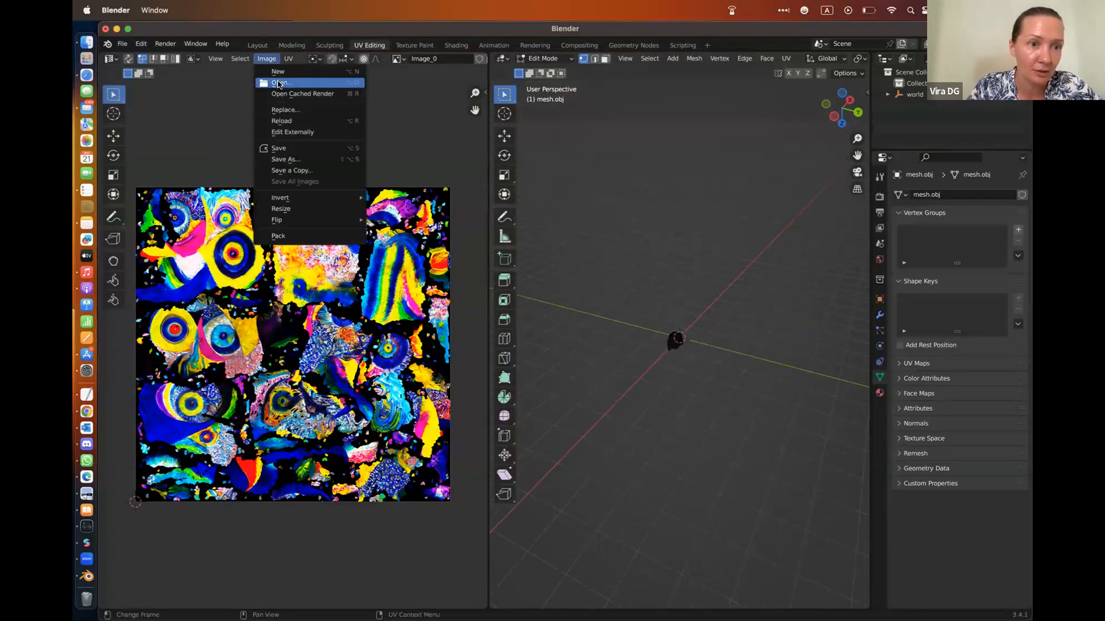
pyautogui.click(278, 84)
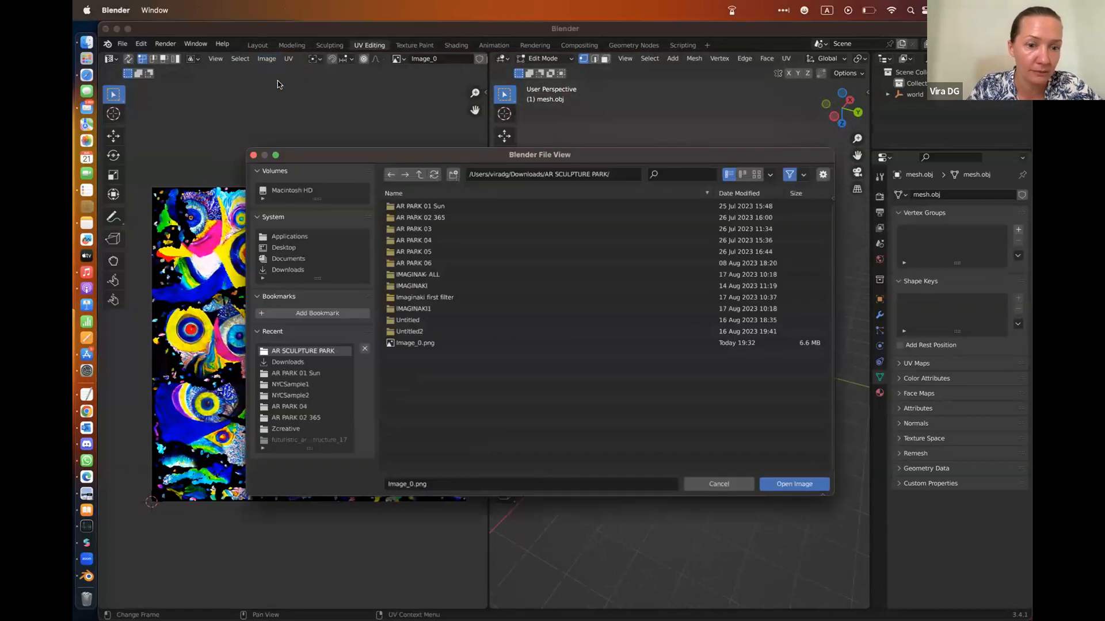
pyautogui.click(414, 343)
pyautogui.click(795, 485)
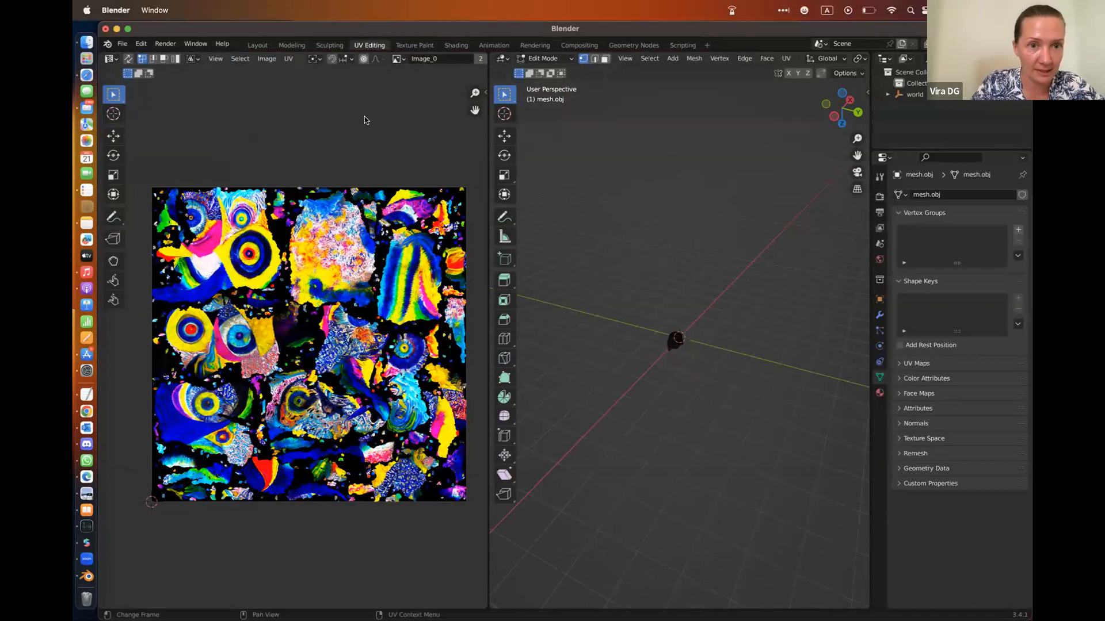
# Replace the image in the UV editor with Image_0.png from the Downloads folder
pyautogui.scroll(-1, 344, 150)
pyautogui.click(267, 58)
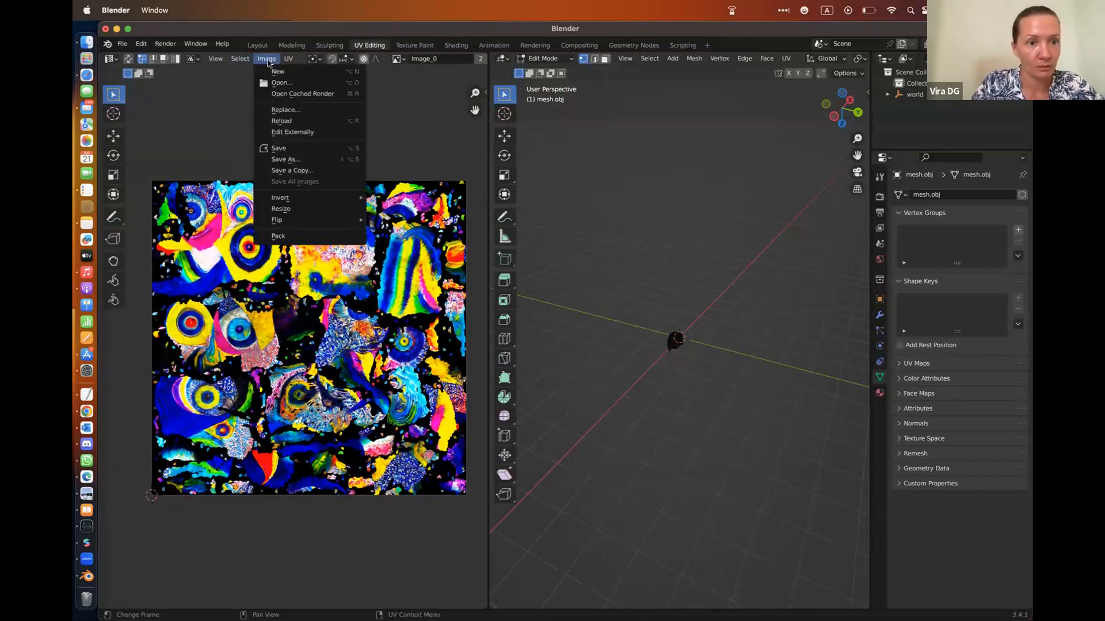
pyautogui.click(283, 109)
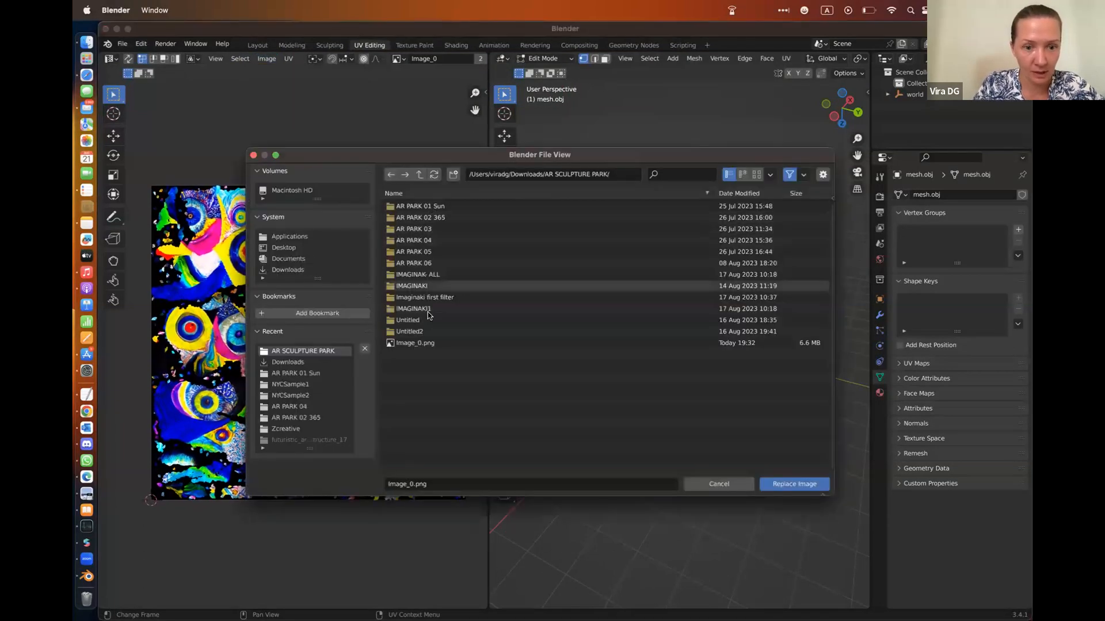
pyautogui.click(414, 343)
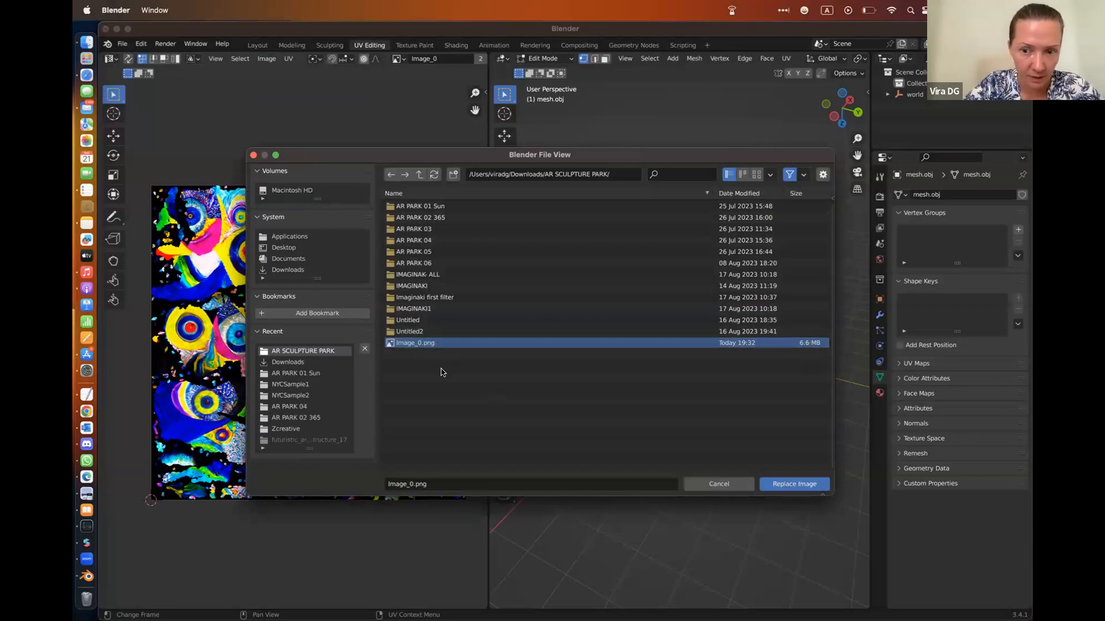
pyautogui.click(274, 272)
pyautogui.scroll(-15, 541, 350)
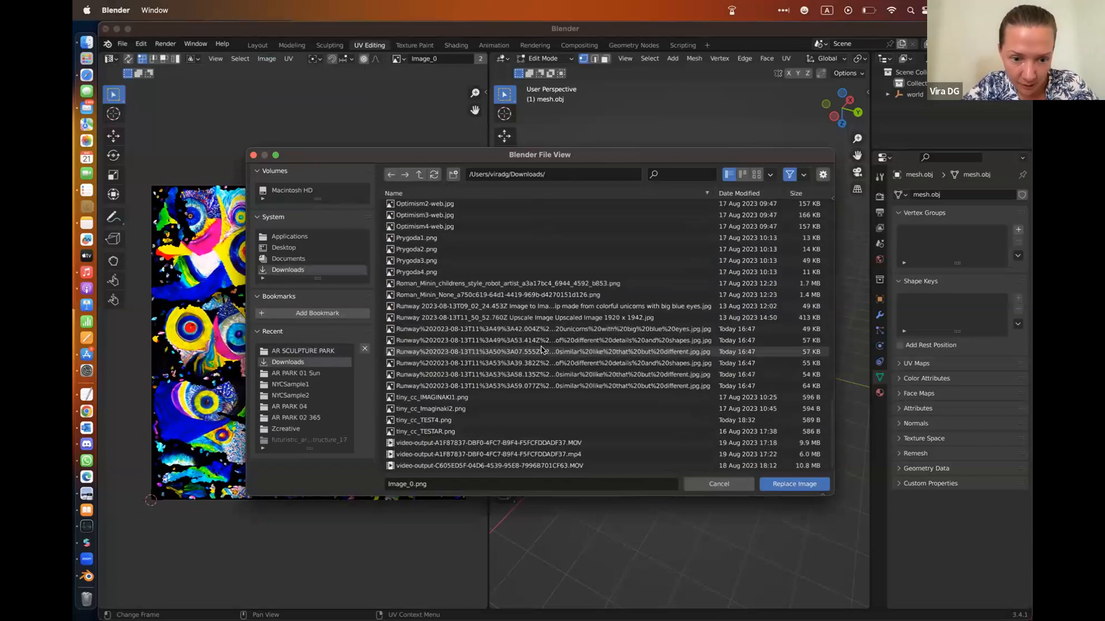
pyautogui.scroll(15, 541, 350)
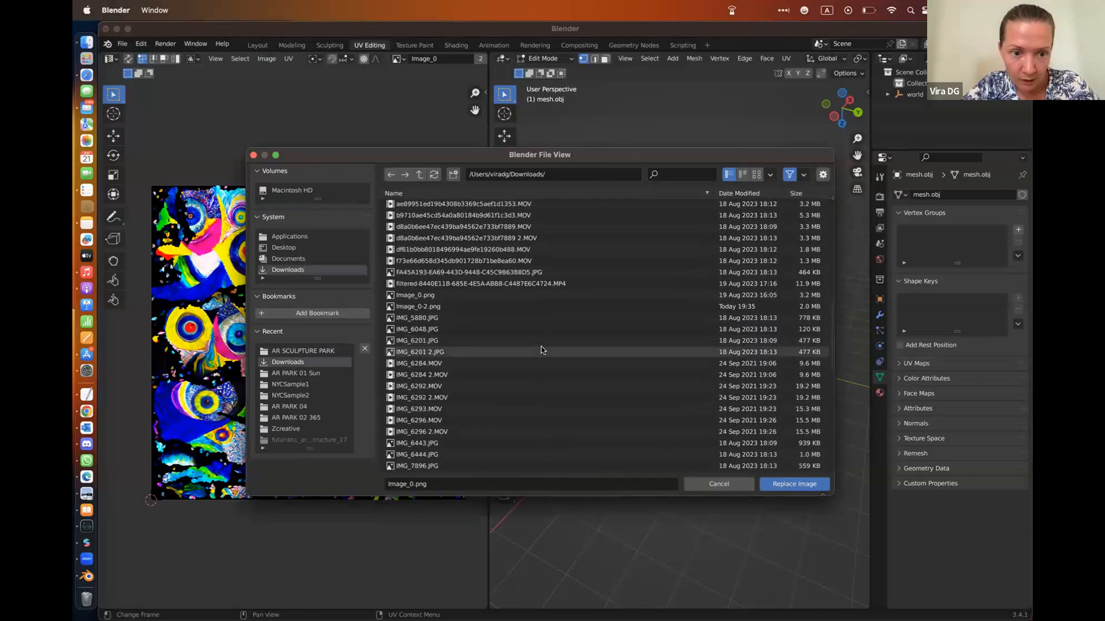
pyautogui.click(438, 292)
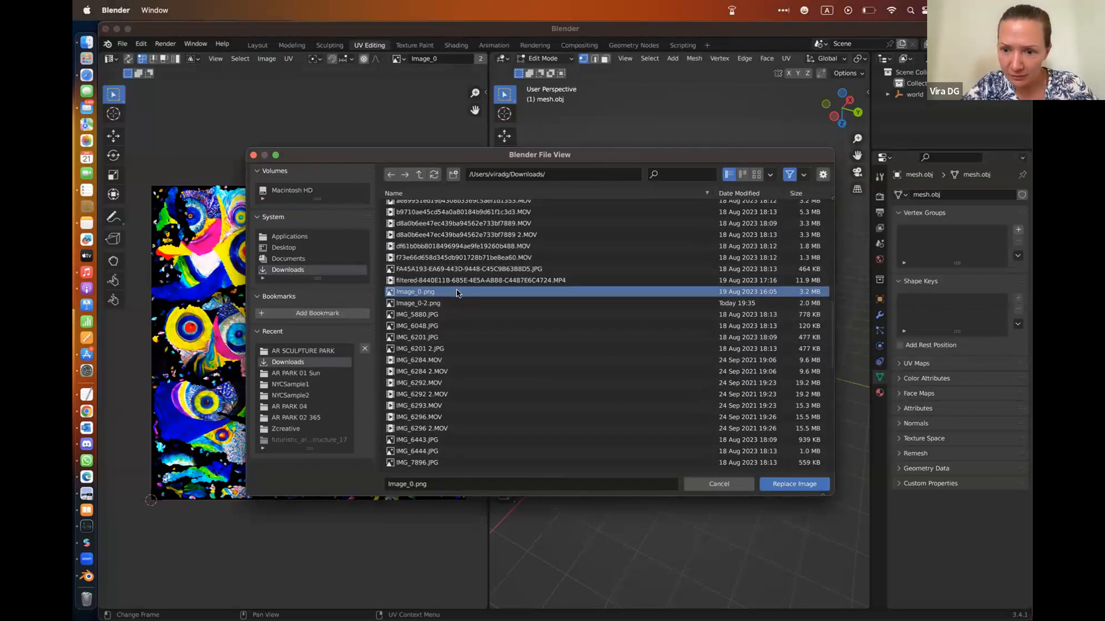
pyautogui.click(786, 484)
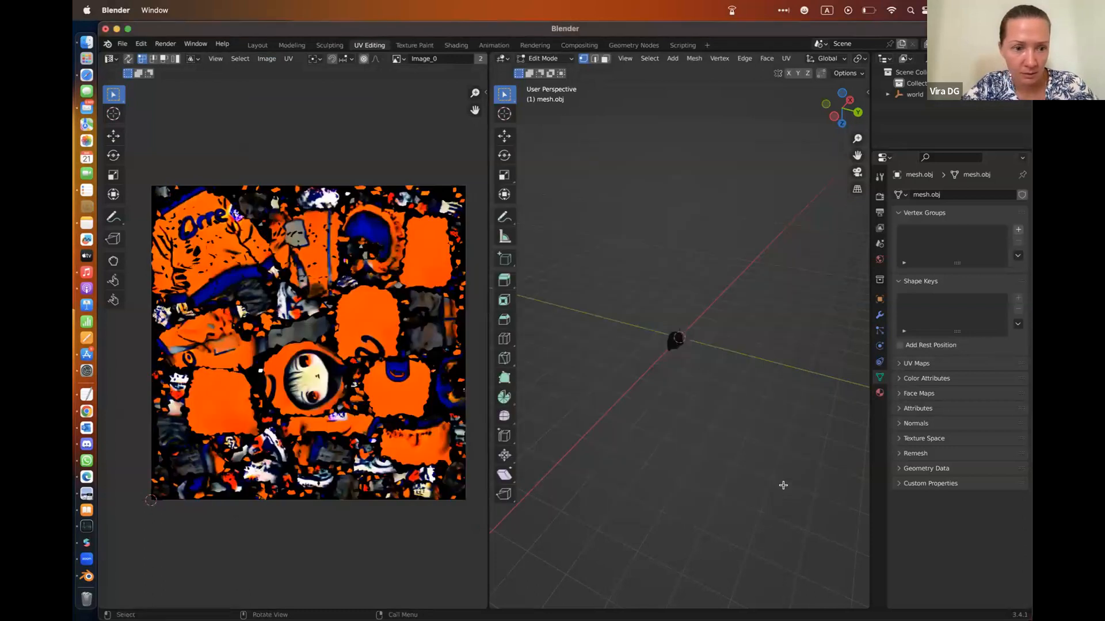
# Switch to Photopea and export the resized texture as a PNG named Image_0 at 1000 by 1000 px and 89% quality
pyautogui.click(268, 59)
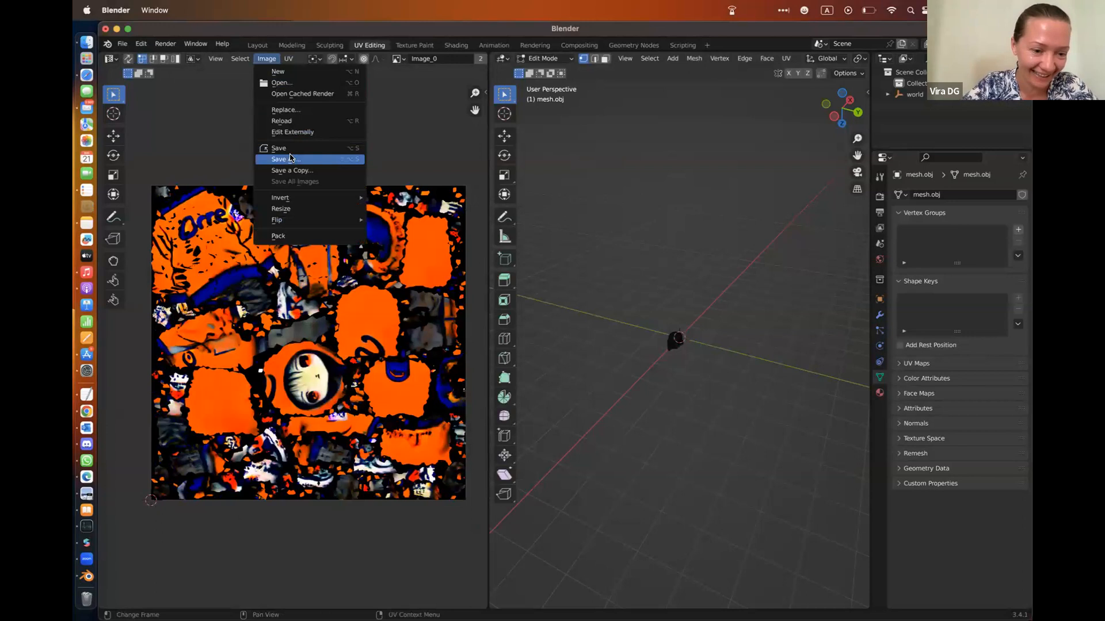
pyautogui.hotkey('ctrl', 'Right')
pyautogui.hotkey('ctrl', 'Right')
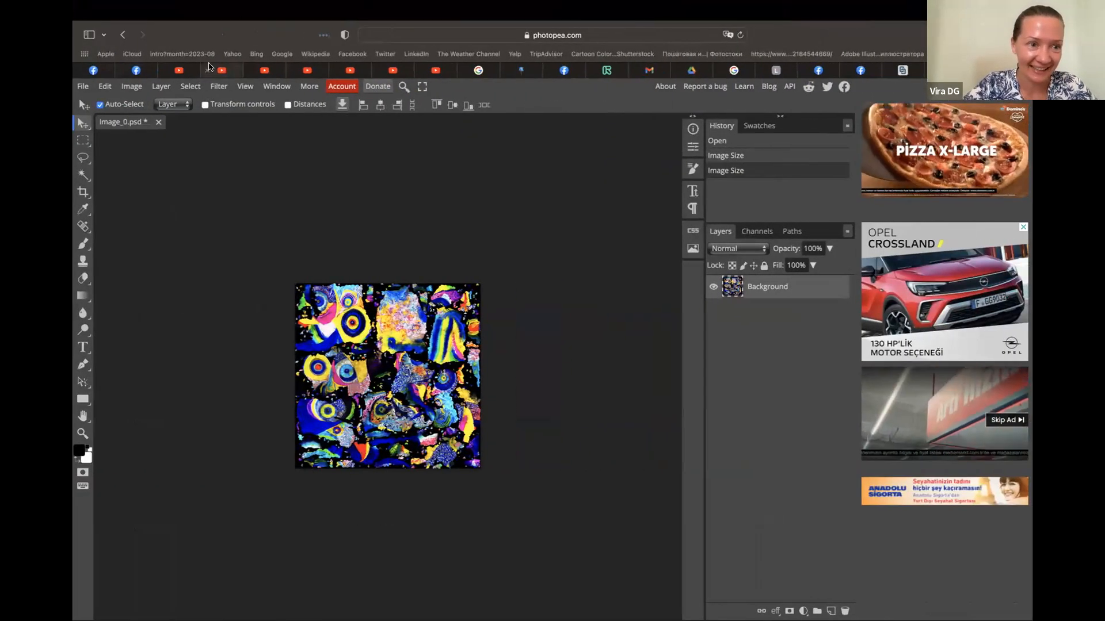
pyautogui.click(83, 87)
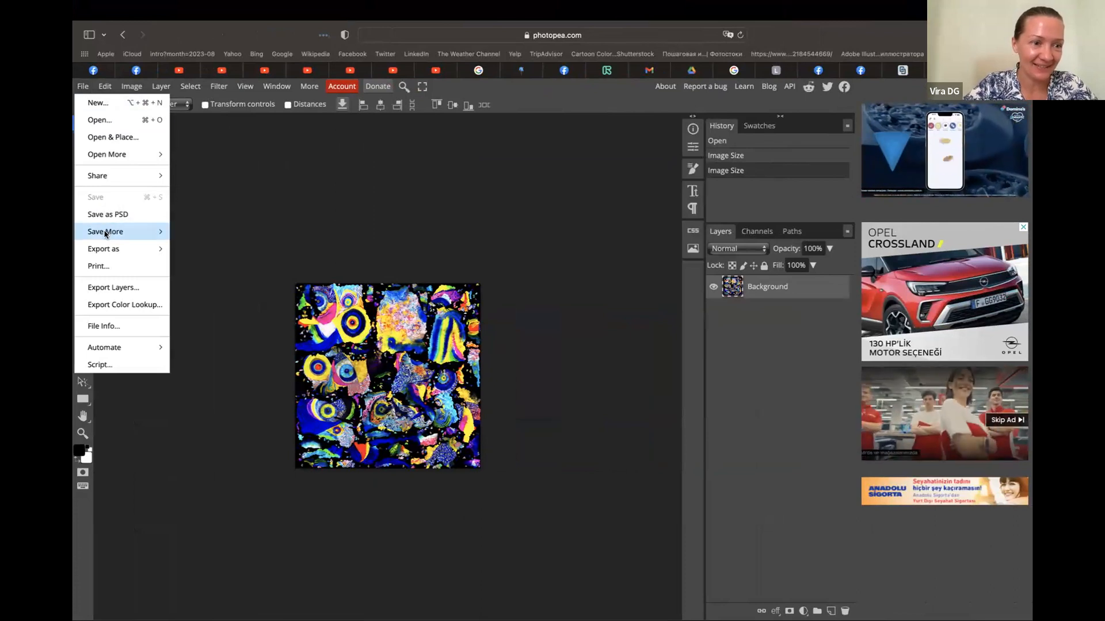
pyautogui.moveTo(103, 250)
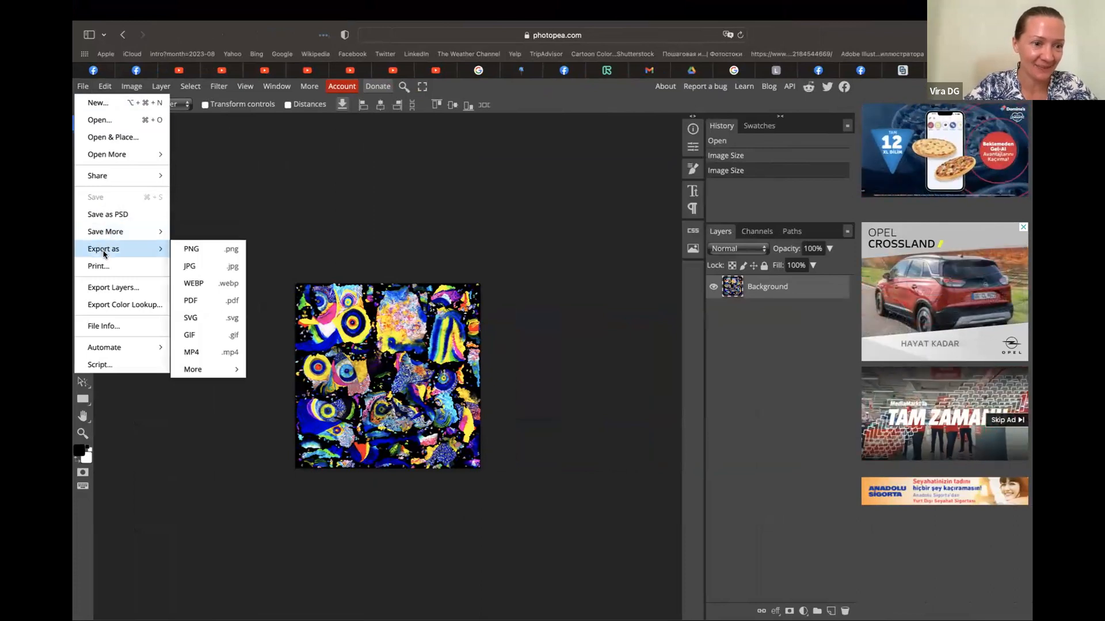
pyautogui.click(194, 249)
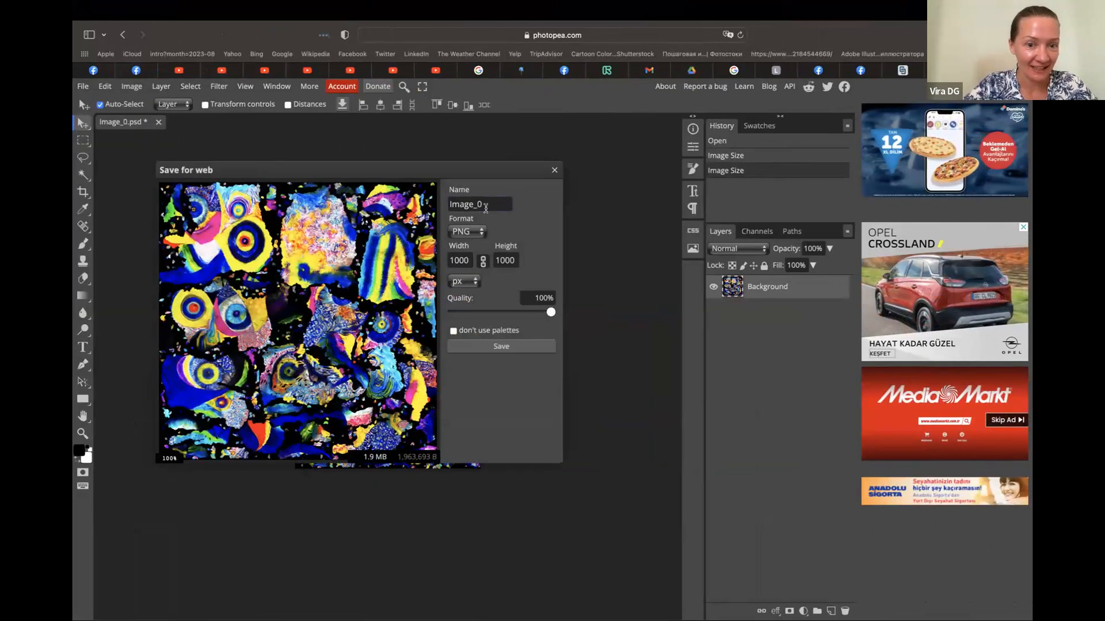
pyautogui.moveTo(550, 312); pyautogui.dragTo(539, 312)
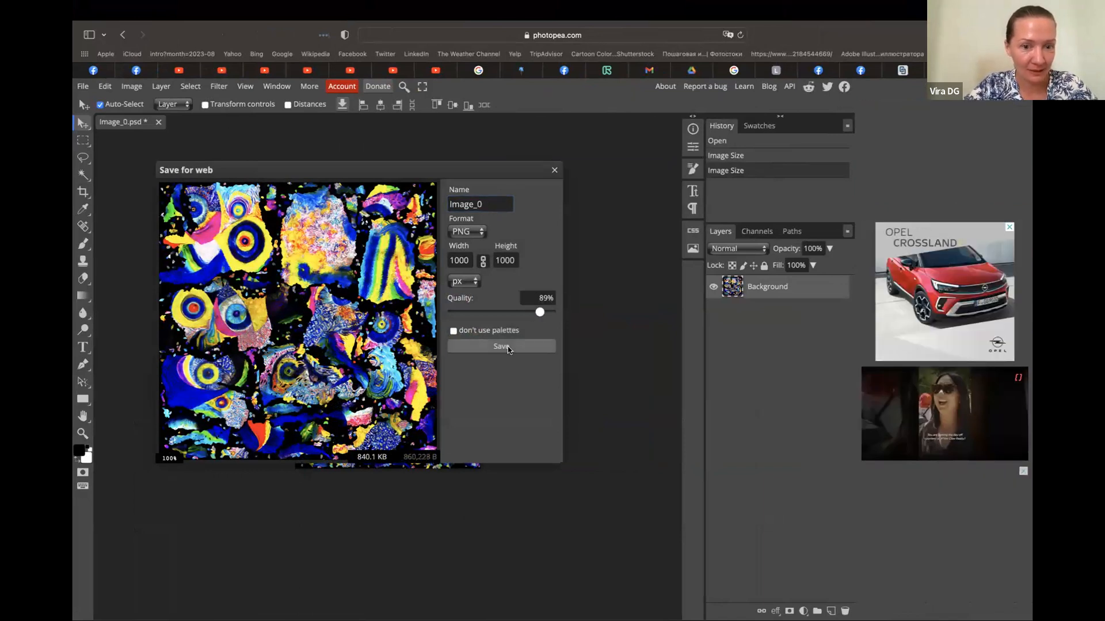
pyautogui.click(508, 346)
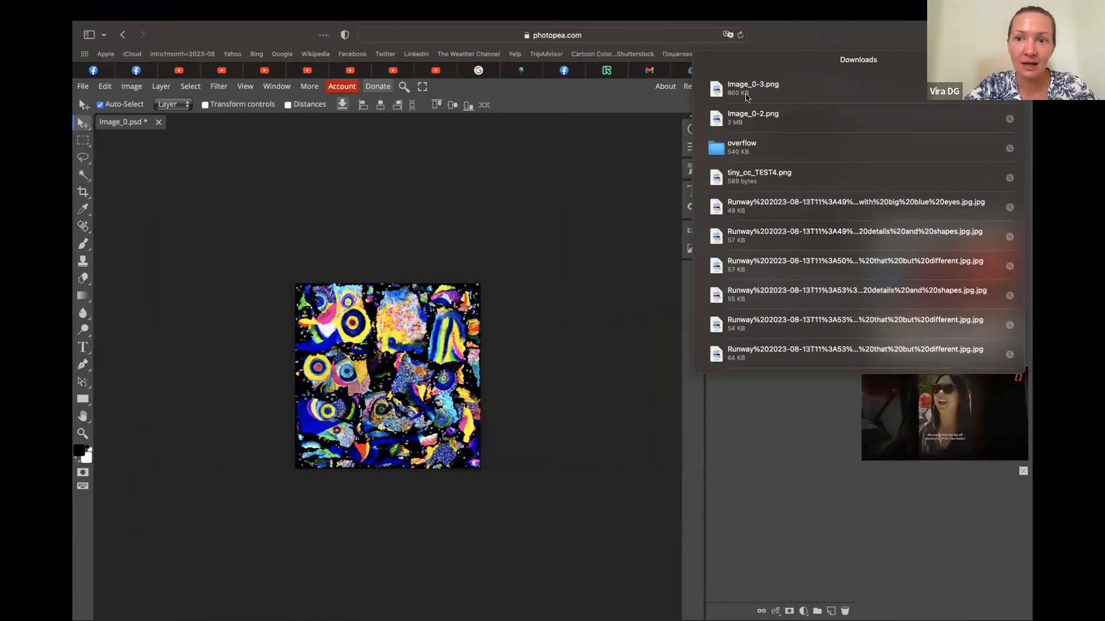
# Open the exported Image_0-3.png for viewing and copy the file from the Downloads folder into the AR SCULPTURE PARK folder
pyautogui.doubleClick(759, 88)
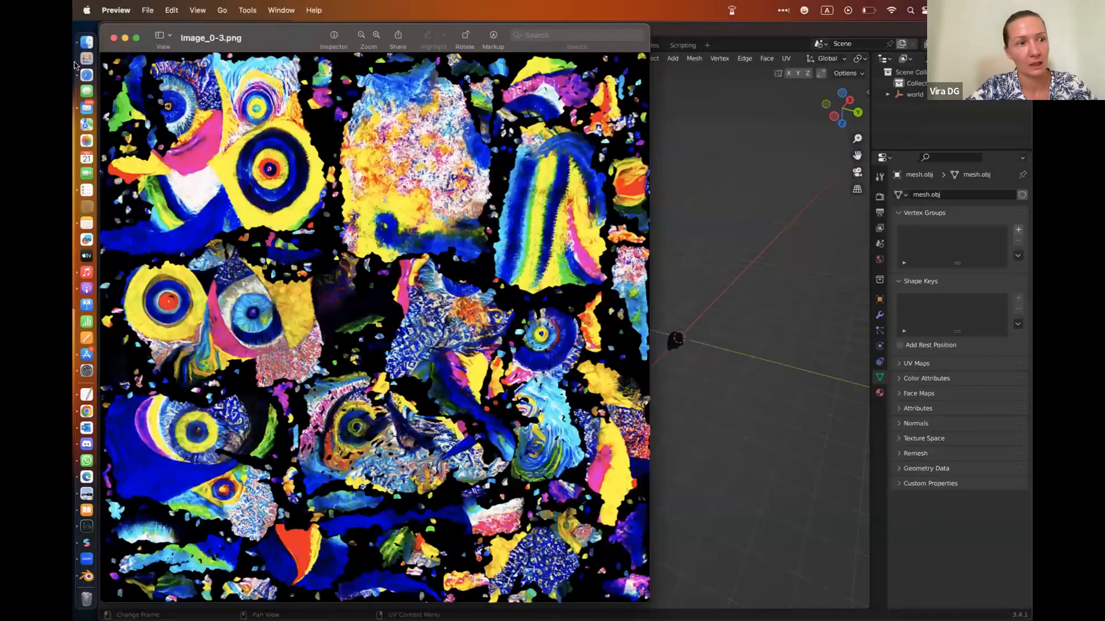
pyautogui.click(99, 35)
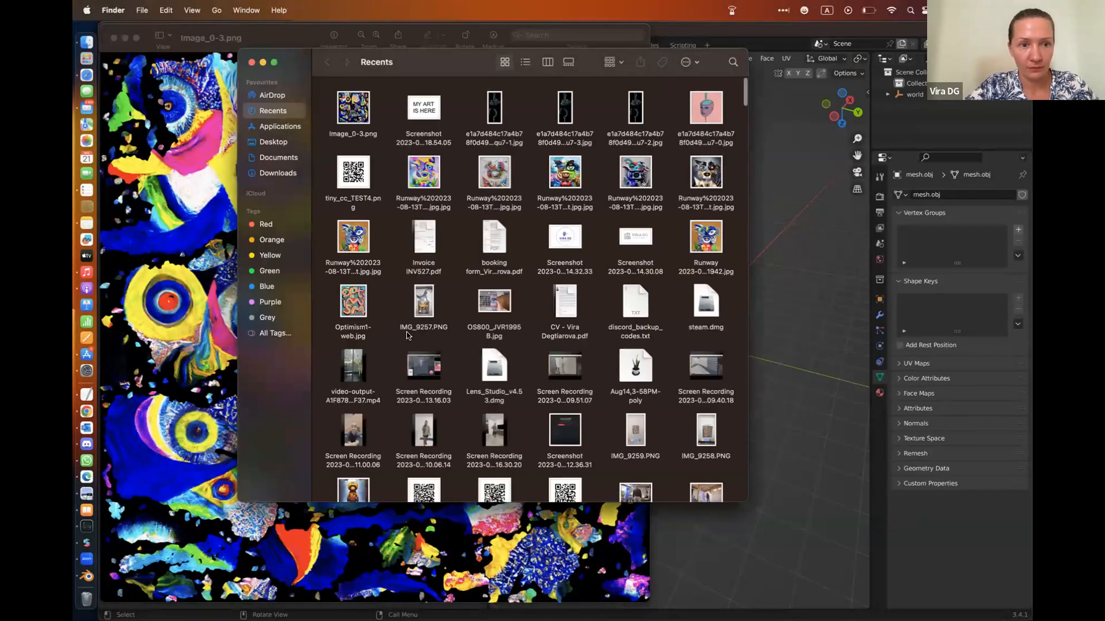
pyautogui.click(267, 173)
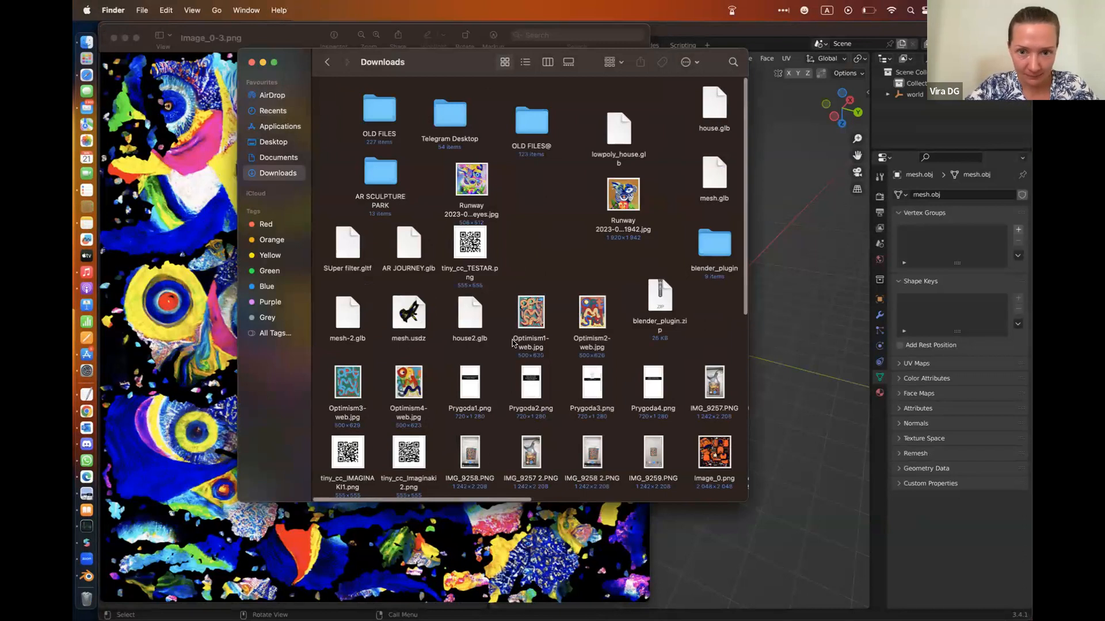
pyautogui.click(273, 63)
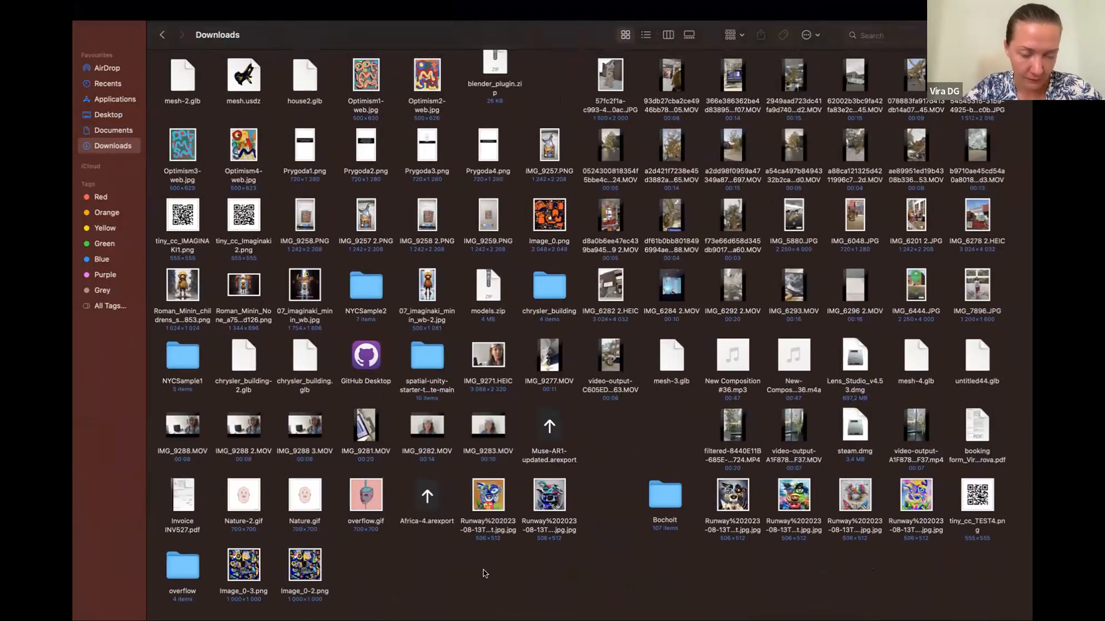
pyautogui.rightClick(246, 572)
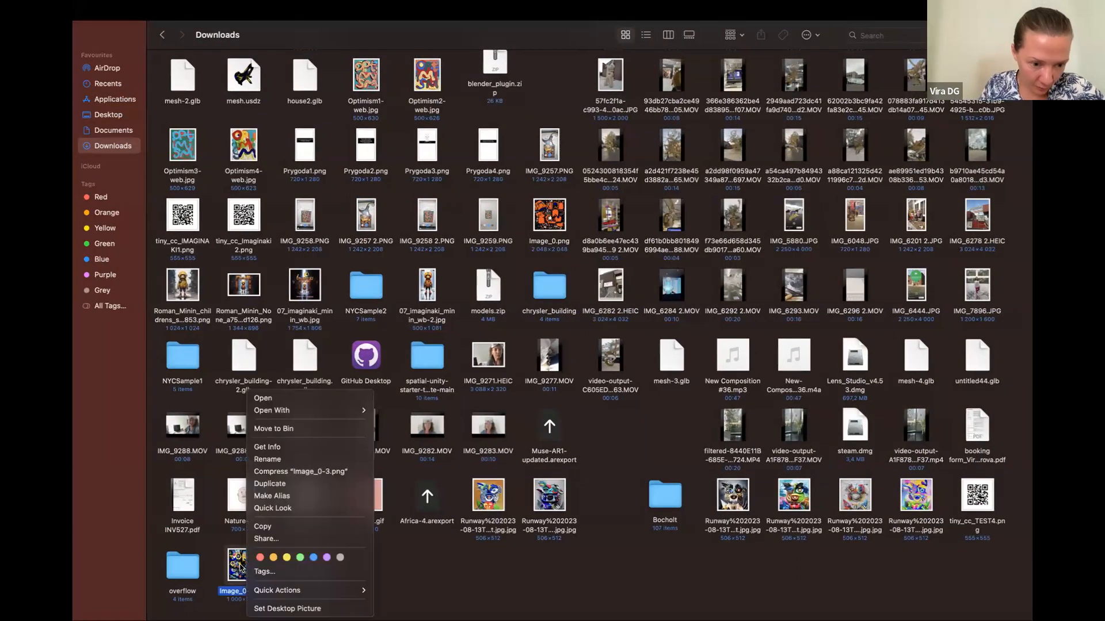
pyautogui.click(261, 526)
pyautogui.scroll(2, 260, 530)
pyautogui.scroll(3, 260, 531)
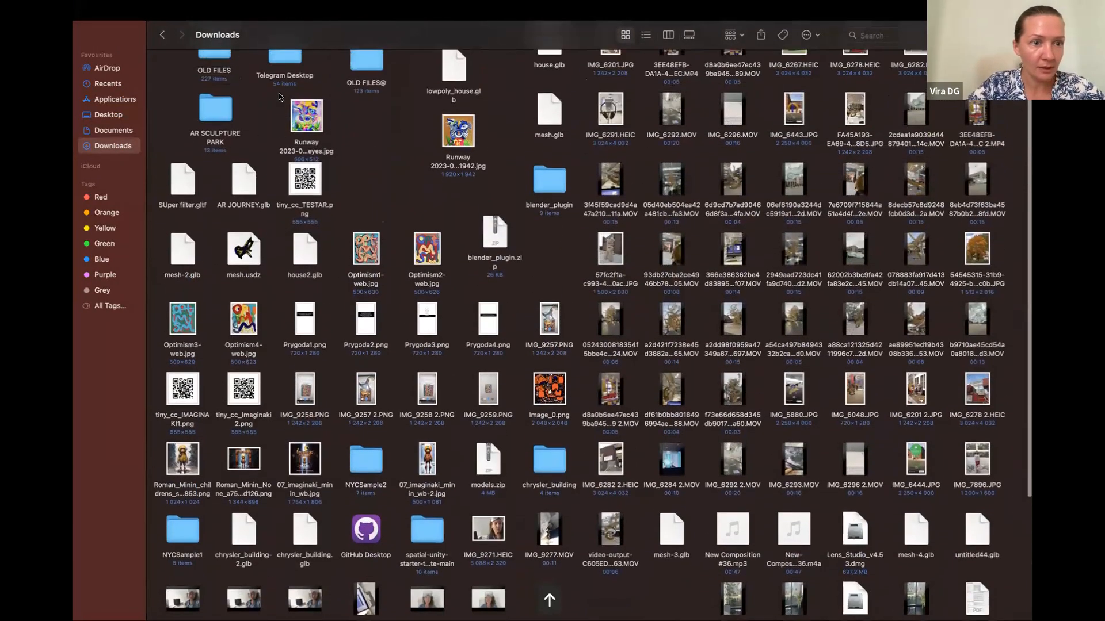
pyautogui.doubleClick(228, 126)
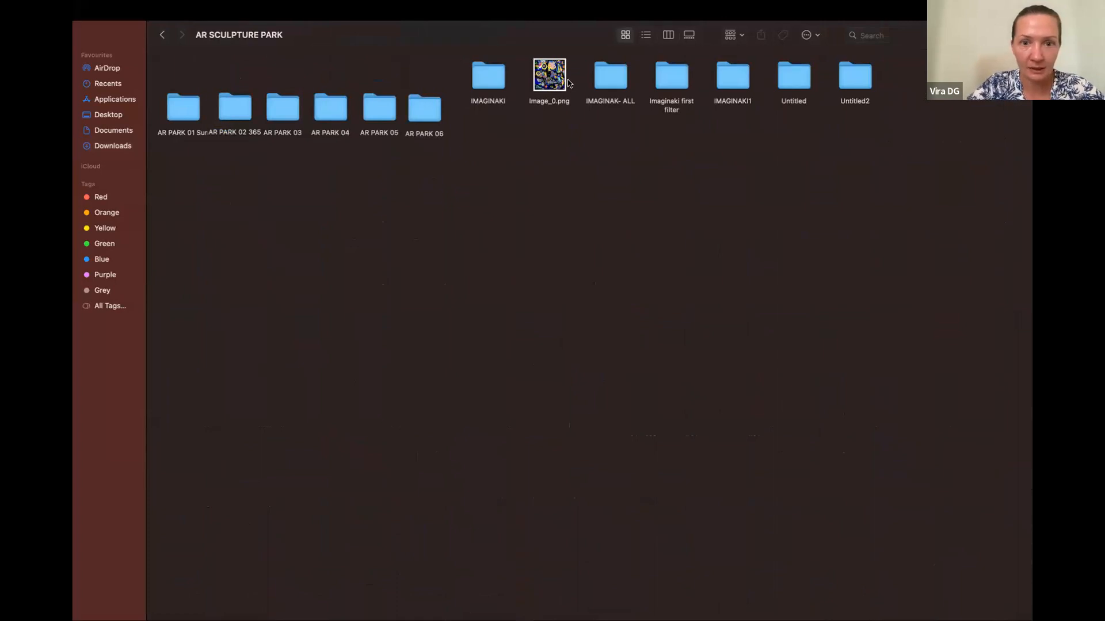
pyautogui.press('super+v')
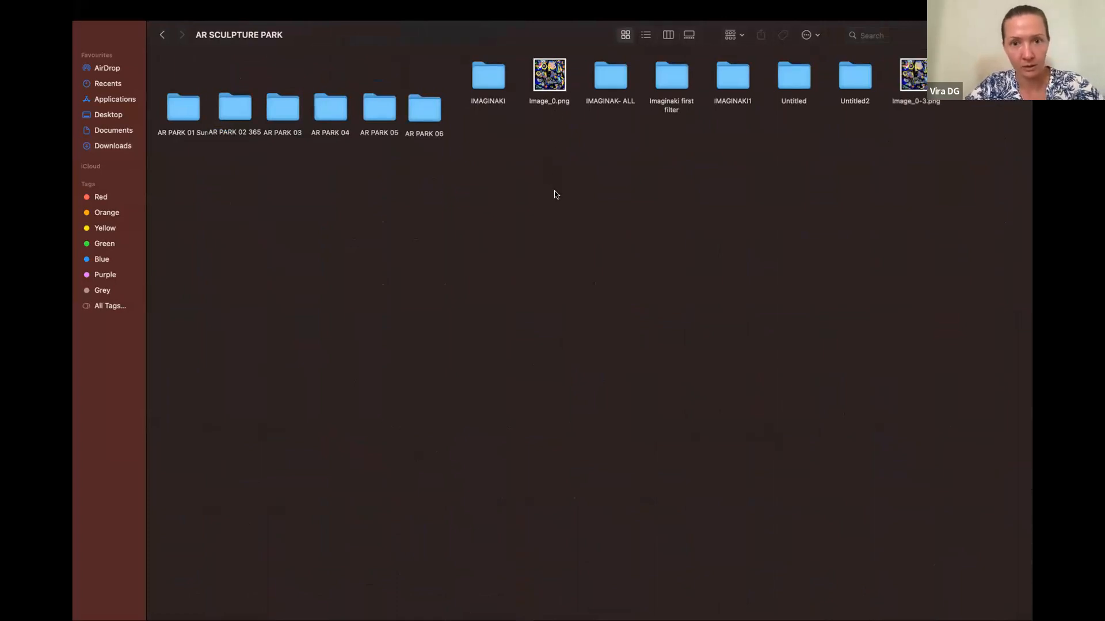
# Move the old Image_0.png in the AR SCULPTURE PARK folder to the Bin
pyautogui.click(549, 83)
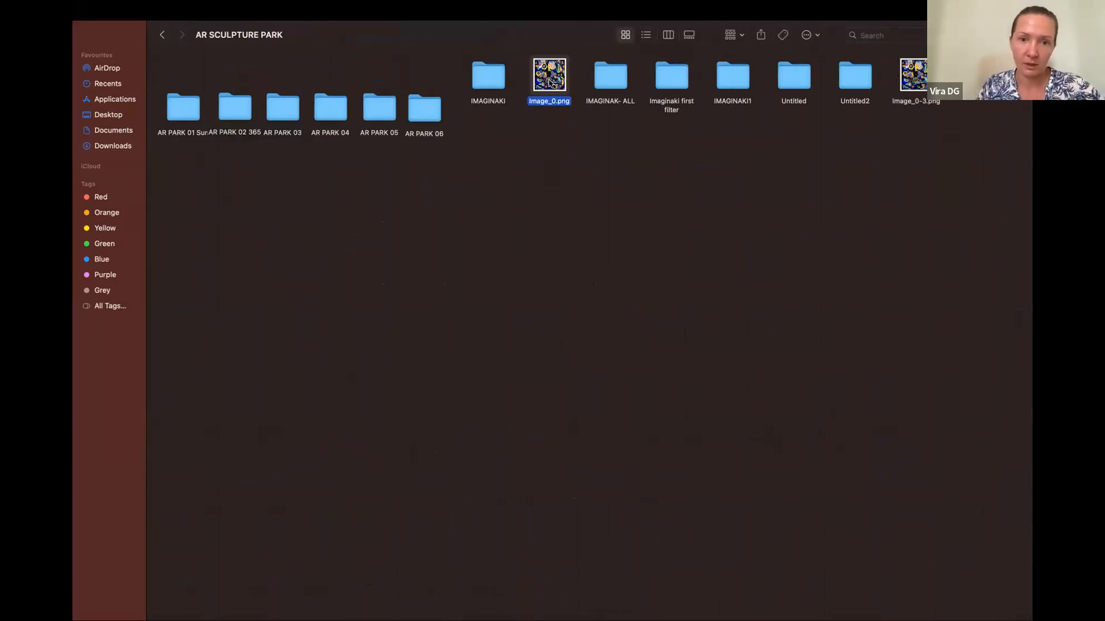
pyautogui.rightClick(547, 79)
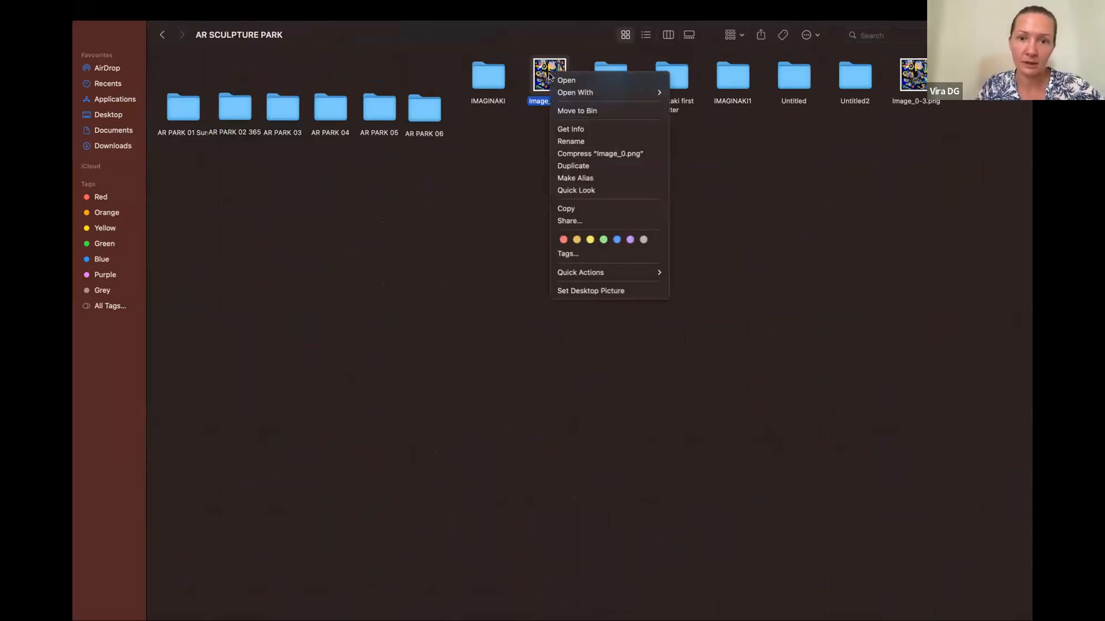
pyautogui.click(575, 109)
# Rename Image_0-3.png in the AR SCULPTURE PARK folder as Image_0.png
pyautogui.rightClick(919, 85)
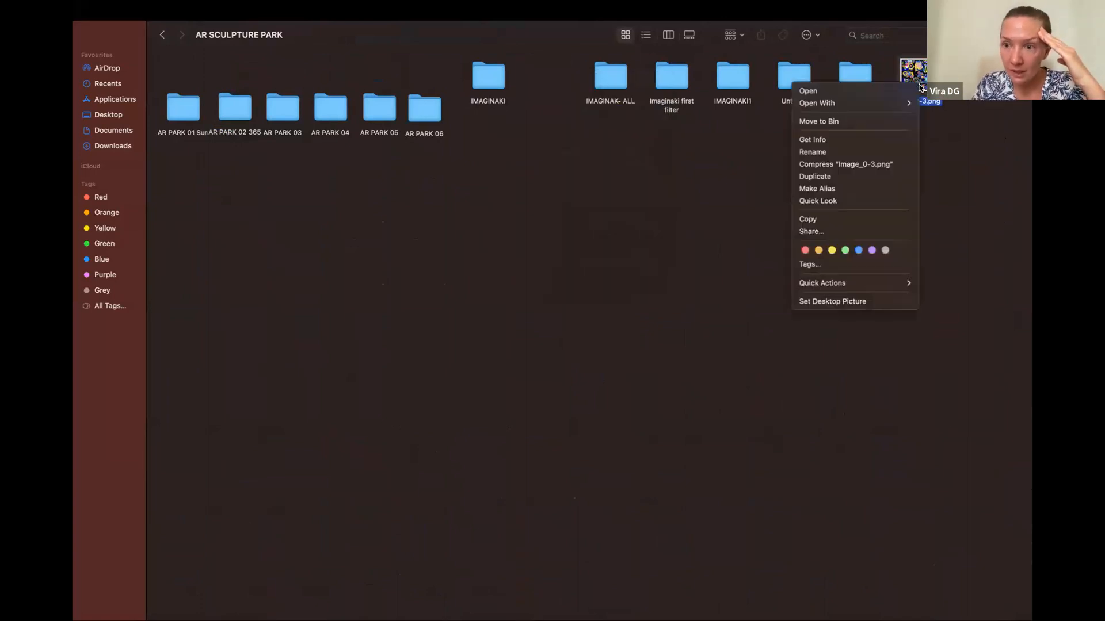
pyautogui.click(828, 152)
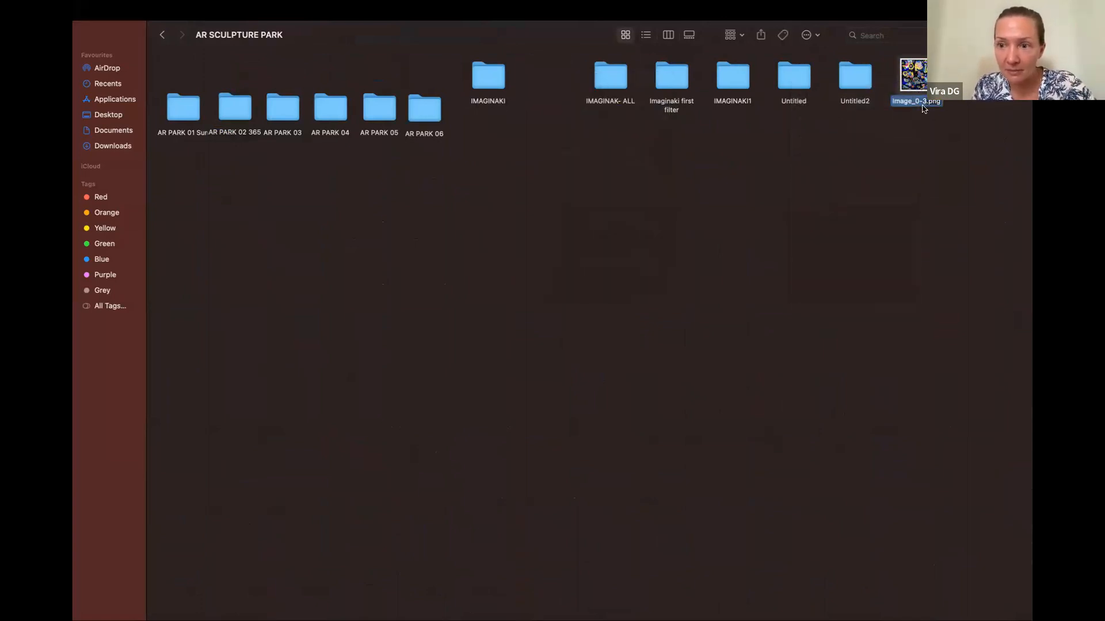
pyautogui.press('BackSpace')
pyautogui.press('BackSpace')
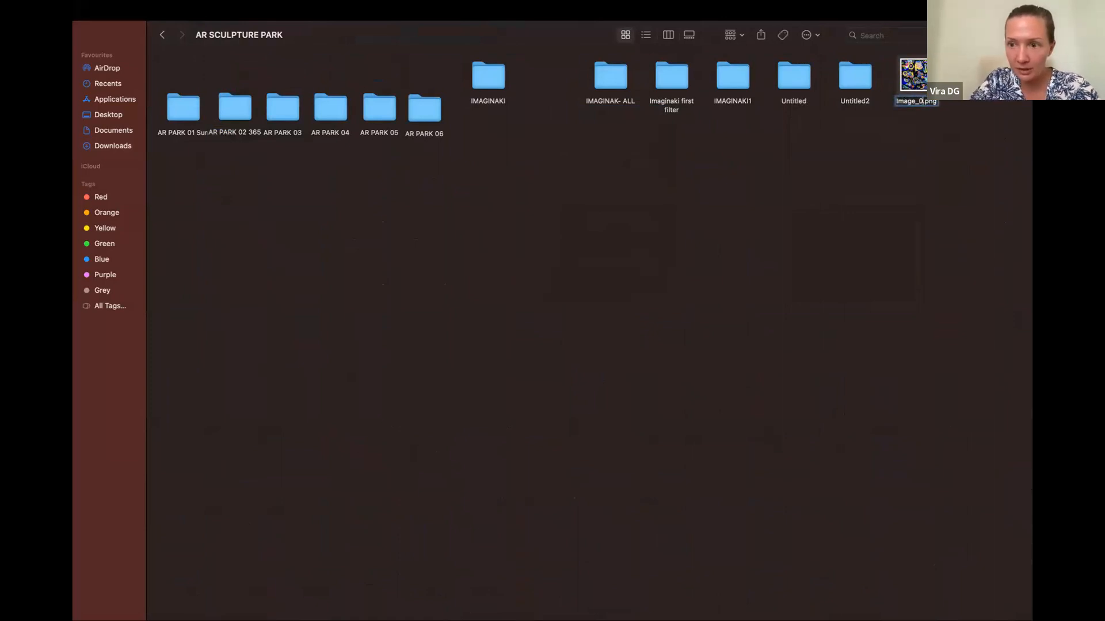
pyautogui.press('Return')
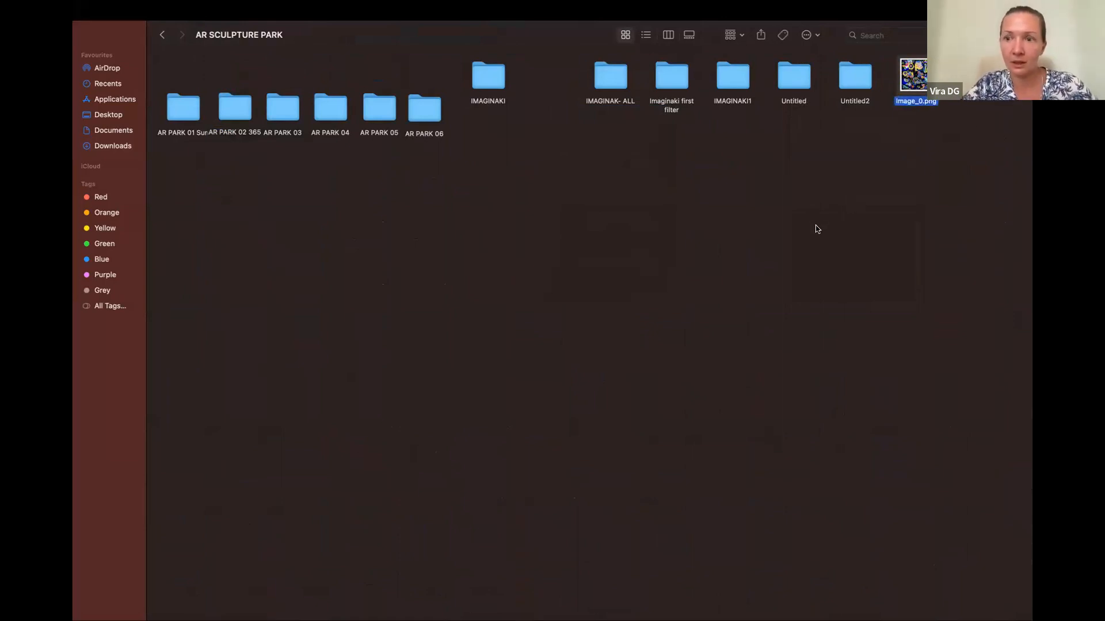
# Return to the desktop with Blender and close the Preview windows with the images, QR code and booking form covering it
pyautogui.hotkey('ctrl', 'Right')
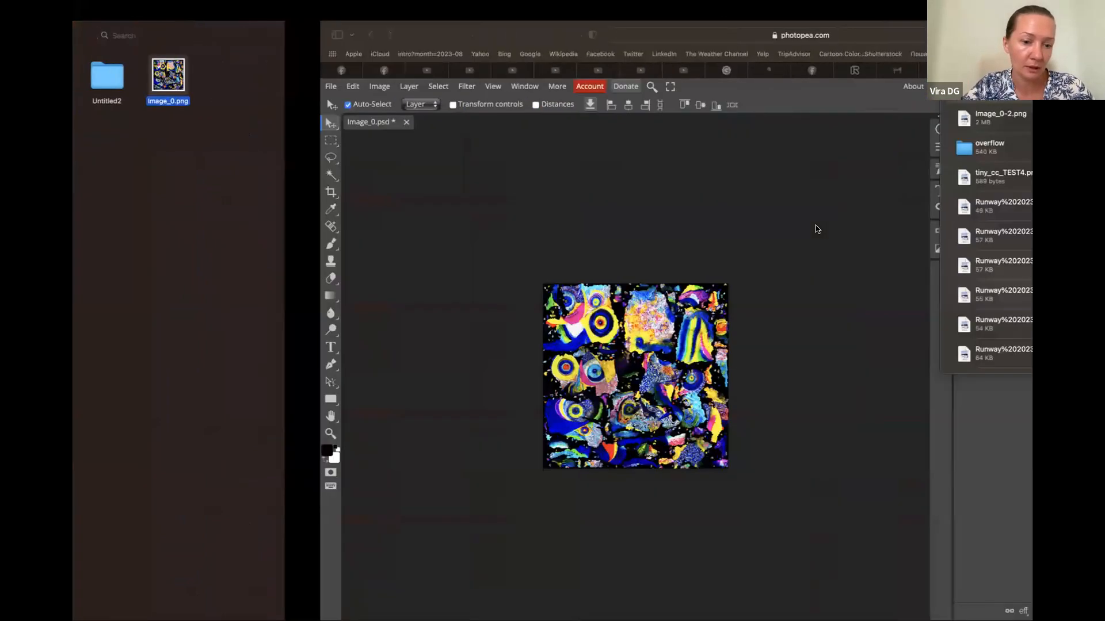
pyautogui.hotkey('ctrl', 'Right')
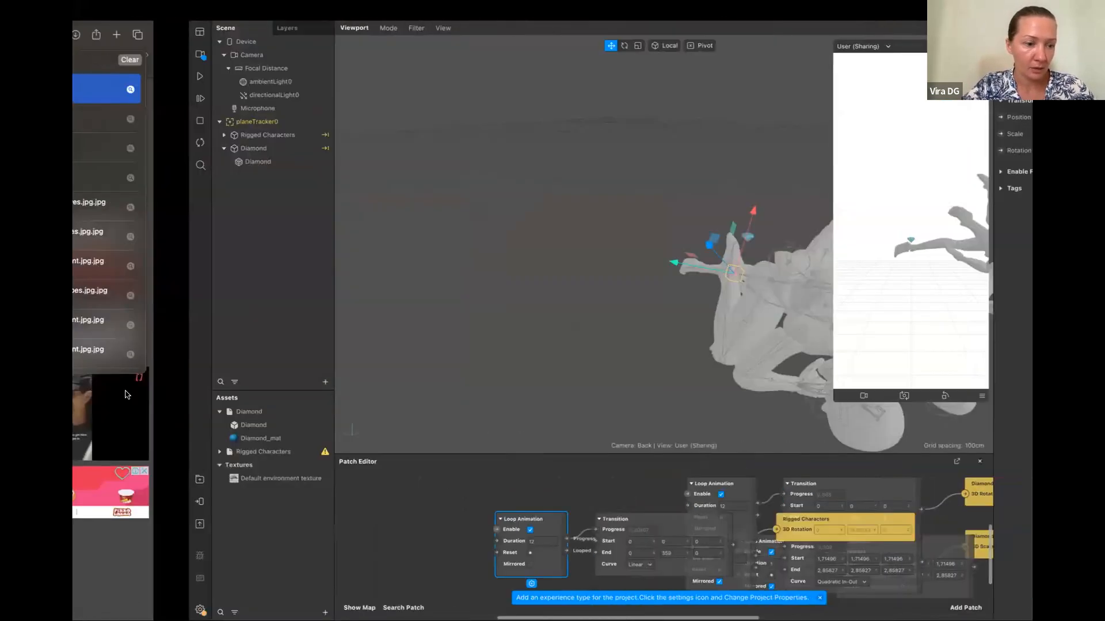
pyautogui.hotkey('ctrl', 'Left')
pyautogui.hotkey('ctrl', 'Left')
pyautogui.hotkey('ctrl', 'Left')
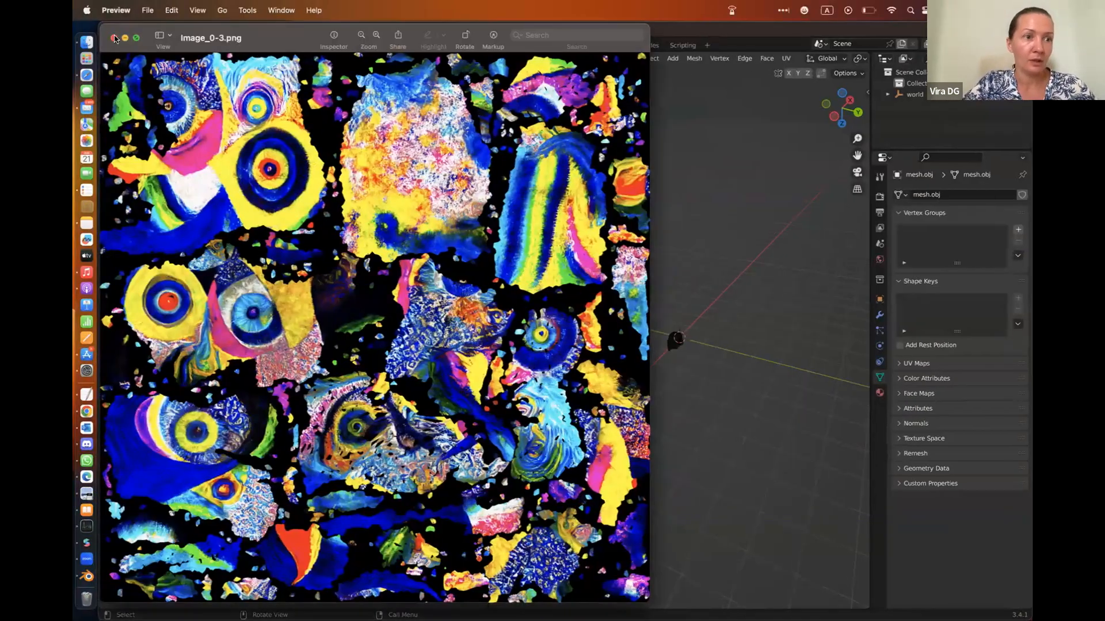
pyautogui.click(114, 38)
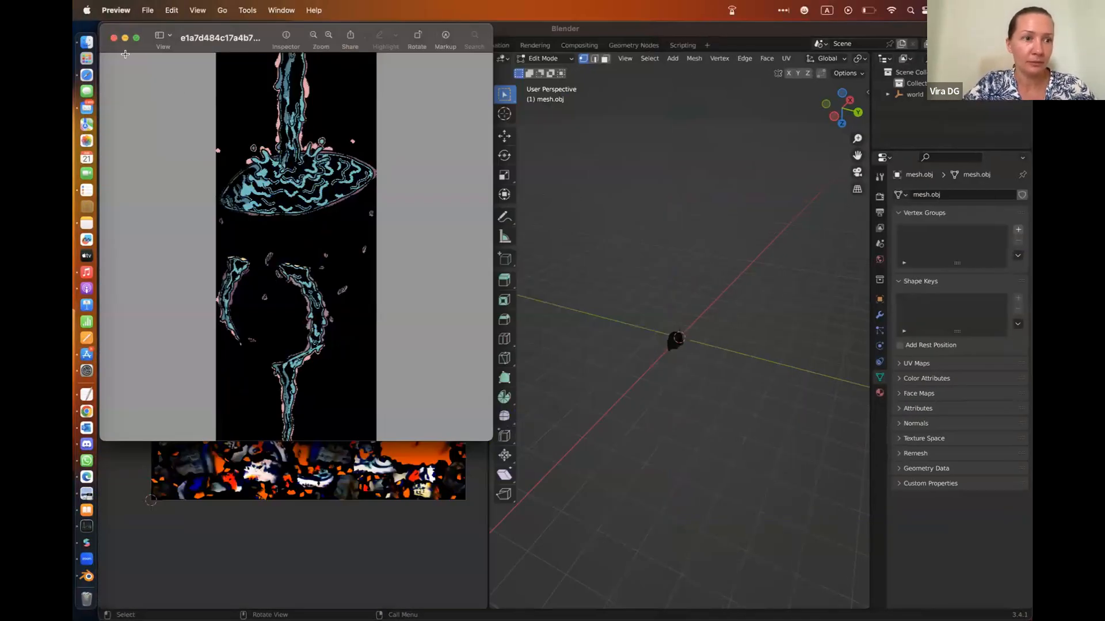
pyautogui.click(114, 37)
pyautogui.click(114, 38)
pyautogui.click(114, 38)
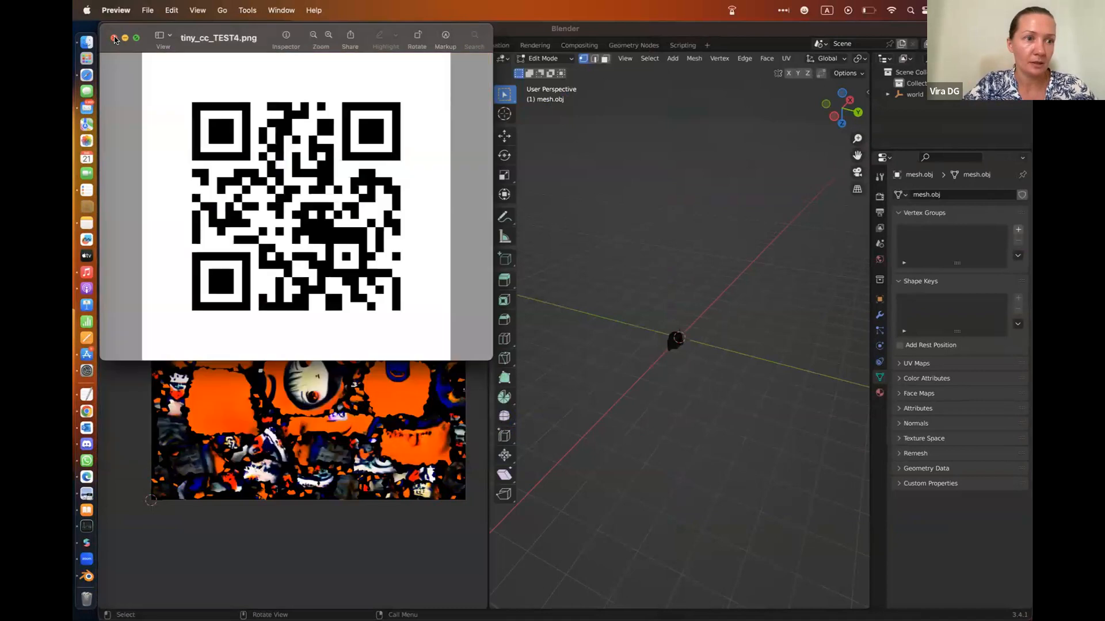
pyautogui.click(114, 38)
pyautogui.click(211, 52)
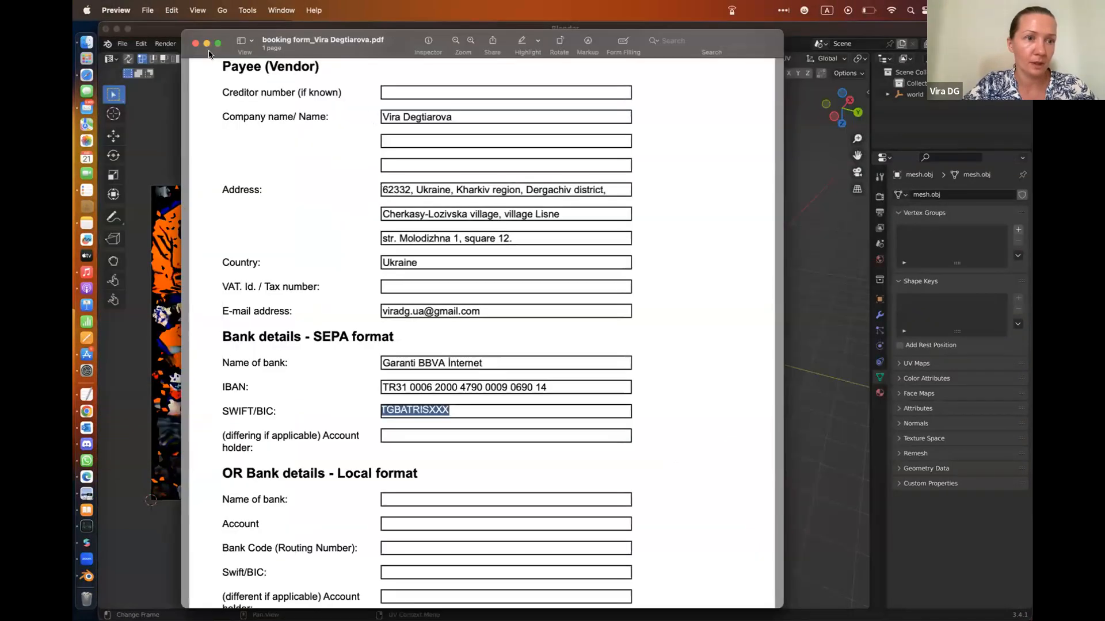
pyautogui.click(195, 44)
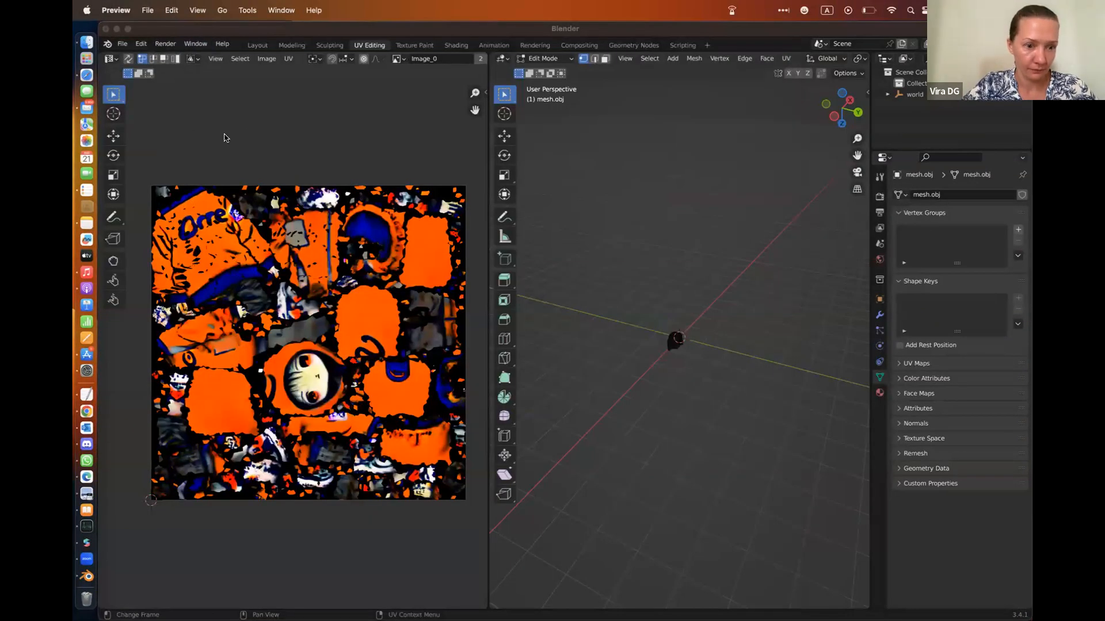
# Replace the image in the UV editor with Image_0.png from the AR SCULPTURE PARK folder
pyautogui.click(267, 59)
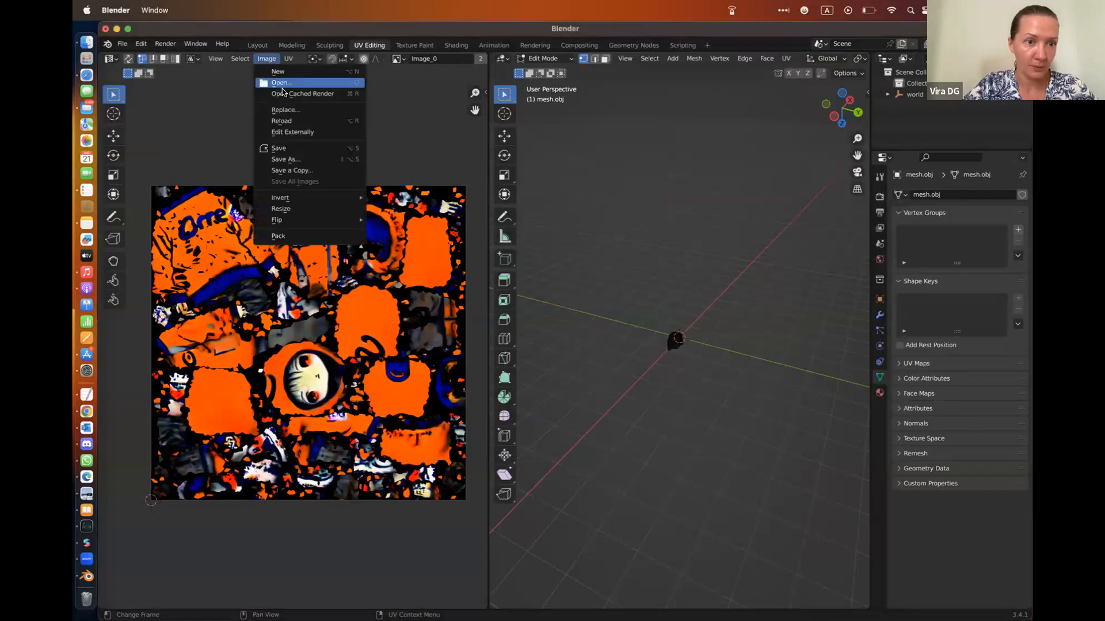
pyautogui.click(283, 110)
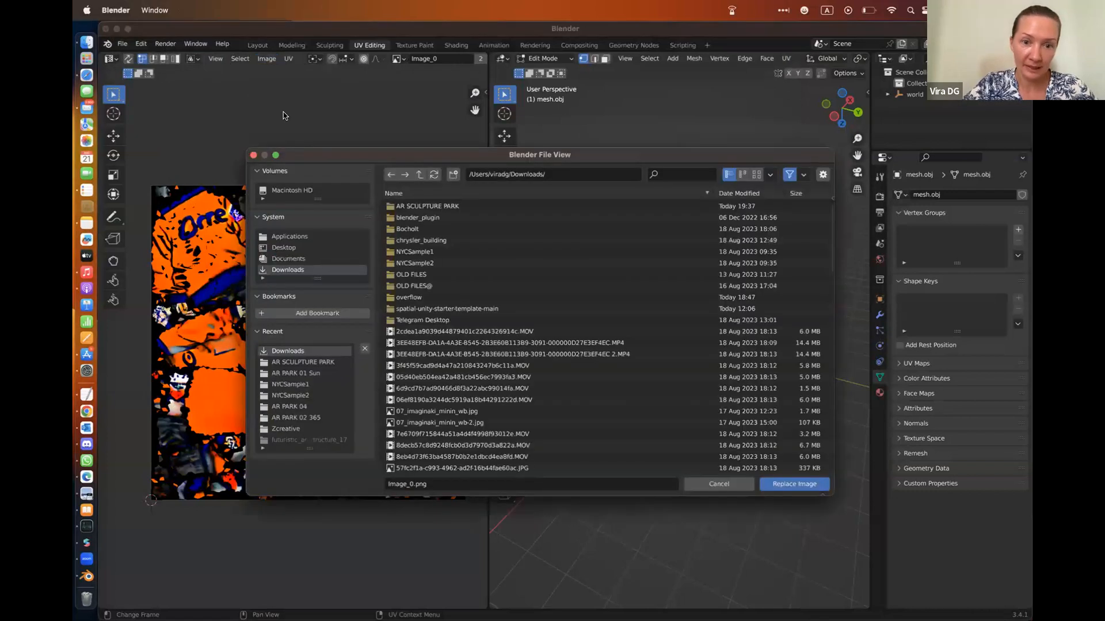
pyautogui.doubleClick(427, 205)
pyautogui.click(423, 345)
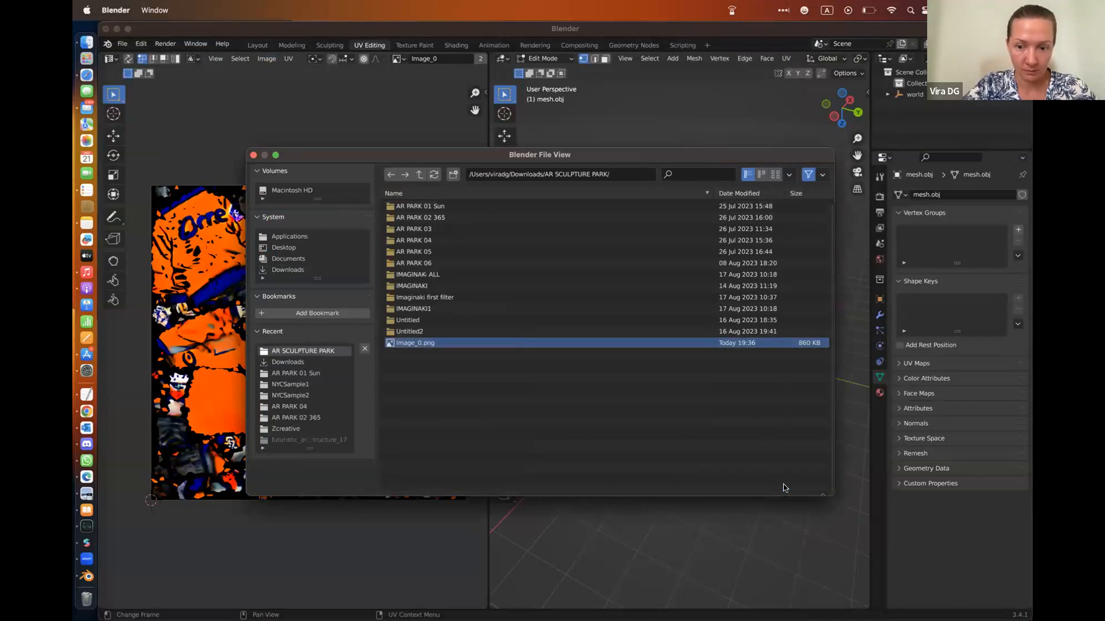
pyautogui.click(784, 484)
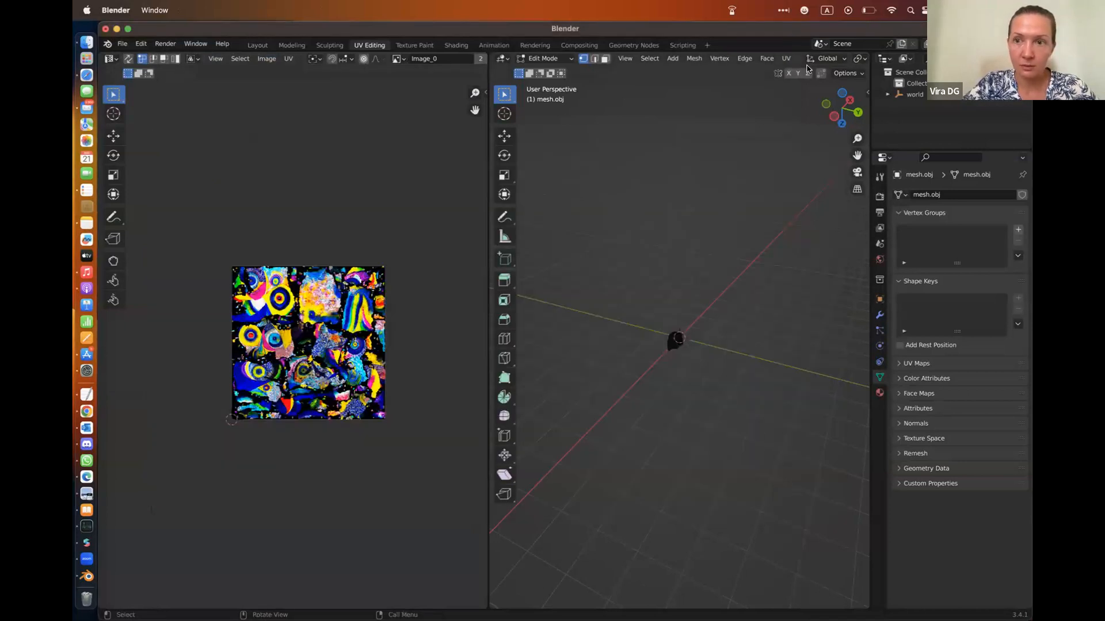
# Widen the 3D viewport beside the UV editor and switch mesh.obj from Edit Mode to Object Mode
pyautogui.scroll(3, 823, 142)
pyautogui.scroll(-3, 823, 142)
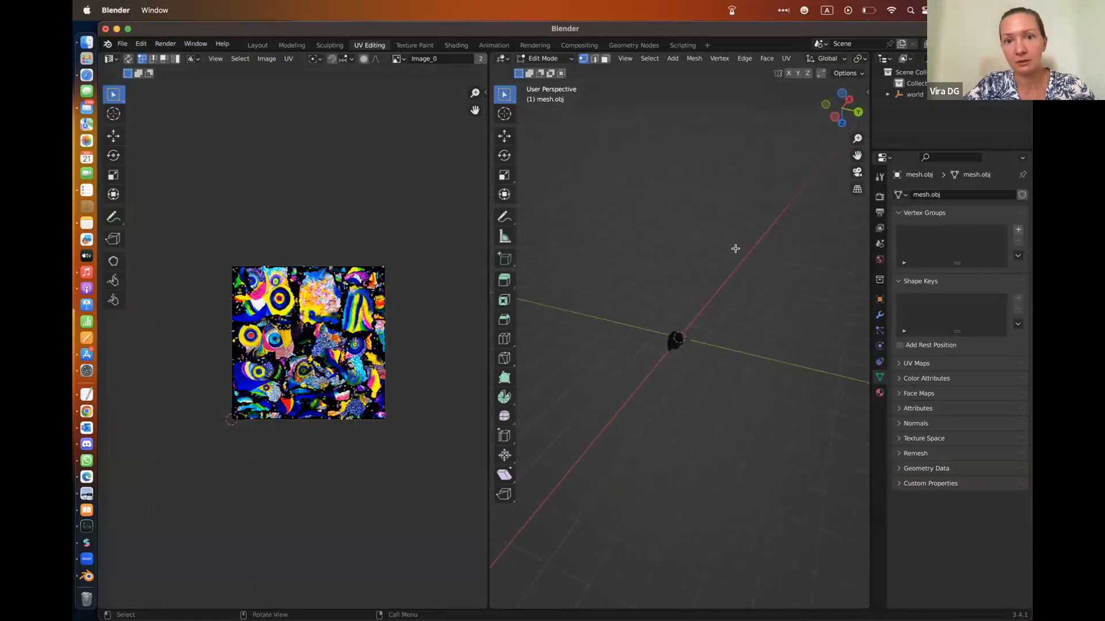
pyautogui.moveTo(487, 310); pyautogui.dragTo(398, 300)
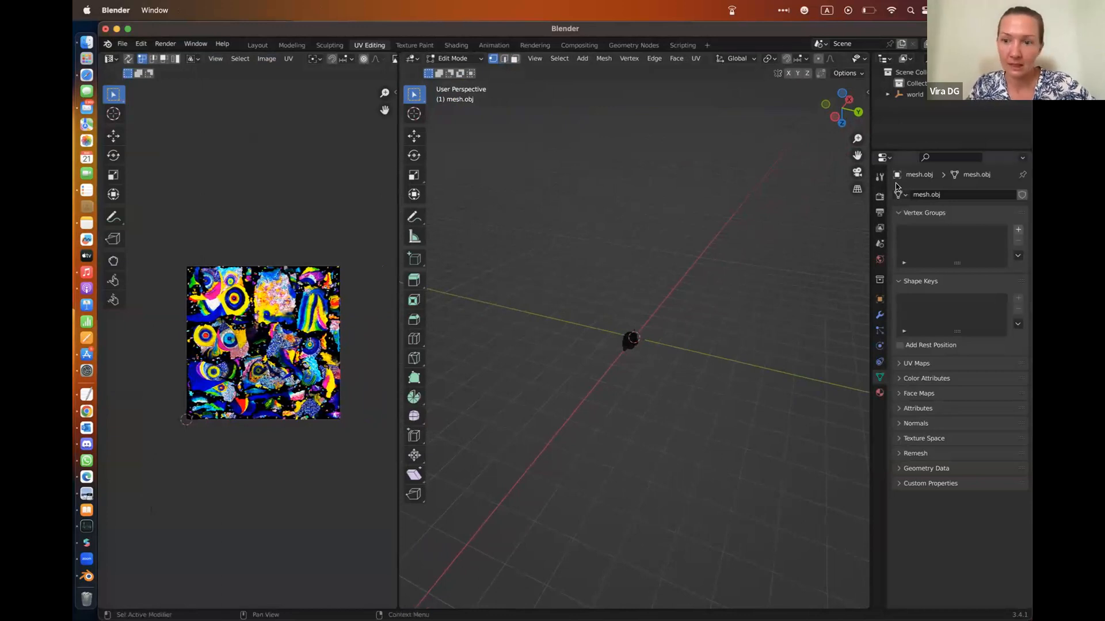
pyautogui.moveTo(858, 139); pyautogui.dragTo(857, 105)
pyautogui.click(477, 60)
pyautogui.click(455, 70)
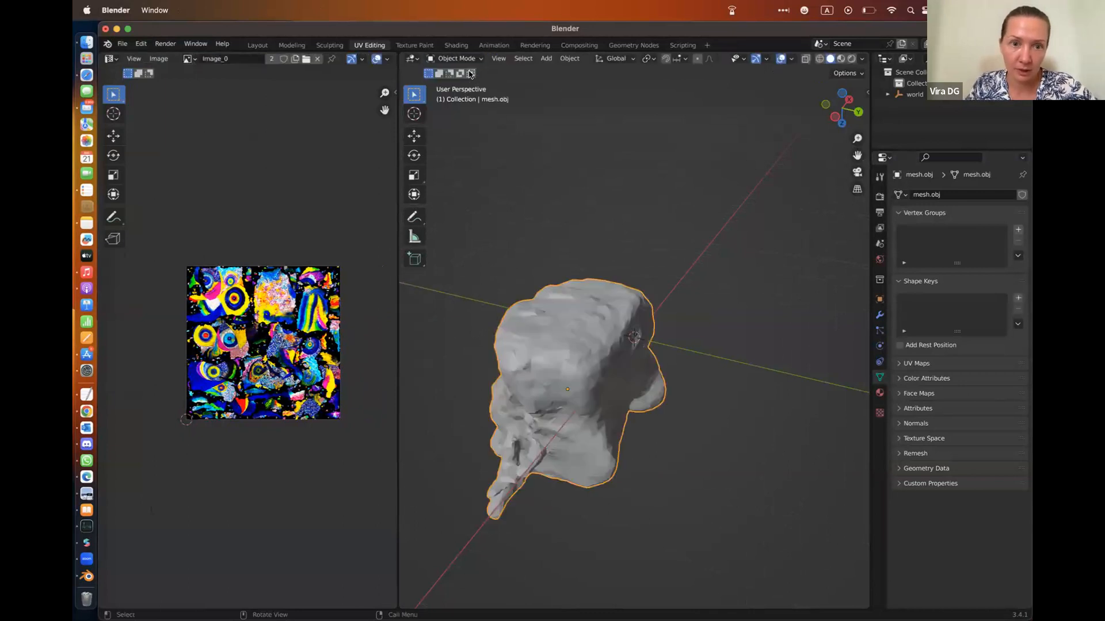
# Display mesh.obj in Material Preview shading and inspect the replaced texture on the model from several sides
pyautogui.click(840, 59)
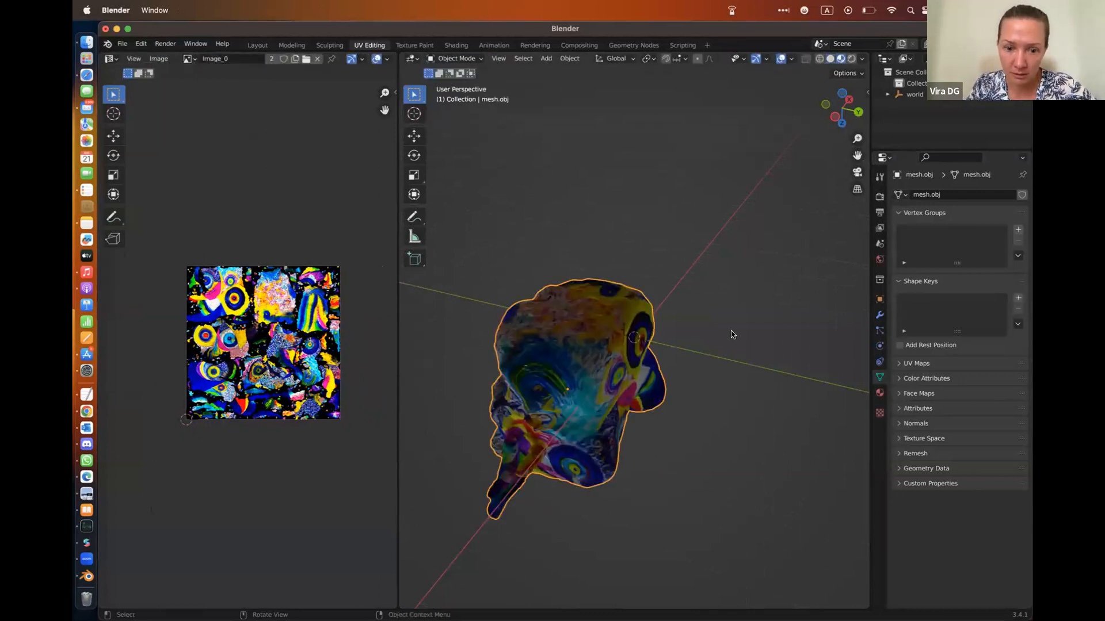
pyautogui.press('s')
pyautogui.click(685, 230)
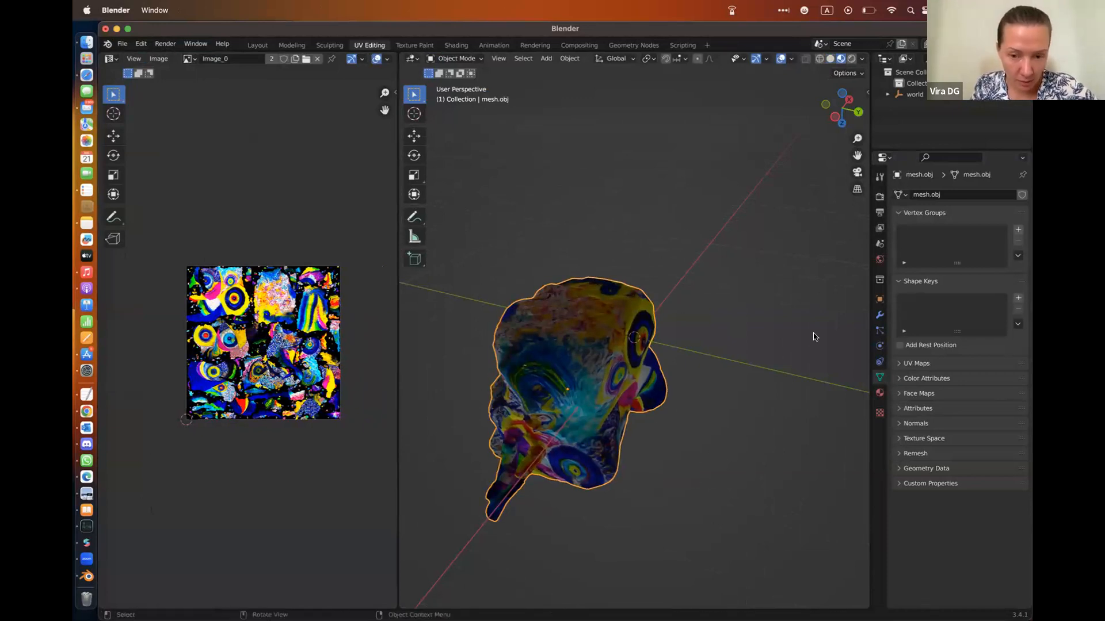
pyautogui.moveTo(853, 114); pyautogui.dragTo(807, 105)
pyautogui.scroll(10, 648, 294)
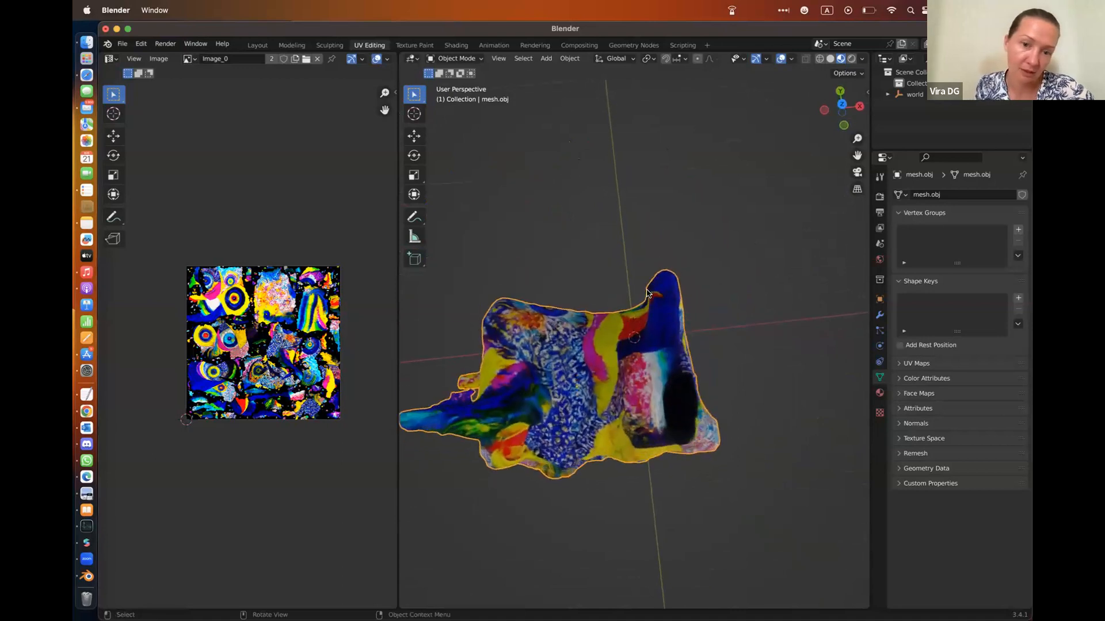
pyautogui.scroll(-10, 648, 293)
pyautogui.scroll(-2, 607, 346)
pyautogui.scroll(2, 607, 347)
# Return to Blender and start a glTF 2.0 export into the AR SCULPTURE PARK folder in Downloads
pyautogui.moveTo(159, 26); pyautogui.dragTo(580, 35)
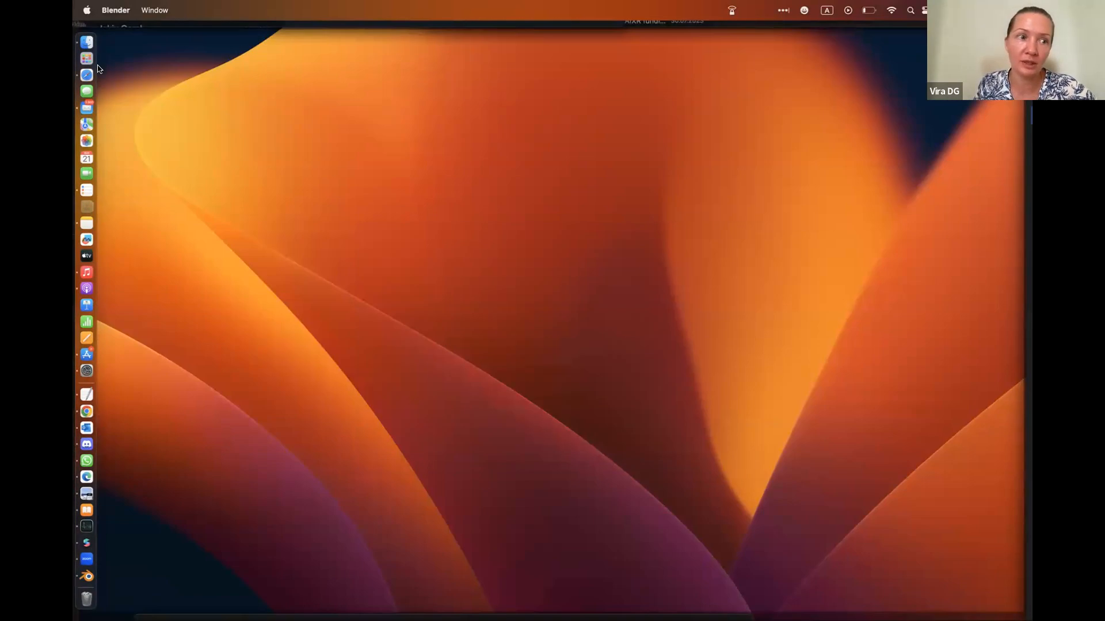
pyautogui.click(102, 578)
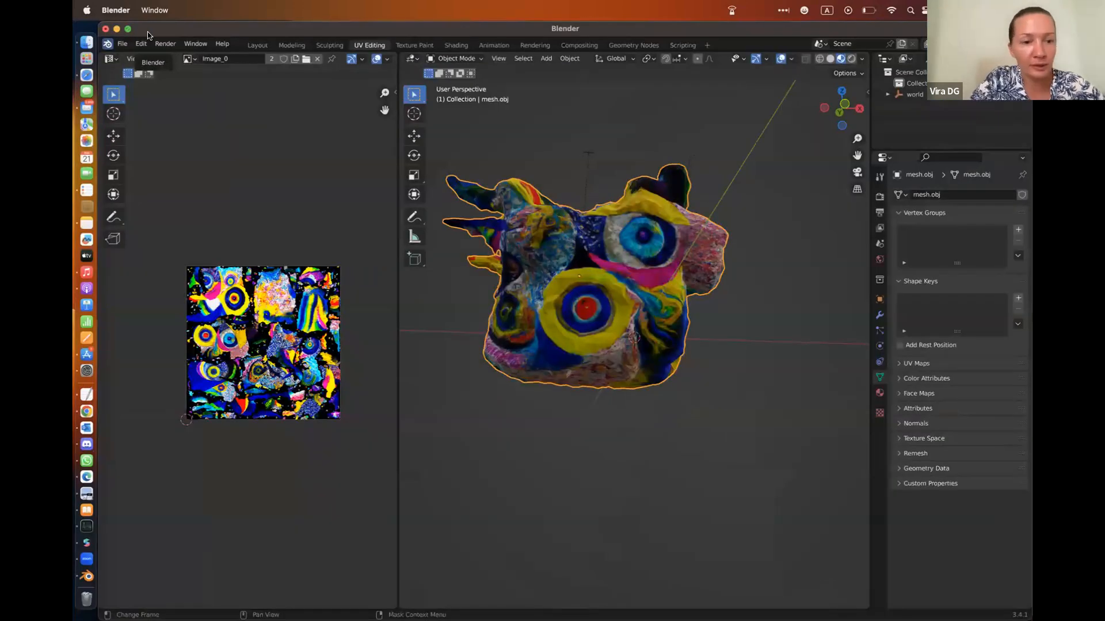
pyautogui.click(124, 45)
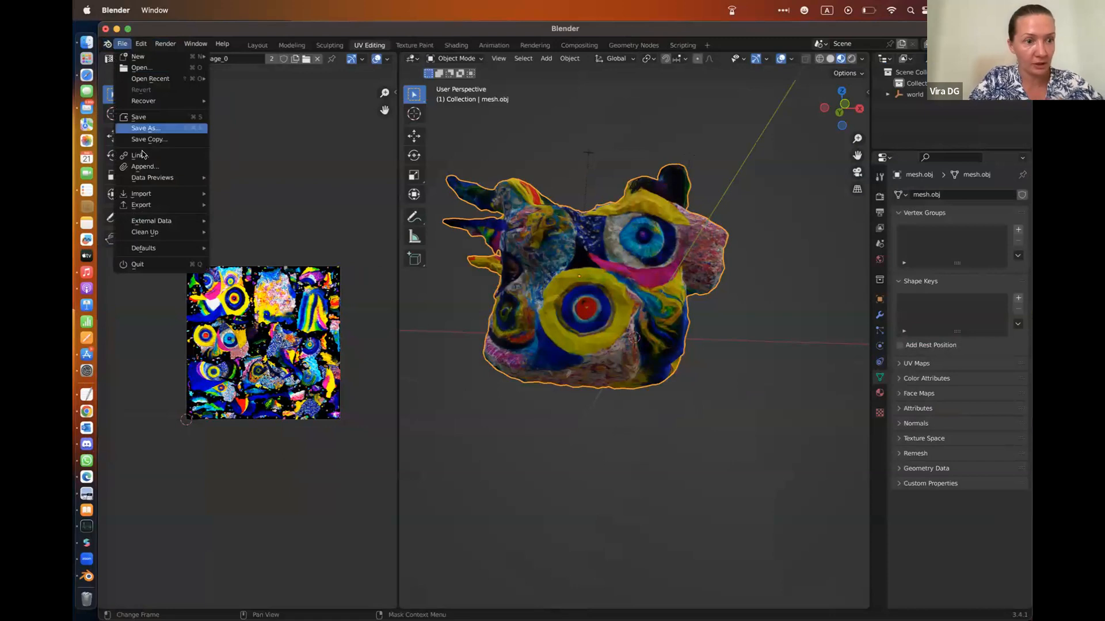
pyautogui.moveTo(161, 210)
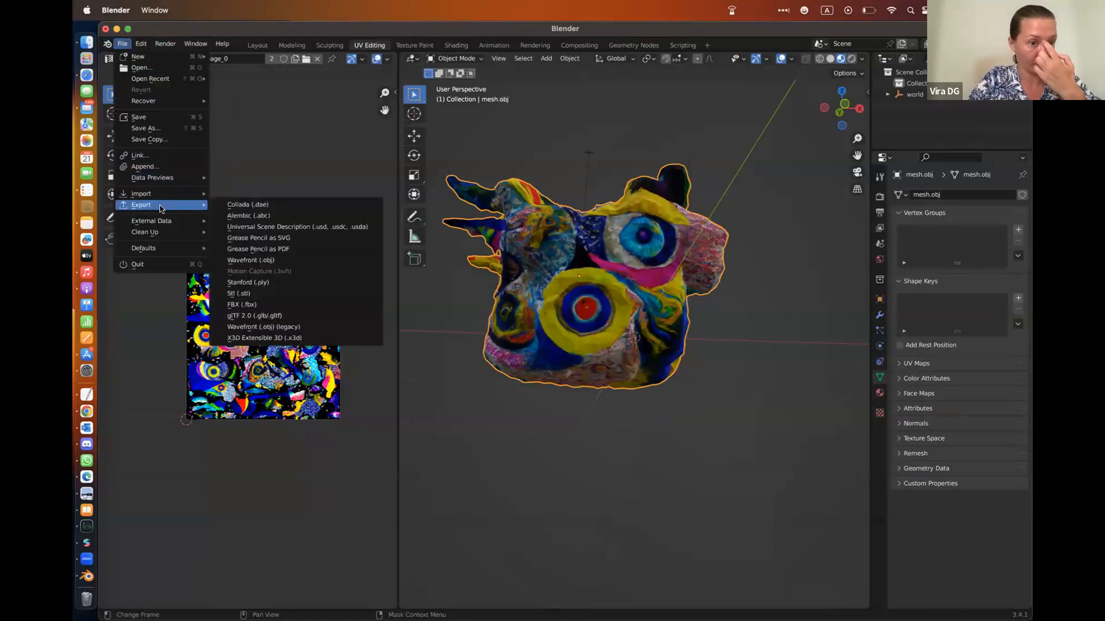
pyautogui.click(302, 318)
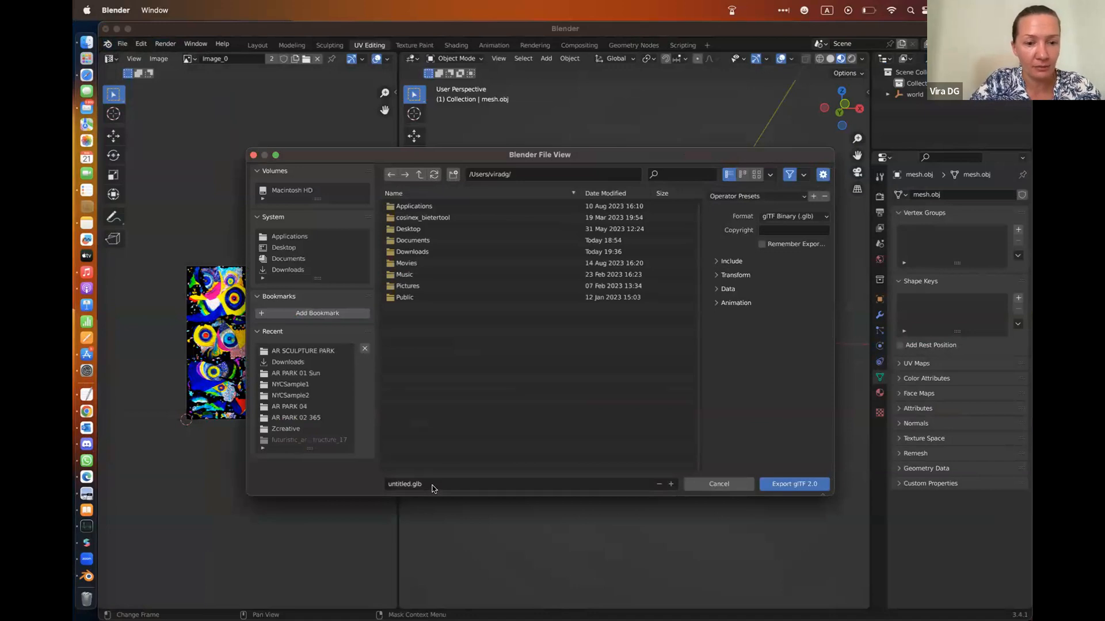
pyautogui.click(320, 270)
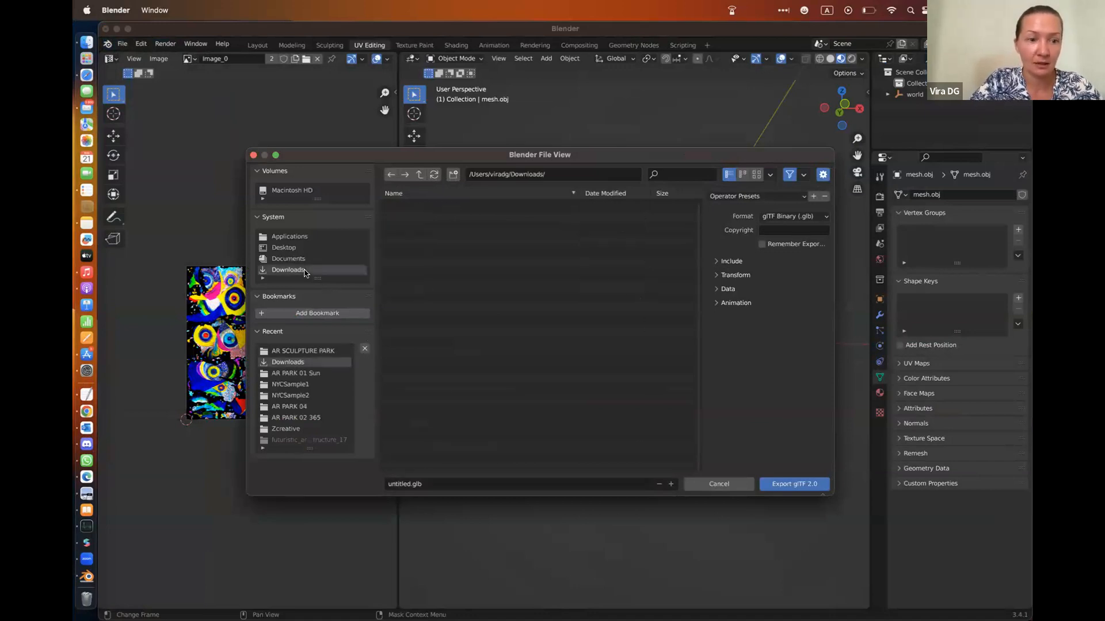
pyautogui.doubleClick(462, 207)
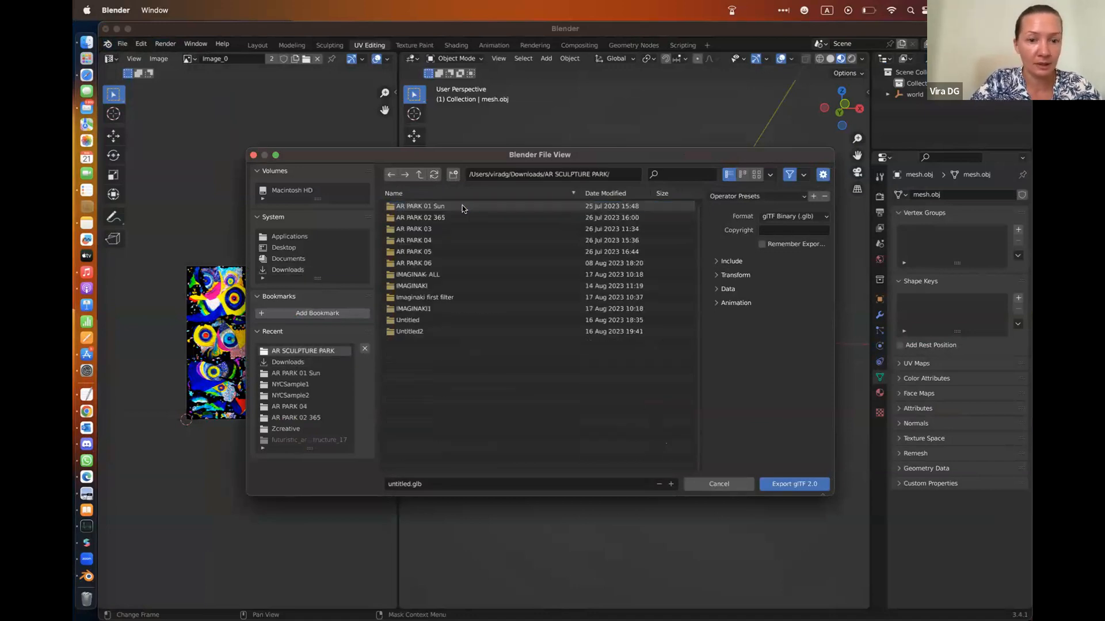
# Name the export file YEYS.glb and export the model as glTF Binary
pyautogui.click(444, 486)
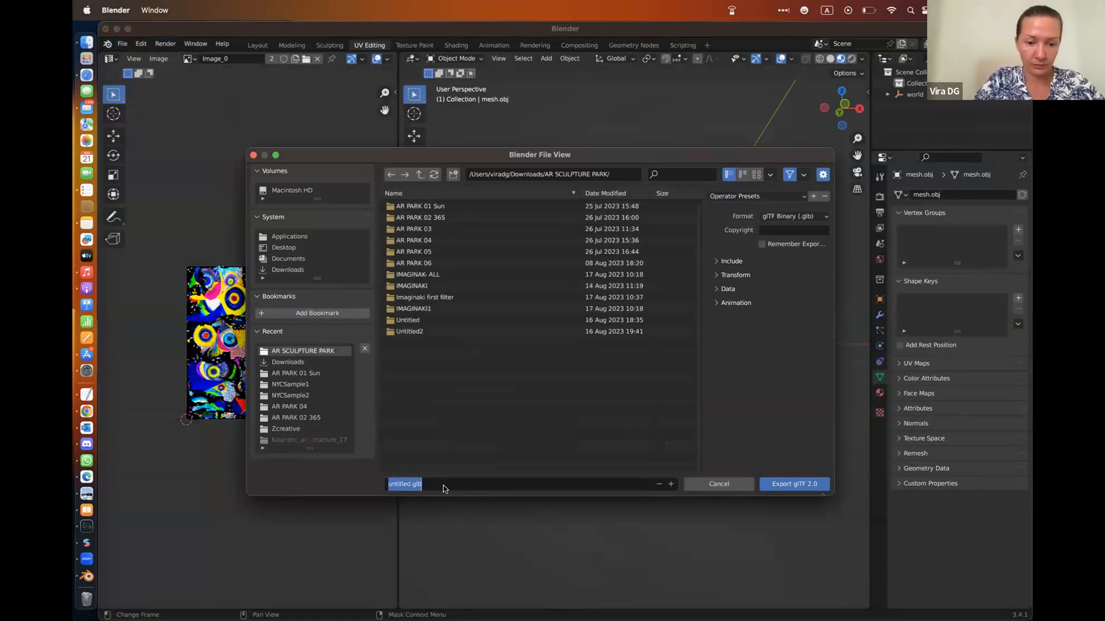
pyautogui.click(406, 486)
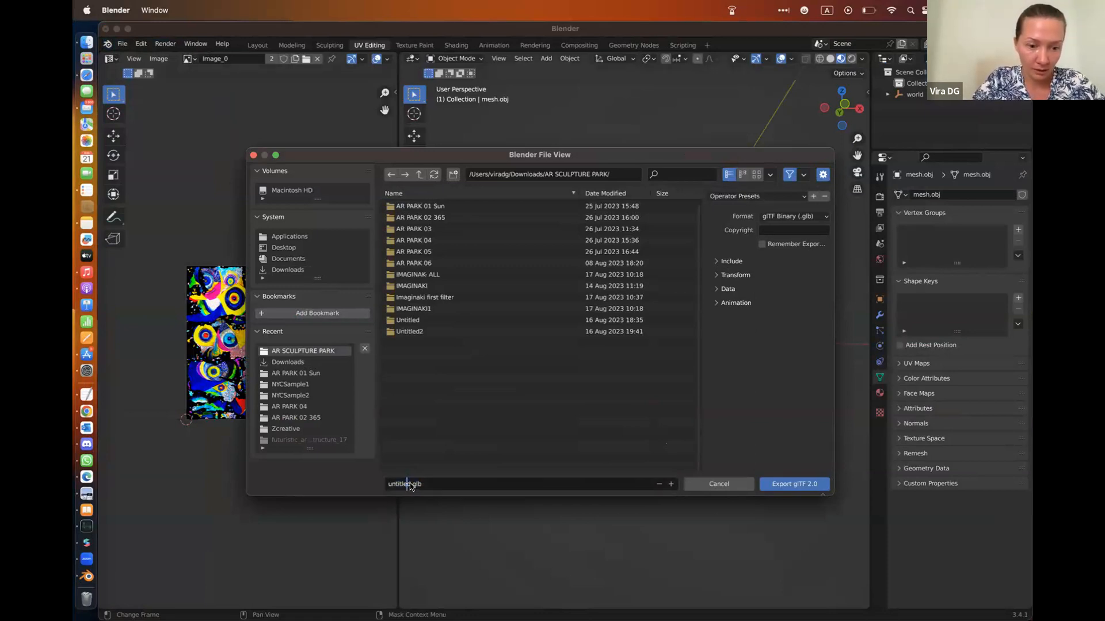
pyautogui.press('BackSpace')
pyautogui.press('BackSpace')
pyautogui.press('BackSpace')
pyautogui.press('BackSpace')
pyautogui.press('BackSpace')
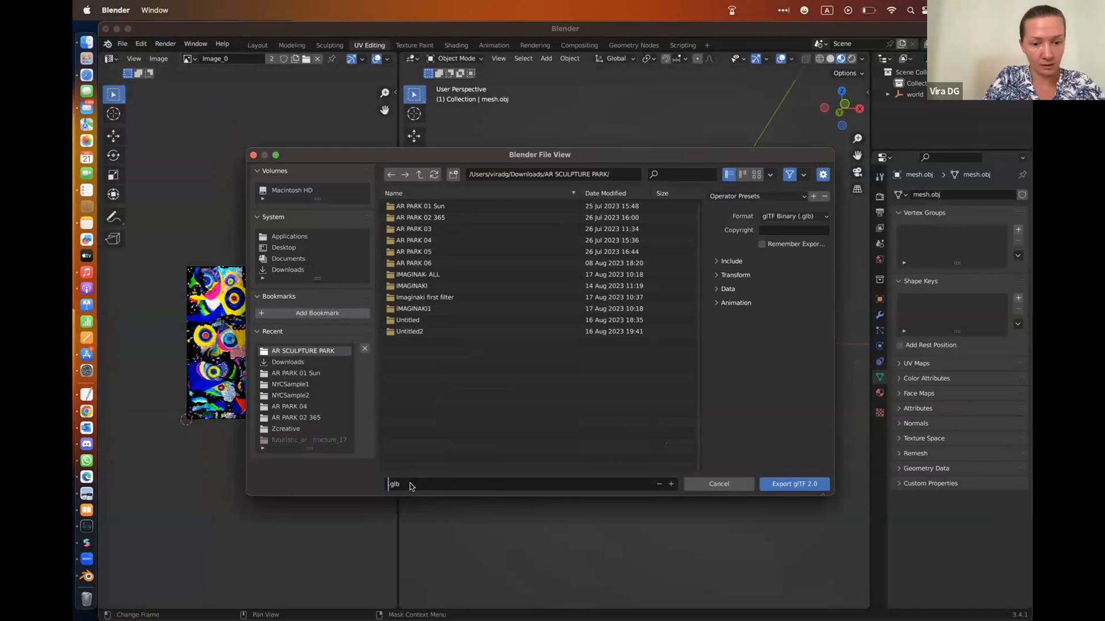
pyautogui.write('YEYS')
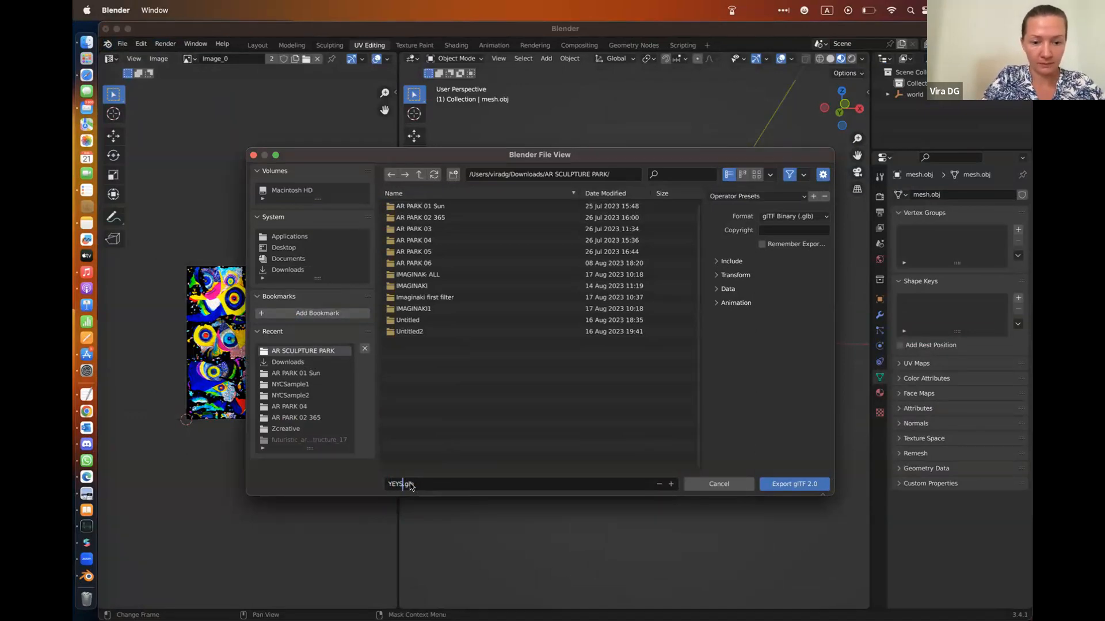
pyautogui.click(798, 488)
pyautogui.click(799, 488)
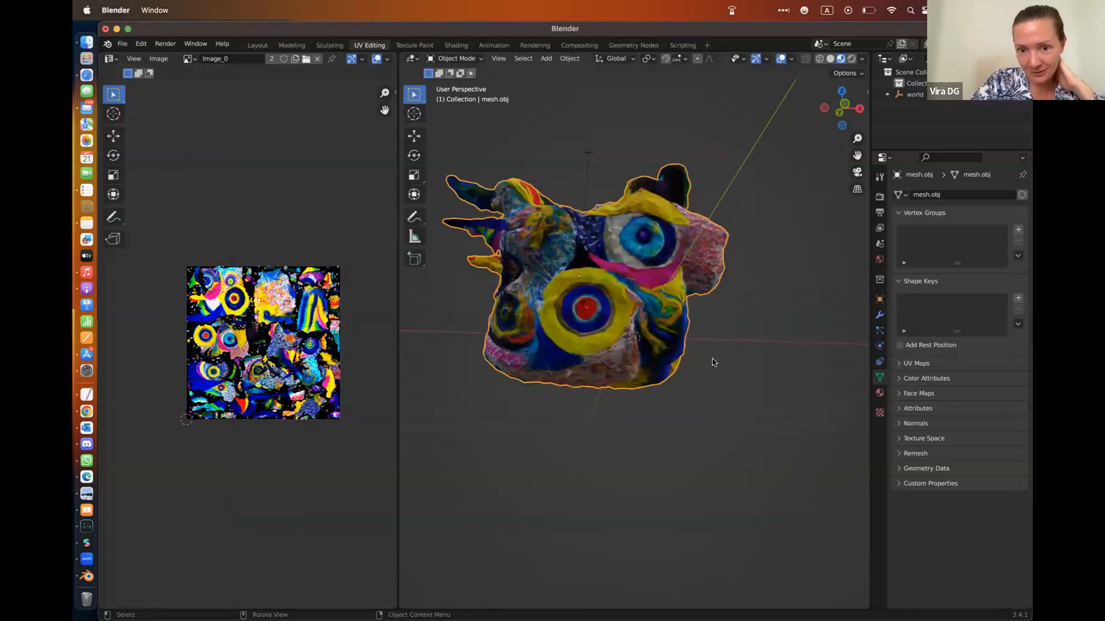
# Check the size of YEYS.glb in its file information in Finder's AR SCULPTURE PARK folder, and return to Blender
pyautogui.scroll(5, 712, 363)
pyautogui.scroll(-3, 712, 362)
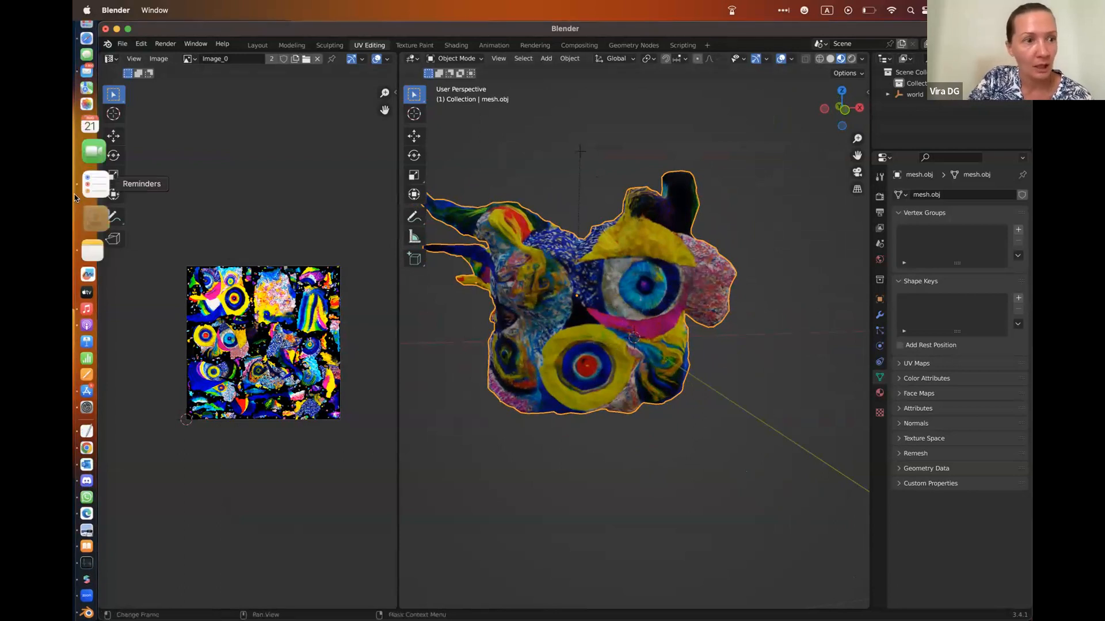
pyautogui.click(102, 49)
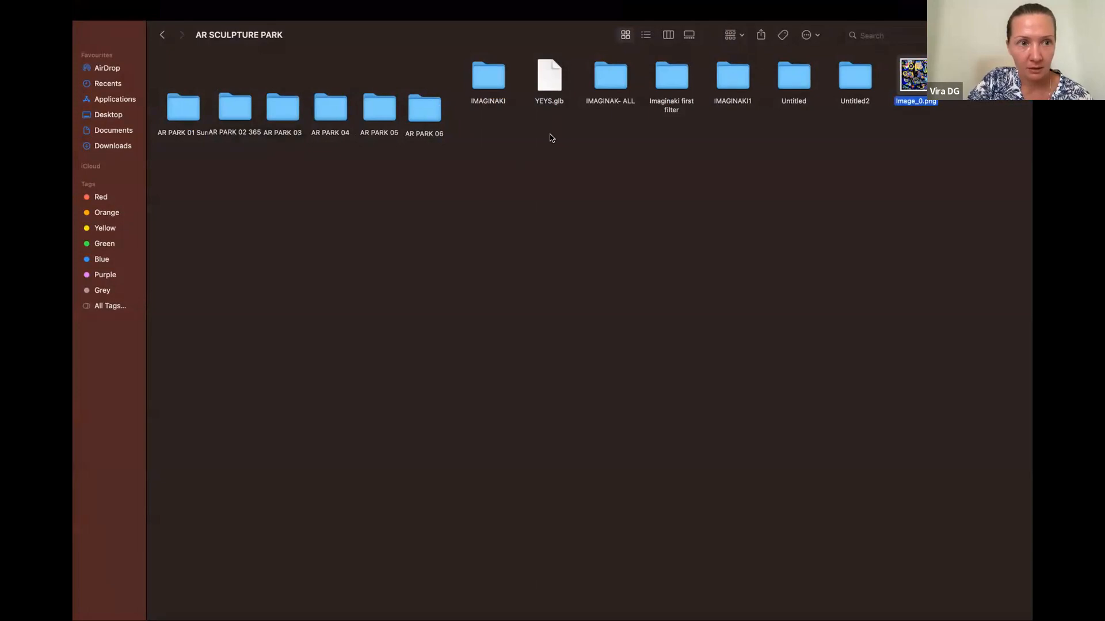
pyautogui.rightClick(550, 79)
pyautogui.click(588, 136)
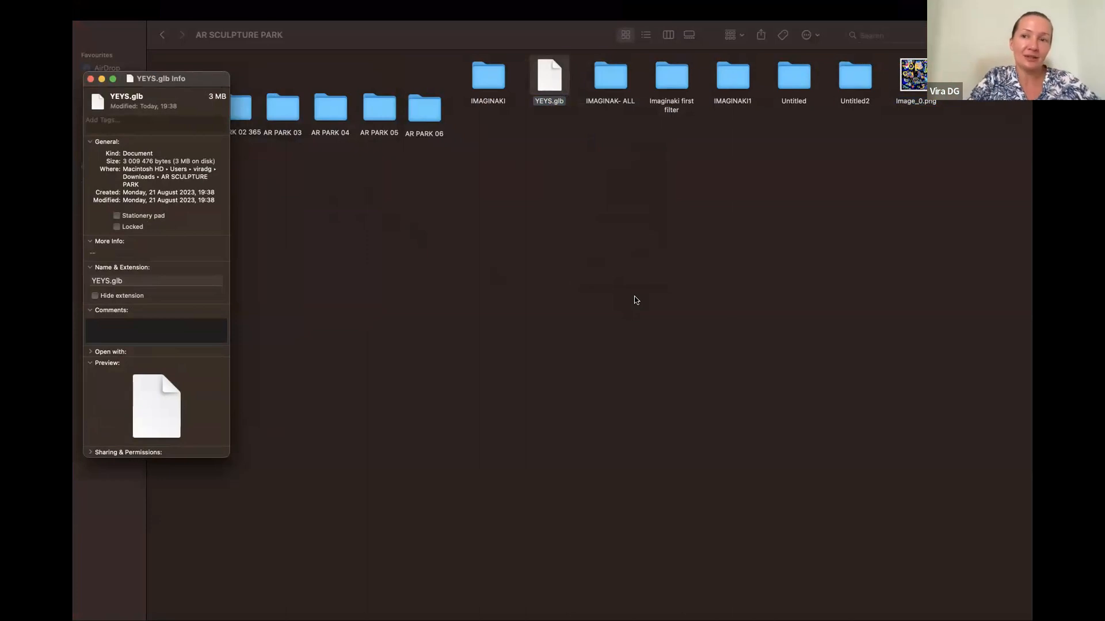
pyautogui.click(102, 79)
pyautogui.hotkey('ctrl', 'Left')
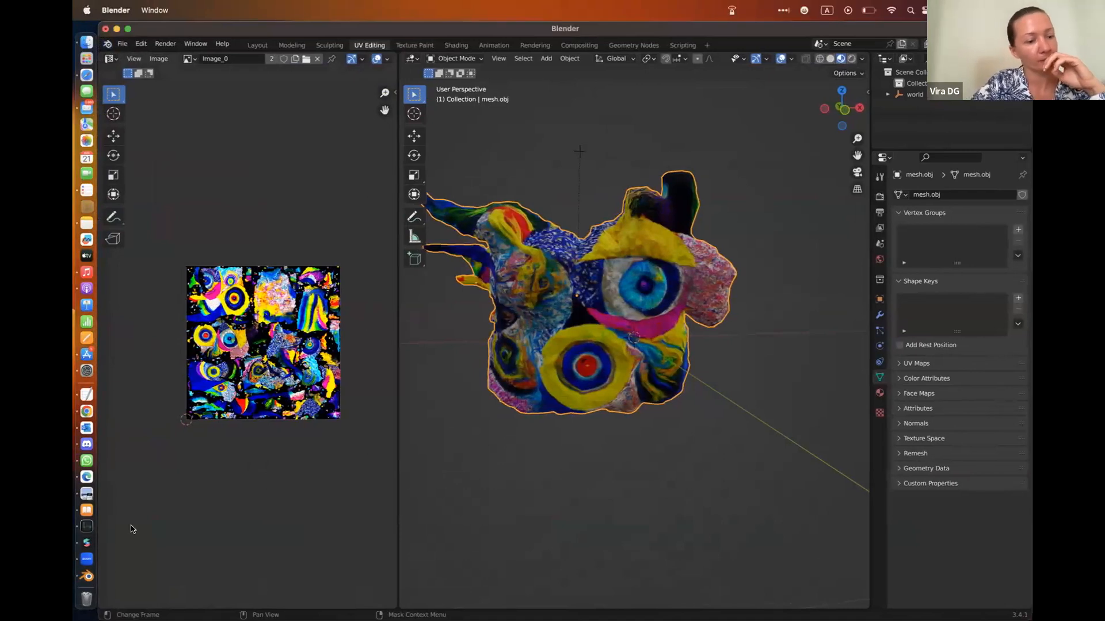
# Switch to Safari and bring up the already open LookX AI plugin installation page
pyautogui.click(104, 78)
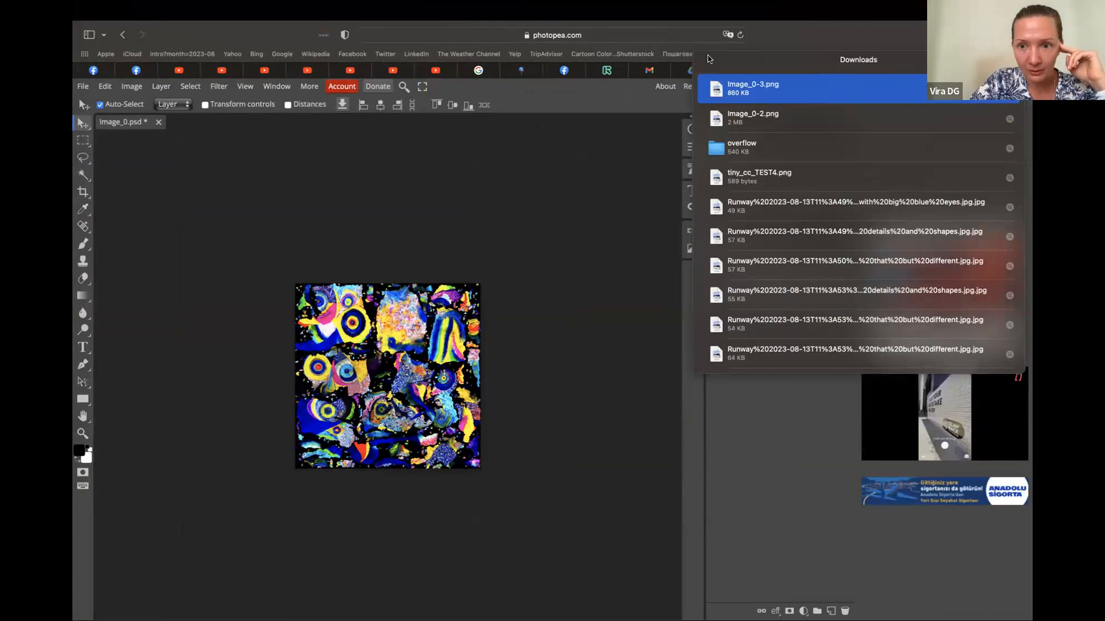
pyautogui.press('super+l')
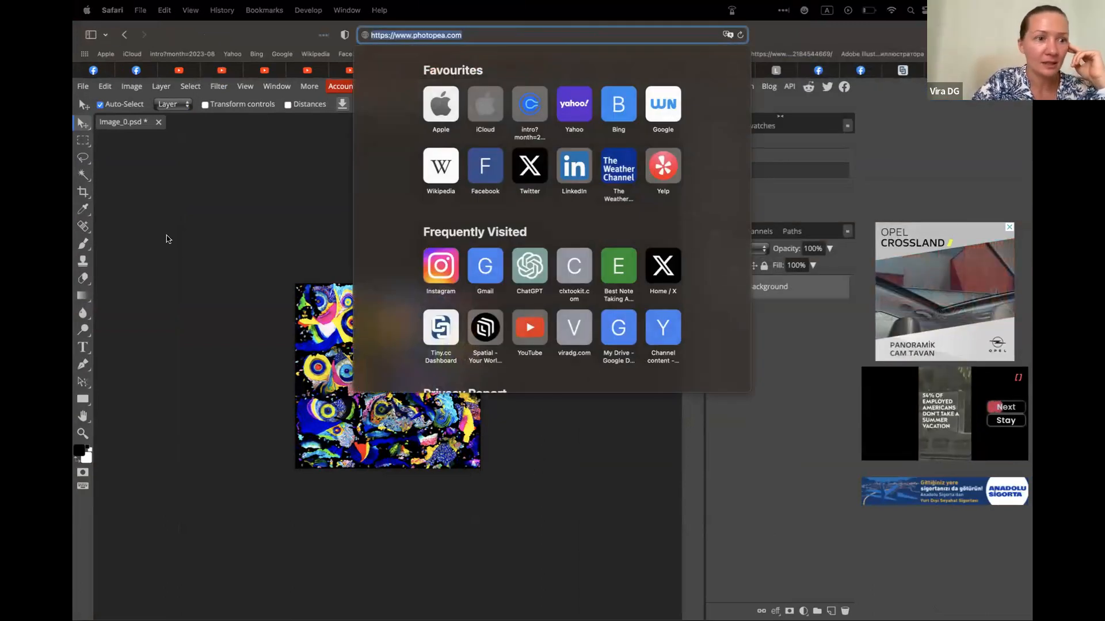
pyautogui.click(168, 239)
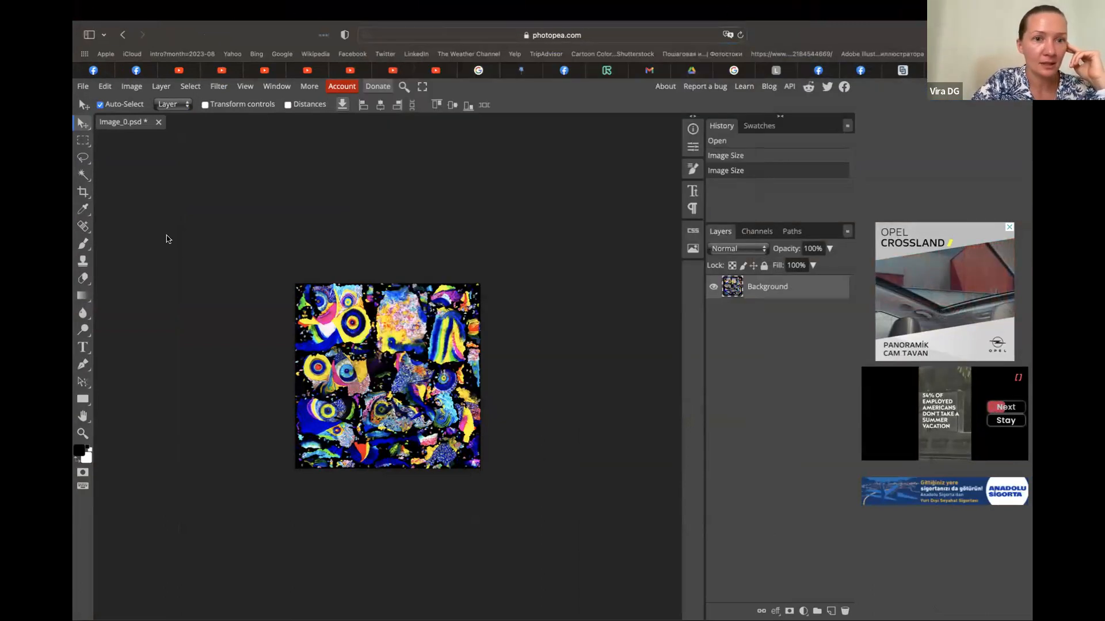
pyautogui.click(790, 73)
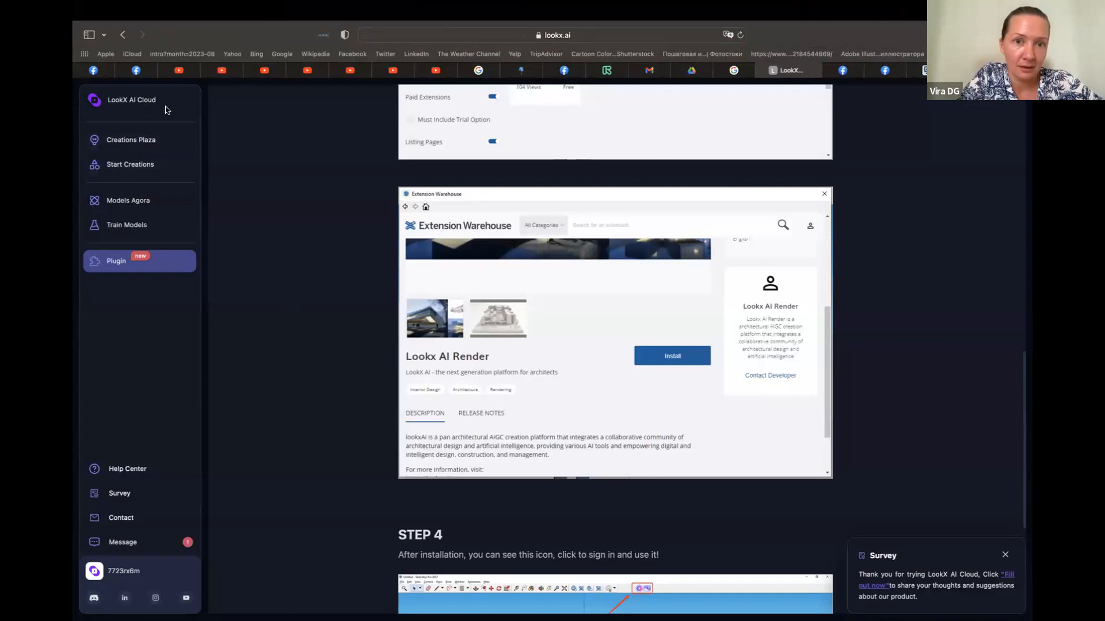
pyautogui.scroll(3, 350, 159)
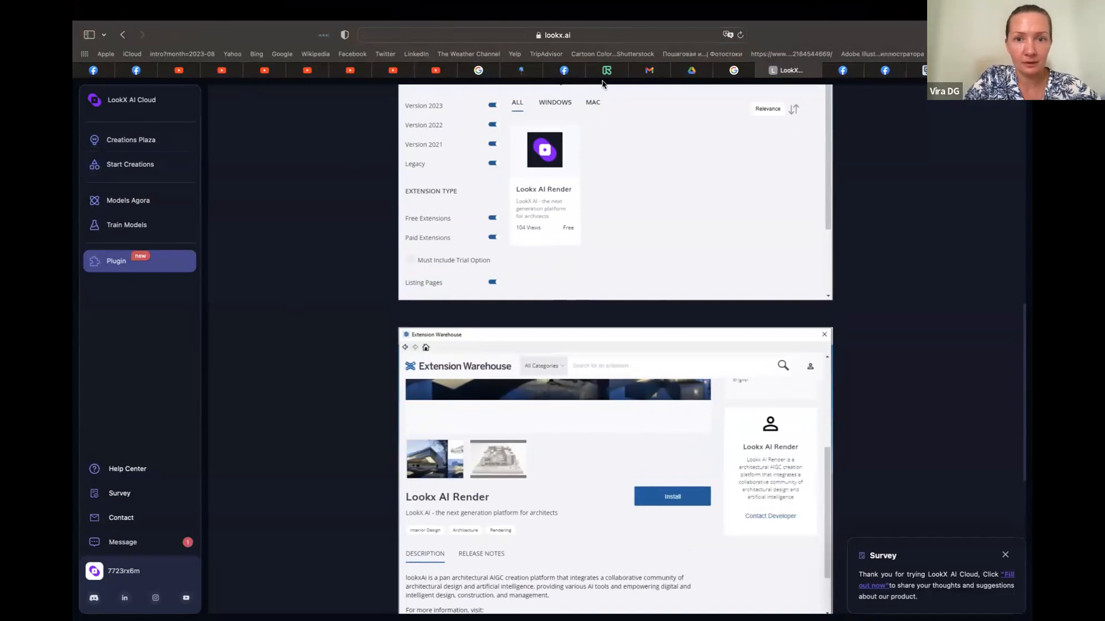
pyautogui.click(586, 37)
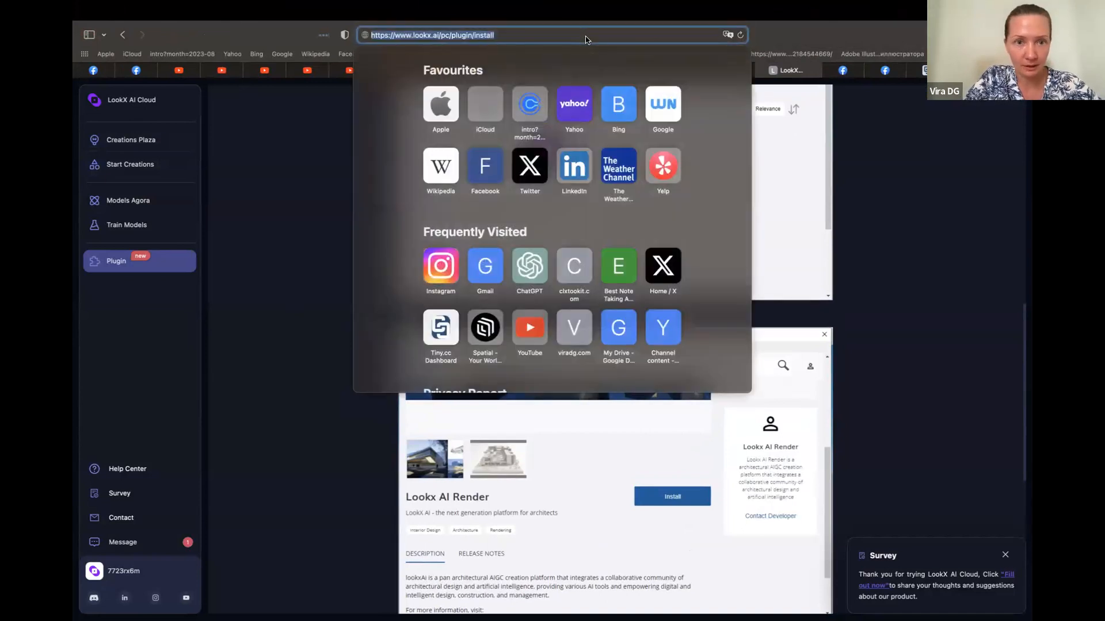
pyautogui.click(440, 35)
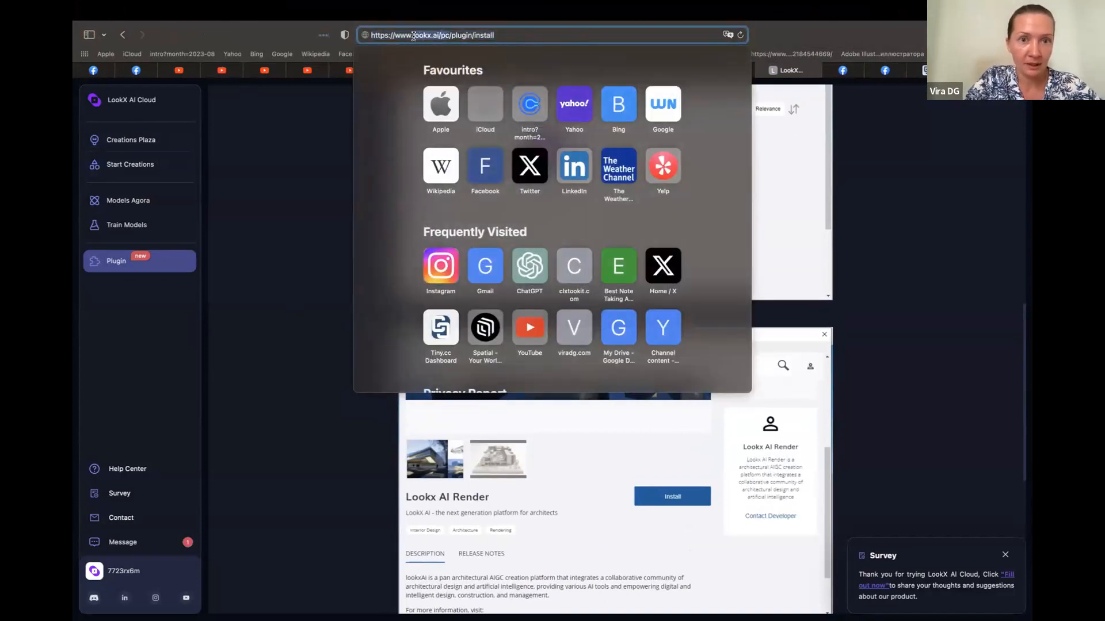
pyautogui.click(580, 34)
pyautogui.moveTo(441, 35); pyautogui.dragTo(371, 44)
pyautogui.press('super+c')
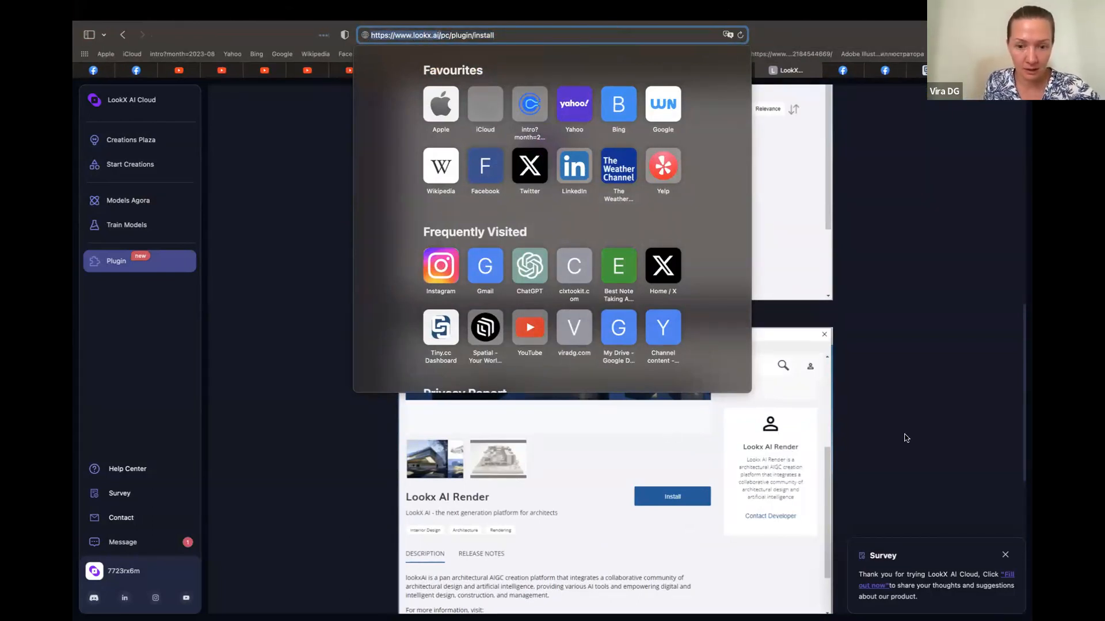
pyautogui.click(615, 474)
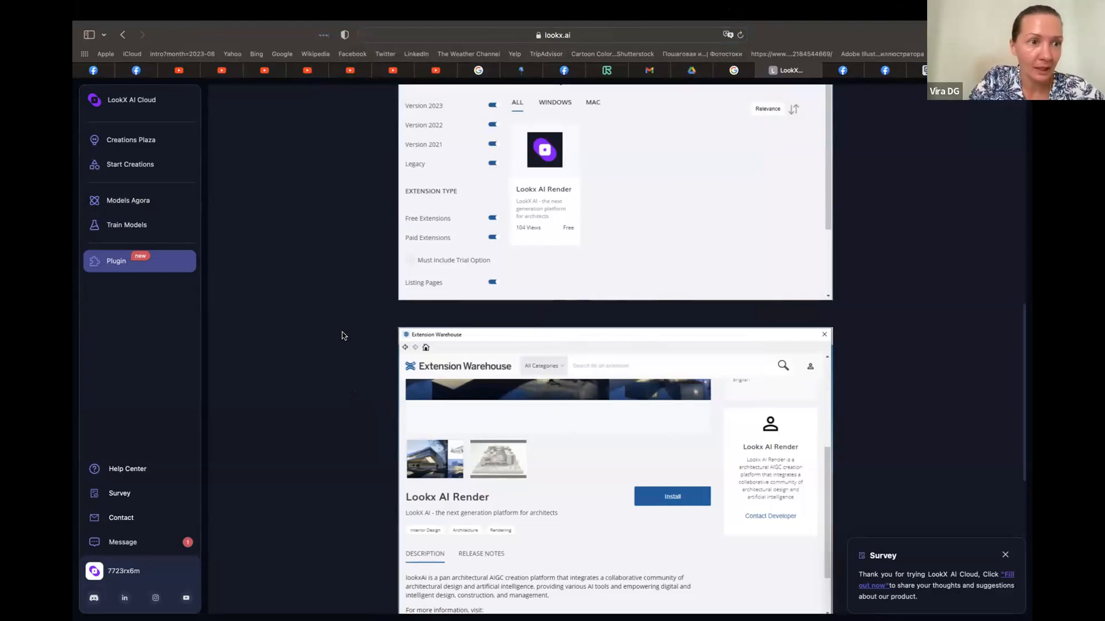
pyautogui.press('super+t')
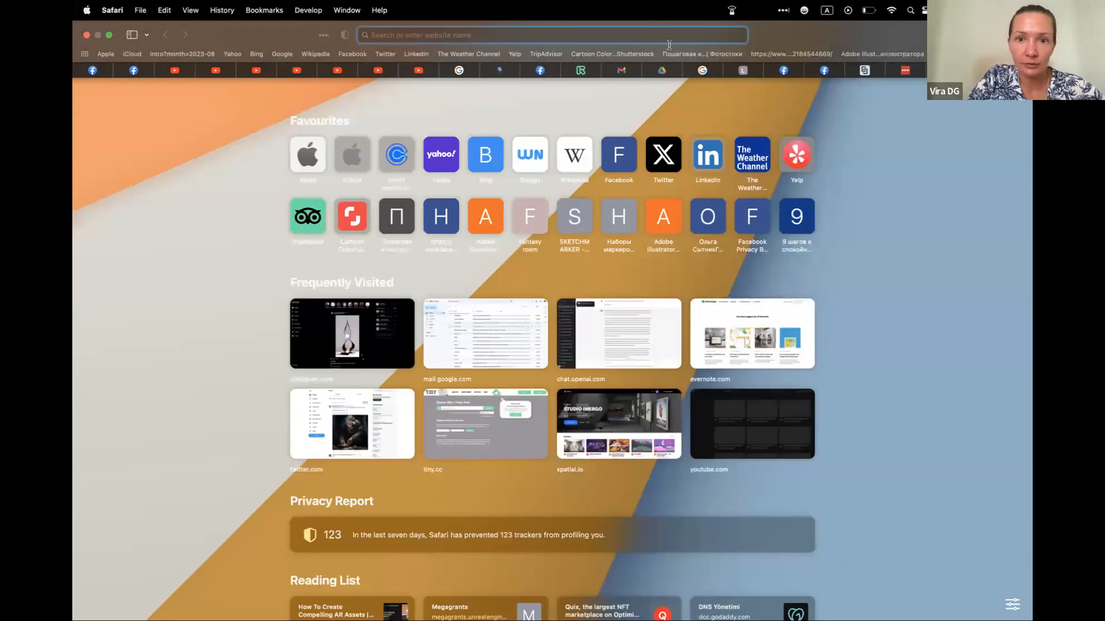
pyautogui.press('super+v')
pyautogui.press('Return')
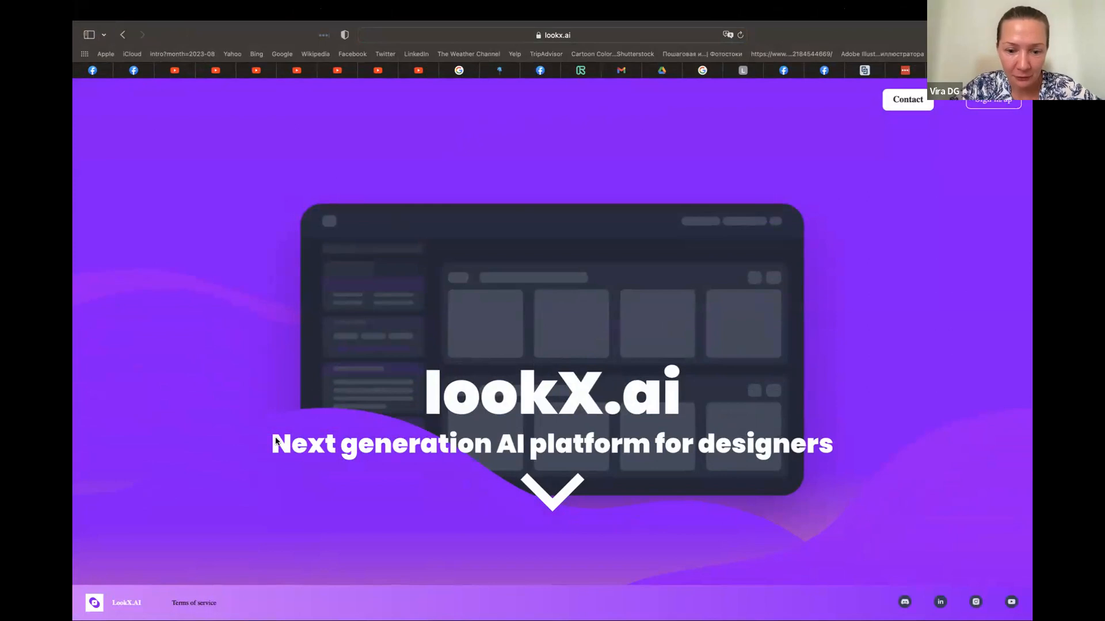
# Look through the LookX landing page and sign in to the platform with the Google account
pyautogui.scroll(-2, 278, 431)
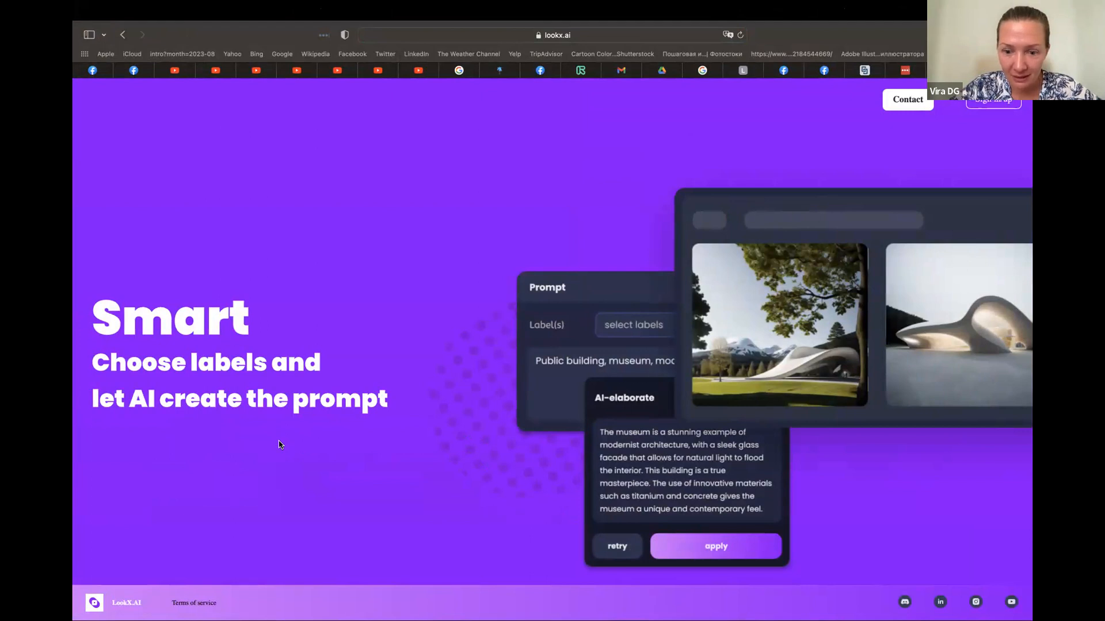
pyautogui.scroll(-2, 279, 444)
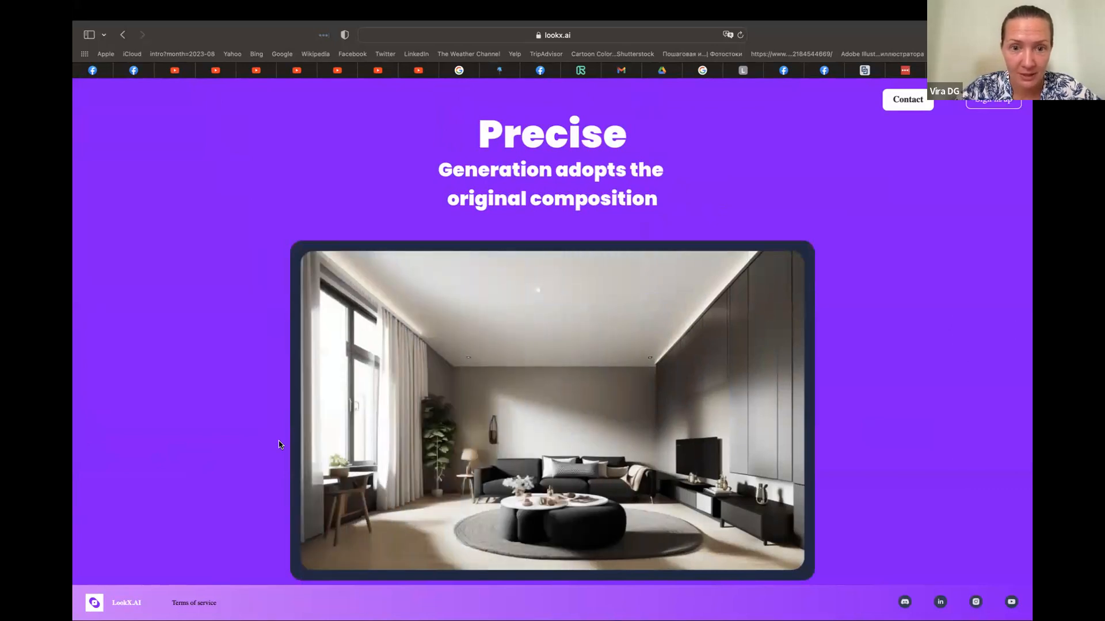
pyautogui.scroll(5, 279, 444)
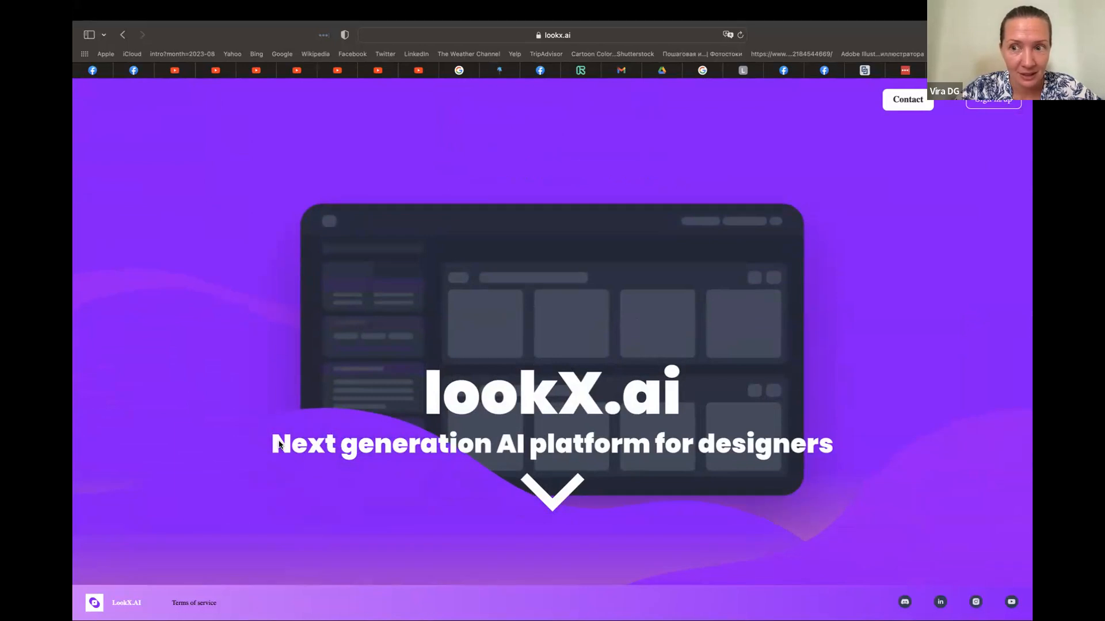
pyautogui.click(987, 103)
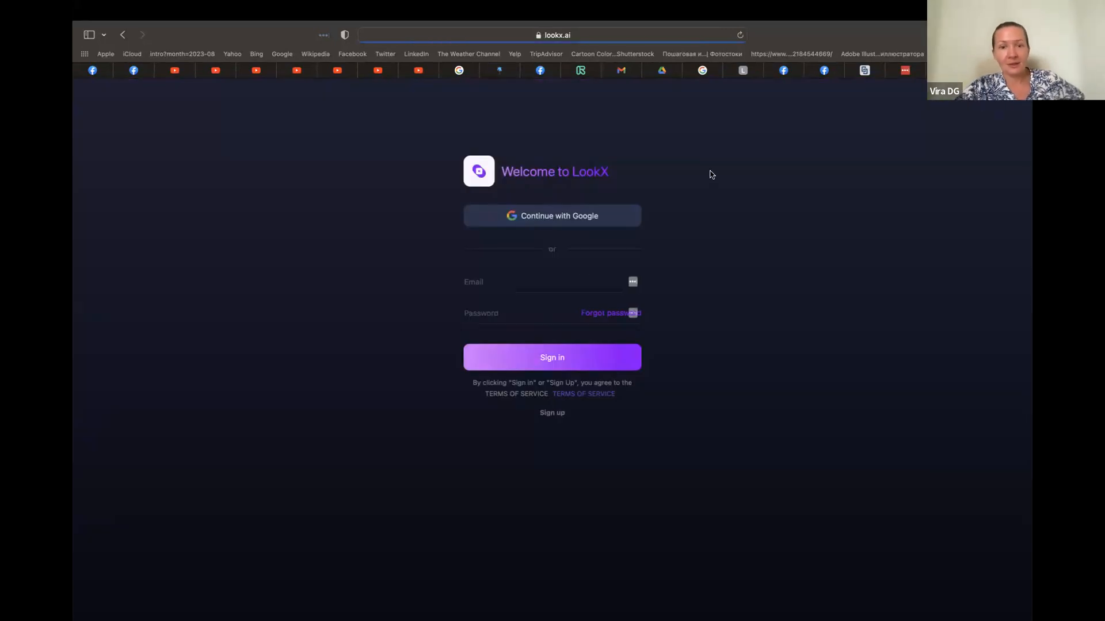
pyautogui.click(573, 218)
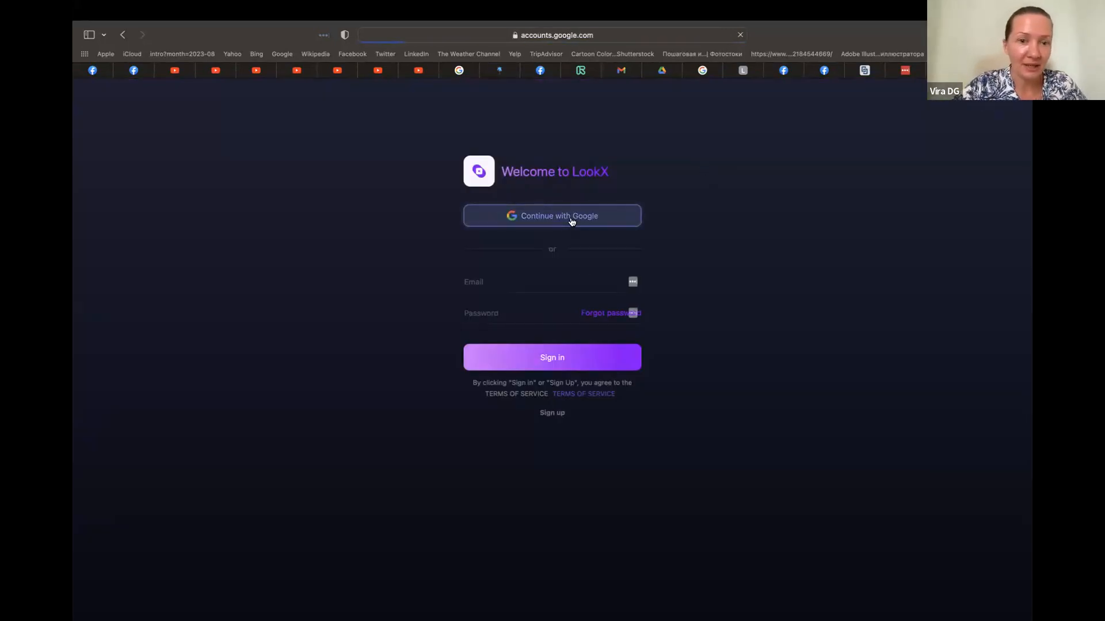
pyautogui.click(520, 240)
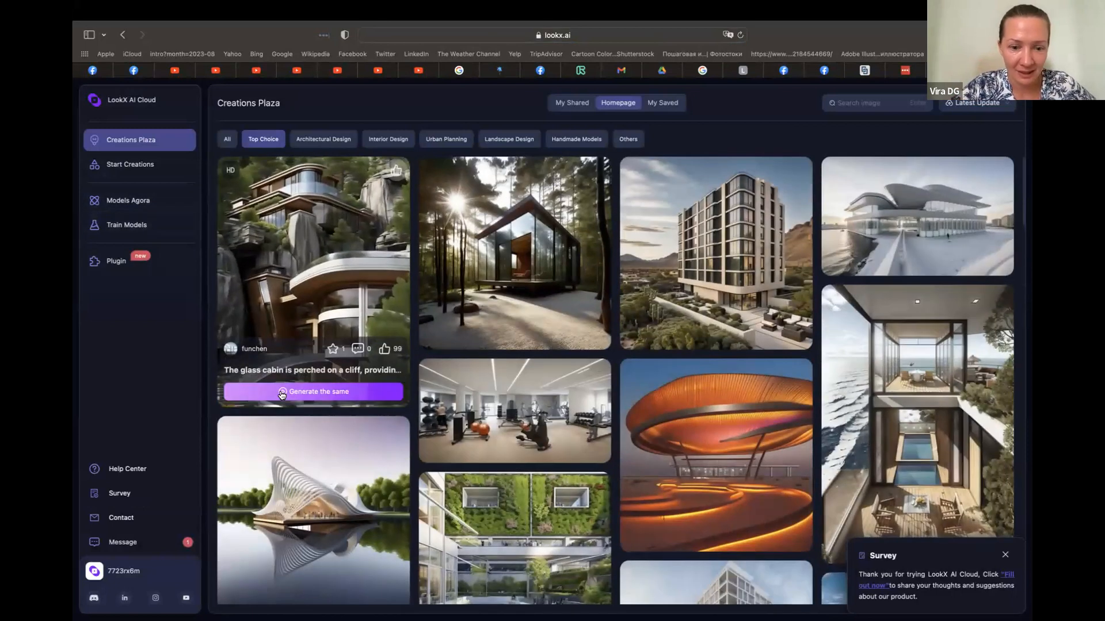
# Examine the Top Choice designs shared in the Creations Plaza gallery
pyautogui.scroll(-4, 337, 457)
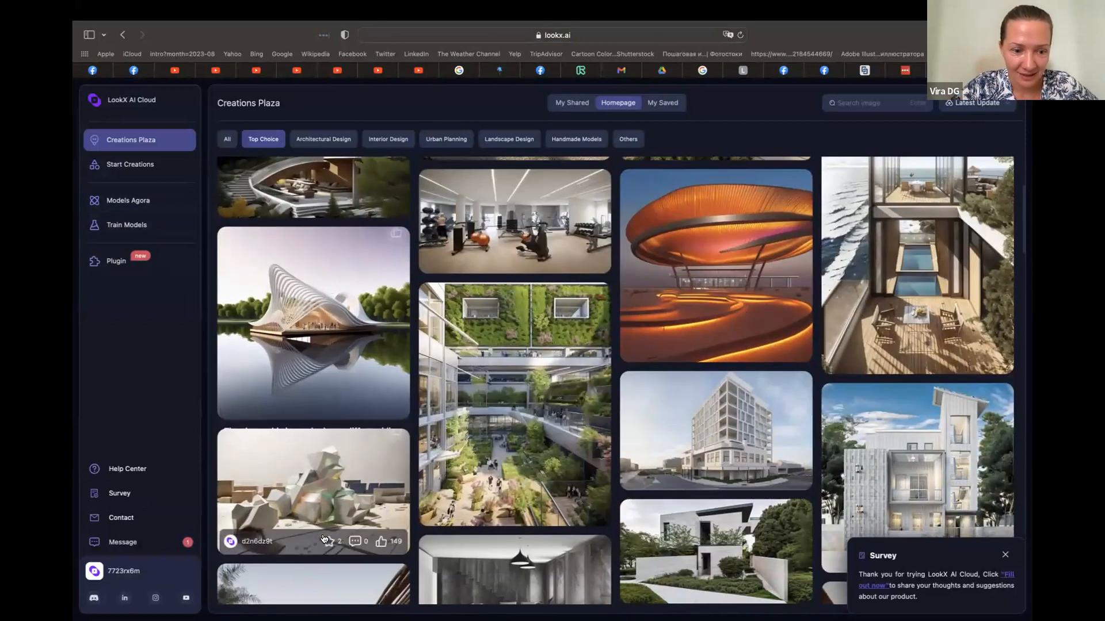
pyautogui.scroll(-2, 324, 539)
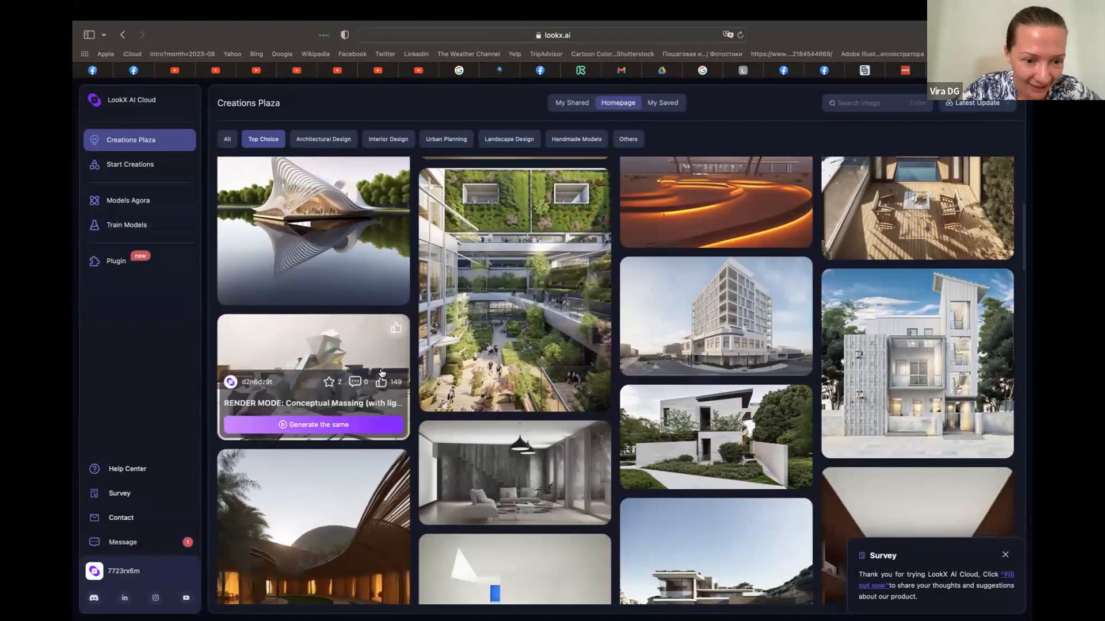
pyautogui.scroll(-3, 348, 492)
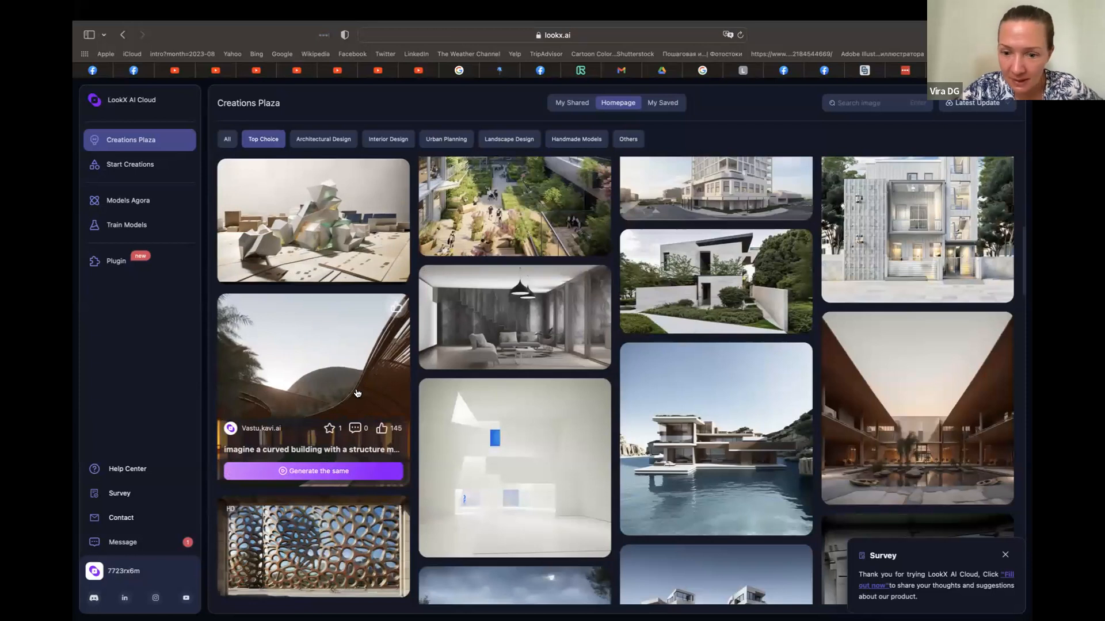
pyautogui.scroll(-10, 357, 394)
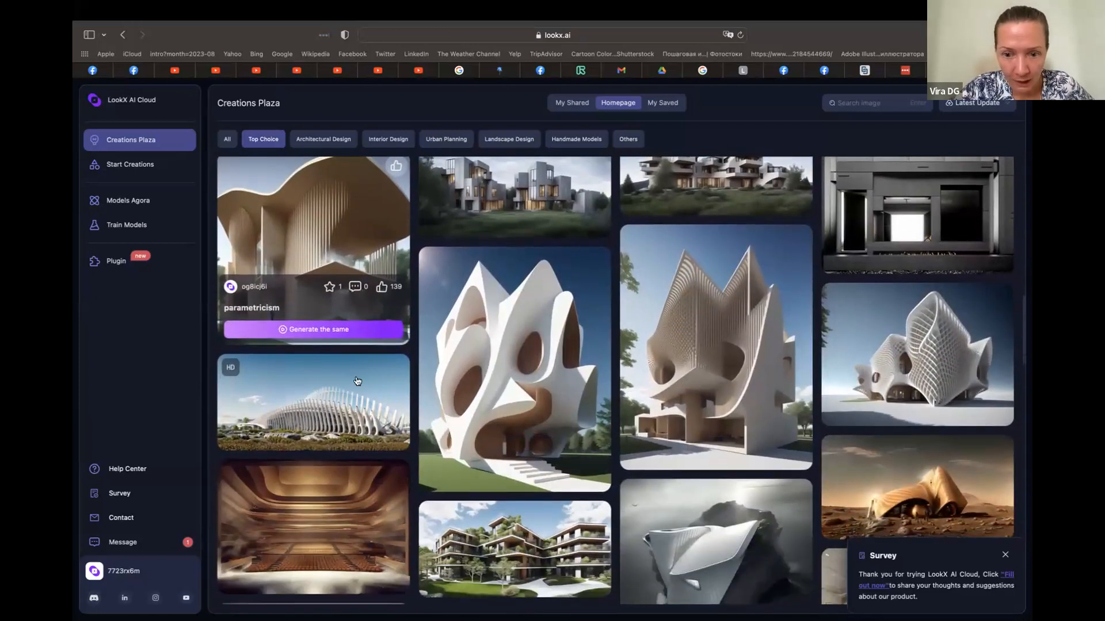
pyautogui.scroll(-2, 357, 381)
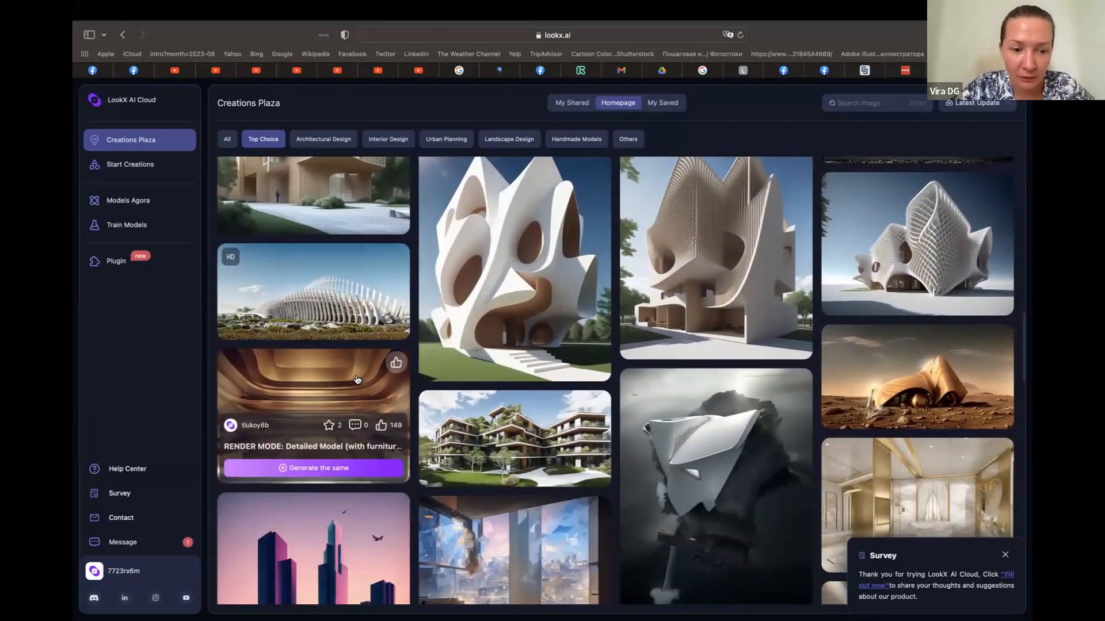
pyautogui.scroll(-2, 356, 381)
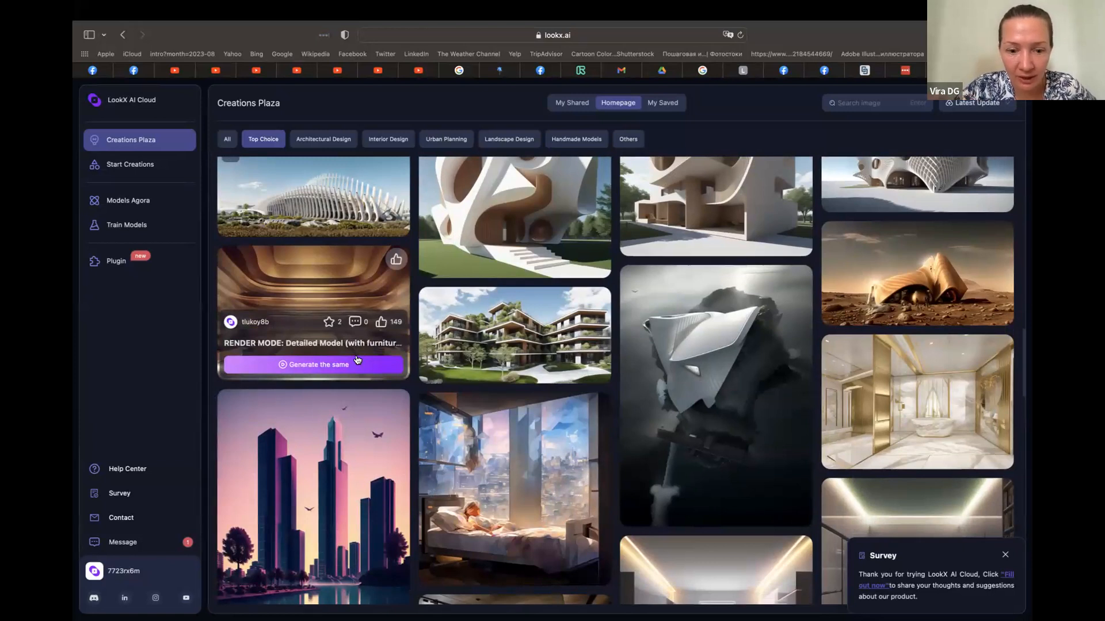
pyautogui.scroll(-3, 357, 360)
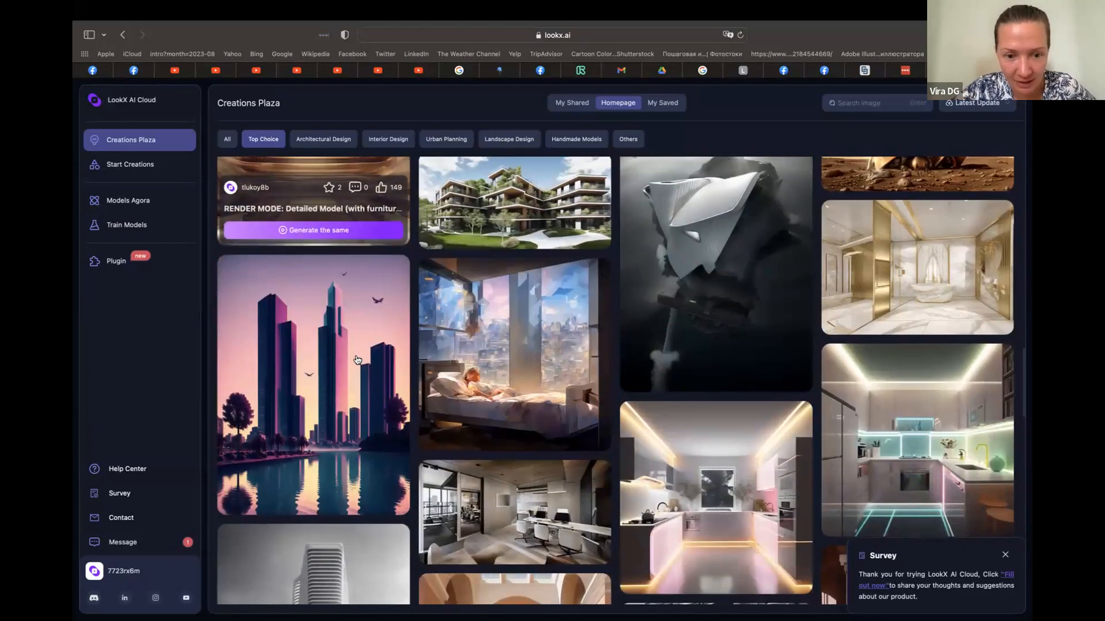
pyautogui.scroll(-2, 356, 360)
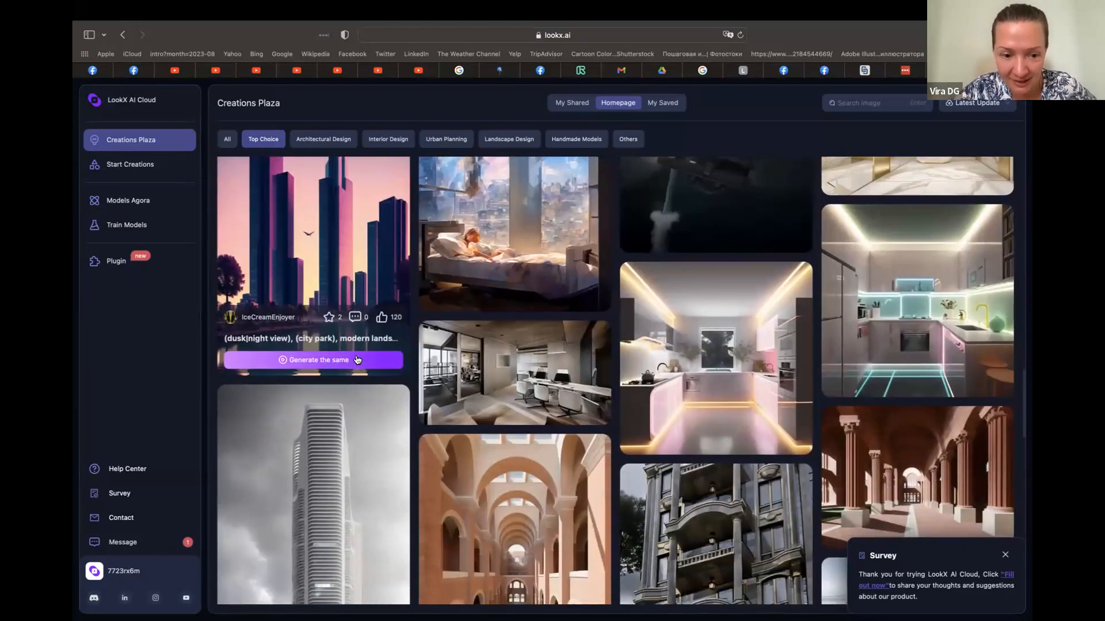
pyautogui.scroll(-4, 356, 360)
pyautogui.scroll(-4, 357, 360)
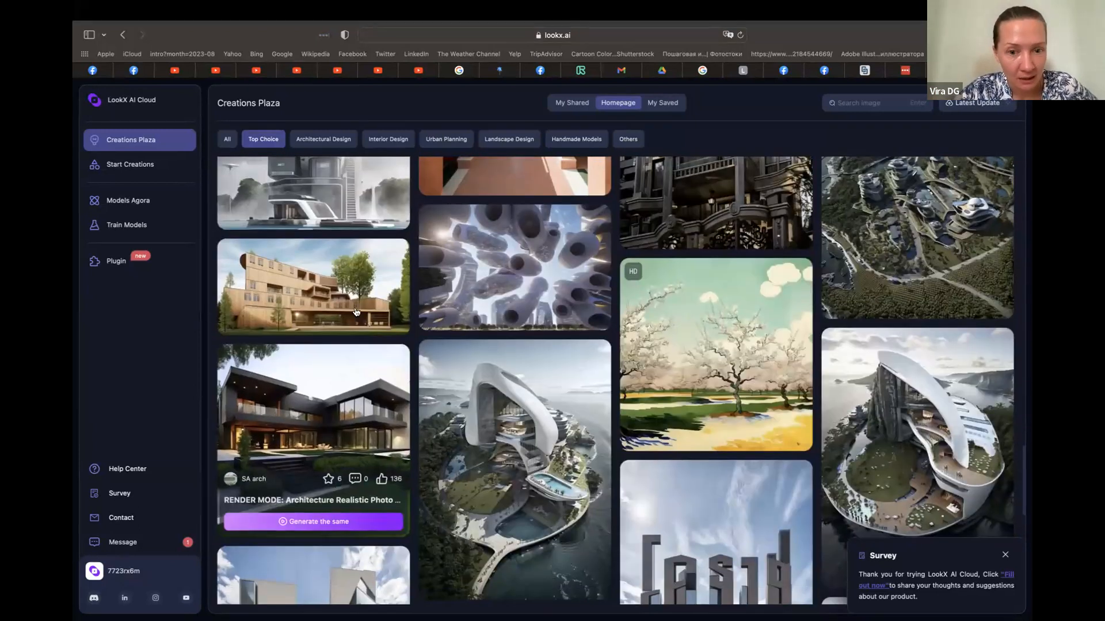
# Start a same-style generation from the tubular towers design, with render type Creative and output effect Rendering Style
pyautogui.click(520, 316)
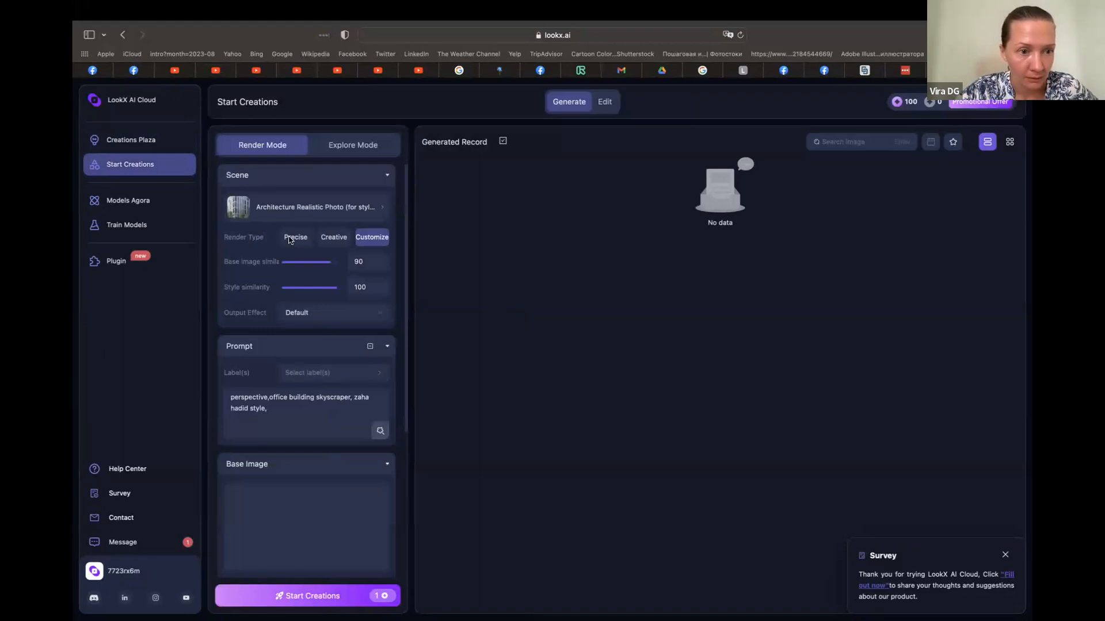
pyautogui.click(334, 242)
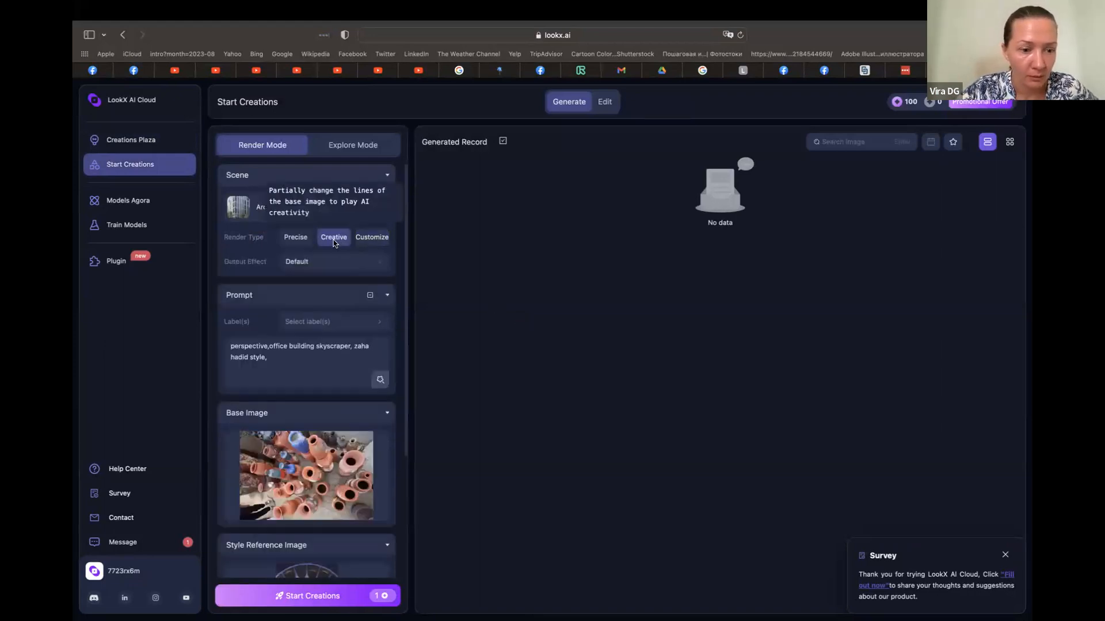
pyautogui.click(366, 262)
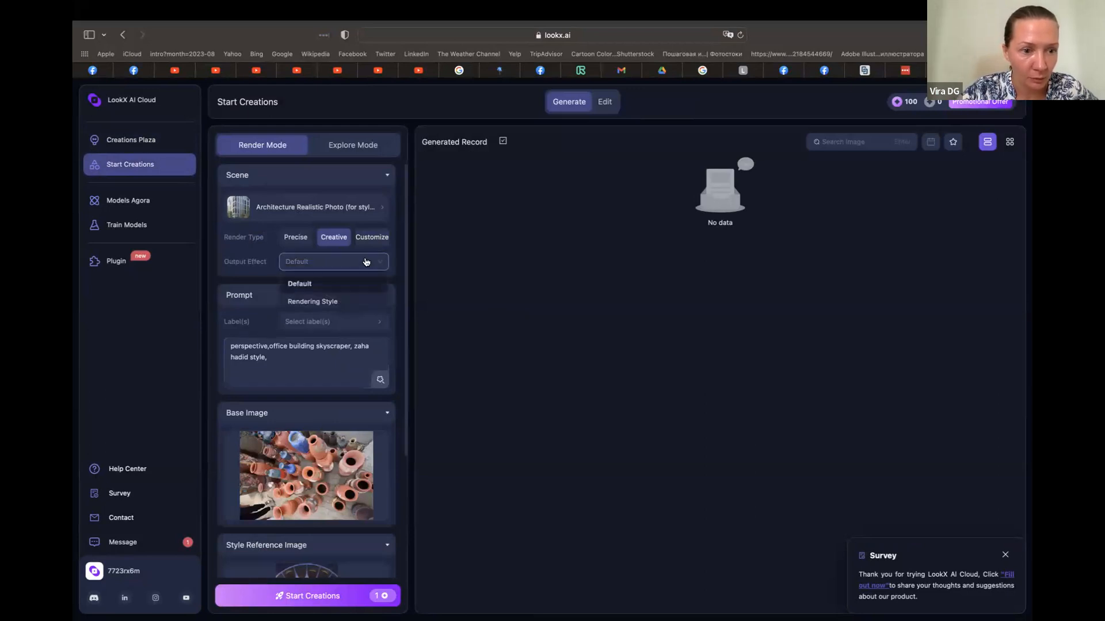
pyautogui.click(332, 301)
# Add the word "cosmo" to the end of the prompt after "zaha hadid style,"
pyautogui.scroll(-1, 303, 384)
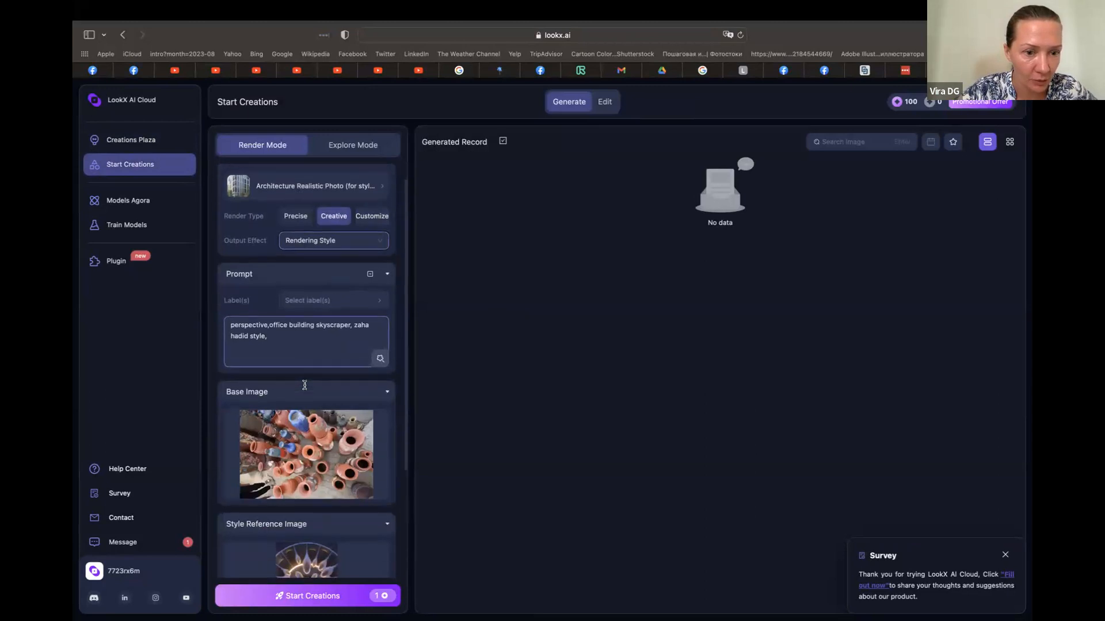
pyautogui.click(281, 271)
pyautogui.click(281, 271)
pyautogui.click(281, 336)
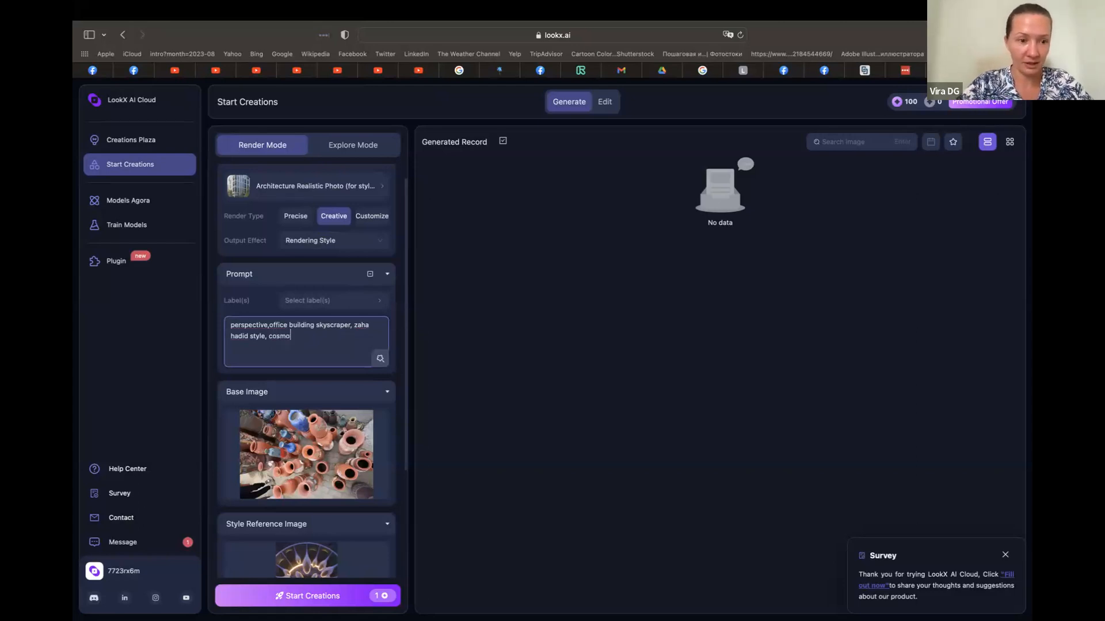
# Set the number of creations to 4 and start generating the images
pyautogui.scroll(-3, 319, 481)
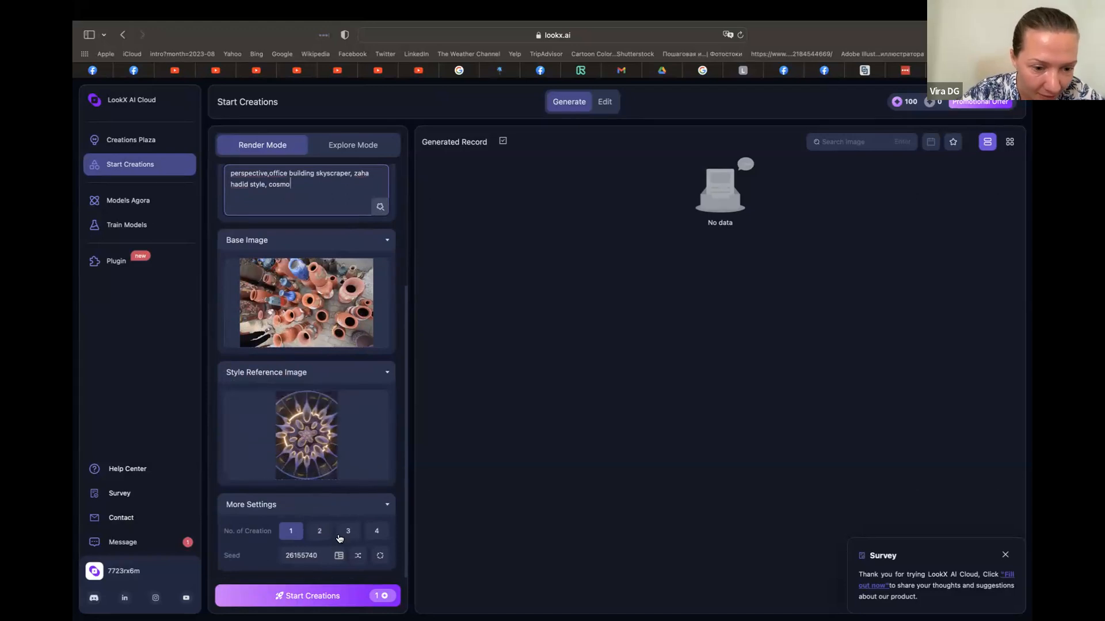
pyautogui.click(371, 533)
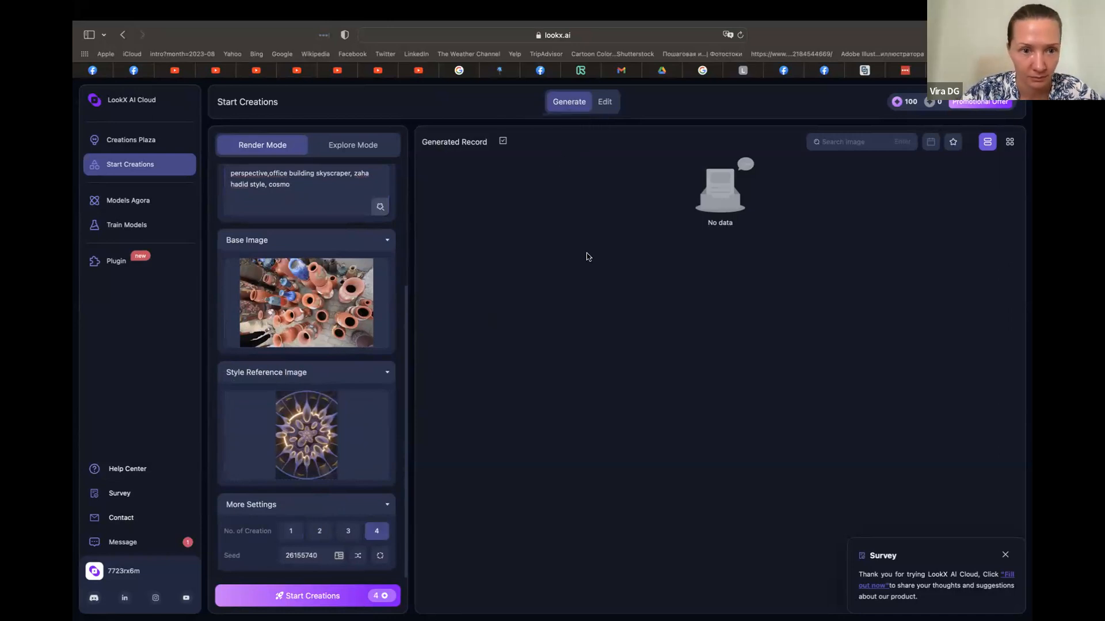
pyautogui.click(316, 597)
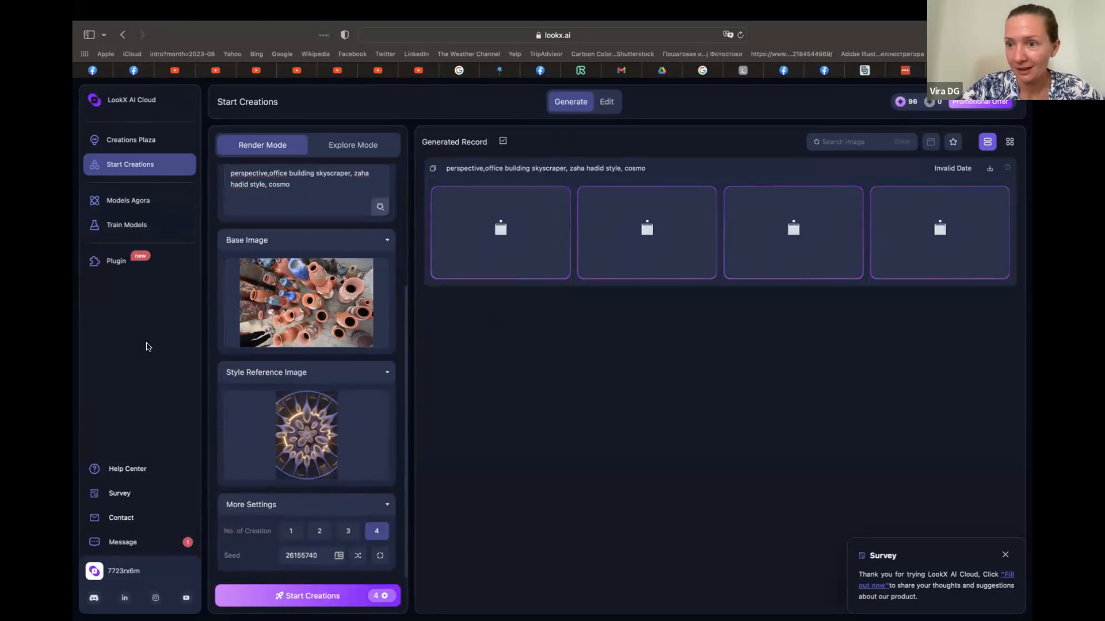
# Open the third generated image in detail and view its clay-pot base image enlarged for comparison
pyautogui.moveTo(913, 98)
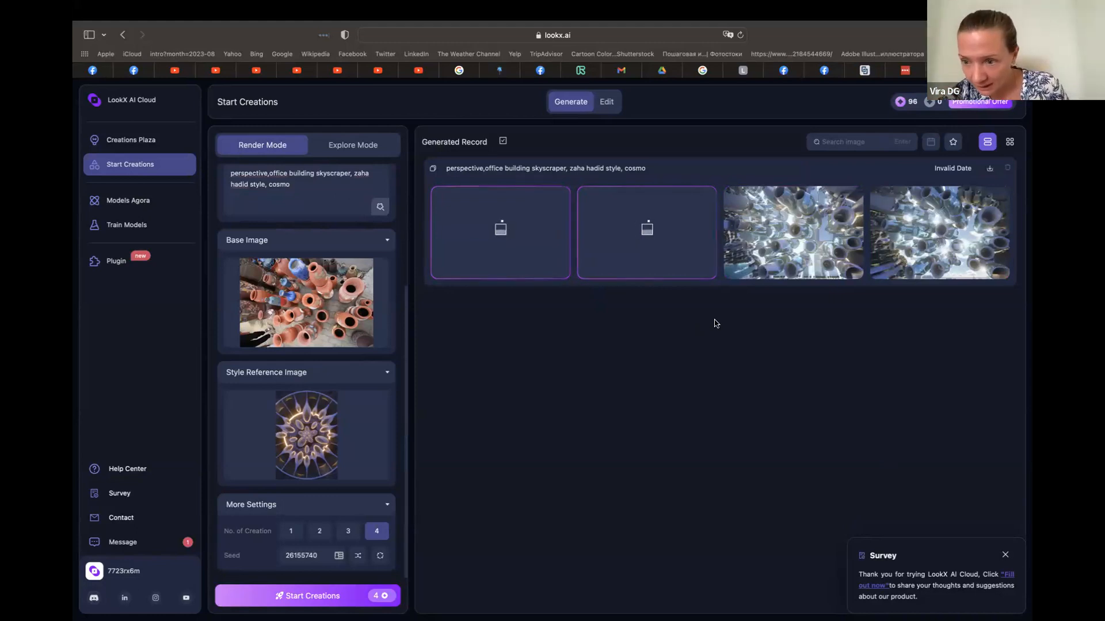
pyautogui.click(802, 246)
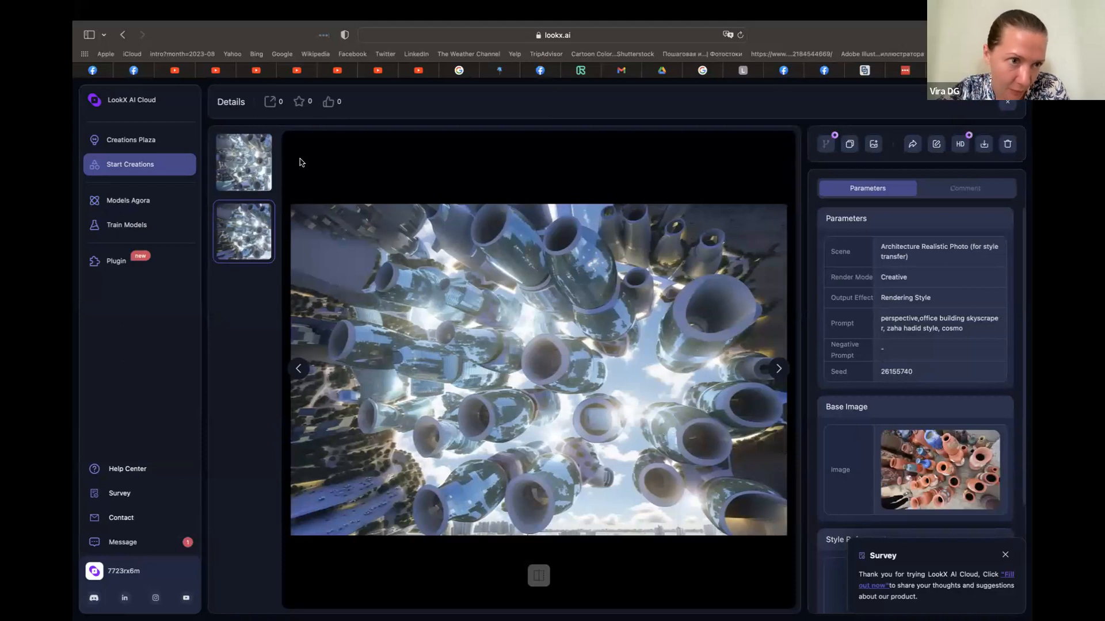
pyautogui.click(944, 467)
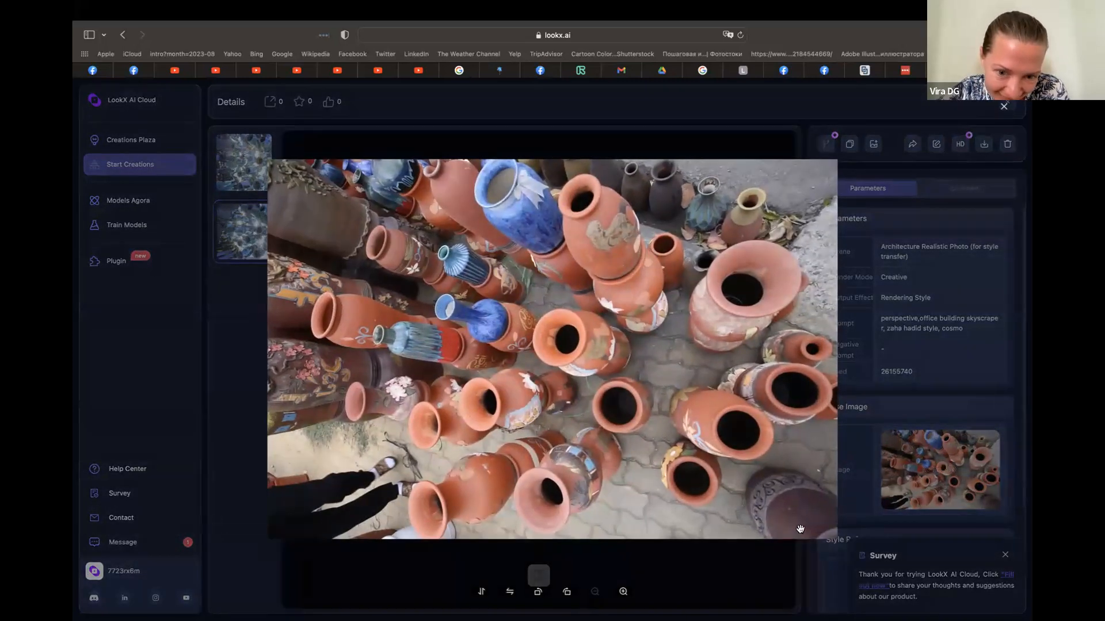
pyautogui.click(686, 559)
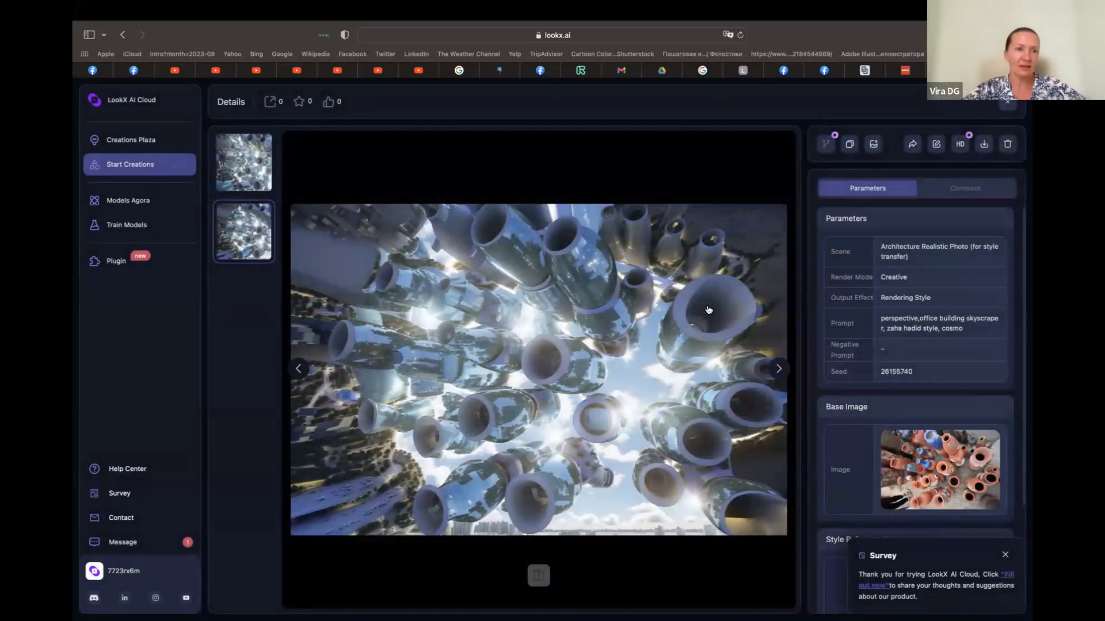
# Return to Creations Plaza and open the details of the pinecone-shaped tower design among the Top Choice images
pyautogui.click(138, 139)
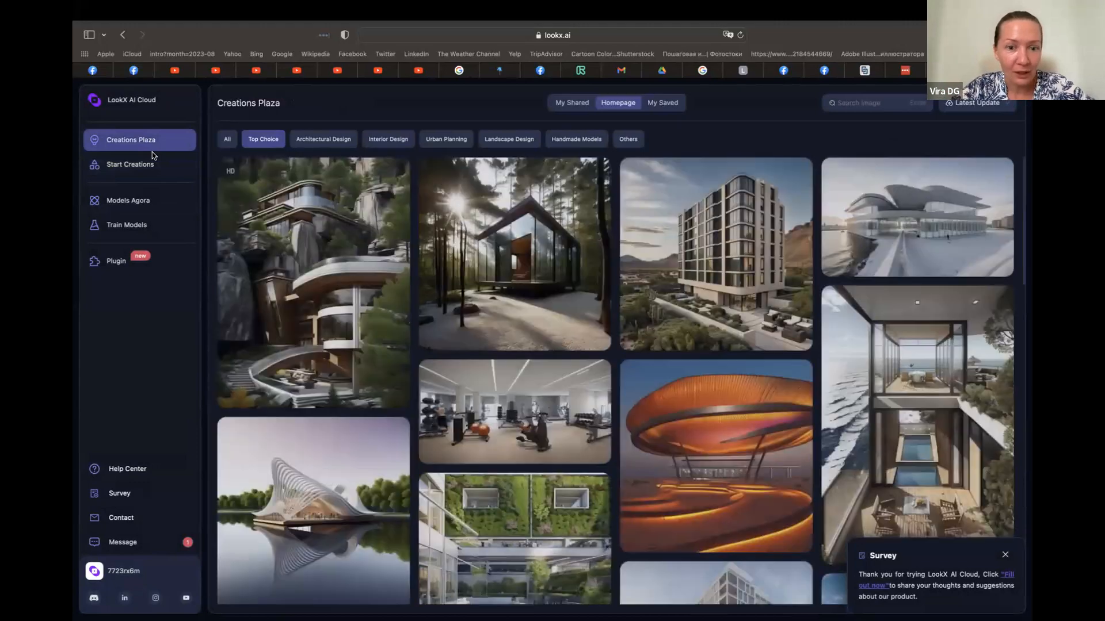
pyautogui.scroll(-2, 362, 356)
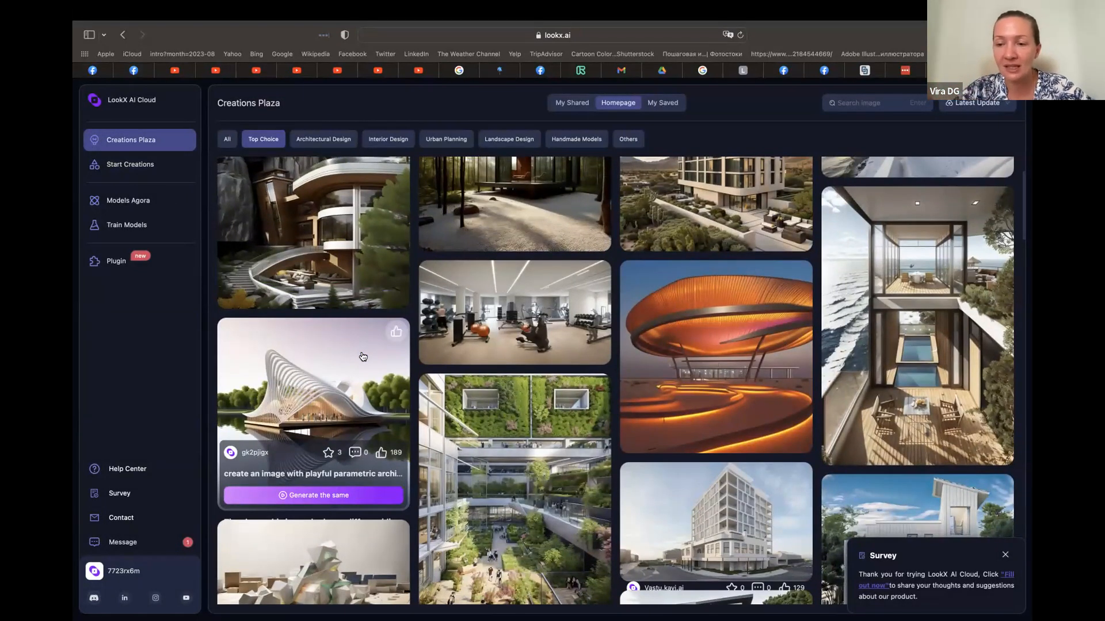
pyautogui.scroll(-10, 420, 349)
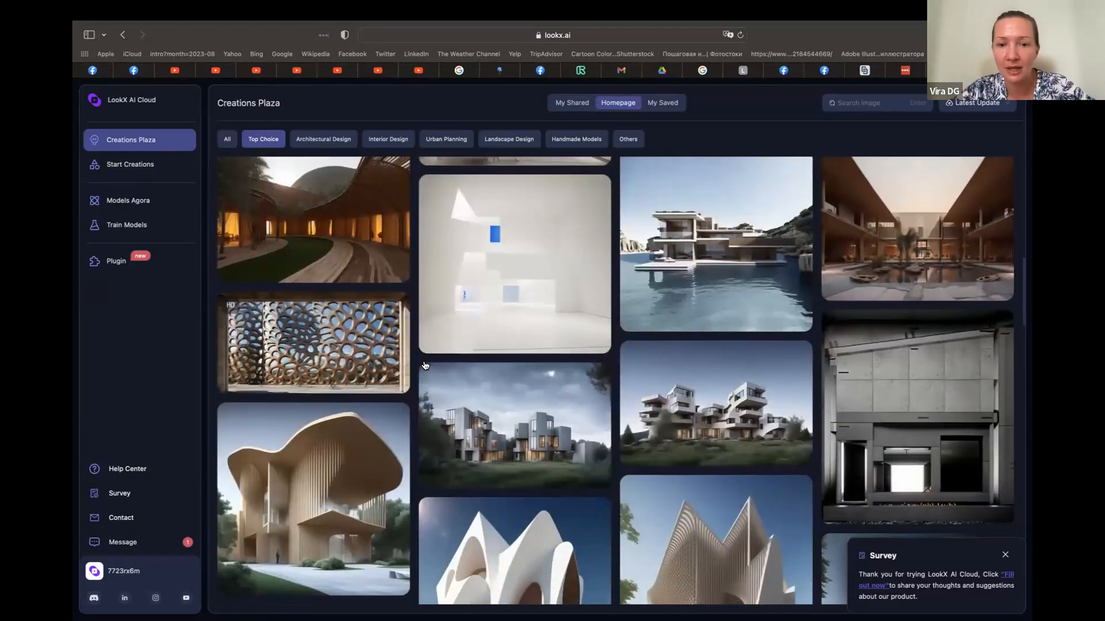
pyautogui.scroll(-10, 424, 365)
pyautogui.scroll(3, 425, 365)
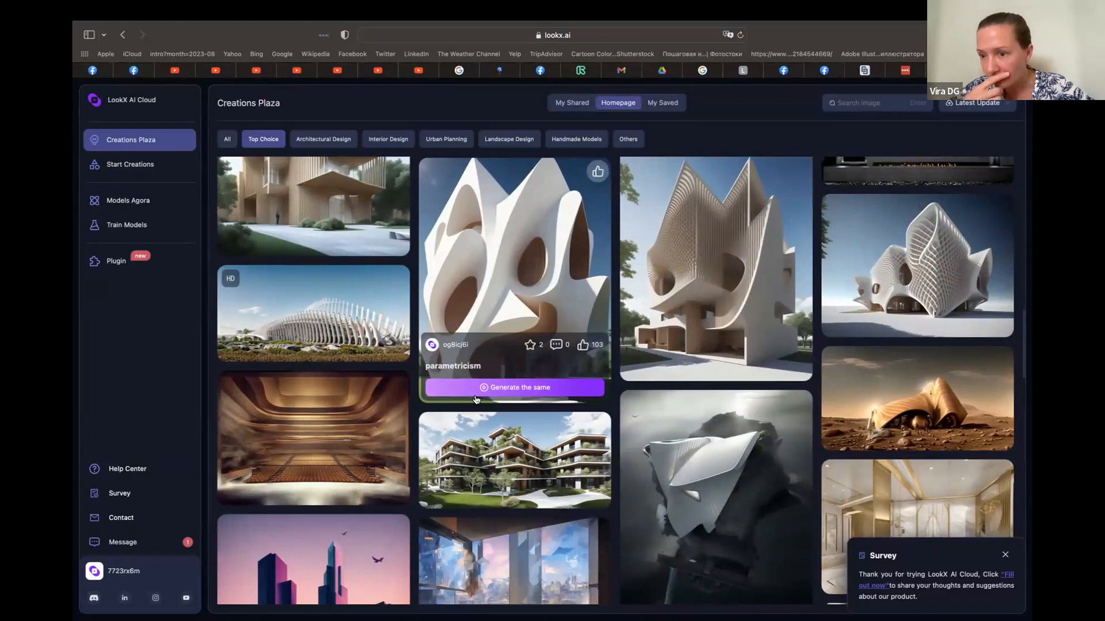
pyautogui.scroll(-3, 532, 516)
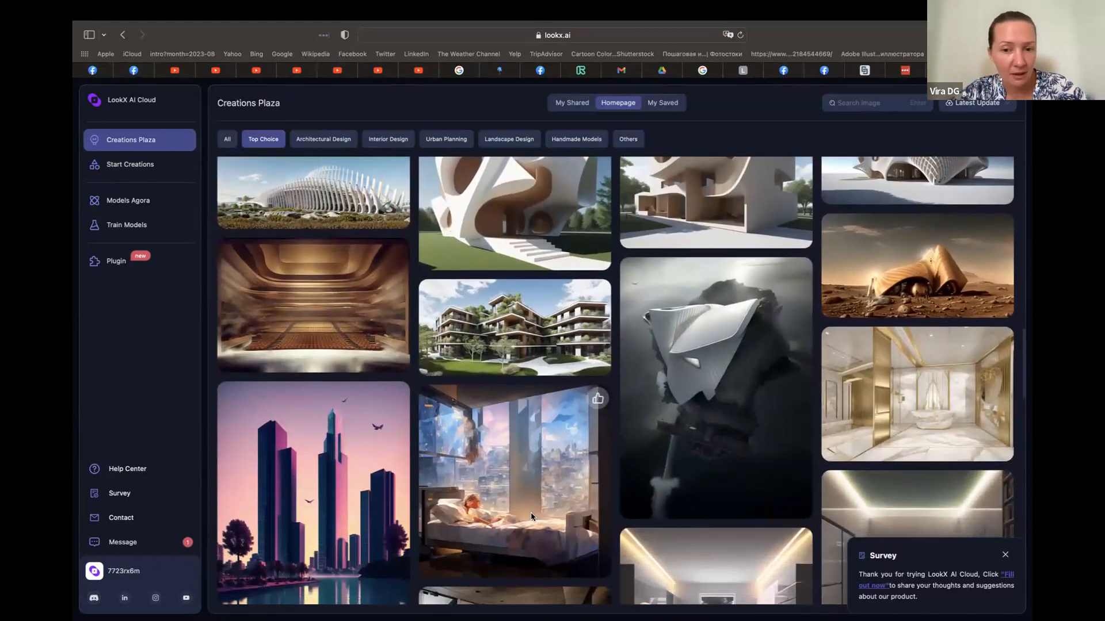
pyautogui.scroll(-3, 531, 516)
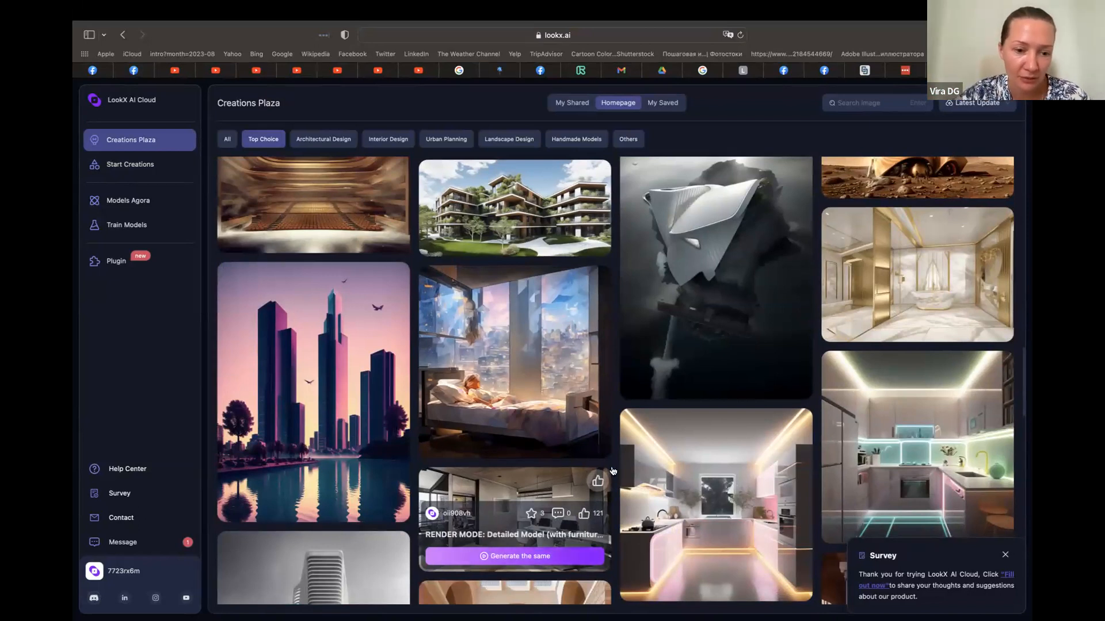
pyautogui.scroll(-9, 628, 481)
pyautogui.scroll(-7, 628, 481)
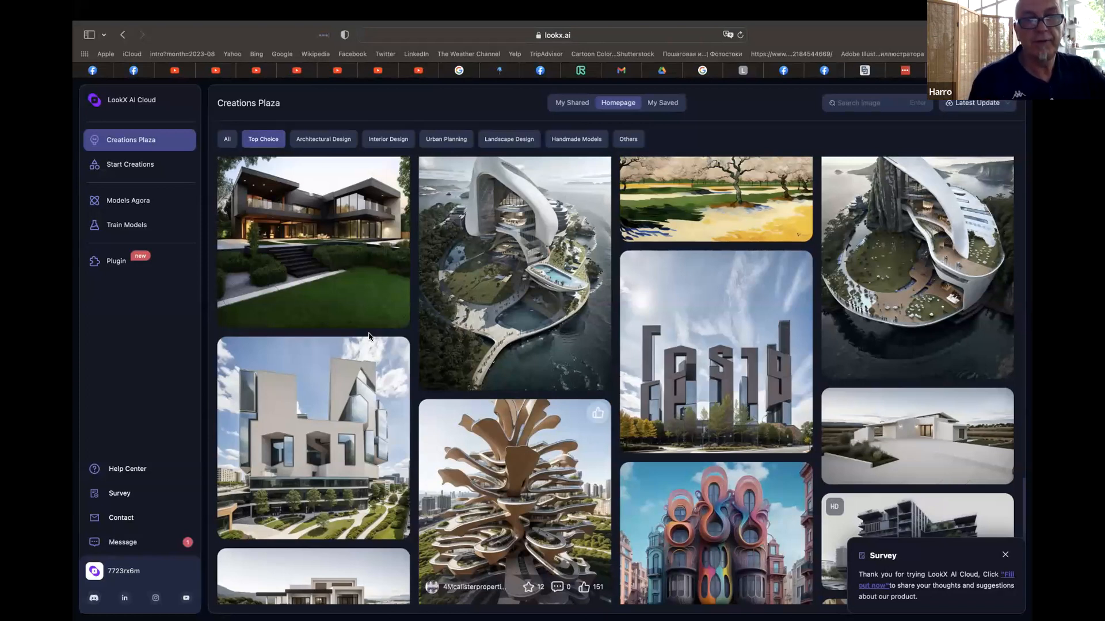
pyautogui.click(527, 474)
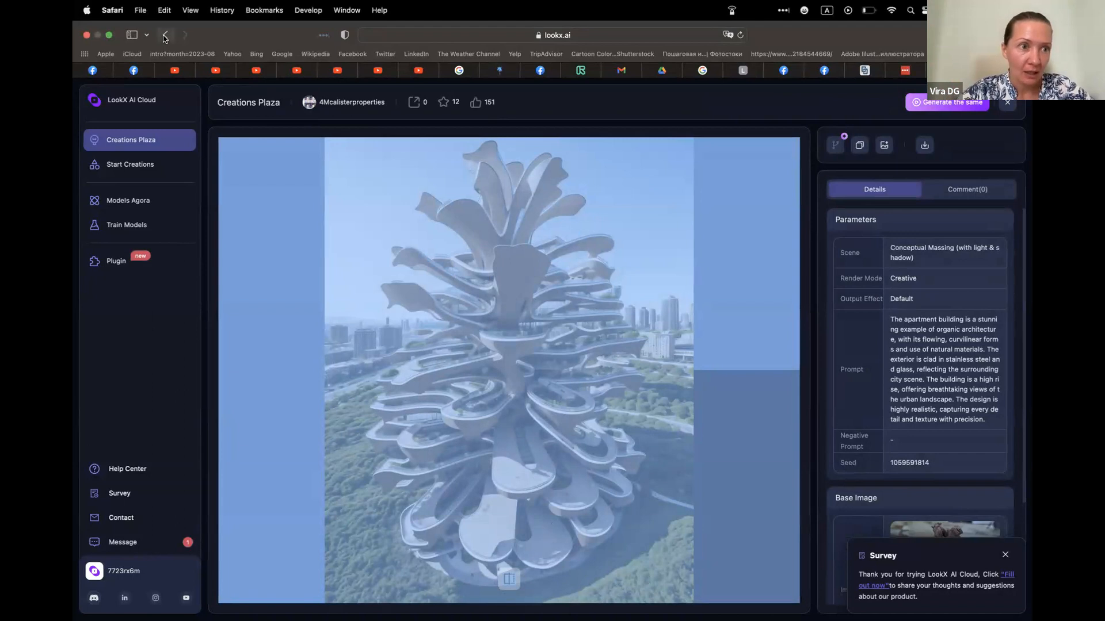
# Return to the Top Choice gallery, browse further designs, and open the details of the curved desert building under a cloudy sky
pyautogui.click(164, 38)
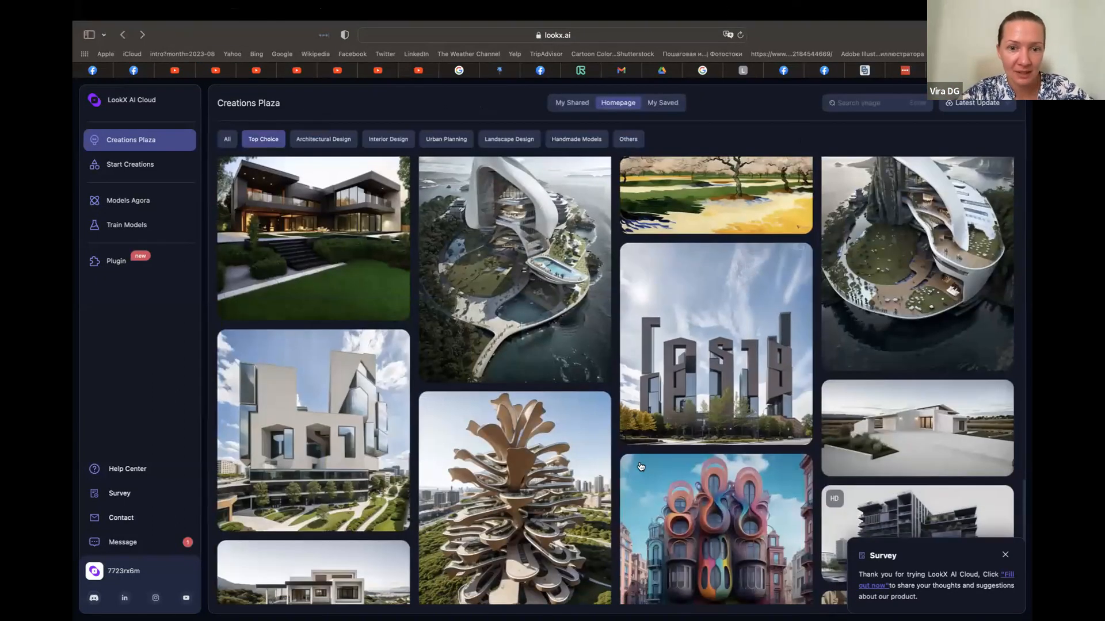
pyautogui.scroll(-2, 674, 414)
pyautogui.scroll(-1, 674, 414)
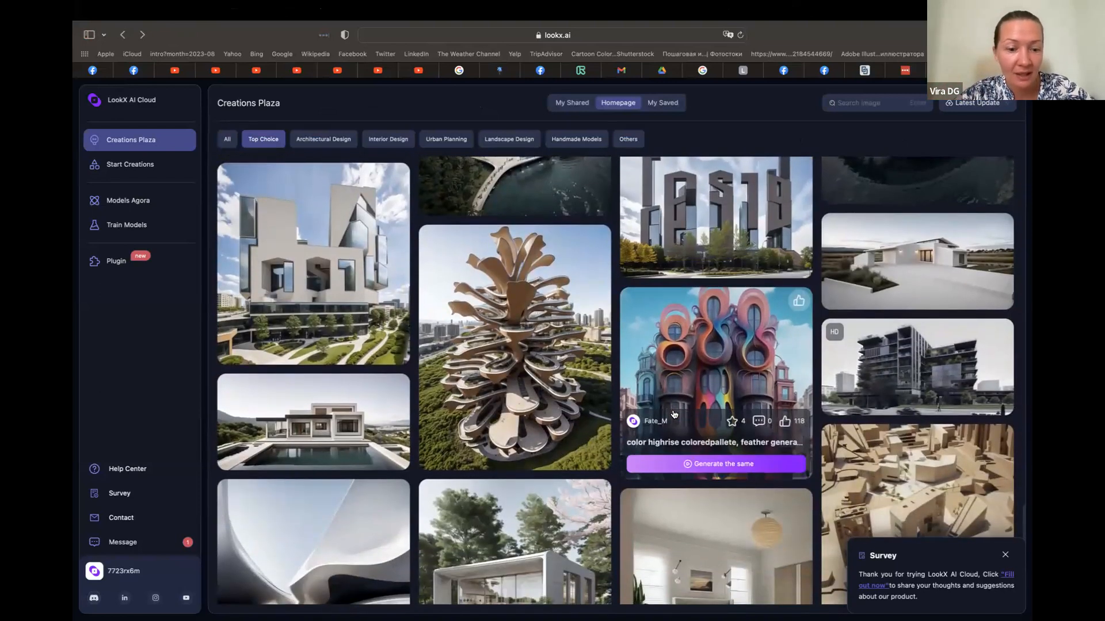
pyautogui.scroll(-3, 629, 529)
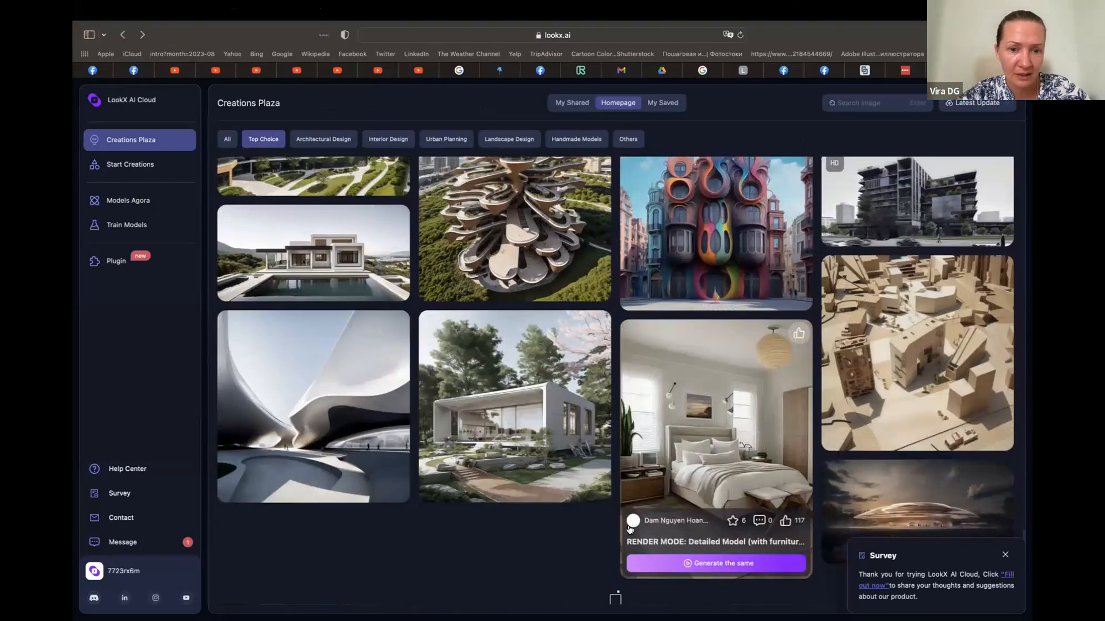
pyautogui.scroll(-1, 630, 528)
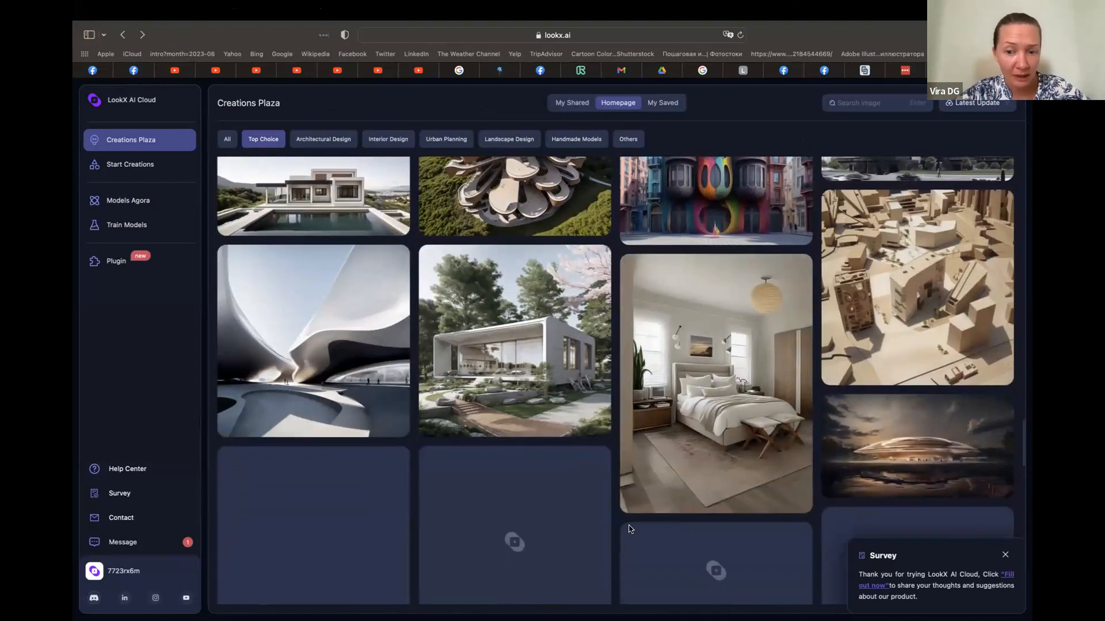
pyautogui.scroll(-5, 630, 528)
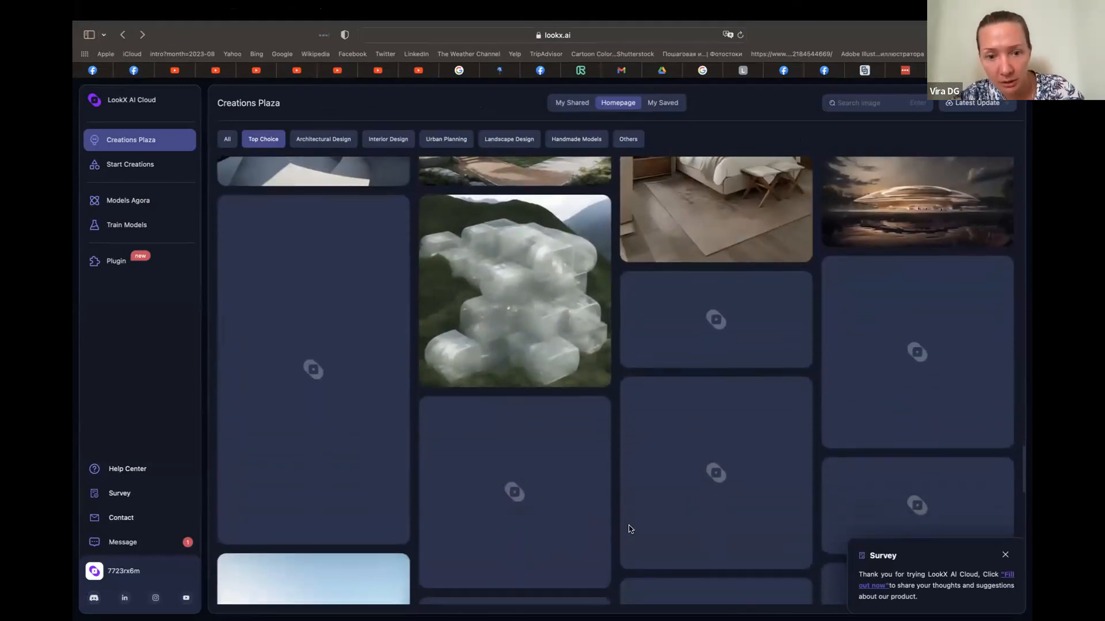
pyautogui.scroll(-2, 630, 530)
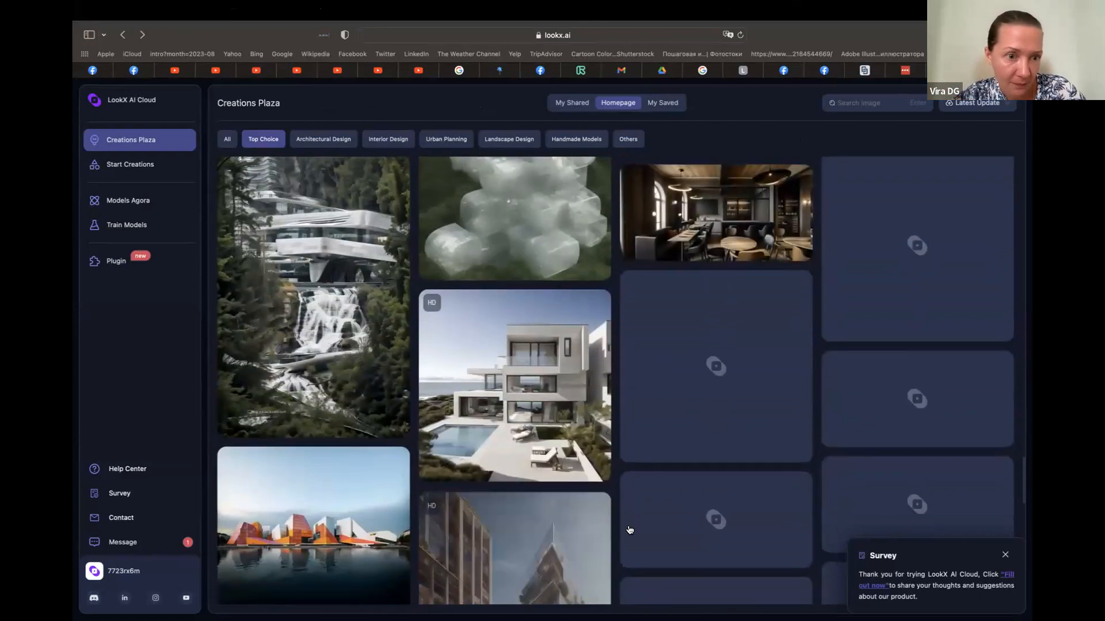
pyautogui.scroll(-8, 616, 487)
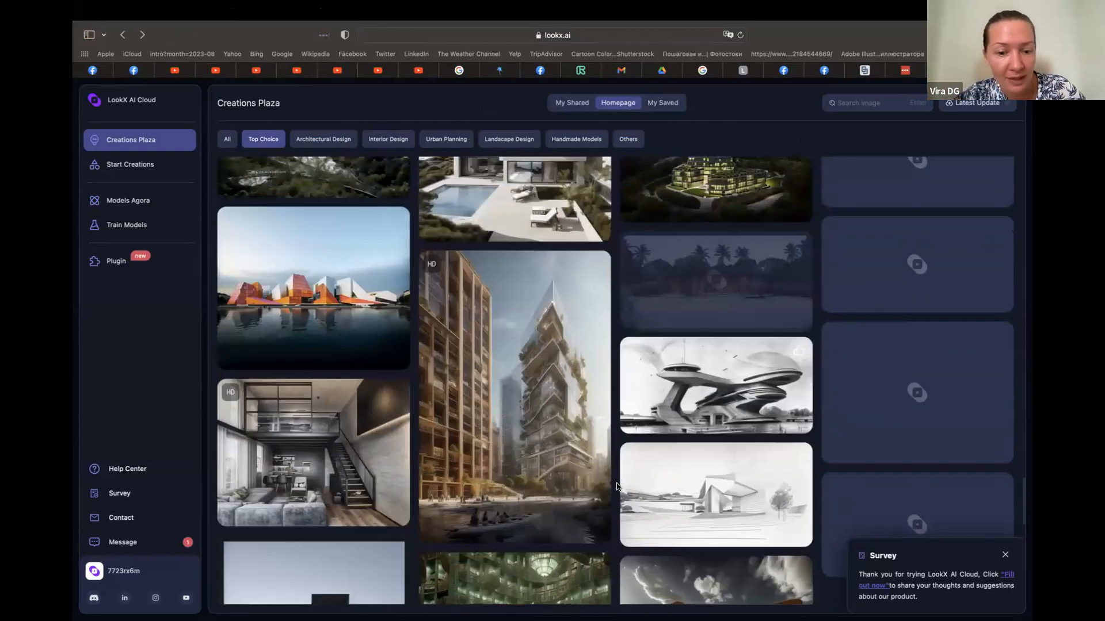
pyautogui.scroll(-3, 616, 487)
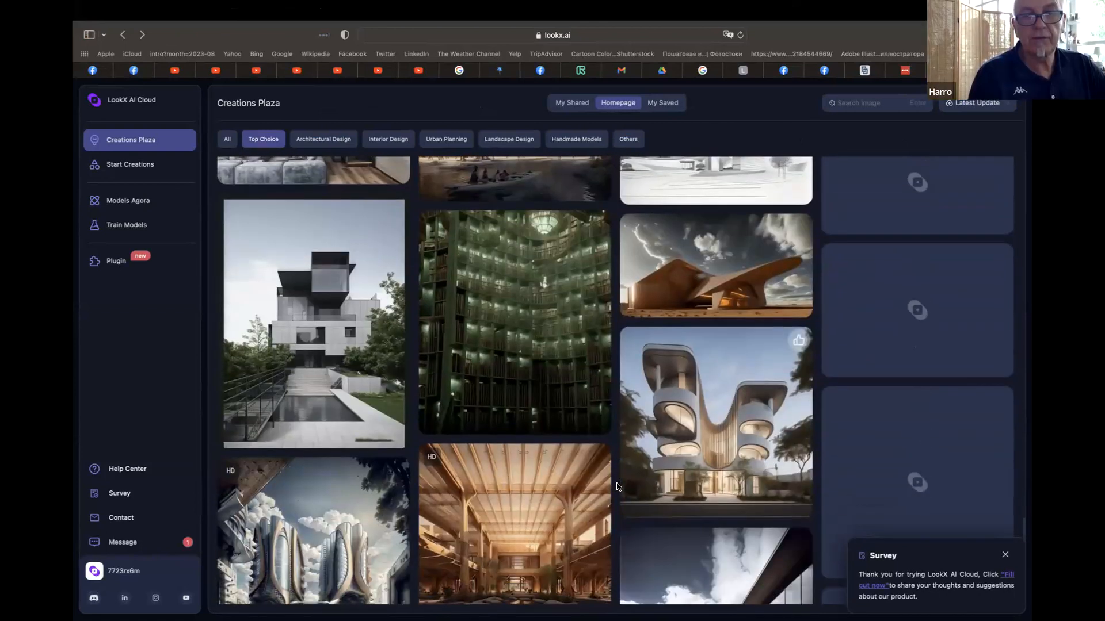
pyautogui.click(757, 263)
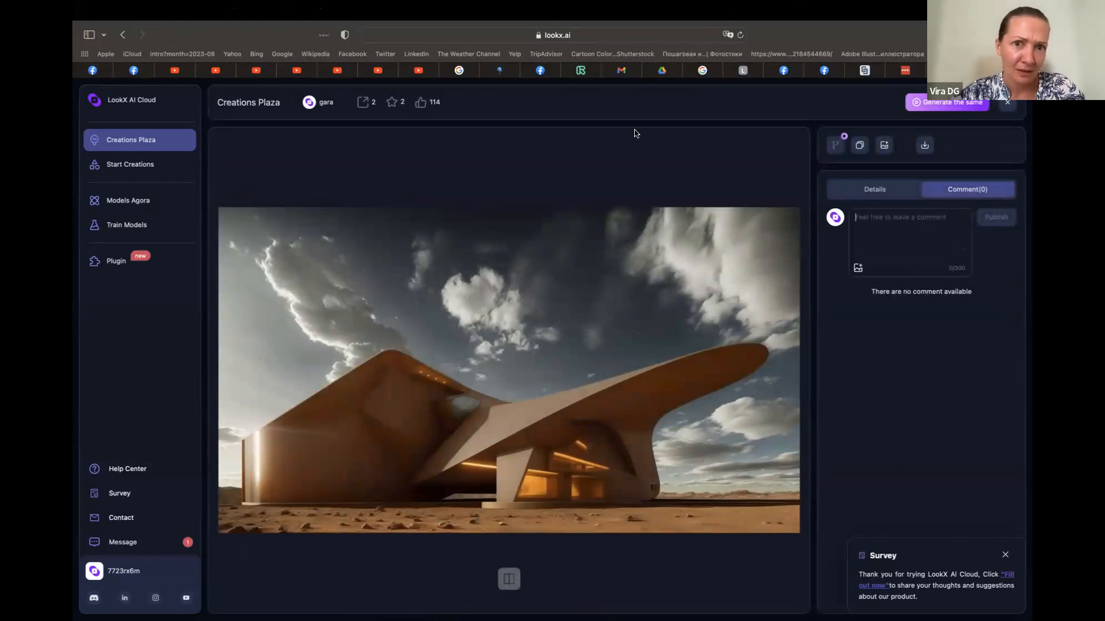
# Open atlas.design in a new tab and look through its Product and Company sections
pyautogui.click(998, 35)
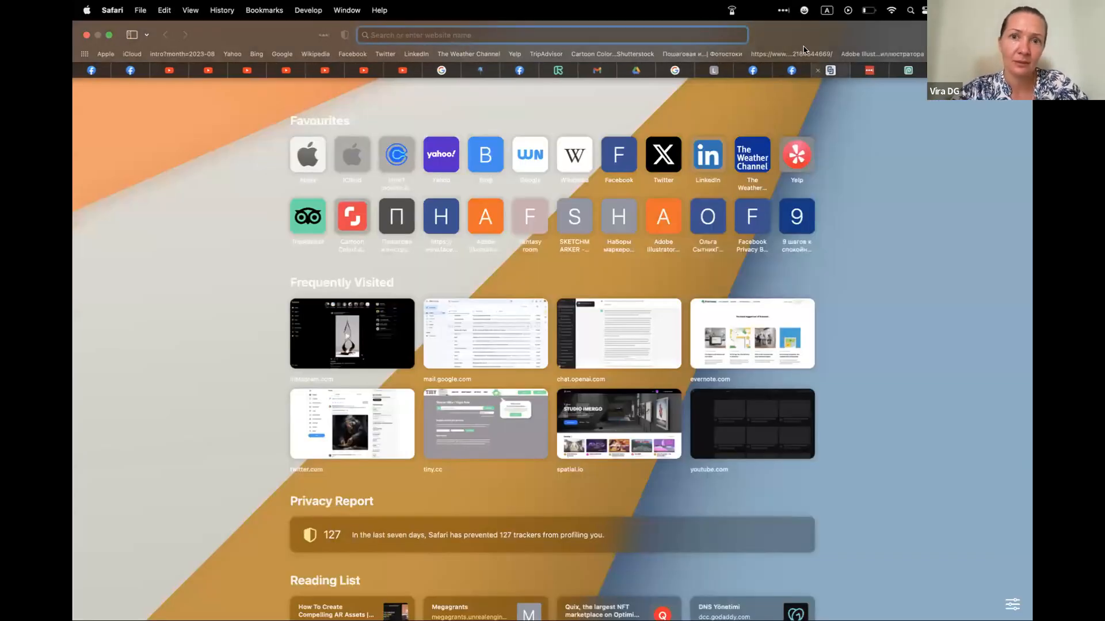
pyautogui.write('atlas.design')
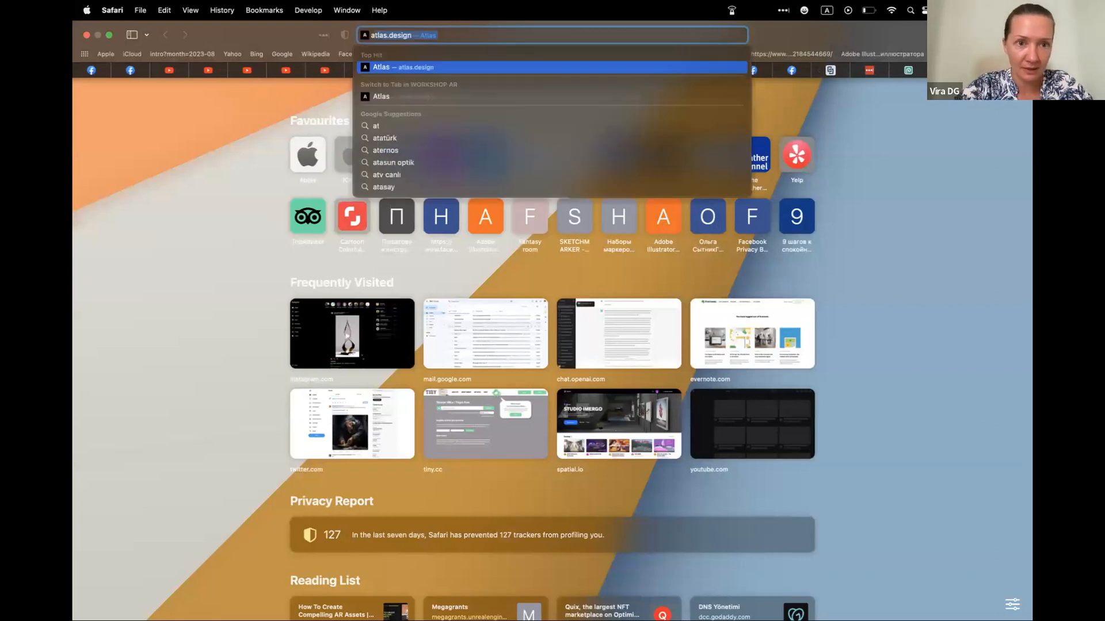
pyautogui.press('Return')
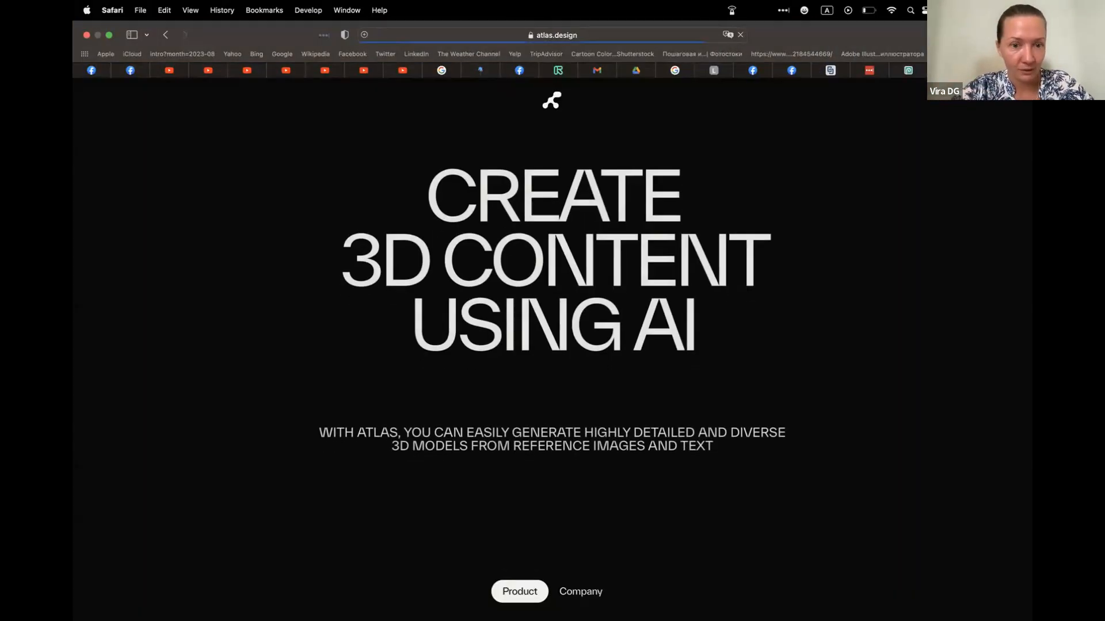
pyautogui.scroll(-10, 875, 150)
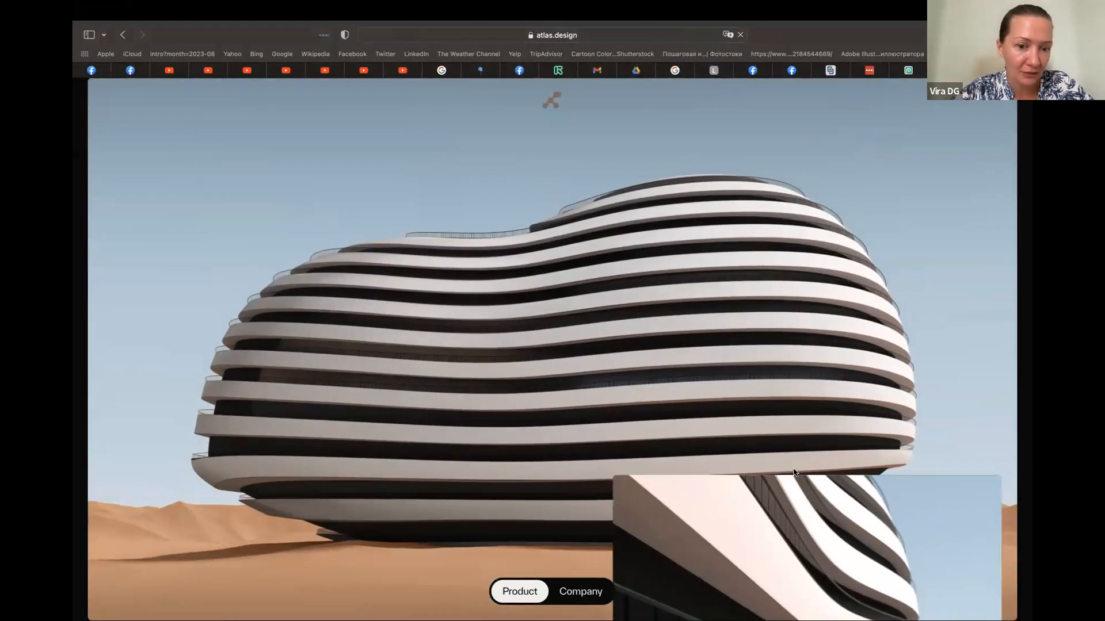
pyautogui.scroll(-5, 796, 473)
pyautogui.click(581, 592)
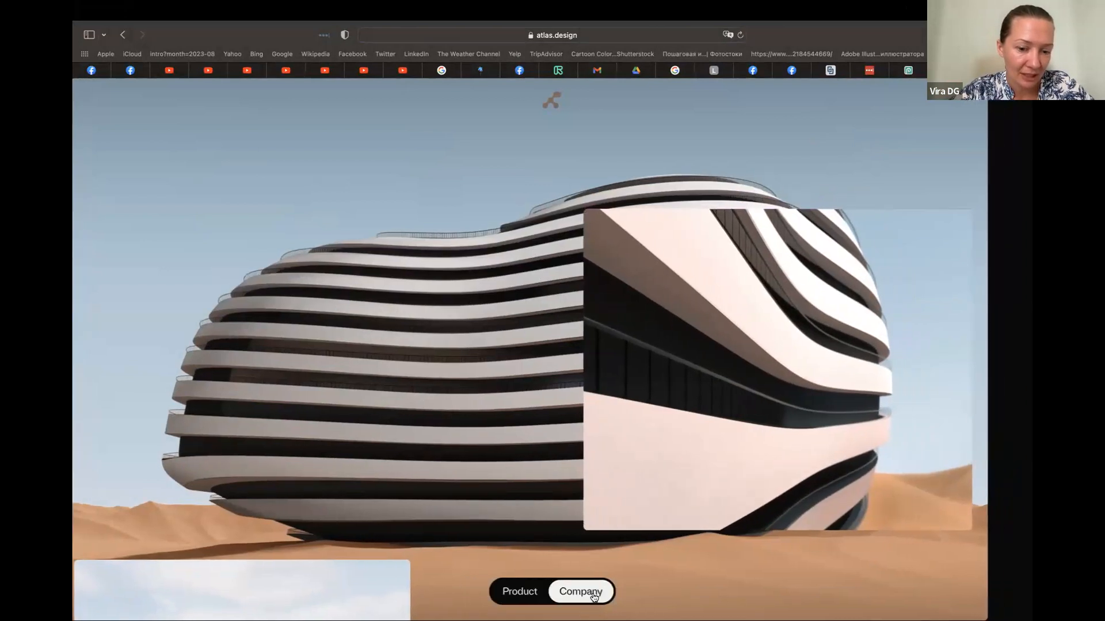
pyautogui.click(520, 592)
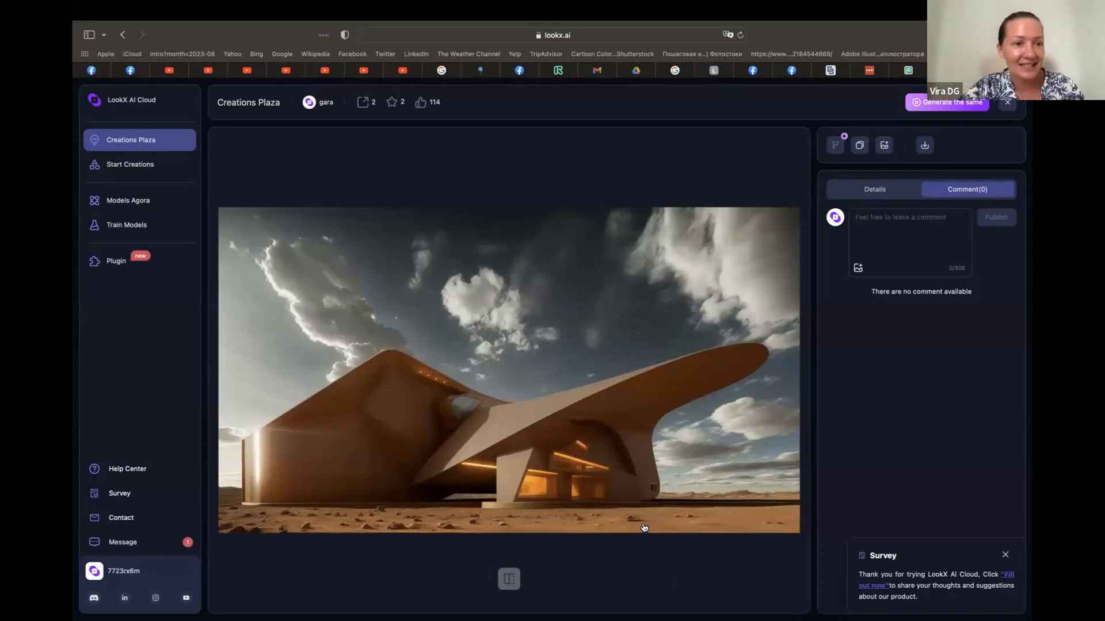
# Go back from the desert building's details to the Top Choice gallery and browse more shared designs
pyautogui.click(122, 36)
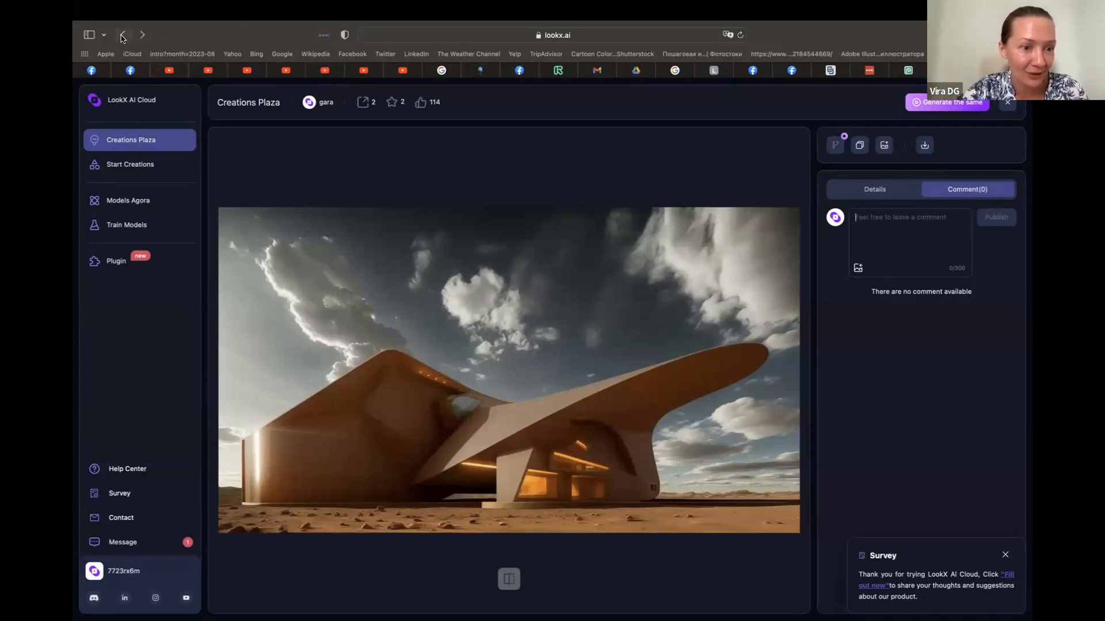
pyautogui.scroll(-5, 572, 384)
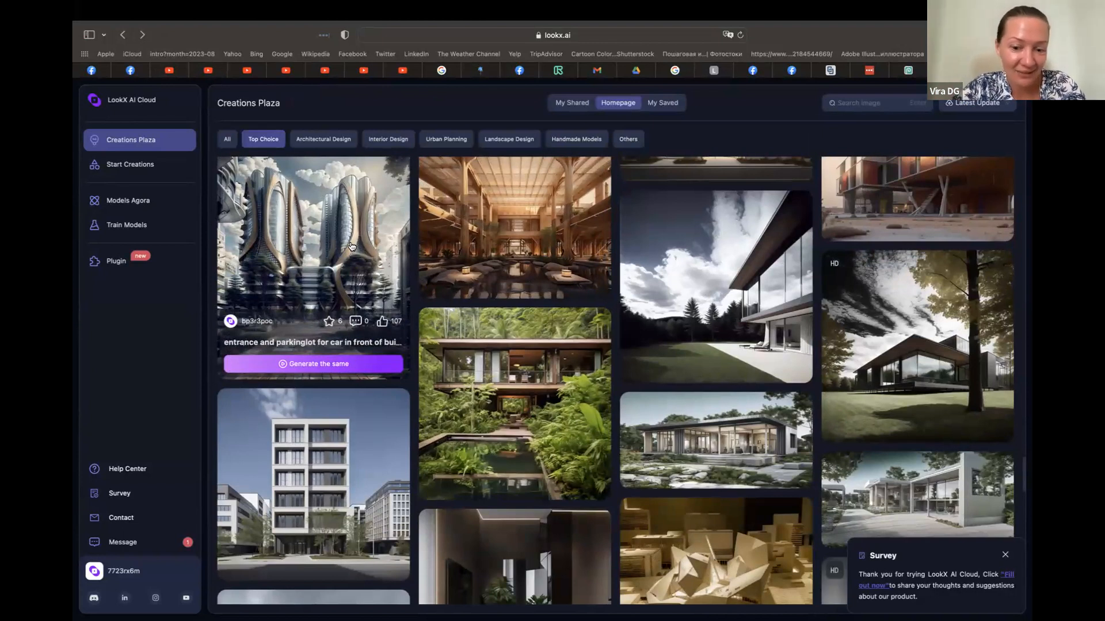
pyautogui.scroll(-3, 352, 246)
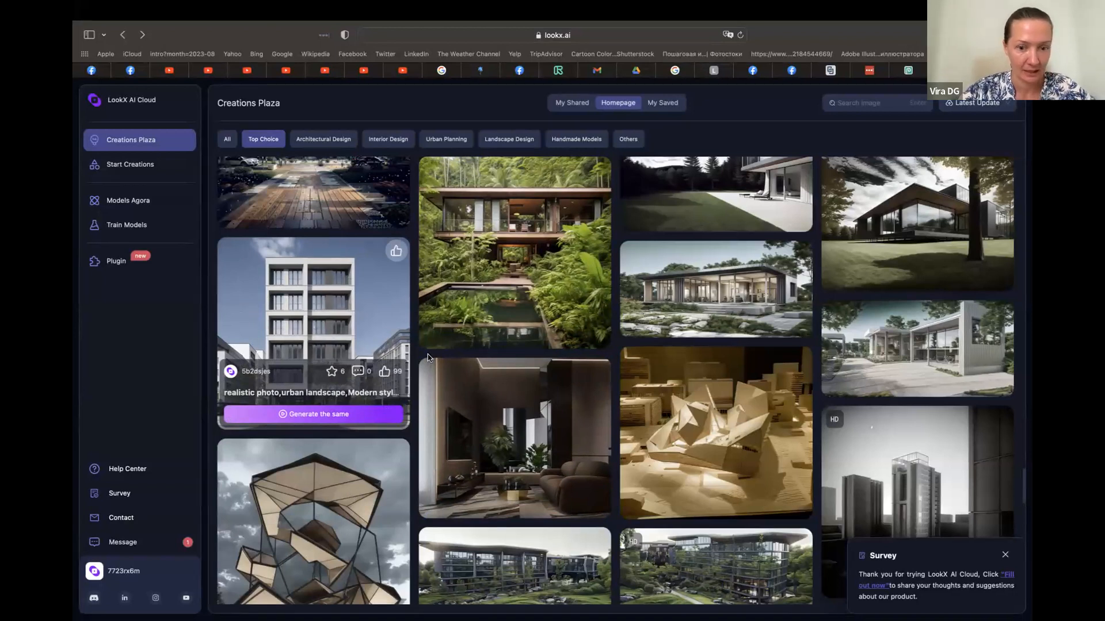
pyautogui.click(1002, 11)
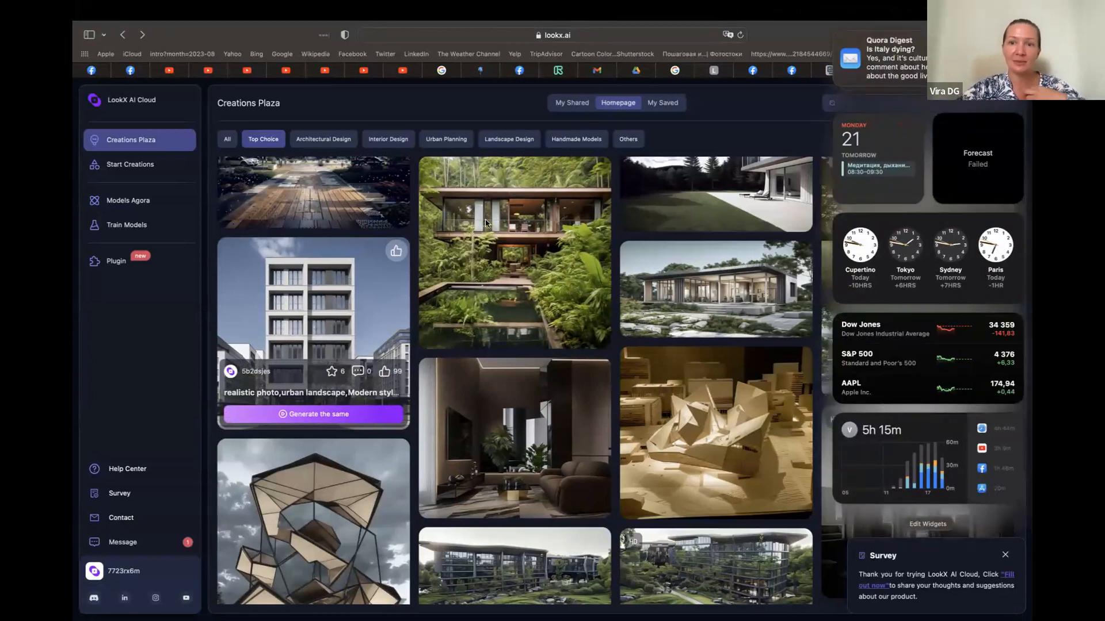
pyautogui.click(316, 292)
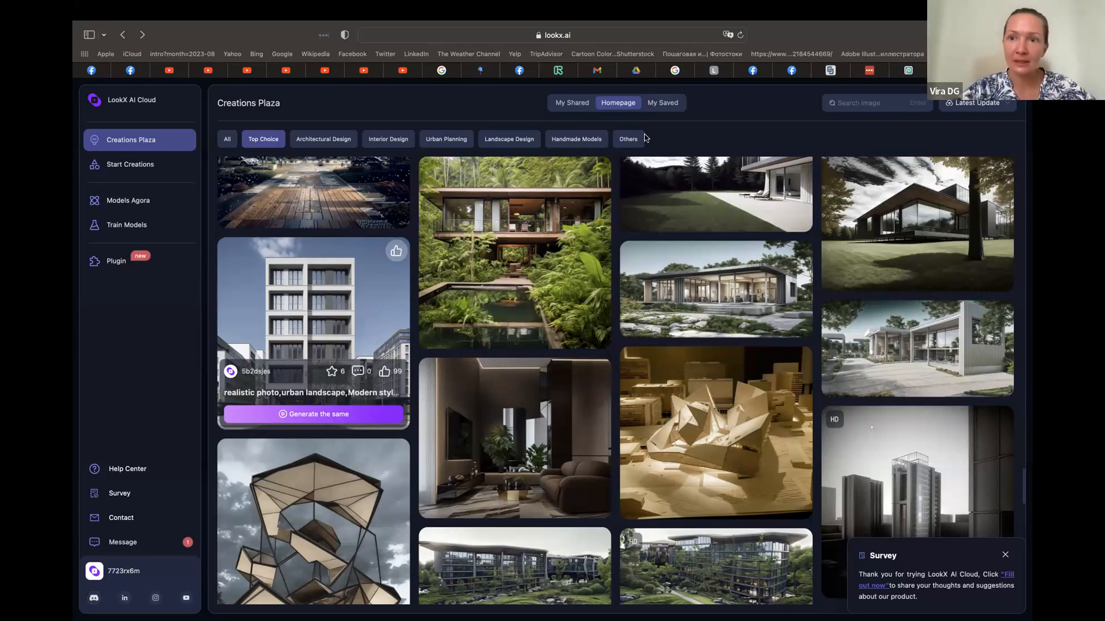
# Switch to the open Tiny.cc tab and reload the Manage URLs page to refresh the links' click statistics
pyautogui.click(831, 69)
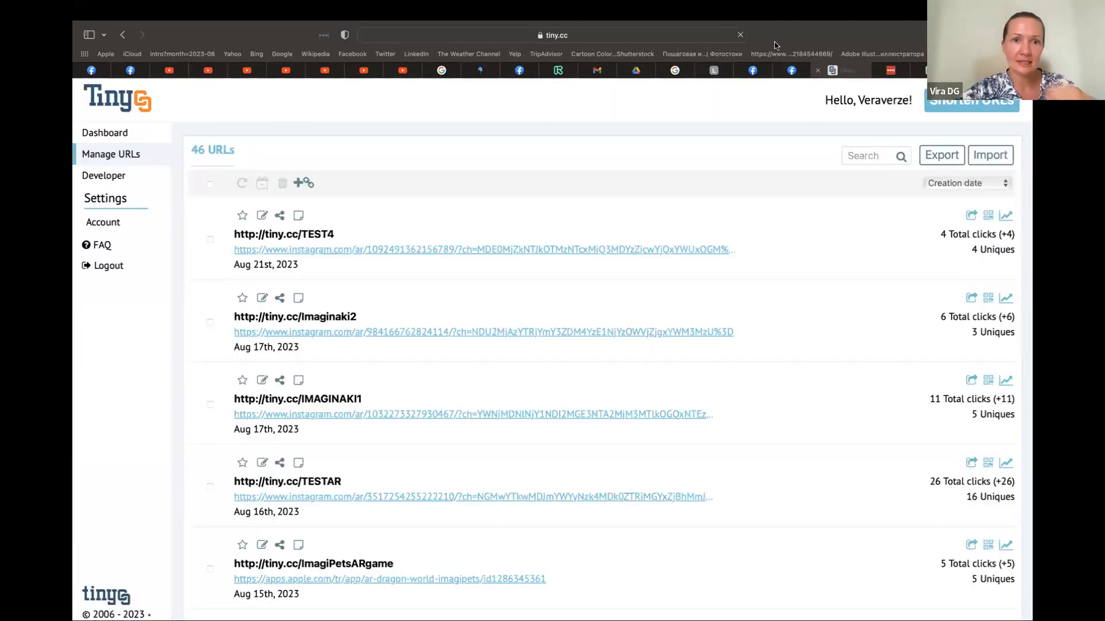
pyautogui.click(564, 36)
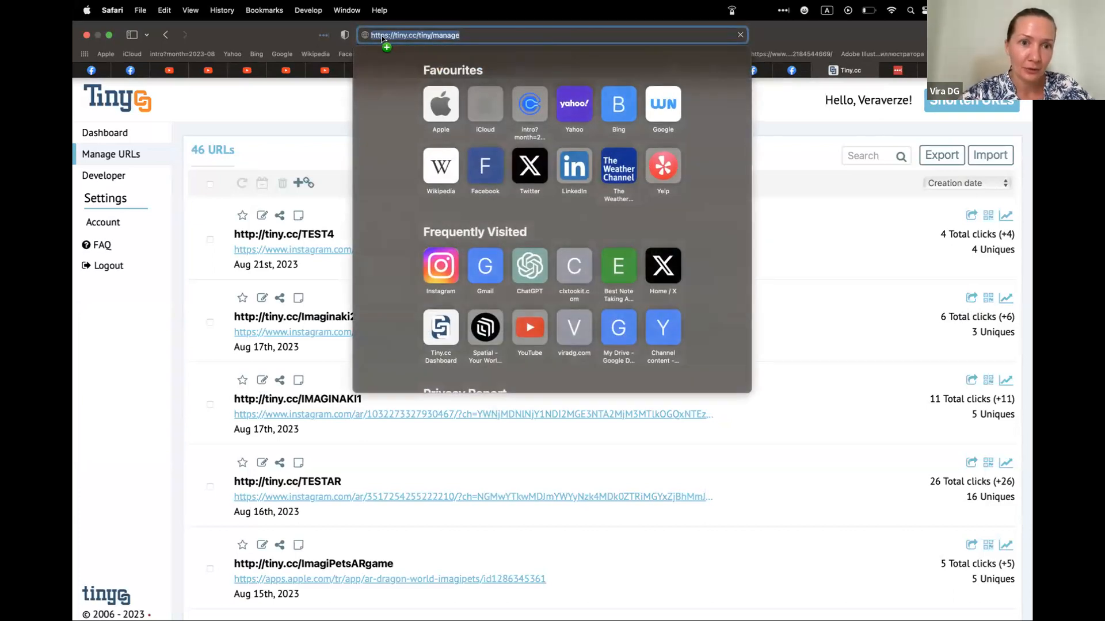
pyautogui.press('Return')
pyautogui.click(564, 36)
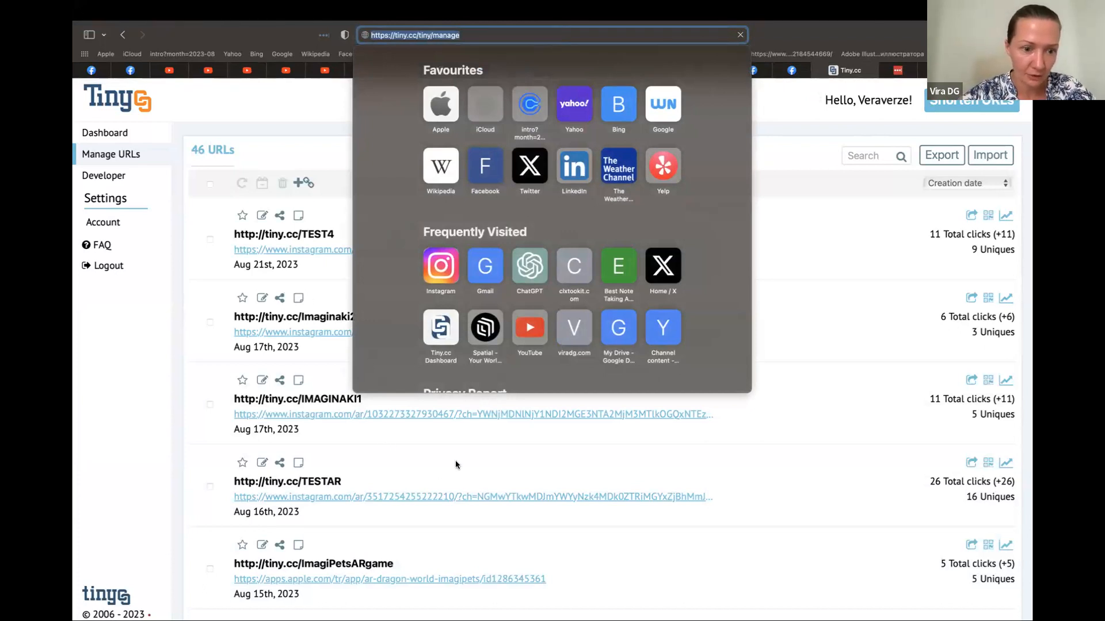
pyautogui.press('Escape')
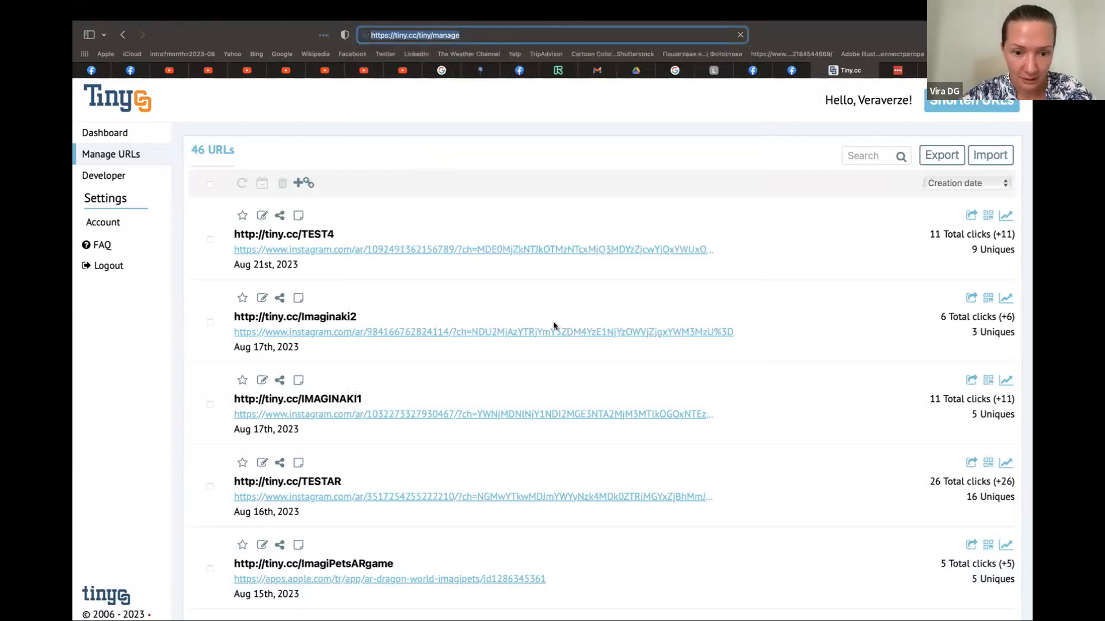
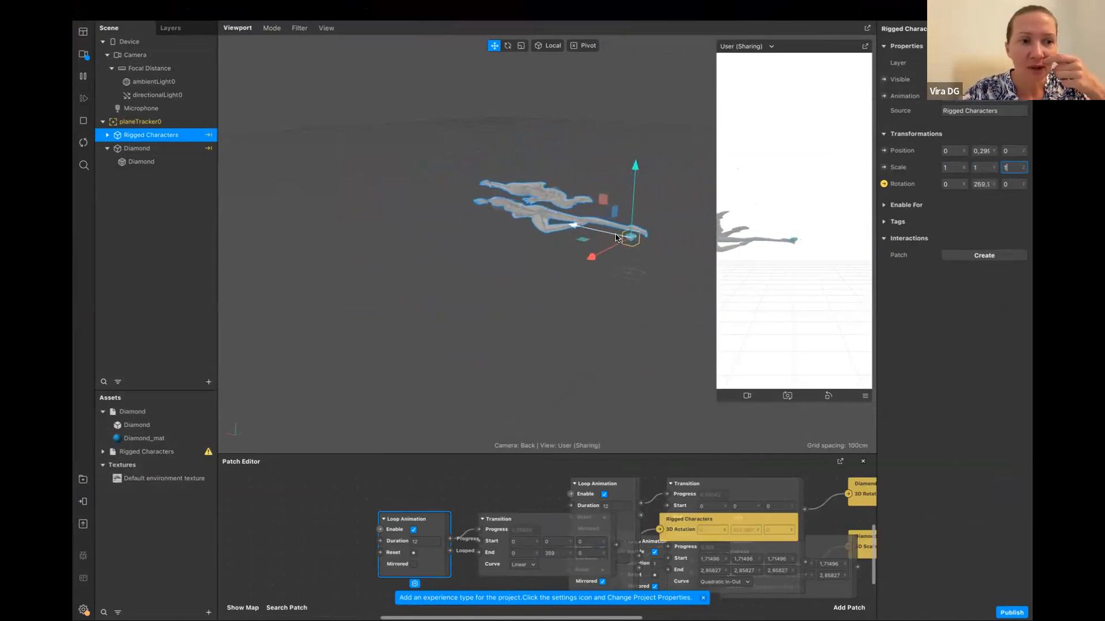
# Expand the Rigged Characters hierarchy and insert a Null Object into the scene
pyautogui.click(107, 135)
pyautogui.click(112, 149)
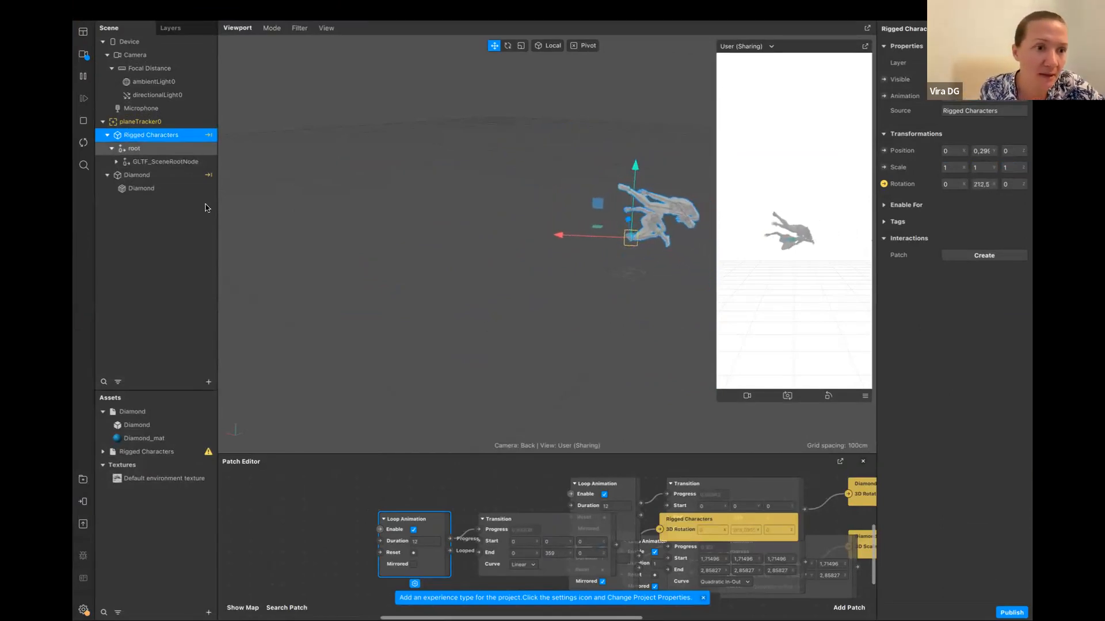
pyautogui.click(208, 382)
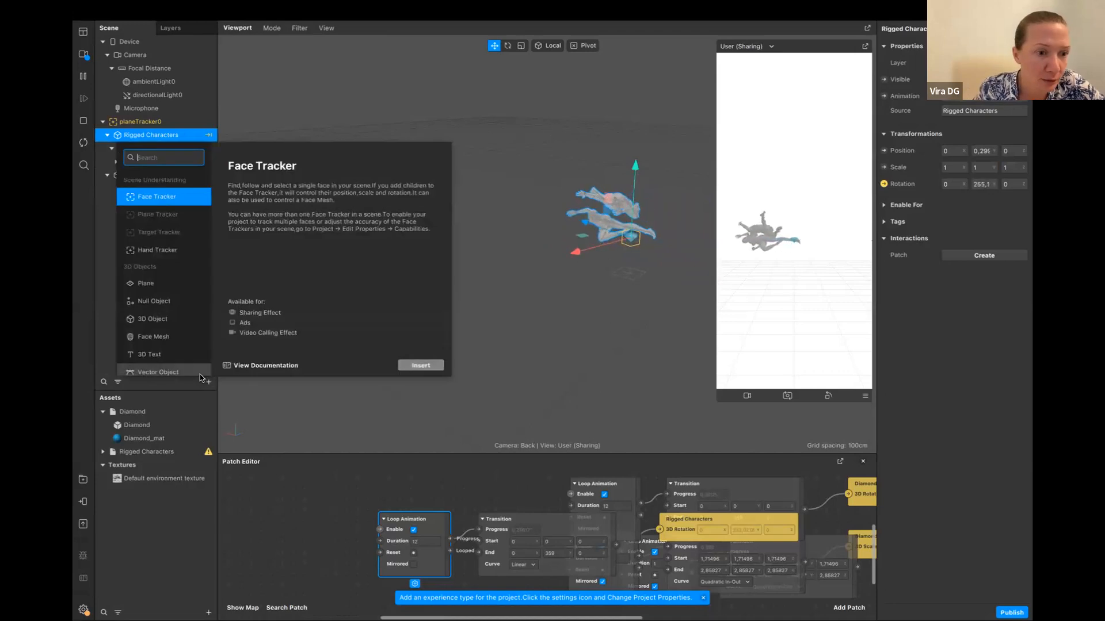
pyautogui.click(143, 303)
pyautogui.click(420, 366)
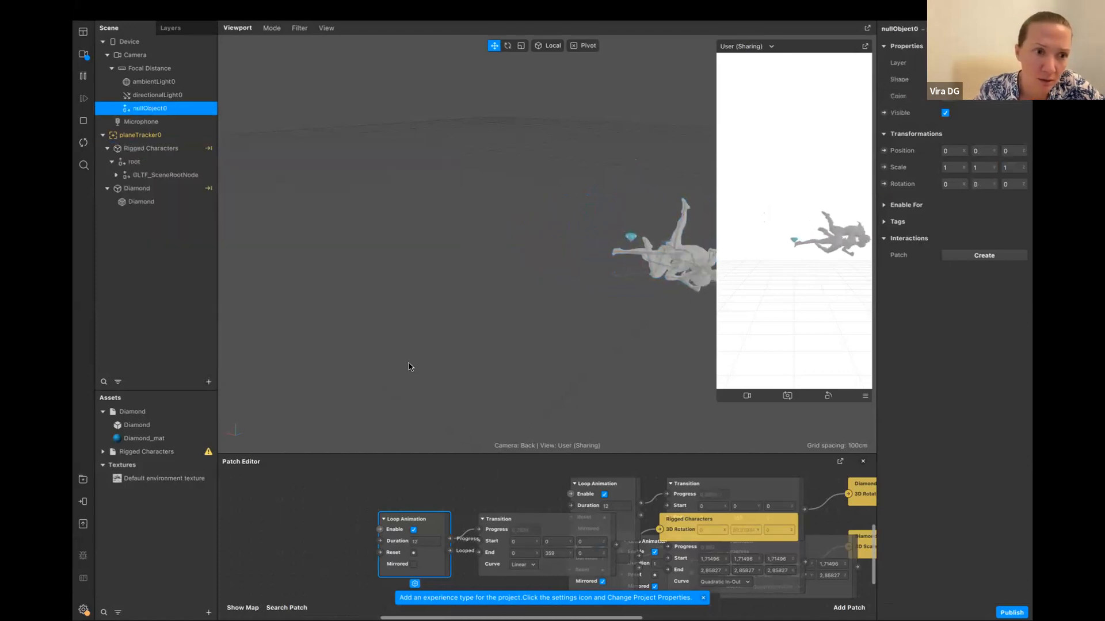
# Separate the overlapping rotation patches of Rigged Characters and delete its 3D Rotation animation chain
pyautogui.click(186, 152)
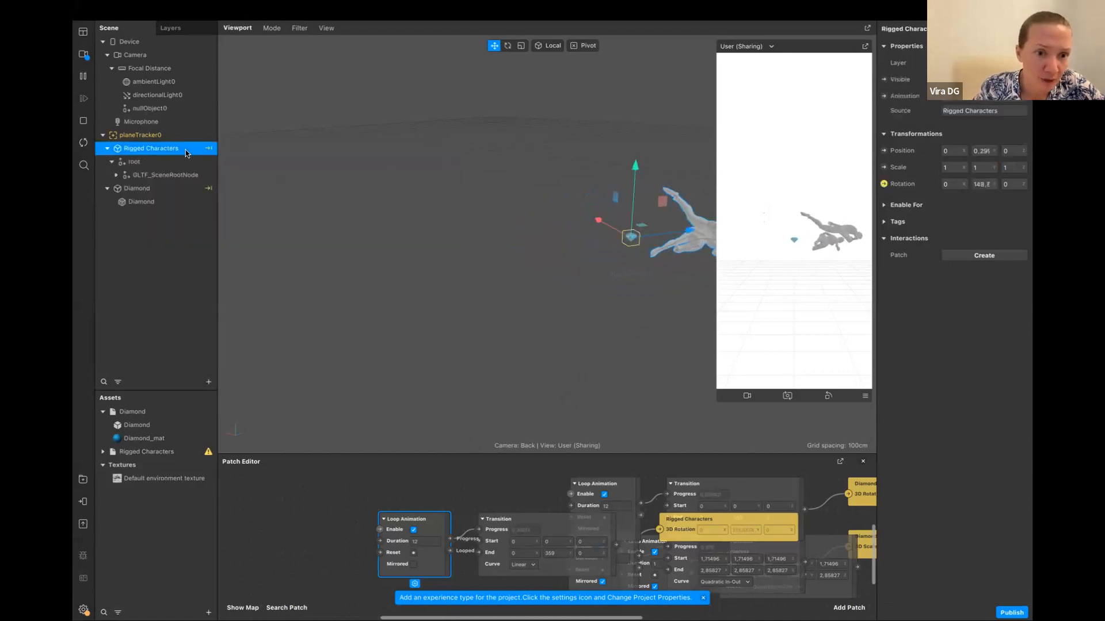
pyautogui.moveTo(415, 519); pyautogui.dragTo(370, 489)
pyautogui.moveTo(508, 525); pyautogui.dragTo(428, 499)
pyautogui.moveTo(668, 526); pyautogui.dragTo(629, 526)
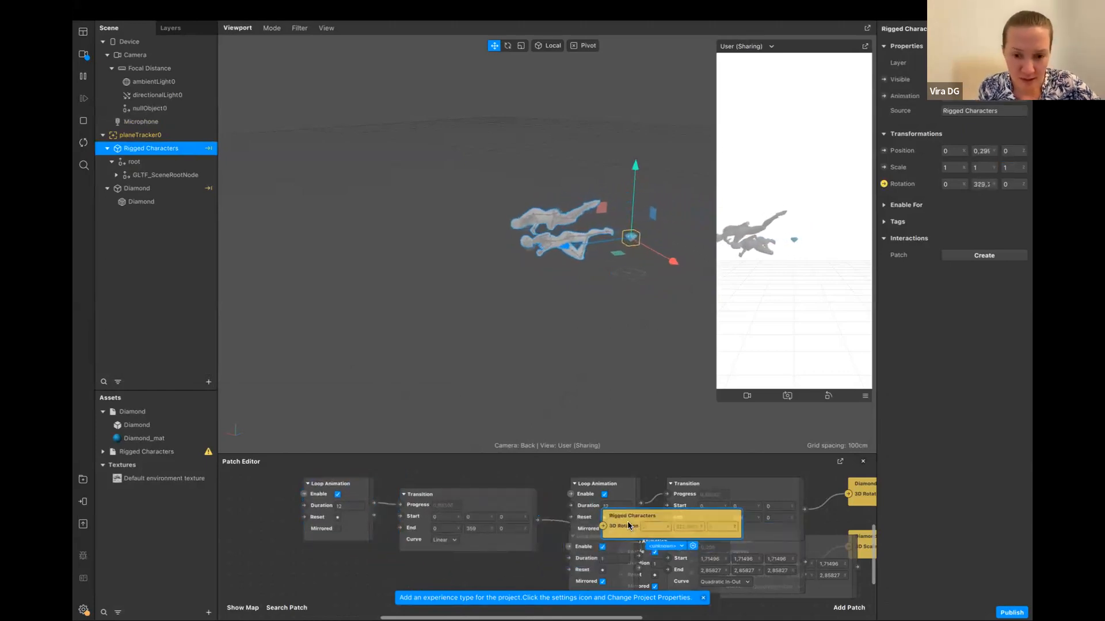
pyautogui.scroll(5, 629, 526)
pyautogui.scroll(-1, 628, 526)
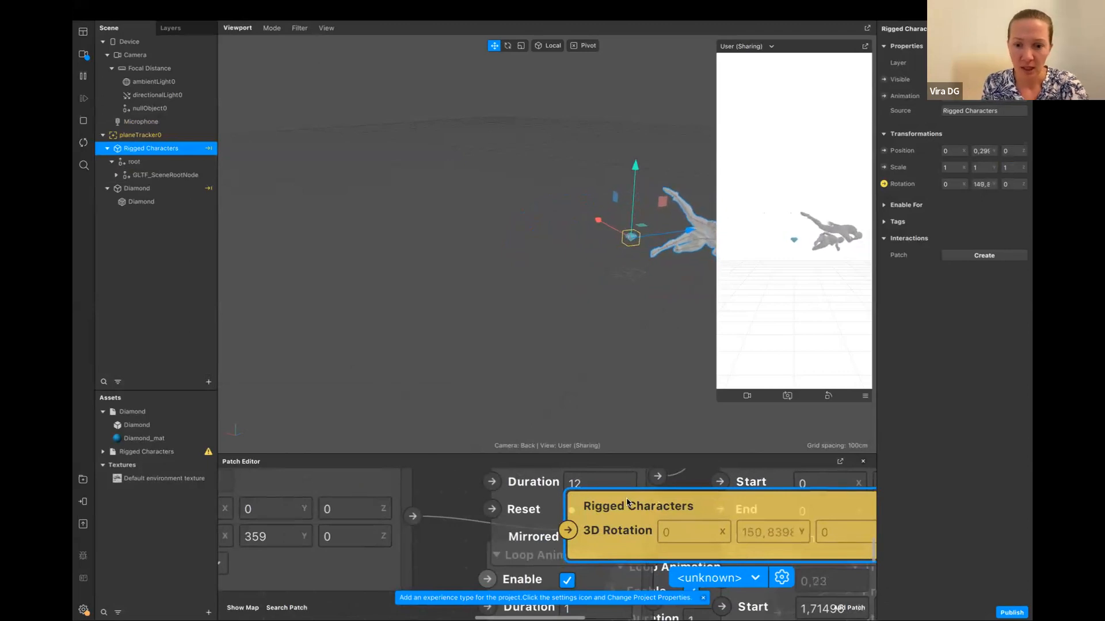
pyautogui.press('Delete')
pyautogui.click(393, 494)
pyautogui.press('Delete')
pyautogui.scroll(-3, 401, 513)
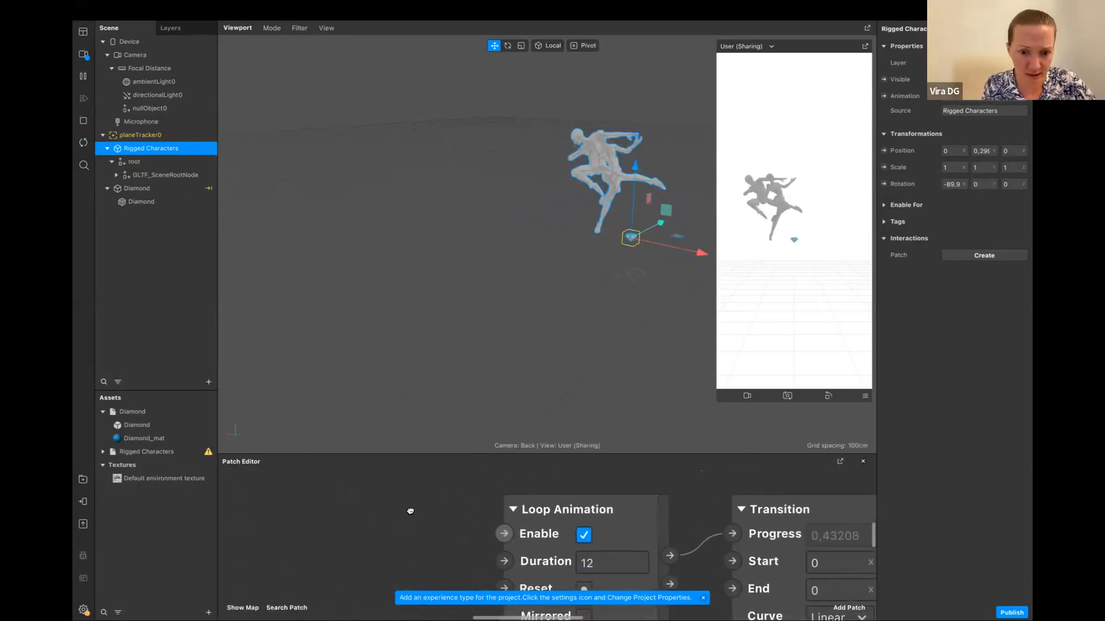
pyautogui.scroll(2, 409, 511)
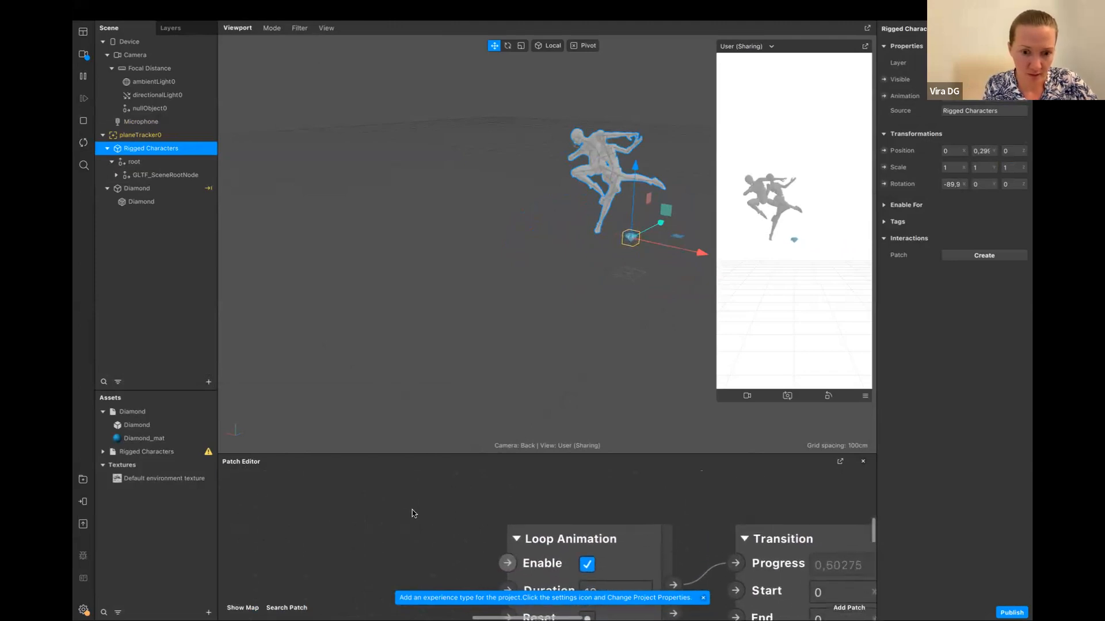
pyautogui.moveTo(439, 527); pyautogui.dragTo(570, 510)
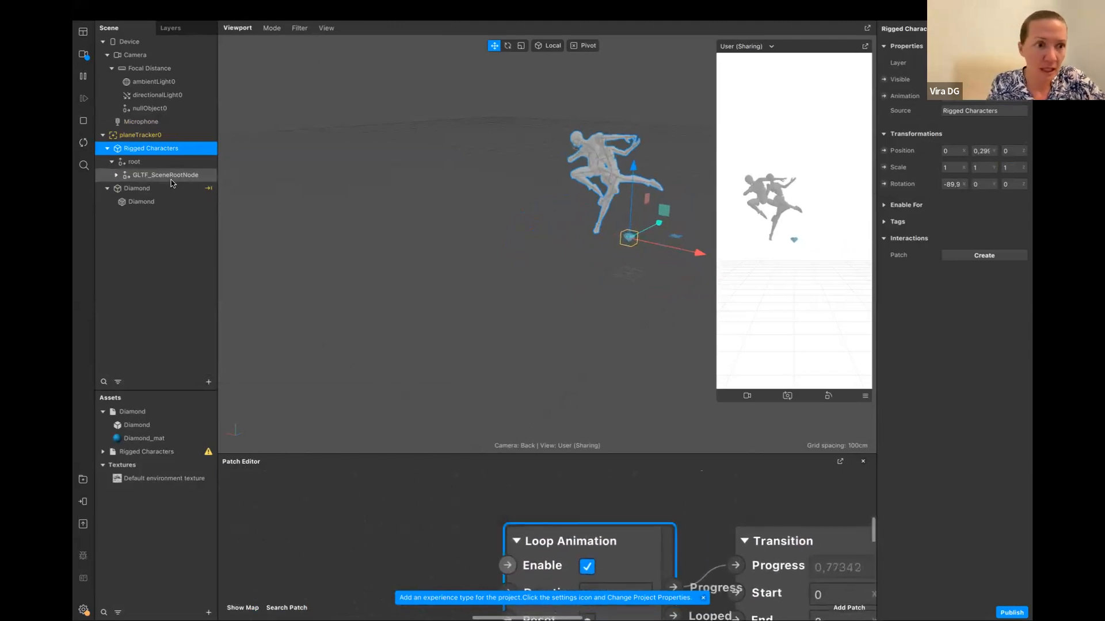
# Move nullObject0 into planeTracker0, raise it to about 0.19 in Y, and nest Rigged Characters inside it
pyautogui.moveTo(150, 108); pyautogui.dragTo(166, 140)
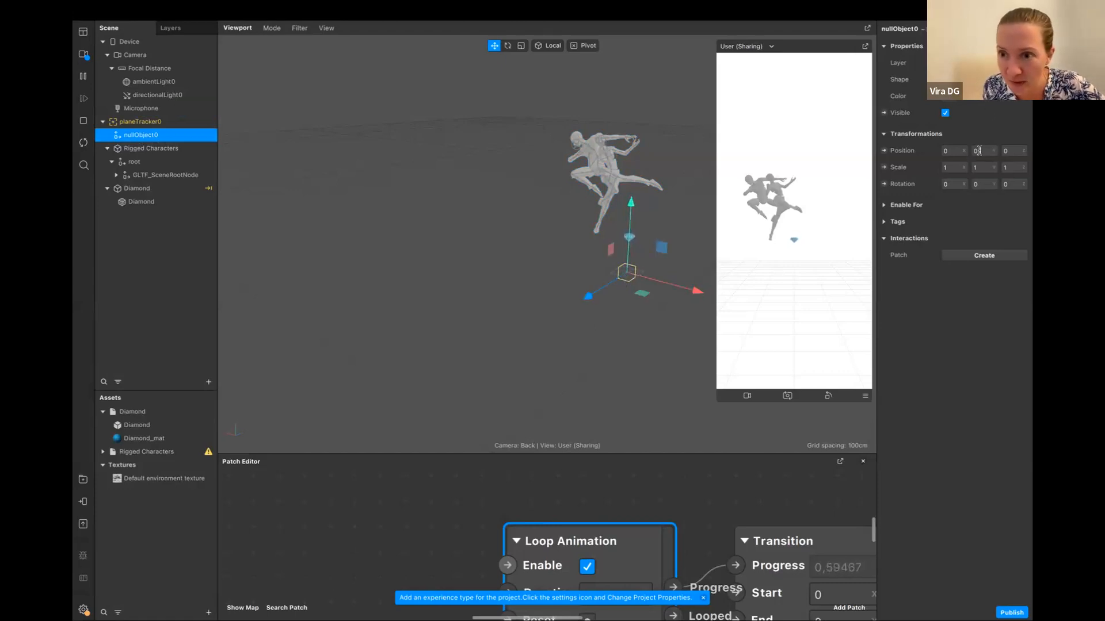
pyautogui.moveTo(631, 204); pyautogui.dragTo(632, 172)
pyautogui.moveTo(160, 152); pyautogui.dragTo(187, 137)
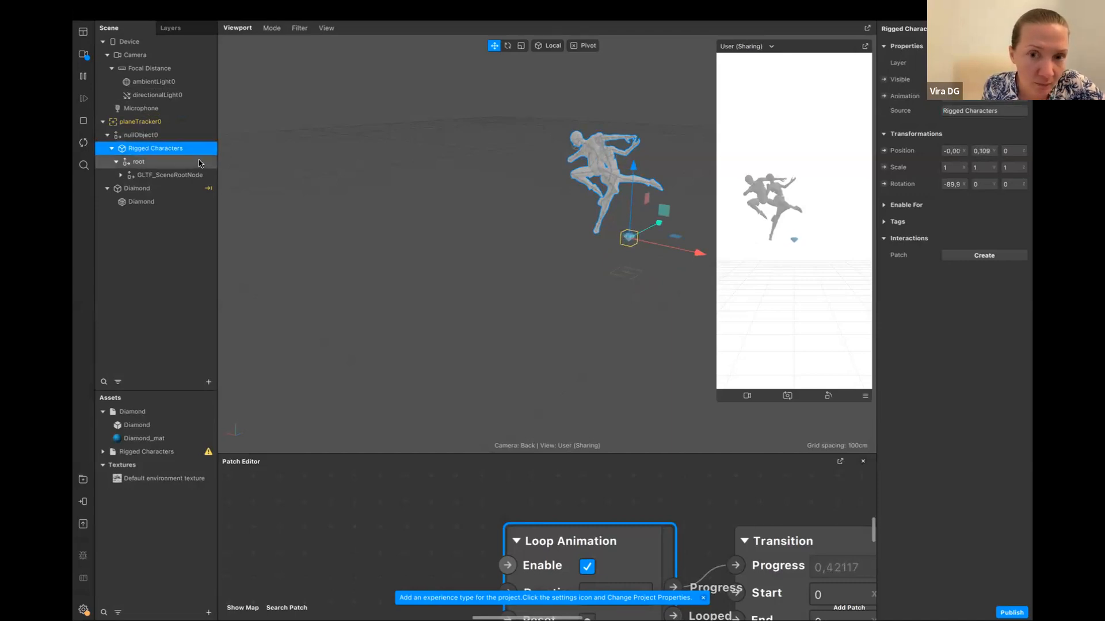
# Shift Rigged Characters inside nullObject0 to an X position of about 0.2, bringing the standing foot near the diamond
pyautogui.moveTo(702, 254); pyautogui.dragTo(740, 263)
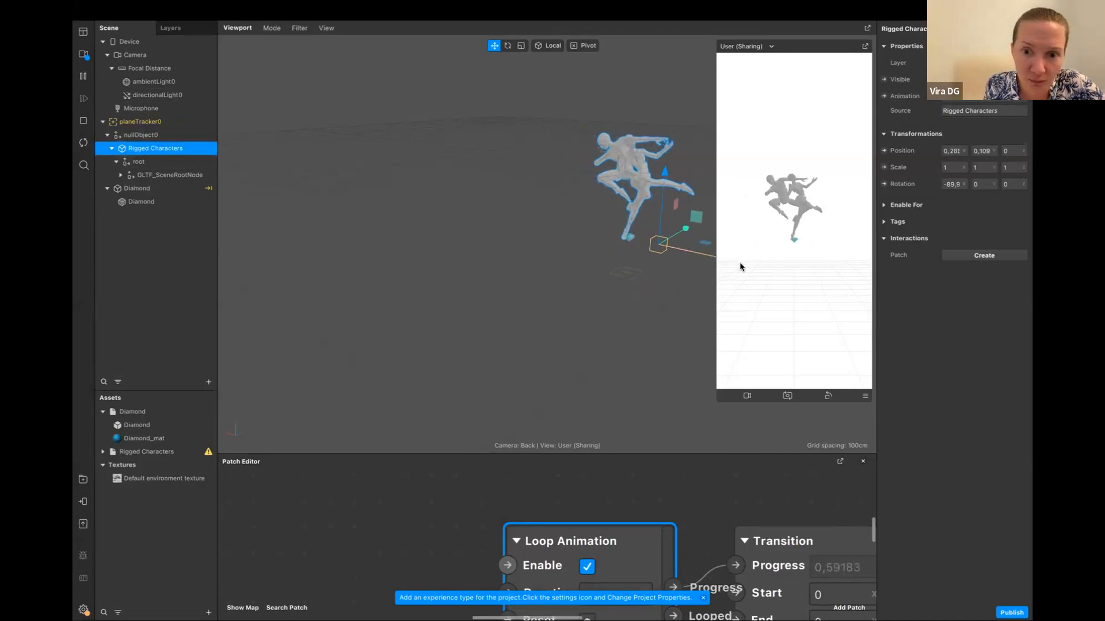
pyautogui.click(138, 136)
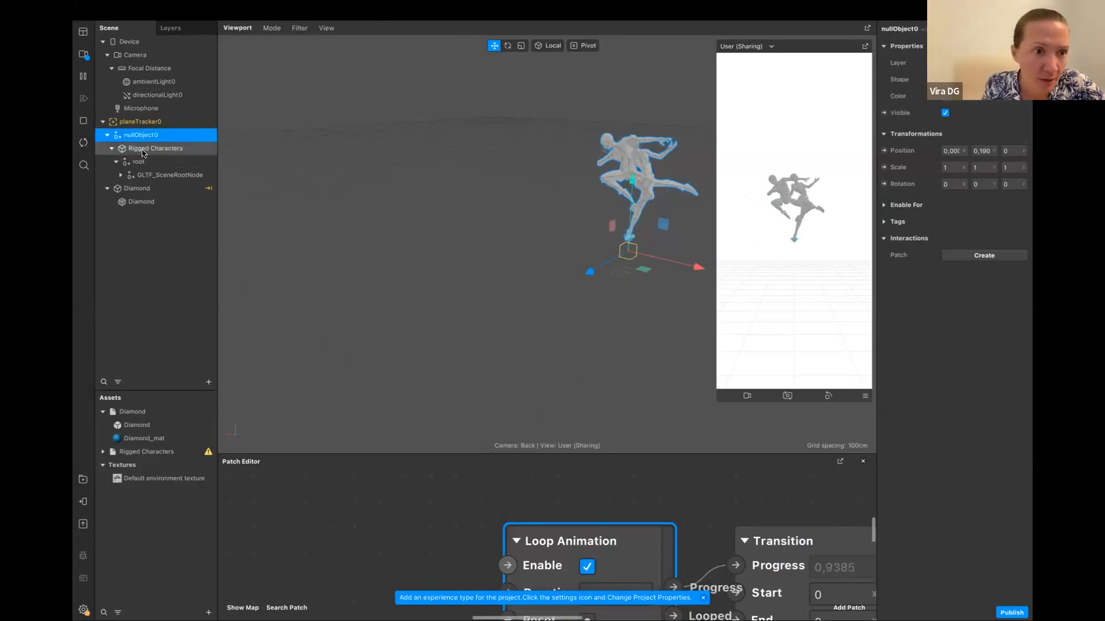
pyautogui.click(144, 150)
pyautogui.moveTo(692, 255); pyautogui.dragTo(660, 250)
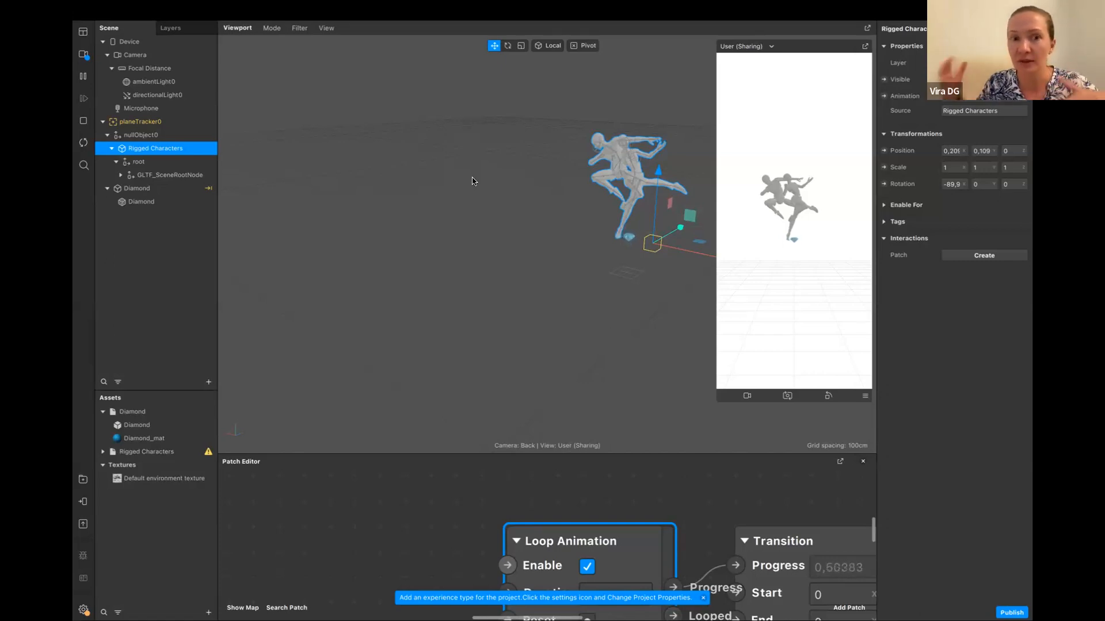
# Raise nullObject0 with its nested characters to a Y position of about 0.54, above the diamond
pyautogui.click(151, 135)
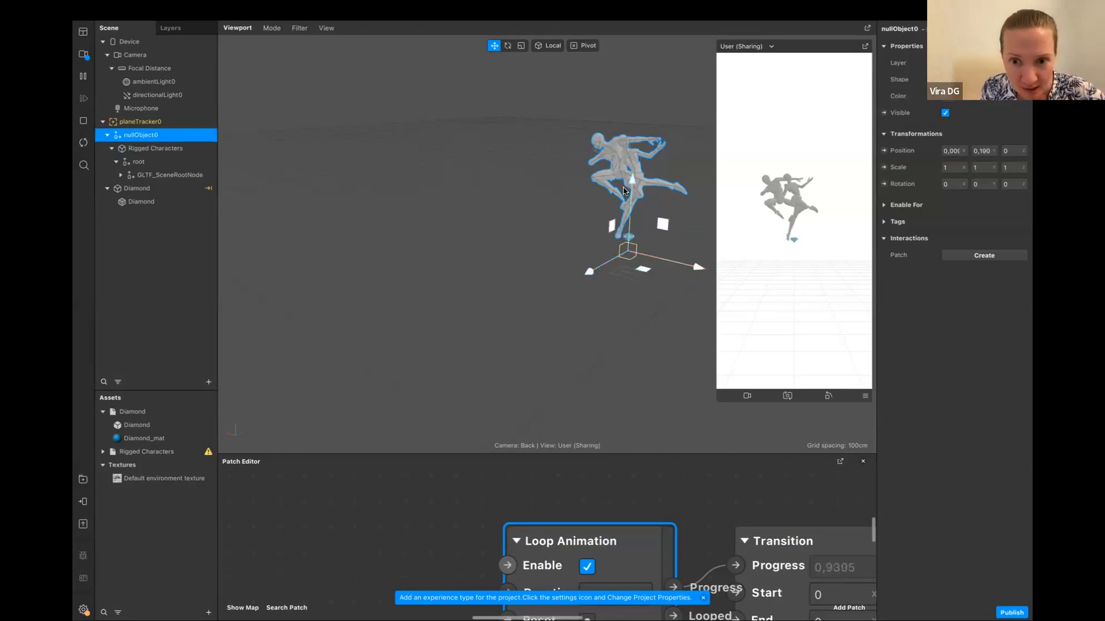
pyautogui.moveTo(629, 183); pyautogui.dragTo(661, 159)
pyautogui.click(157, 151)
# Add a Spin animation to nullObject0 and set its Loop Animation duration to 22
pyautogui.click(153, 138)
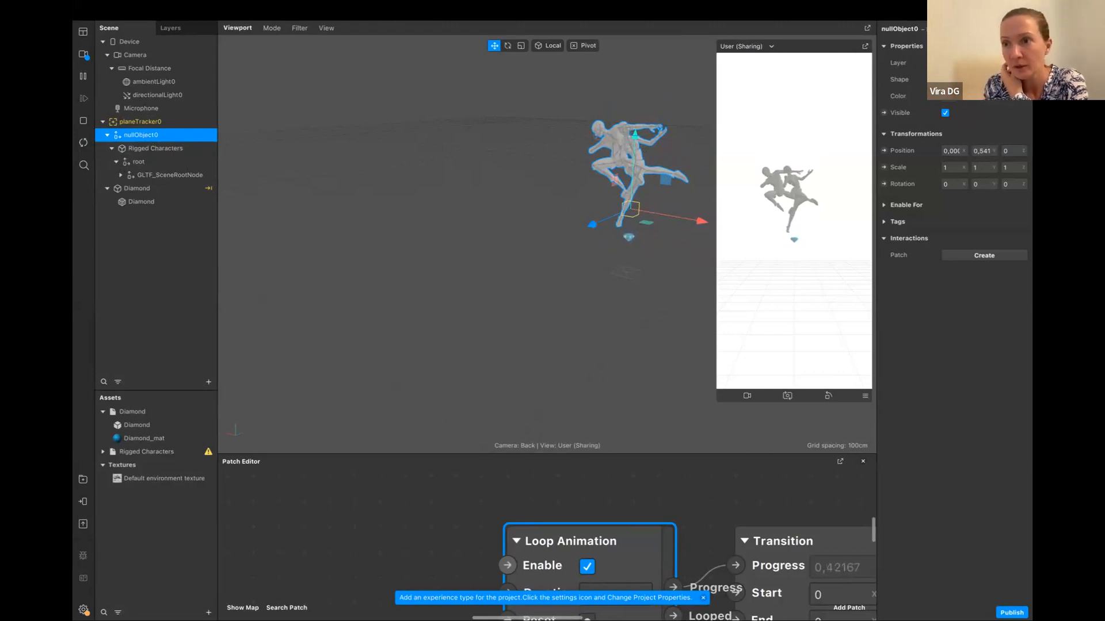
pyautogui.moveTo(978, 76)
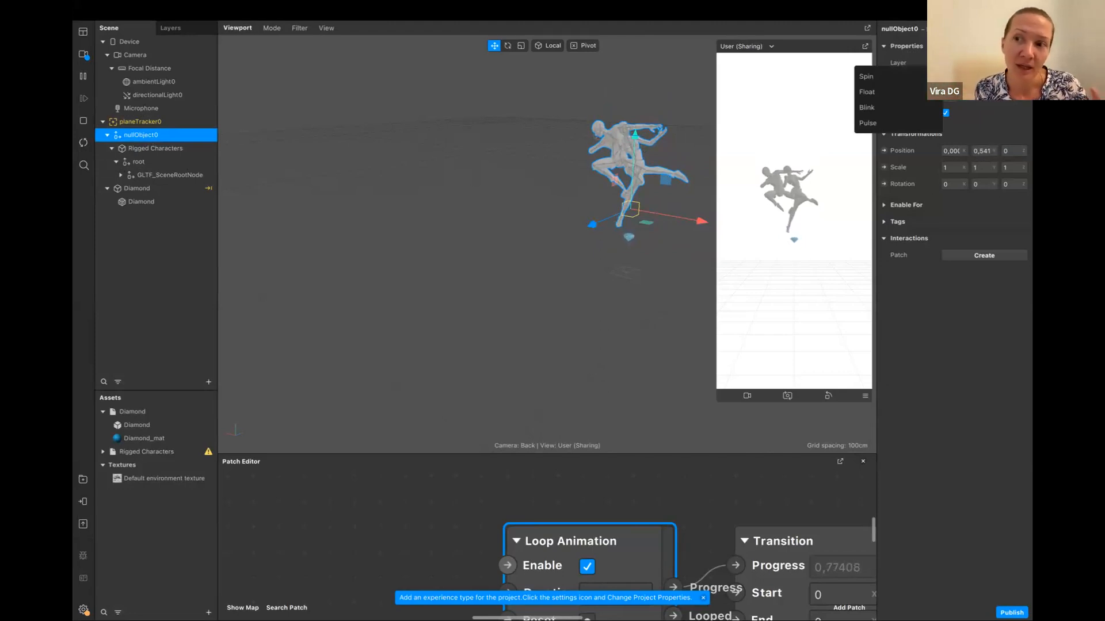
pyautogui.click(892, 76)
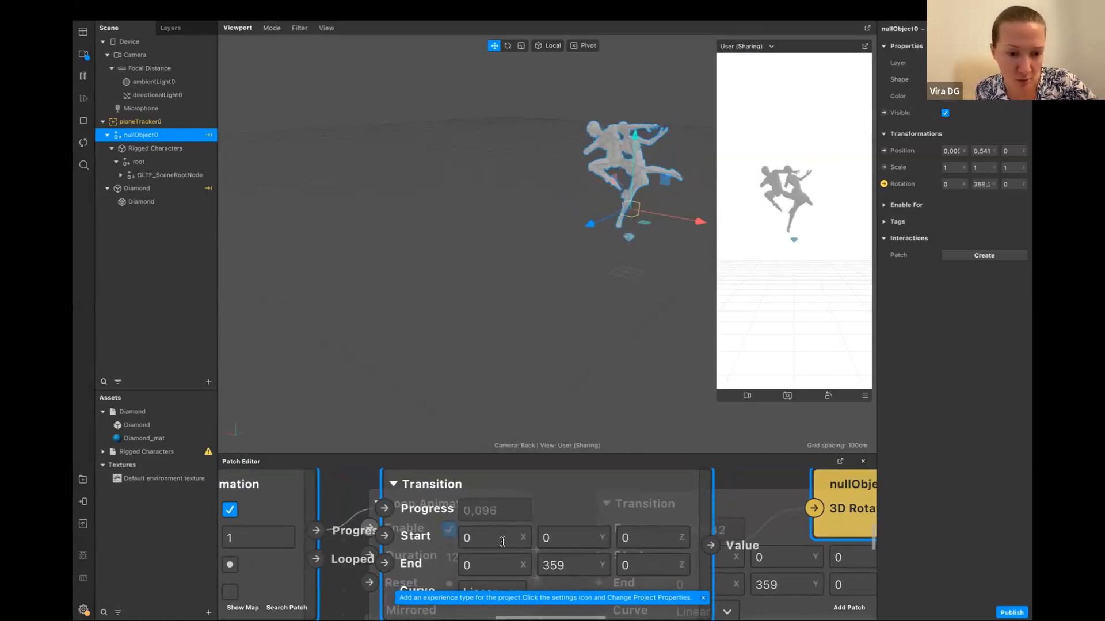
pyautogui.scroll(5, 501, 553)
pyautogui.hscroll(-10, 504, 563)
pyautogui.scroll(-3, 504, 563)
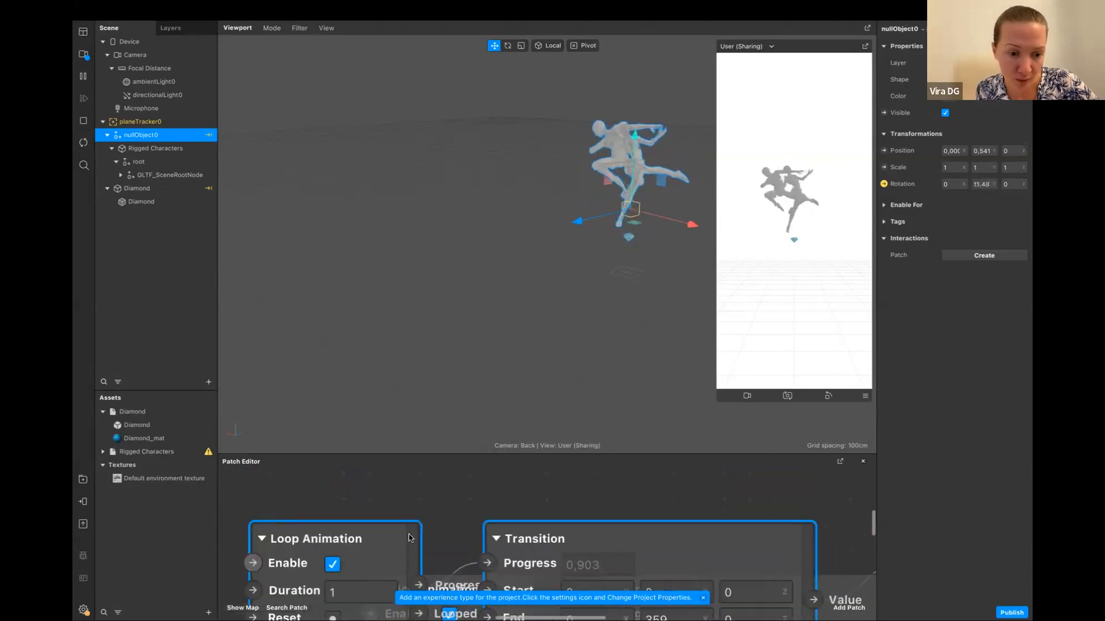
pyautogui.click(517, 540)
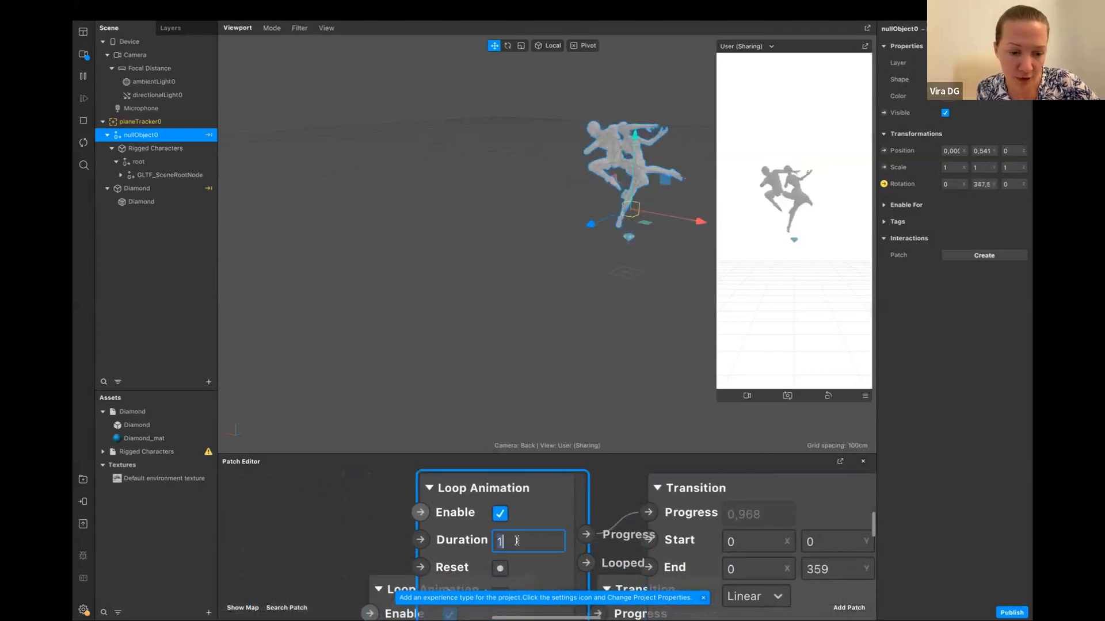
pyautogui.write('22')
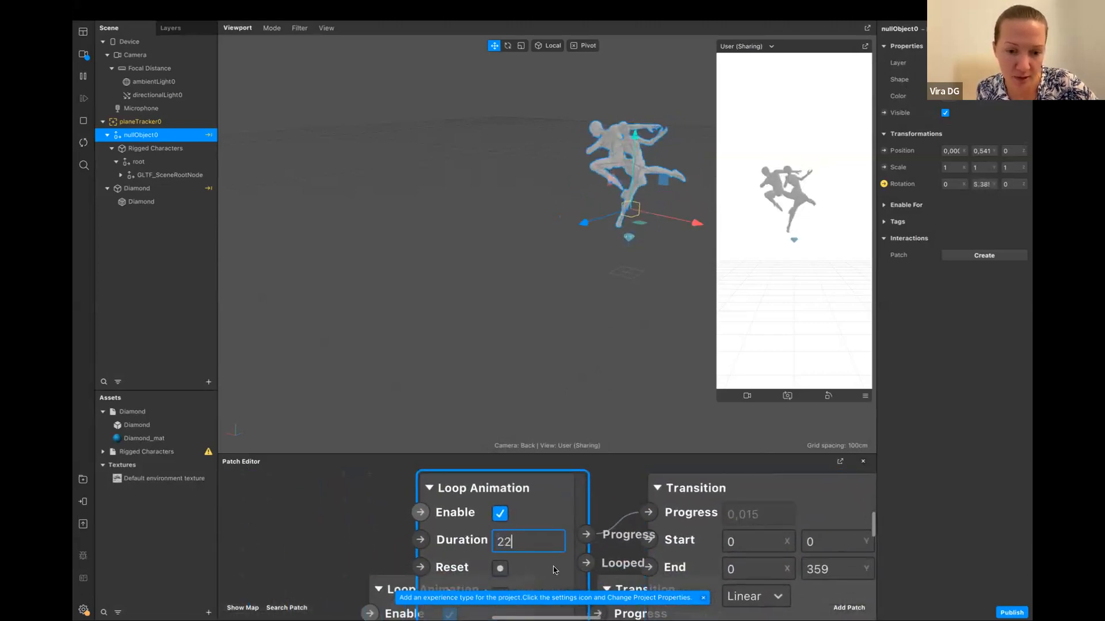
pyautogui.press('Return')
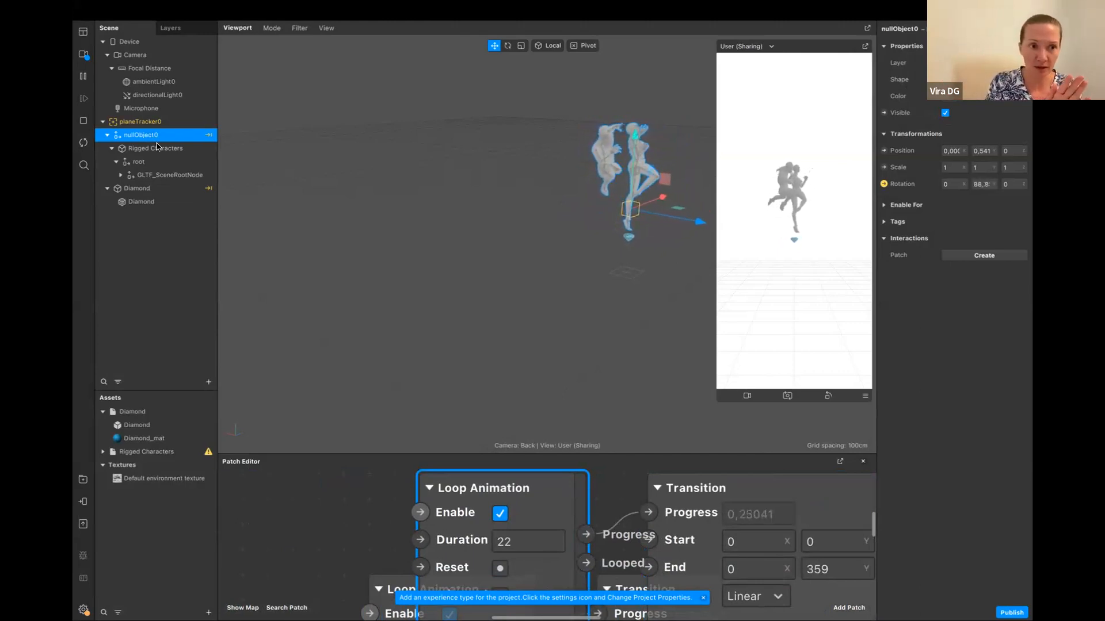
# Insert a second Null Object and move it into planeTracker0, above the existing nullObject0
pyautogui.click(209, 382)
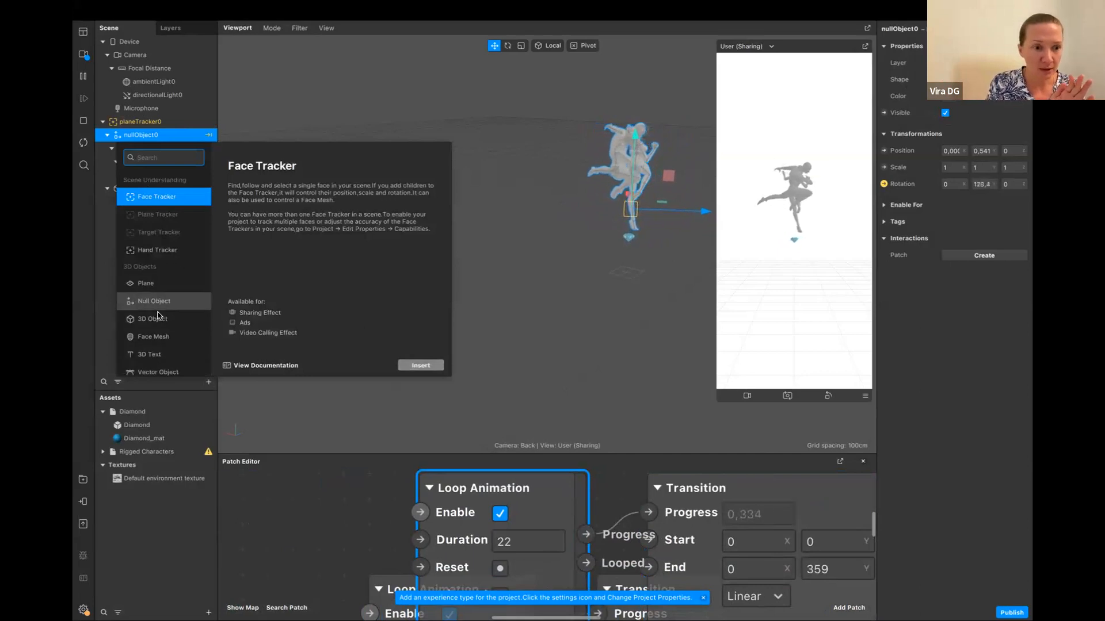
pyautogui.scroll(-3, 162, 328)
pyautogui.scroll(-5, 162, 329)
pyautogui.scroll(-6, 159, 328)
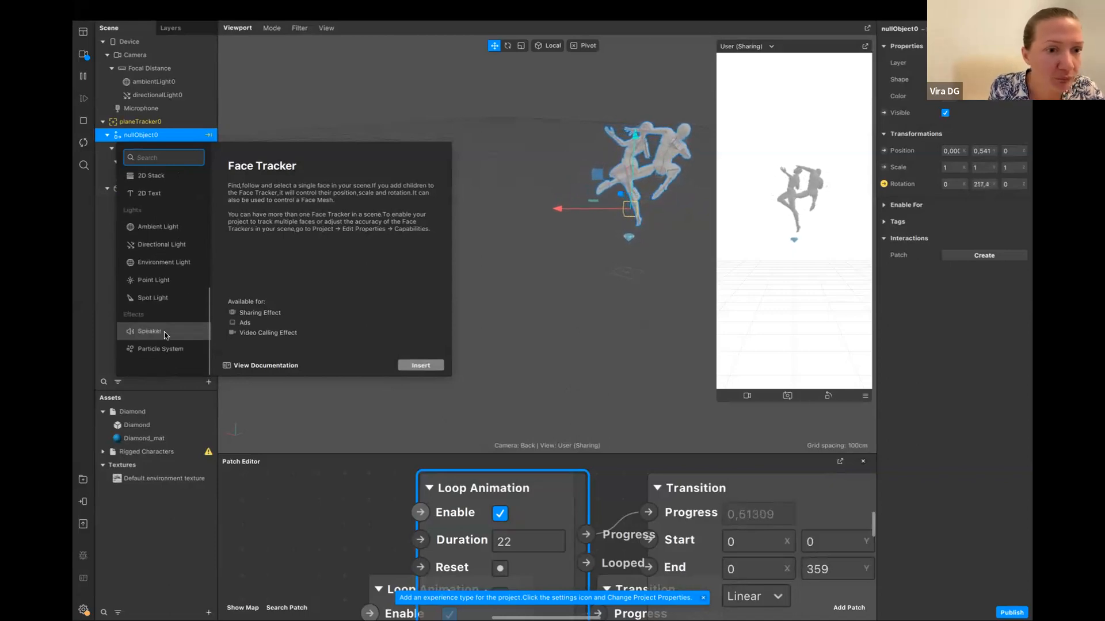
pyautogui.scroll(10, 164, 310)
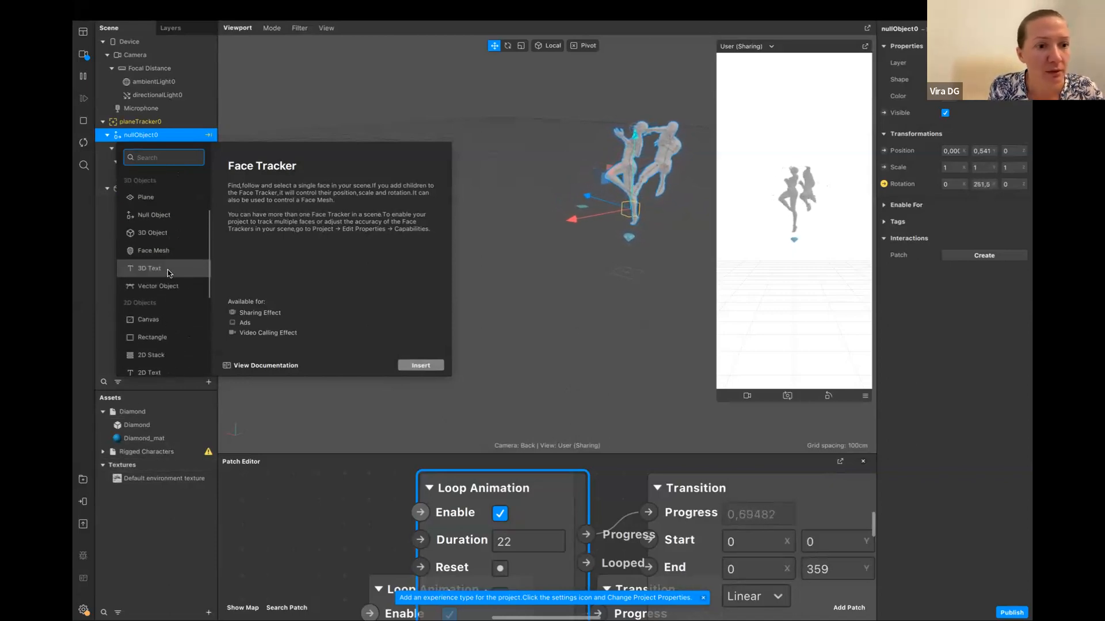
pyautogui.click(153, 215)
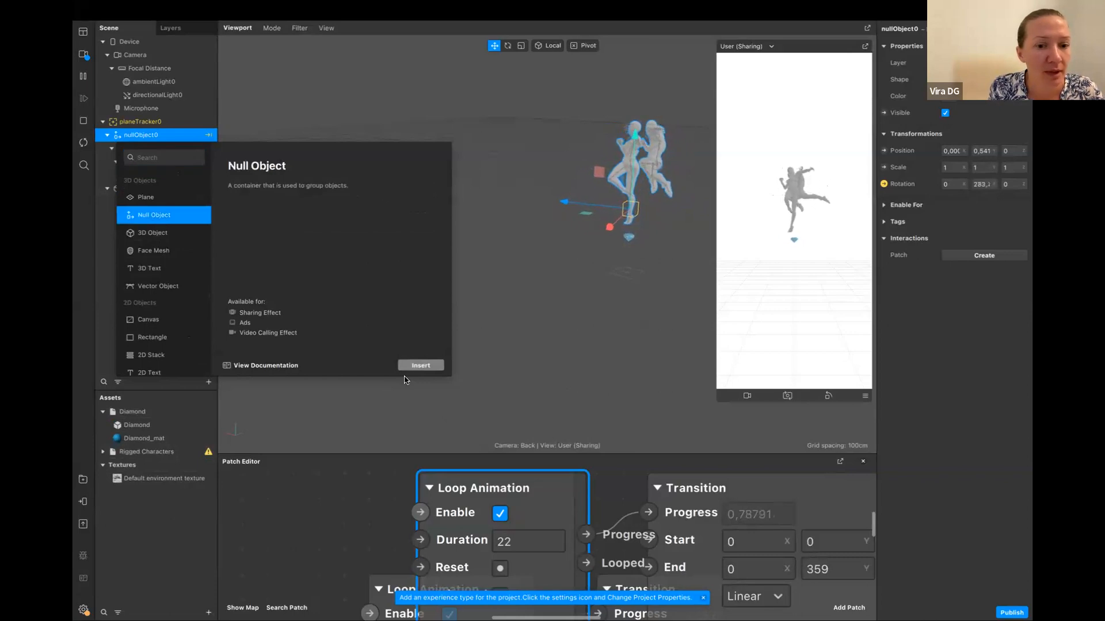
pyautogui.click(421, 365)
pyautogui.moveTo(138, 109); pyautogui.dragTo(161, 137)
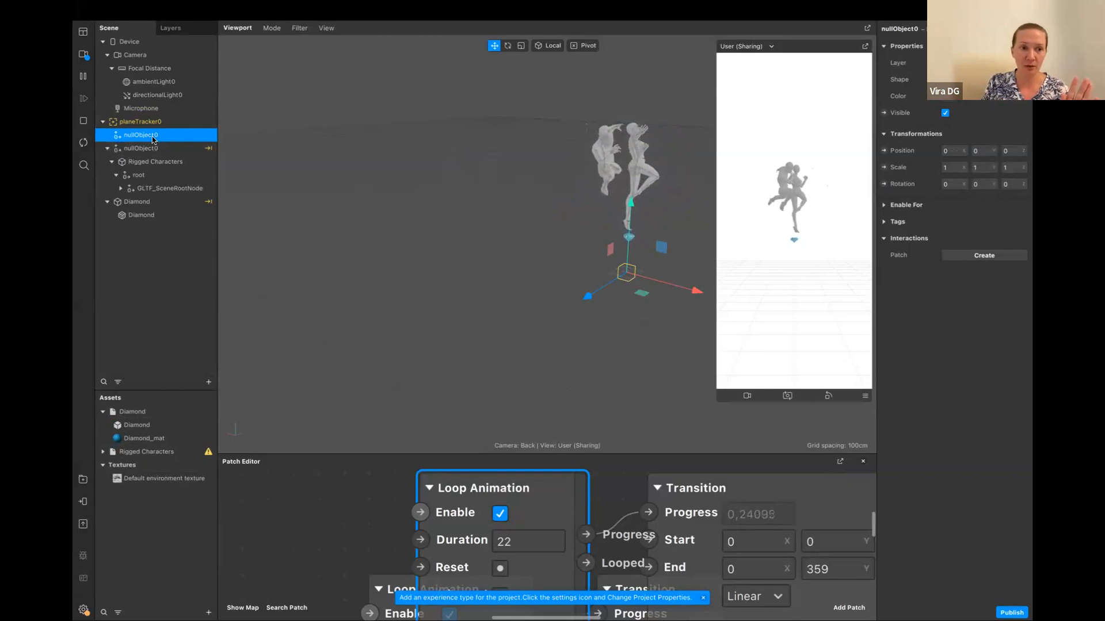
# Rename the new null object as nullObject1
pyautogui.doubleClick(154, 139)
pyautogui.click(165, 139)
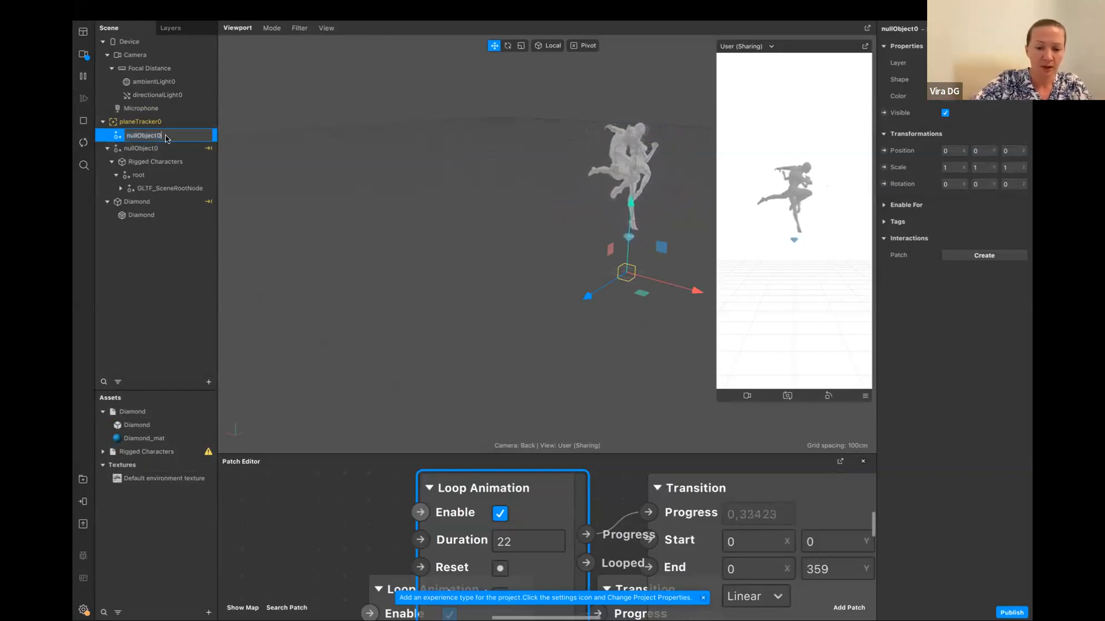
pyautogui.write('1')
pyautogui.press('Return')
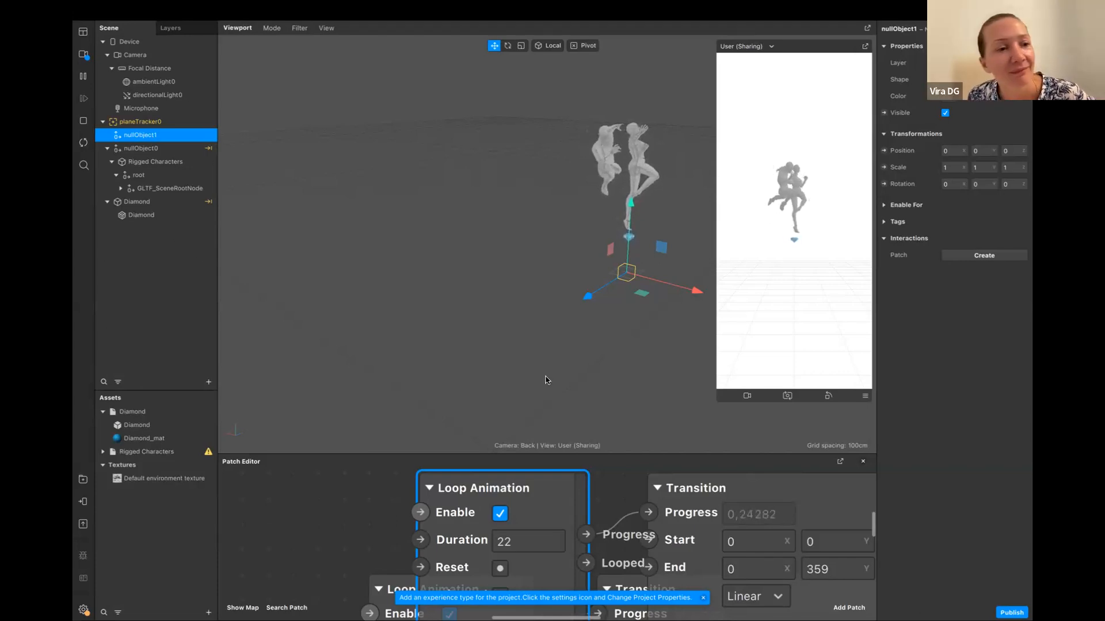
# Move nullObject0's Loop Animation and Transition patches clear of the overlapping ones and look through the Transition's curve options
pyautogui.moveTo(550, 479); pyautogui.dragTo(499, 479)
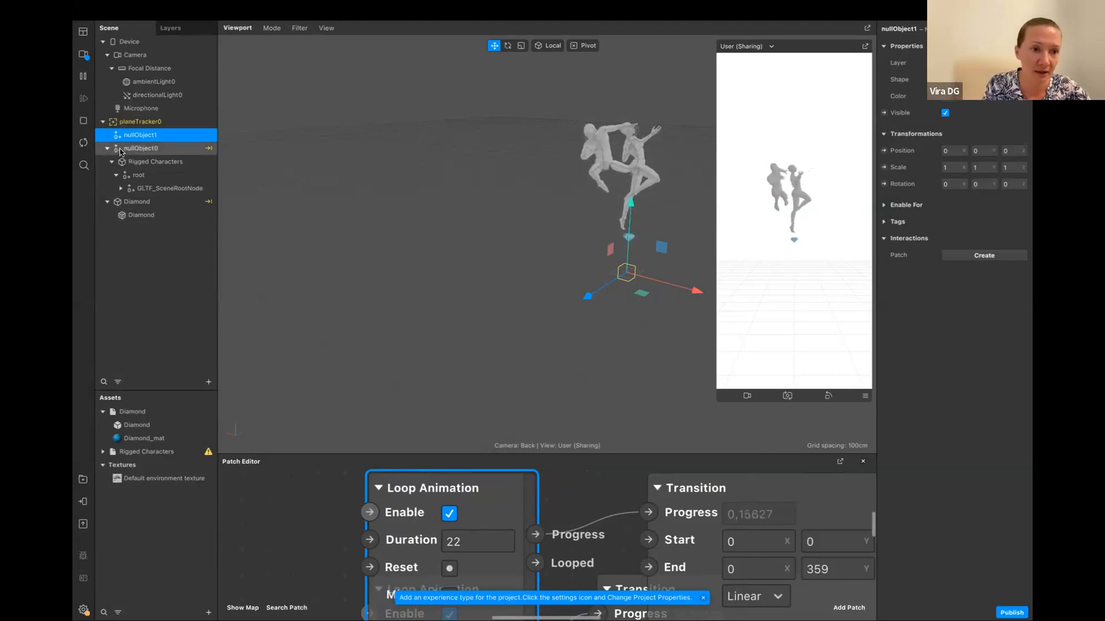
pyautogui.click(173, 149)
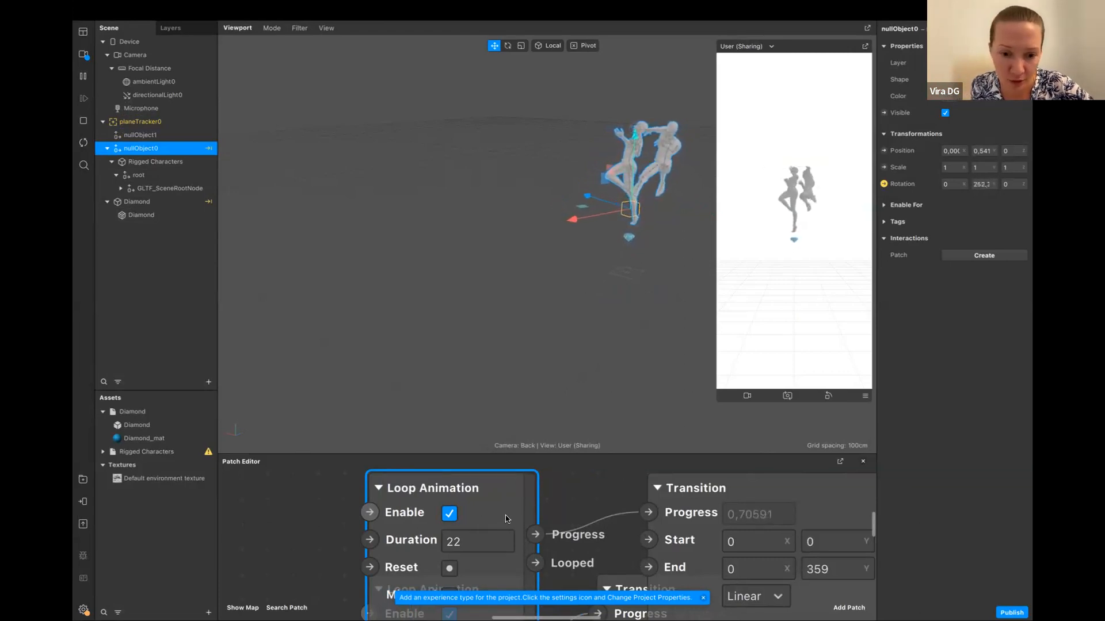
pyautogui.moveTo(522, 488); pyautogui.dragTo(451, 440)
pyautogui.moveTo(832, 570); pyautogui.dragTo(711, 438)
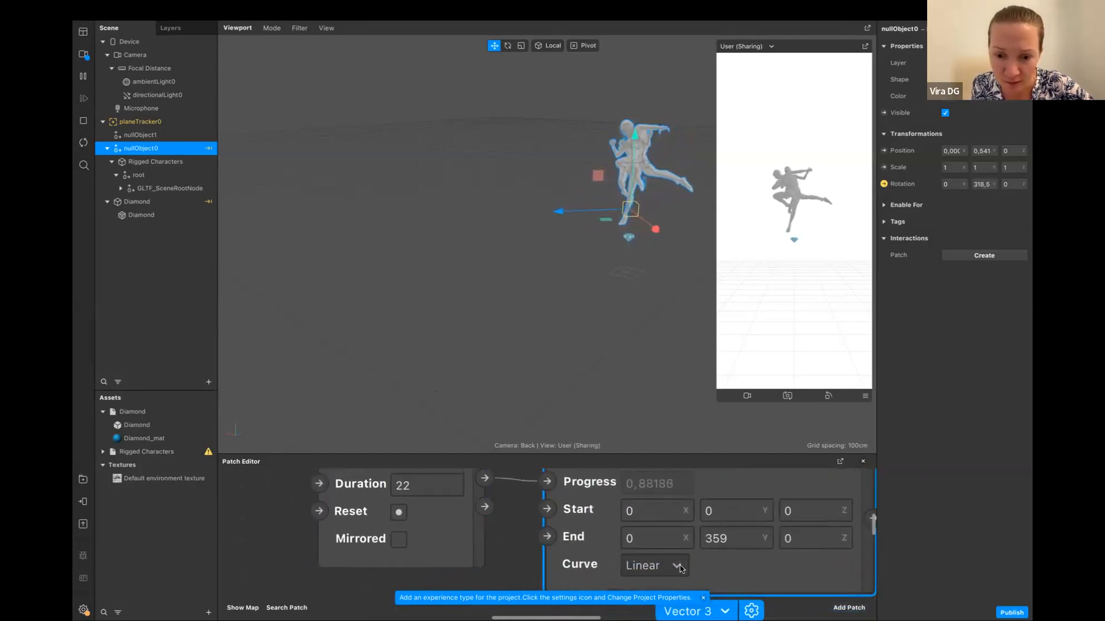
pyautogui.click(673, 565)
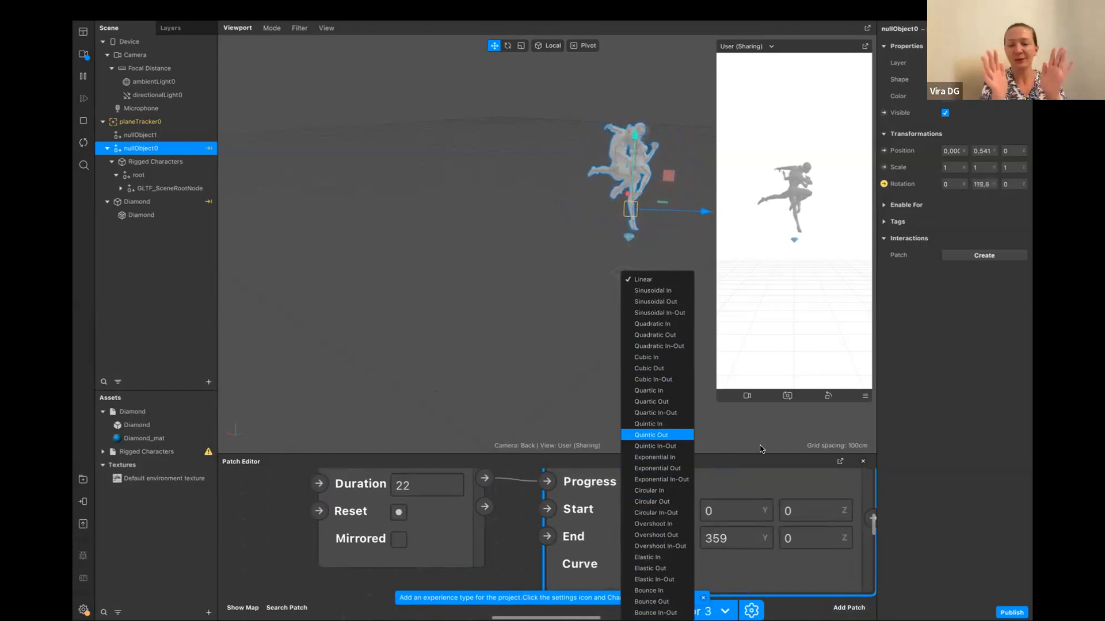
pyautogui.click(506, 246)
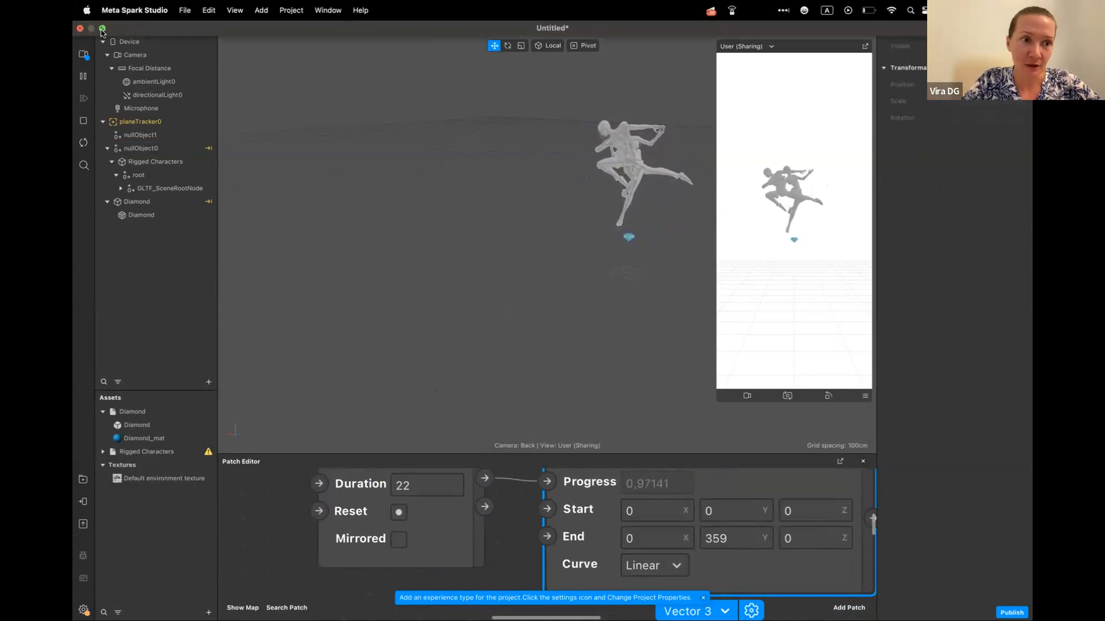
# Take the Meta Spark Studio window out of full screen
pyautogui.click(101, 32)
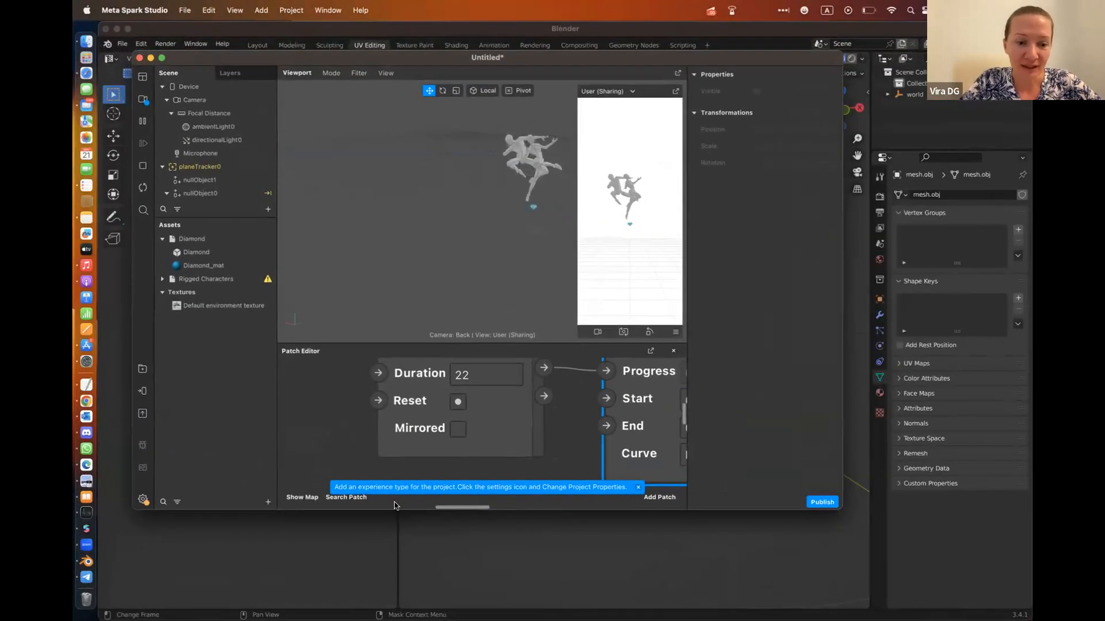